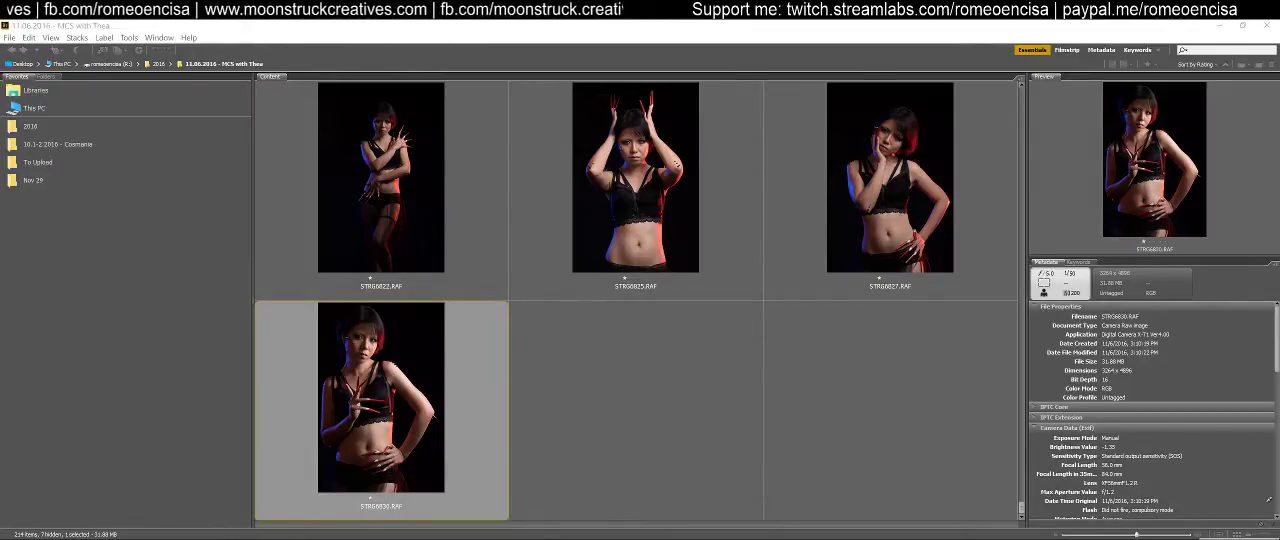
Browse the thumbnails in the shoot folder and select the last portrait
{"action": "right_click", "coordinate": [1172, 539]}
{"action": "left_click", "coordinate": [1212, 537]}
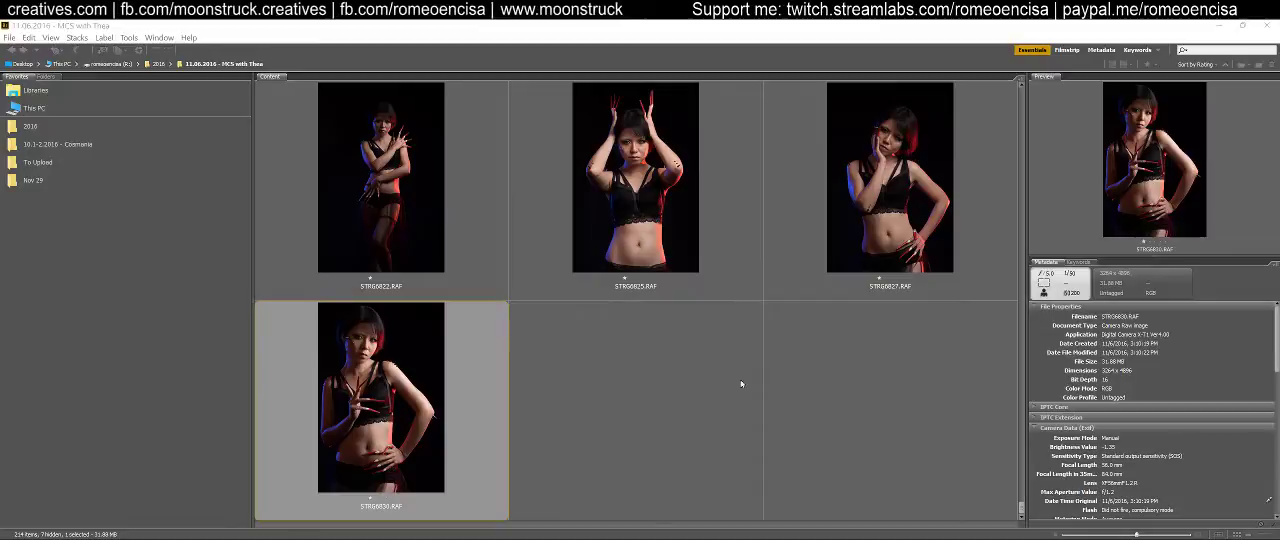
{"action": "left_click", "coordinate": [903, 428]}
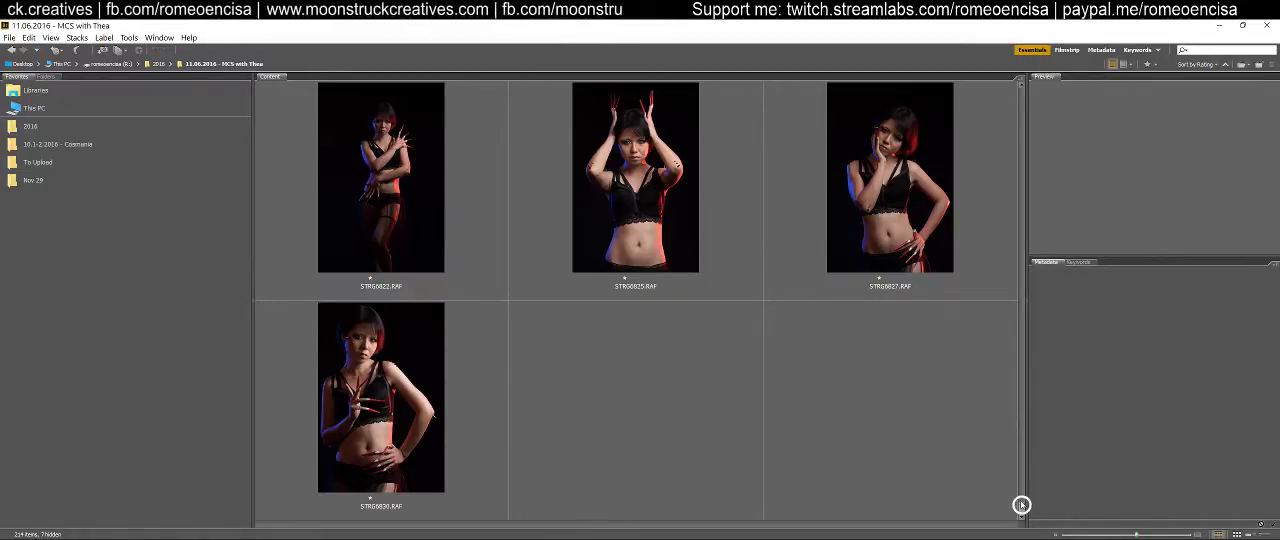
{"action": "scroll", "coordinate": [1021, 508], "scroll_direction": "up", "scroll_amount": 2}
{"action": "scroll", "coordinate": [1021, 508], "scroll_direction": "down", "scroll_amount": 2}
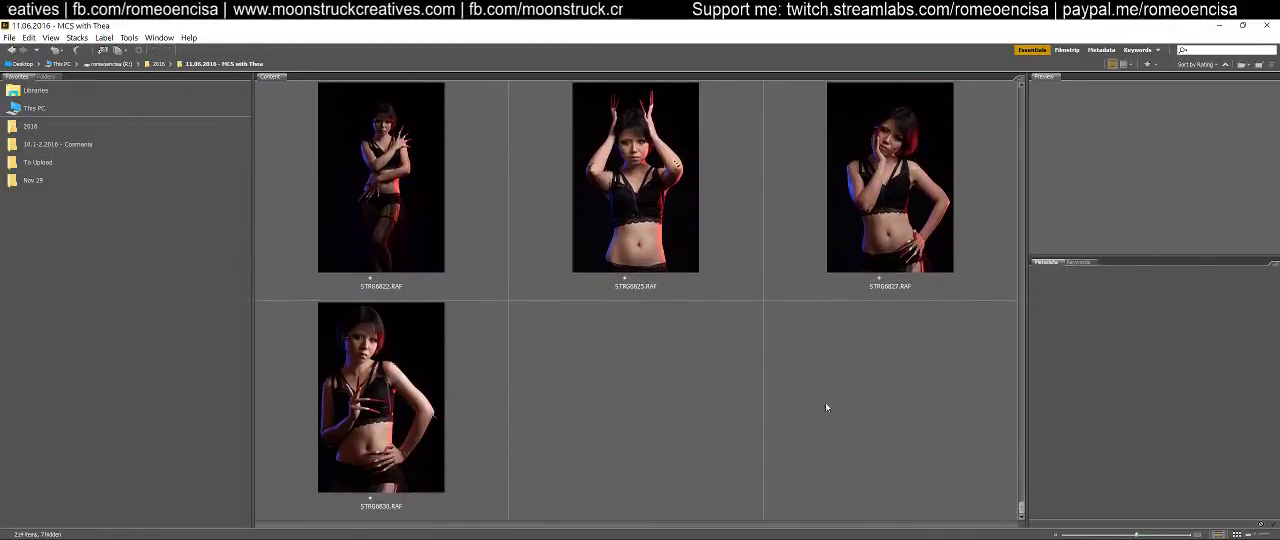
{"action": "left_click", "coordinate": [411, 396]}
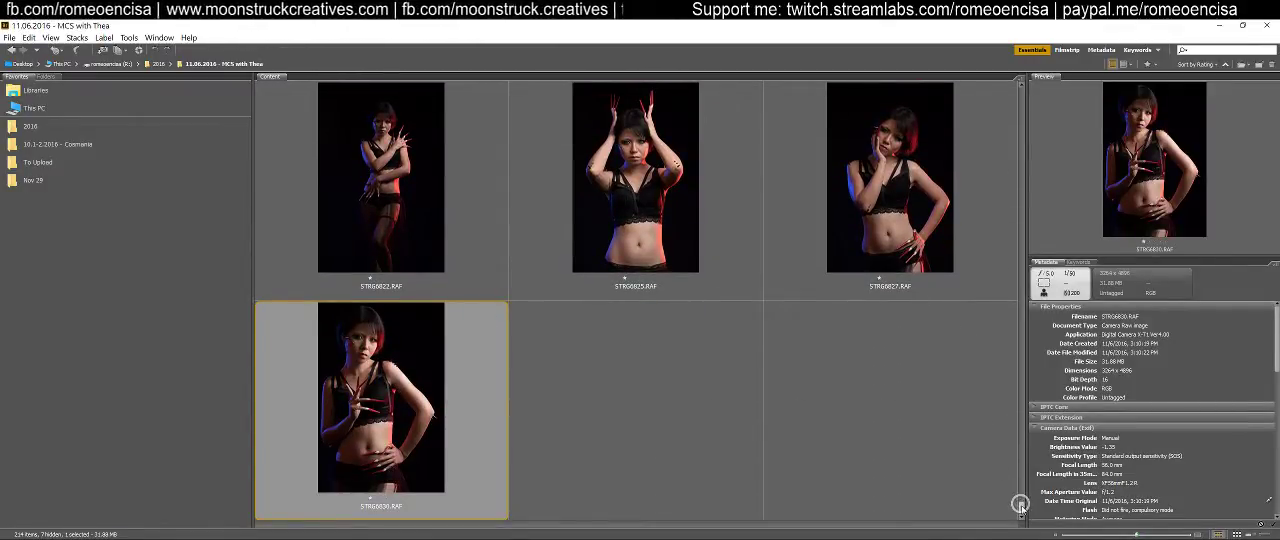
{"action": "scroll", "coordinate": [1021, 505], "scroll_direction": "up", "scroll_amount": 3}
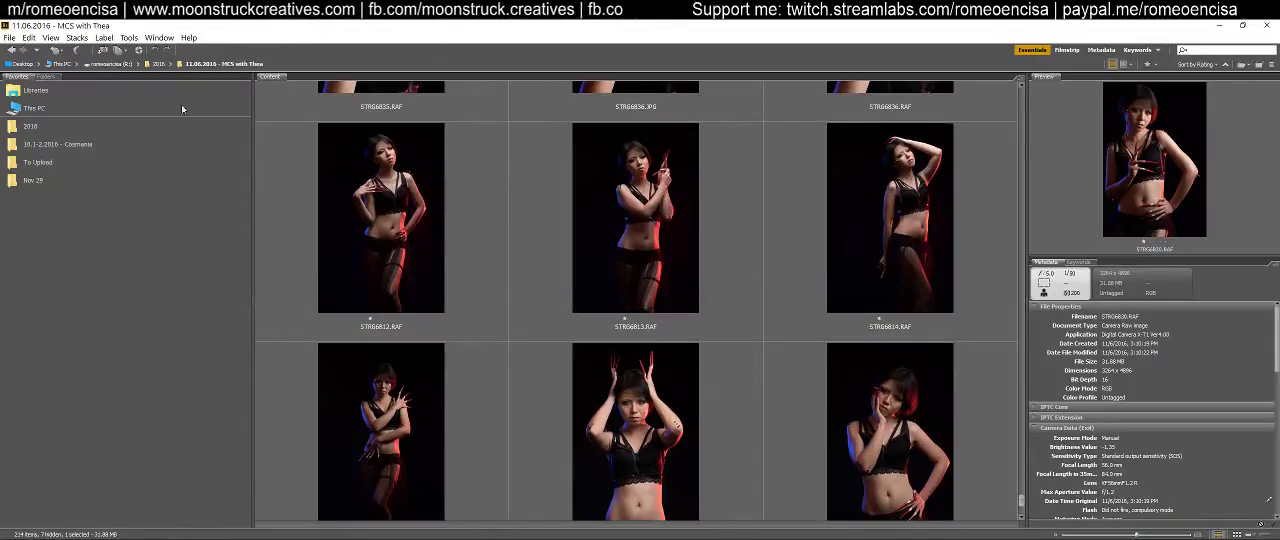
{"action": "scroll", "coordinate": [768, 385], "scroll_direction": "down", "scroll_amount": 3}
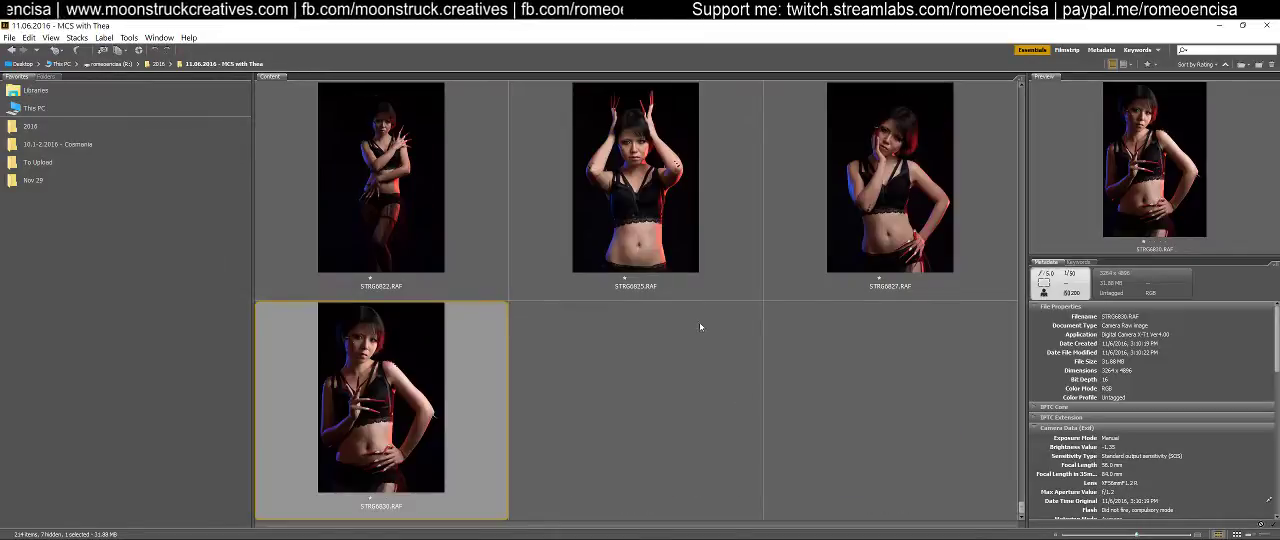
View the Adobe Bridge version information and close it
{"action": "left_click", "coordinate": [190, 38]}
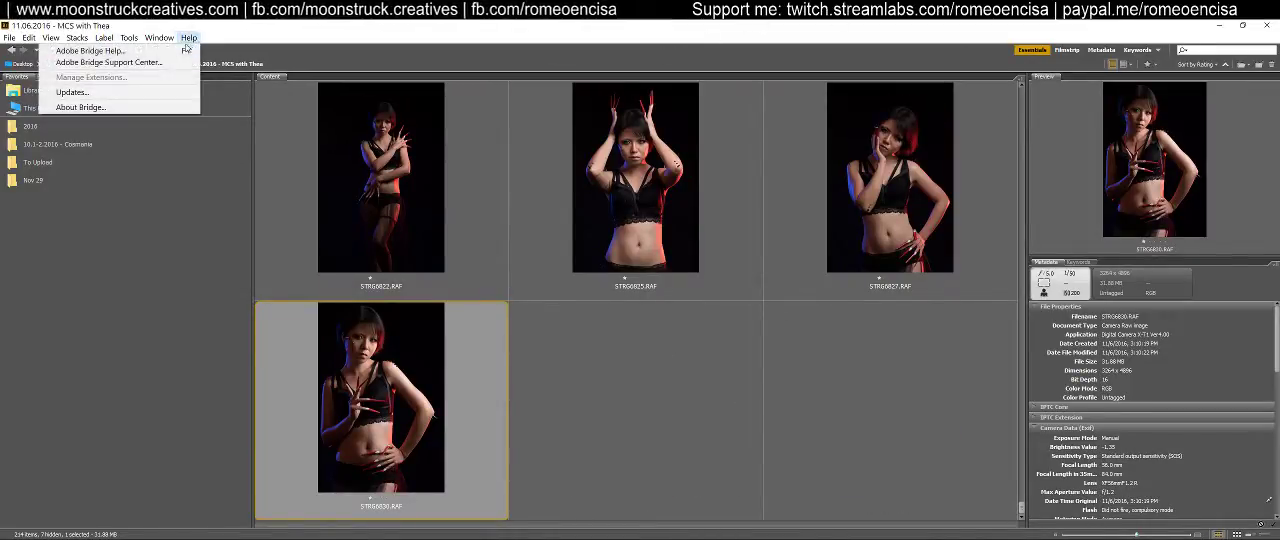
{"action": "left_click", "coordinate": [145, 108]}
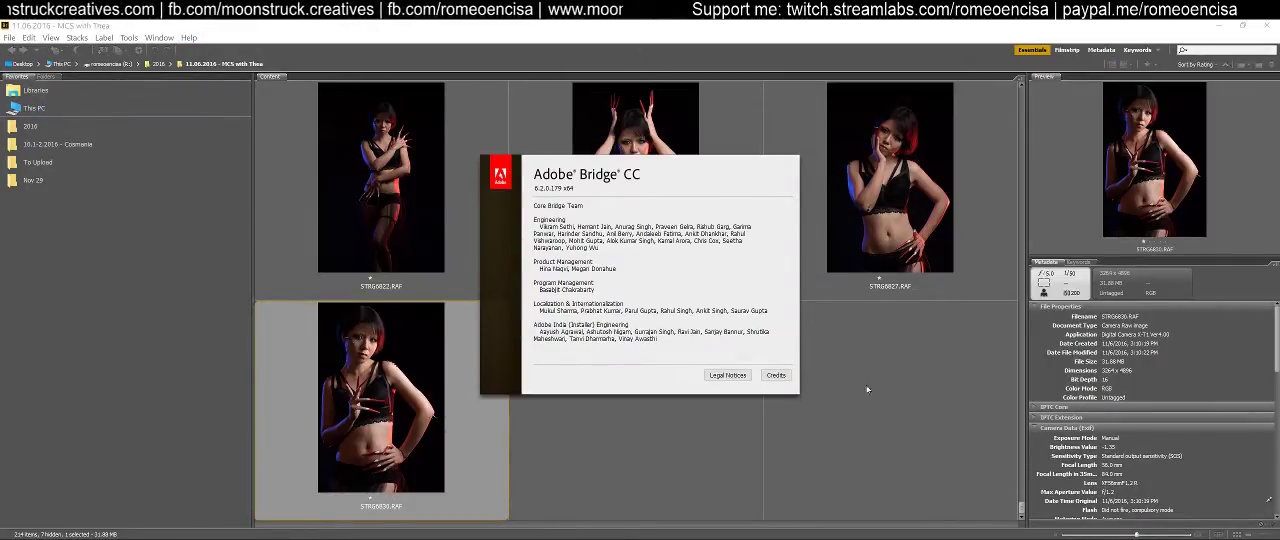
{"action": "left_click", "coordinate": [648, 384]}
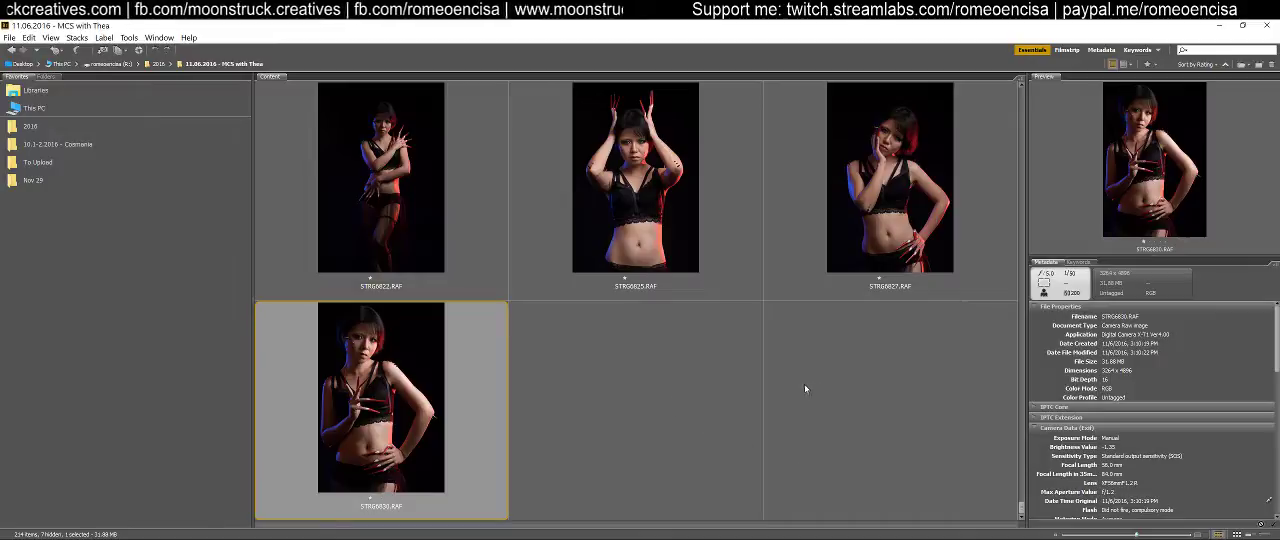
Compare the final portraits in the shoot folder by previewing several of them one after another
{"action": "left_click", "coordinate": [843, 208]}
{"action": "left_click", "coordinate": [657, 209]}
{"action": "left_click", "coordinate": [332, 197]}
{"action": "left_click", "coordinate": [390, 390]}
{"action": "left_click", "coordinate": [880, 211]}
{"action": "left_click", "coordinate": [478, 359]}
{"action": "scroll", "coordinate": [837, 375], "scroll_direction": "up", "scroll_amount": 2}
{"action": "scroll", "coordinate": [834, 371], "scroll_direction": "down", "scroll_amount": 2}
{"action": "scroll", "coordinate": [834, 371], "scroll_direction": "up", "scroll_amount": 2}
{"action": "left_click", "coordinate": [870, 190]}
{"action": "left_click", "coordinate": [620, 185]}
{"action": "left_click", "coordinate": [366, 182]}
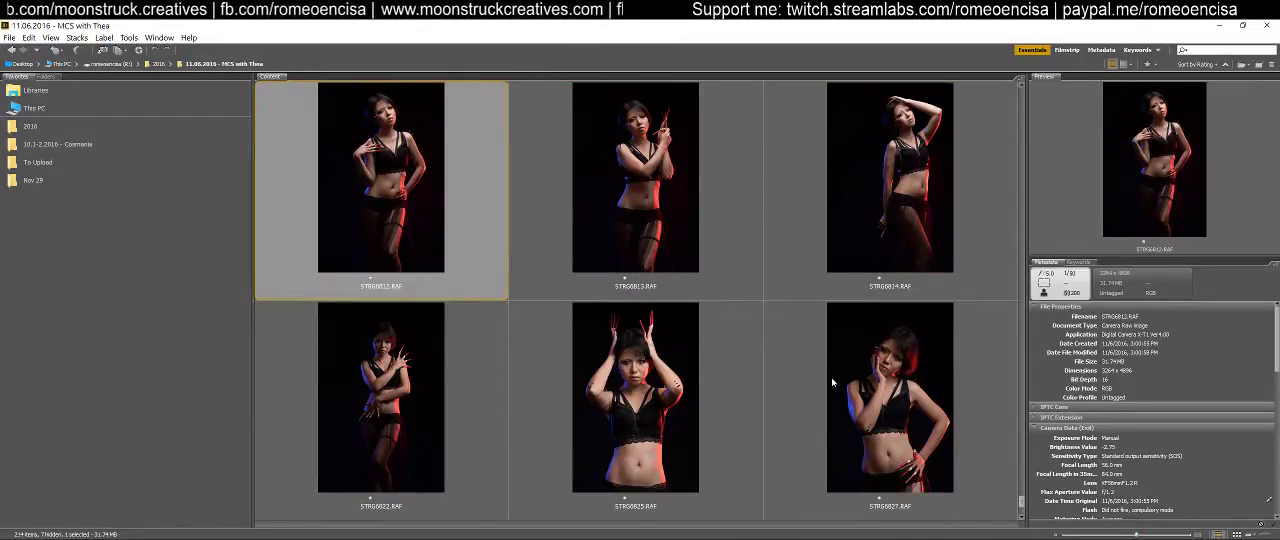
{"action": "scroll", "coordinate": [826, 380], "scroll_direction": "down", "scroll_amount": 2}
{"action": "scroll", "coordinate": [826, 380], "scroll_direction": "up", "scroll_amount": 2}
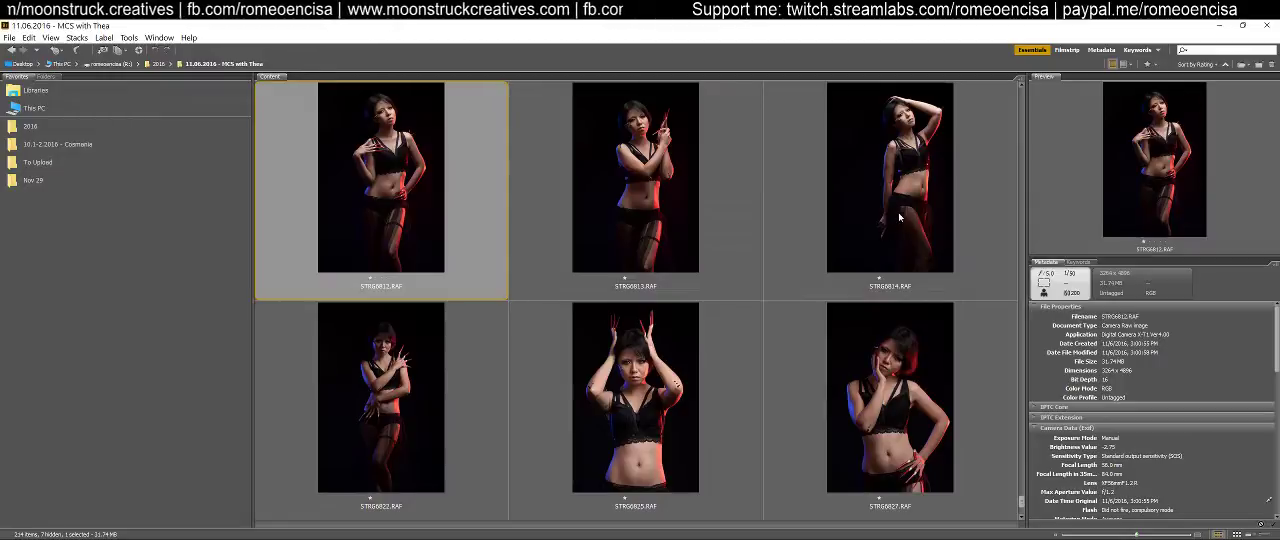
Open the last portrait in the folder in Camera Raw
{"action": "left_click", "coordinate": [765, 299]}
{"action": "scroll", "coordinate": [688, 376], "scroll_direction": "down", "scroll_amount": 2}
{"action": "left_click", "coordinate": [422, 410]}
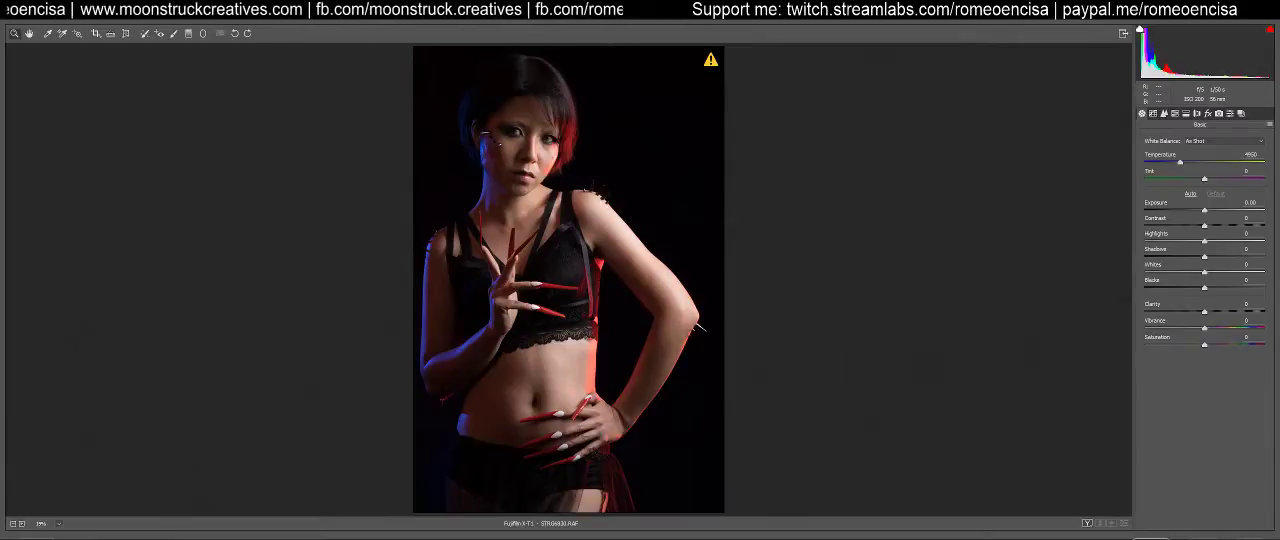
{"action": "key", "text": "Return"}
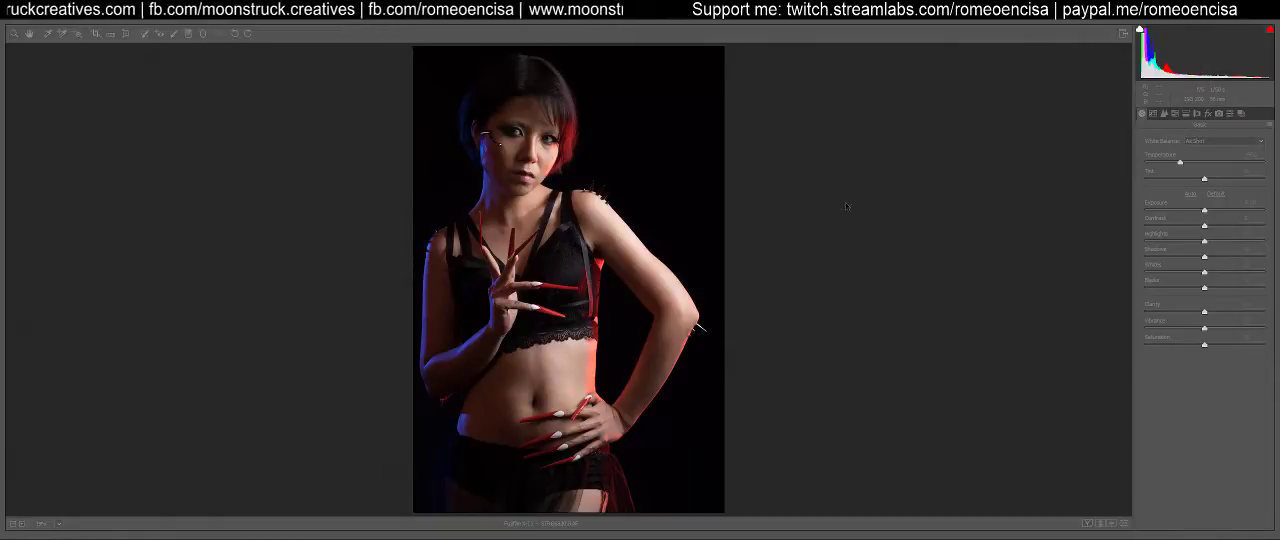
{"action": "left_click", "coordinate": [1179, 437]}
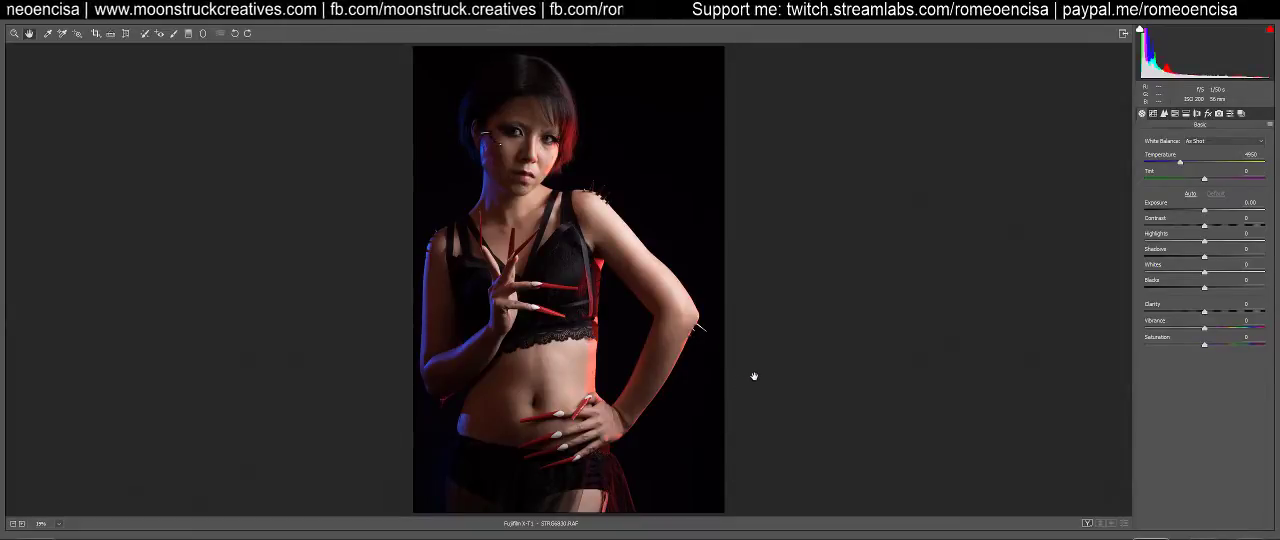
View the list of saved presets and return to the basic adjustments
{"action": "left_click", "coordinate": [1241, 113]}
{"action": "left_click", "coordinate": [1230, 113]}
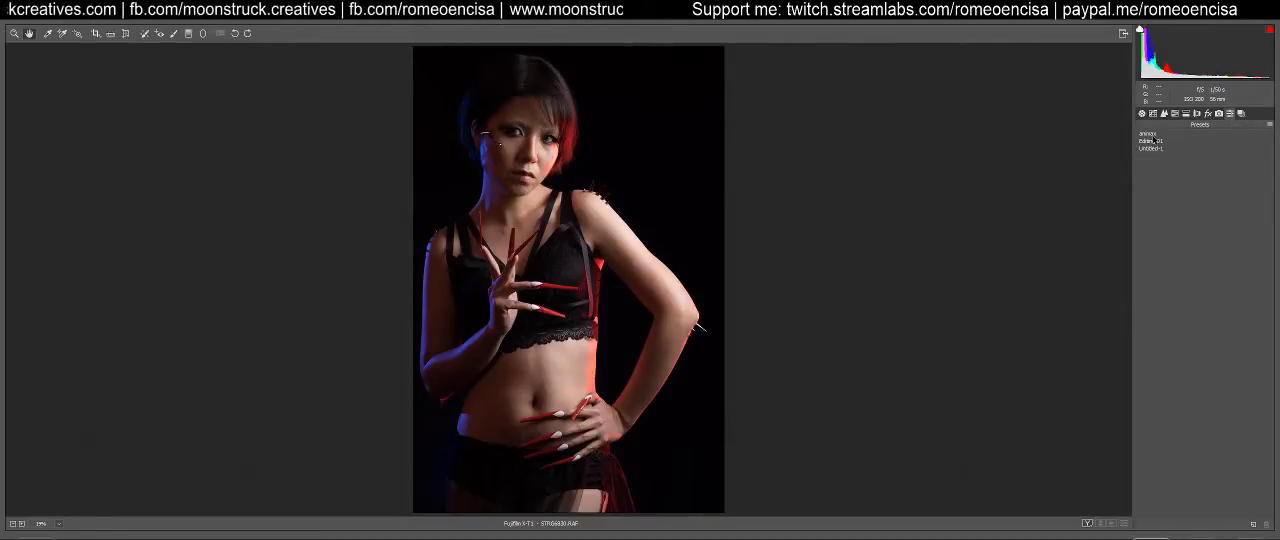
{"action": "left_click", "coordinate": [1143, 114]}
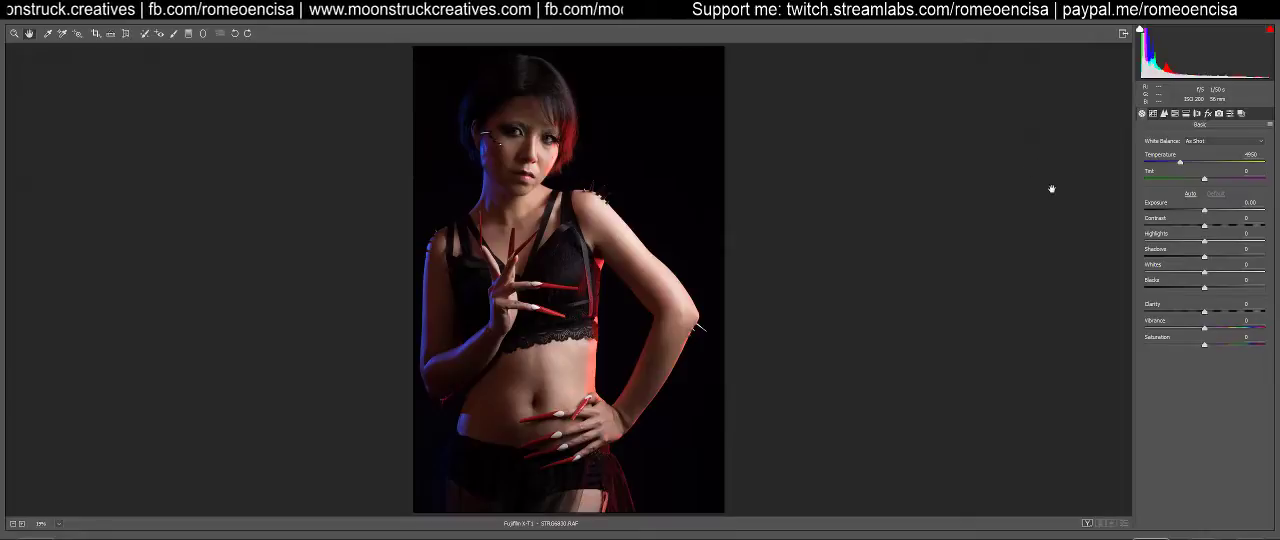
Try Shadows and Blacks at +100 each on the portrait, and reset both to 0
{"action": "left_click", "coordinate": [1203, 257]}
{"action": "left_click_drag", "start_coordinate": [1203, 257], "coordinate": [1266, 257]}
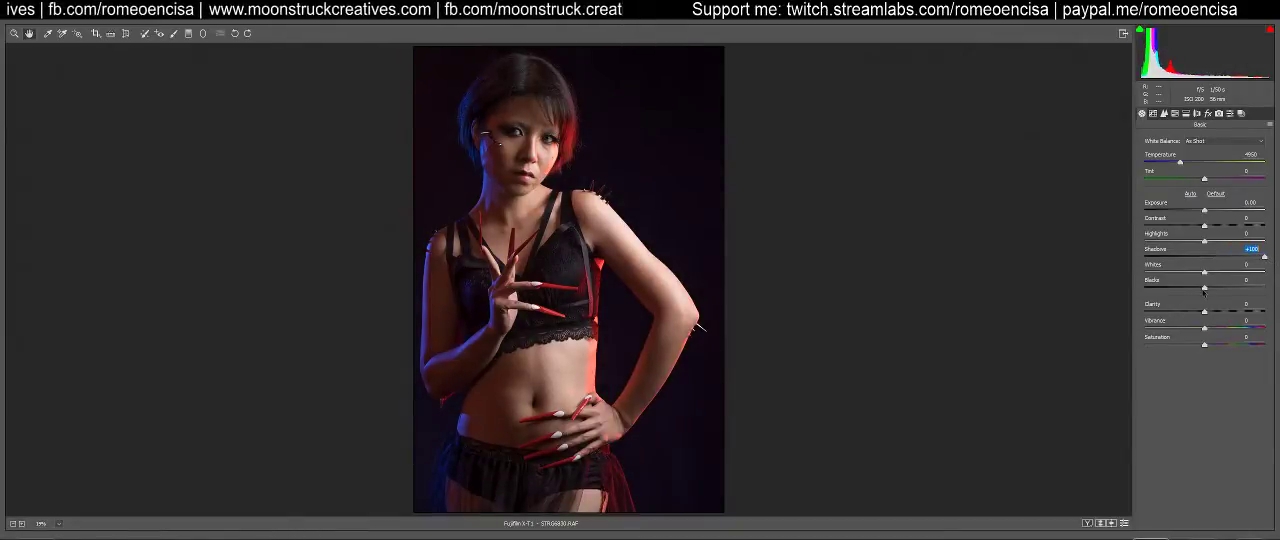
{"action": "left_click_drag", "start_coordinate": [1204, 288], "coordinate": [1265, 288]}
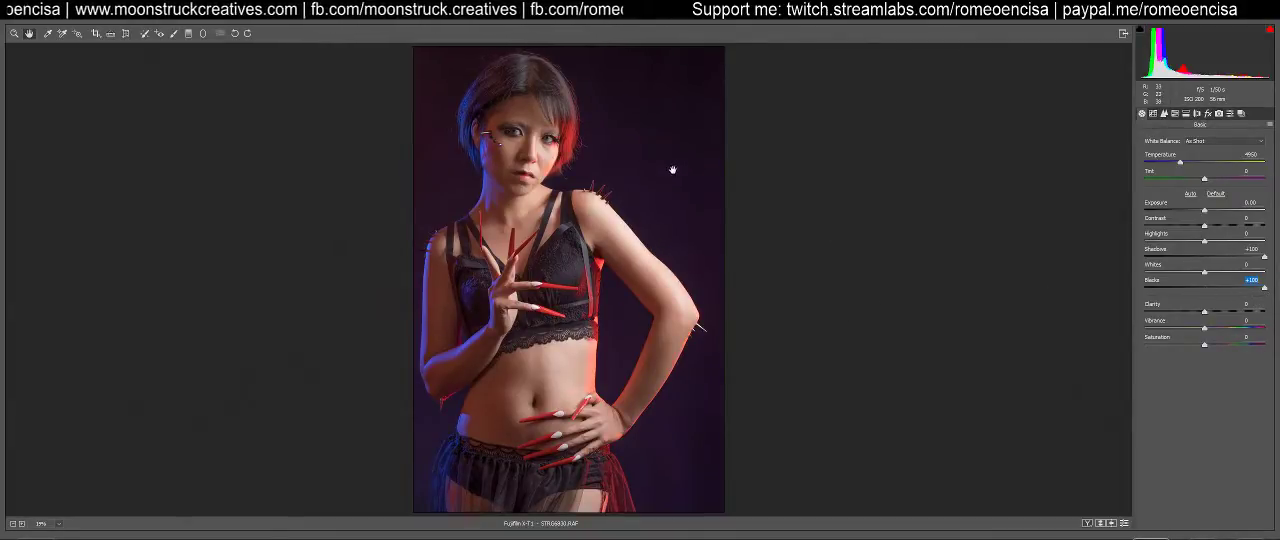
{"action": "double_click", "coordinate": [1265, 289]}
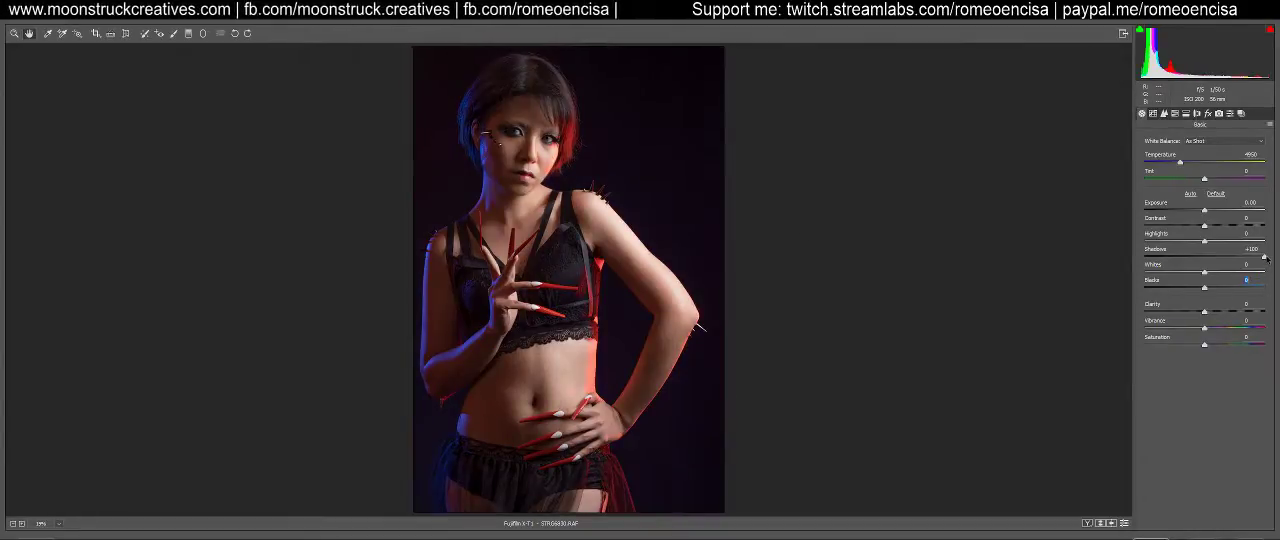
{"action": "double_click", "coordinate": [1264, 257]}
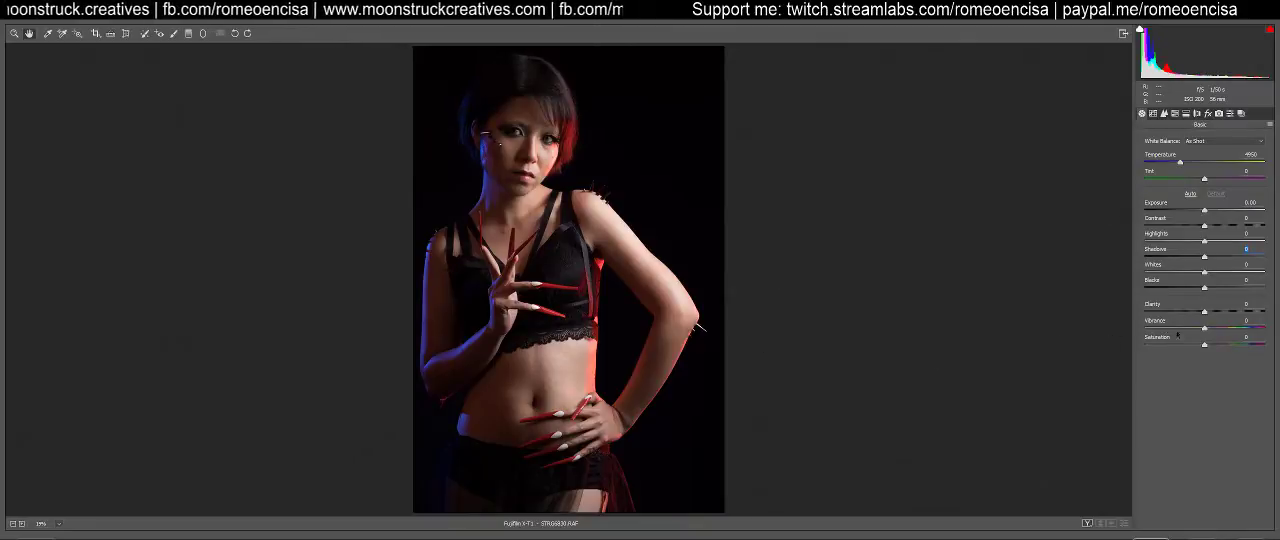
Apply the saved preset Editing 01 to the portrait and return to the basic adjustments
{"action": "left_click", "coordinate": [1230, 113]}
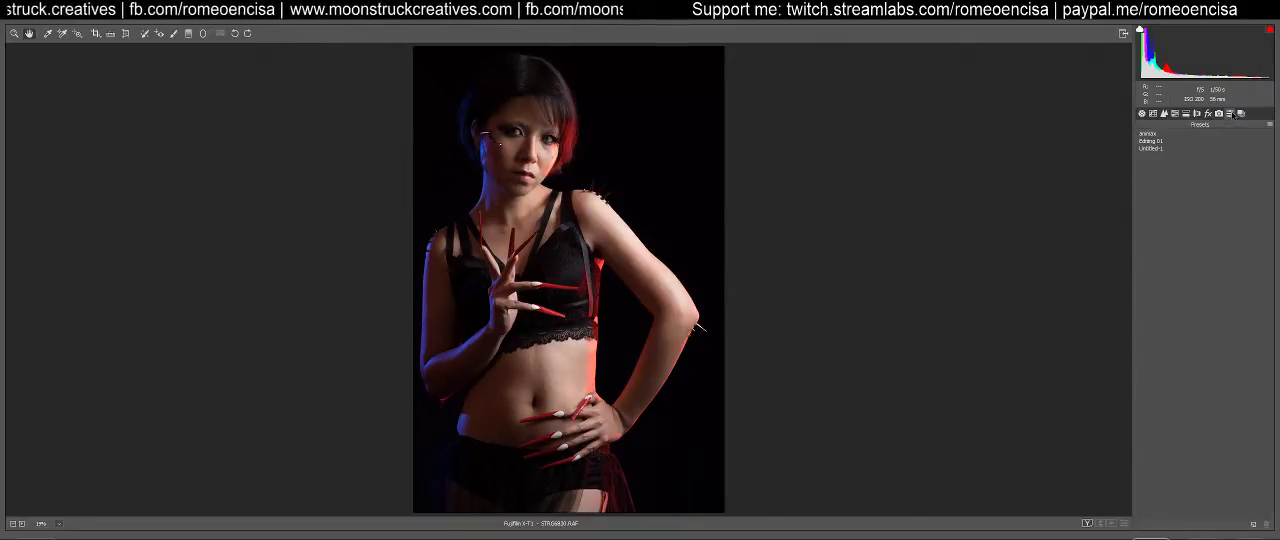
{"action": "left_click", "coordinate": [1152, 141]}
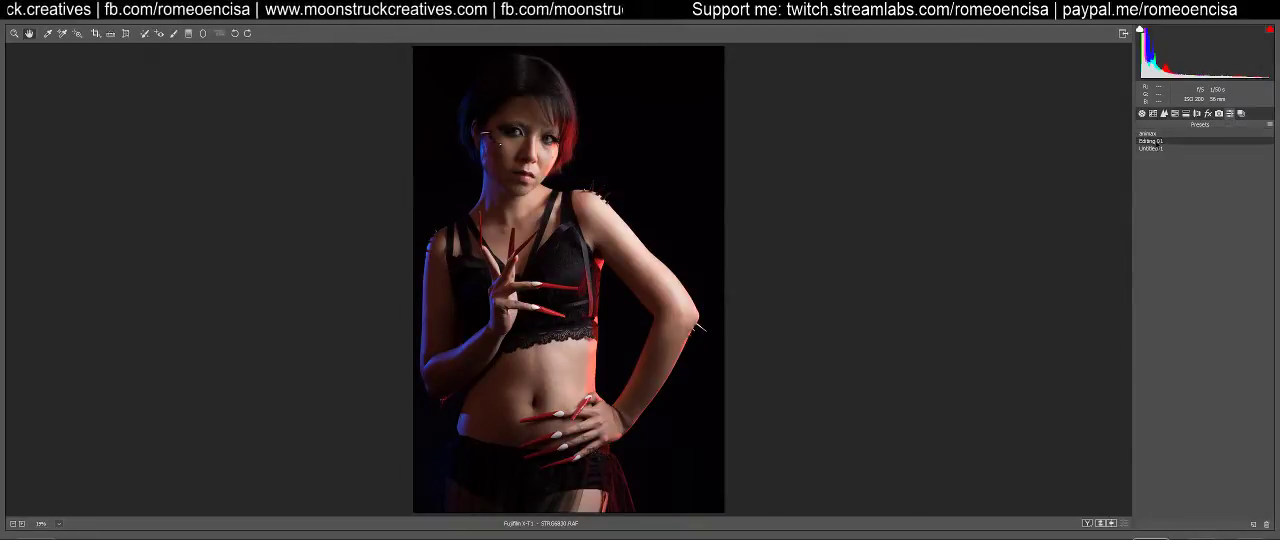
{"action": "left_click", "coordinate": [1142, 114]}
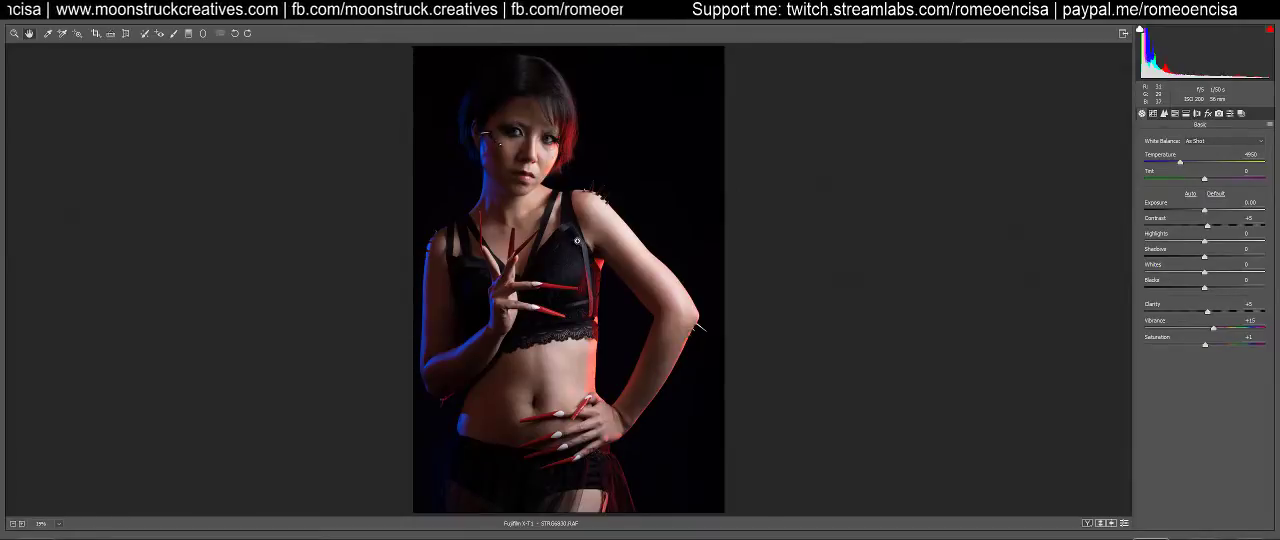
Try camera profiles including PROVIA/STANDARD, Velvia/VIVID and ASTIA/SOFT on the portrait, and restore Adobe Standard
{"action": "key", "text": "ctrl+plus"}
{"action": "key", "text": "ctrl+plus"}
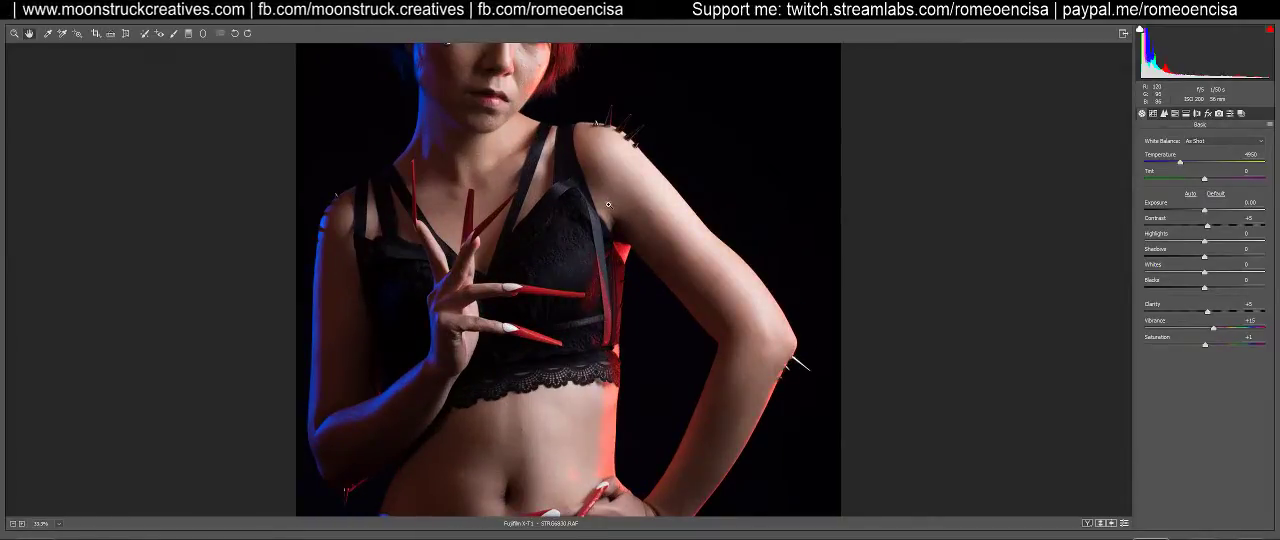
{"action": "key", "text": "ctrl+minus"}
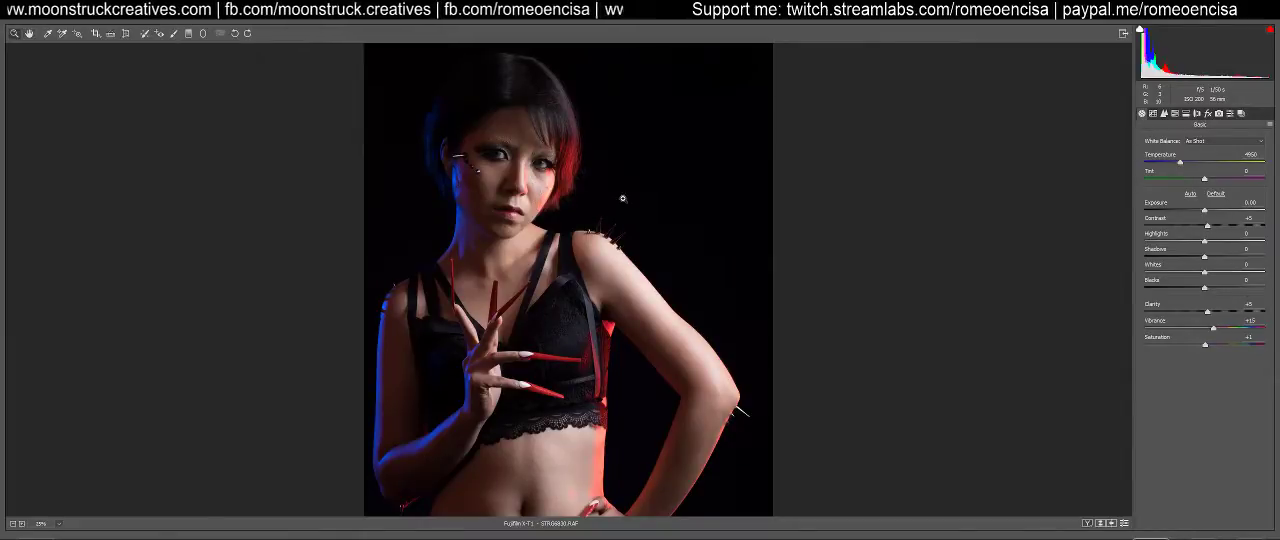
{"action": "left_click", "coordinate": [1220, 113]}
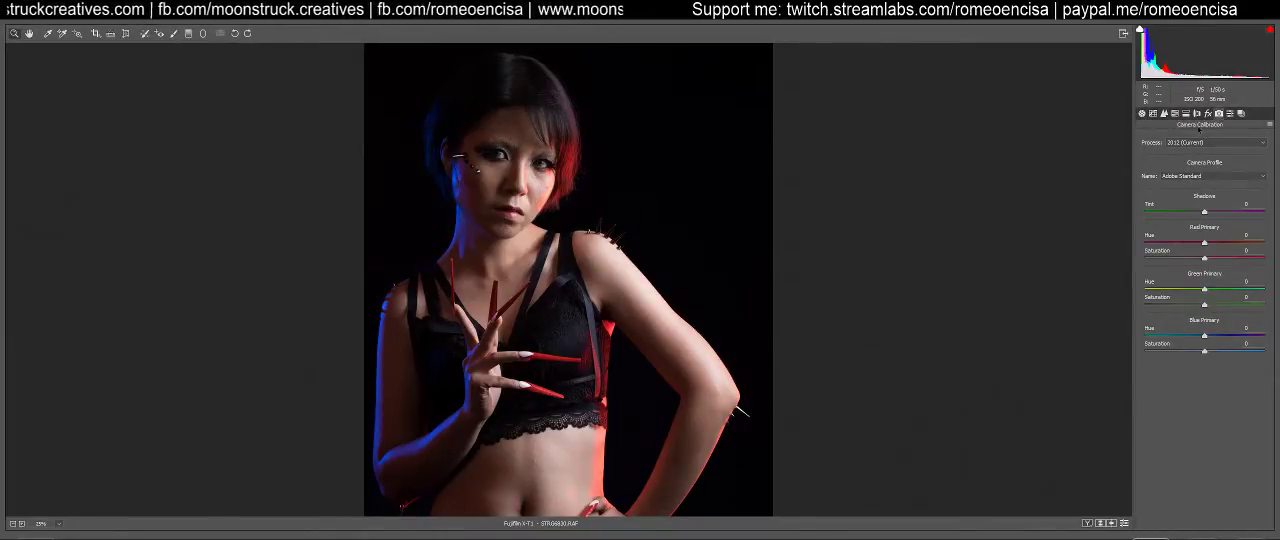
{"action": "left_click", "coordinate": [1189, 177]}
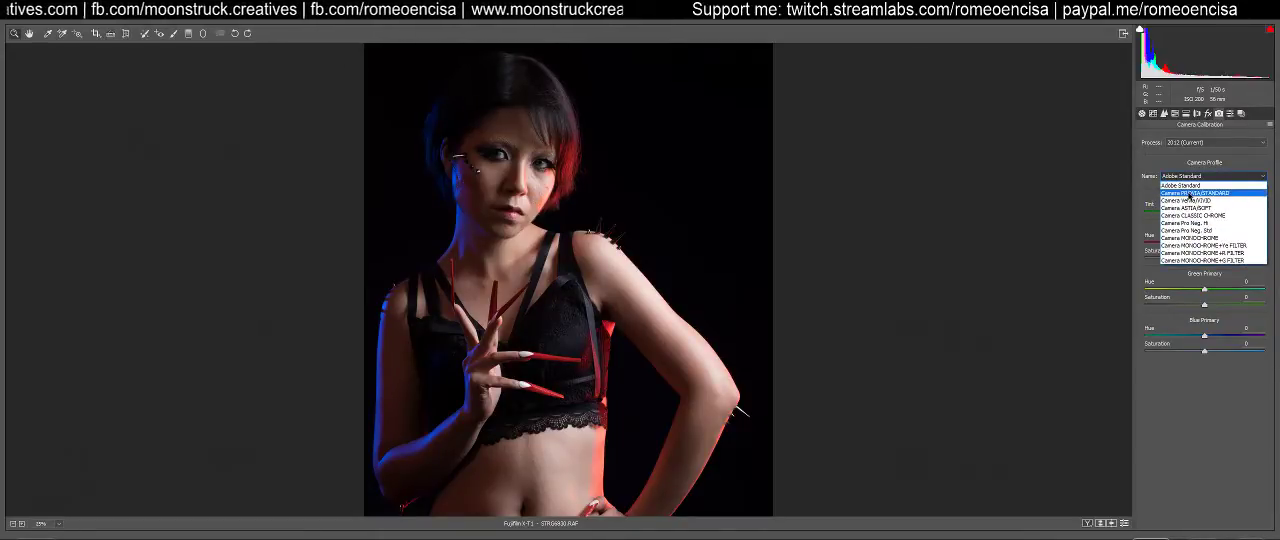
{"action": "left_click", "coordinate": [1192, 193]}
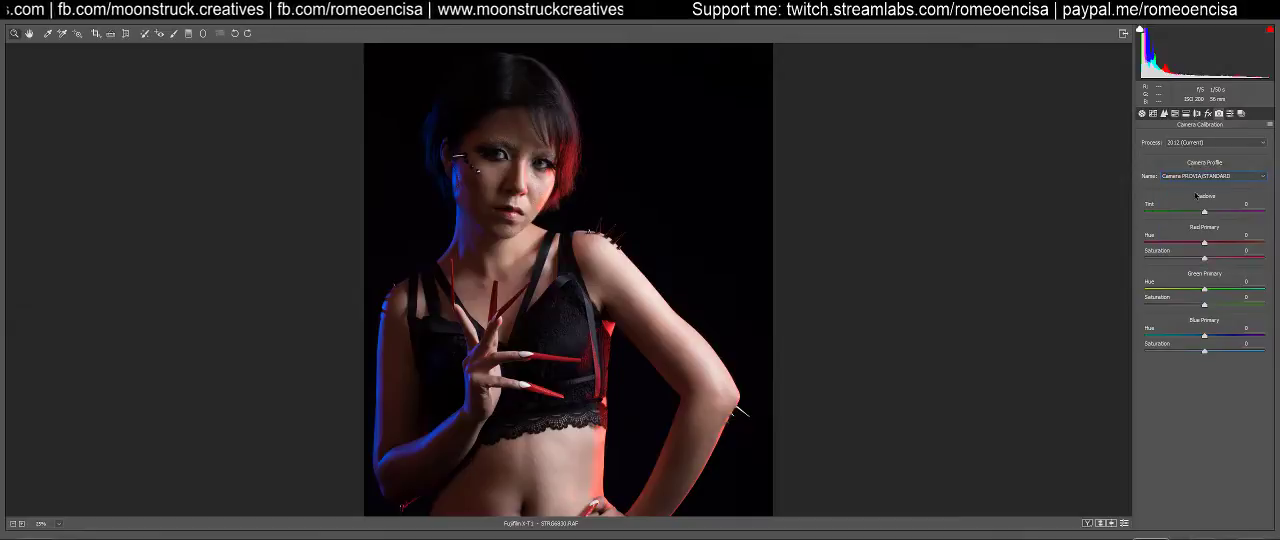
{"action": "left_click", "coordinate": [1219, 177]}
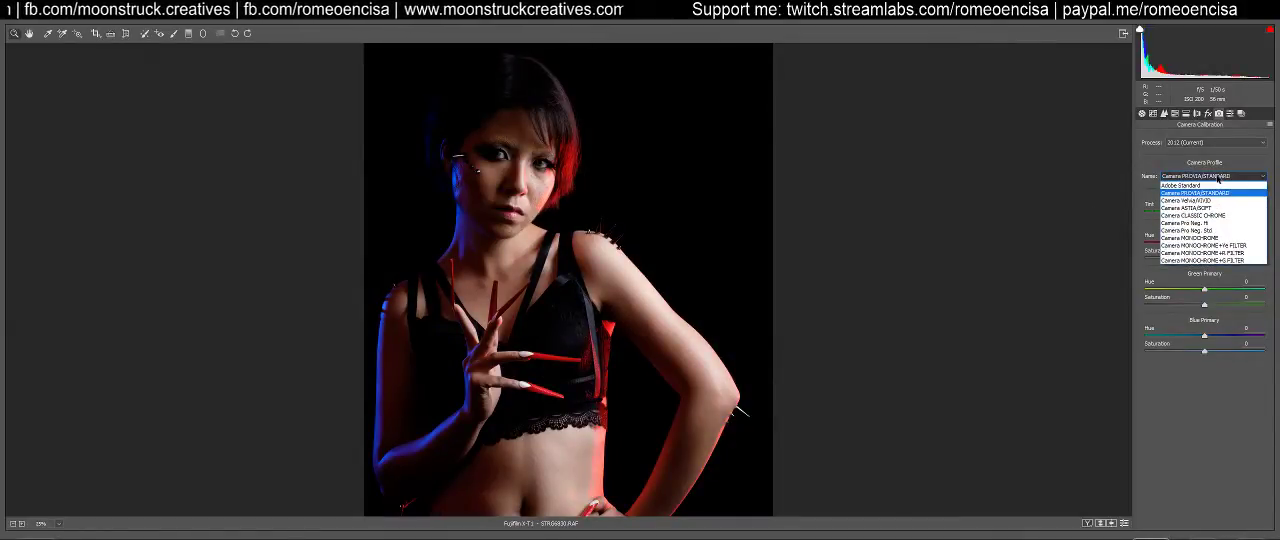
{"action": "left_click", "coordinate": [1211, 204]}
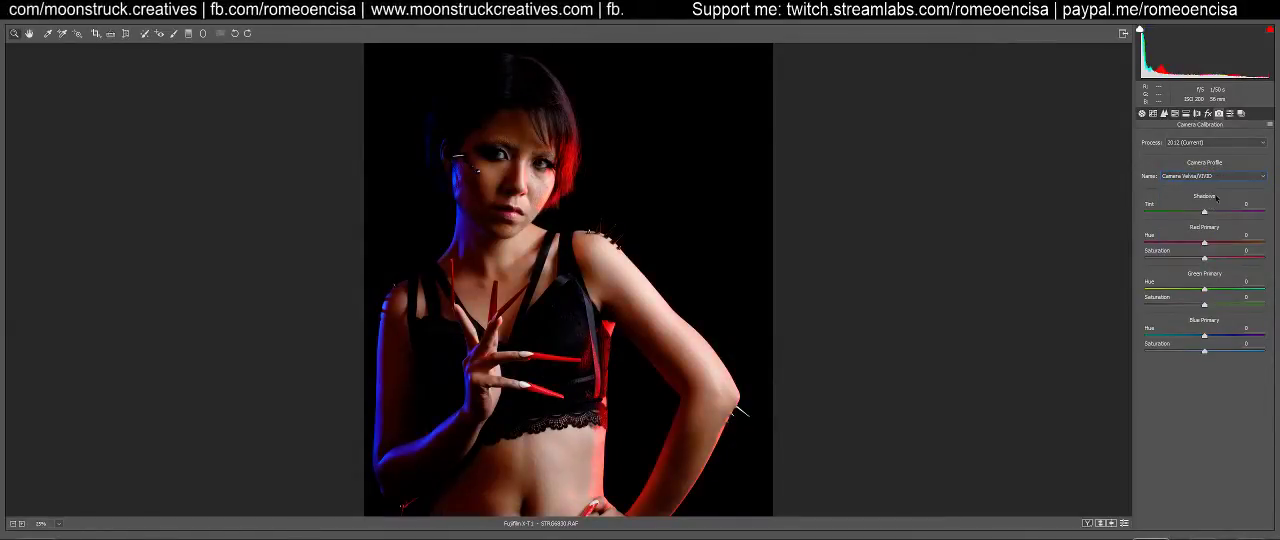
{"action": "left_click", "coordinate": [1220, 180]}
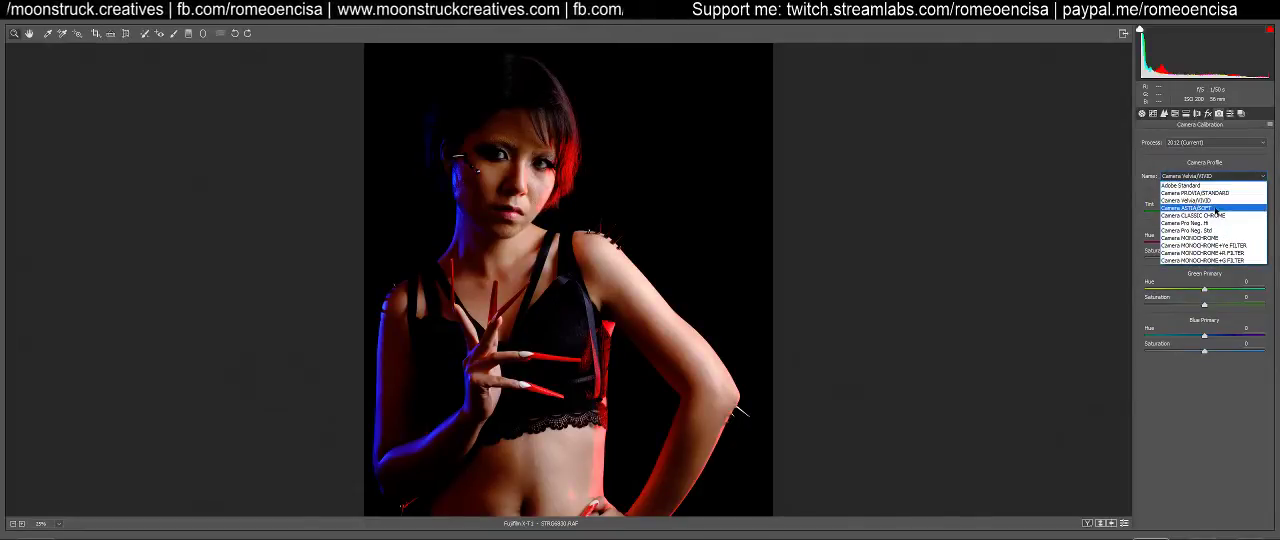
{"action": "left_click", "coordinate": [1216, 207]}
{"action": "left_click", "coordinate": [1224, 178]}
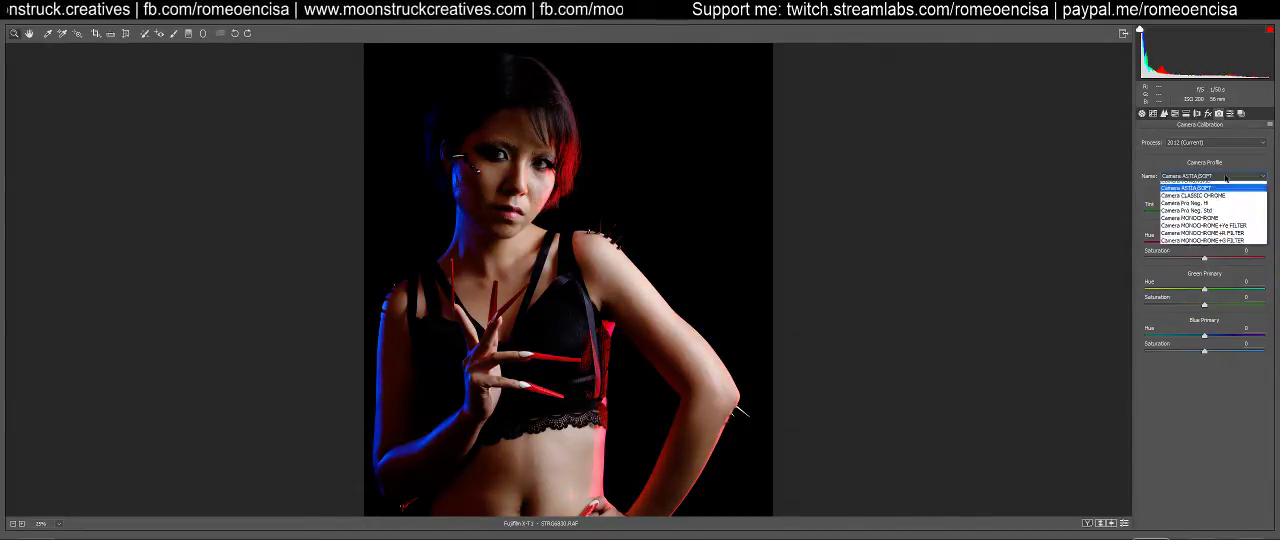
{"action": "left_click", "coordinate": [1220, 223]}
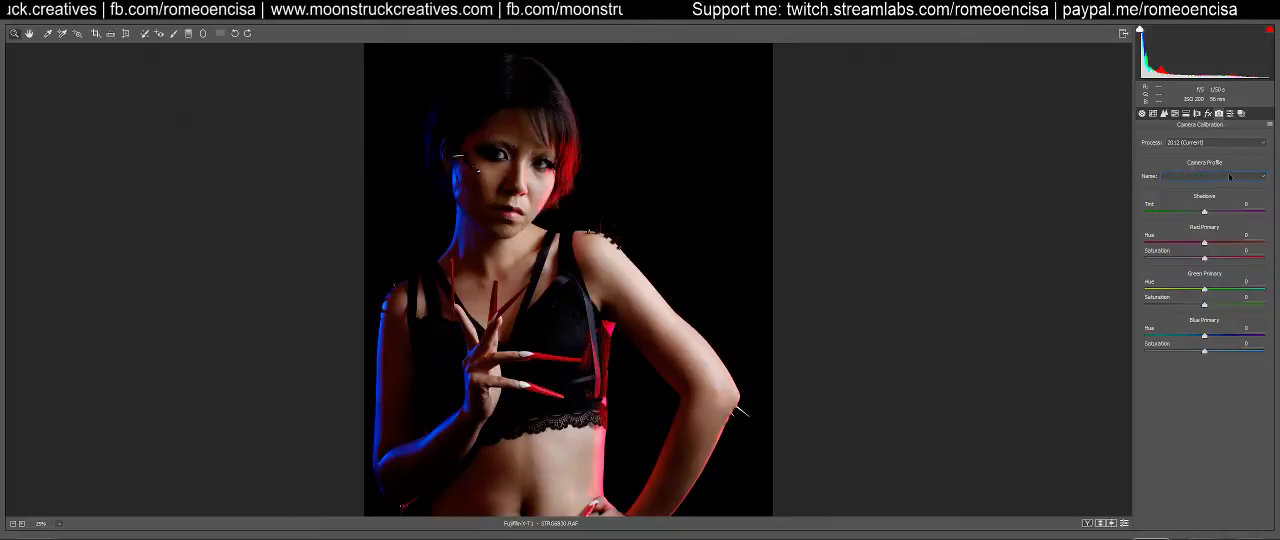
{"action": "left_click", "coordinate": [1231, 178]}
{"action": "left_click", "coordinate": [1220, 186]}
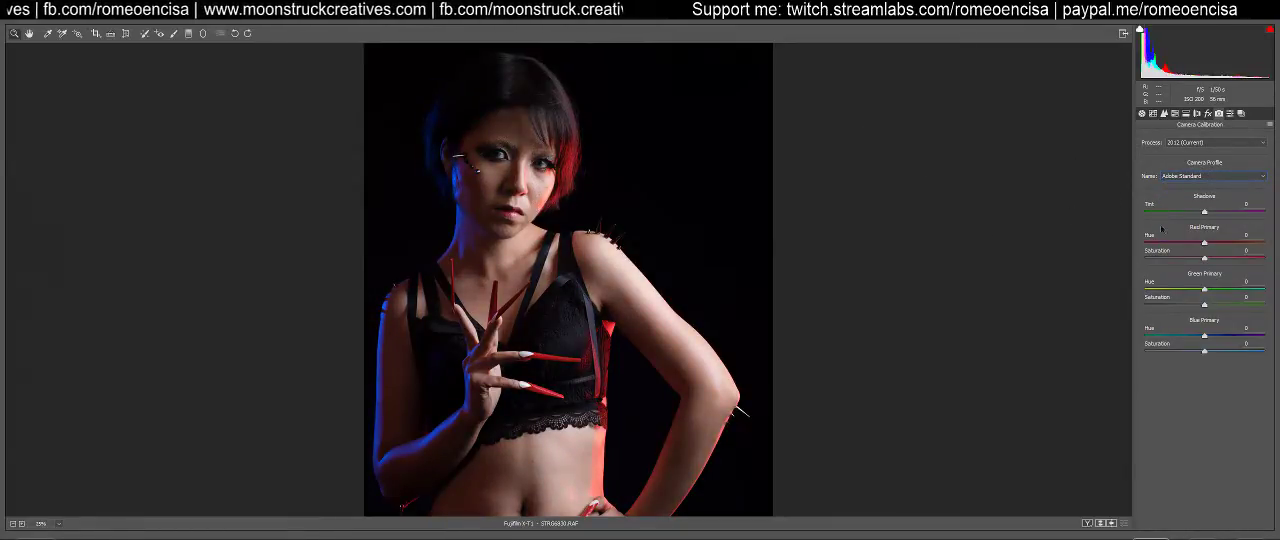
Lower the Dehaze amount slightly below zero on the portrait
{"action": "left_click", "coordinate": [1207, 113]}
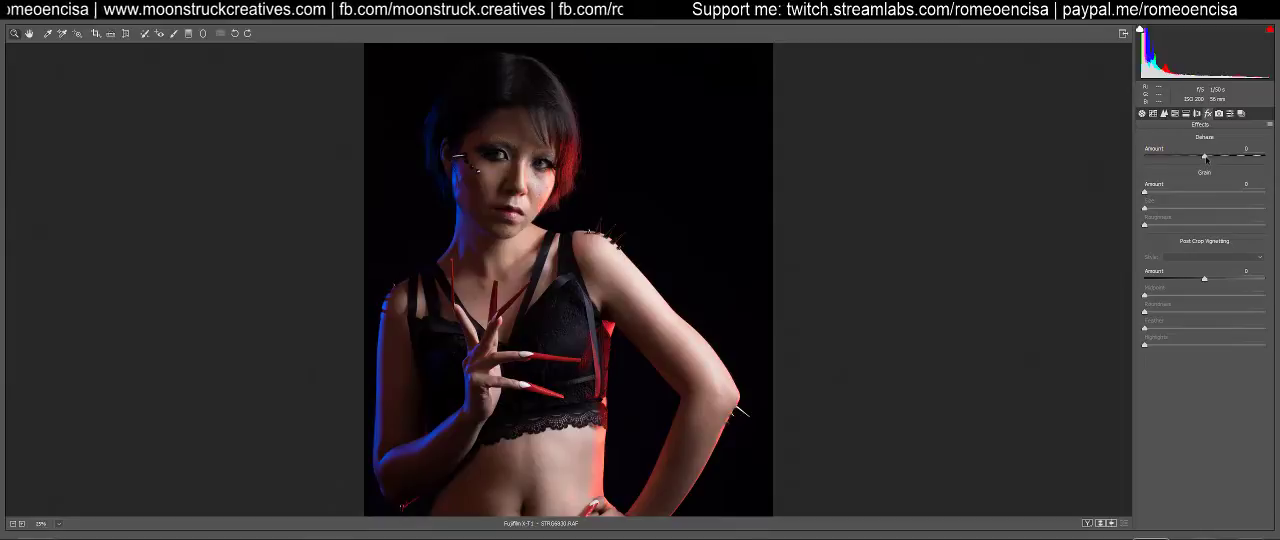
{"action": "mouse_move", "coordinate": [1205, 157]}
{"action": "left_mouse_down"}
{"action": "mouse_move", "coordinate": [1193, 157]}
{"action": "mouse_move", "coordinate": [1220, 157]}
{"action": "mouse_move", "coordinate": [1186, 157]}
{"action": "mouse_move", "coordinate": [1224, 157]}
{"action": "mouse_move", "coordinate": [1199, 154]}
{"action": "left_mouse_up"}
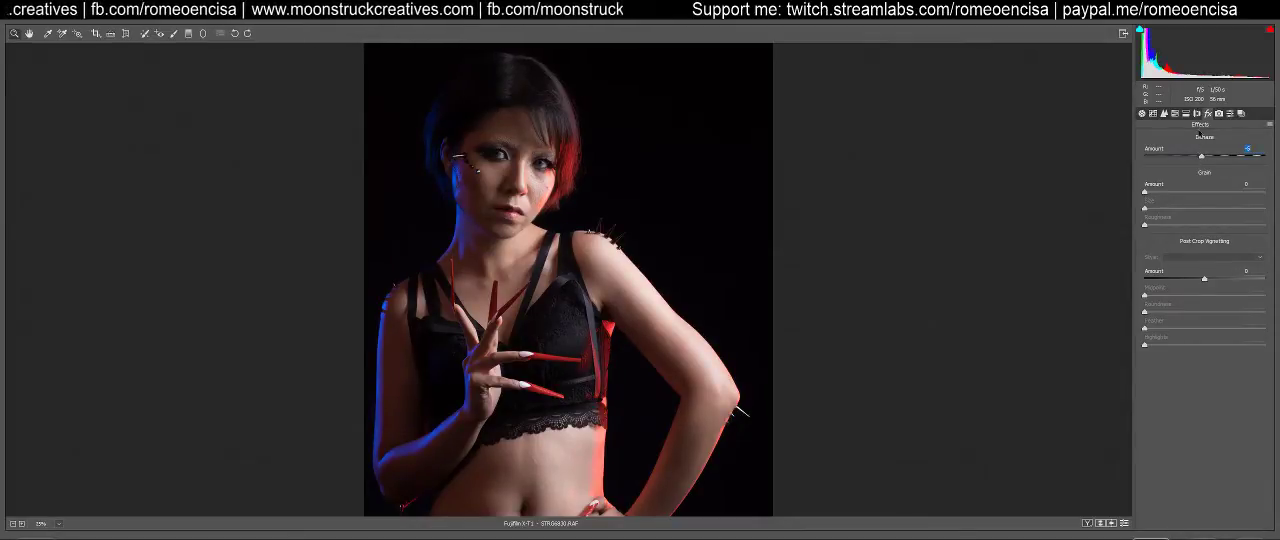
{"action": "left_click", "coordinate": [1232, 115]}
{"action": "left_click", "coordinate": [1220, 115]}
{"action": "left_click", "coordinate": [1165, 115]}
{"action": "left_click", "coordinate": [1177, 115]}
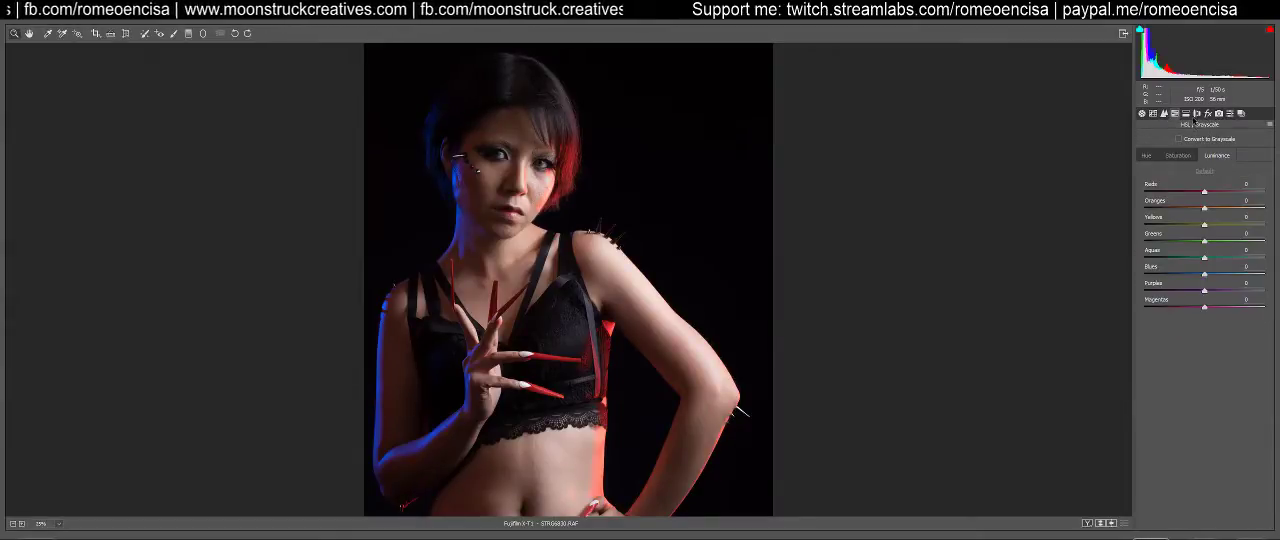
Try Split Toning saturation at 1 for the highlights and 0 for the shadows, and undo both changes
{"action": "left_click", "coordinate": [1187, 114]}
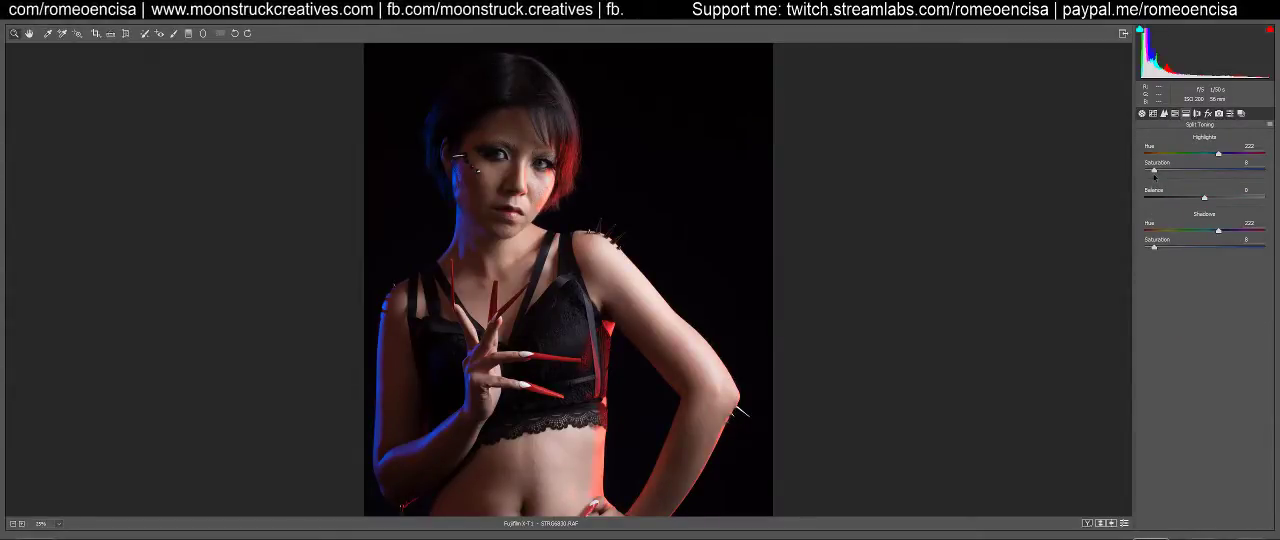
{"action": "left_click_drag", "start_coordinate": [1155, 171], "coordinate": [1113, 176]}
{"action": "left_click_drag", "start_coordinate": [1155, 247], "coordinate": [1083, 249]}
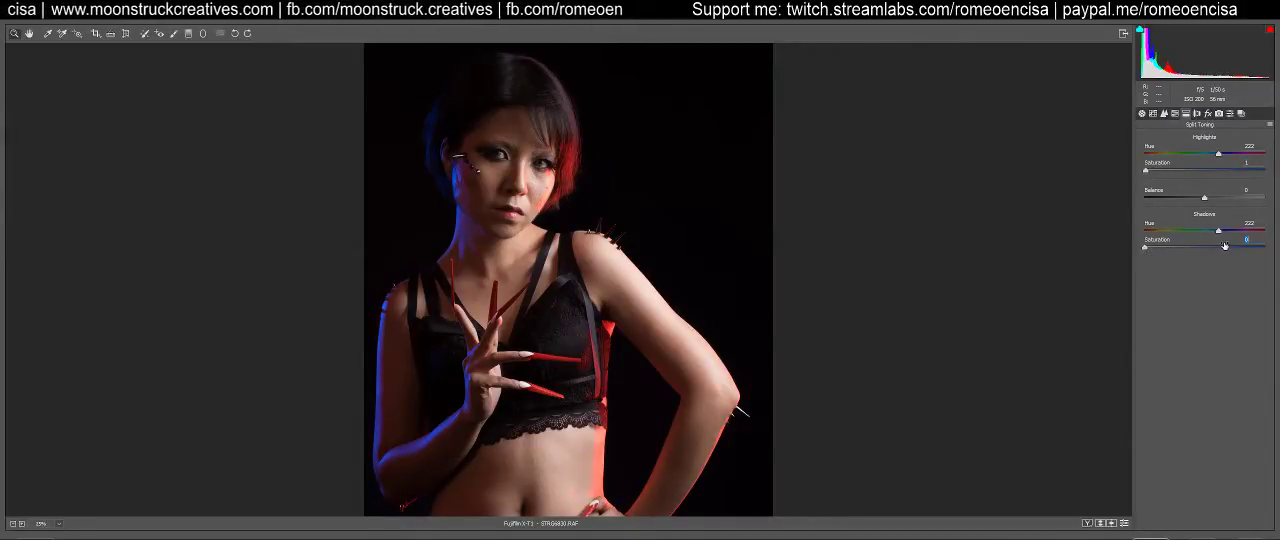
{"action": "key", "text": "ctrl+z"}
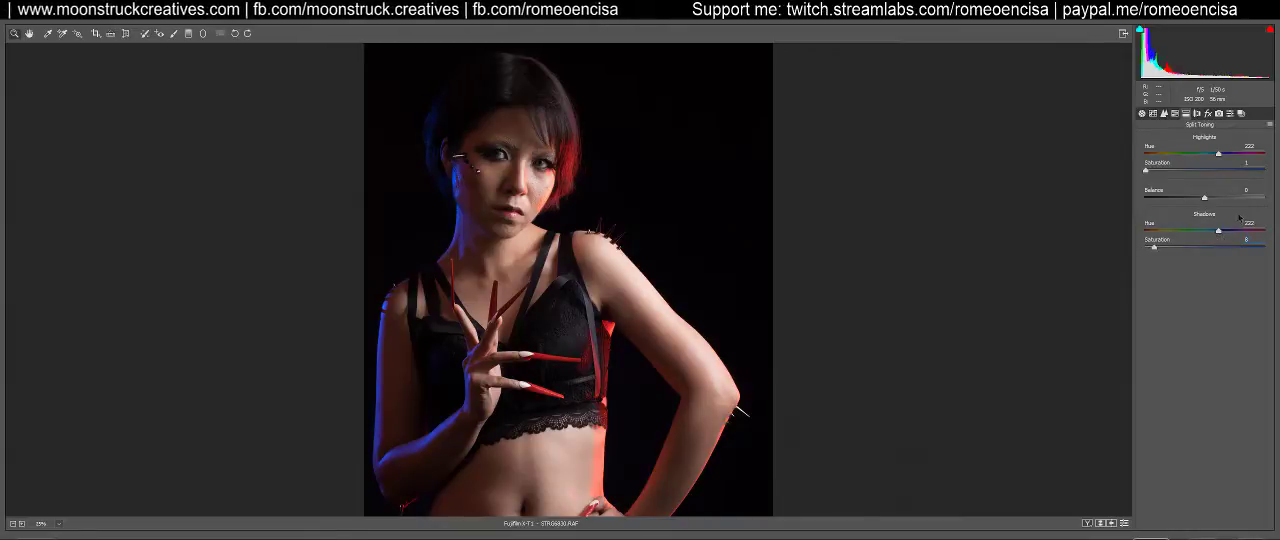
{"action": "key", "text": "ctrl+z"}
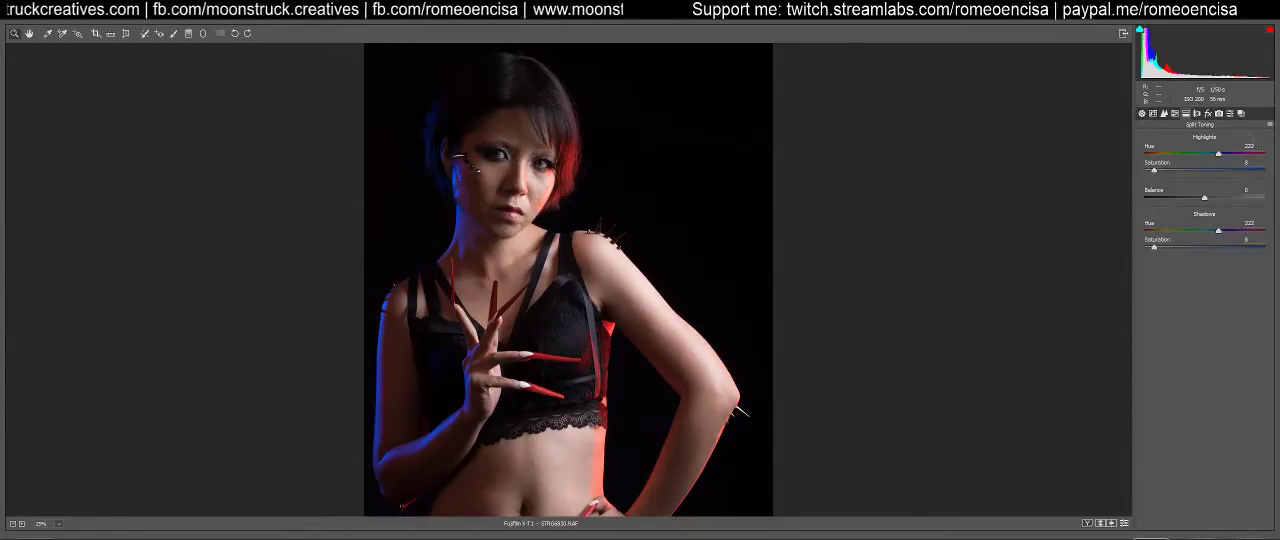
Return to the basic adjustments, try the Auto white balance, and inspect the portrait close up and in full
{"action": "left_click", "coordinate": [1142, 113]}
{"action": "left_click", "coordinate": [1153, 113]}
{"action": "left_click", "coordinate": [1142, 113]}
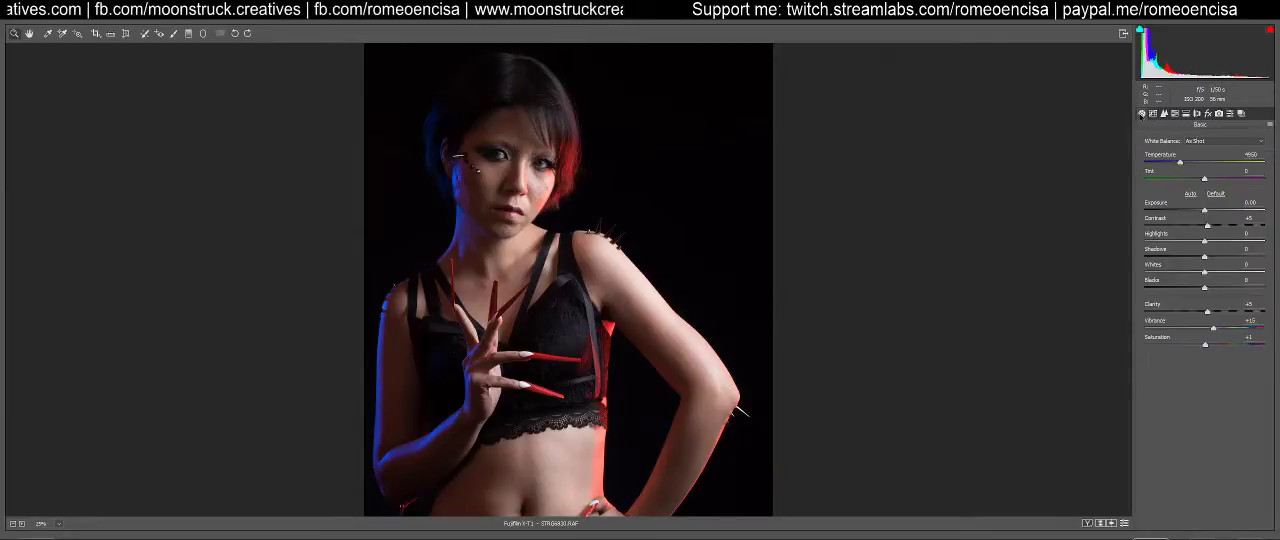
{"action": "left_click", "coordinate": [1208, 144]}
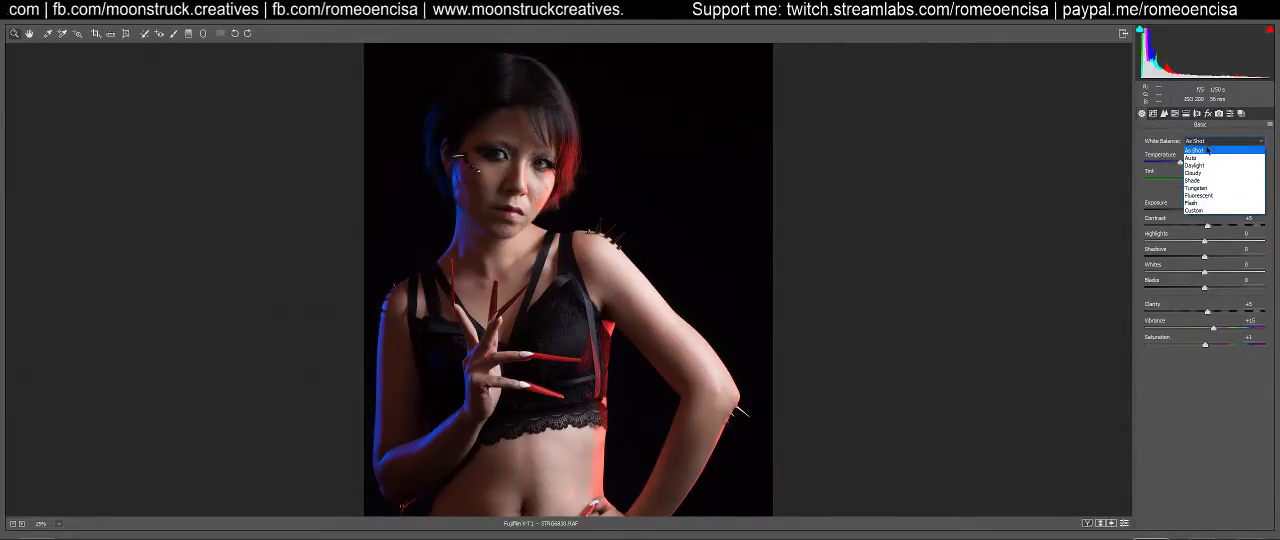
{"action": "left_click", "coordinate": [1198, 150]}
{"action": "left_click", "coordinate": [1200, 144]}
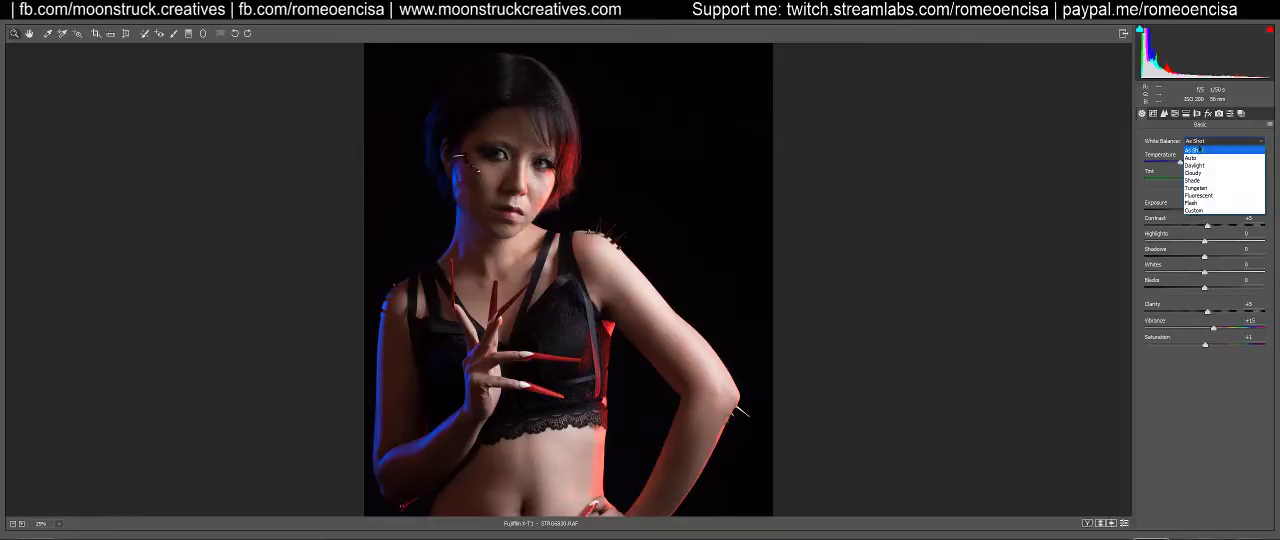
{"action": "left_click", "coordinate": [1200, 158]}
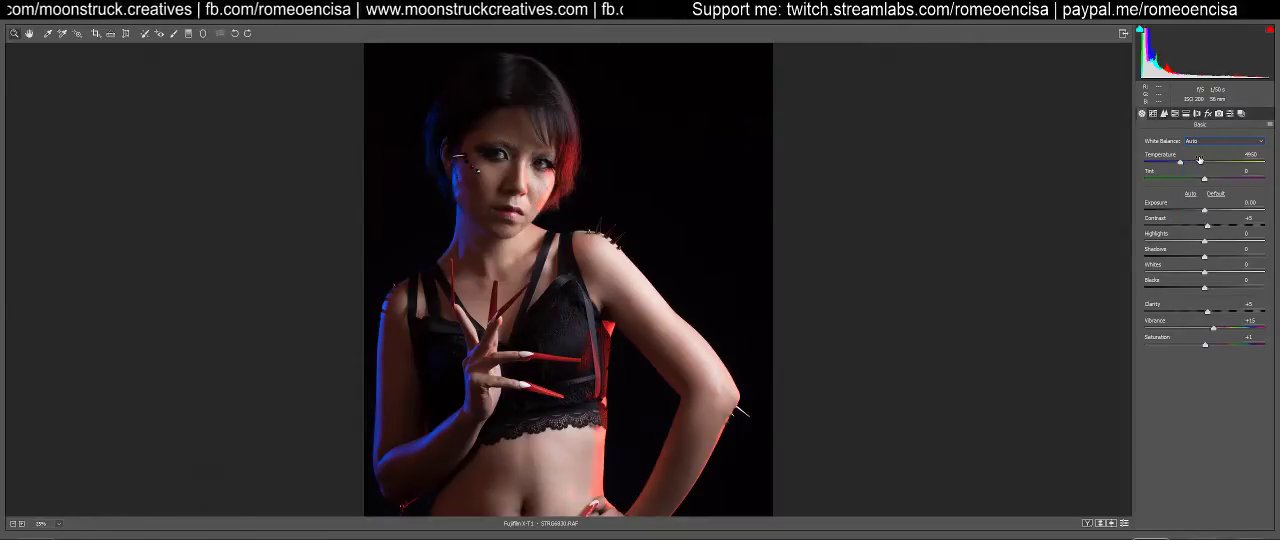
{"action": "left_click", "coordinate": [790, 184]}
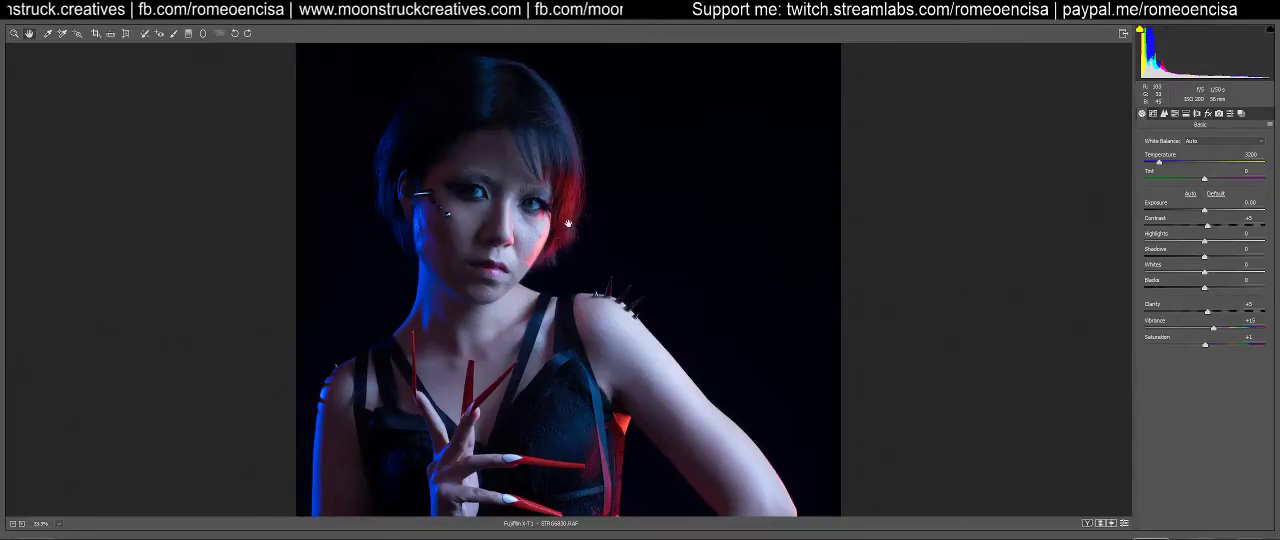
{"action": "key", "text": "ctrl+0"}
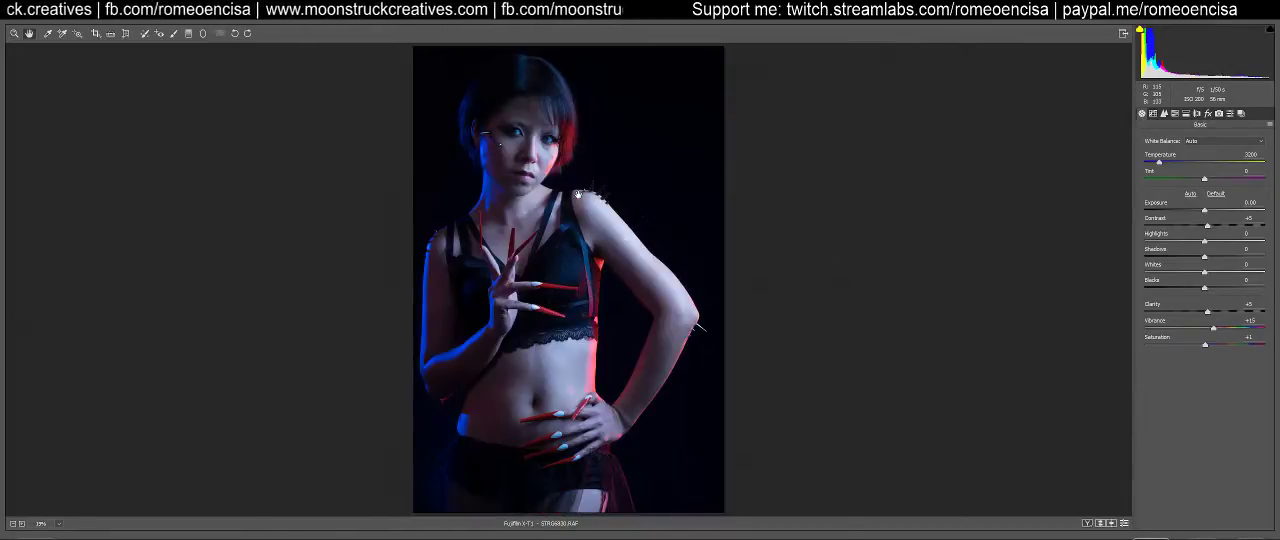
Try the Flash white balance on the portrait, and restore As Shot
{"action": "left_click", "coordinate": [1217, 143]}
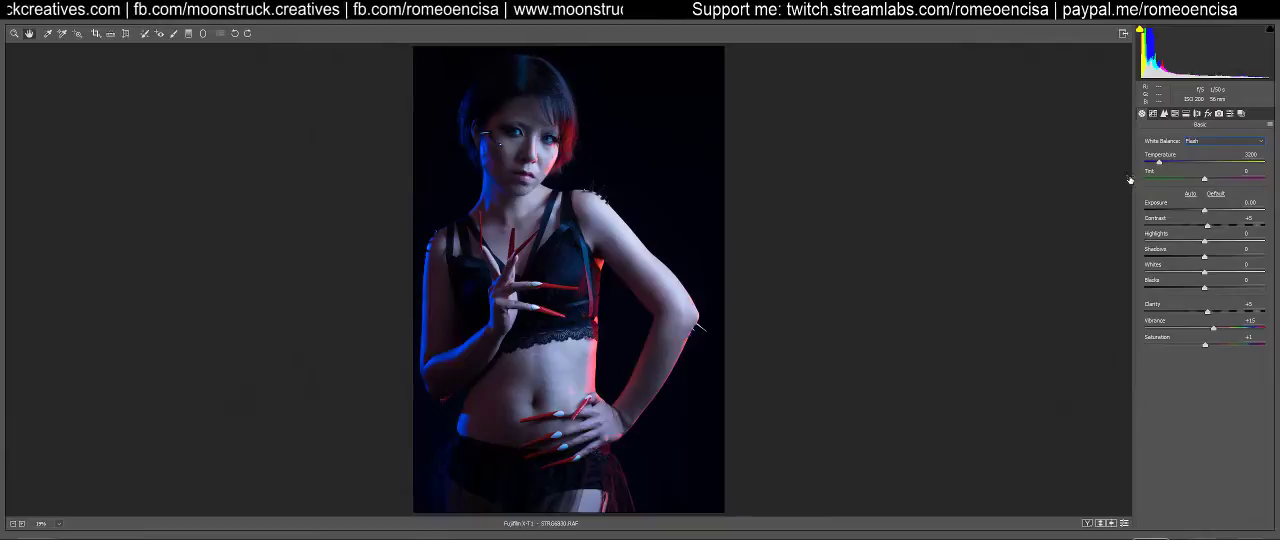
{"action": "left_click", "coordinate": [1210, 142]}
{"action": "left_click", "coordinate": [1210, 150]}
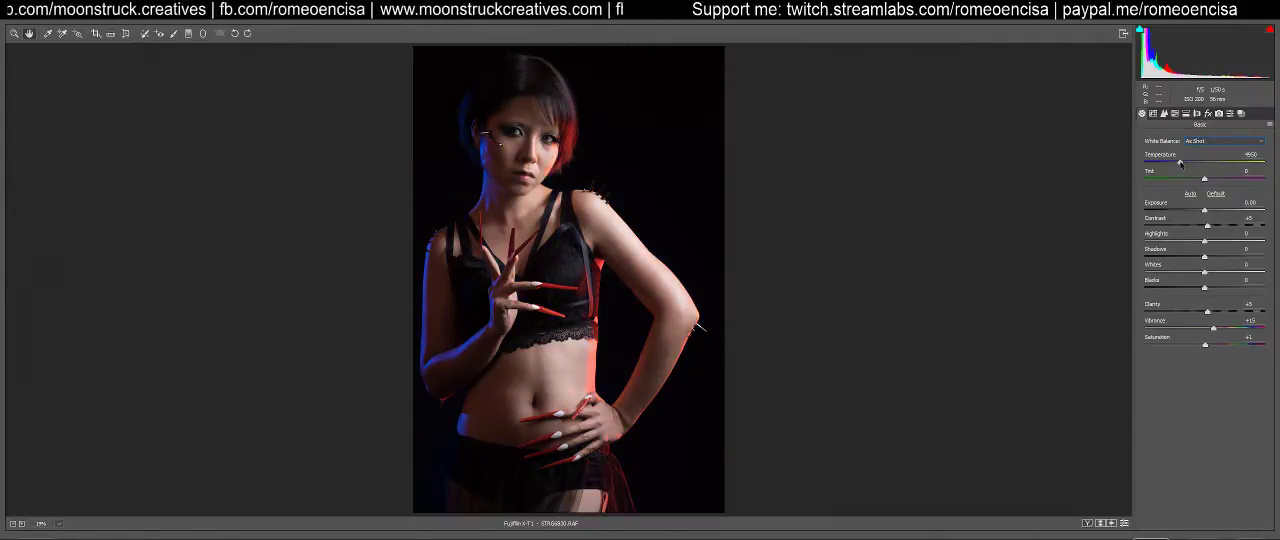
Try cooler colour temperatures of 4400, 4200 and 4050, inspect the portrait, and restore the As Shot white balance
{"action": "left_click_drag", "start_coordinate": [1180, 164], "coordinate": [1173, 164]}
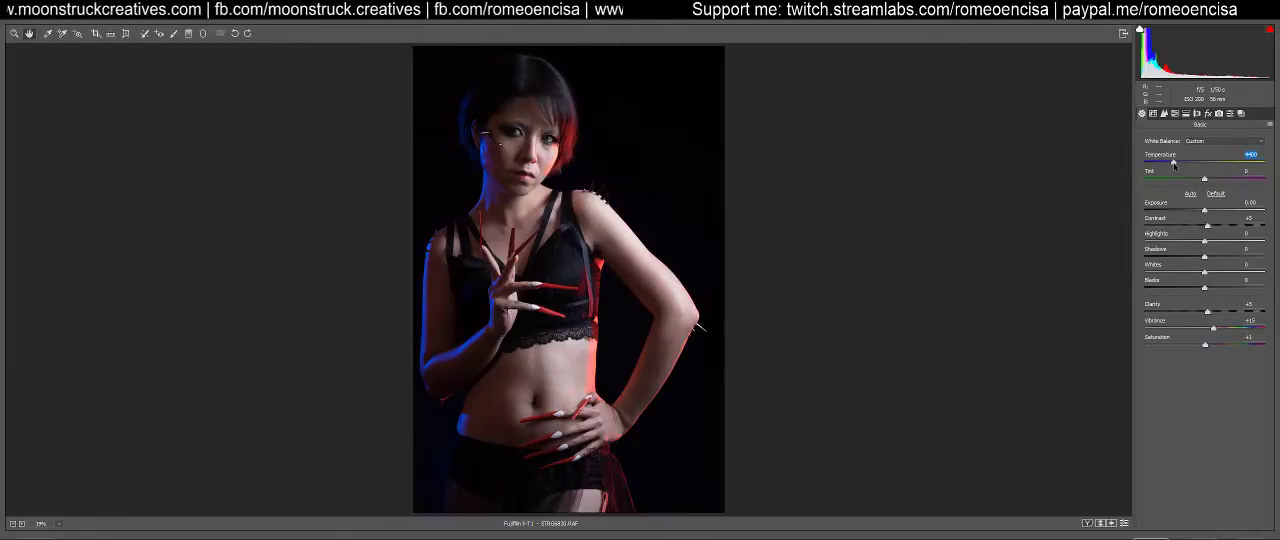
{"action": "left_click_drag", "start_coordinate": [1174, 166], "coordinate": [1172, 167]}
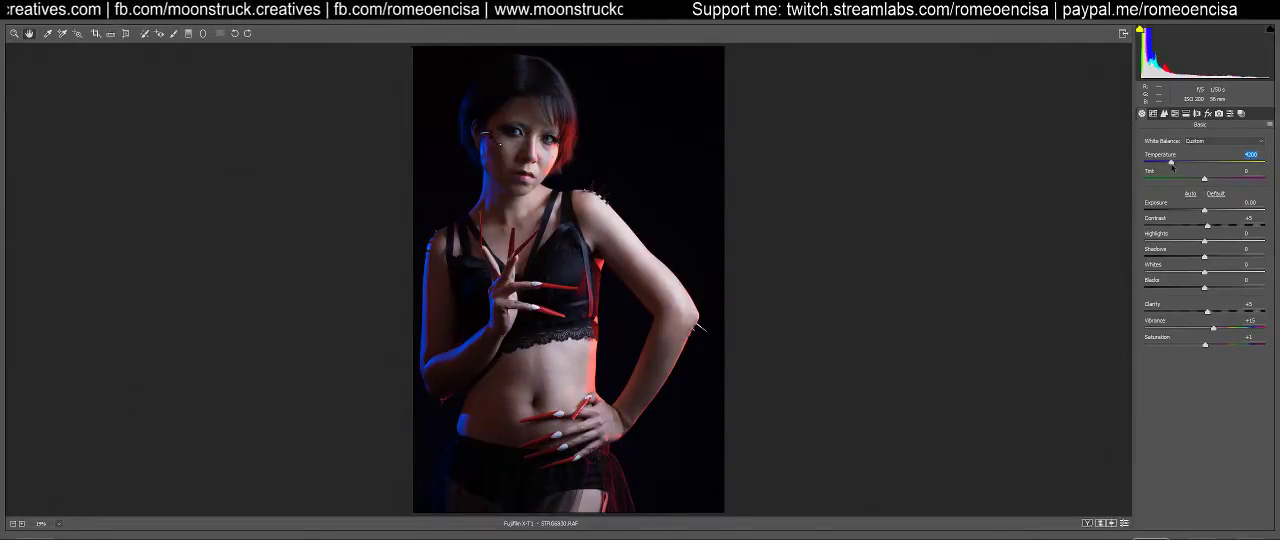
{"action": "left_click_drag", "start_coordinate": [1172, 166], "coordinate": [1169, 165]}
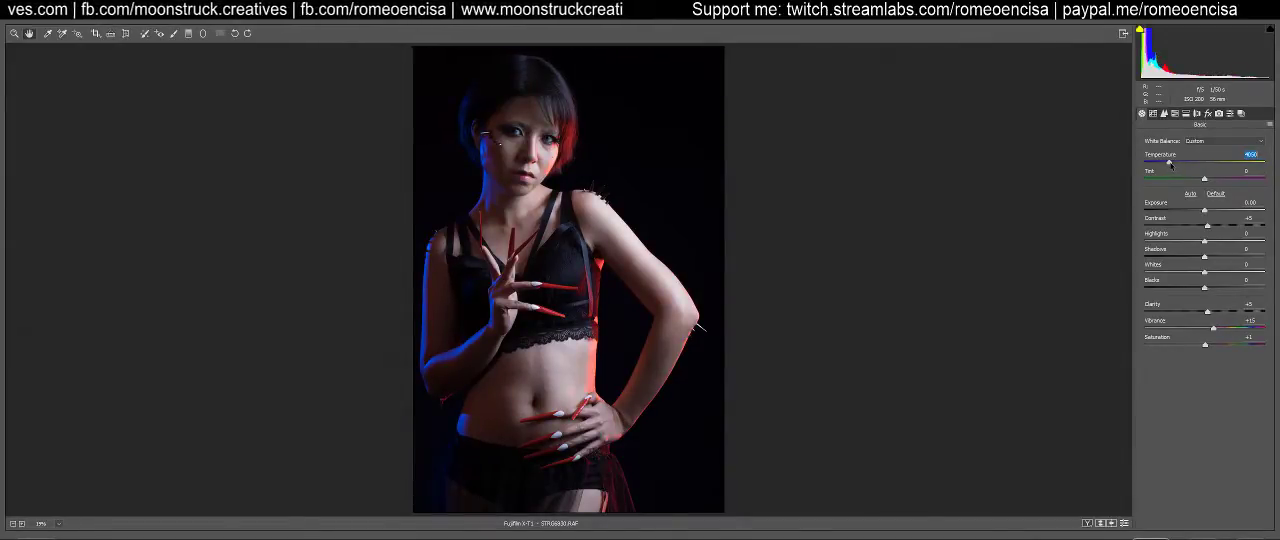
{"action": "left_click", "coordinate": [756, 226]}
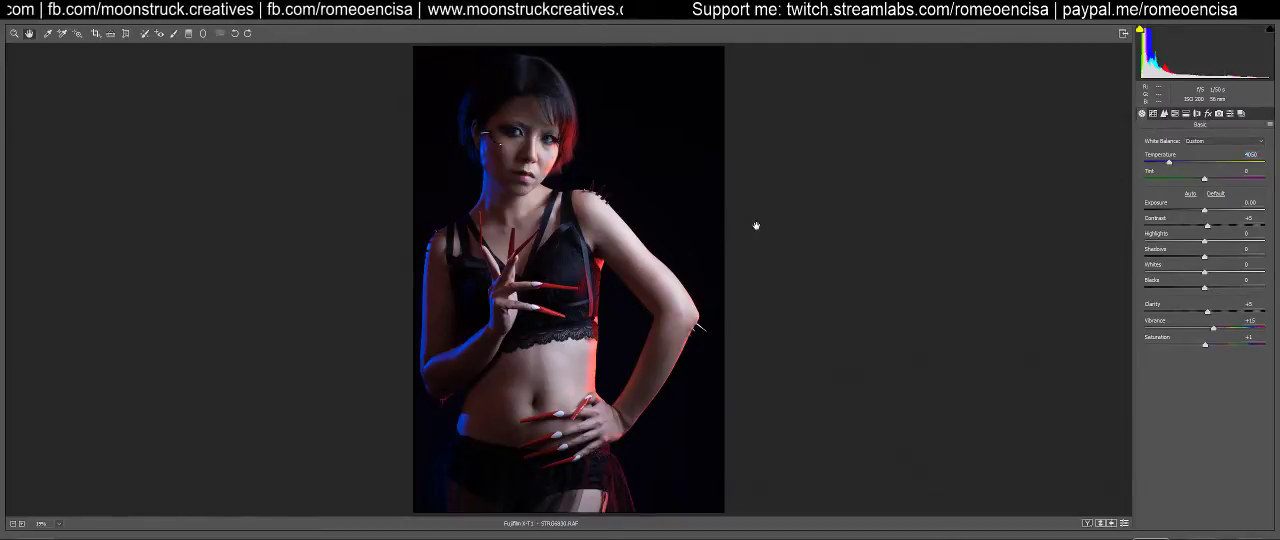
{"action": "key", "text": "ctrl+plus"}
{"action": "key", "text": "ctrl+plus"}
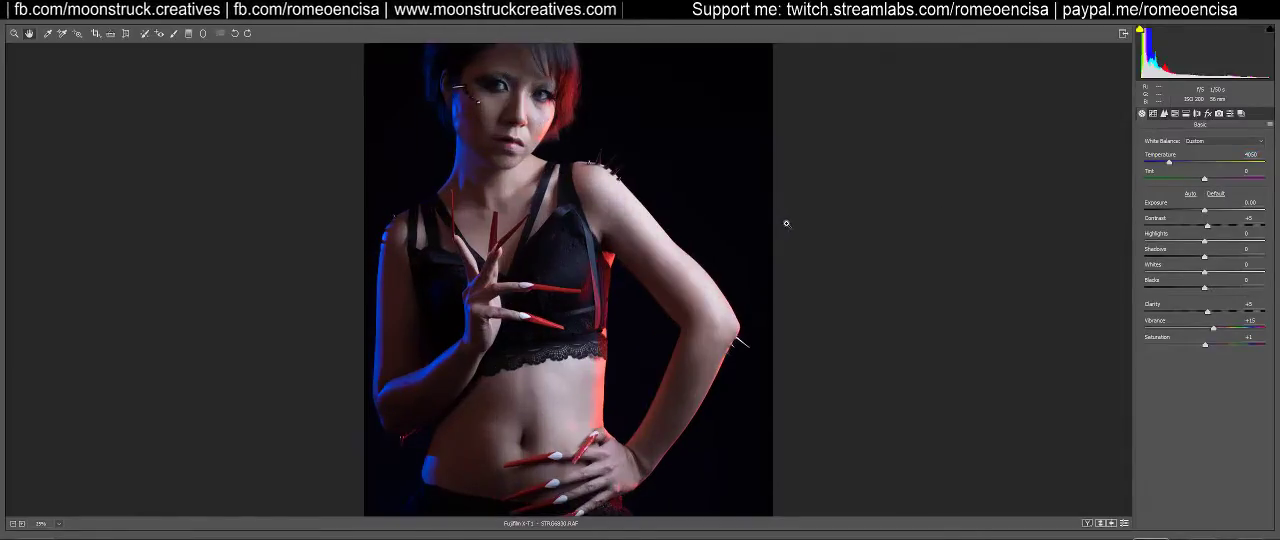
{"action": "scroll", "coordinate": [786, 222], "scroll_direction": "up", "scroll_amount": 3}
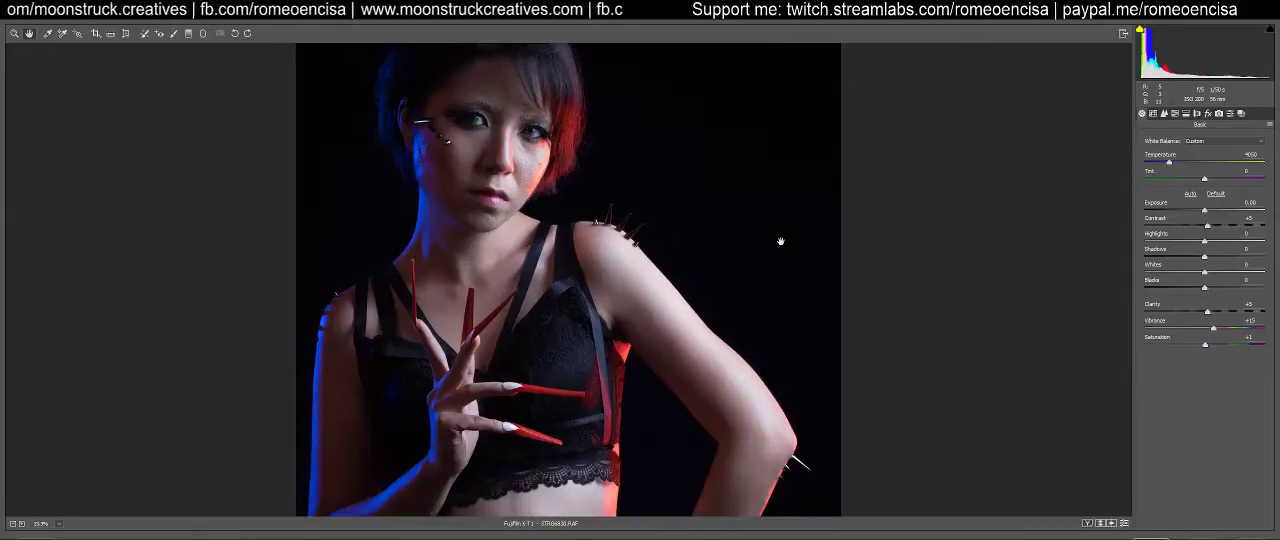
{"action": "key", "text": "ctrl+minus"}
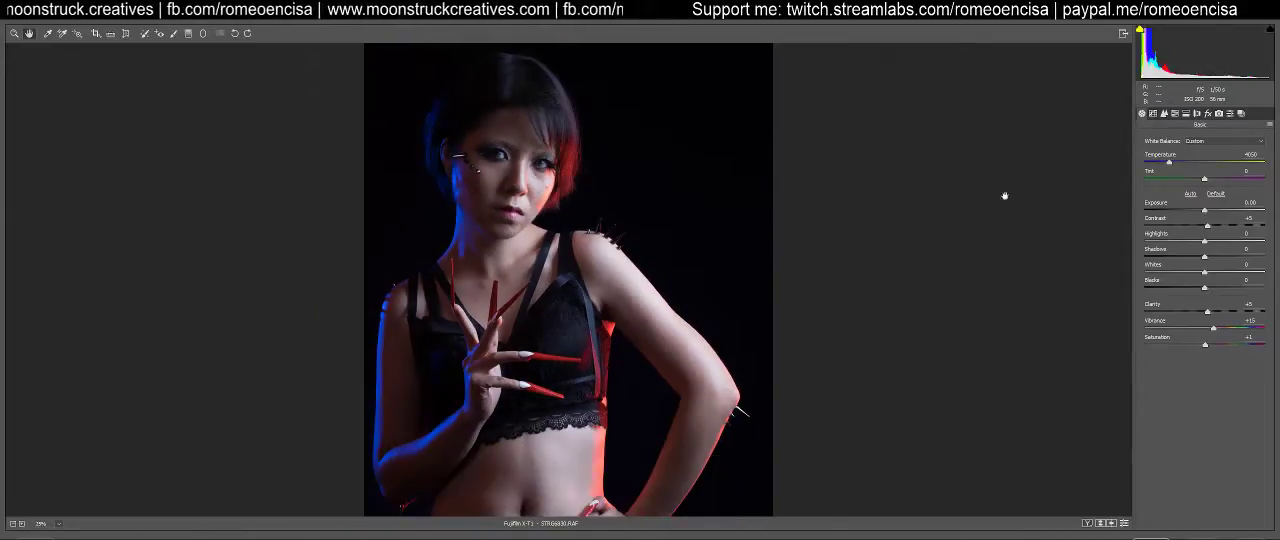
{"action": "left_click", "coordinate": [1222, 141]}
{"action": "left_click", "coordinate": [1210, 146]}
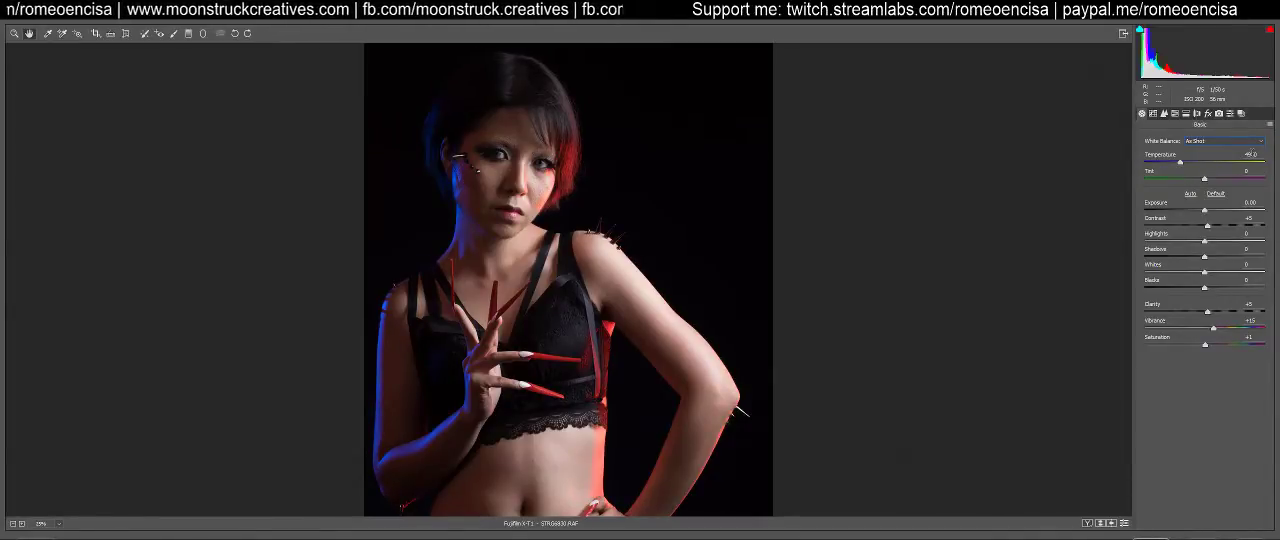
Set the portrait's Temperature to 4500 and its Tint to -7
{"action": "left_click", "coordinate": [1250, 154]}
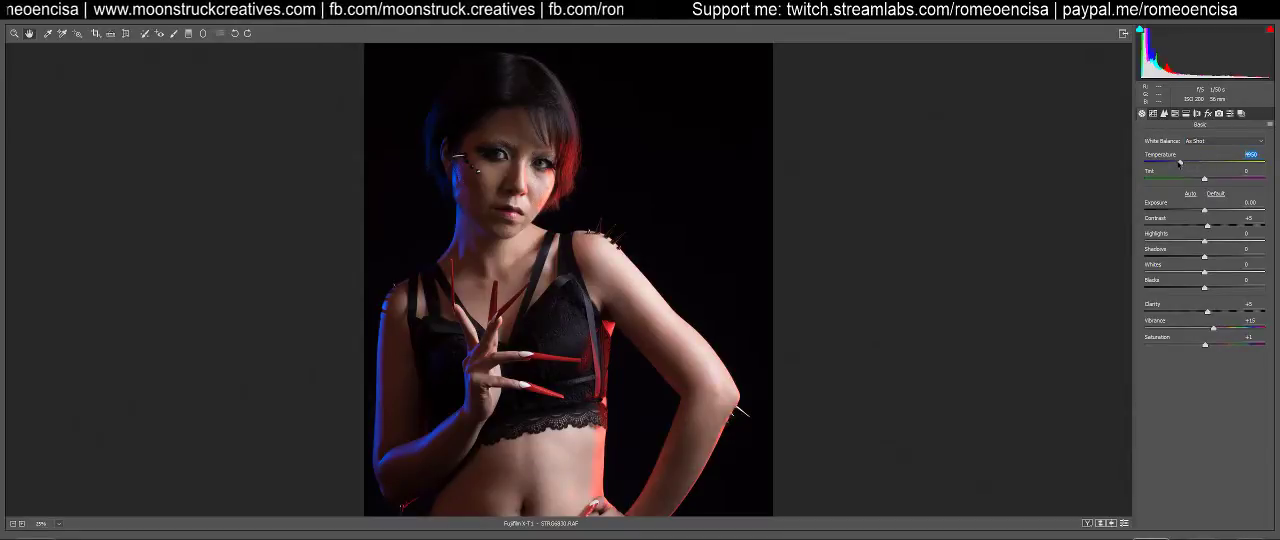
{"action": "left_click_drag", "start_coordinate": [1180, 164], "coordinate": [1173, 164]}
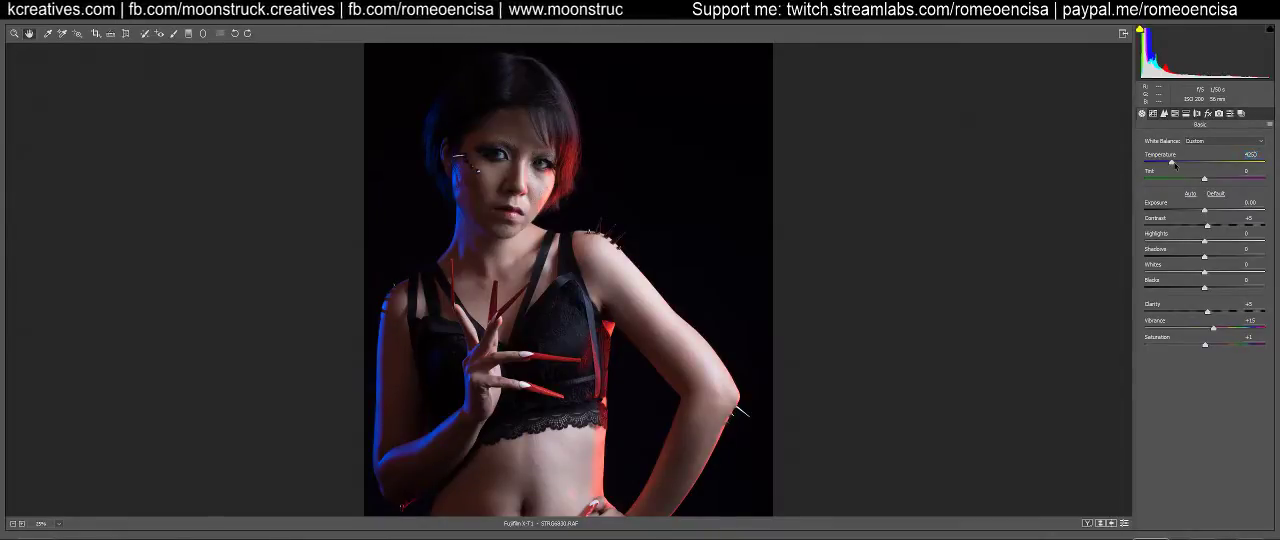
{"action": "left_click_drag", "start_coordinate": [1173, 164], "coordinate": [1171, 164]}
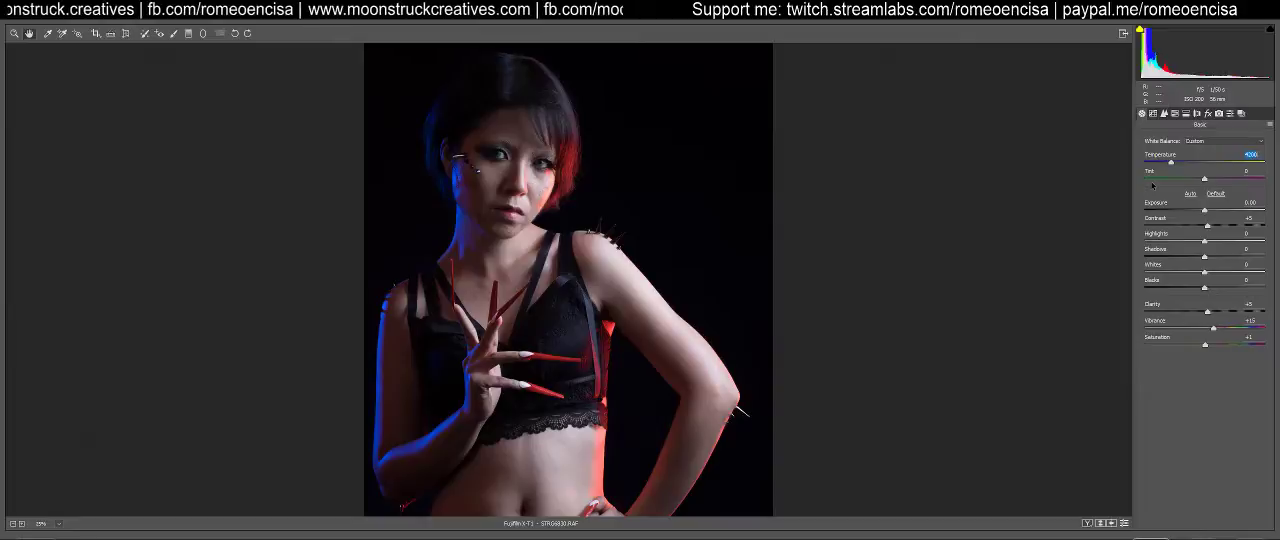
{"action": "key", "text": "Up"}
{"action": "key", "text": "Up"}
{"action": "key", "text": "Up"}
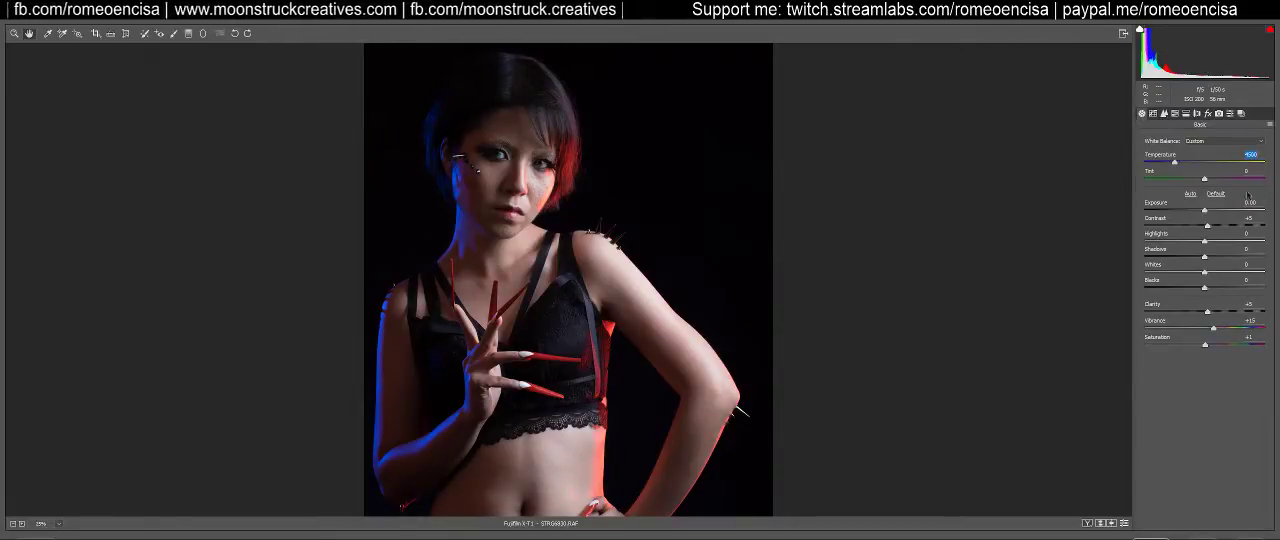
{"action": "mouse_move", "coordinate": [1204, 179]}
{"action": "left_mouse_down"}
{"action": "mouse_move", "coordinate": [1224, 179]}
{"action": "mouse_move", "coordinate": [1185, 180]}
{"action": "mouse_move", "coordinate": [1200, 182]}
{"action": "left_mouse_up"}
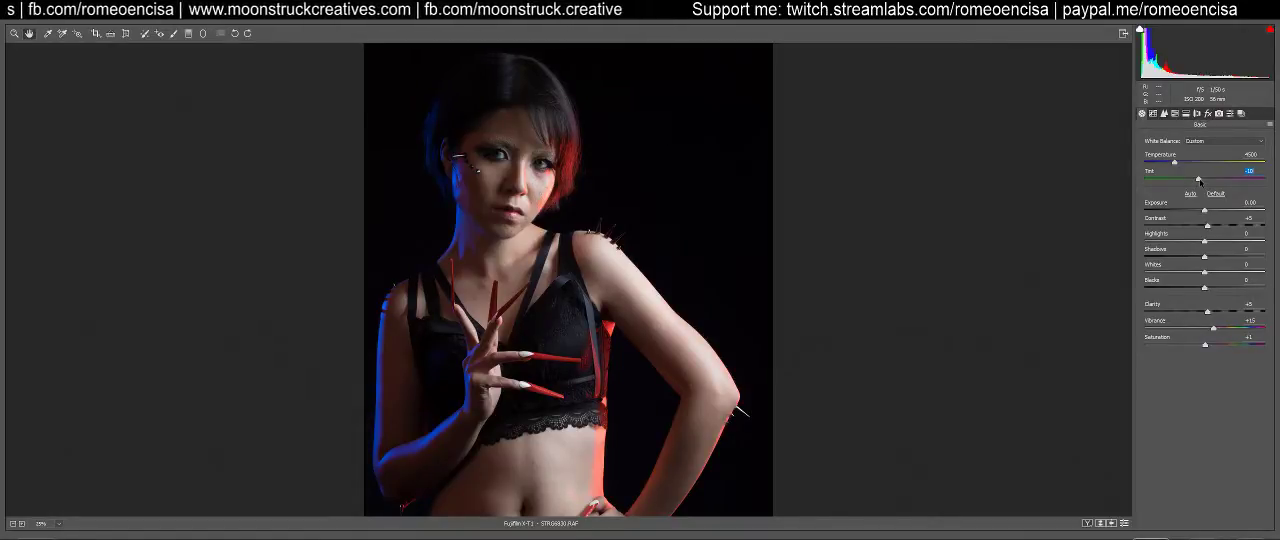
{"action": "left_click_drag", "start_coordinate": [1198, 179], "coordinate": [1200, 179]}
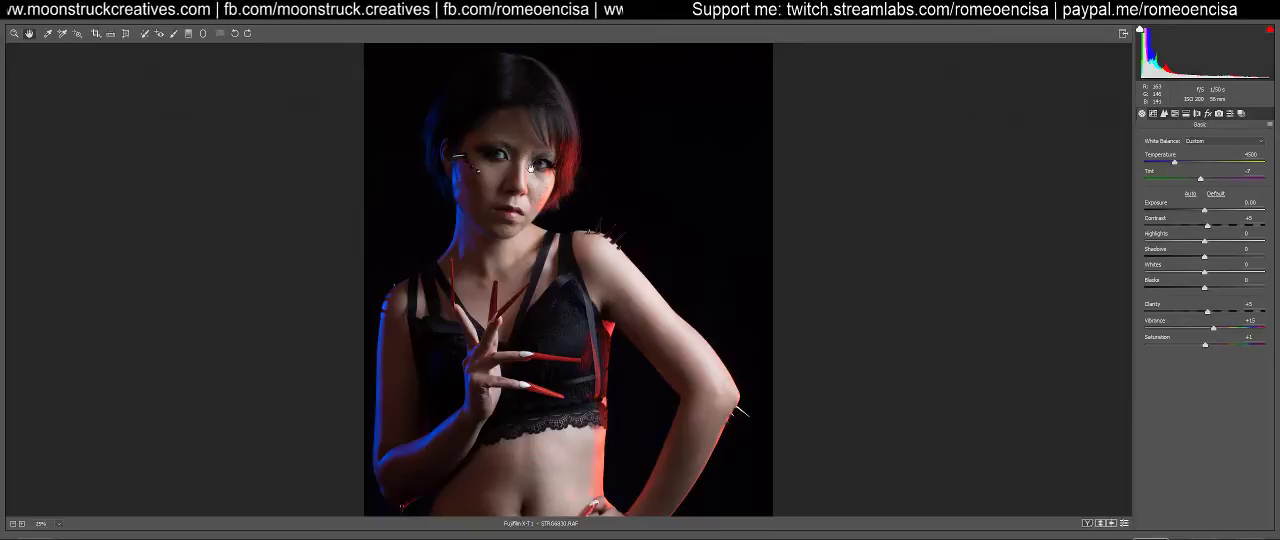
Look through the effects, calibration, presets, split toning, HSL, detail and tone curve settings, and return to the basic adjustments
{"action": "left_click", "coordinate": [1208, 114]}
{"action": "left_click", "coordinate": [1219, 114]}
{"action": "left_click", "coordinate": [1230, 114]}
{"action": "left_click", "coordinate": [1186, 114]}
{"action": "left_click", "coordinate": [1175, 114]}
{"action": "left_click", "coordinate": [1164, 114]}
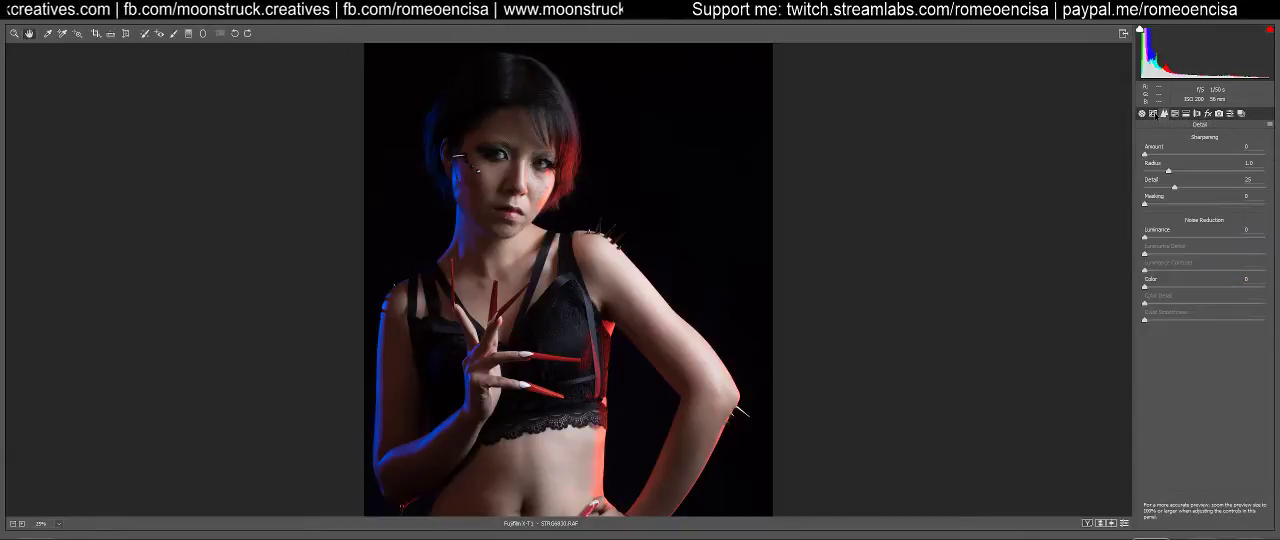
{"action": "left_click", "coordinate": [1153, 114]}
{"action": "left_click", "coordinate": [1142, 114]}
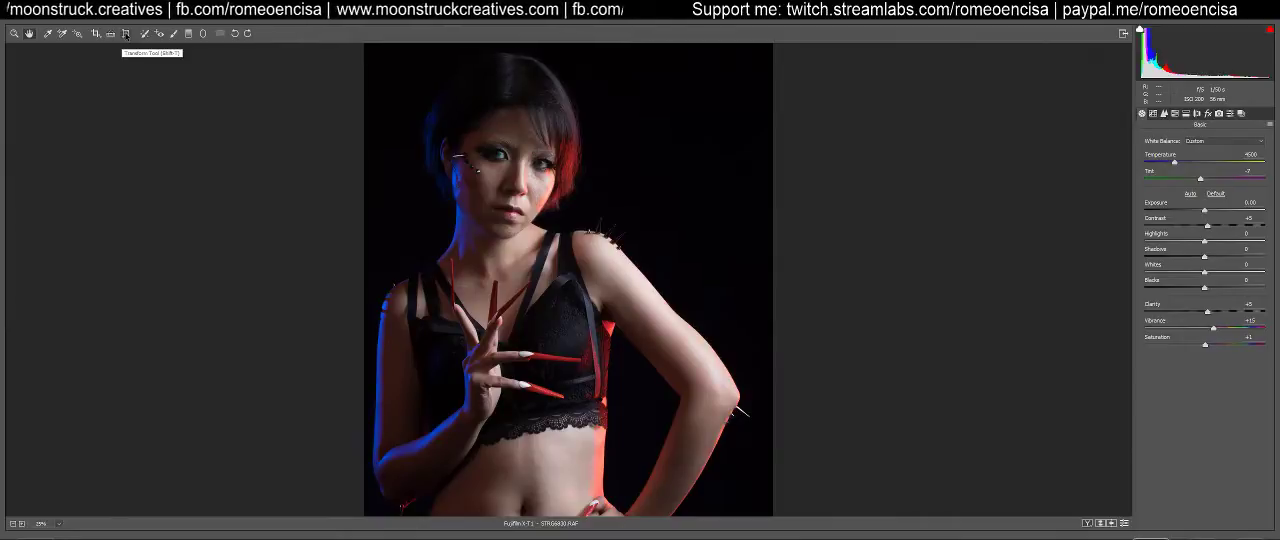
Try a diagonal Transform guide from the hair down across the torso, and leave the Transform tool
{"action": "left_click", "coordinate": [125, 34]}
{"action": "left_click_drag", "start_coordinate": [440, 118], "coordinate": [605, 326]}
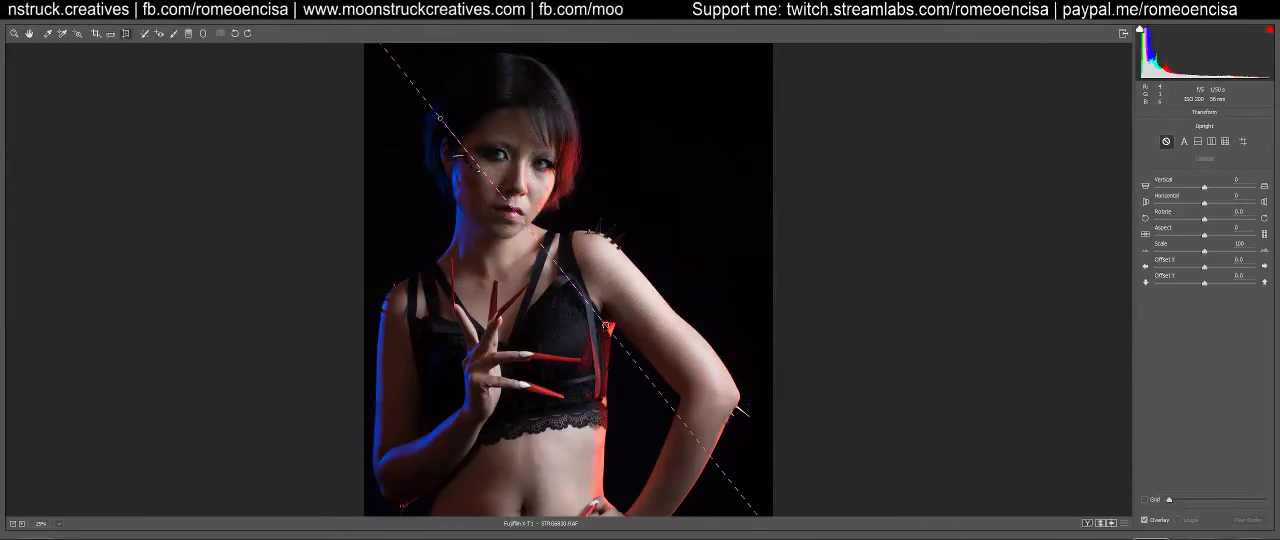
{"action": "key", "text": "z"}
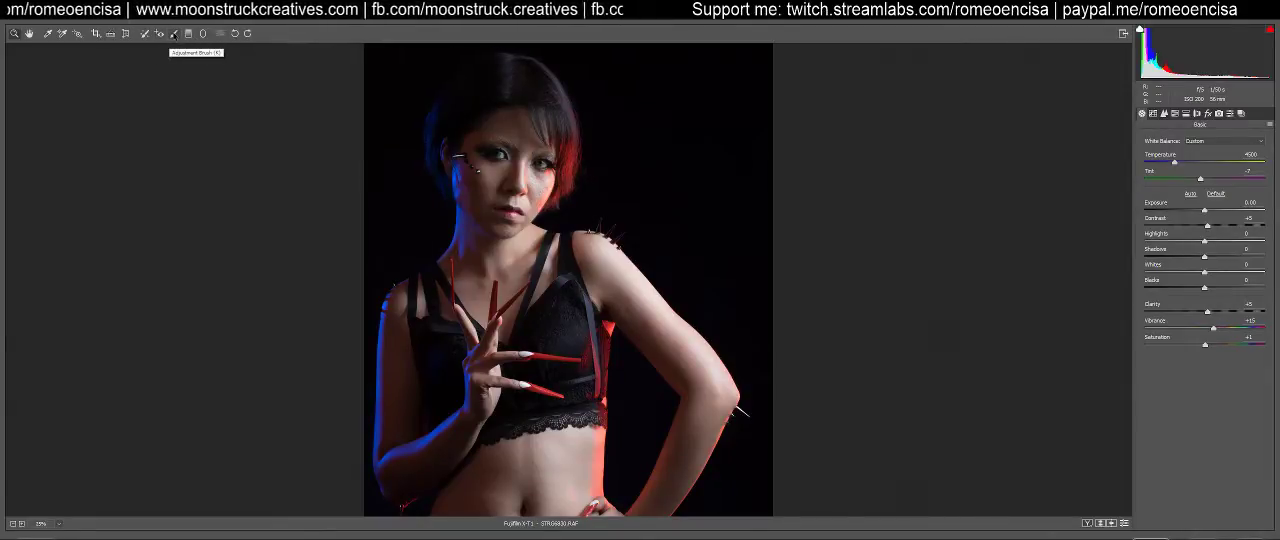
Activate Spot Removal in Heal mode and magnify the portrait to 100%
{"action": "left_click", "coordinate": [145, 34]}
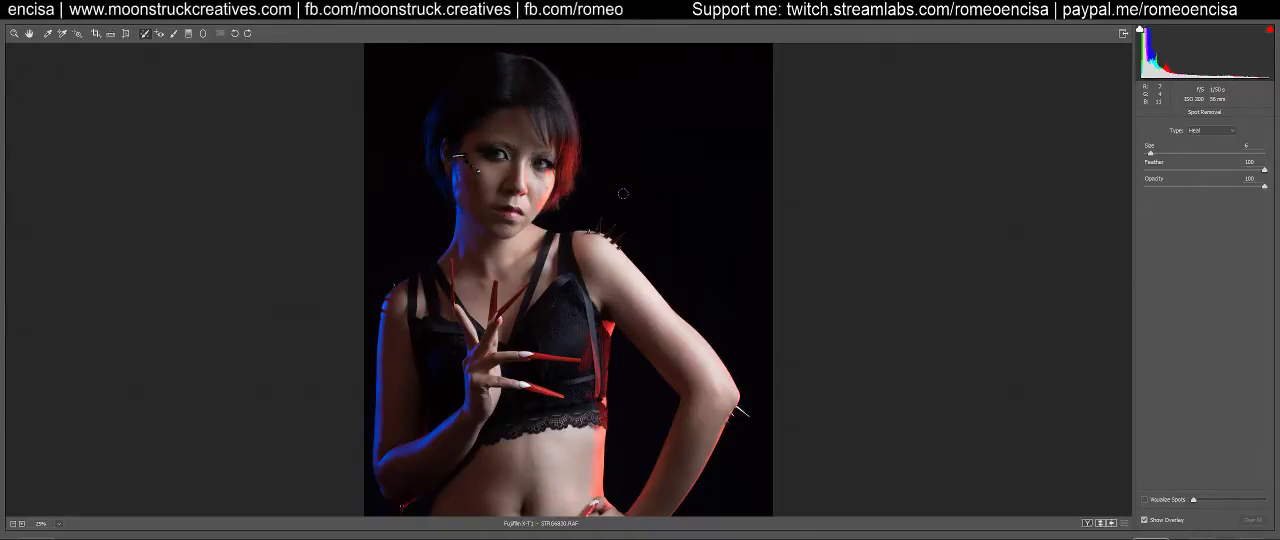
{"action": "key", "text": "ctrl+plus"}
{"action": "left_click", "coordinate": [58, 524]}
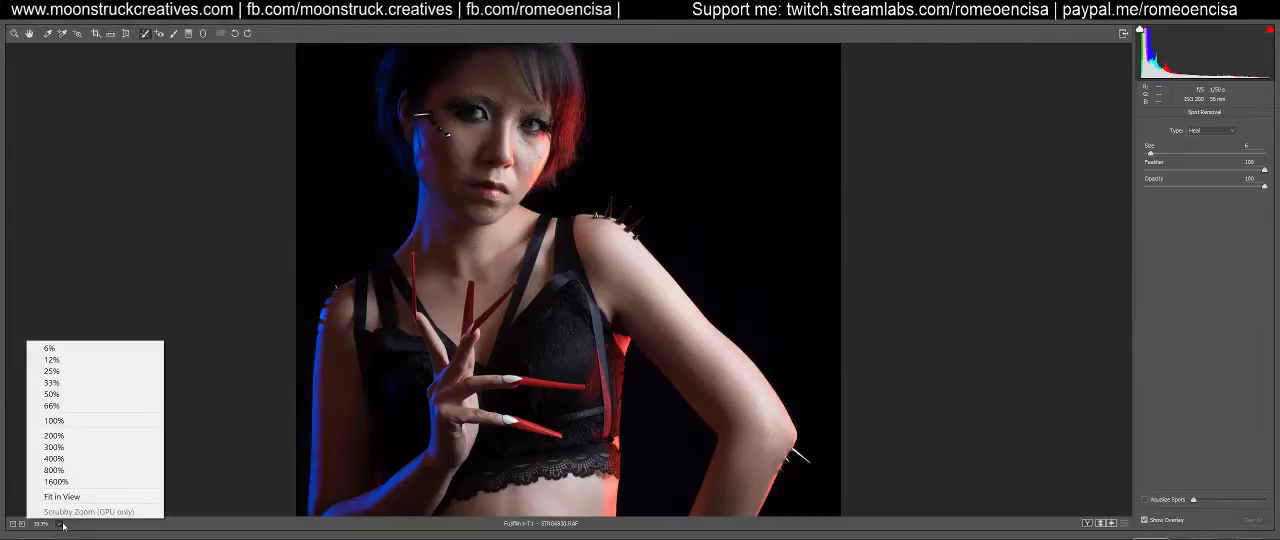
{"action": "left_click", "coordinate": [70, 420]}
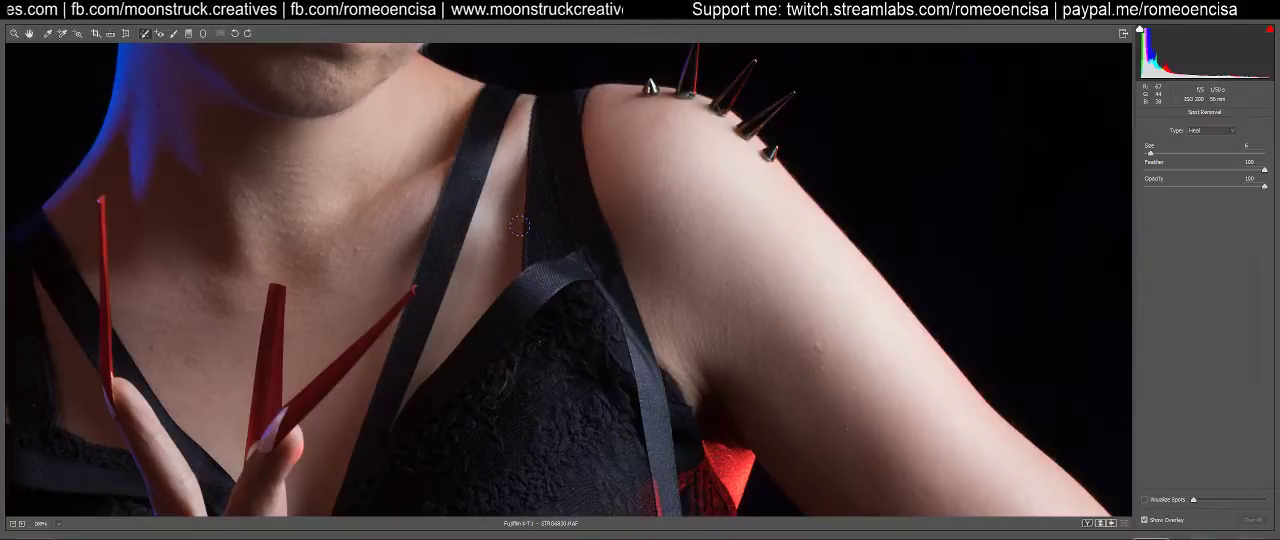
Examine the face, neck, shoulder and torso at 100% for skin marks that need healing
{"action": "left_click_drag", "start_coordinate": [391, 129], "coordinate": [662, 365]}
{"action": "left_click_drag", "start_coordinate": [649, 306], "coordinate": [655, 396]}
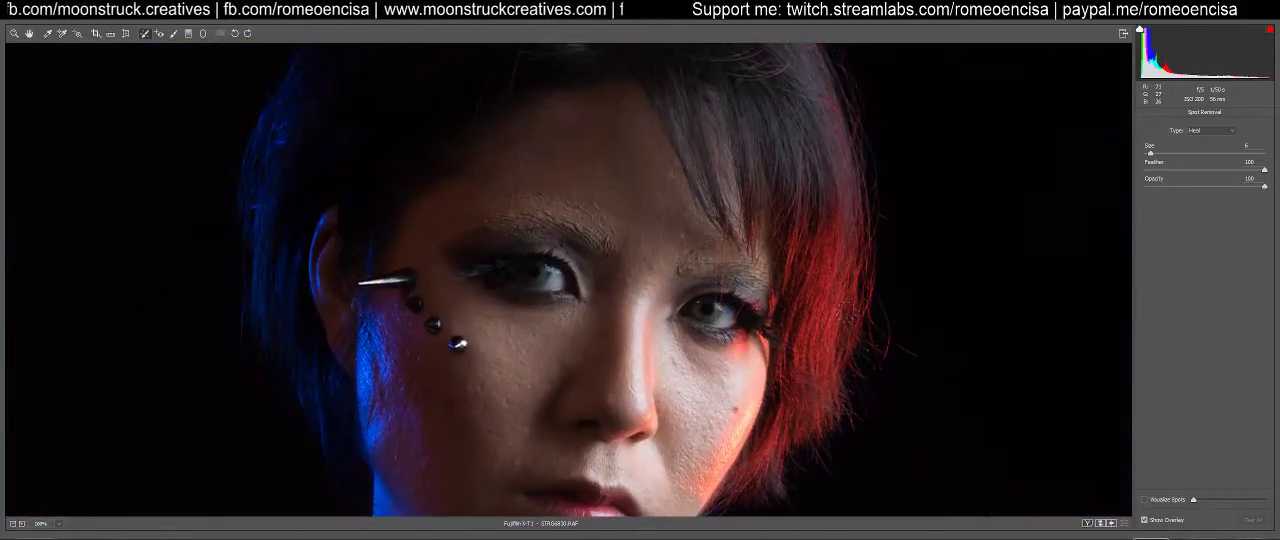
{"action": "left_click_drag", "start_coordinate": [558, 383], "coordinate": [580, 100]}
{"action": "left_click_drag", "start_coordinate": [758, 393], "coordinate": [361, 132]}
{"action": "left_click_drag", "start_coordinate": [700, 407], "coordinate": [560, 151]}
{"action": "left_click_drag", "start_coordinate": [563, 337], "coordinate": [945, 244]}
{"action": "left_click_drag", "start_coordinate": [535, 400], "coordinate": [620, 195]}
{"action": "scroll", "coordinate": [860, 467], "scroll_direction": "up", "scroll_amount": 10}
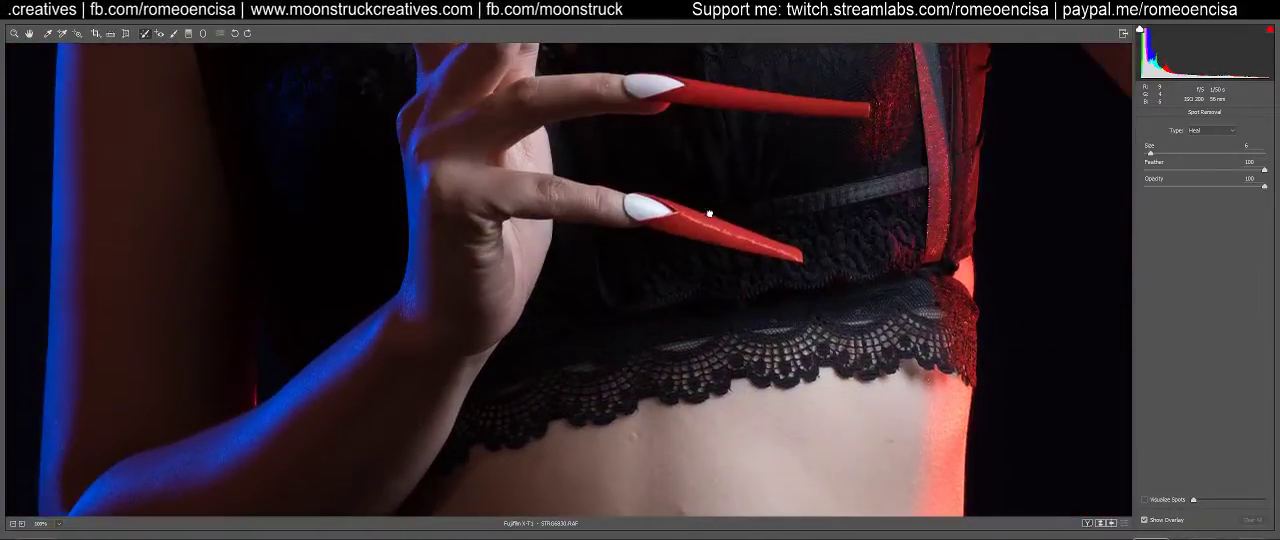
{"action": "scroll", "coordinate": [644, 190], "scroll_direction": "up", "scroll_amount": 8}
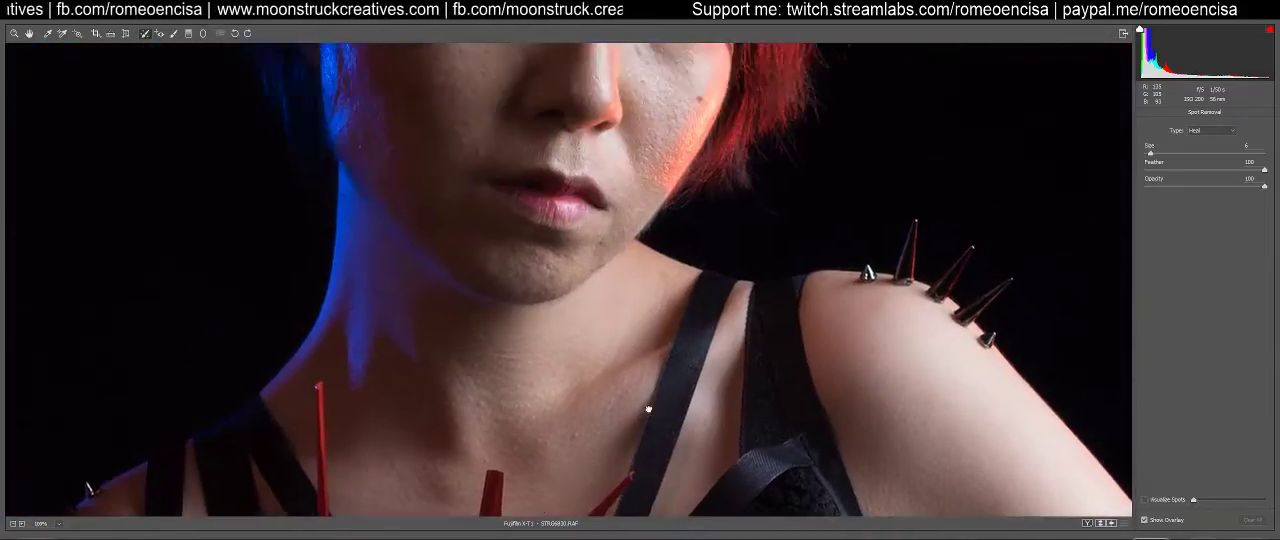
{"action": "scroll", "coordinate": [580, 287], "scroll_direction": "up", "scroll_amount": 3}
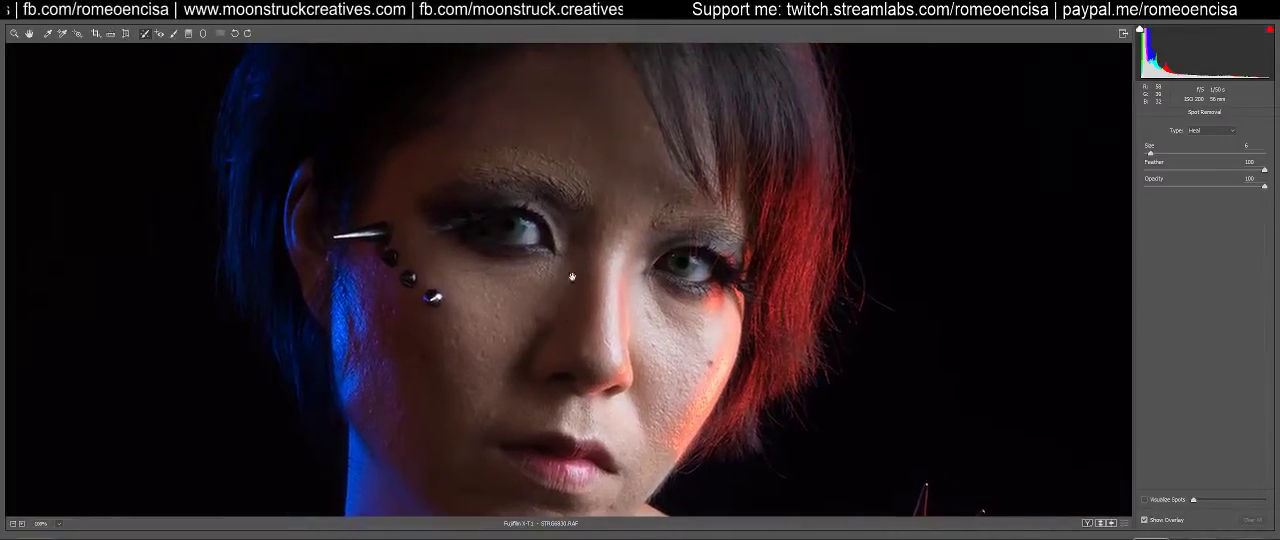
{"action": "scroll", "coordinate": [626, 249], "scroll_direction": "up", "scroll_amount": 5}
{"action": "scroll", "coordinate": [645, 275], "scroll_direction": "down", "scroll_amount": 7}
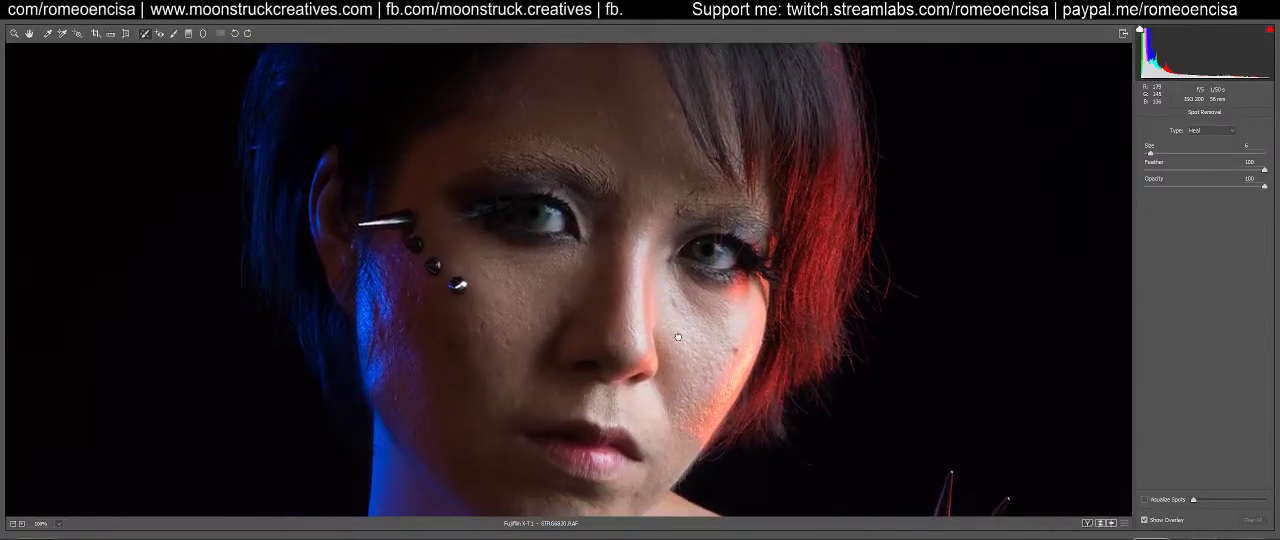
{"action": "scroll", "coordinate": [665, 335], "scroll_direction": "down", "scroll_amount": 1}
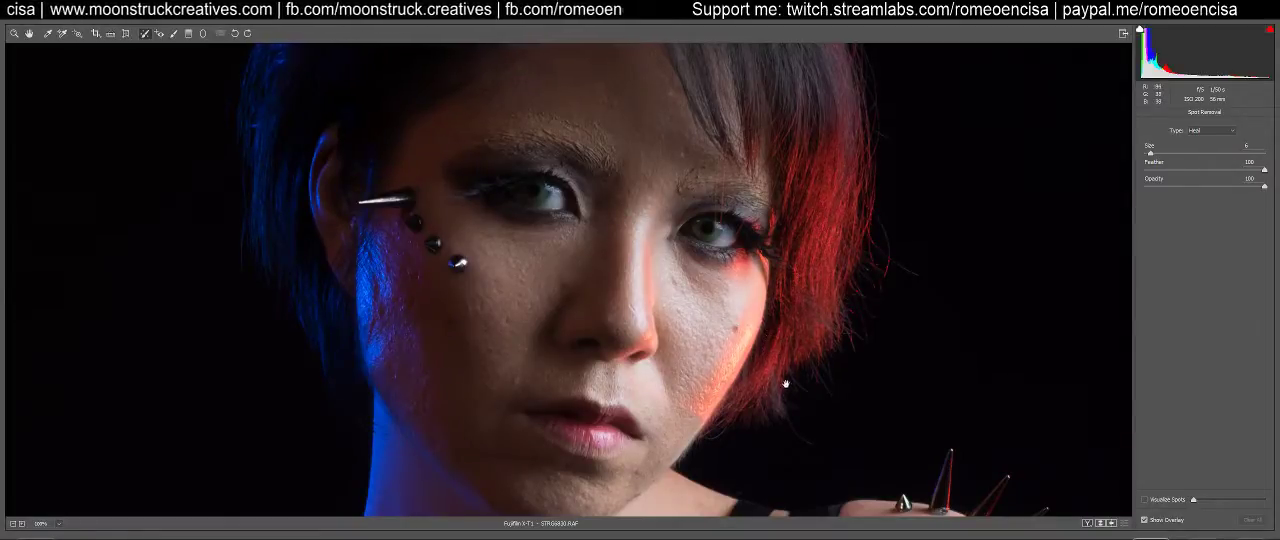
Set the Spot Removal size to 4, heal the marks on the raised upper arm, and move the source towards the arm's outer edge
{"action": "left_click_drag", "start_coordinate": [766, 371], "coordinate": [662, 206]}
{"action": "left_click_drag", "start_coordinate": [591, 386], "coordinate": [561, 170]}
{"action": "left_click_drag", "start_coordinate": [791, 385], "coordinate": [737, 314]}
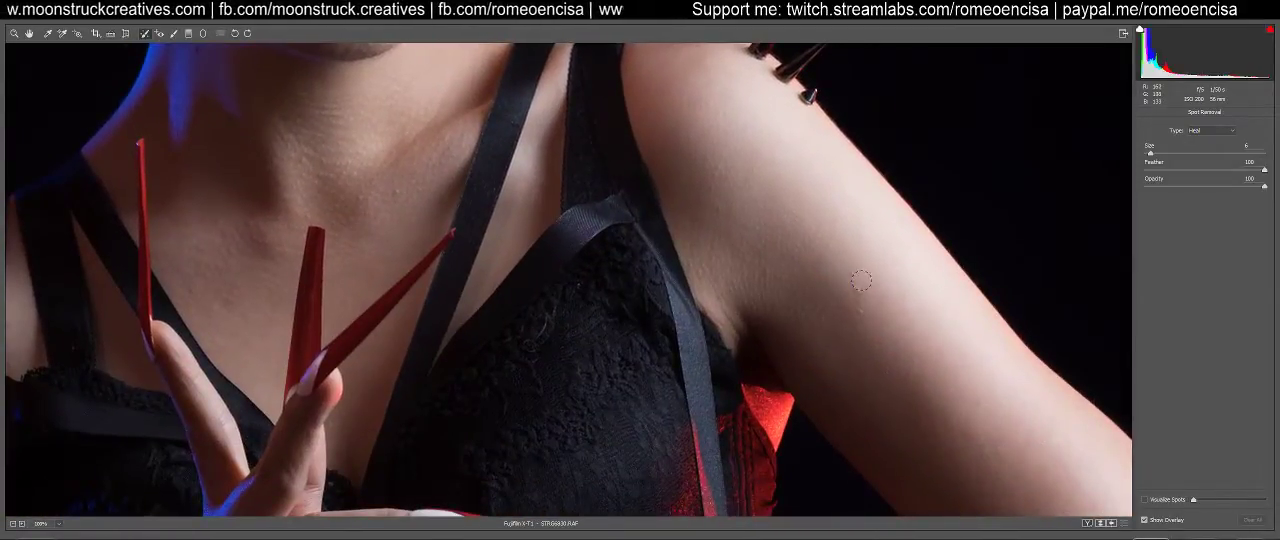
{"action": "key", "text": "bracketleft"}
{"action": "key", "text": "bracketleft"}
{"action": "left_click_drag", "start_coordinate": [849, 268], "coordinate": [860, 320]}
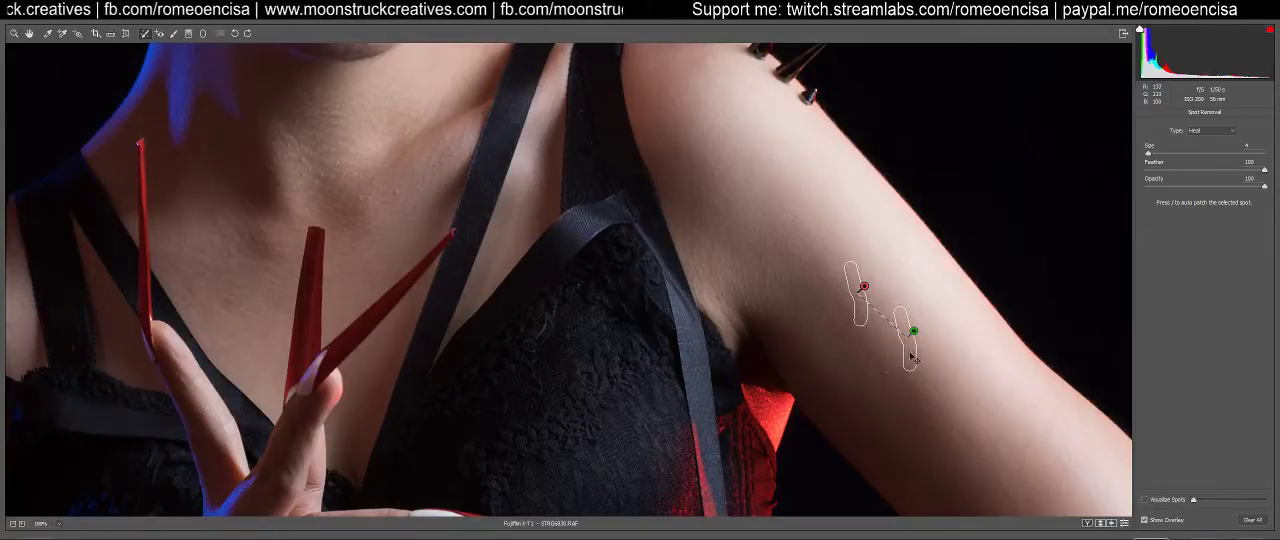
{"action": "mouse_move", "coordinate": [922, 360]}
{"action": "left_mouse_down"}
{"action": "mouse_move", "coordinate": [940, 347]}
{"action": "mouse_move", "coordinate": [936, 294]}
{"action": "mouse_move", "coordinate": [938, 367]}
{"action": "mouse_move", "coordinate": [918, 271]}
{"action": "left_mouse_up"}
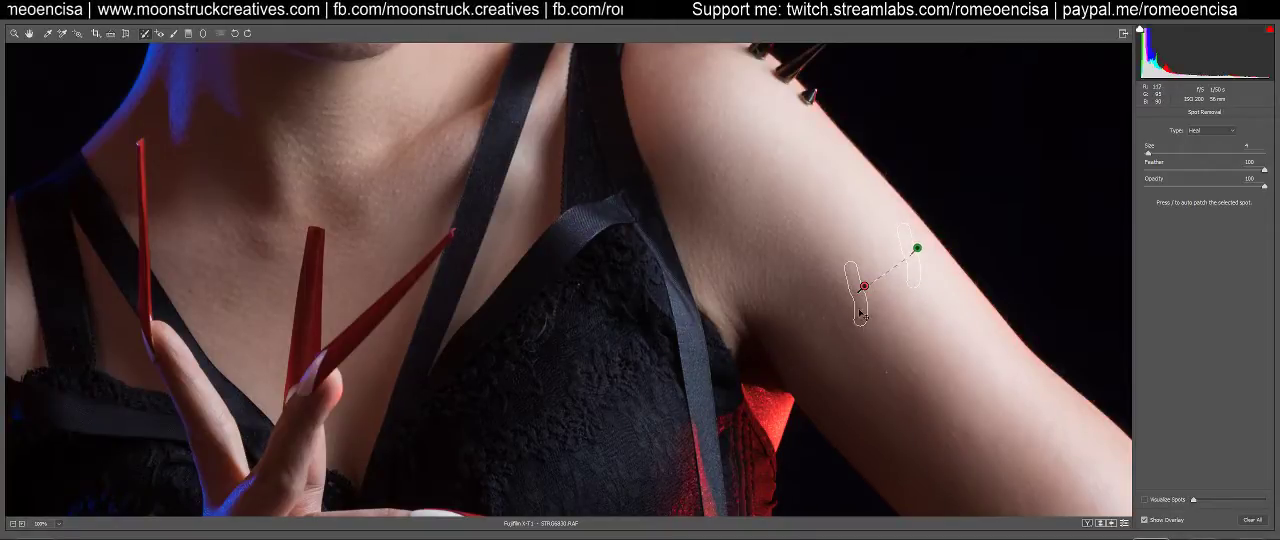
Check the upper-arm repair without its overlay and move its source to the clean skin just below the healed area
{"action": "key", "text": "z"}
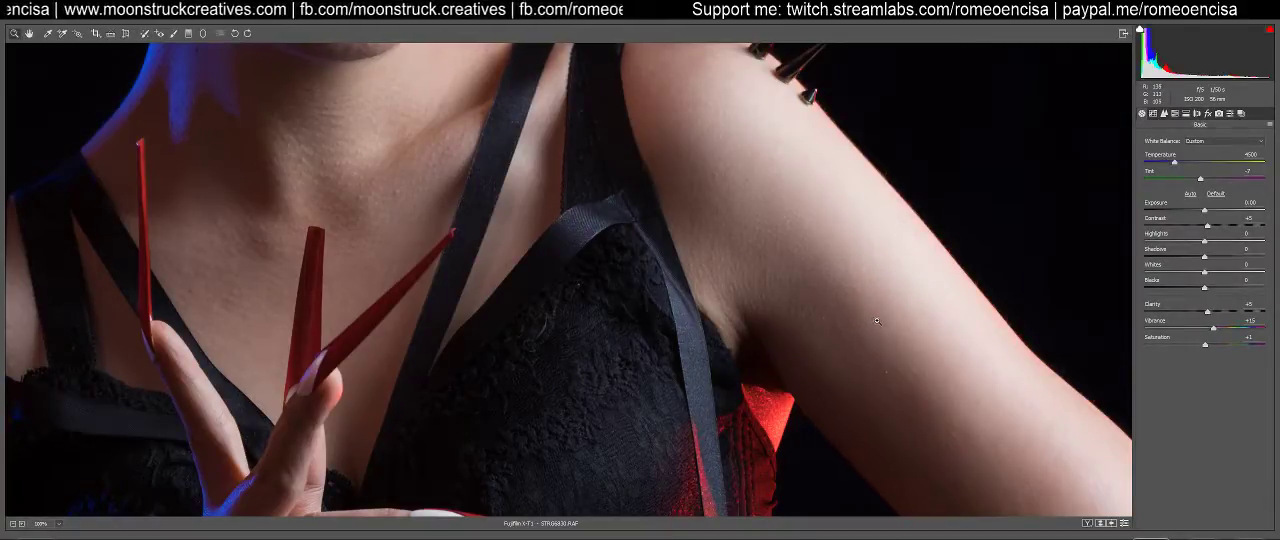
{"action": "key", "text": "b"}
{"action": "left_click_drag", "start_coordinate": [864, 288], "coordinate": [859, 320]}
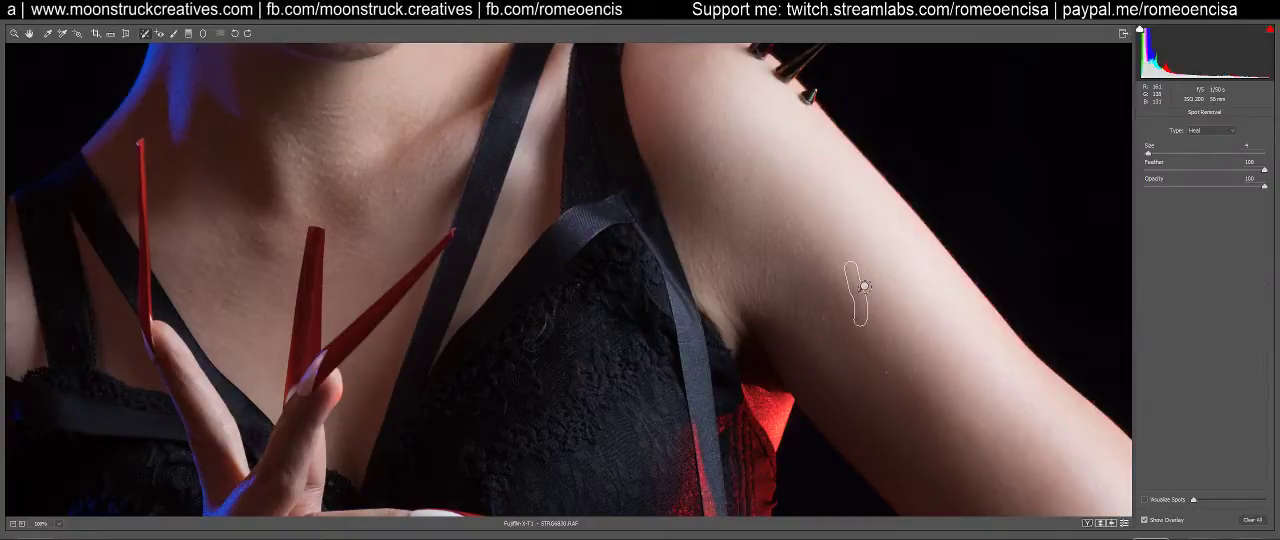
{"action": "mouse_move", "coordinate": [916, 292]}
{"action": "left_mouse_down"}
{"action": "mouse_move", "coordinate": [919, 360]}
{"action": "mouse_move", "coordinate": [910, 376]}
{"action": "mouse_move", "coordinate": [904, 367]}
{"action": "left_mouse_up"}
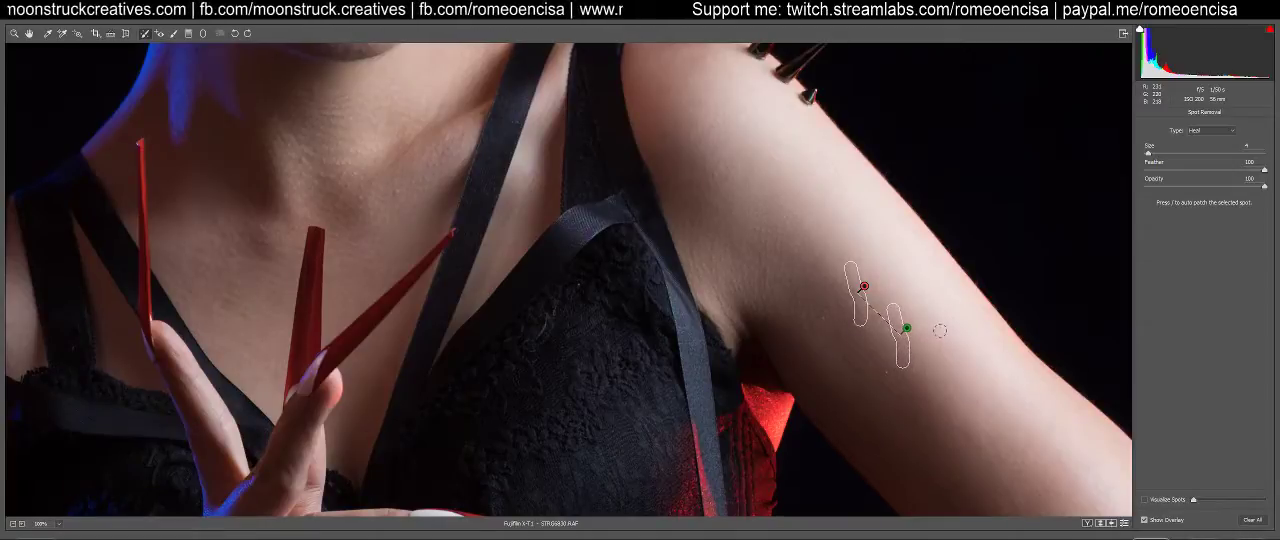
{"action": "key", "text": "b"}
{"action": "key", "text": "b"}
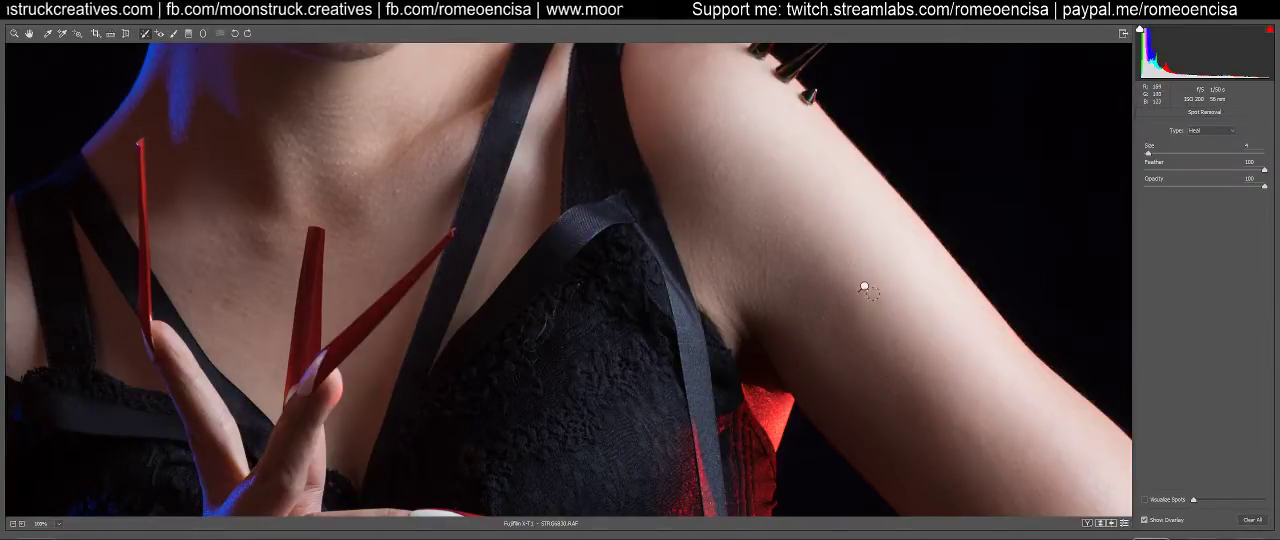
Set the Spot Removal size to 3, heal the skin beneath the eye on the red-lit side, and check the face and neck
{"action": "left_click_drag", "start_coordinate": [528, 248], "coordinate": [843, 157]}
{"action": "left_click_drag", "start_coordinate": [666, 354], "coordinate": [720, 452]}
{"action": "key", "text": "bracketleft"}
{"action": "left_click_drag", "start_coordinate": [663, 247], "coordinate": [679, 268]}
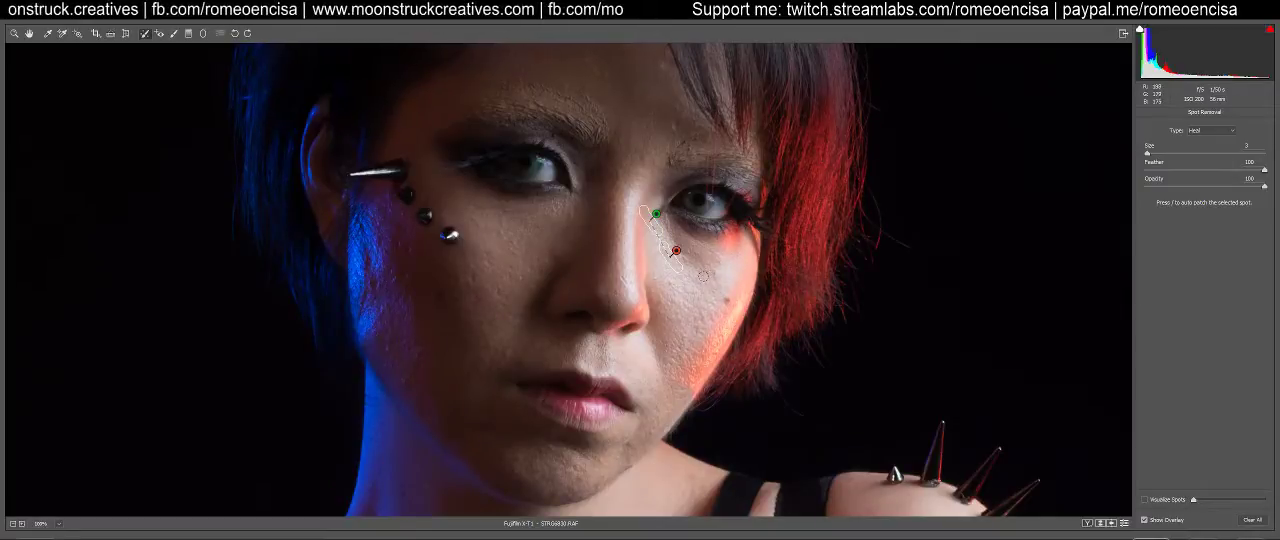
{"action": "key", "text": "h"}
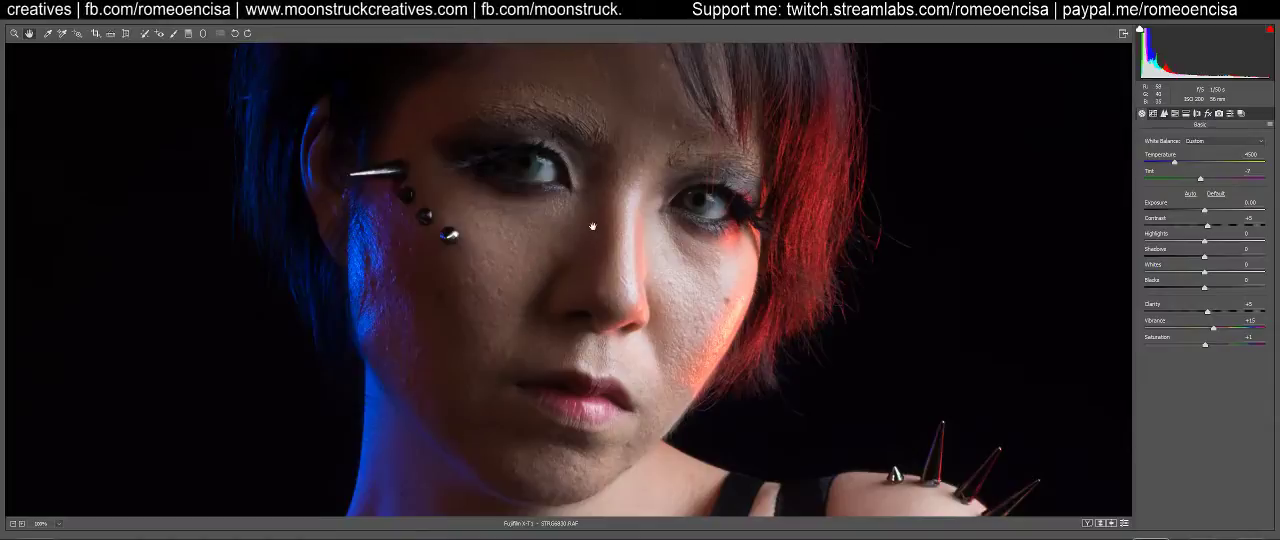
{"action": "left_click_drag", "start_coordinate": [634, 226], "coordinate": [609, 276]}
{"action": "left_click_drag", "start_coordinate": [517, 403], "coordinate": [631, 142]}
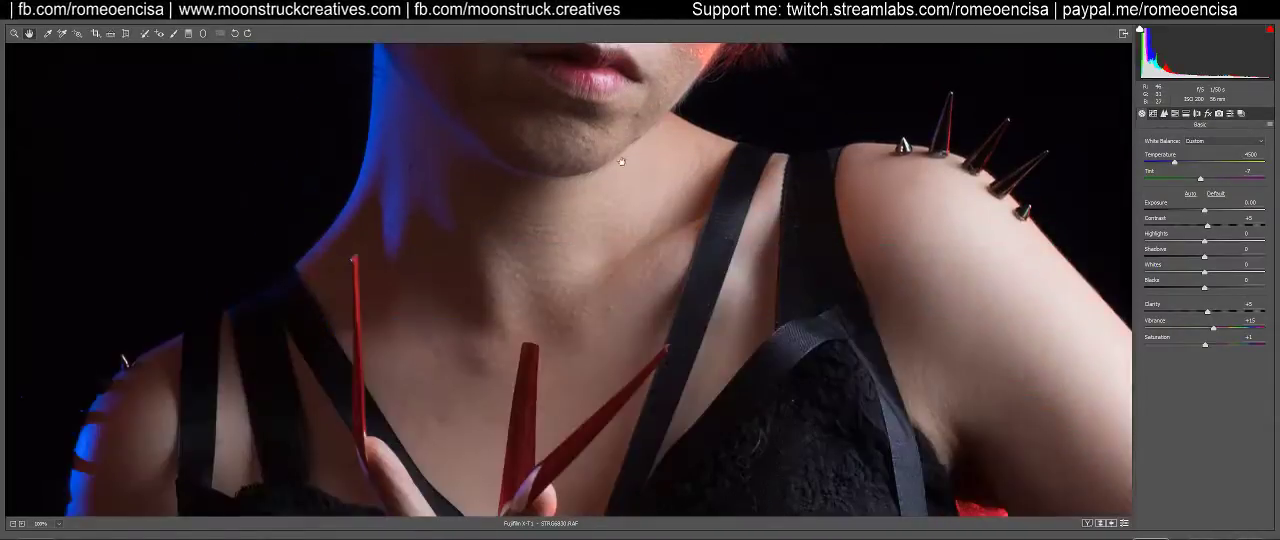
{"action": "left_click_drag", "start_coordinate": [520, 150], "coordinate": [509, 297]}
{"action": "left_click_drag", "start_coordinate": [455, 175], "coordinate": [449, 354]}
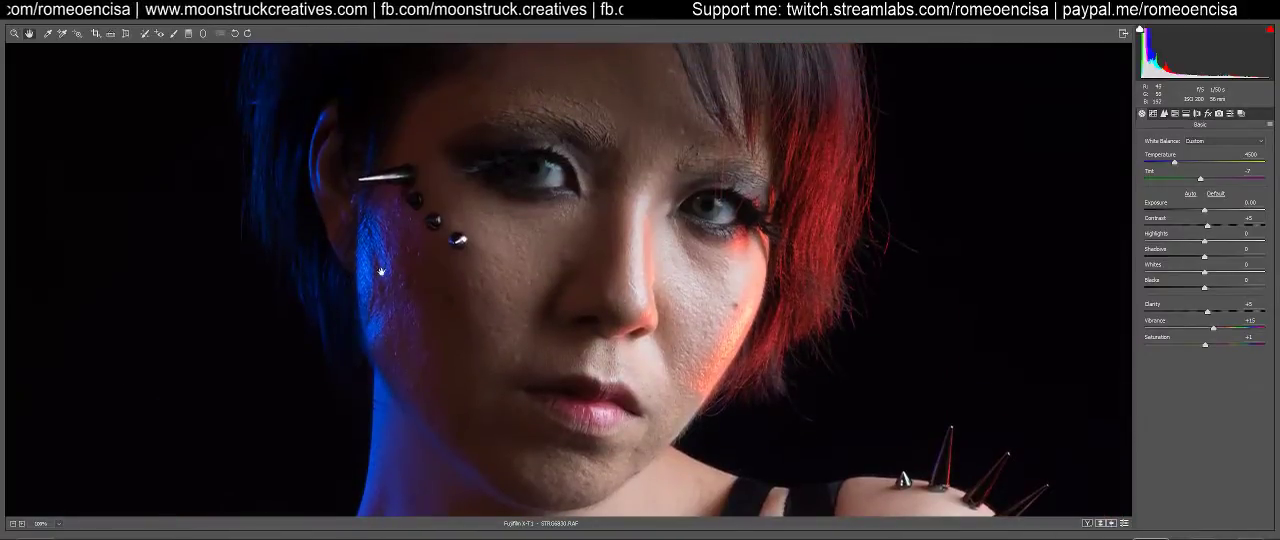
Try healing the bright texture on the blue-lit temple just below the long spike
{"action": "key", "text": "b"}
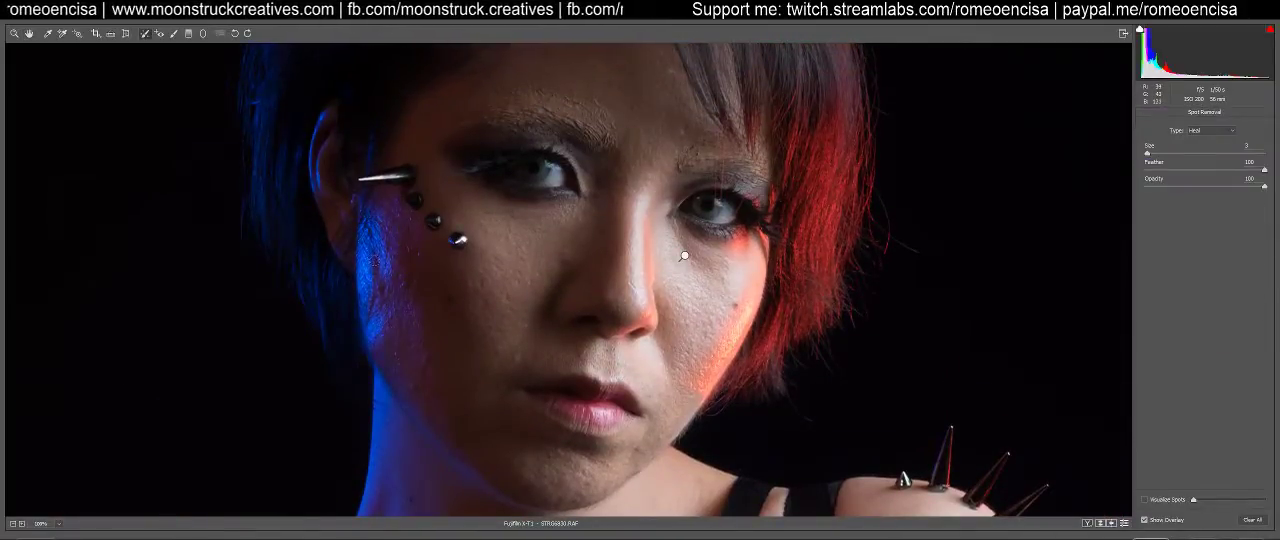
{"action": "left_click_drag", "start_coordinate": [367, 237], "coordinate": [368, 218]}
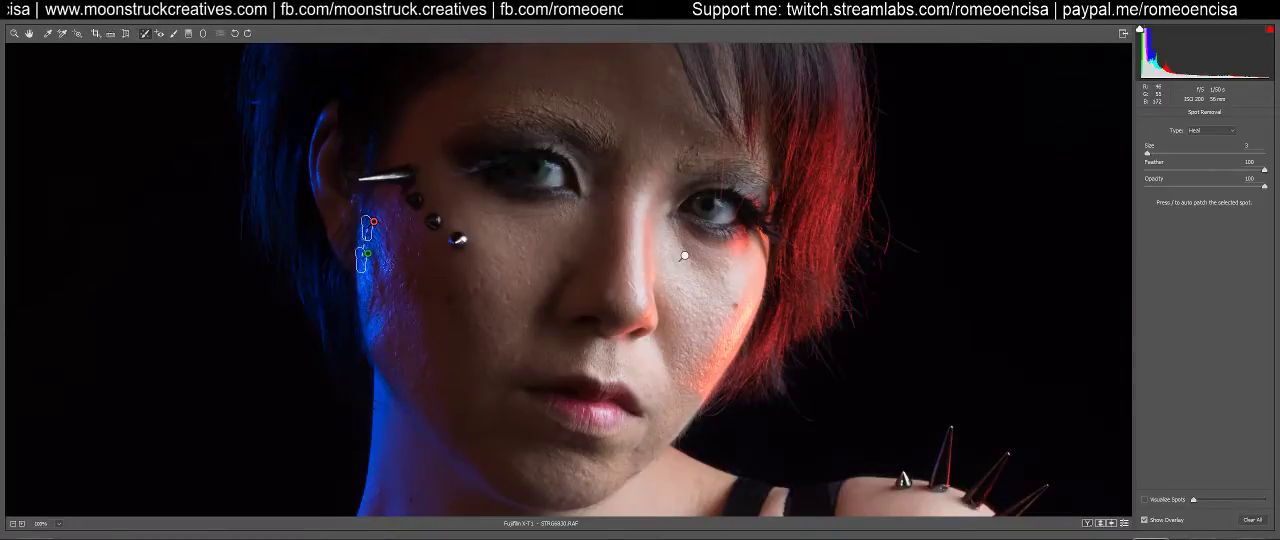
{"action": "key", "text": "b"}
{"action": "key", "text": "b"}
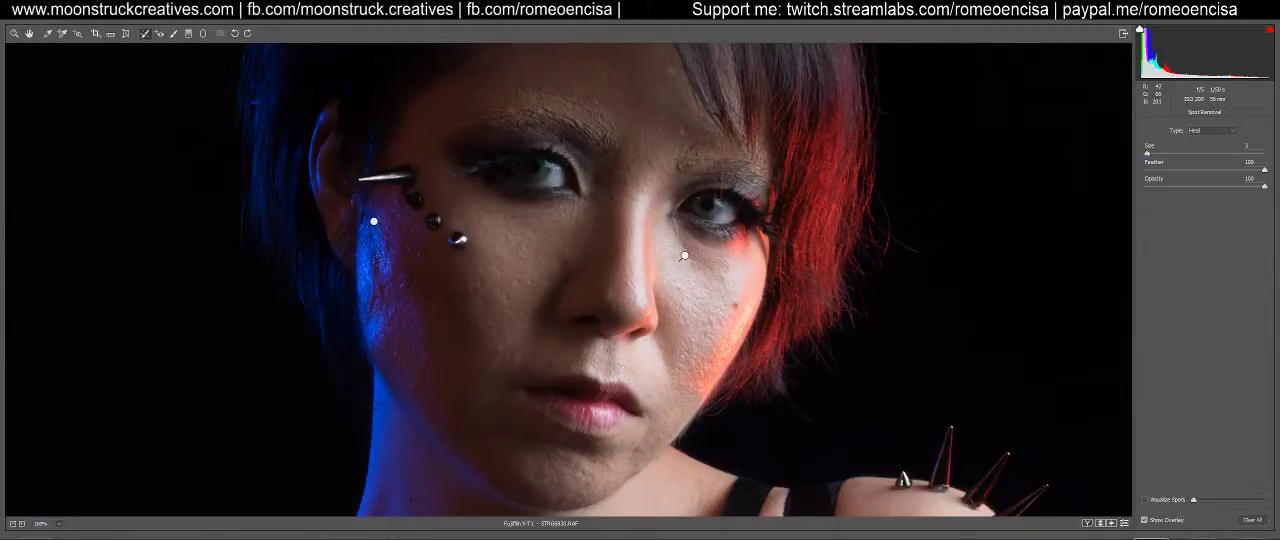
Try healing the blue-lit cheek below the temple, first with a long stroke and again with a shorter one
{"action": "mouse_move", "coordinate": [373, 245]}
{"action": "left_mouse_down"}
{"action": "mouse_move", "coordinate": [370, 322]}
{"action": "mouse_move", "coordinate": [388, 305]}
{"action": "mouse_move", "coordinate": [384, 282]}
{"action": "left_mouse_up"}
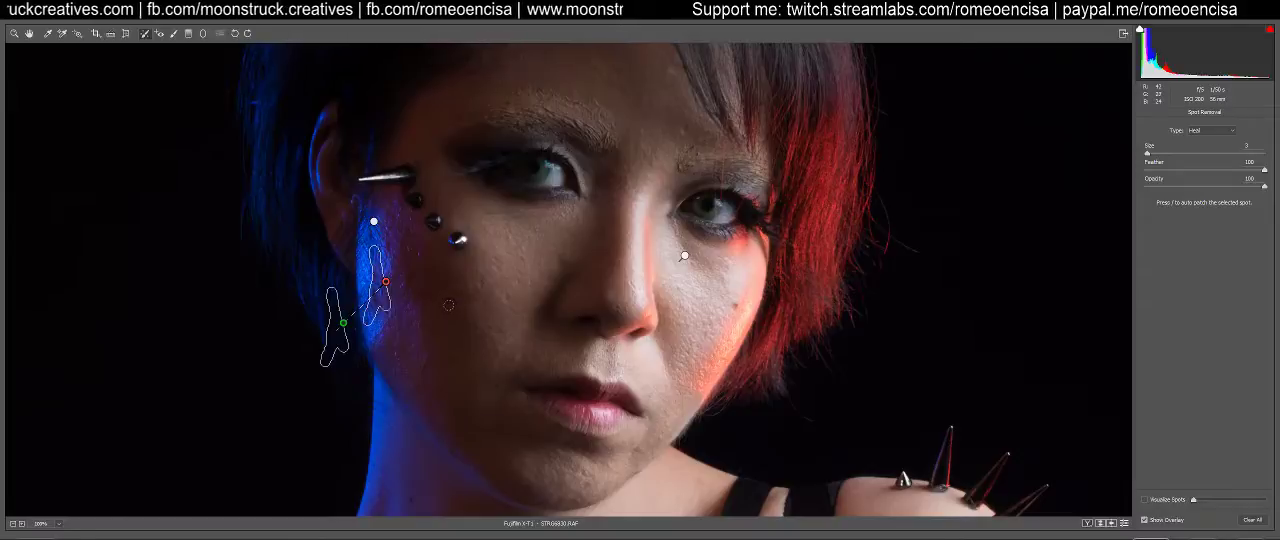
{"action": "key", "text": "b"}
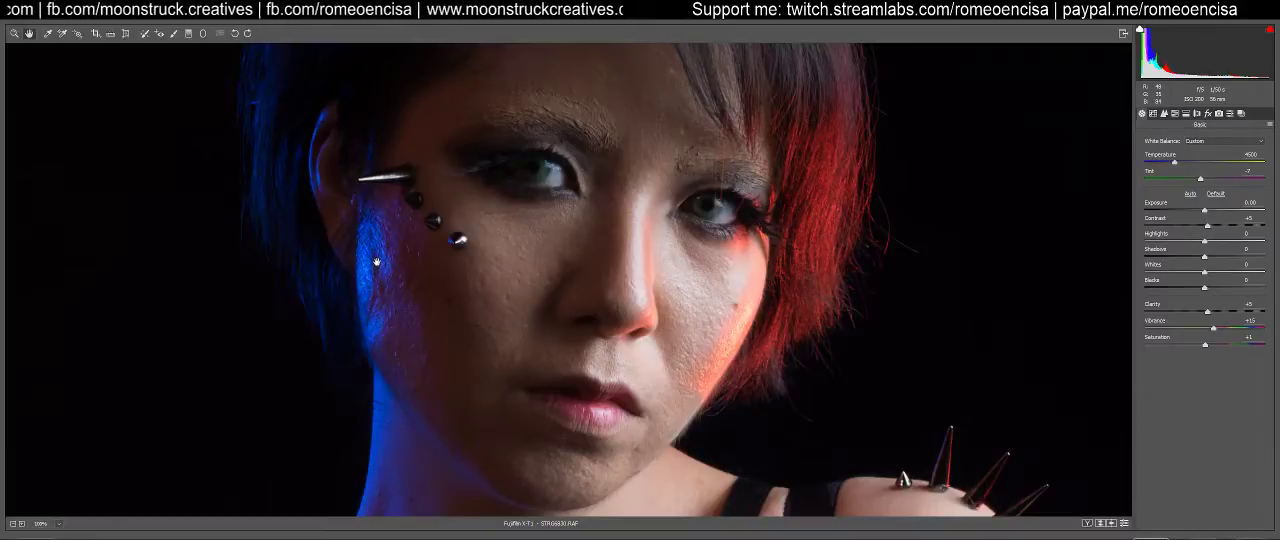
{"action": "key", "text": "b"}
{"action": "left_click_drag", "start_coordinate": [379, 274], "coordinate": [377, 251]}
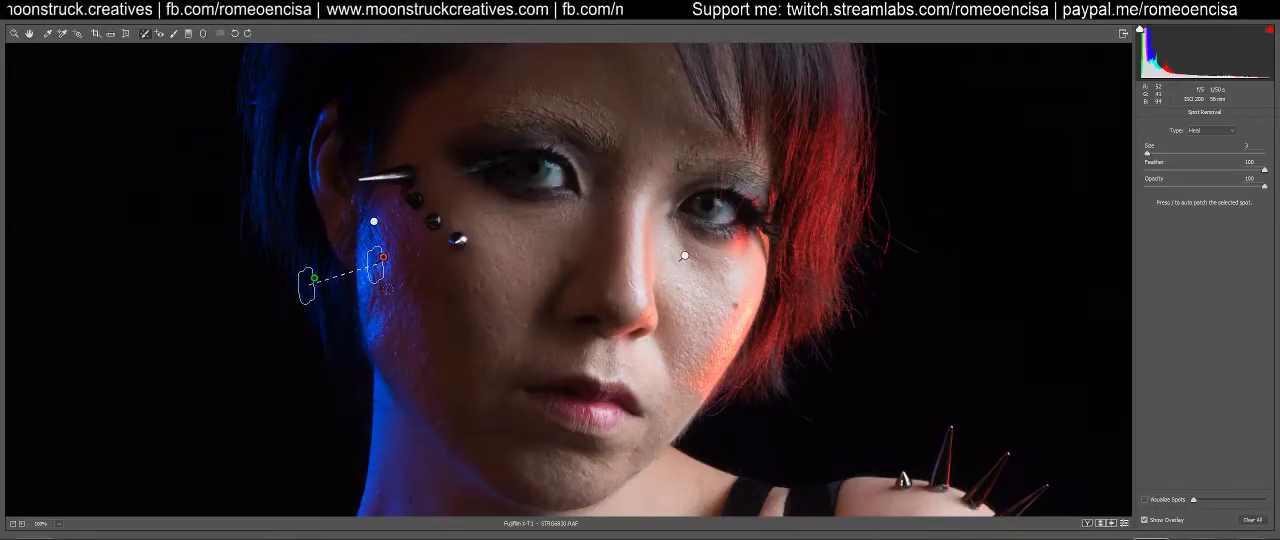
{"action": "key", "text": "h"}
{"action": "key", "text": "b"}
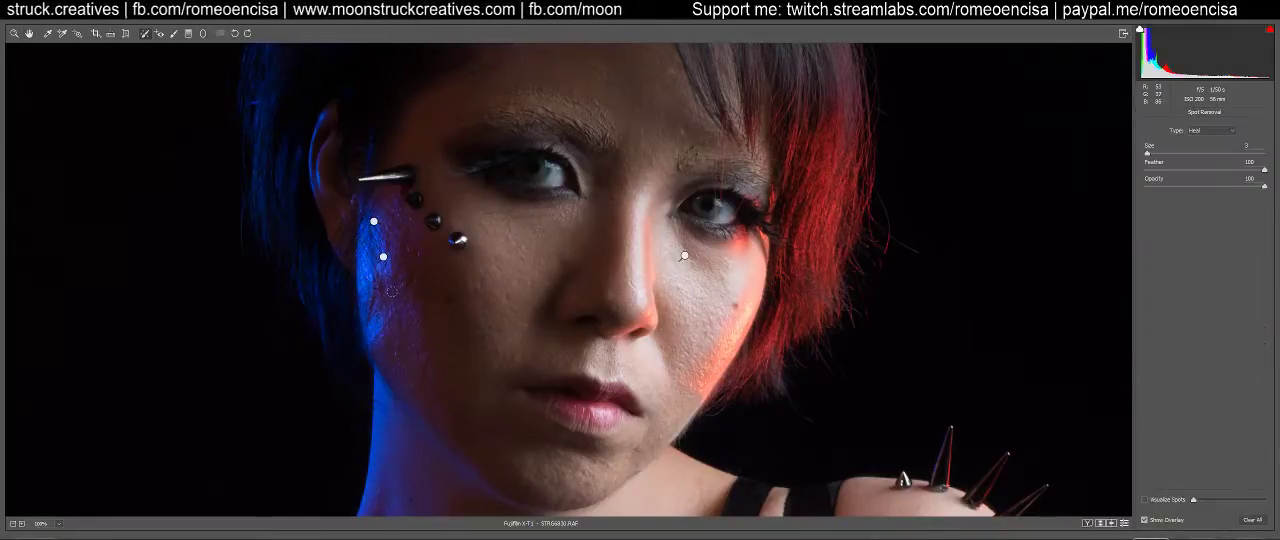
Move the source of the blue-lit cheek repair from the hair to the lower cheek and check the blend
{"action": "left_click", "coordinate": [383, 258]}
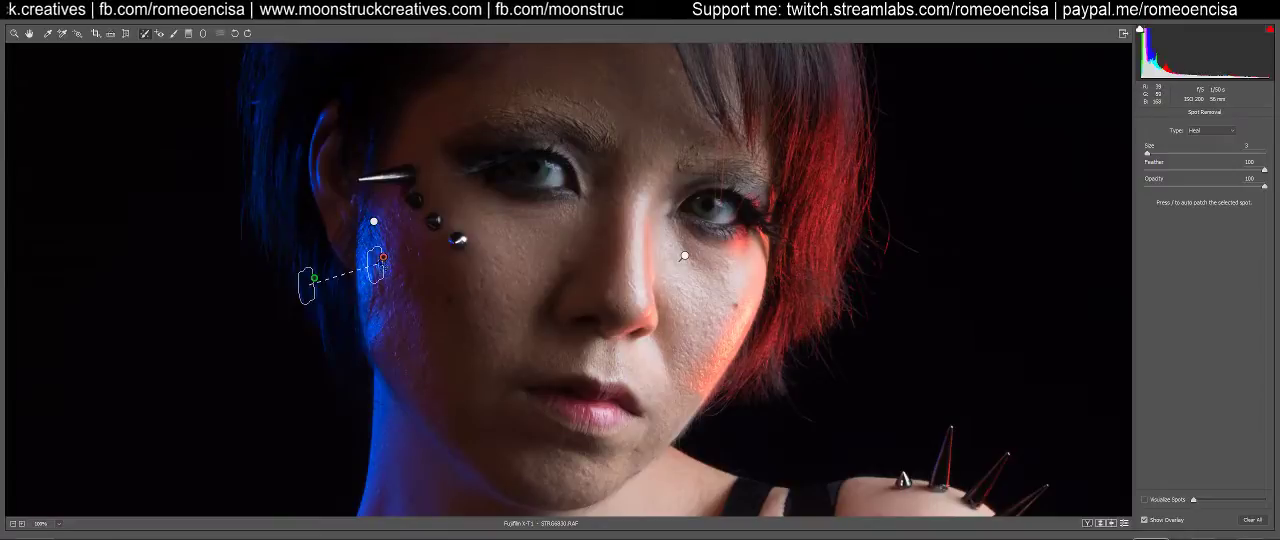
{"action": "left_click_drag", "start_coordinate": [307, 286], "coordinate": [409, 335]}
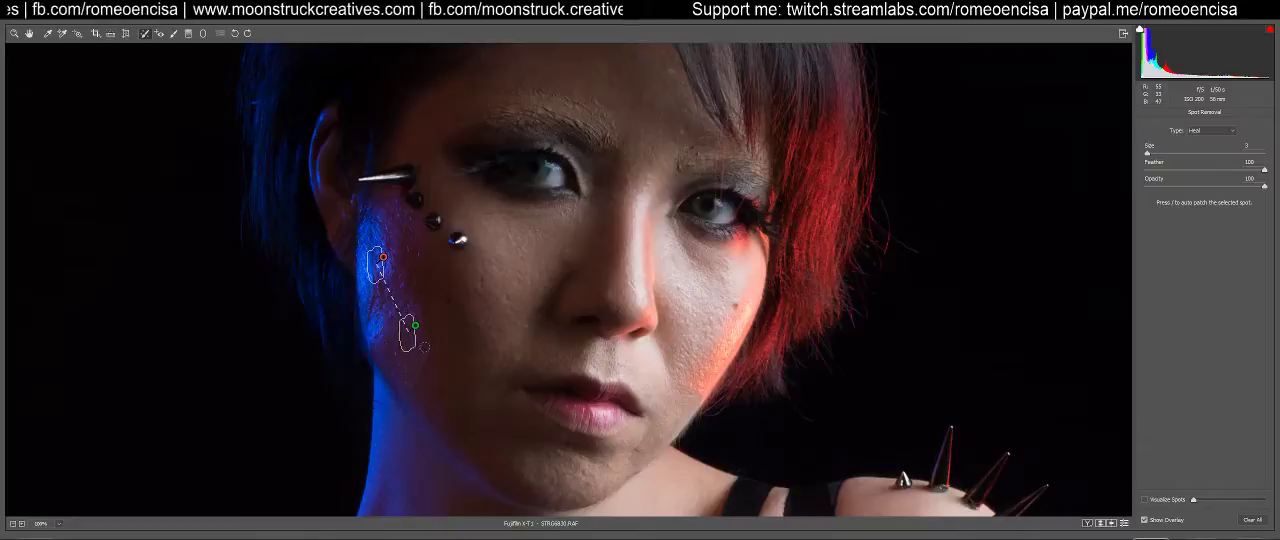
{"action": "key", "text": "h"}
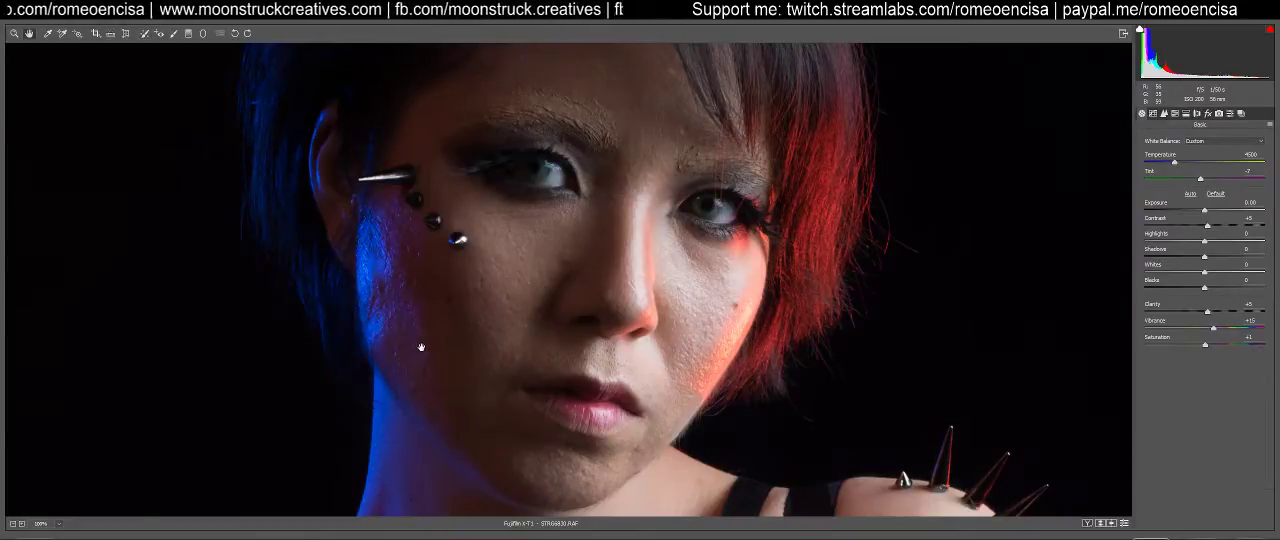
{"action": "key", "text": "b"}
Delete both healing spots on the blue-lit side of the face
{"action": "left_click", "coordinate": [383, 257]}
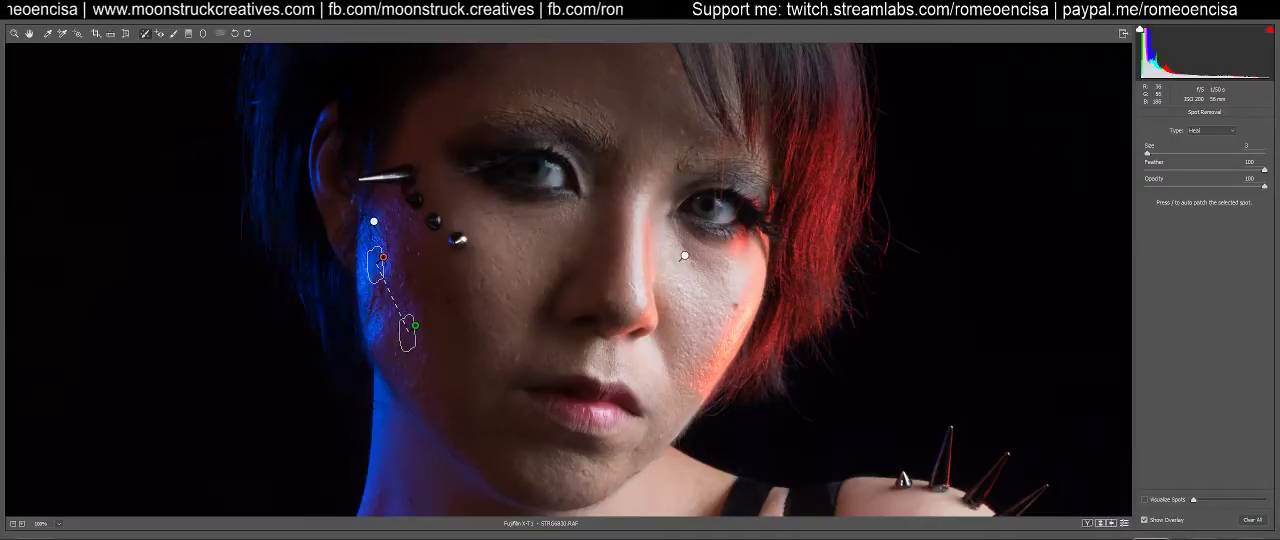
{"action": "left_click", "coordinate": [373, 221]}
{"action": "key", "text": "Delete"}
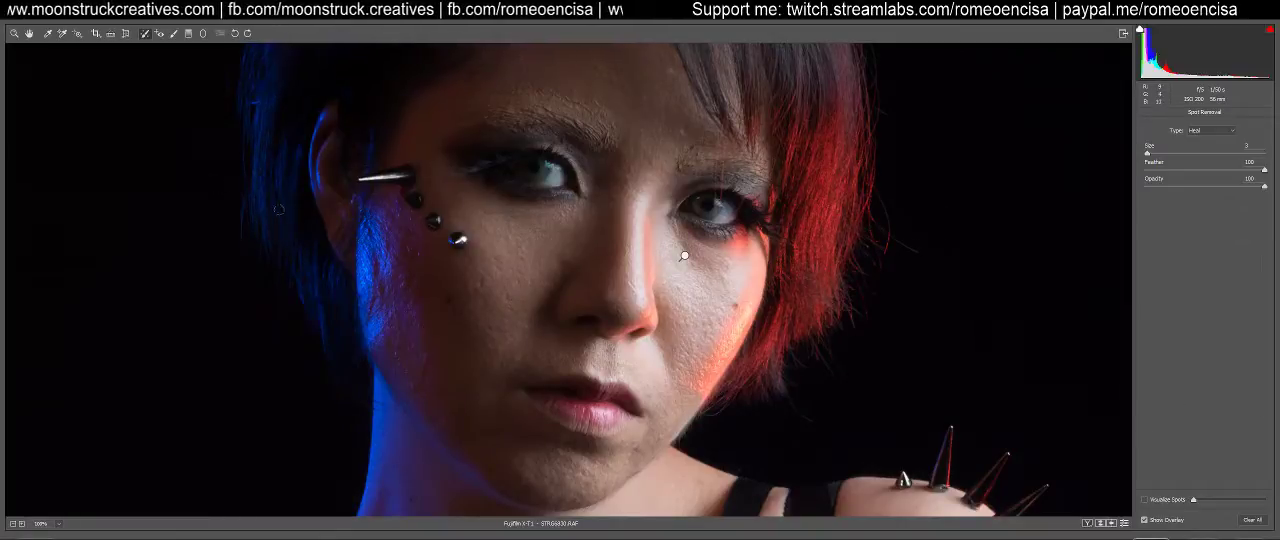
Fit the whole portrait in view and open the adjusted raw image in Photoshop
{"action": "key", "text": "h"}
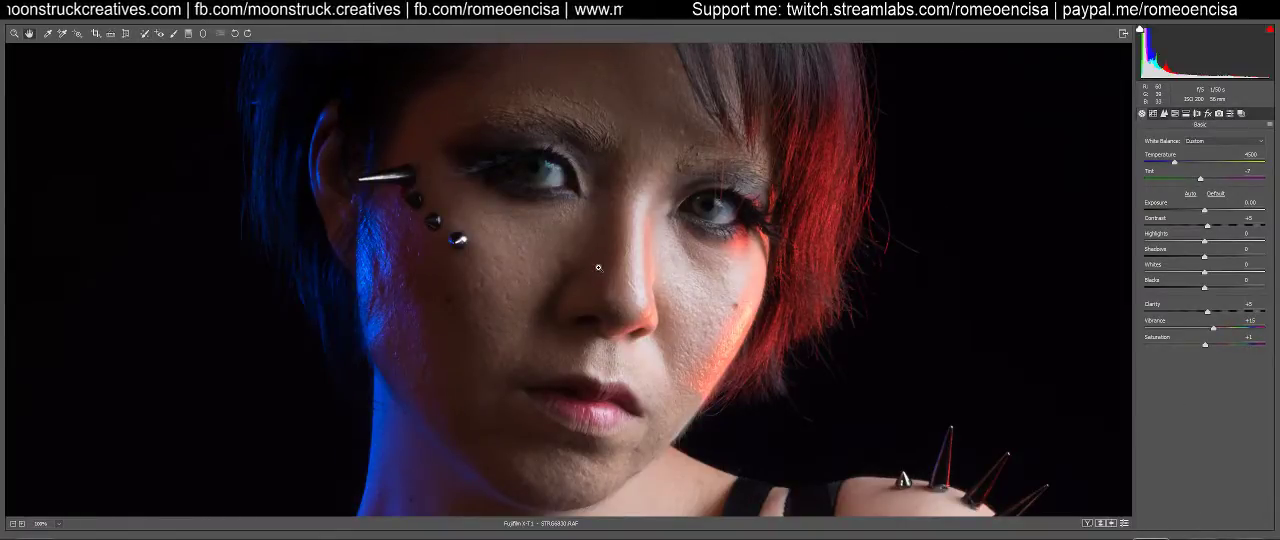
{"action": "key", "text": "ctrl+0"}
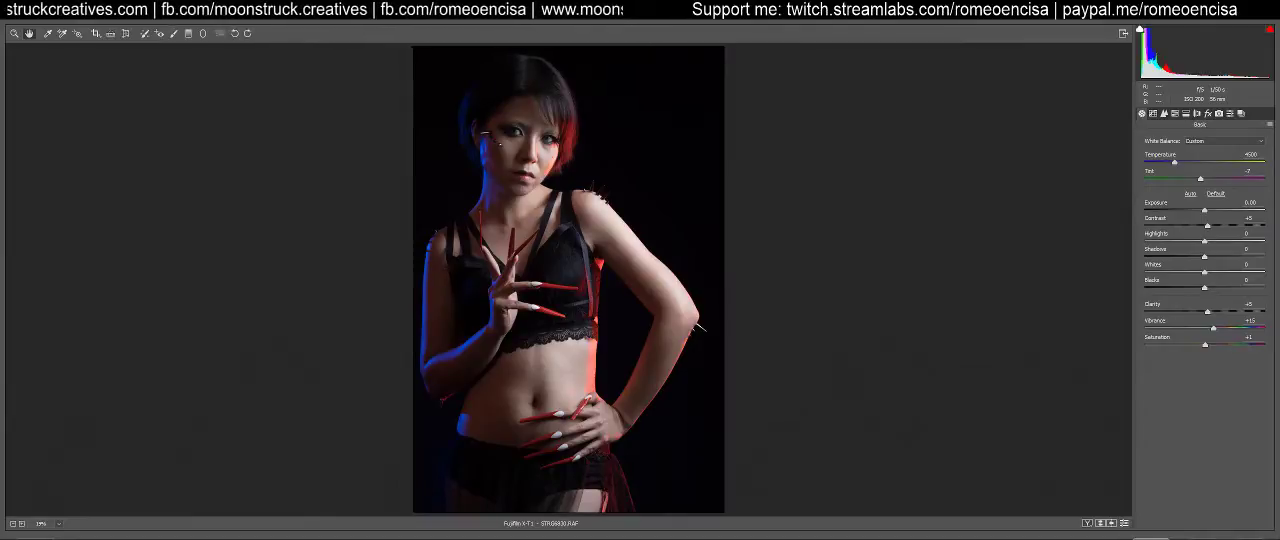
{"action": "left_click", "coordinate": [1150, 538]}
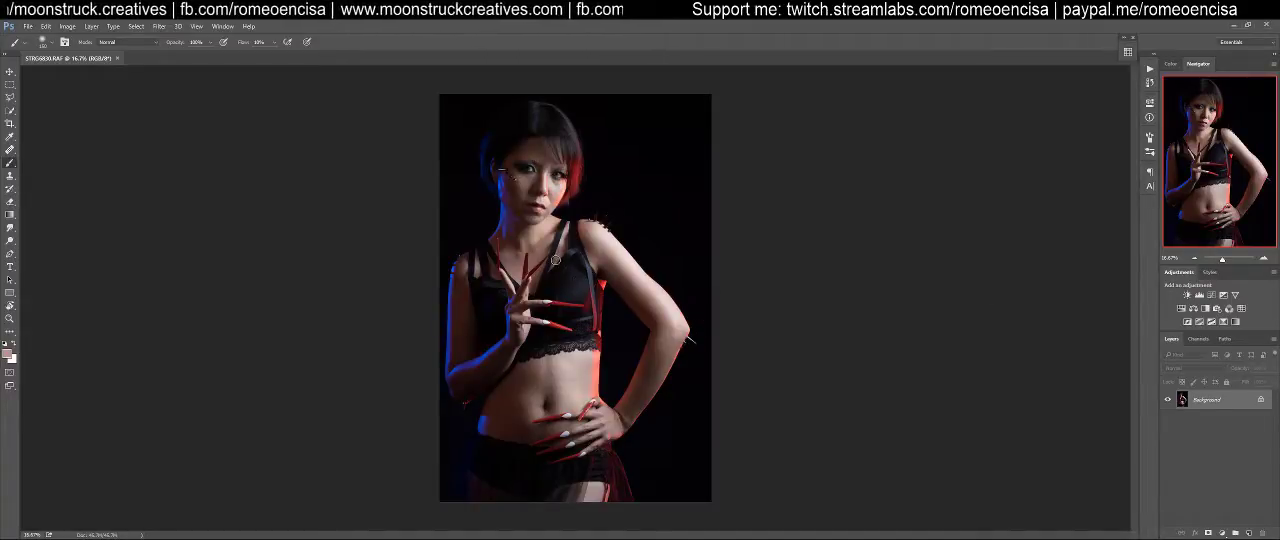
Duplicate the Background layer and convert the copy to a smart object
{"action": "key", "text": "h"}
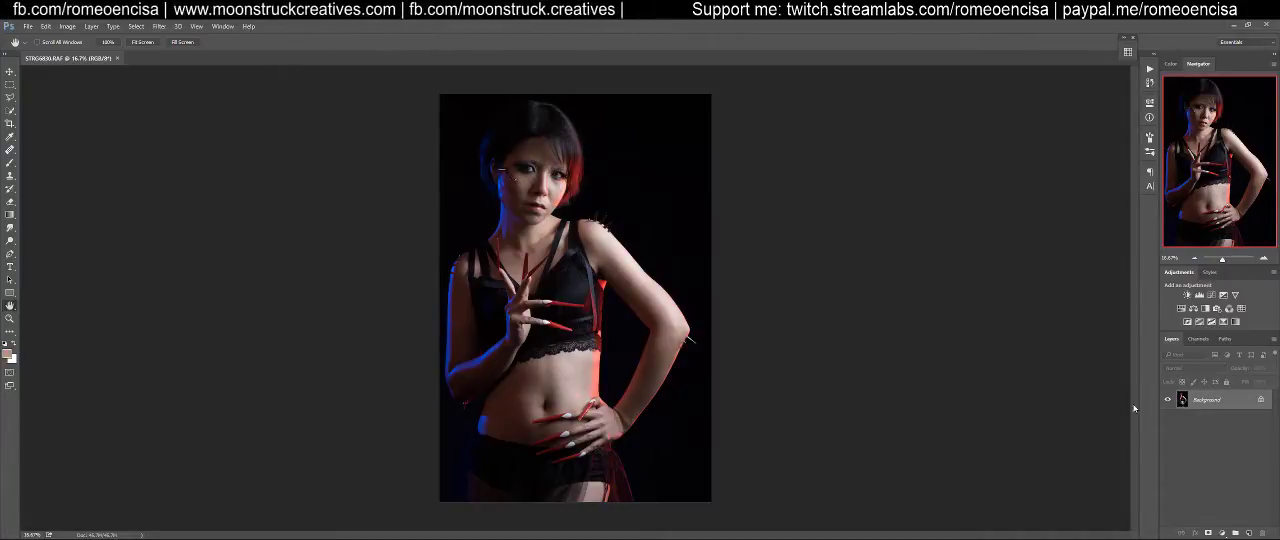
{"action": "left_click_drag", "start_coordinate": [1183, 400], "coordinate": [1249, 532]}
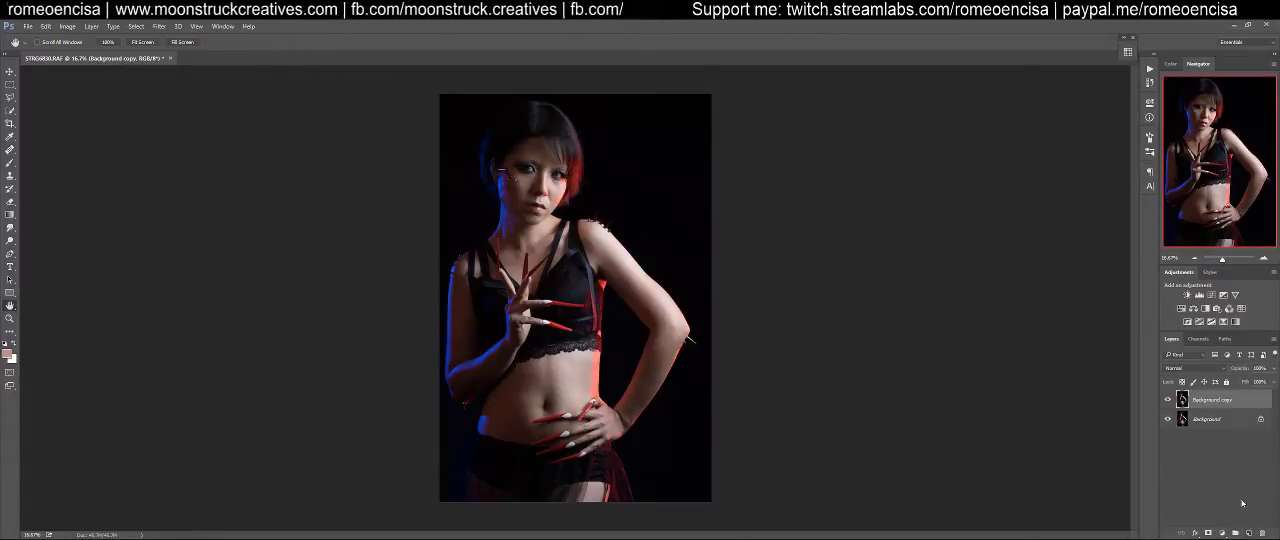
{"action": "right_click", "coordinate": [1207, 406]}
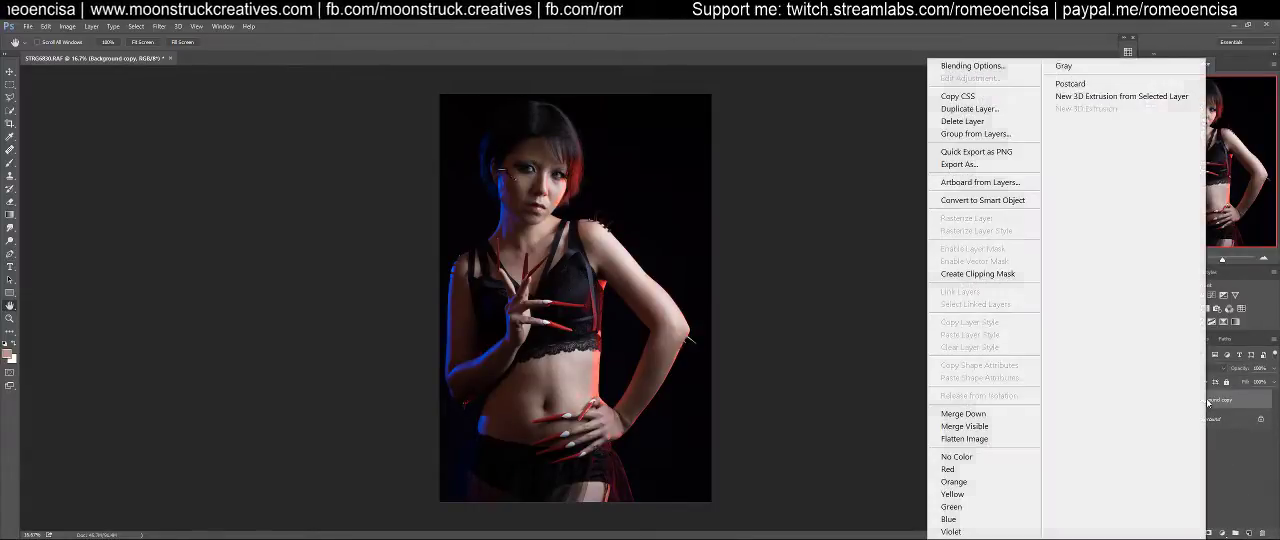
{"action": "left_click", "coordinate": [1010, 201]}
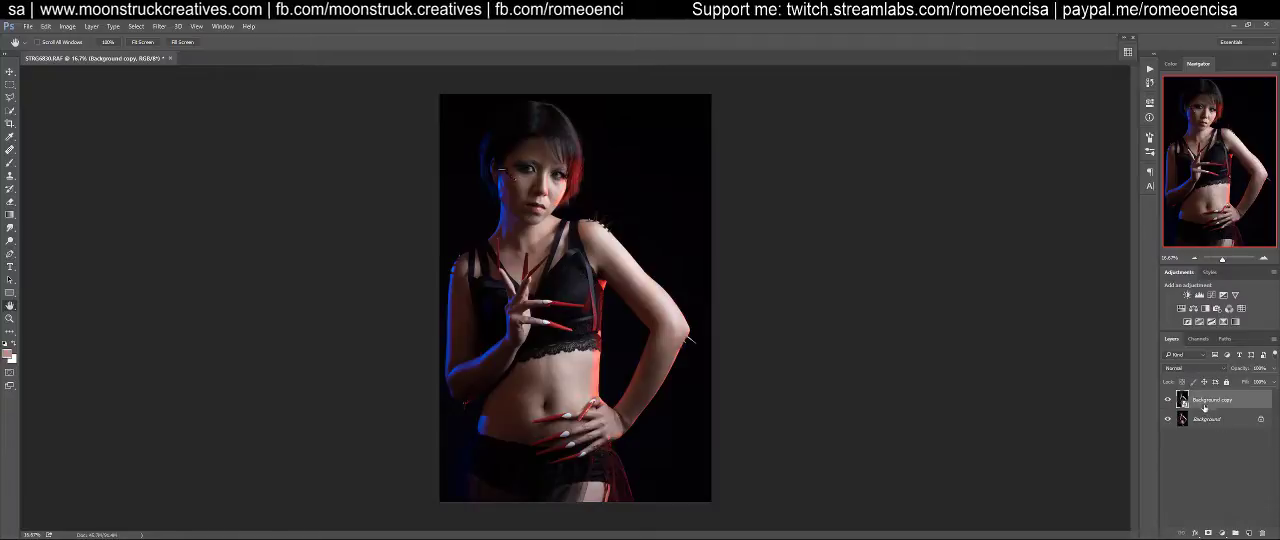
Open the Liquify filter on the smart object and briefly check its advanced options, leaving Advanced Mode off
{"action": "left_click", "coordinate": [135, 27]}
{"action": "left_click", "coordinate": [153, 27]}
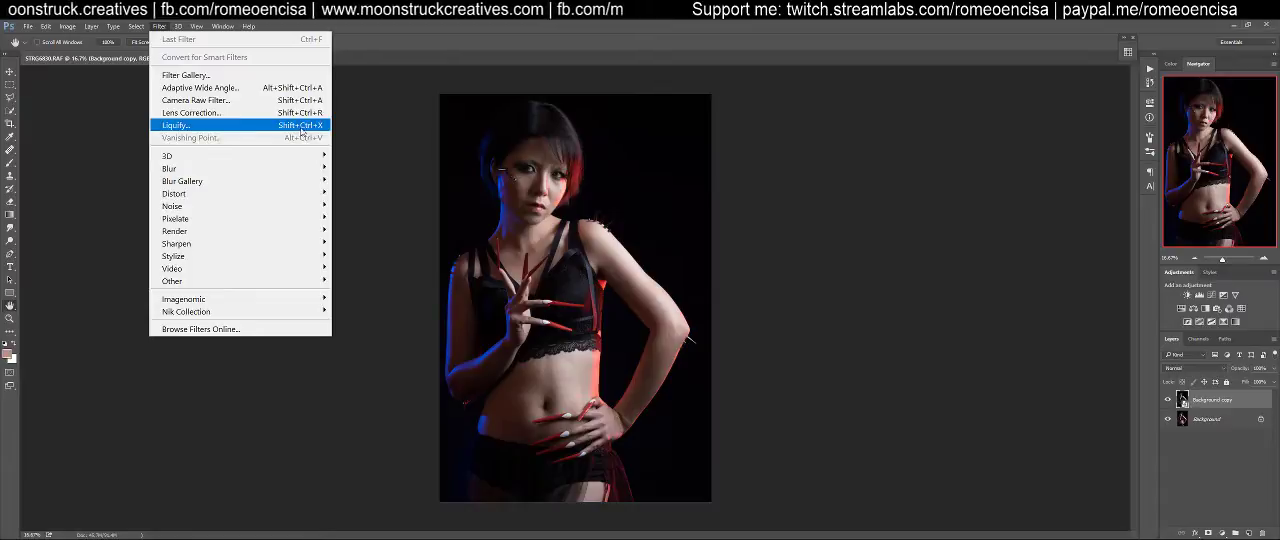
{"action": "left_click", "coordinate": [221, 130]}
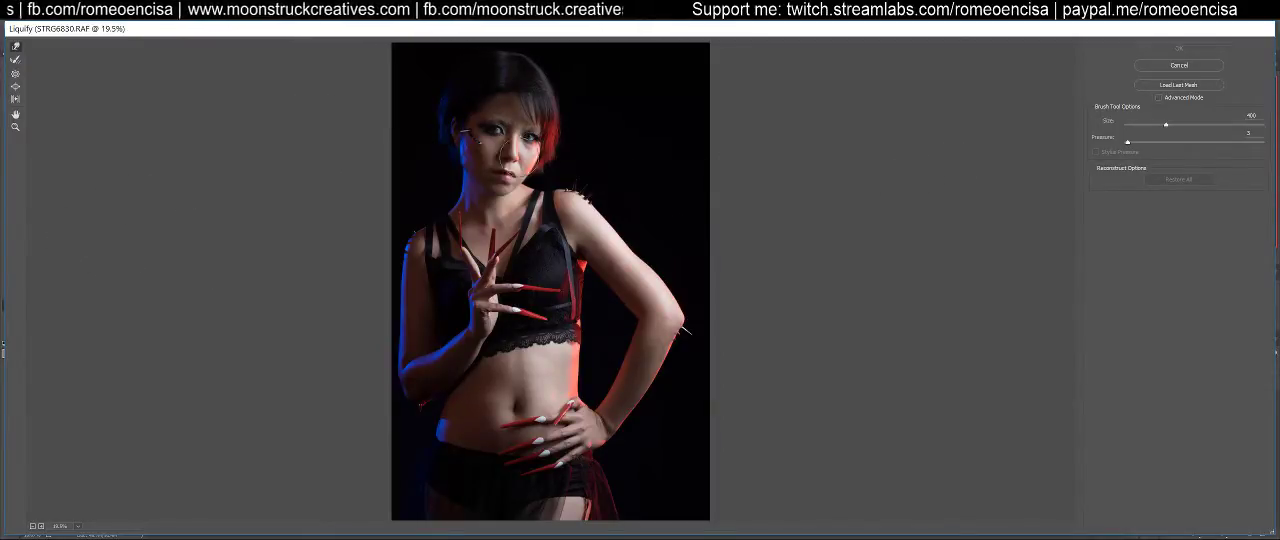
{"action": "left_click", "coordinate": [1159, 98]}
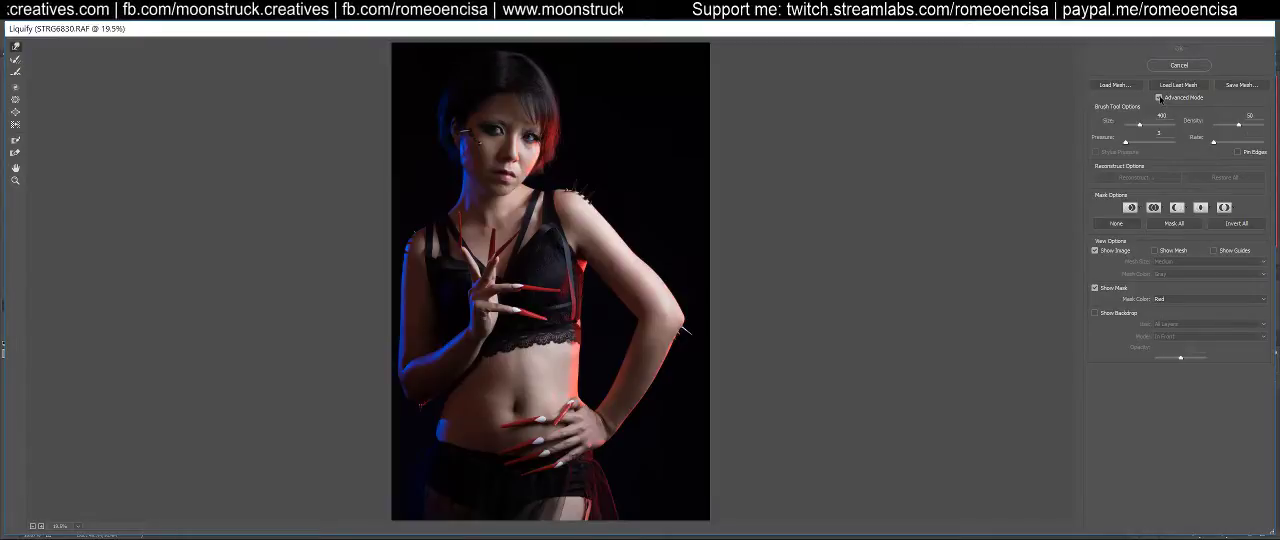
{"action": "left_click", "coordinate": [1159, 97]}
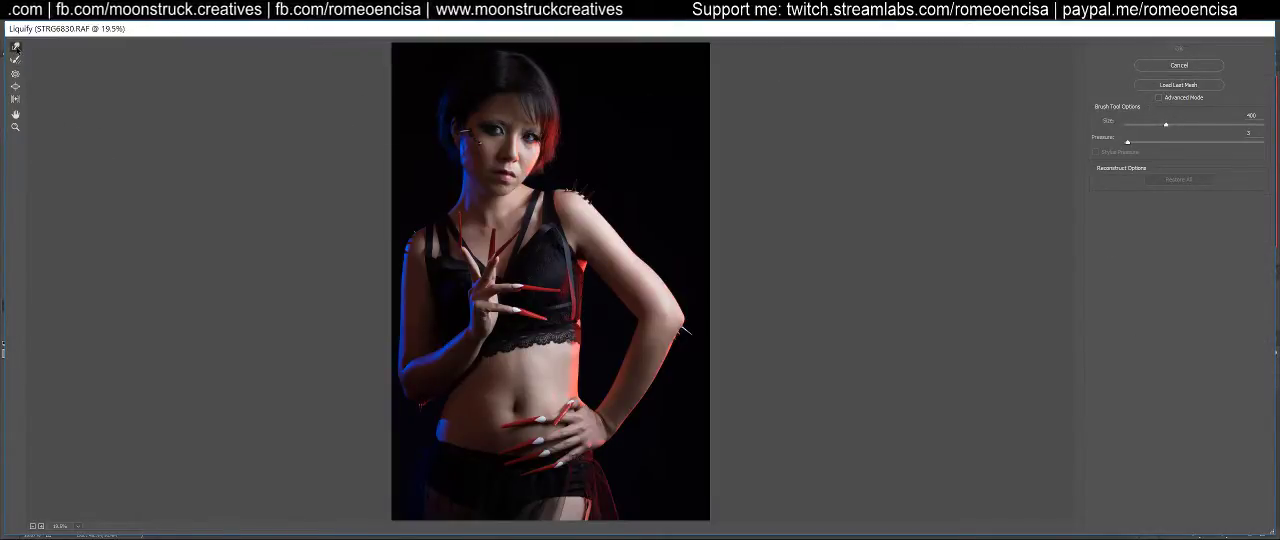
Examine the shoulder and raised arm at 100% and return to the whole portrait
{"action": "key", "text": "ctrl+1"}
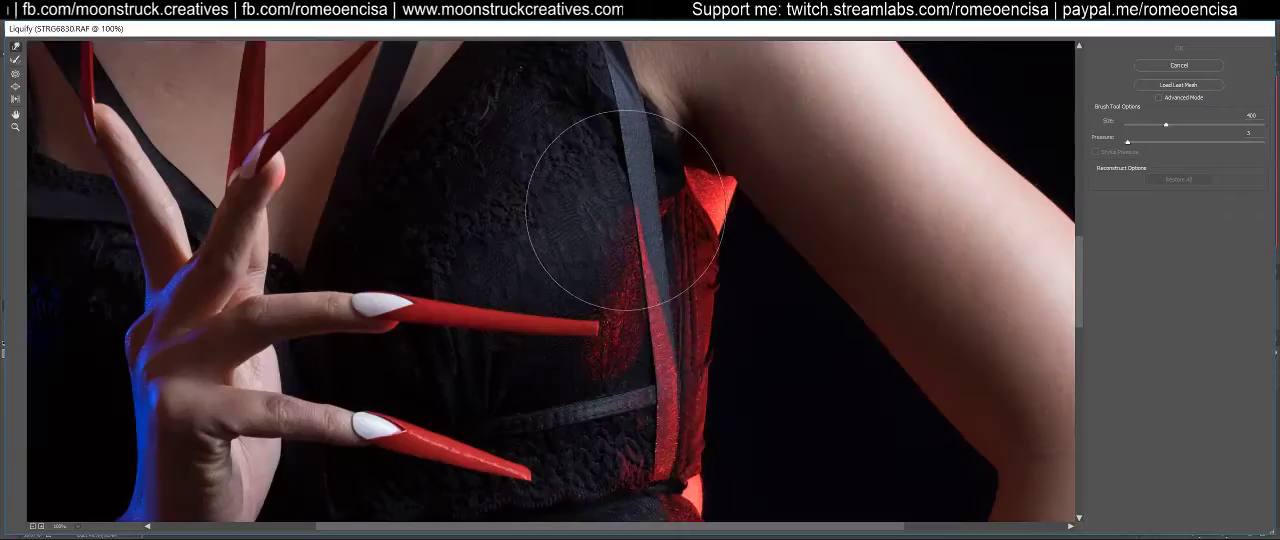
{"action": "left_click_drag", "start_coordinate": [663, 196], "coordinate": [574, 518]}
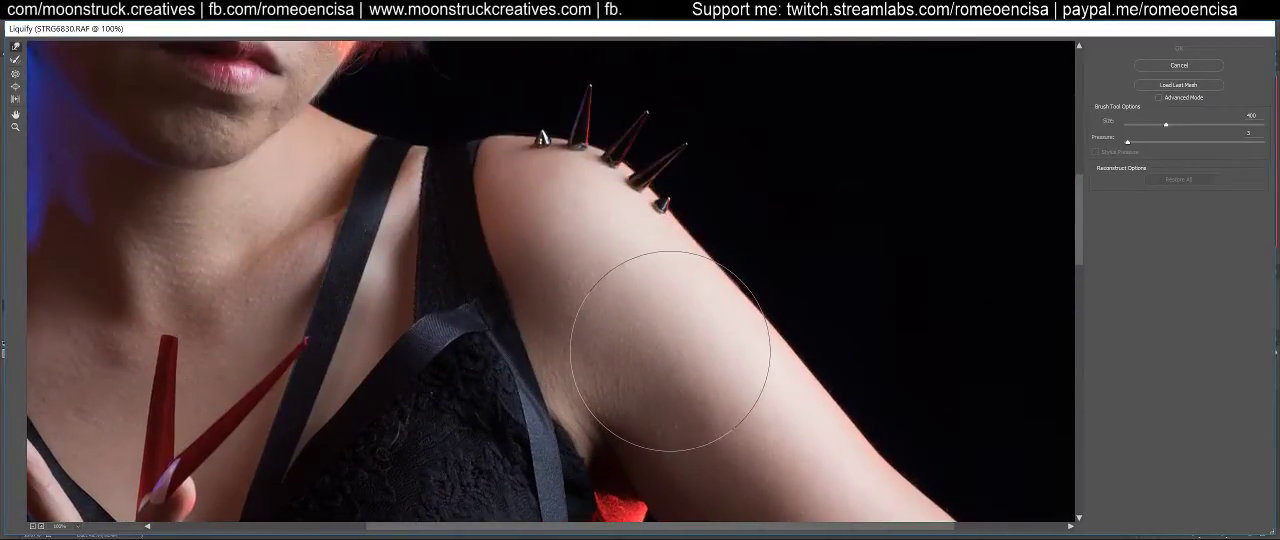
{"action": "key", "text": "ctrl+minus"}
{"action": "key", "text": "ctrl+minus"}
{"action": "key", "text": "ctrl+minus"}
{"action": "key", "text": "ctrl+minus"}
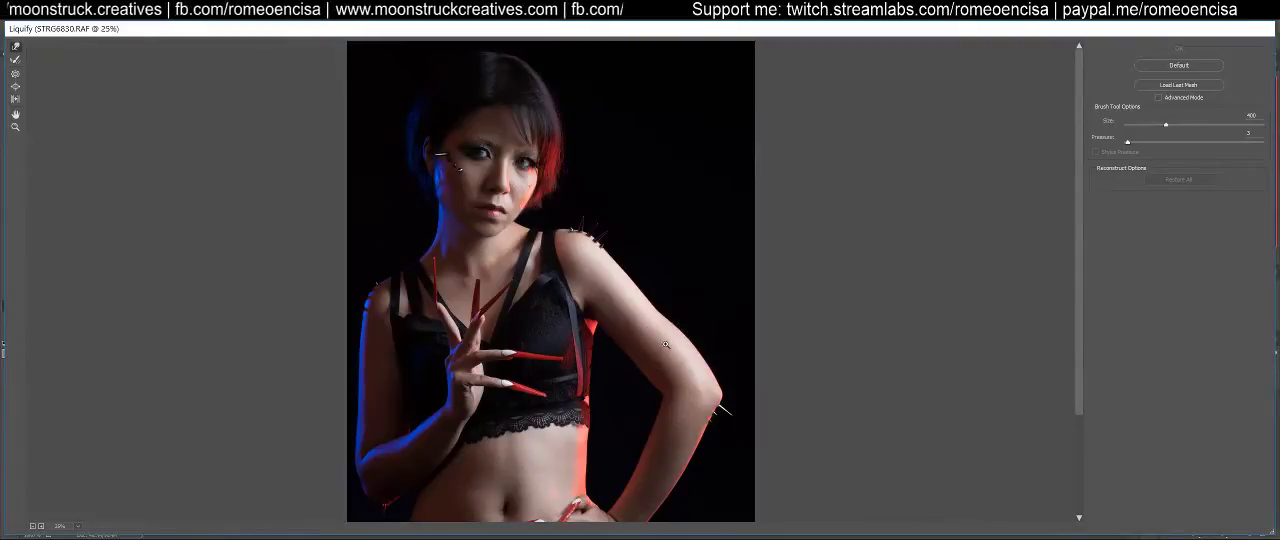
{"action": "key", "text": "ctrl+alt+0"}
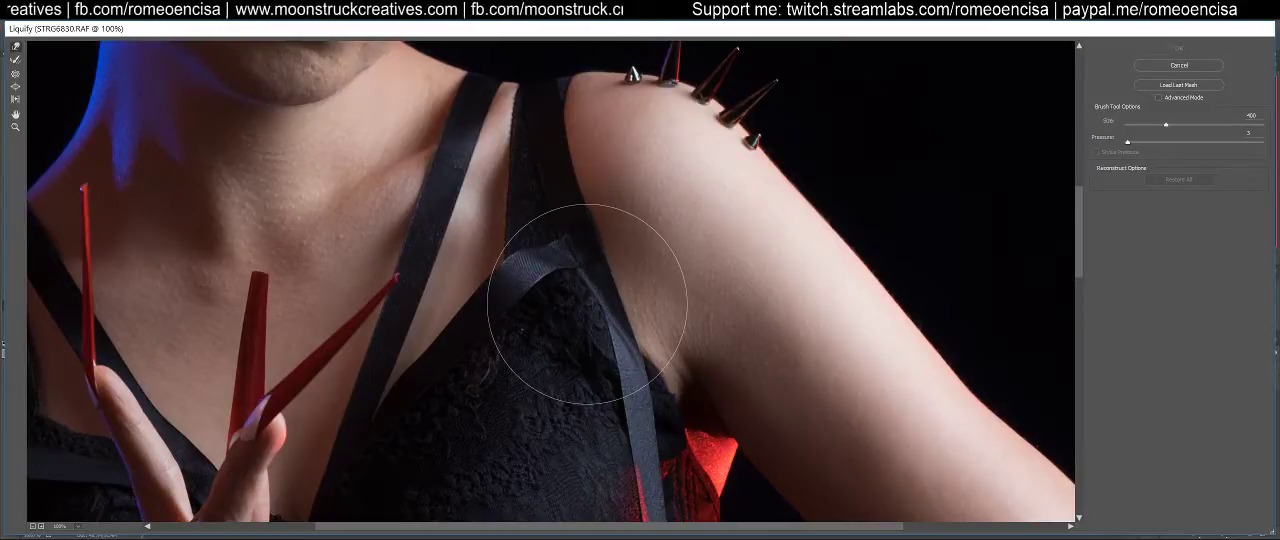
{"action": "key", "text": "ctrl+0"}
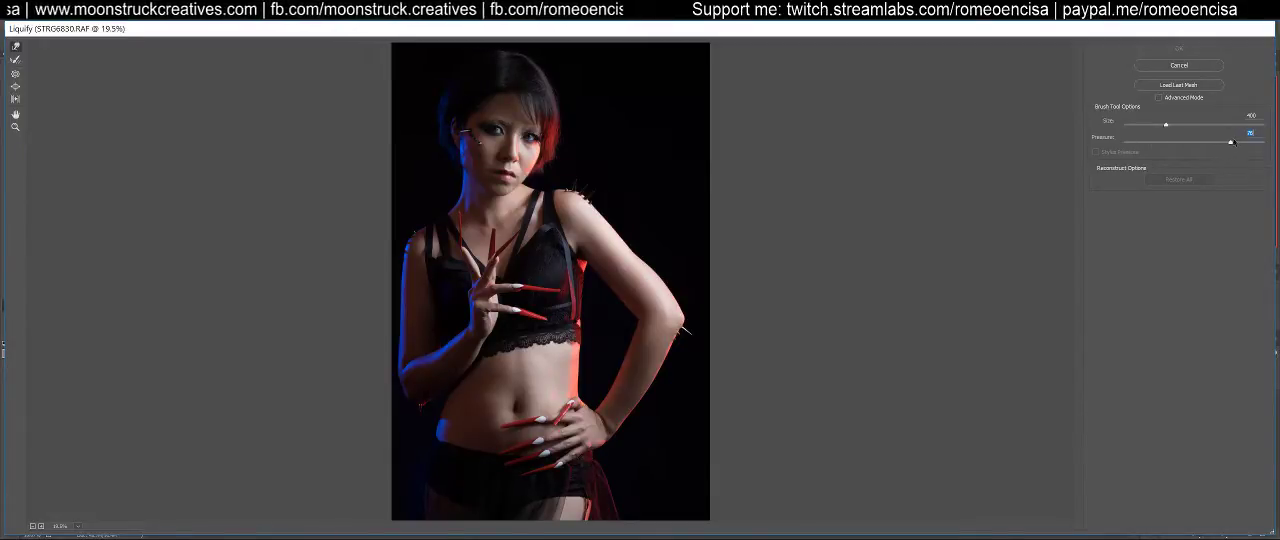
Try pushing the upper arm's outer edge inward with a size 700 high-pressure warp brush, and undo the strokes
{"action": "key", "text": "]"}
{"action": "key", "text": "]"}
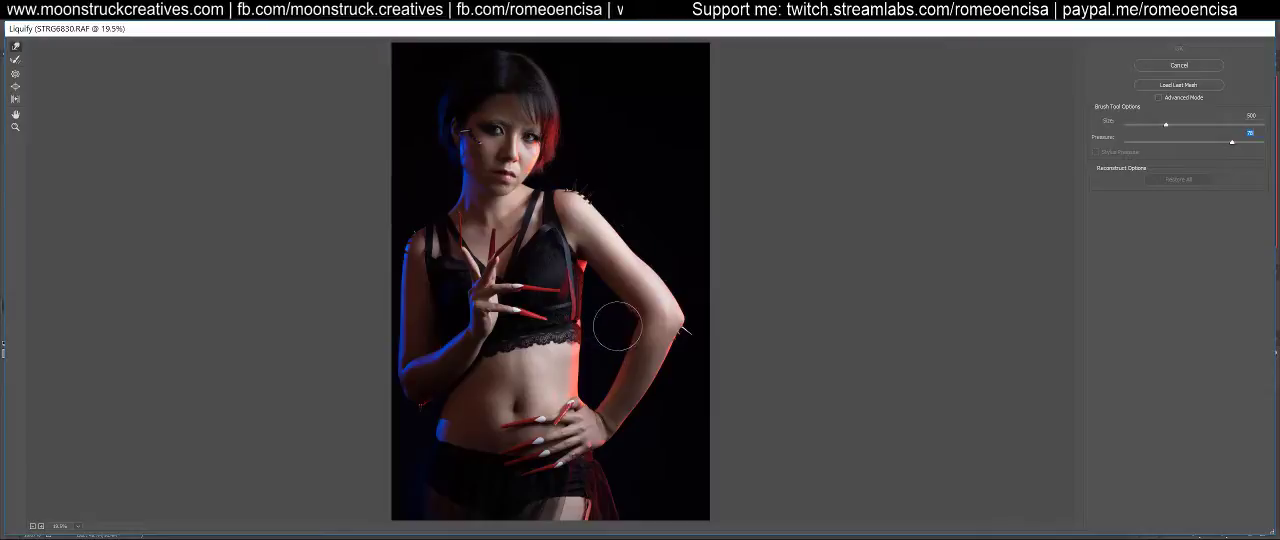
{"action": "left_click_drag", "start_coordinate": [640, 220], "coordinate": [636, 213]}
{"action": "key", "text": "bracketleft"}
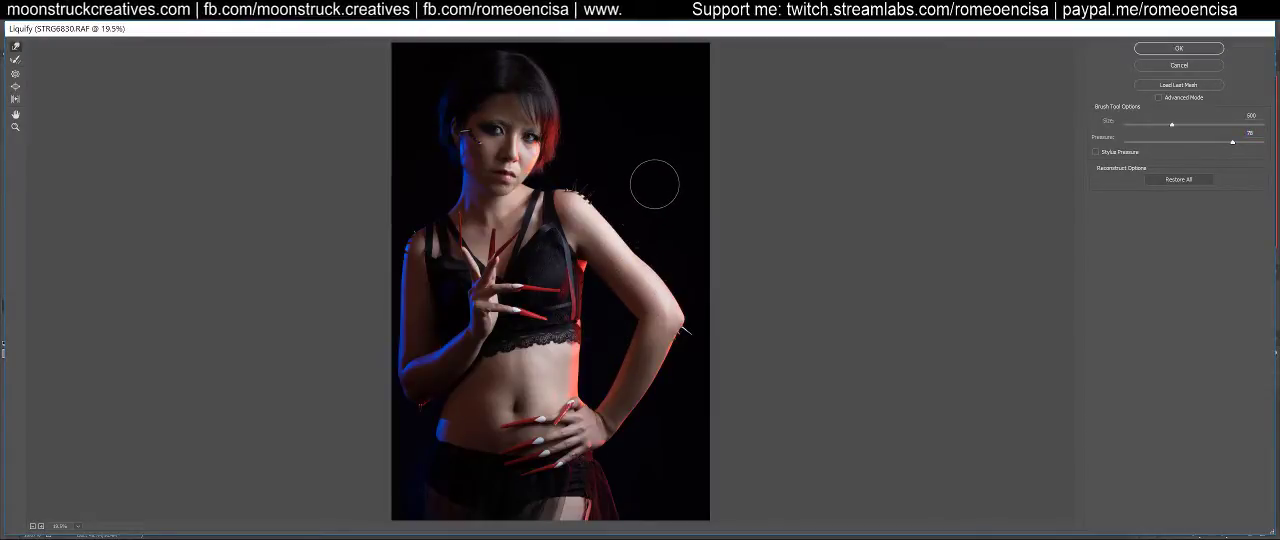
{"action": "key", "text": "bracketright"}
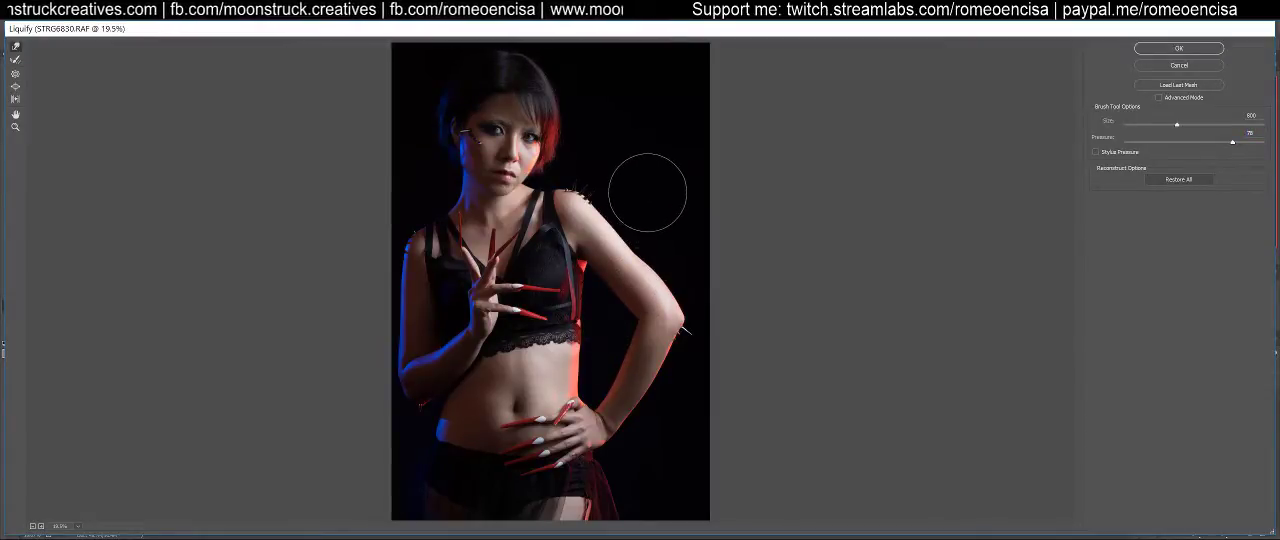
{"action": "key", "text": "bracketleft"}
{"action": "key", "text": "bracketleft"}
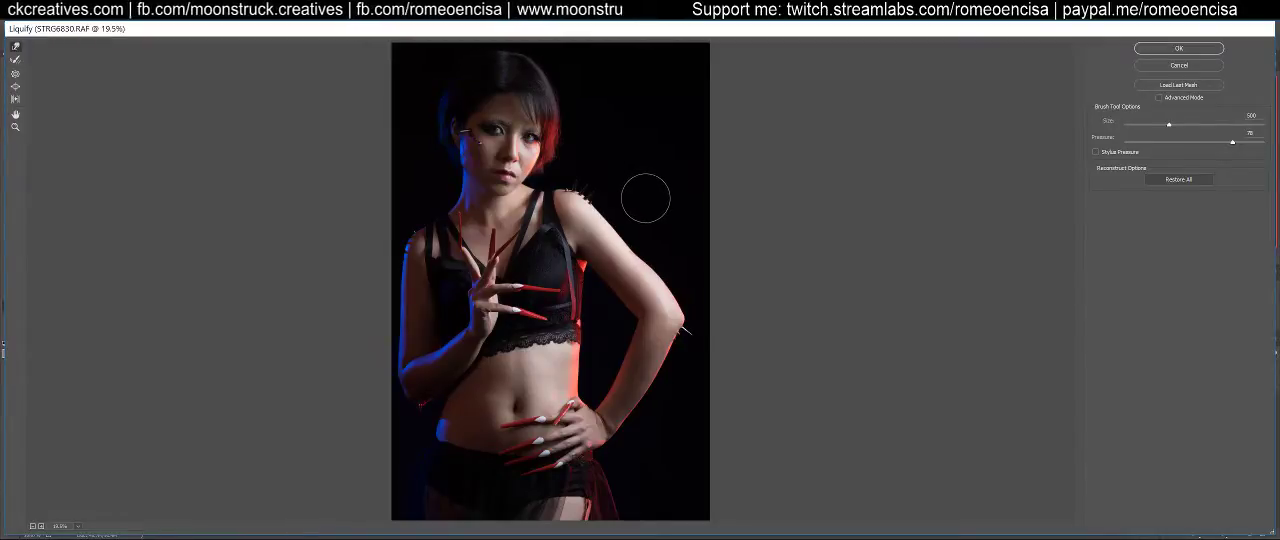
{"action": "key", "text": "bracketright"}
{"action": "key", "text": "bracketright"}
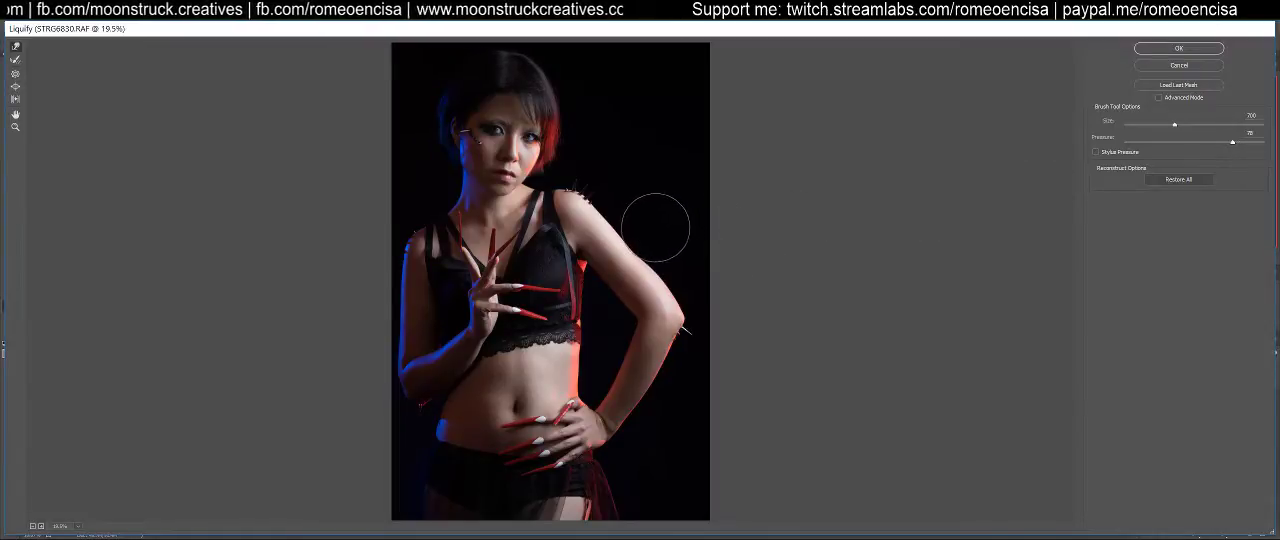
{"action": "left_click_drag", "start_coordinate": [621, 263], "coordinate": [590, 305]}
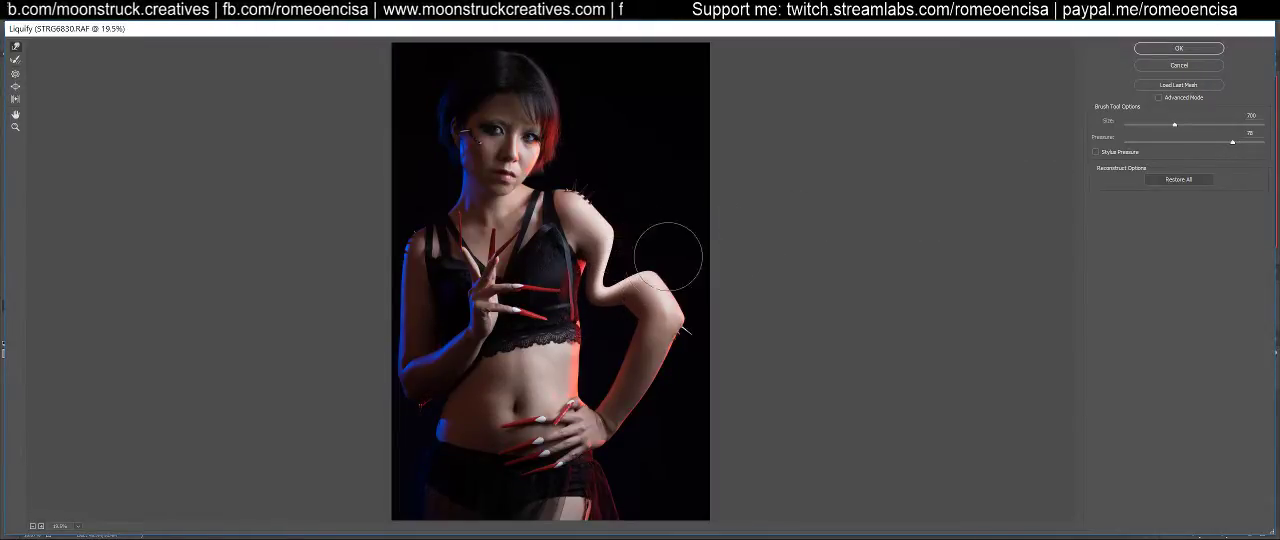
{"action": "left_click_drag", "start_coordinate": [661, 263], "coordinate": [615, 323]}
{"action": "key", "text": "ctrl"}
{"action": "key", "text": "ctrl+z"}
{"action": "key", "text": "ctrl+z"}
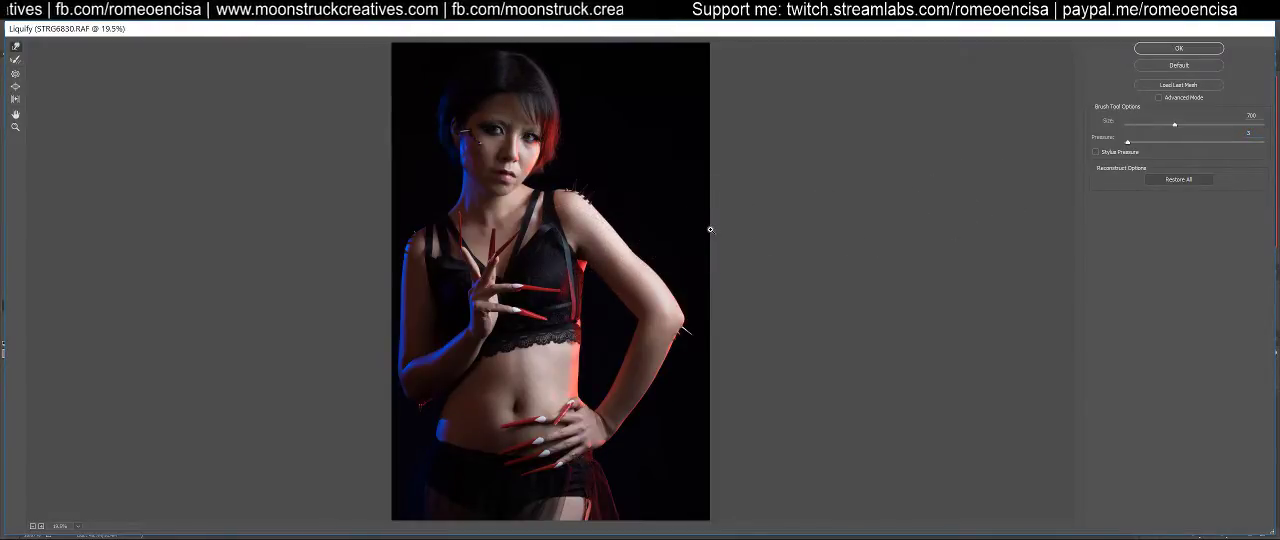
Reduce the warp brush to size 400 while checking the arm at 100%
{"action": "key", "text": "ctrl+1"}
{"action": "mouse_move", "coordinate": [738, 231]}
{"action": "left_mouse_down"}
{"action": "mouse_move", "coordinate": [451, 400]}
{"action": "mouse_move", "coordinate": [451, 460]}
{"action": "left_mouse_up"}
{"action": "key", "text": "bracketleft"}
{"action": "key", "text": "bracketleft"}
{"action": "key", "text": "bracketleft"}
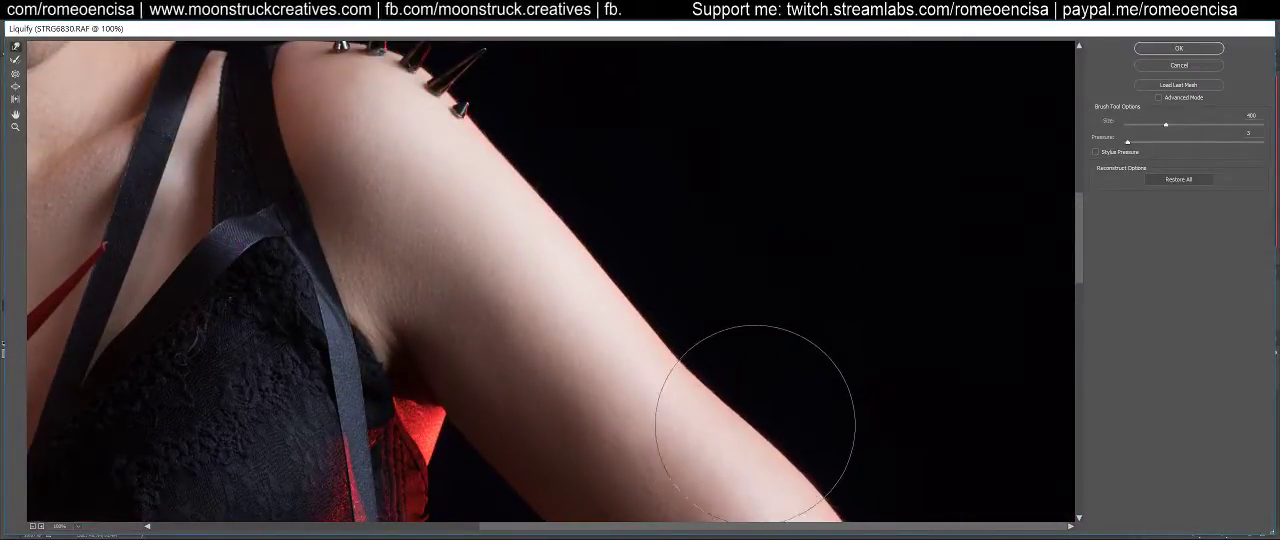
{"action": "scroll", "coordinate": [650, 500], "scroll_direction": "down", "scroll_amount": 5}
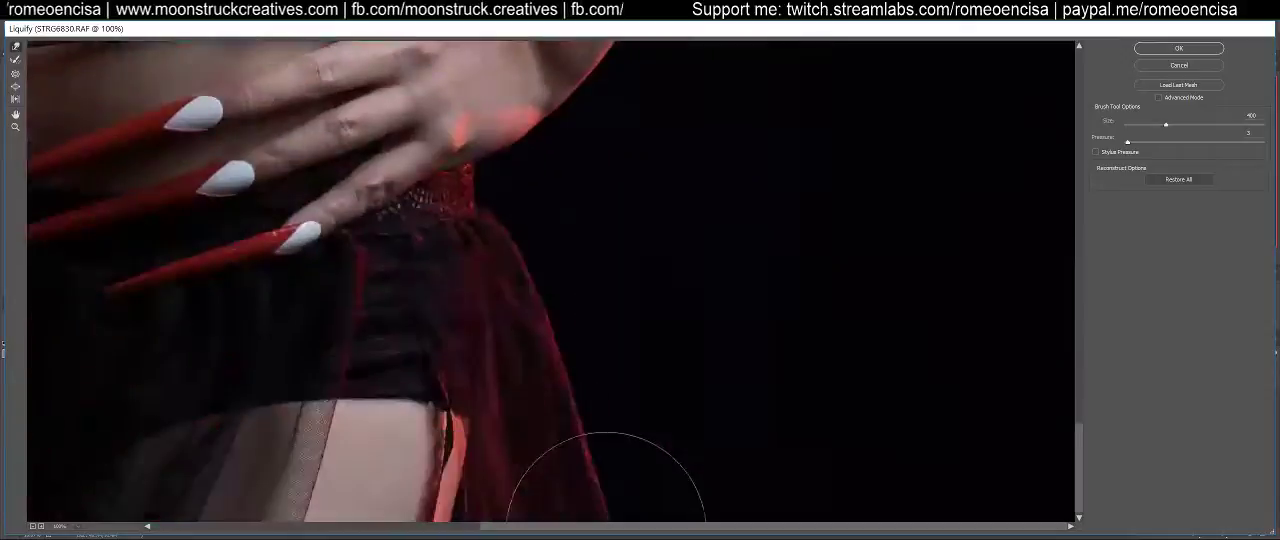
{"action": "key", "text": "ctrl+0"}
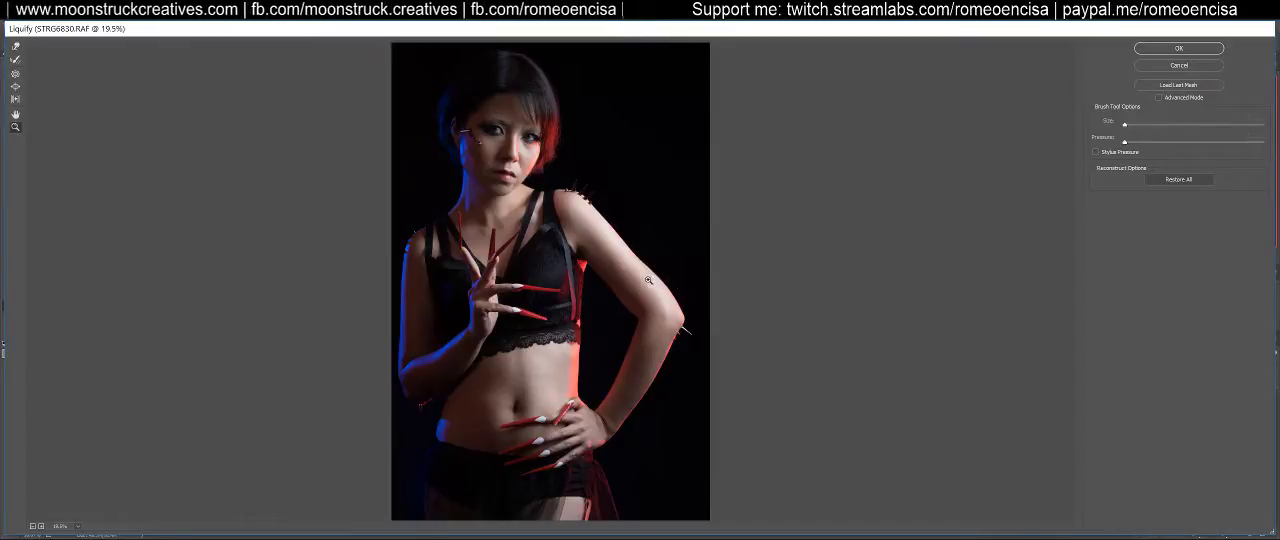
Try a low-pressure warp stroke on the upper arm's outer edge, and restore all Liquify distortions
{"action": "left_click", "coordinate": [699, 256]}
{"action": "key", "text": "ctrl+1"}
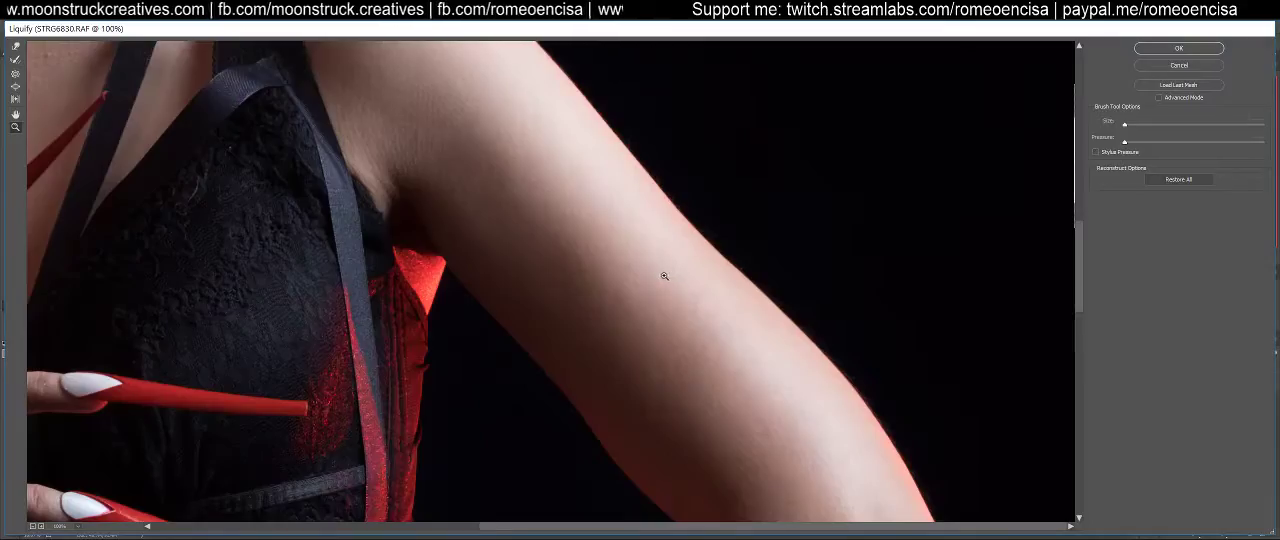
{"action": "key", "text": "w"}
{"action": "left_click_drag", "start_coordinate": [822, 269], "coordinate": [712, 327]}
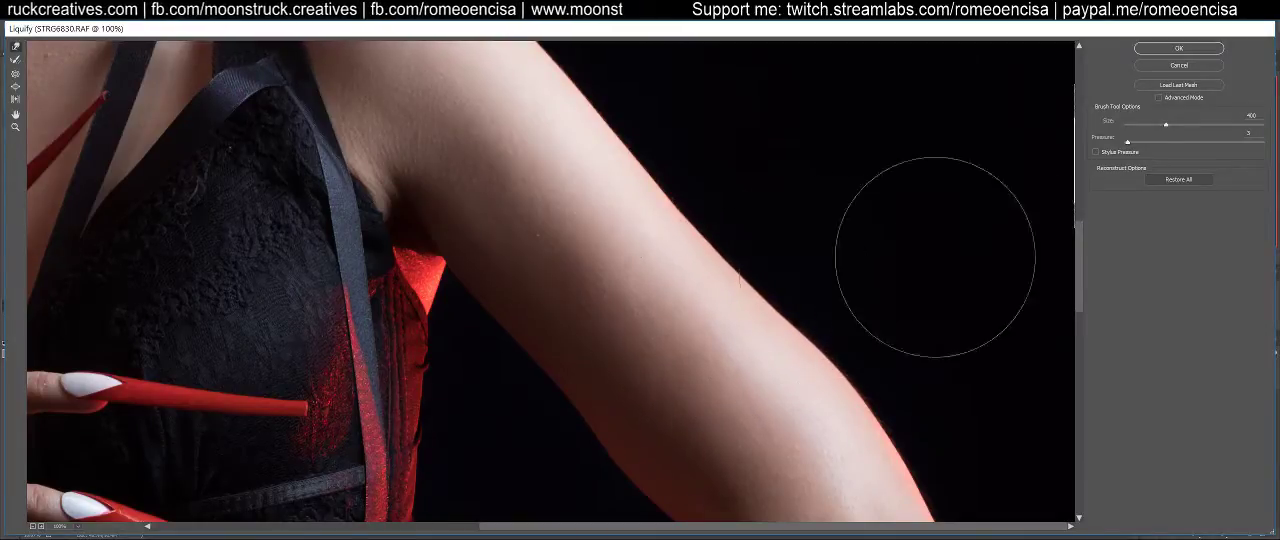
{"action": "left_click", "coordinate": [1178, 179]}
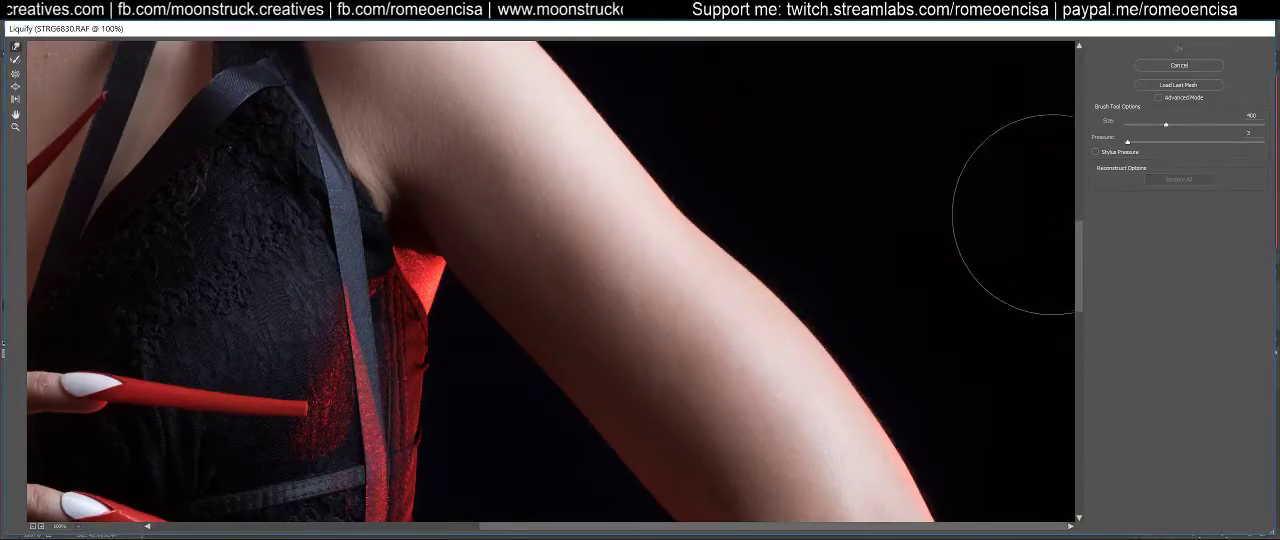
Slim and smooth the upper arm above the elbow with low-pressure Forward Warp strokes along its inner and outer edges
{"action": "scroll", "coordinate": [803, 366], "scroll_direction": "down", "scroll_amount": 3}
{"action": "scroll", "coordinate": [768, 233], "scroll_direction": "down", "scroll_amount": 1}
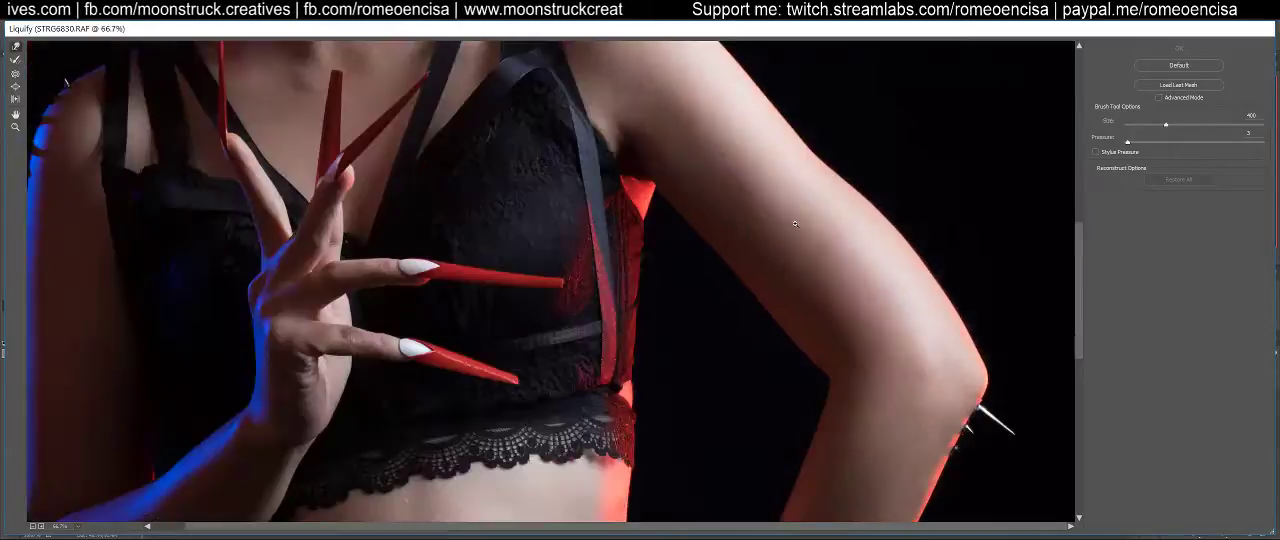
{"action": "scroll", "coordinate": [666, 260], "scroll_direction": "up", "scroll_amount": 1}
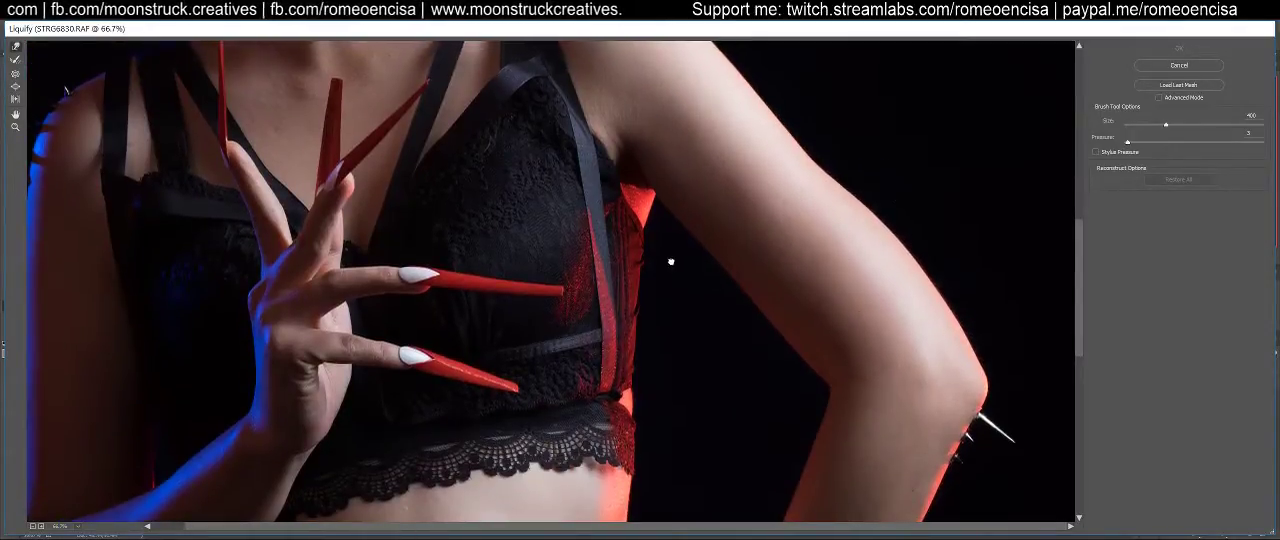
{"action": "left_click_drag", "start_coordinate": [663, 273], "coordinate": [664, 281]}
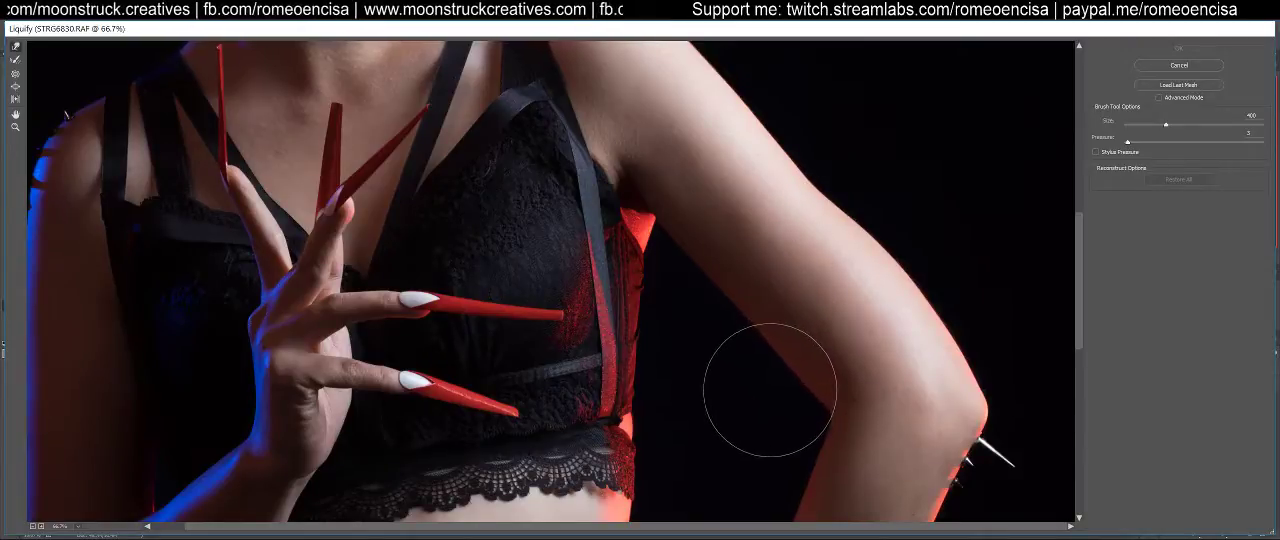
{"action": "left_click_drag", "start_coordinate": [779, 382], "coordinate": [774, 386]}
{"action": "left_click_drag", "start_coordinate": [898, 223], "coordinate": [866, 241]}
{"action": "left_click_drag", "start_coordinate": [917, 266], "coordinate": [919, 291]}
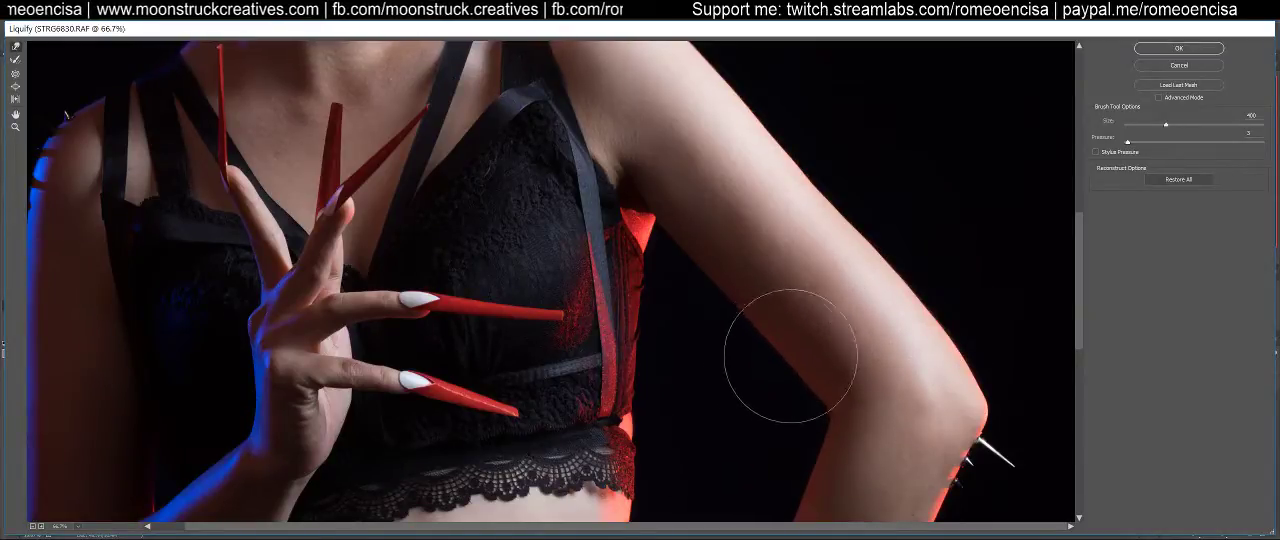
Reduce the warp brush to size 100 for detailed work along the outer edge of the lace top and waist
{"action": "left_click_drag", "start_coordinate": [867, 424], "coordinate": [829, 177]}
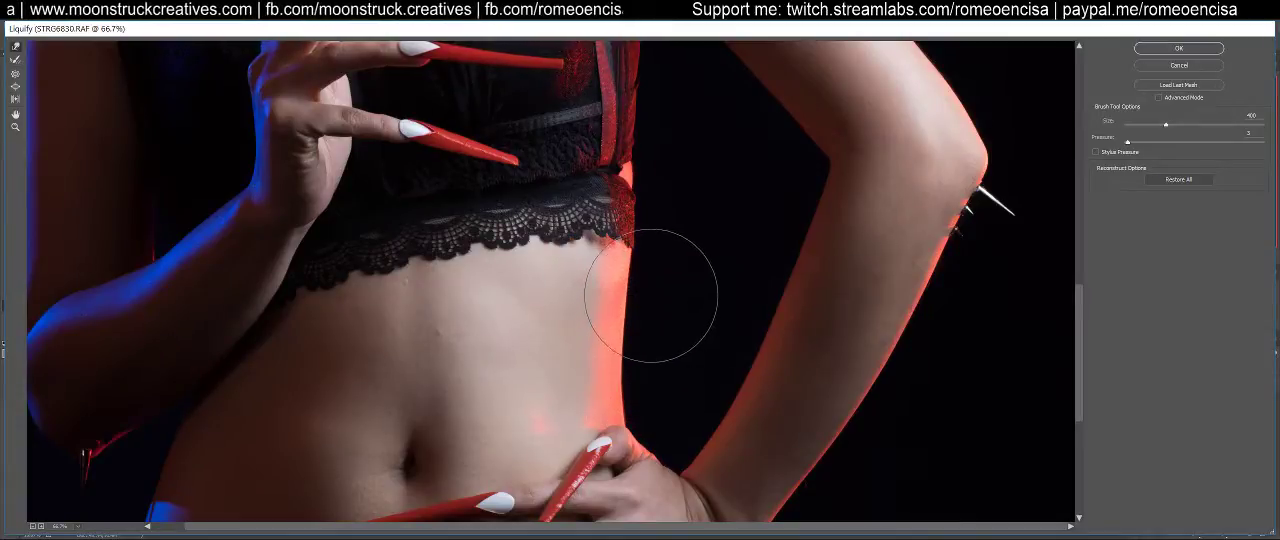
{"action": "key", "text": "["}
{"action": "key", "text": "["}
{"action": "key", "text": "["}
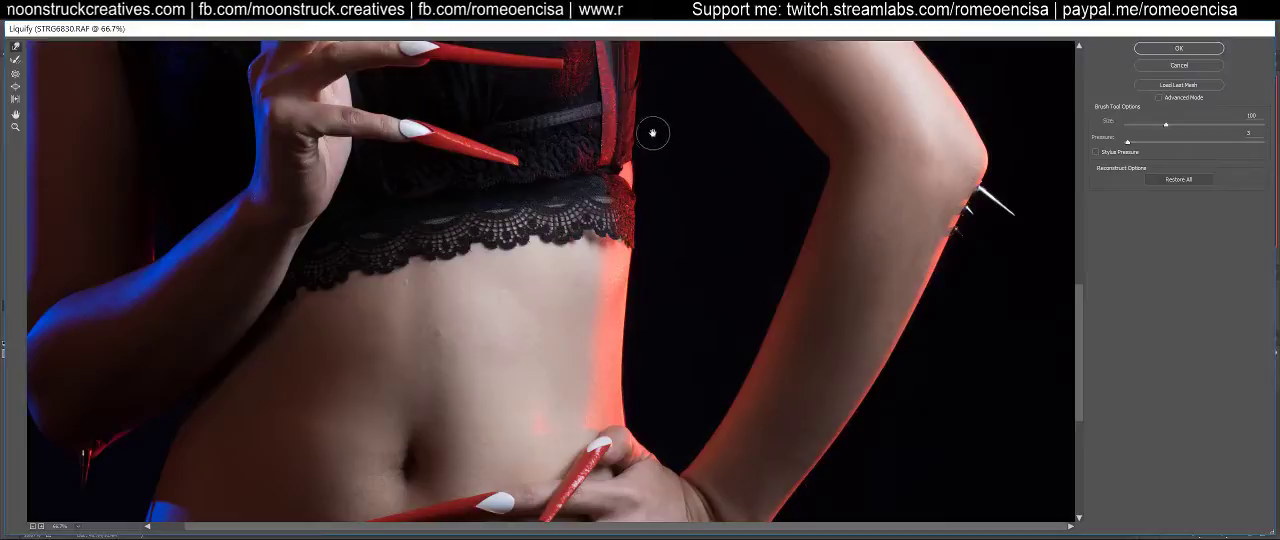
{"action": "scroll", "coordinate": [652, 133], "scroll_direction": "up", "scroll_amount": 4}
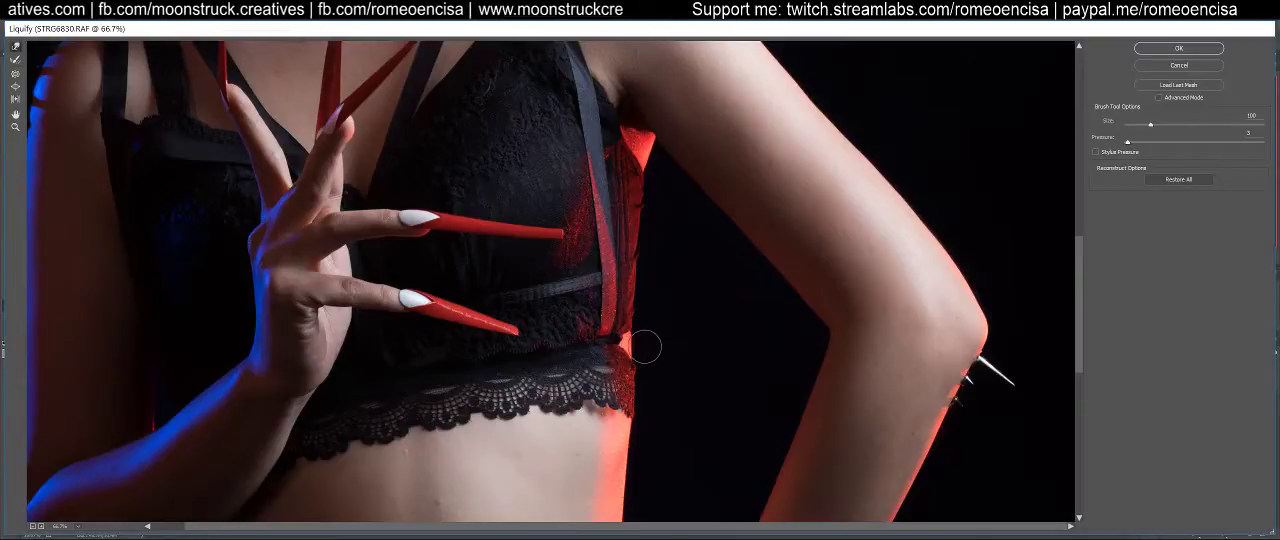
{"action": "scroll", "coordinate": [668, 375], "scroll_direction": "down", "scroll_amount": 3}
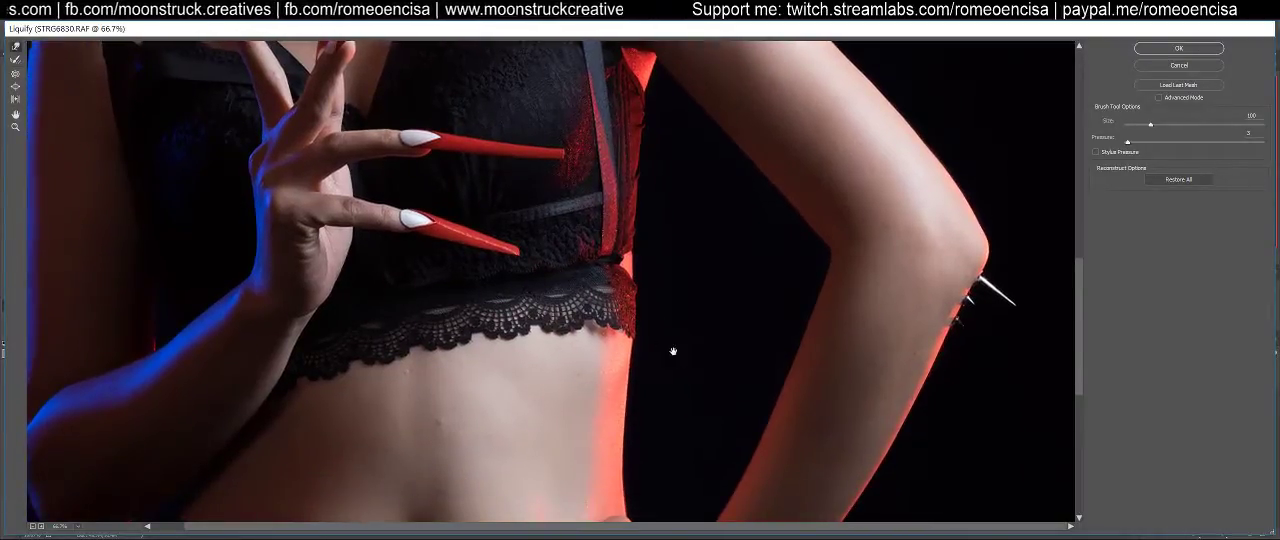
Enlarge the warp brush to size 250 for refining the red-lit waist contour above the hand
{"action": "left_click_drag", "start_coordinate": [672, 351], "coordinate": [693, 203]}
{"action": "key", "text": "bracketright"}
{"action": "key", "text": "bracketright"}
{"action": "key", "text": "bracketright"}
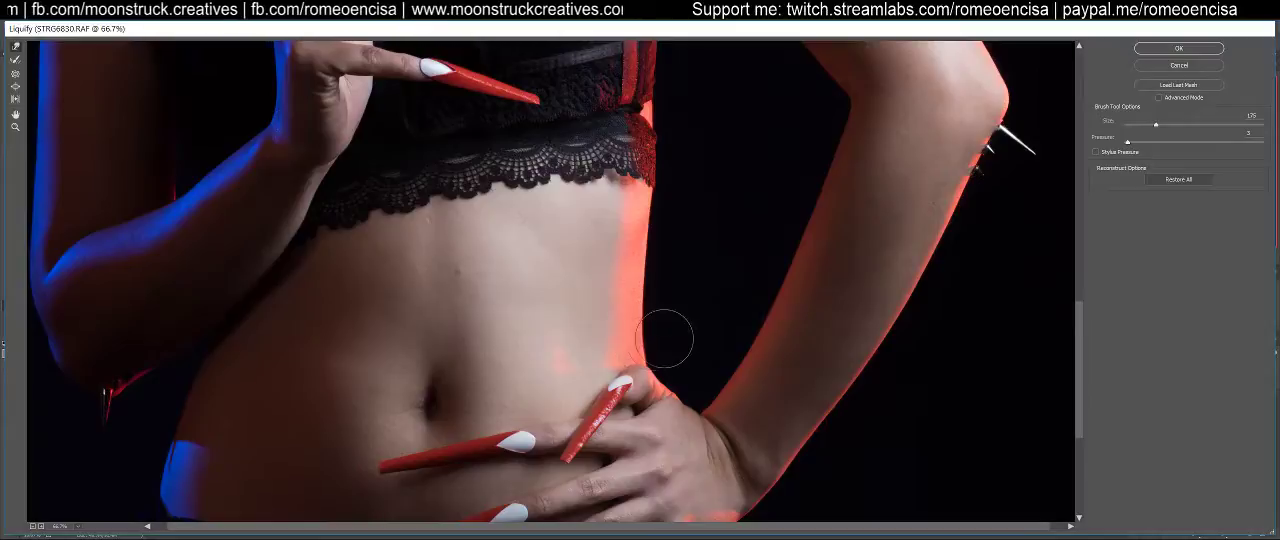
{"action": "key", "text": "bracketright"}
{"action": "key", "text": "bracketright"}
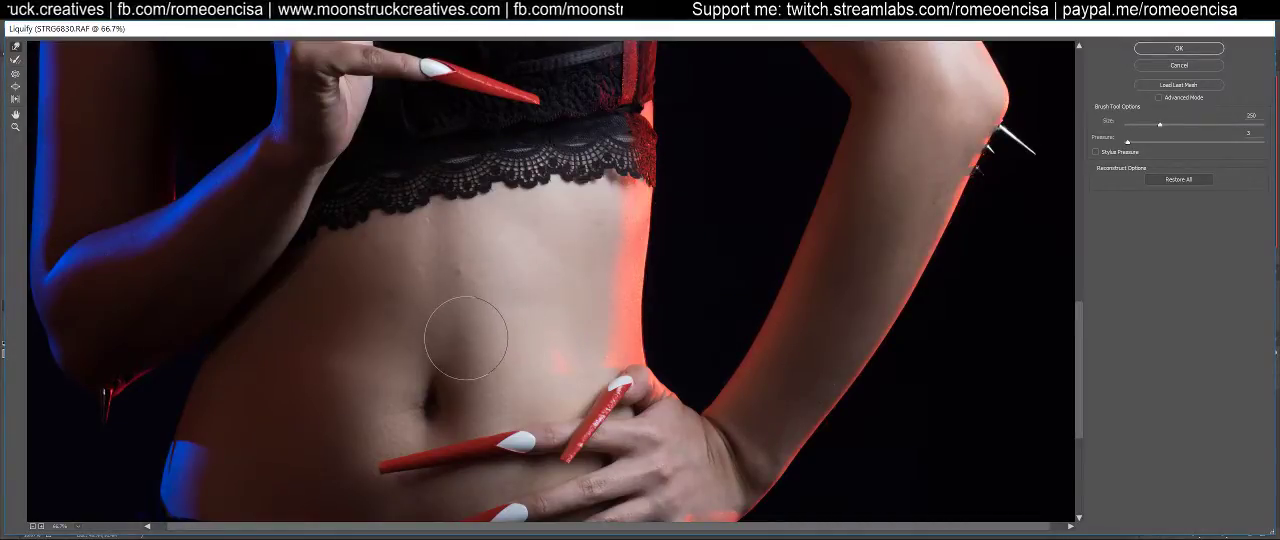
Examine the outlines of the waist, raised hand, upper arm, shoulder and face for remaining contour problems
{"action": "scroll", "coordinate": [366, 337], "scroll_direction": "down", "scroll_amount": 5}
{"action": "scroll", "coordinate": [648, 392], "scroll_direction": "up", "scroll_amount": 2}
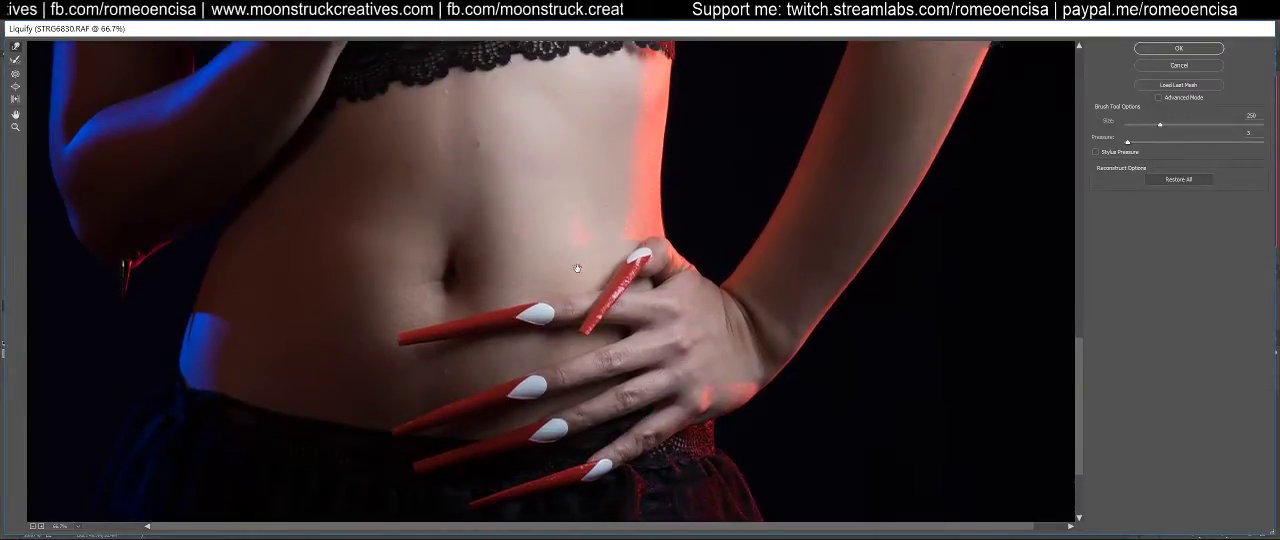
{"action": "scroll", "coordinate": [579, 265], "scroll_direction": "up", "scroll_amount": 5}
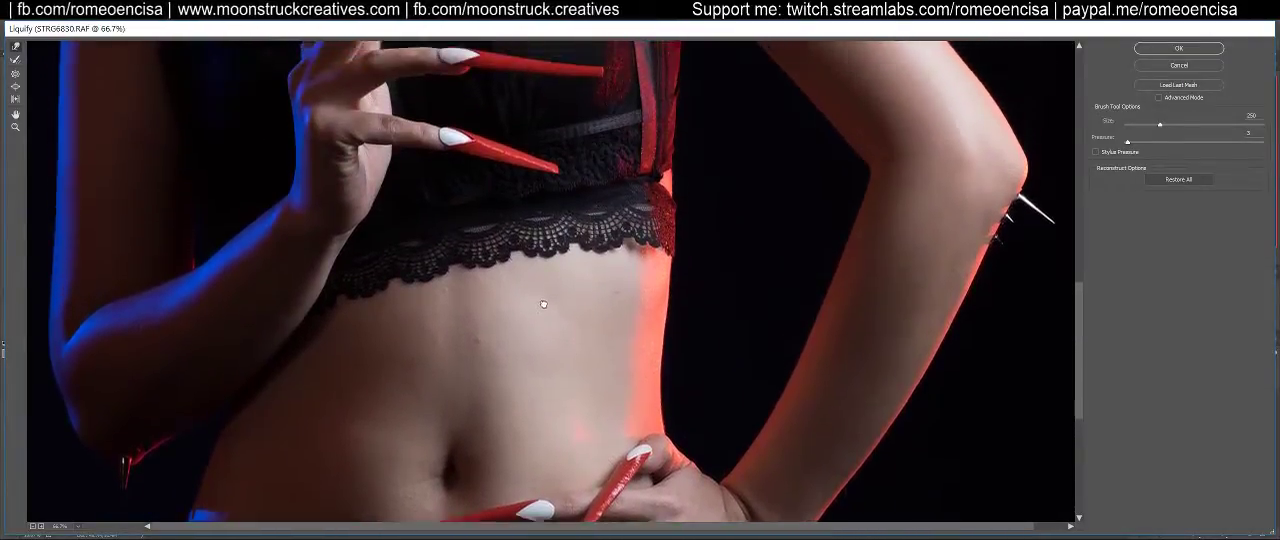
{"action": "scroll", "coordinate": [543, 298], "scroll_direction": "up", "scroll_amount": 2}
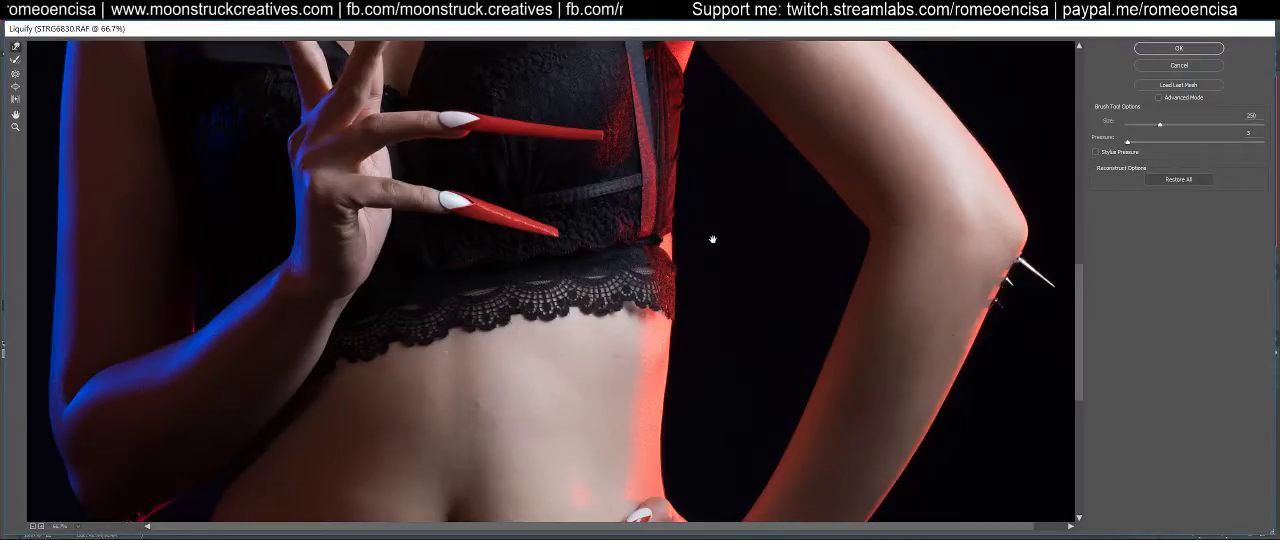
{"action": "left_click_drag", "start_coordinate": [716, 246], "coordinate": [724, 262]}
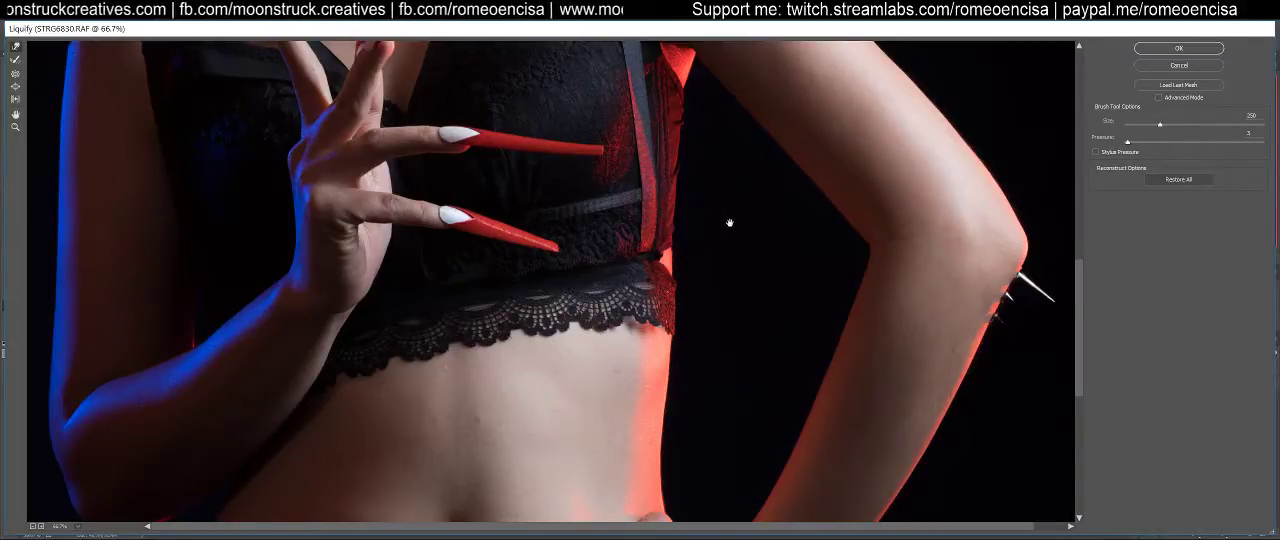
{"action": "mouse_move", "coordinate": [733, 236]}
{"action": "left_mouse_down"}
{"action": "mouse_move", "coordinate": [731, 342]}
{"action": "mouse_move", "coordinate": [720, 277]}
{"action": "mouse_move", "coordinate": [724, 402]}
{"action": "left_mouse_up"}
{"action": "mouse_move", "coordinate": [729, 260]}
{"action": "left_mouse_down"}
{"action": "mouse_move", "coordinate": [737, 374]}
{"action": "mouse_move", "coordinate": [749, 363]}
{"action": "mouse_move", "coordinate": [745, 237]}
{"action": "left_mouse_up"}
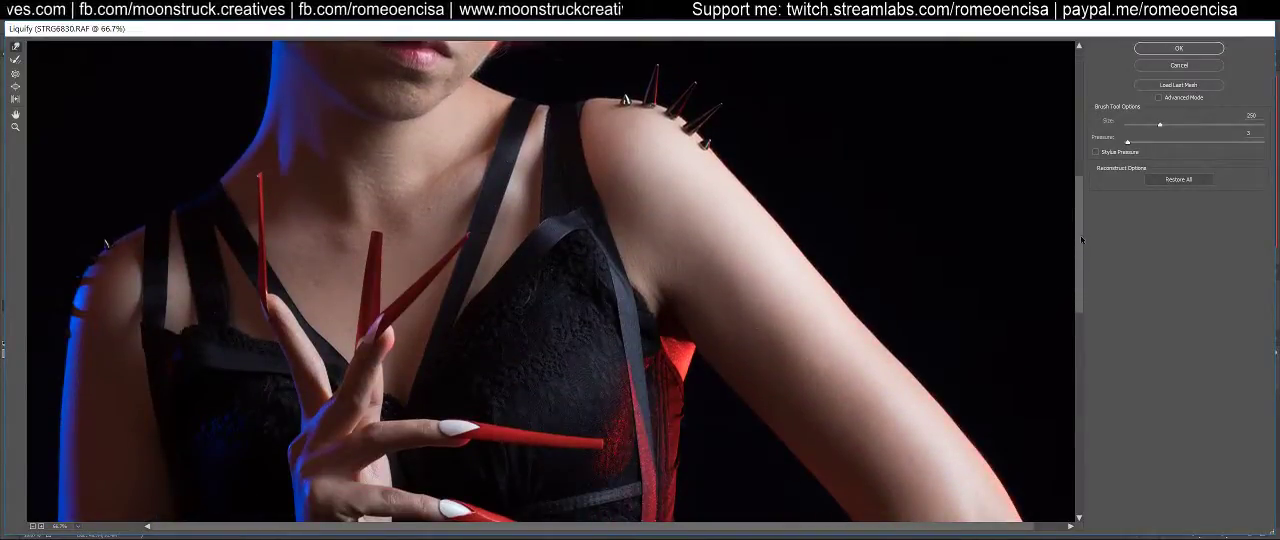
{"action": "left_click_drag", "start_coordinate": [1081, 240], "coordinate": [1079, 247]}
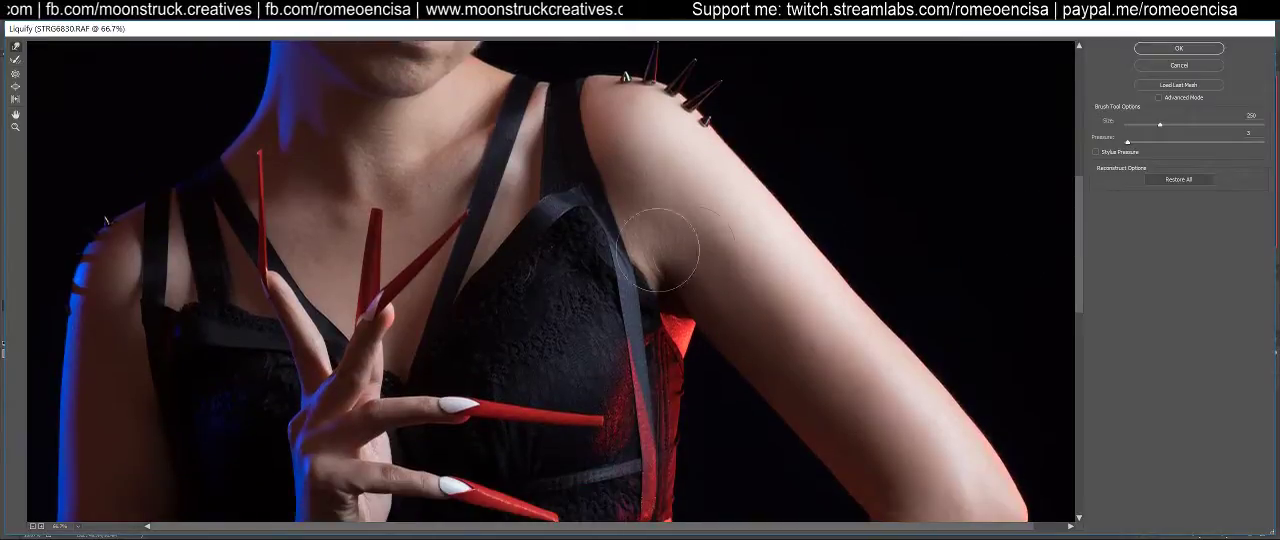
{"action": "scroll", "coordinate": [580, 400], "scroll_direction": "up", "scroll_amount": 3}
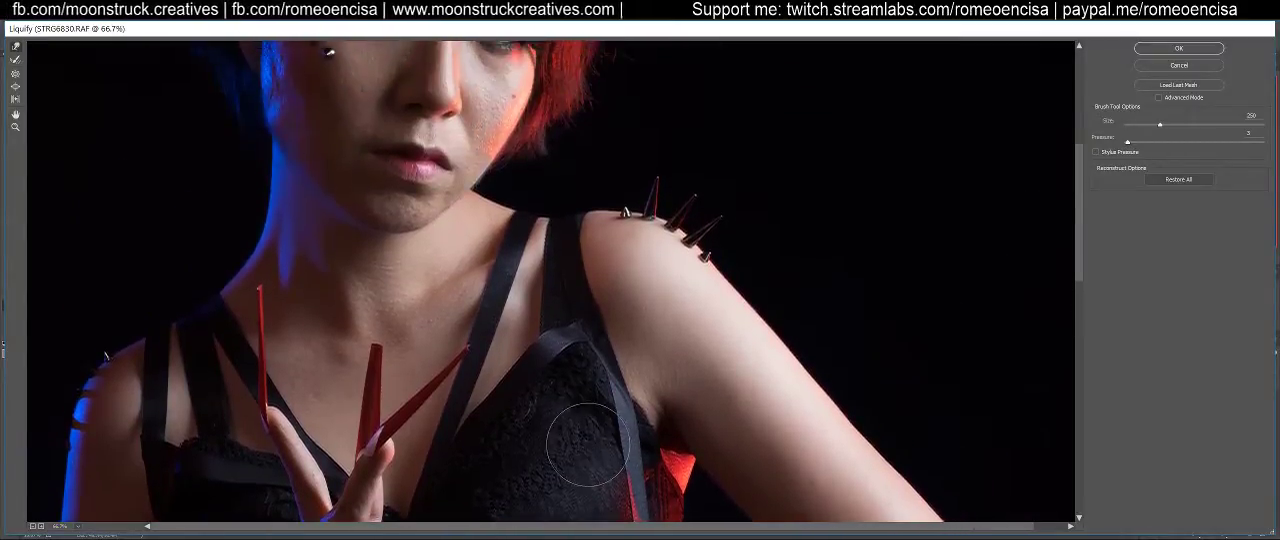
{"action": "scroll", "coordinate": [595, 430], "scroll_direction": "up", "scroll_amount": 3}
{"action": "scroll", "coordinate": [624, 271], "scroll_direction": "up", "scroll_amount": 2}
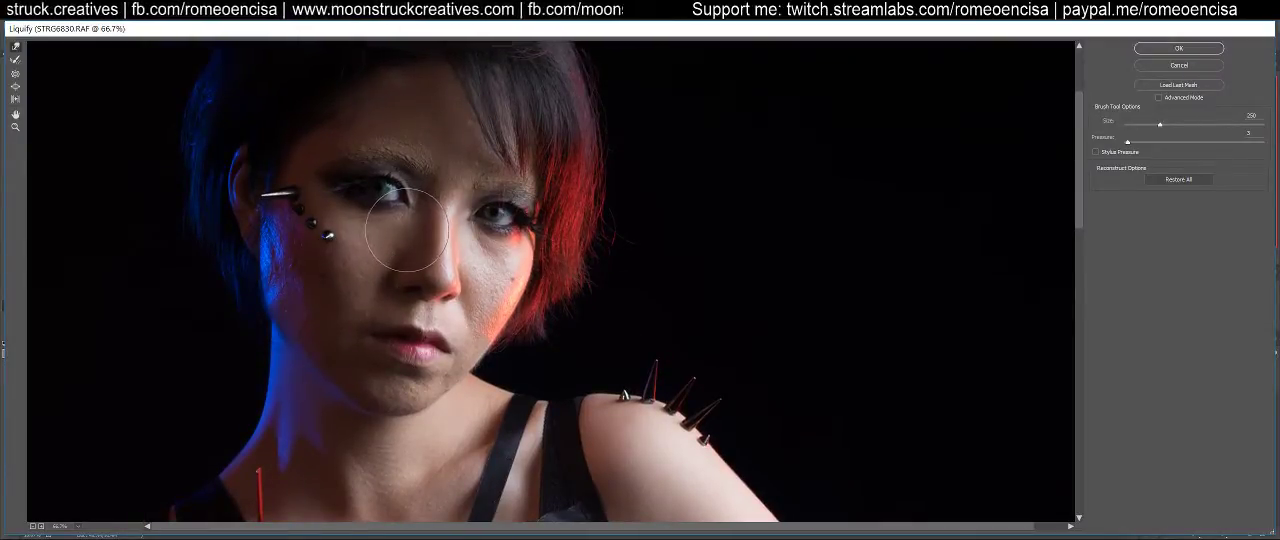
Nudge the outer corner of the mouth slightly inward with a size 70 Forward Warp brush
{"action": "key", "text": "bracketleft"}
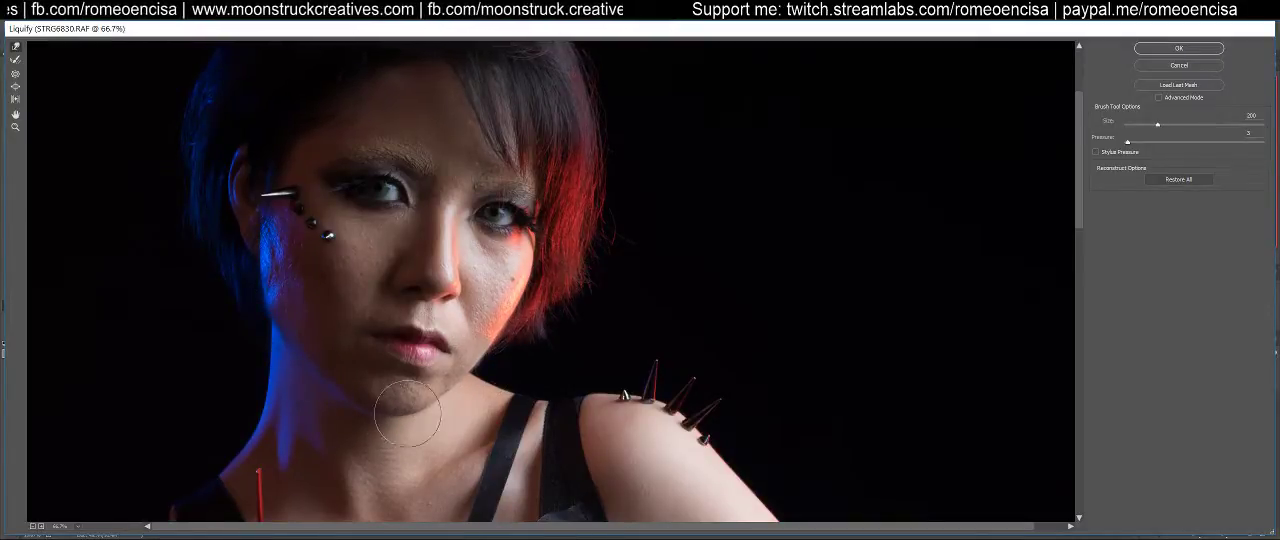
{"action": "key", "text": "bracketleft"}
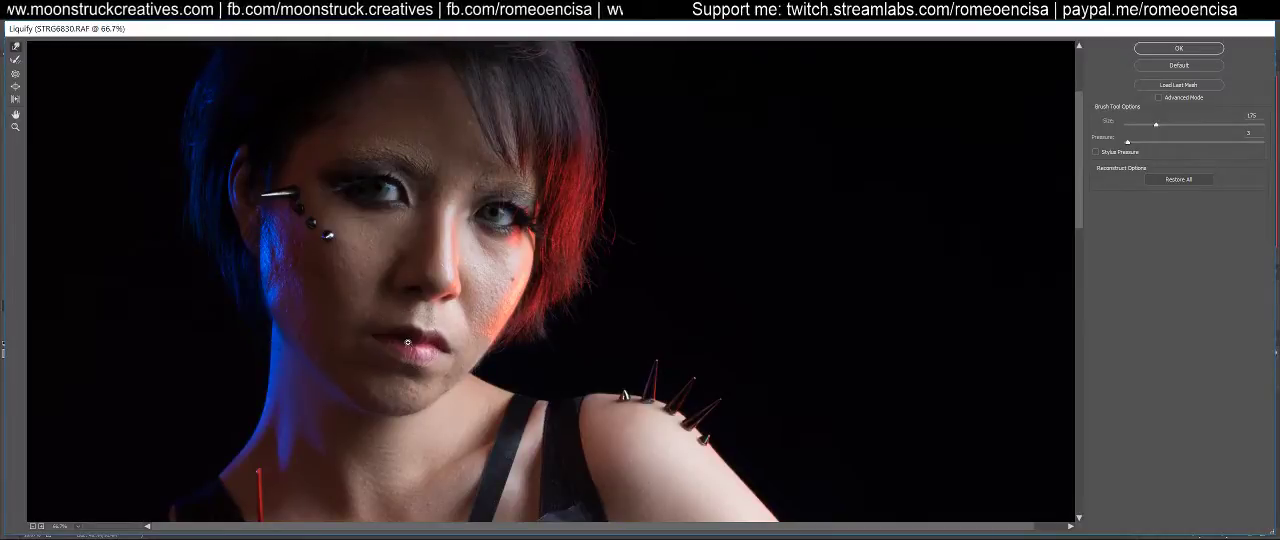
{"action": "key", "text": "ctrl+plus"}
{"action": "left_click_drag", "start_coordinate": [389, 358], "coordinate": [395, 325]}
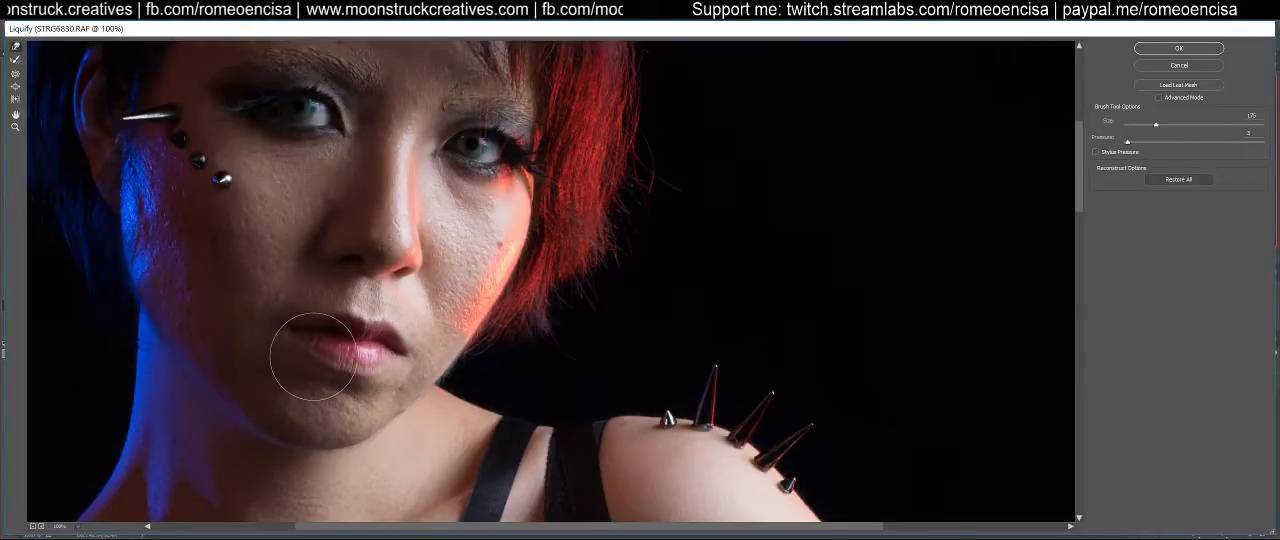
{"action": "key", "text": "bracketleft"}
{"action": "key", "text": "bracketleft"}
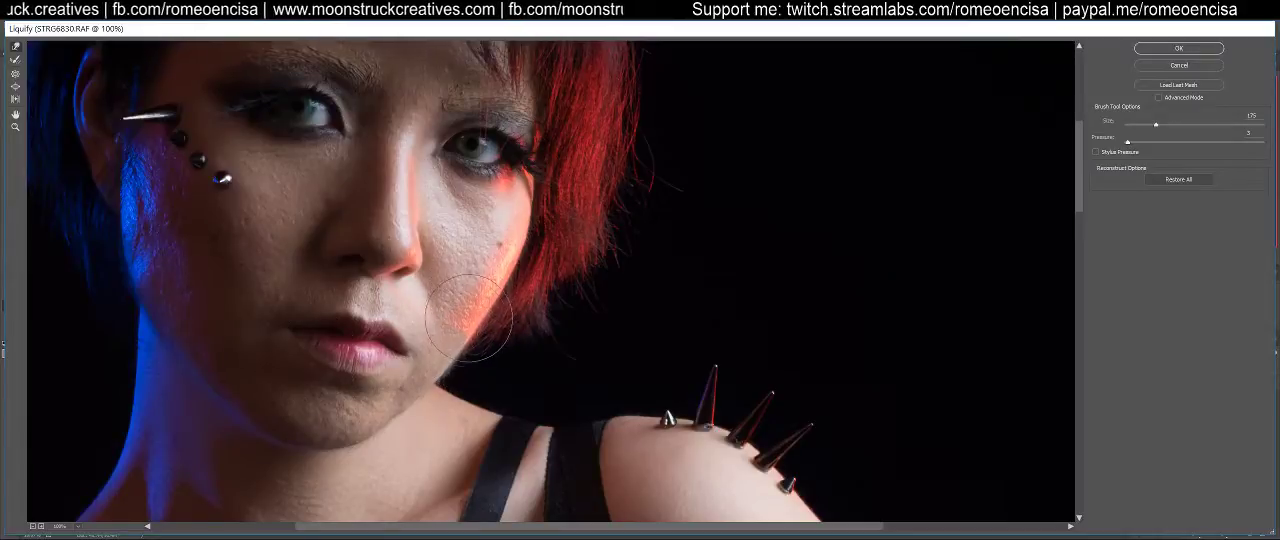
{"action": "key", "text": "bracketleft"}
{"action": "key", "text": "bracketleft"}
{"action": "key", "text": "bracketleft"}
{"action": "key", "text": "bracketleft"}
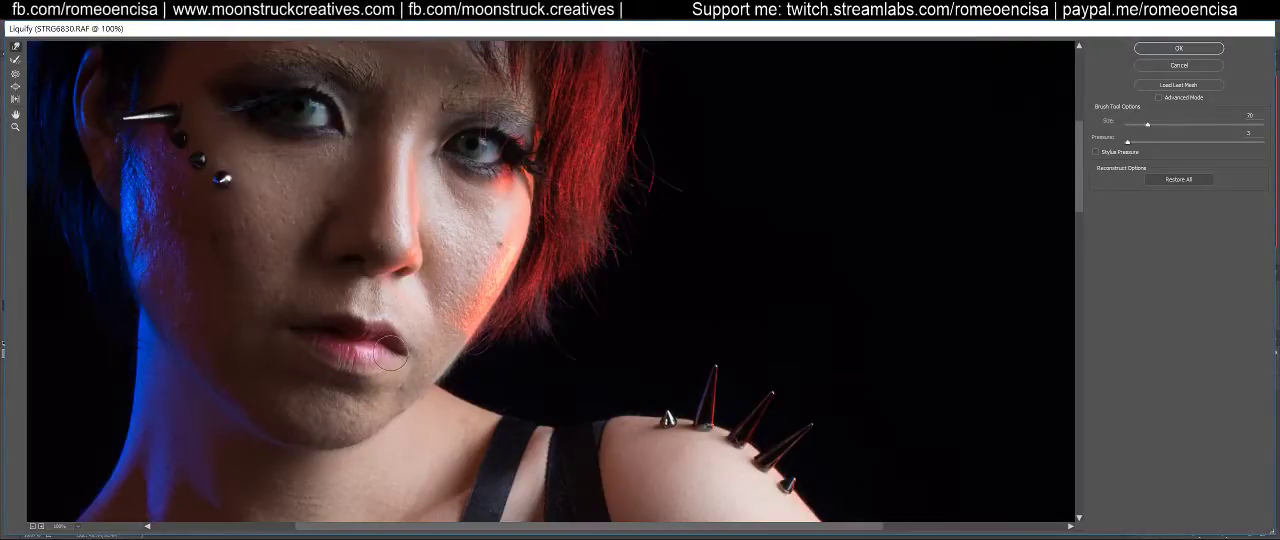
{"action": "left_click_drag", "start_coordinate": [413, 353], "coordinate": [406, 351]}
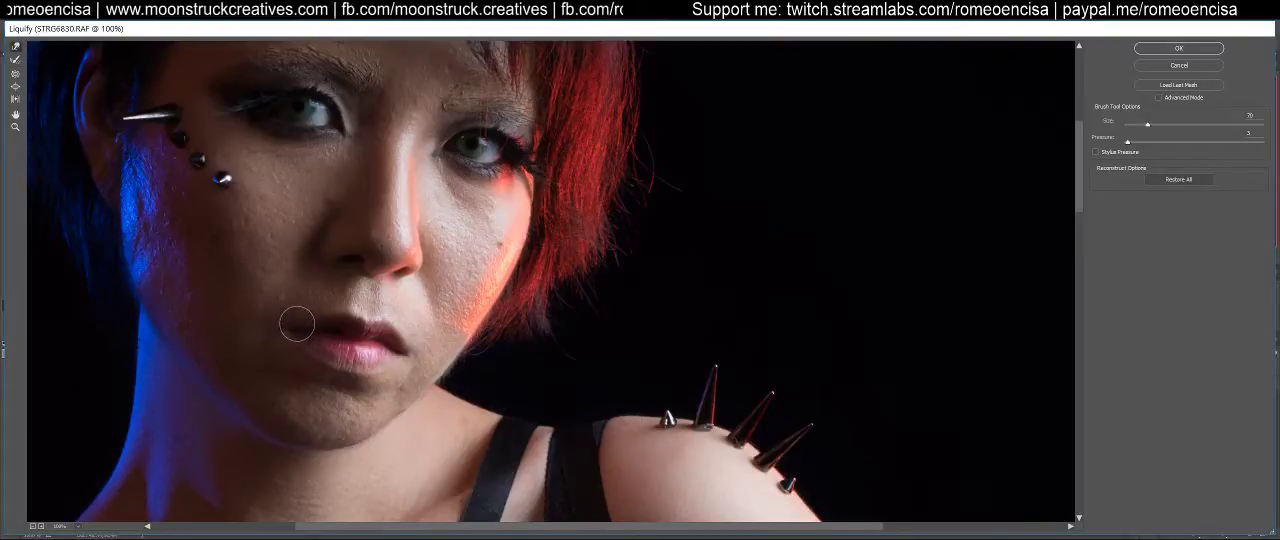
Enlarge the warp brush to size 150 over the bridge of the nose
{"action": "left_click_drag", "start_coordinate": [397, 219], "coordinate": [380, 338]}
{"action": "key", "text": "bracketright"}
{"action": "key", "text": "bracketright"}
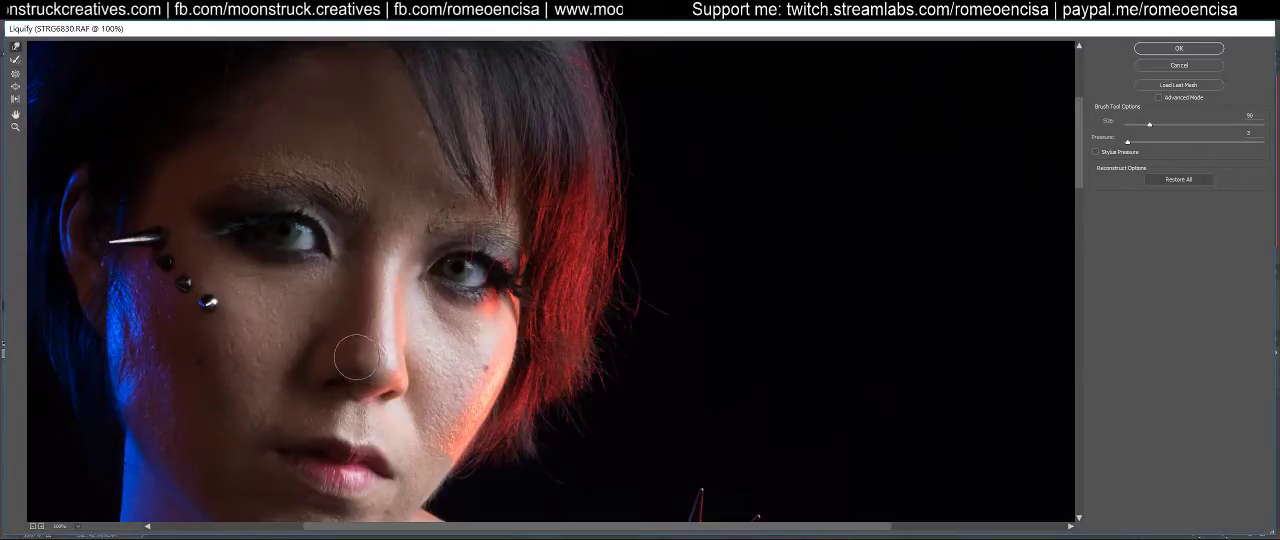
{"action": "key", "text": "bracketright"}
{"action": "key", "text": "bracketright"}
{"action": "key", "text": "bracketright"}
{"action": "key", "text": "bracketright"}
{"action": "key", "text": "bracketright"}
{"action": "key", "text": "bracketright"}
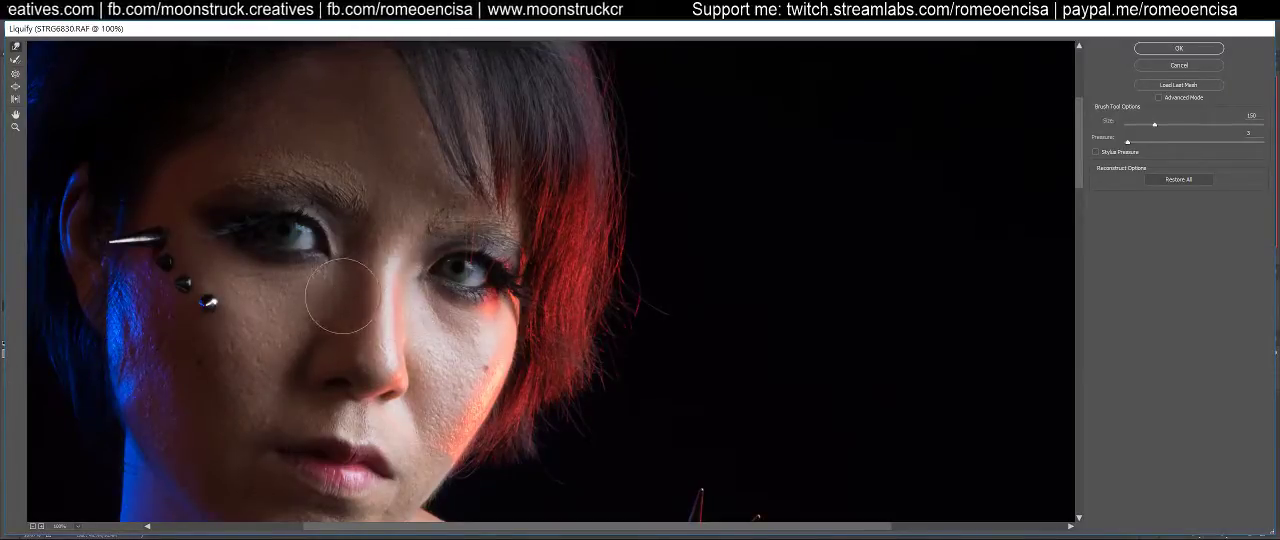
Reduce the warp brush to size 70 for the shadowed nostril, and enlarge it slightly for the red-lit cheek
{"action": "key", "text": "bracketleft"}
{"action": "key", "text": "bracketleft"}
{"action": "key", "text": "bracketleft"}
{"action": "key", "text": "bracketleft"}
{"action": "key", "text": "bracketleft"}
{"action": "key", "text": "bracketleft"}
{"action": "key", "text": "bracketleft"}
{"action": "key", "text": "bracketleft"}
{"action": "key", "text": "bracketleft"}
{"action": "key", "text": "bracketleft"}
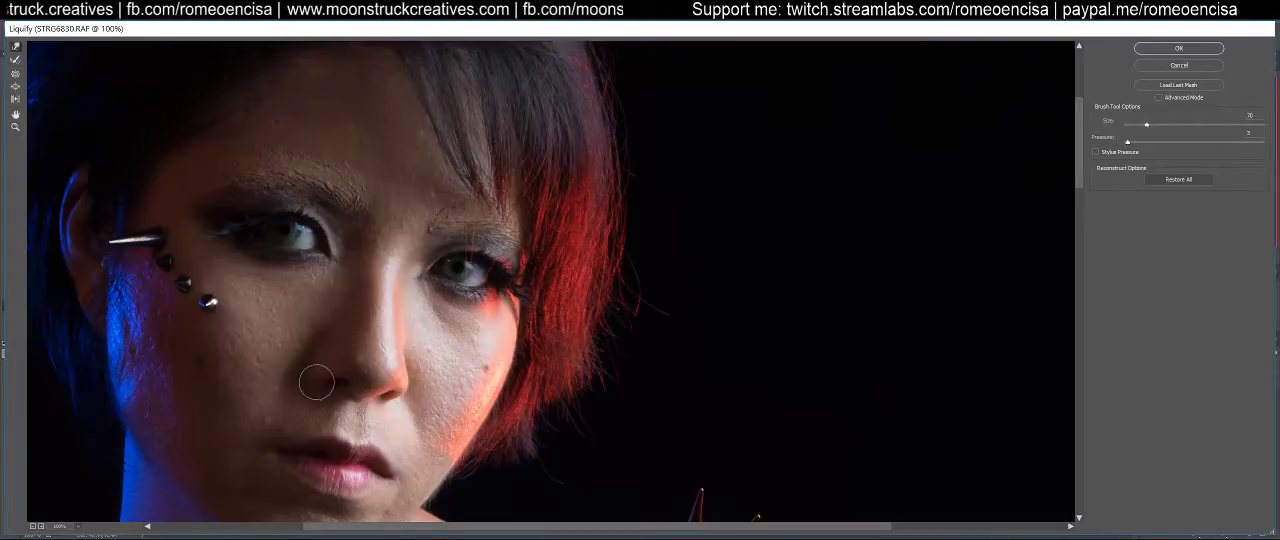
{"action": "key", "text": "bracketright"}
{"action": "key", "text": "bracketright"}
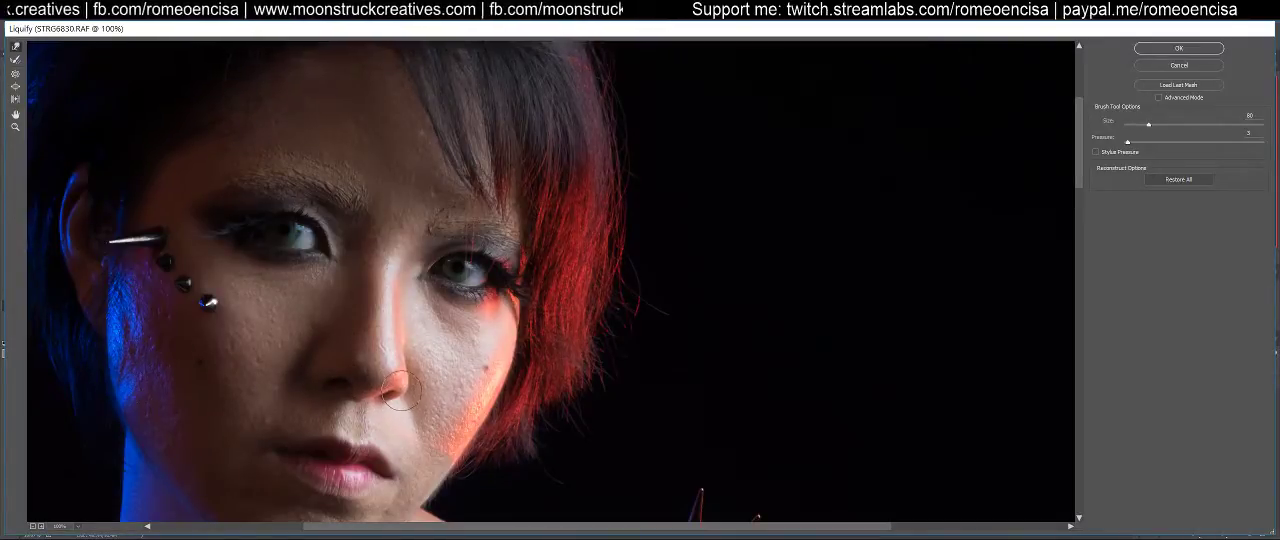
Adjust the red-lit cheek edge beside the hair with Forward Warp, and set the brush to size 90
{"action": "left_click_drag", "start_coordinate": [288, 423], "coordinate": [337, 312]}
{"action": "key", "text": "bracketright"}
{"action": "key", "text": "bracketright"}
{"action": "key", "text": "bracketright"}
{"action": "left_click", "coordinate": [503, 358], "text": "ctrl+alt"}
{"action": "key", "text": "bracketright"}
{"action": "key", "text": "bracketright"}
{"action": "key", "text": "bracketleft"}
{"action": "key", "text": "bracketleft"}
{"action": "key", "text": "bracketleft"}
{"action": "key", "text": "bracketleft"}
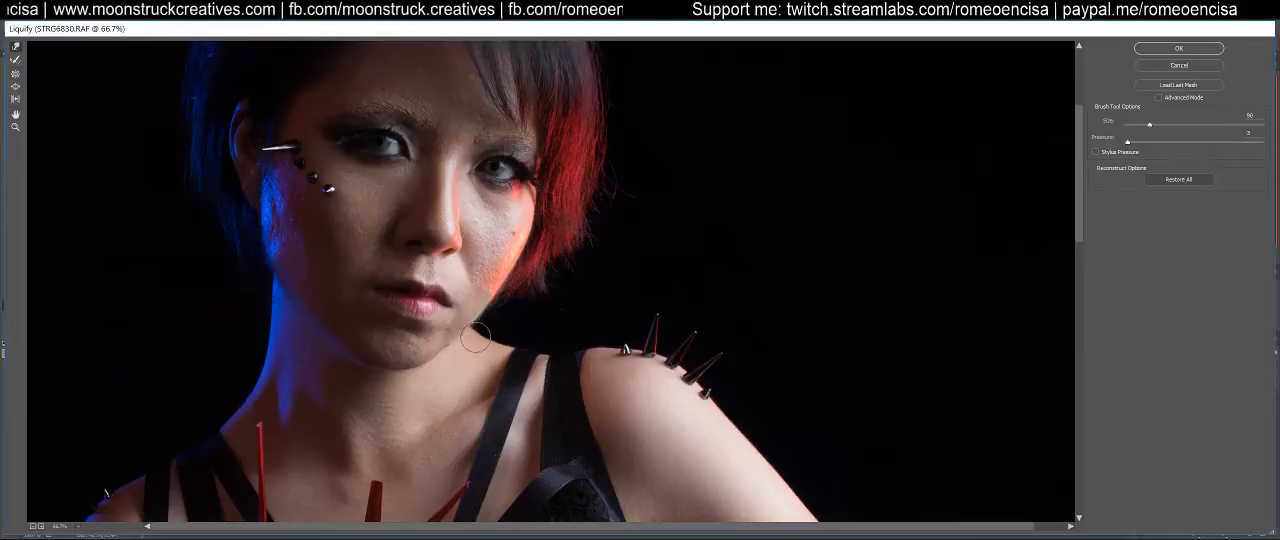
Refine the line from neck to shoulder around the straps with Forward Warp, reducing the brush to size 60
{"action": "key", "text": "bracketright"}
{"action": "key", "text": "bracketright"}
{"action": "key", "text": "bracketright"}
{"action": "key", "text": "bracketright"}
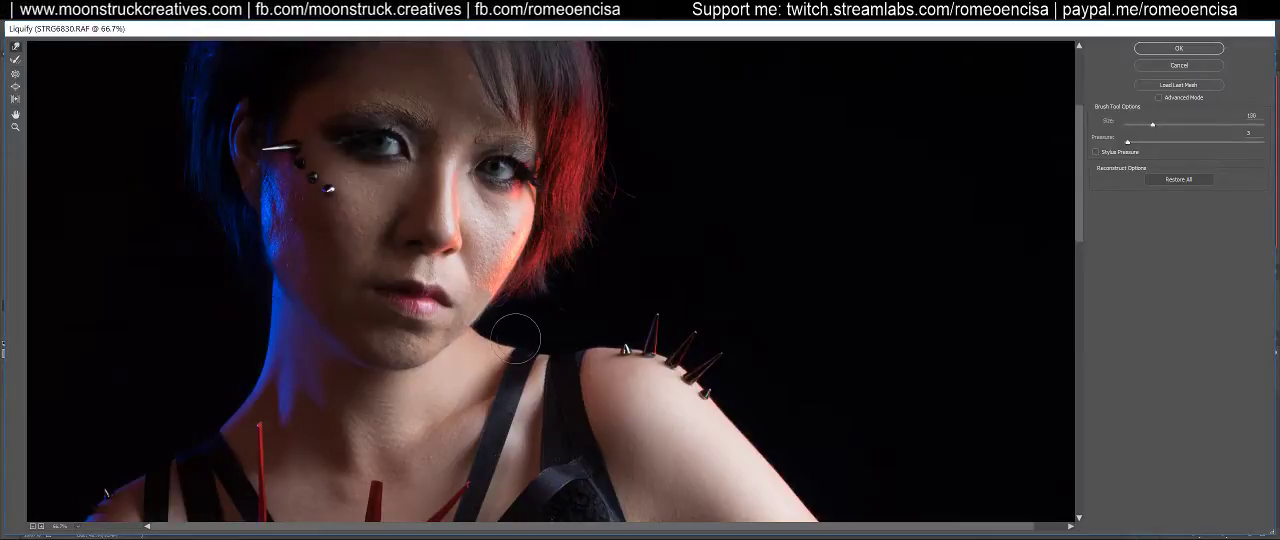
{"action": "key", "text": "bracketleft"}
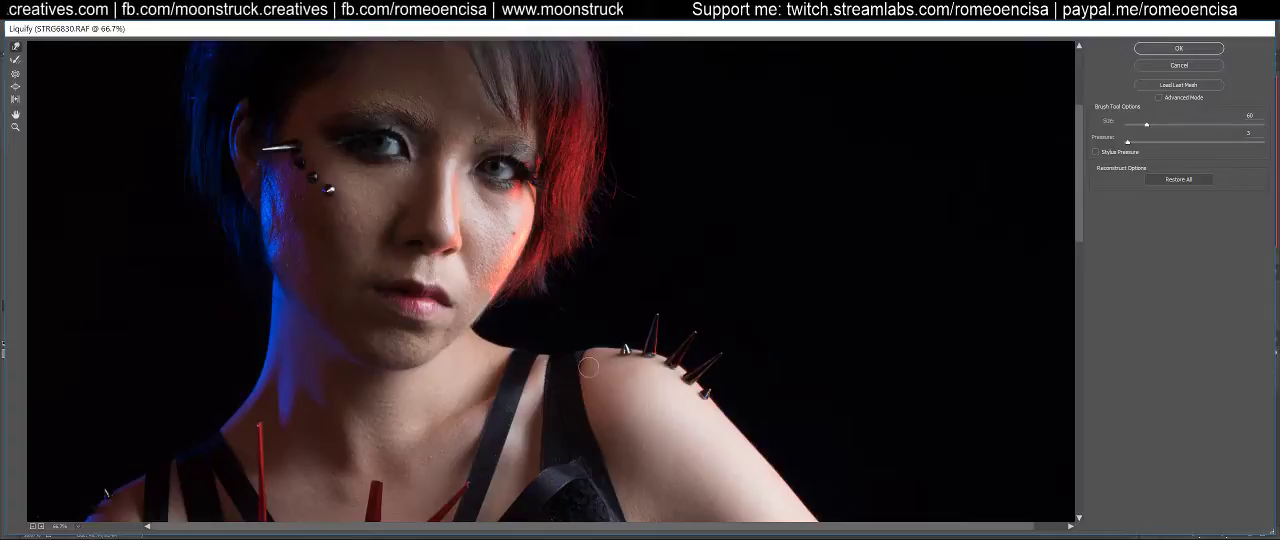
Enlarge the warp brush to size 500 for broad contour corrections on the torso
{"action": "left_click_drag", "start_coordinate": [719, 448], "coordinate": [679, 169]}
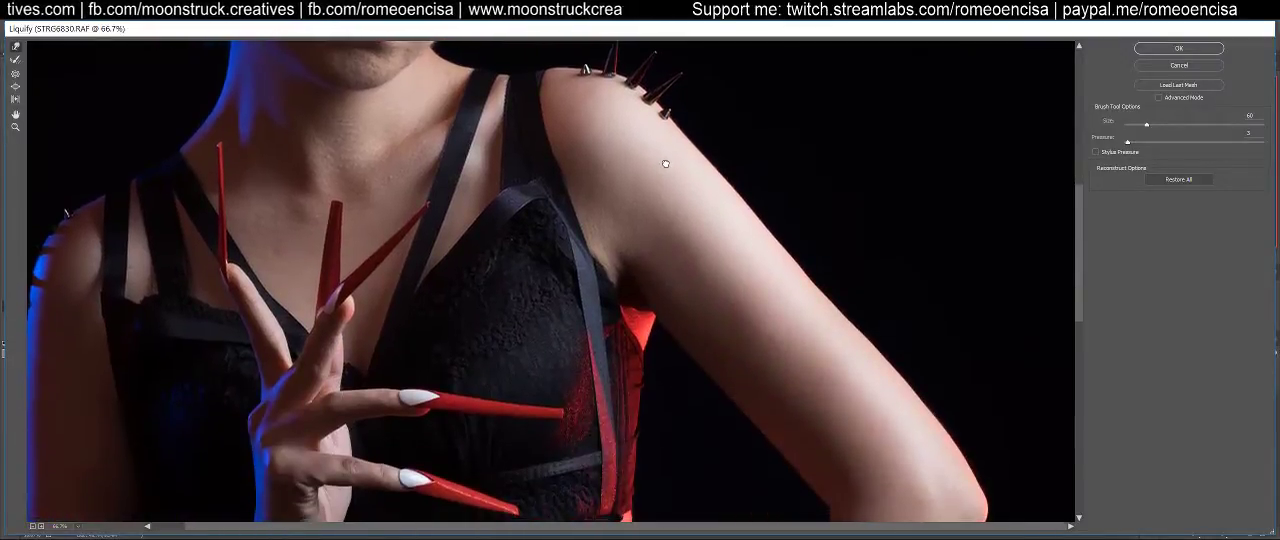
{"action": "key", "text": "ctrl+0"}
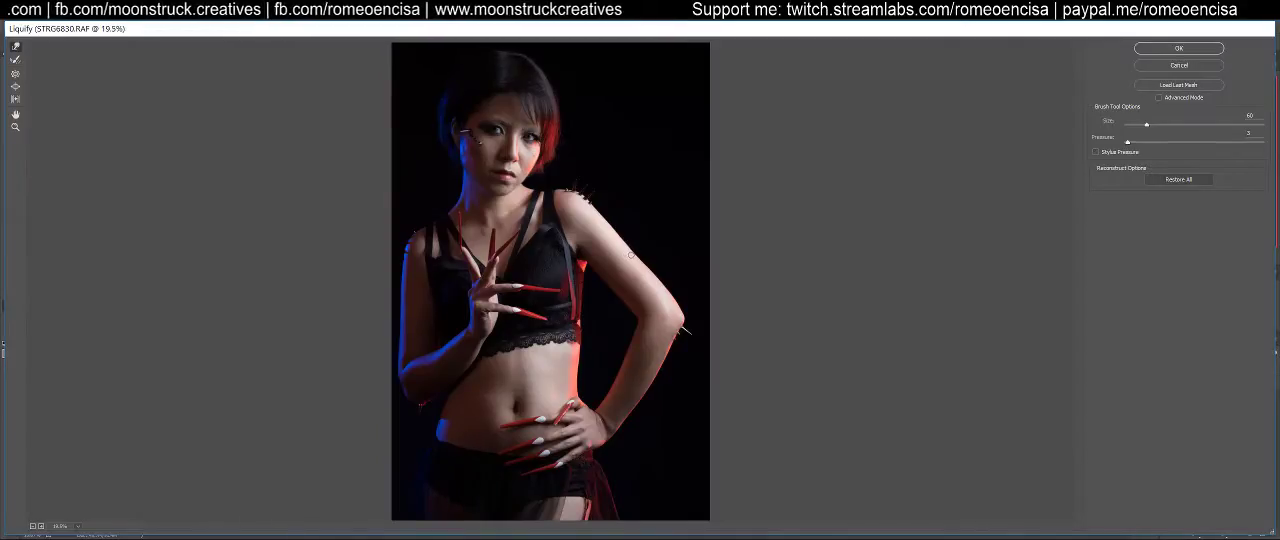
{"action": "key", "text": "ctrl+plus"}
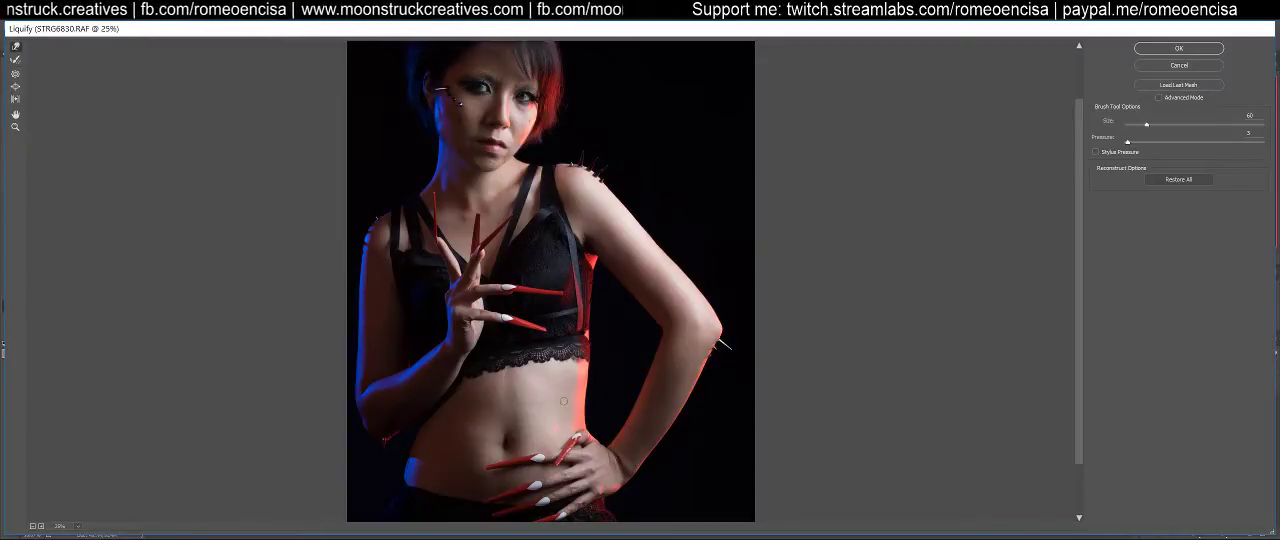
{"action": "key", "text": "bracketright"}
{"action": "key", "text": "bracketright"}
{"action": "key", "text": "bracketright"}
{"action": "key", "text": "bracketright"}
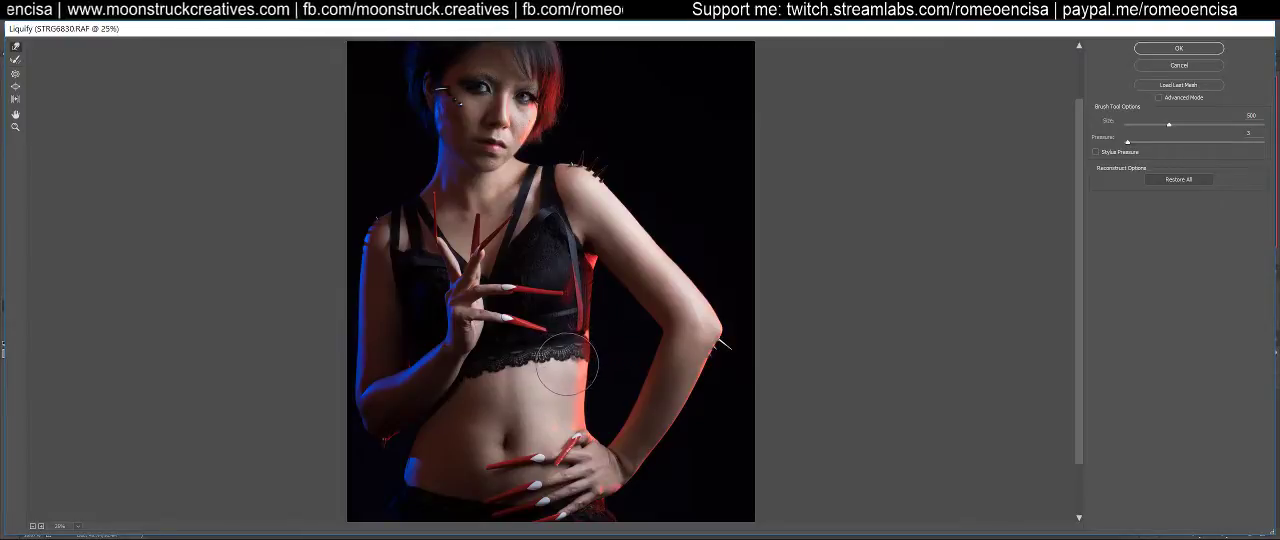
Refine the torso's outer contour below the armpit and along the waist with the size 500 Forward Warp brush
{"action": "scroll", "coordinate": [576, 394], "scroll_direction": "down", "scroll_amount": 2}
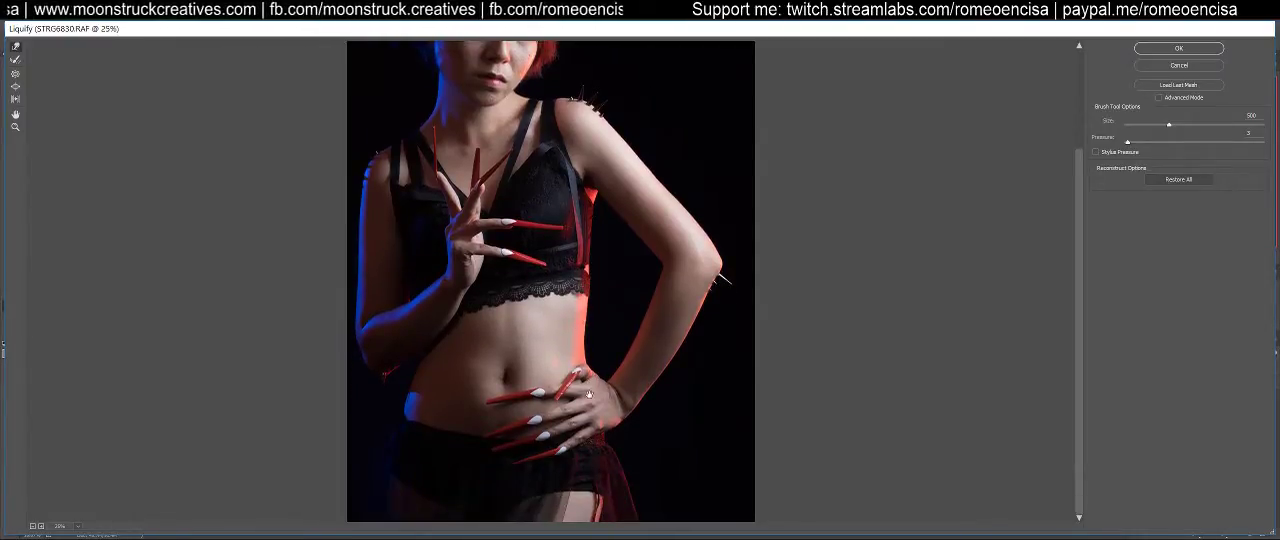
{"action": "scroll", "coordinate": [594, 358], "scroll_direction": "up", "scroll_amount": 2}
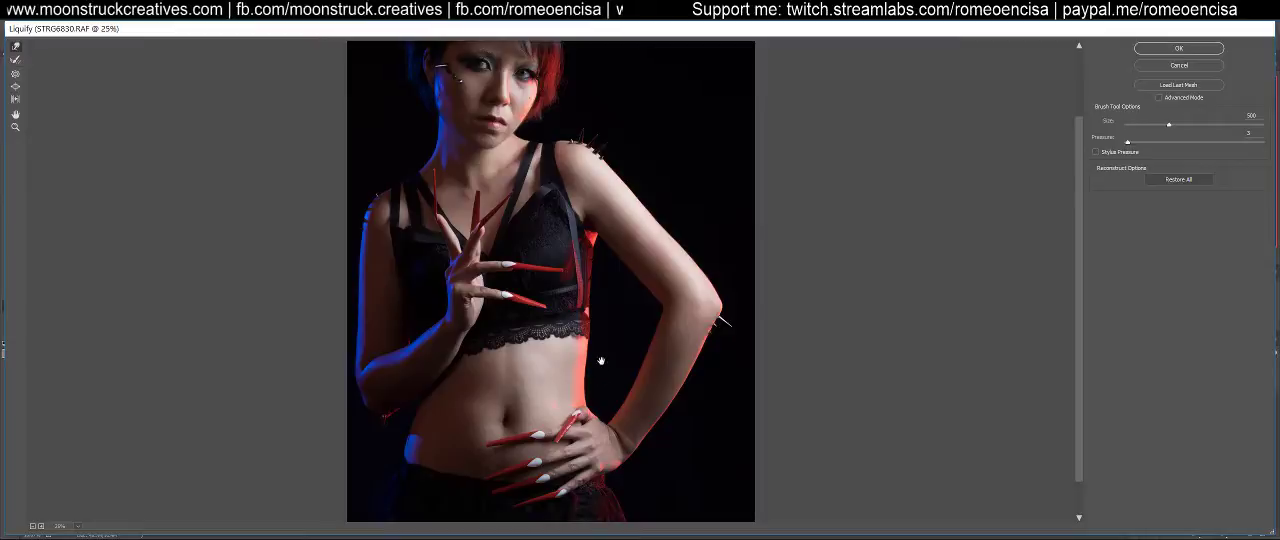
{"action": "scroll", "coordinate": [590, 340], "scroll_direction": "down", "scroll_amount": 1}
{"action": "scroll", "coordinate": [606, 345], "scroll_direction": "up", "scroll_amount": 3}
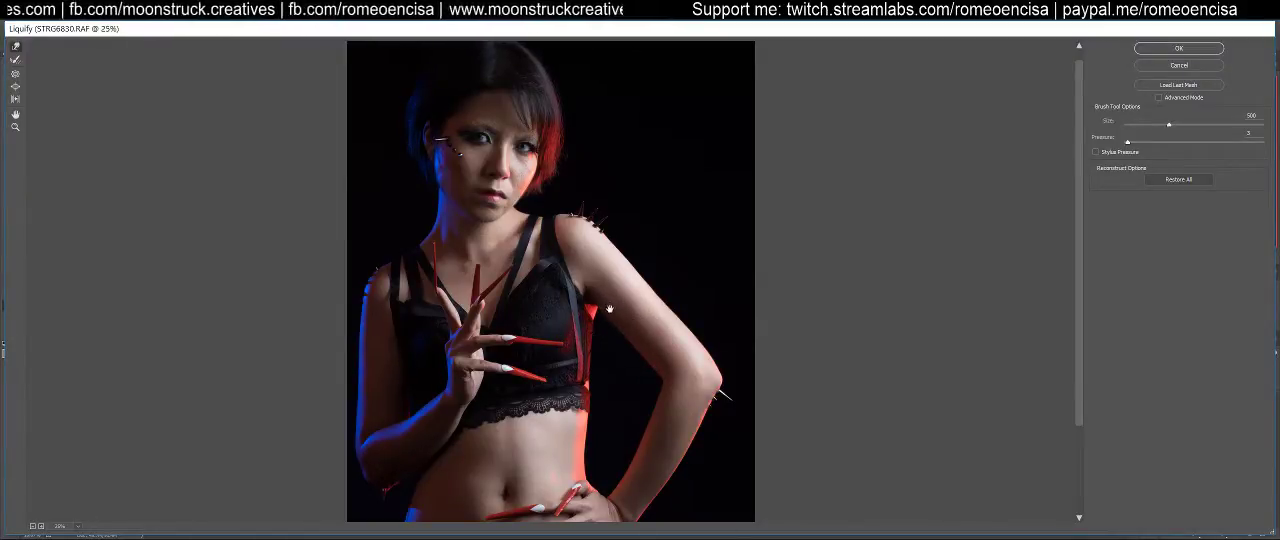
{"action": "mouse_move", "coordinate": [603, 306]}
{"action": "left_mouse_down"}
{"action": "mouse_move", "coordinate": [592, 368]}
{"action": "mouse_move", "coordinate": [592, 305]}
{"action": "left_mouse_up"}
{"action": "scroll", "coordinate": [592, 324], "scroll_direction": "down", "scroll_amount": 2}
{"action": "left_click_drag", "start_coordinate": [581, 395], "coordinate": [586, 334]}
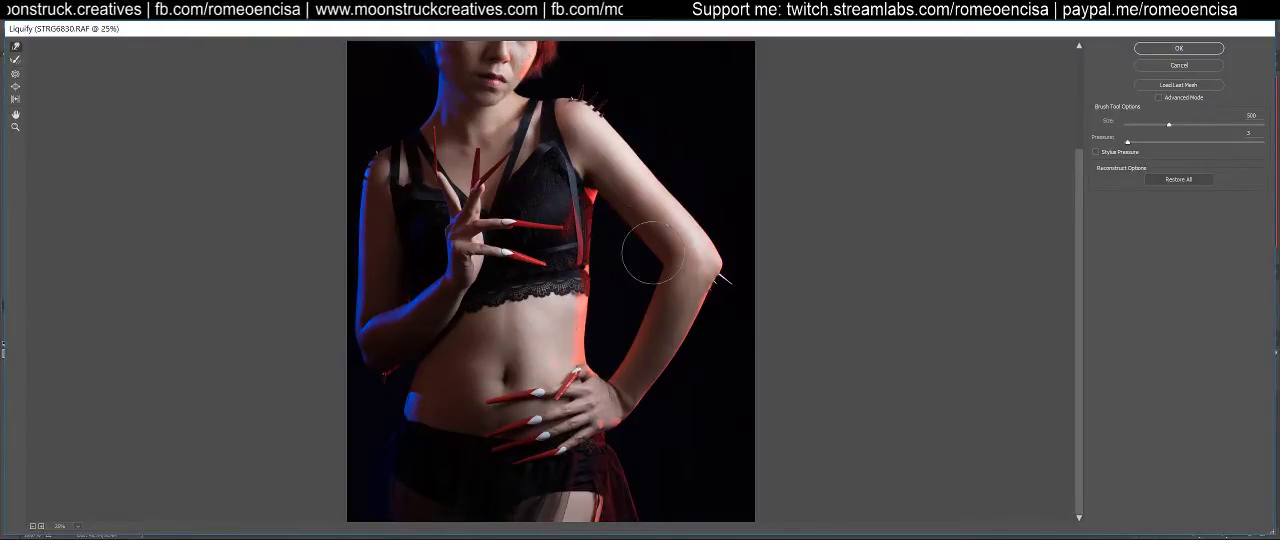
Refine the blue-lit hip edge above the waistband with Forward Warp, reducing the brush to size 150
{"action": "left_click_drag", "start_coordinate": [1078, 234], "coordinate": [1062, 155]}
{"action": "scroll", "coordinate": [645, 180], "scroll_direction": "up", "scroll_amount": 1}
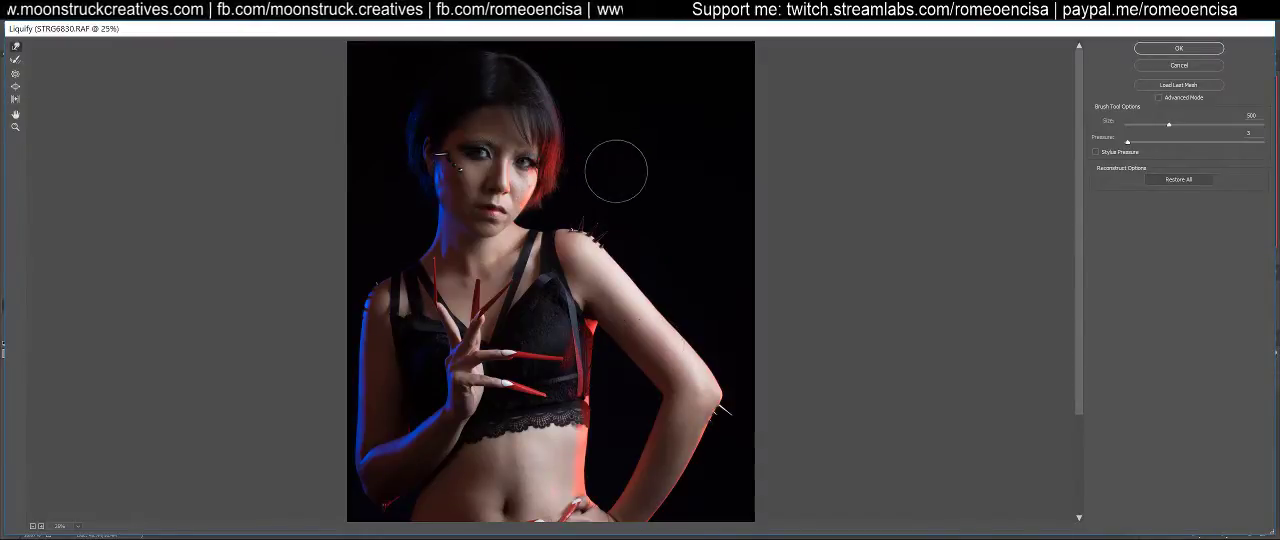
{"action": "key", "text": "space"}
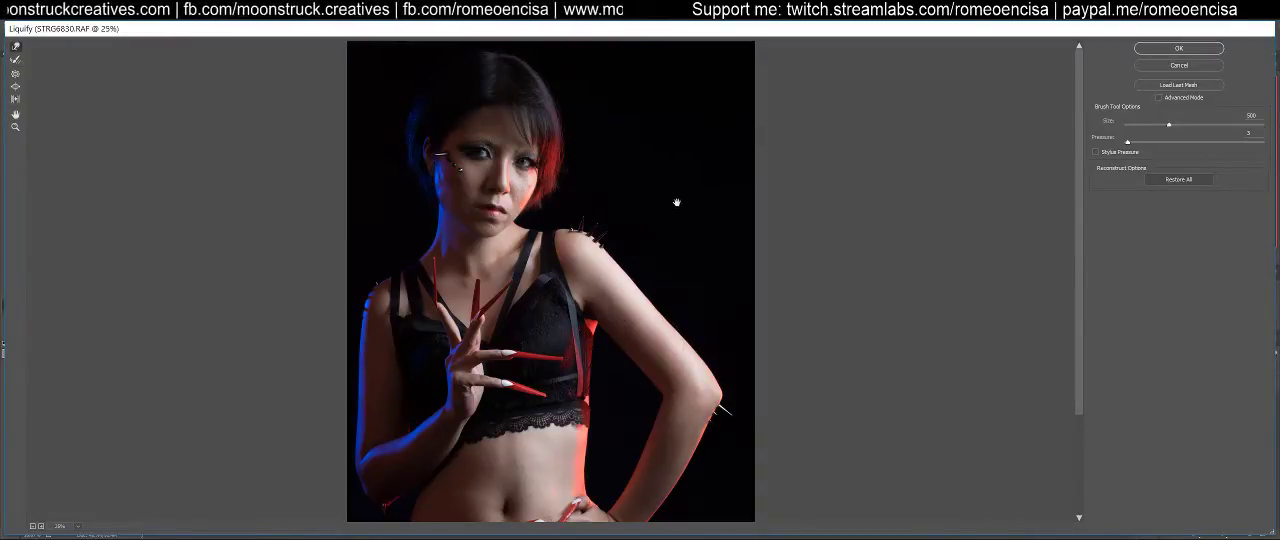
{"action": "mouse_move", "coordinate": [592, 376]}
{"action": "left_mouse_down"}
{"action": "mouse_move", "coordinate": [590, 226]}
{"action": "mouse_move", "coordinate": [588, 246]}
{"action": "left_mouse_up"}
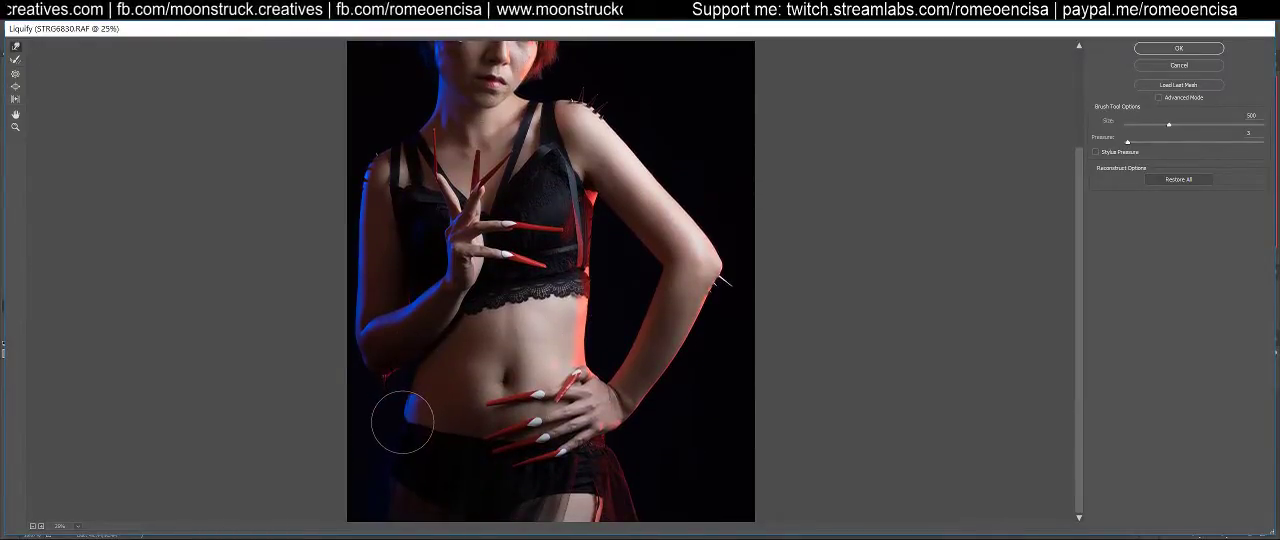
{"action": "key", "text": "ctrl+1"}
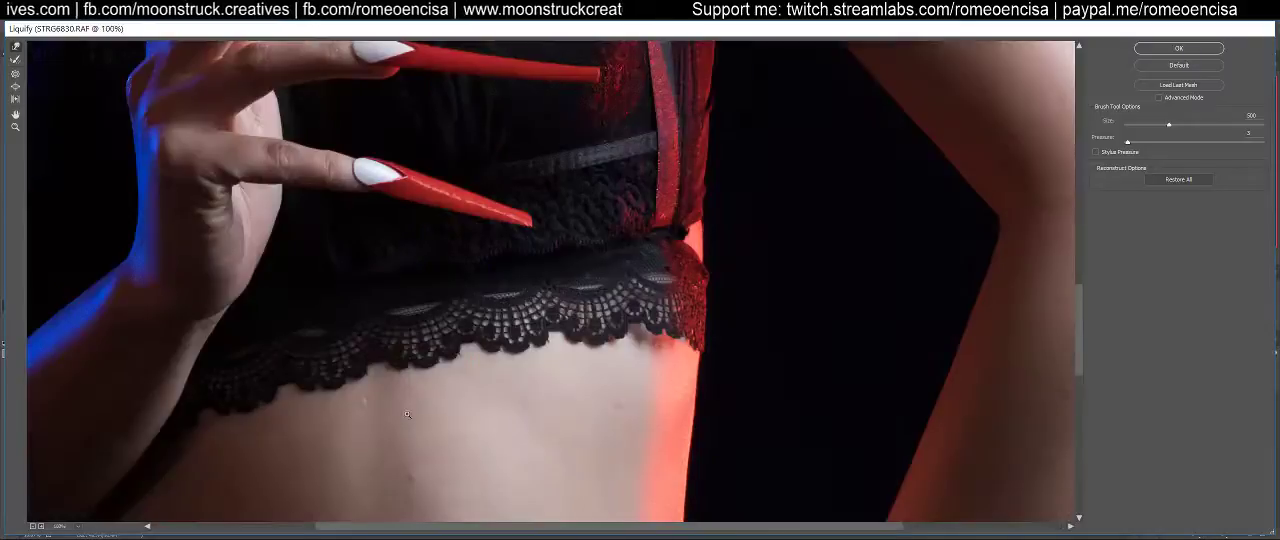
{"action": "mouse_move", "coordinate": [370, 445]}
{"action": "left_mouse_down"}
{"action": "mouse_move", "coordinate": [577, 203]}
{"action": "mouse_move", "coordinate": [540, 134]}
{"action": "mouse_move", "coordinate": [386, 449]}
{"action": "mouse_move", "coordinate": [354, 334]}
{"action": "mouse_move", "coordinate": [340, 377]}
{"action": "mouse_move", "coordinate": [339, 362]}
{"action": "mouse_move", "coordinate": [480, 363]}
{"action": "mouse_move", "coordinate": [503, 289]}
{"action": "mouse_move", "coordinate": [609, 291]}
{"action": "left_mouse_up"}
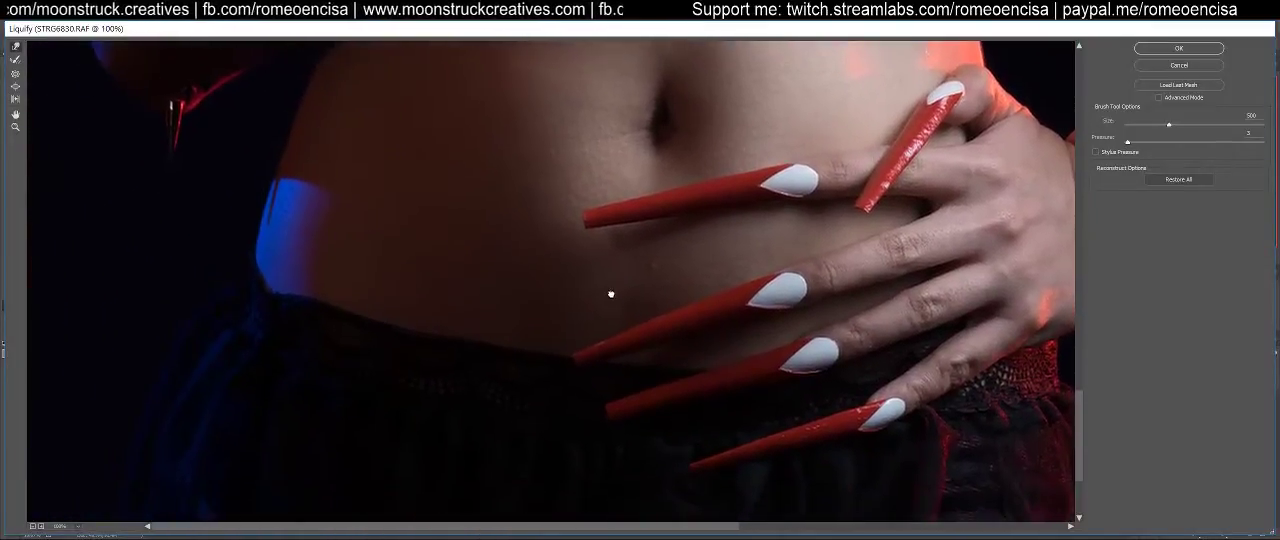
{"action": "key", "text": "bracketleft"}
{"action": "key", "text": "bracketleft"}
{"action": "key", "text": "bracketleft"}
{"action": "key", "text": "bracketleft"}
{"action": "key", "text": "bracketleft"}
{"action": "key", "text": "bracketleft"}
{"action": "key", "text": "bracketleft"}
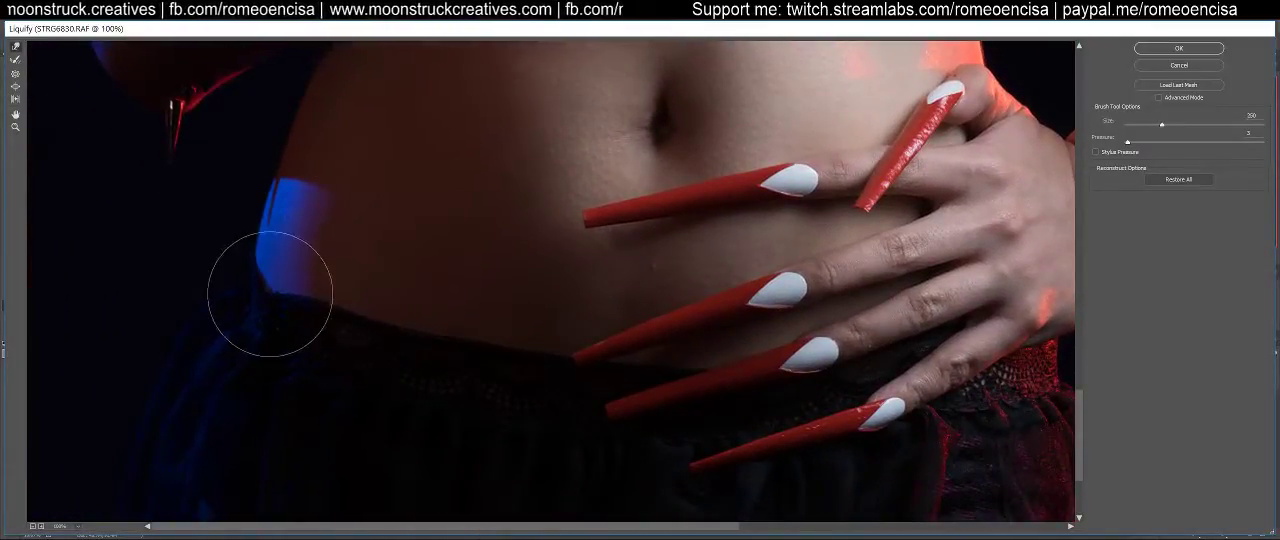
{"action": "mouse_move", "coordinate": [254, 280]}
{"action": "left_mouse_down"}
{"action": "mouse_move", "coordinate": [226, 249]}
{"action": "mouse_move", "coordinate": [216, 258]}
{"action": "mouse_move", "coordinate": [243, 286]}
{"action": "left_mouse_up"}
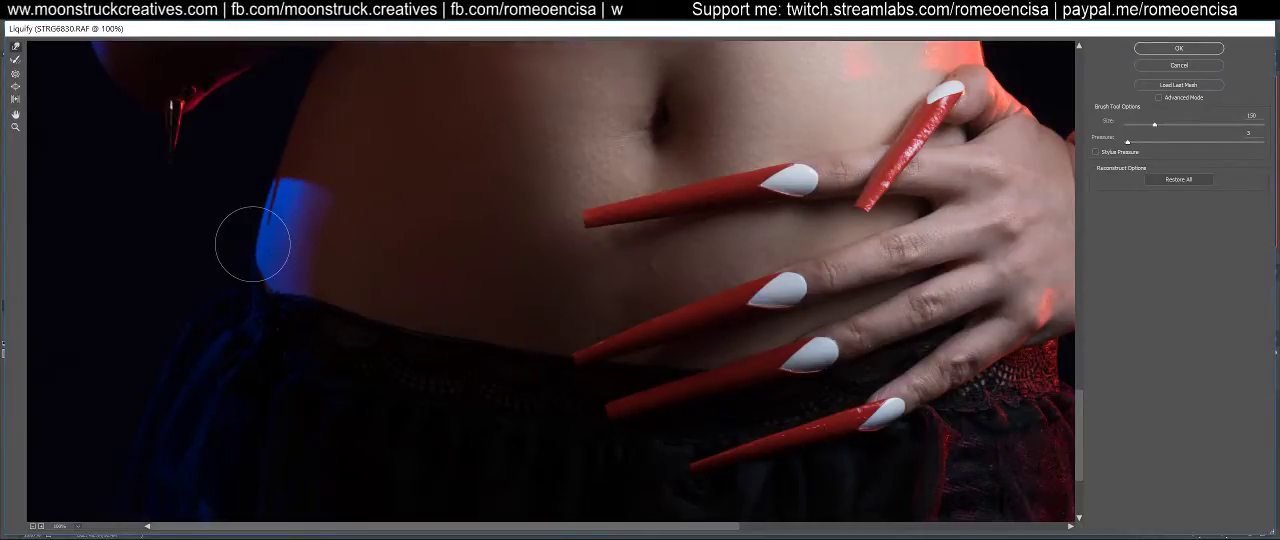
Check the contours from the midriff upward and apply the Liquify changes to the smart object copy
{"action": "left_click_drag", "start_coordinate": [534, 203], "coordinate": [463, 456]}
{"action": "left_click_drag", "start_coordinate": [598, 188], "coordinate": [654, 351]}
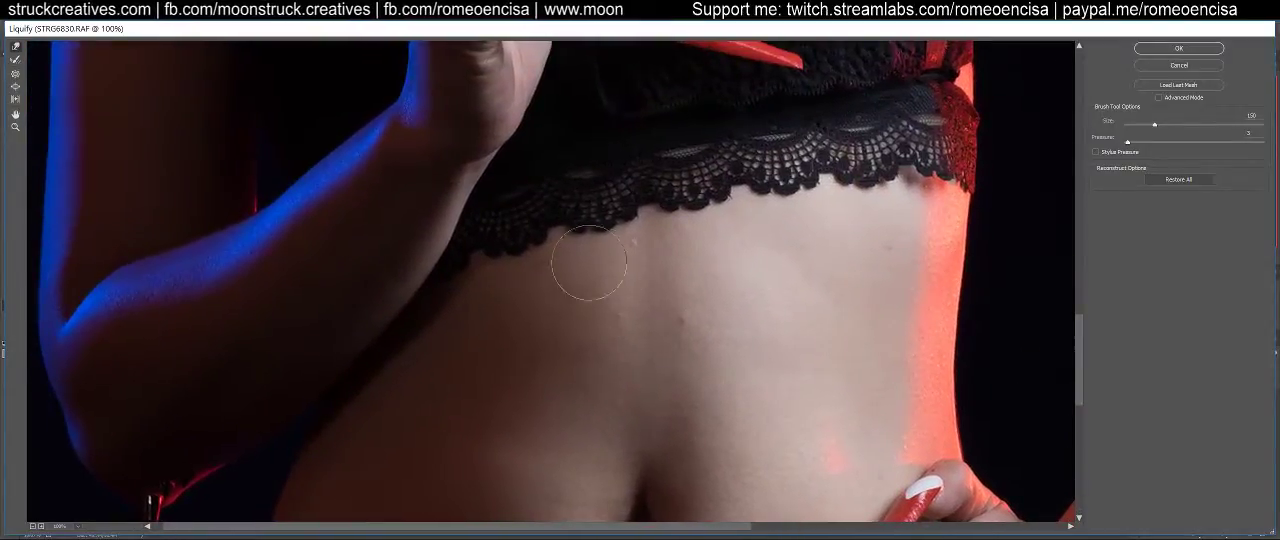
{"action": "mouse_move", "coordinate": [449, 260]}
{"action": "left_mouse_down"}
{"action": "mouse_move", "coordinate": [481, 258]}
{"action": "mouse_move", "coordinate": [637, 371]}
{"action": "mouse_move", "coordinate": [620, 232]}
{"action": "mouse_move", "coordinate": [624, 460]}
{"action": "left_mouse_up"}
{"action": "left_click_drag", "start_coordinate": [530, 272], "coordinate": [563, 467]}
{"action": "mouse_move", "coordinate": [577, 312]}
{"action": "left_mouse_down"}
{"action": "mouse_move", "coordinate": [585, 473]}
{"action": "mouse_move", "coordinate": [604, 435]}
{"action": "left_mouse_up"}
{"action": "left_click_drag", "start_coordinate": [620, 277], "coordinate": [640, 454]}
{"action": "left_click_drag", "start_coordinate": [660, 350], "coordinate": [682, 478]}
{"action": "left_click", "coordinate": [1165, 49]}
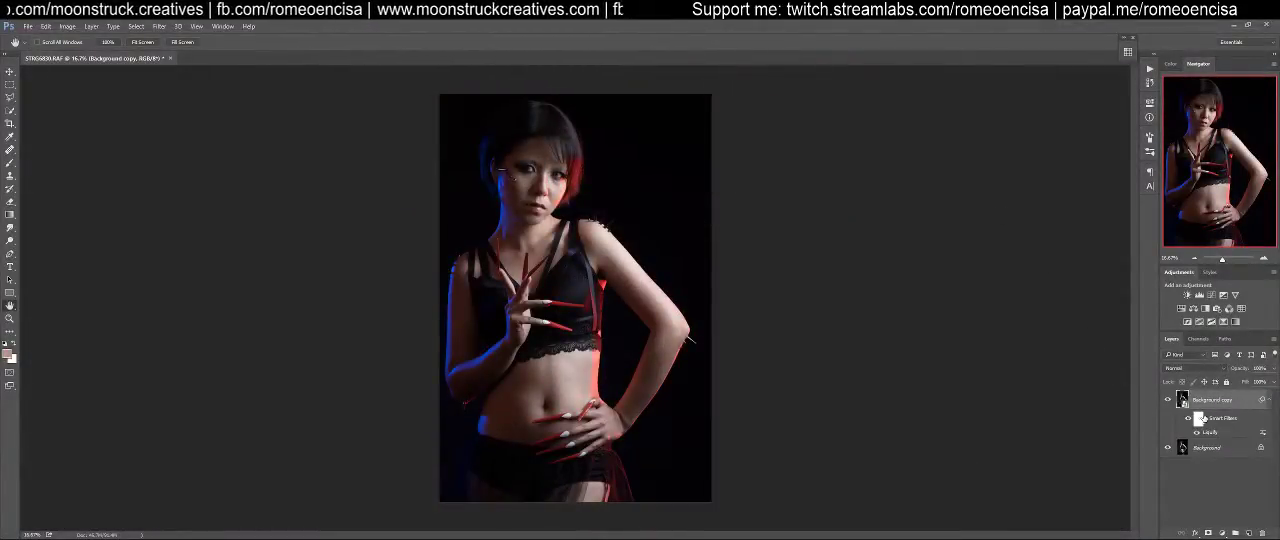
Compare the portrait before and after warping by toggling the Background copy layer's visibility, leaving the layer shown
{"action": "left_click", "coordinate": [1270, 401]}
{"action": "left_click", "coordinate": [1270, 401]}
{"action": "left_click", "coordinate": [1169, 400]}
{"action": "left_click", "coordinate": [1169, 400]}
{"action": "left_click", "coordinate": [1169, 400]}
{"action": "left_click", "coordinate": [1169, 400]}
{"action": "left_click", "coordinate": [1170, 401]}
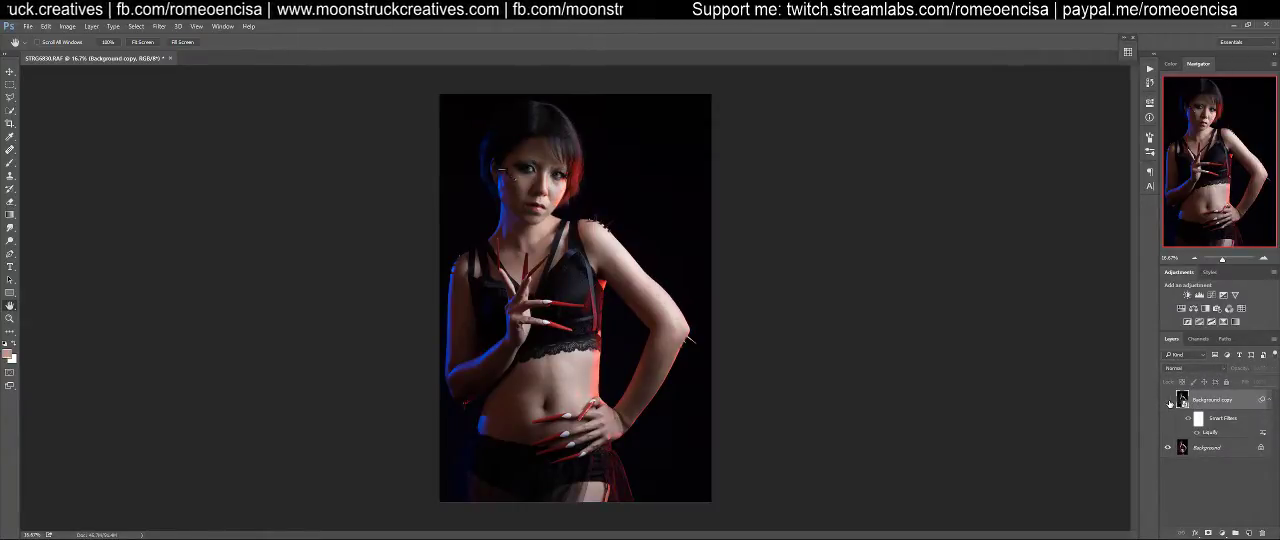
{"action": "left_click", "coordinate": [1170, 401]}
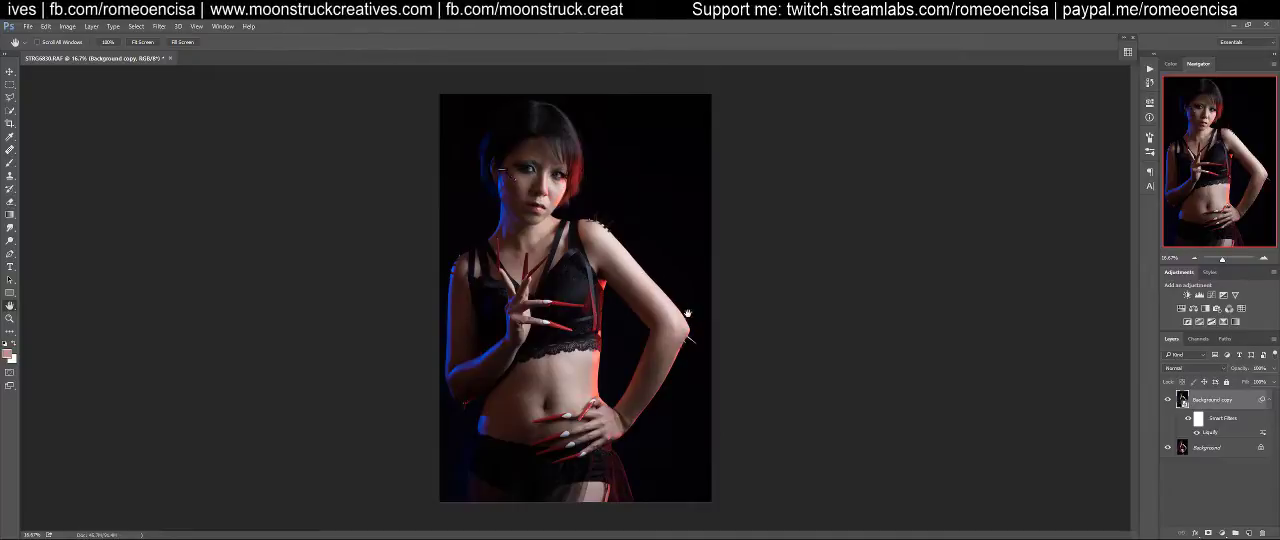
{"action": "left_click", "coordinate": [1167, 401]}
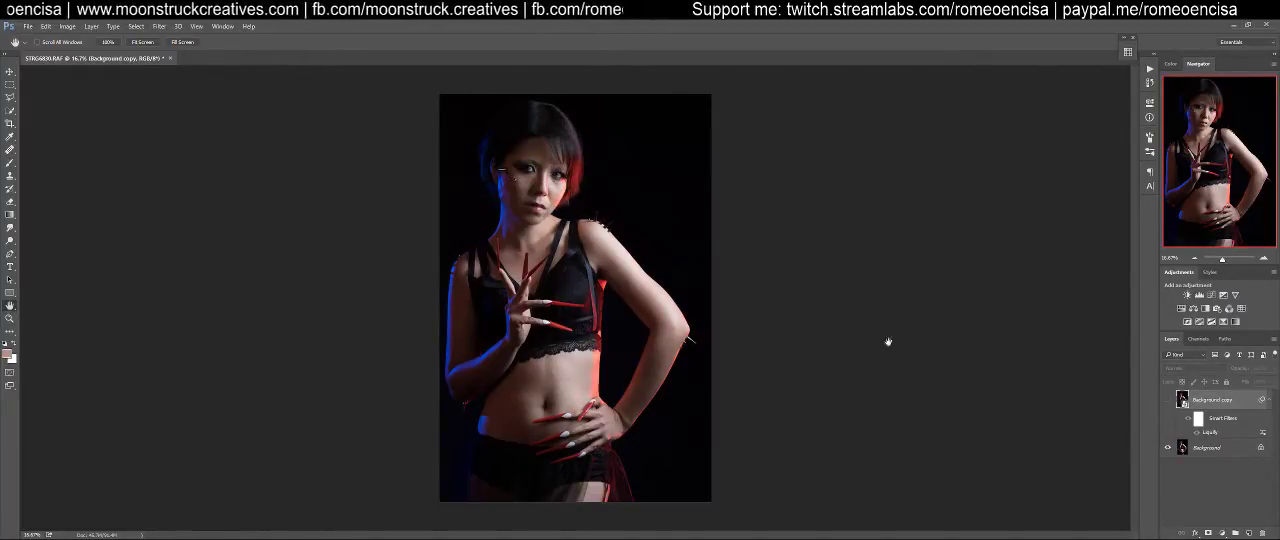
{"action": "left_click", "coordinate": [1167, 401]}
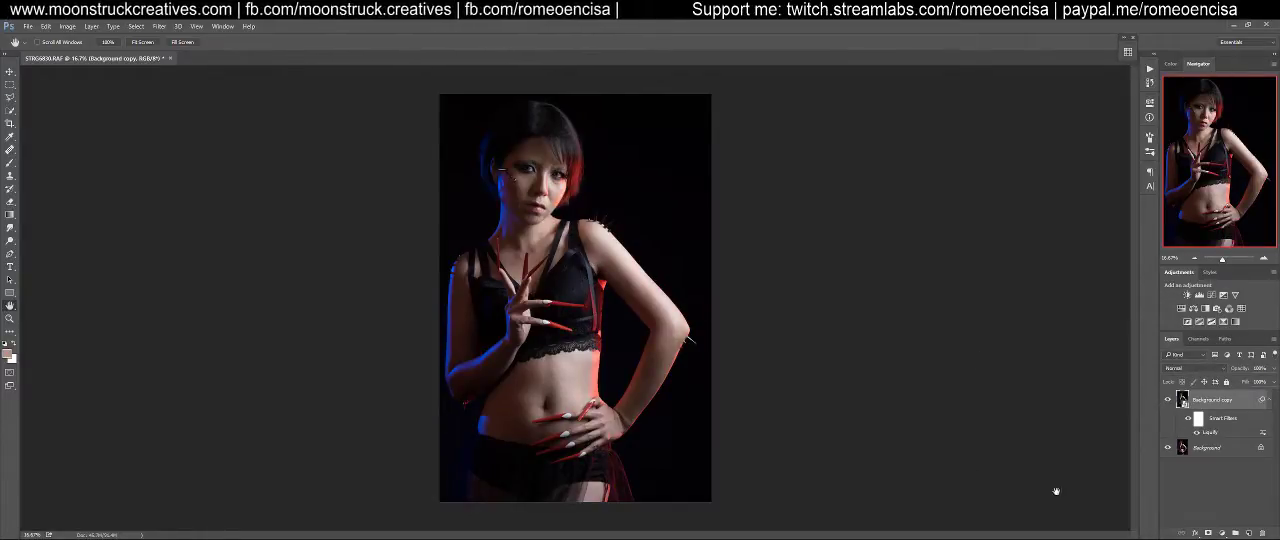
{"action": "left_click", "coordinate": [1167, 401]}
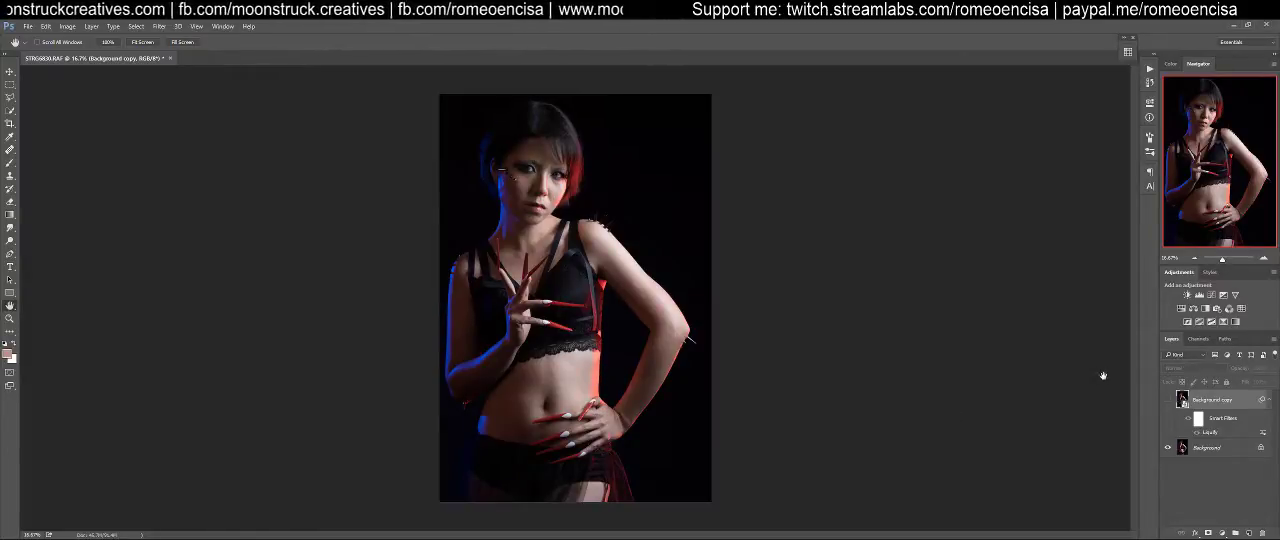
{"action": "left_click", "coordinate": [1167, 400]}
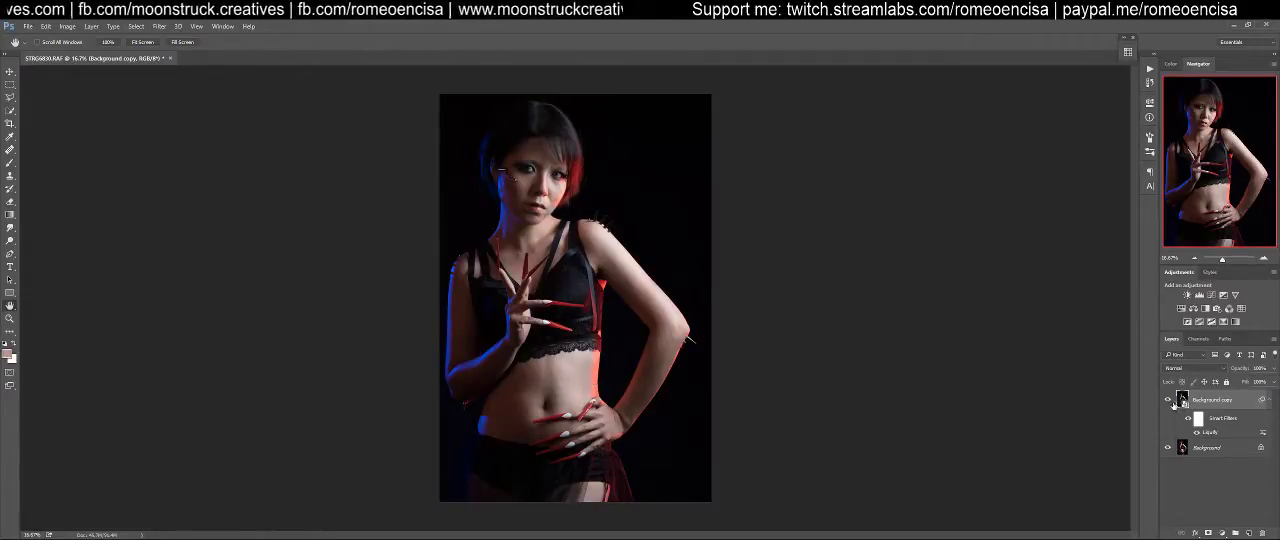
Collapse the smart filter list and run the Start Layers action to build the retouching layers above the portrait
{"action": "left_click", "coordinate": [1269, 400]}
{"action": "left_click", "coordinate": [1149, 69]}
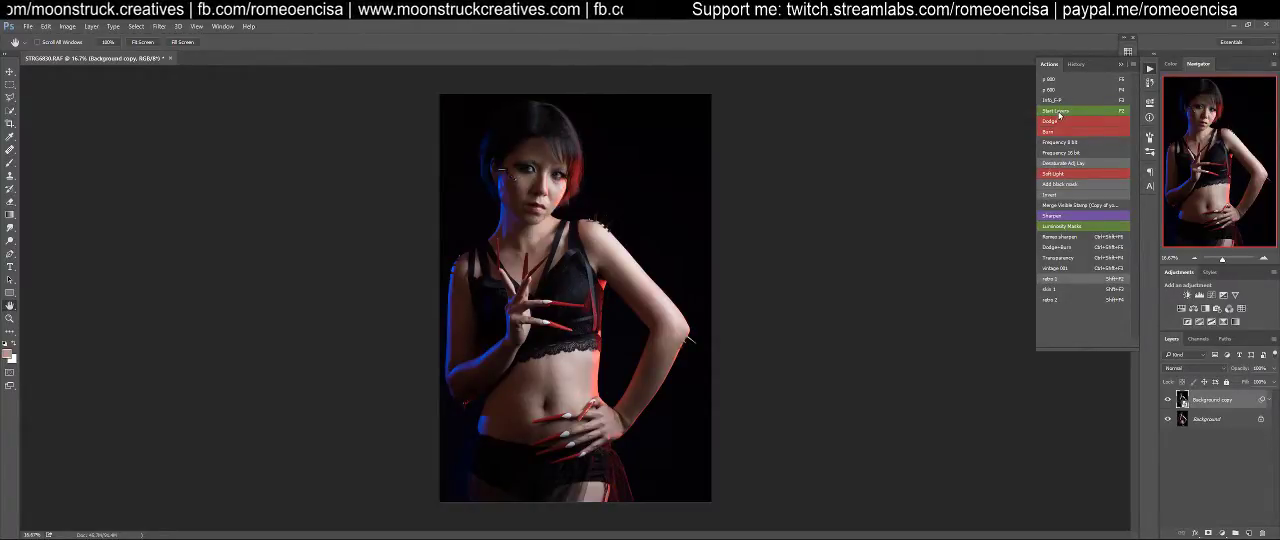
{"action": "left_click", "coordinate": [972, 47]}
{"action": "key", "text": "F2"}
Review the Cleaning, Clone and Color layers, including the Color layer's blend mode
{"action": "left_click", "coordinate": [1203, 480]}
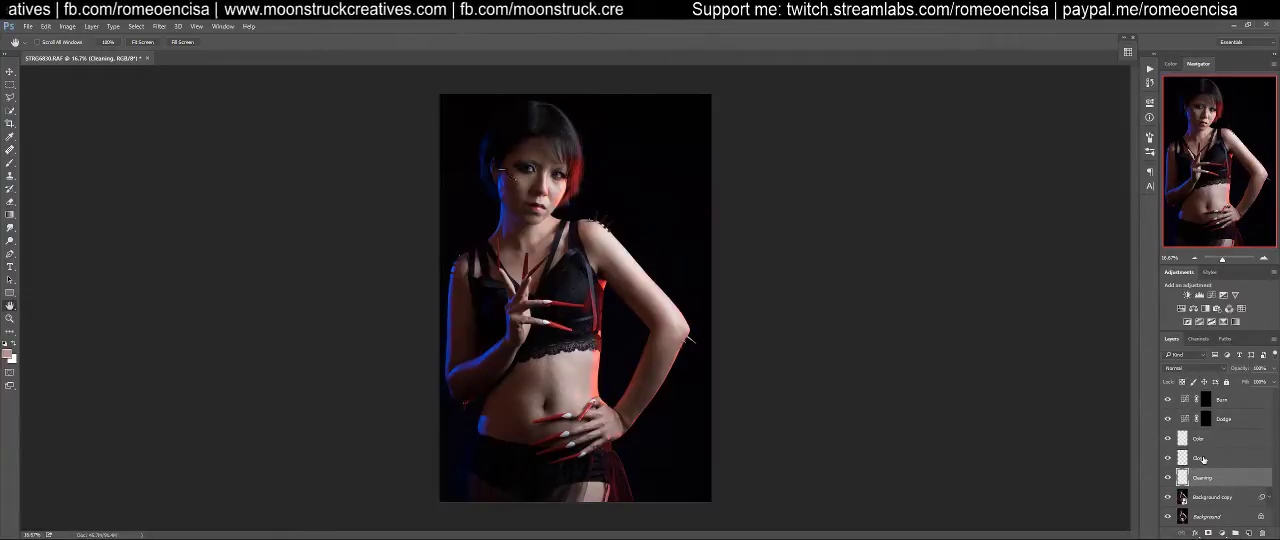
{"action": "left_click", "coordinate": [1203, 459]}
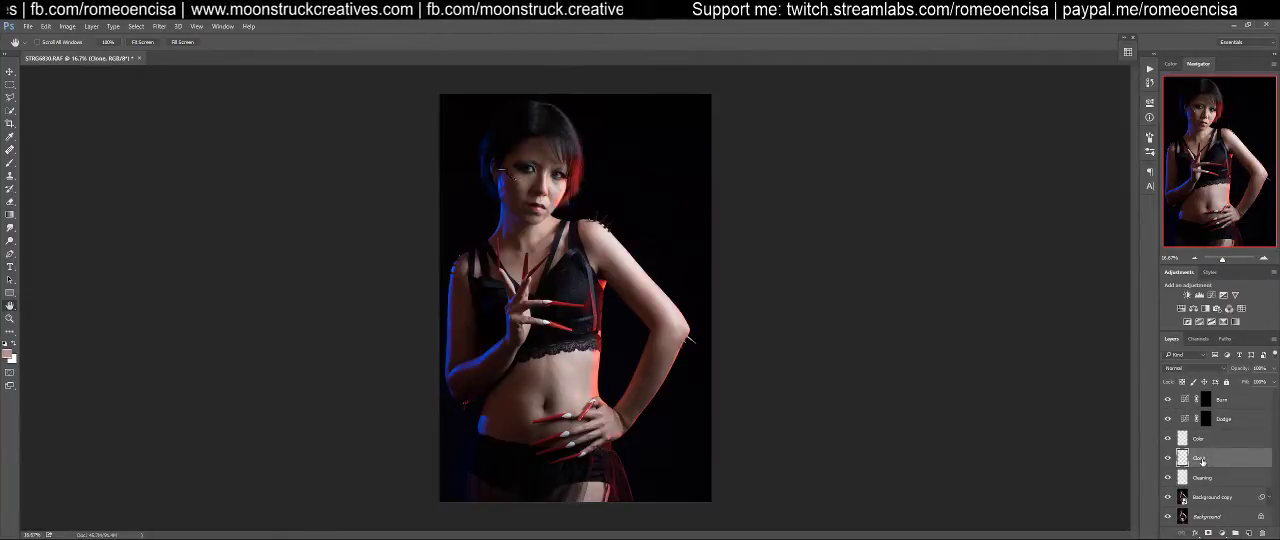
{"action": "left_click", "coordinate": [1199, 446]}
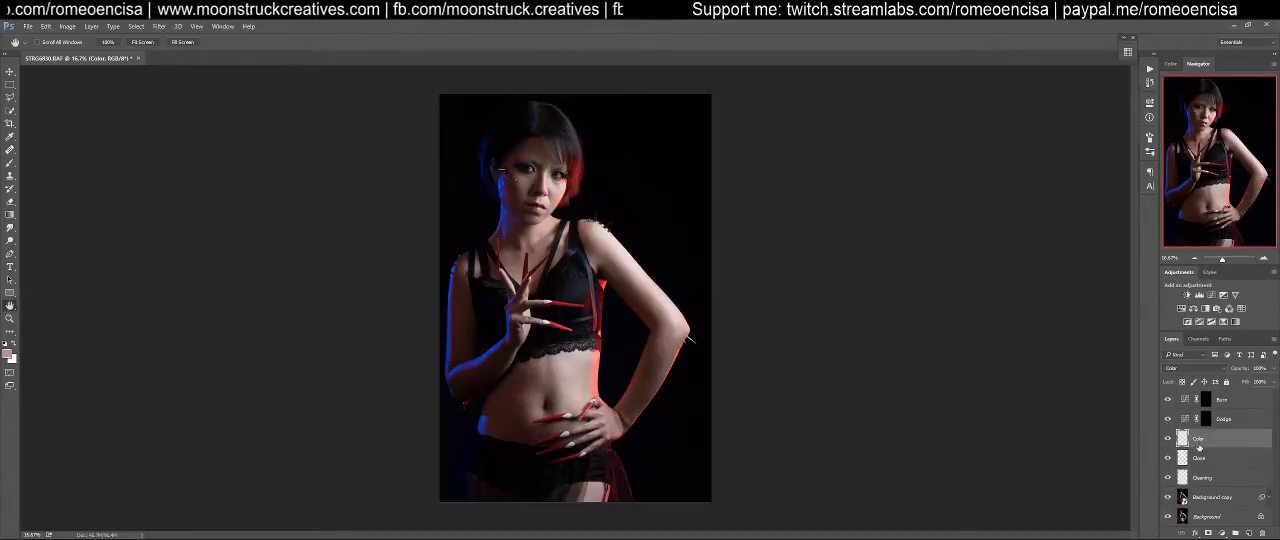
{"action": "left_click", "coordinate": [1219, 369]}
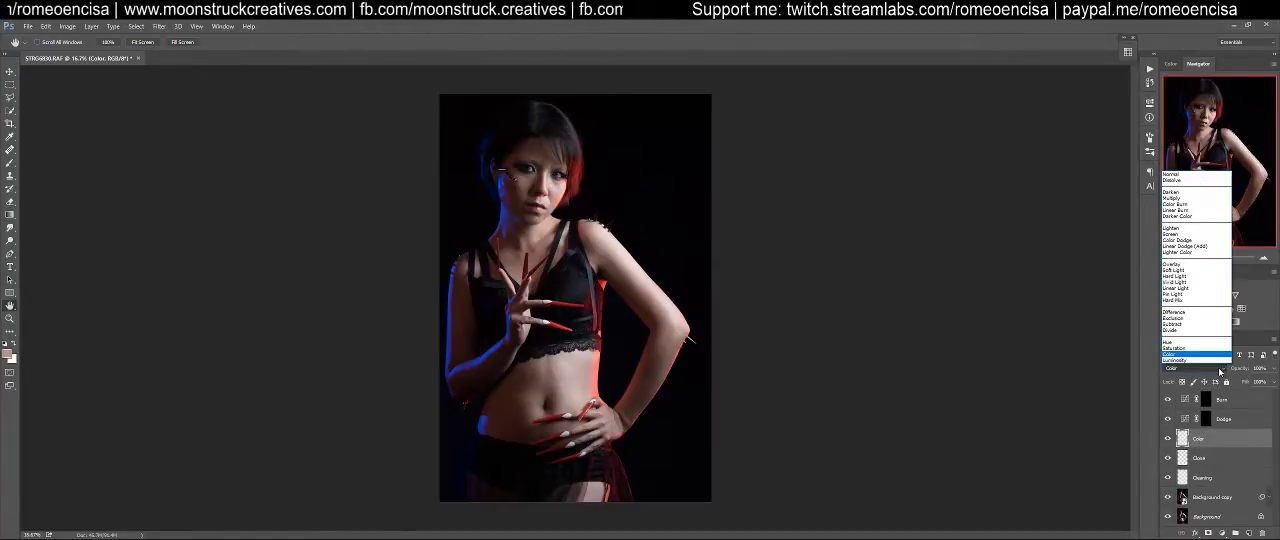
{"action": "left_click", "coordinate": [1219, 371]}
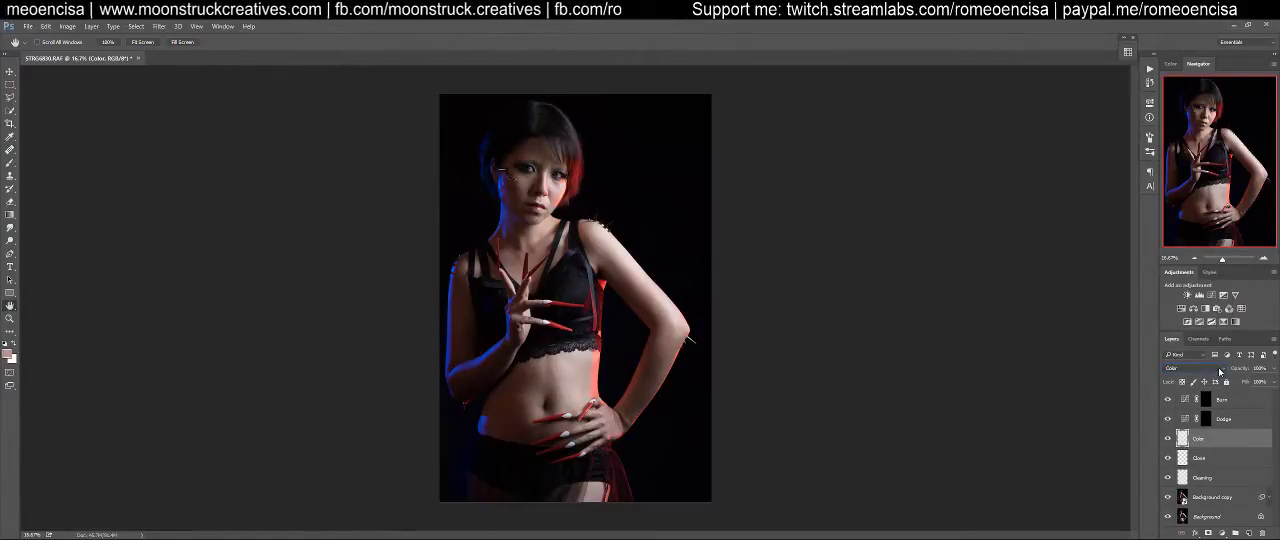
{"action": "left_click", "coordinate": [1213, 459]}
{"action": "left_click", "coordinate": [1212, 478]}
{"action": "left_click", "coordinate": [1209, 457]}
{"action": "left_click", "coordinate": [1207, 438]}
Examine the curves and layer masks of the Dodge and Burn adjustment layers
{"action": "left_click", "coordinate": [1231, 424]}
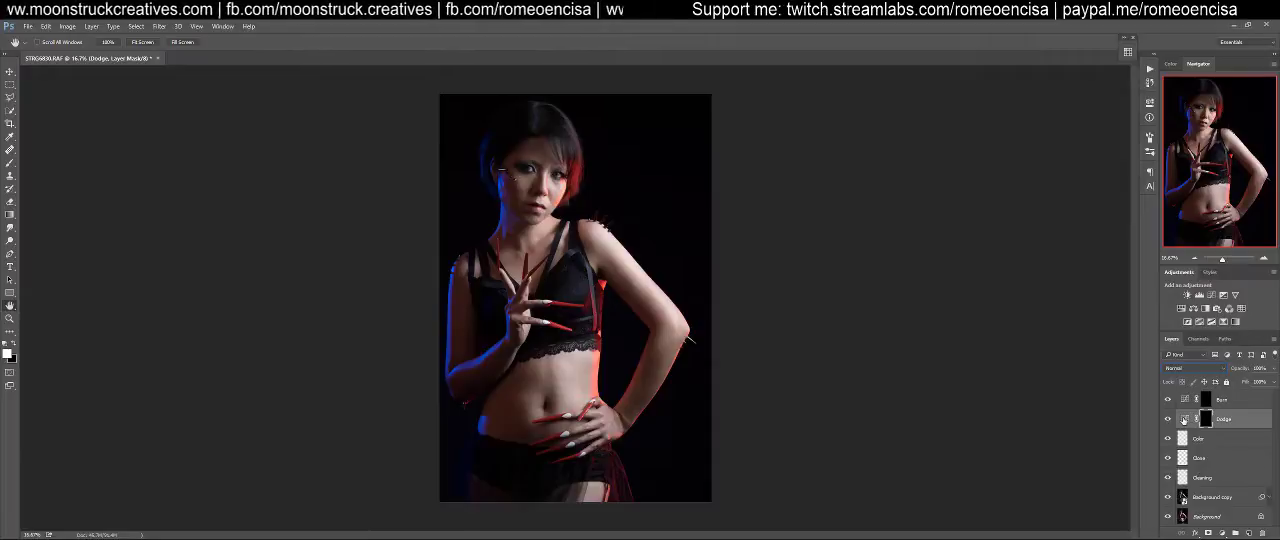
{"action": "left_click", "coordinate": [1185, 419]}
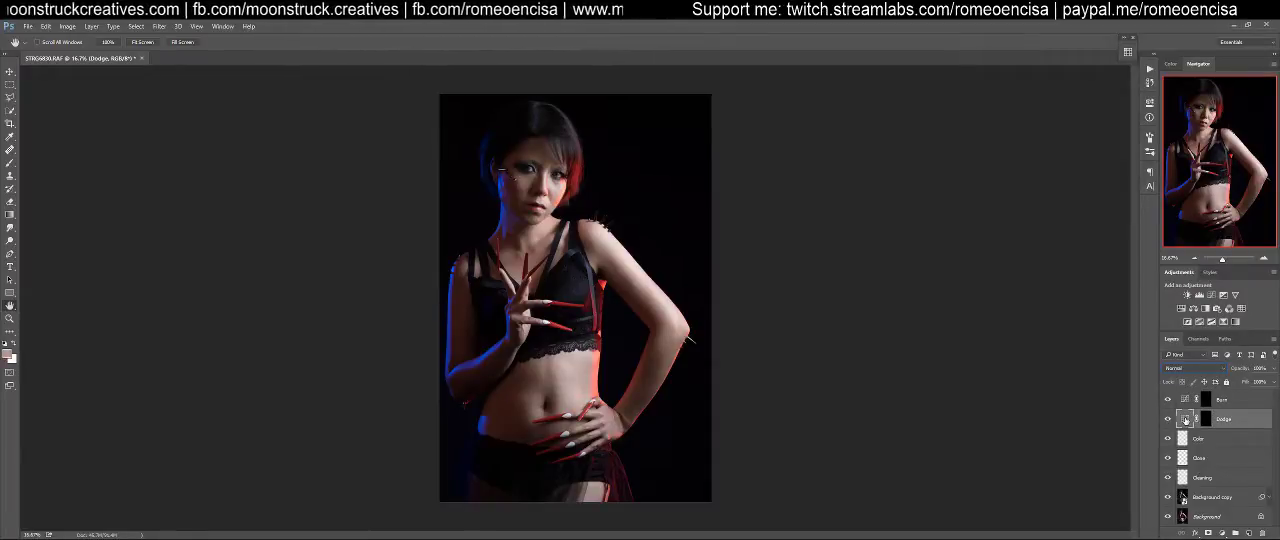
{"action": "double_click", "coordinate": [1185, 419]}
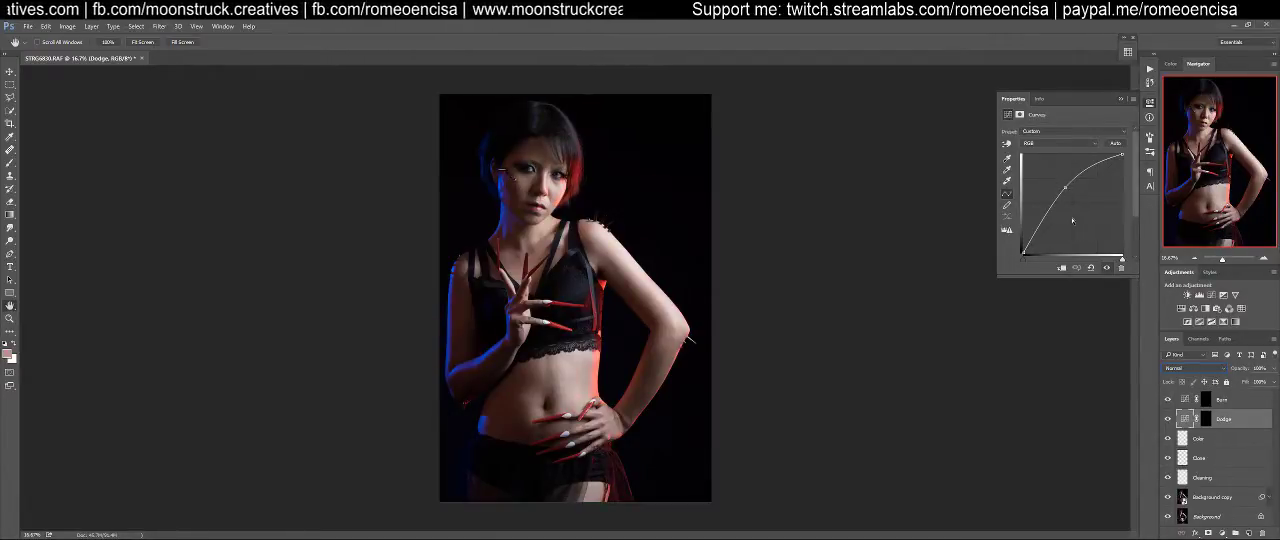
{"action": "left_click", "coordinate": [1185, 400]}
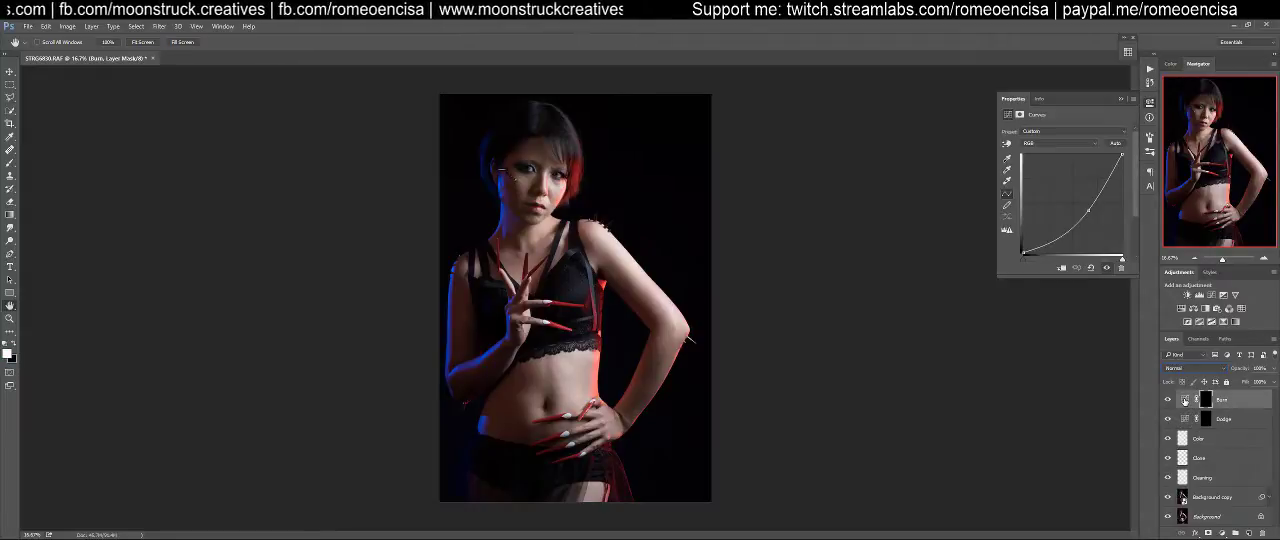
{"action": "left_click", "coordinate": [1149, 117]}
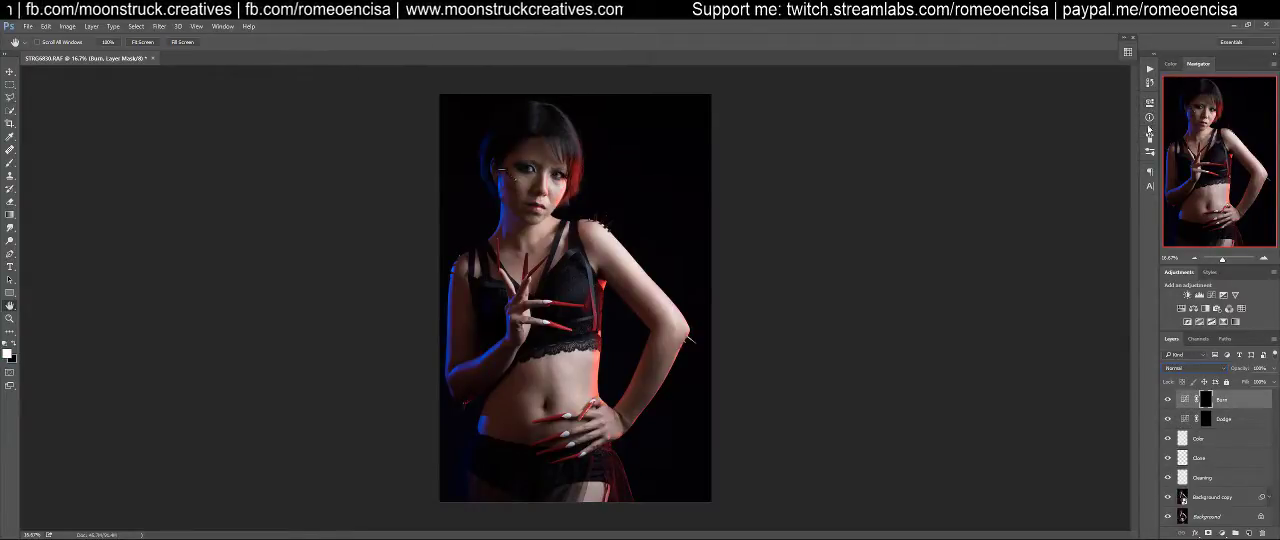
{"action": "left_click", "coordinate": [1206, 420]}
{"action": "left_click", "coordinate": [1206, 402]}
{"action": "left_click", "coordinate": [1206, 420]}
{"action": "left_click", "coordinate": [1206, 403]}
{"action": "left_click", "coordinate": [1205, 420]}
Select the Cleaning layer and activate the Healing Brush tool for skin cleanup
{"action": "left_click", "coordinate": [1205, 479]}
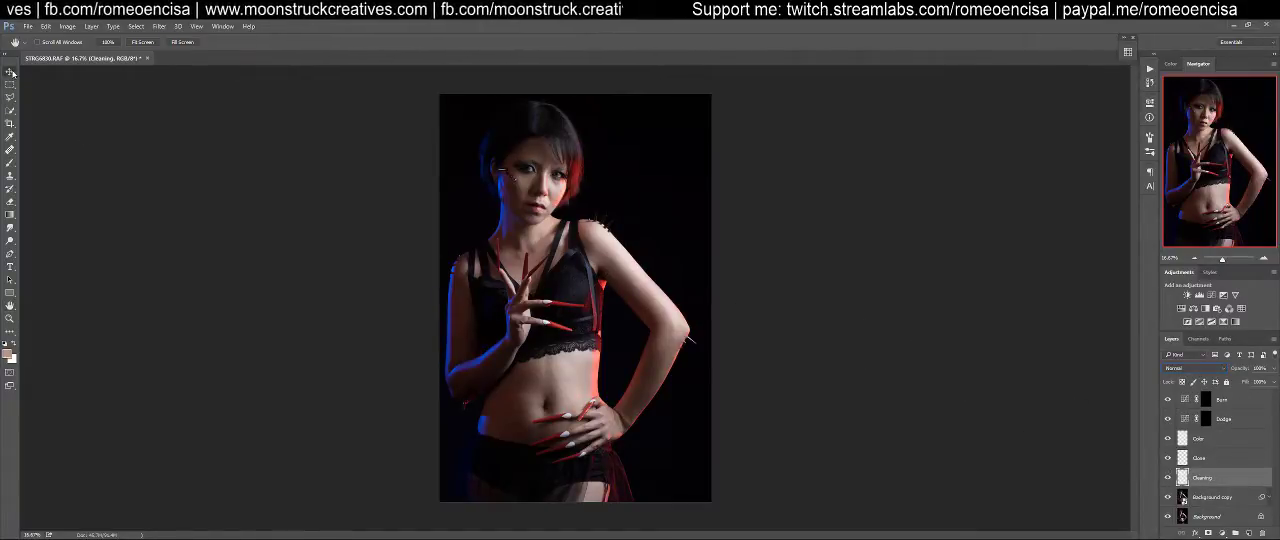
{"action": "left_click", "coordinate": [1199, 369]}
{"action": "left_click", "coordinate": [1198, 370]}
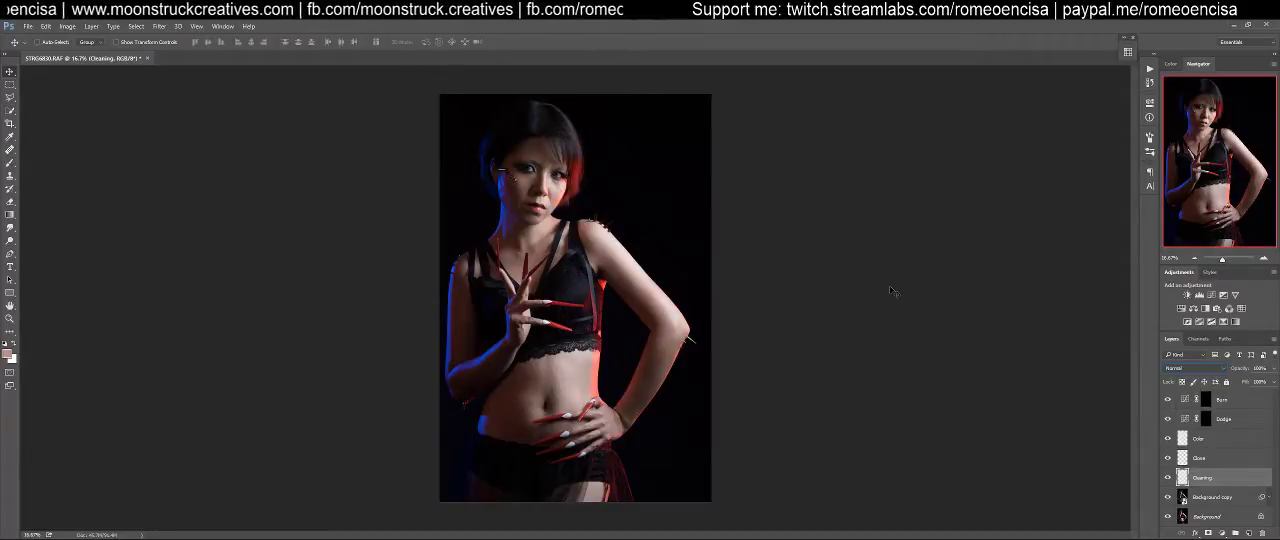
{"action": "left_click", "coordinate": [10, 85]}
{"action": "left_click", "coordinate": [10, 98]}
{"action": "left_click", "coordinate": [10, 73]}
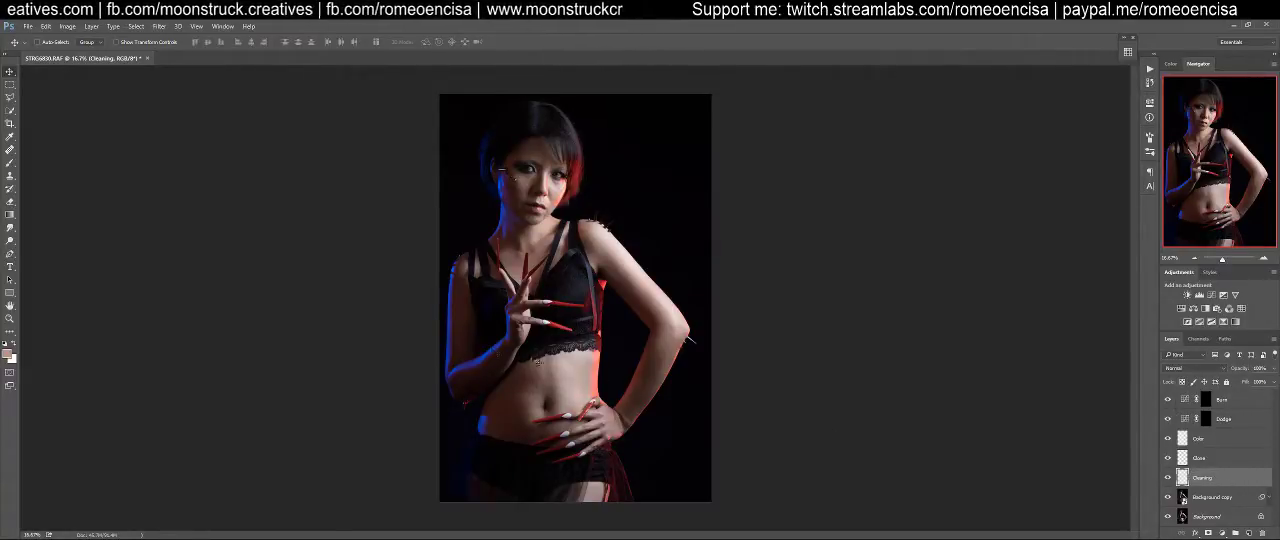
{"action": "left_click_drag", "start_coordinate": [10, 150], "coordinate": [42, 157]}
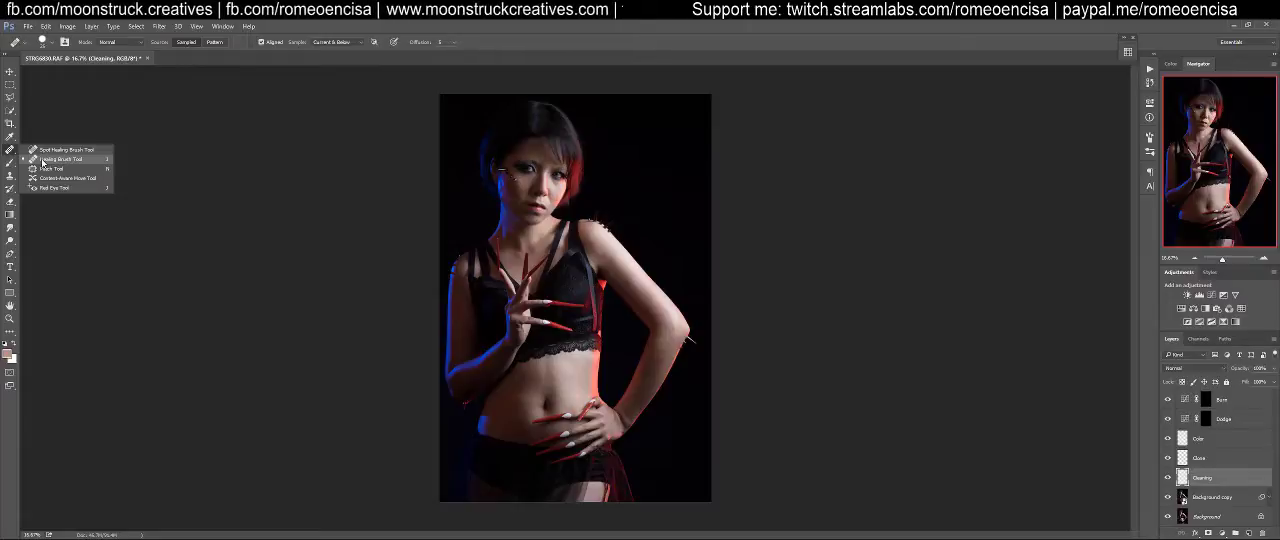
{"action": "left_click", "coordinate": [45, 159]}
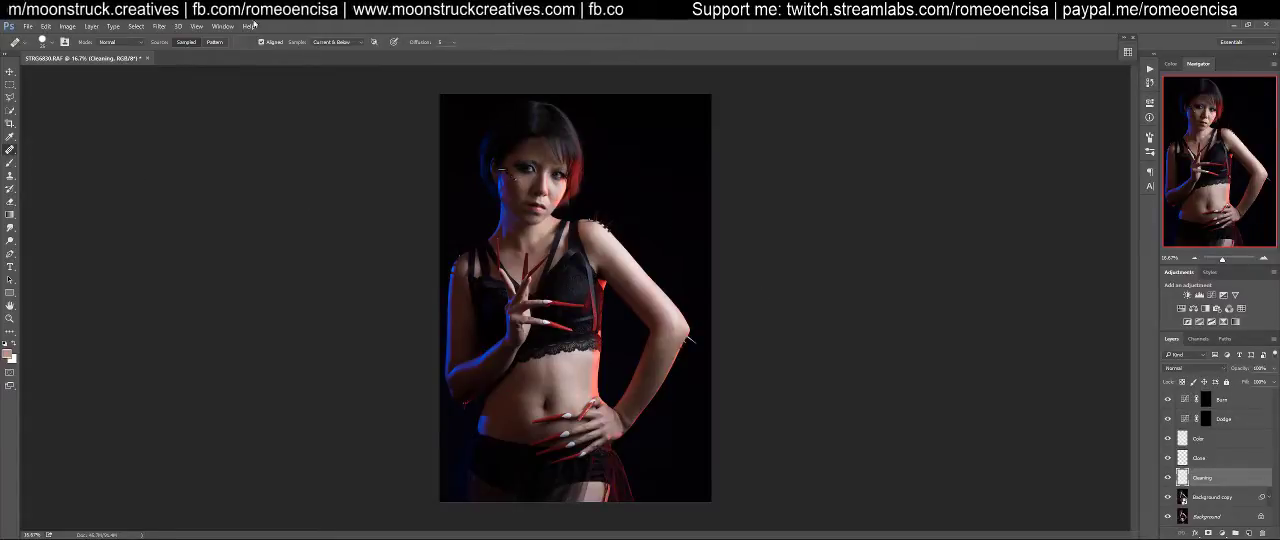
Check that the Healing Brush's sample source is Current & Below
{"action": "left_click", "coordinate": [329, 46]}
{"action": "left_click", "coordinate": [329, 46]}
{"action": "left_click", "coordinate": [329, 46]}
{"action": "left_click", "coordinate": [329, 46]}
{"action": "left_click", "coordinate": [329, 46]}
{"action": "left_click", "coordinate": [329, 45]}
{"action": "left_click", "coordinate": [329, 45]}
{"action": "left_click", "coordinate": [329, 45]}
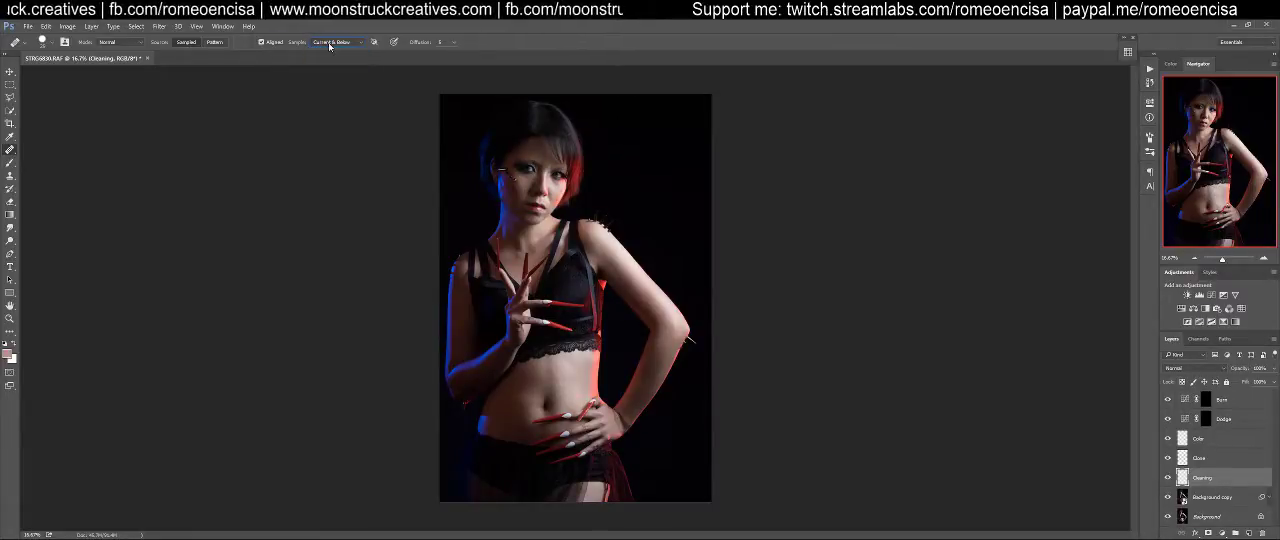
{"action": "left_click", "coordinate": [790, 394]}
{"action": "left_click", "coordinate": [640, 219]}
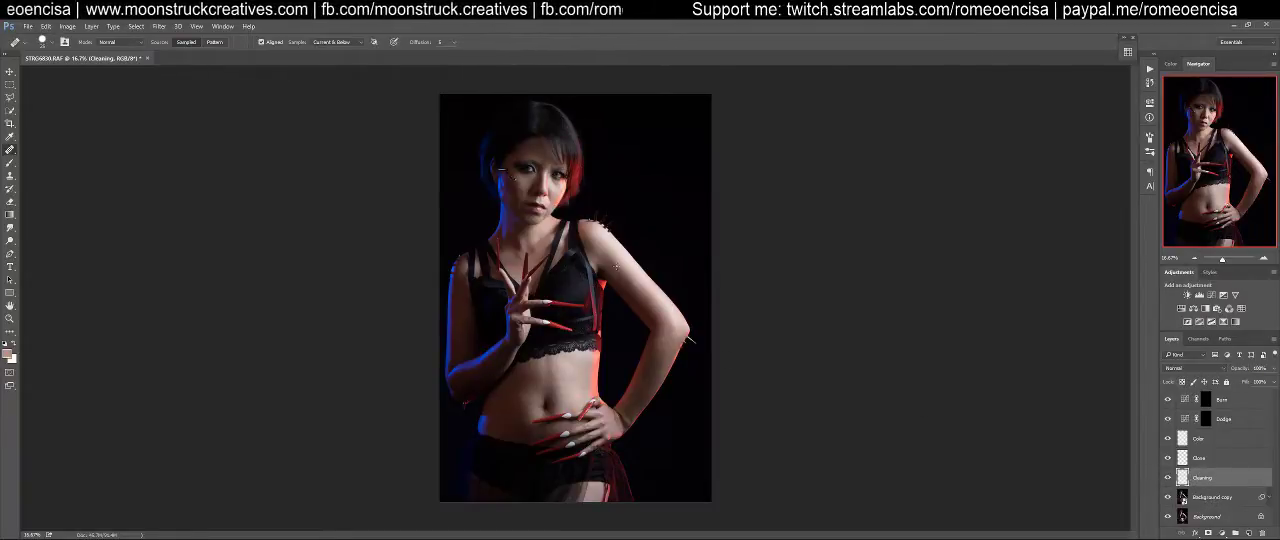
Zoom to 100% and heal the blemishes and uneven spots on the upper arm below the spiked shoulder
{"action": "key", "text": "ctrl+1"}
{"action": "left_click_drag", "start_coordinate": [535, 264], "coordinate": [666, 336]}
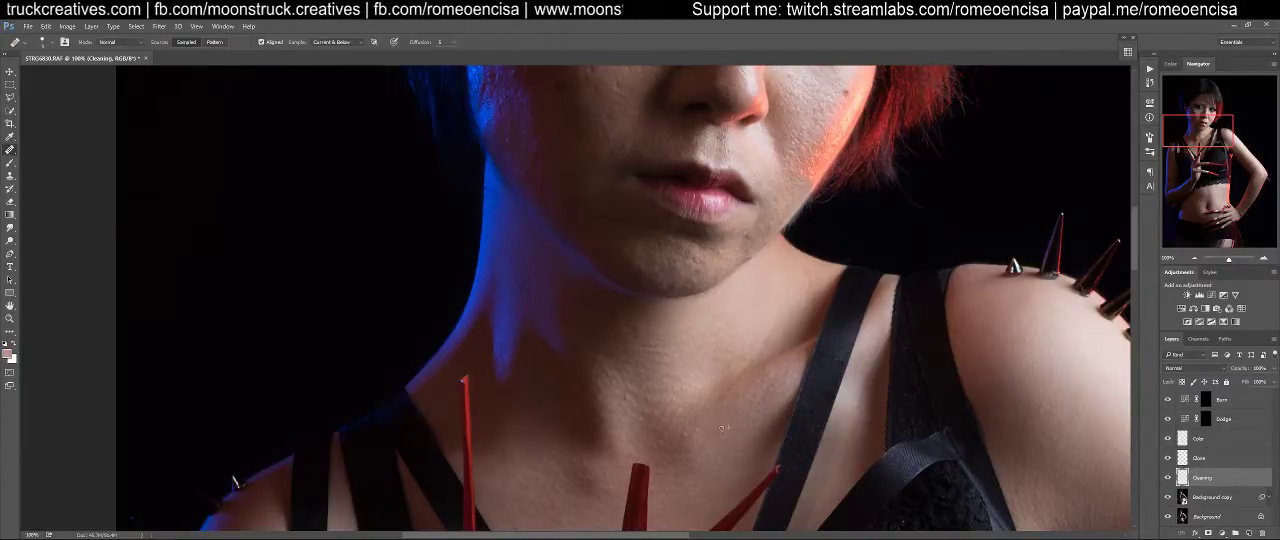
{"action": "left_click_drag", "start_coordinate": [683, 385], "coordinate": [689, 426]}
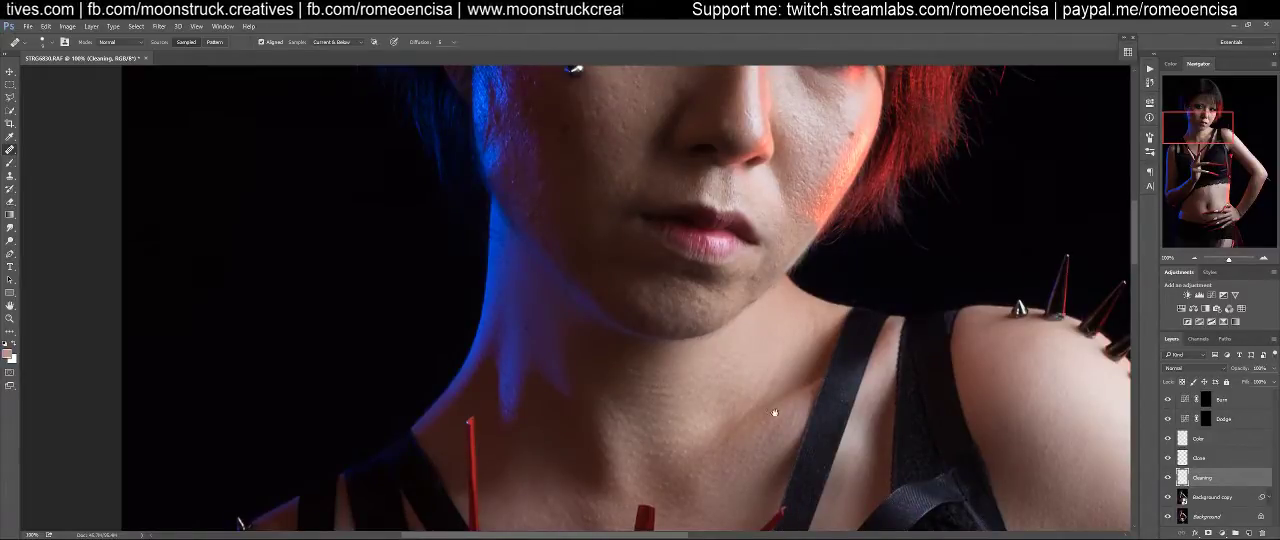
{"action": "left_click_drag", "start_coordinate": [771, 414], "coordinate": [401, 358]}
{"action": "left_click_drag", "start_coordinate": [749, 443], "coordinate": [633, 189]}
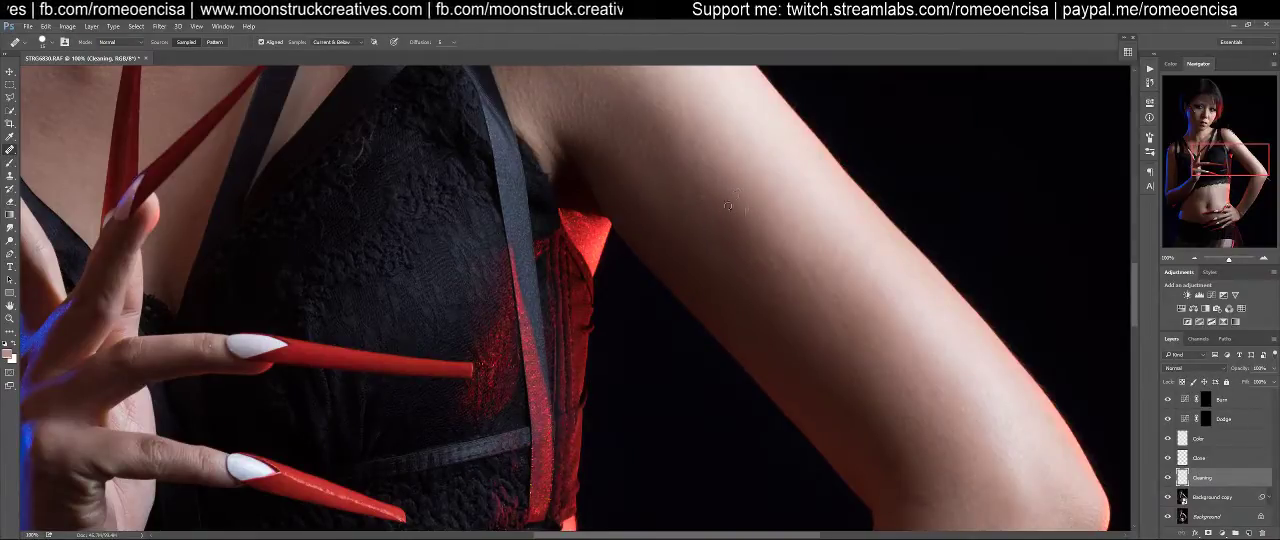
{"action": "left_click_drag", "start_coordinate": [801, 300], "coordinate": [743, 191]}
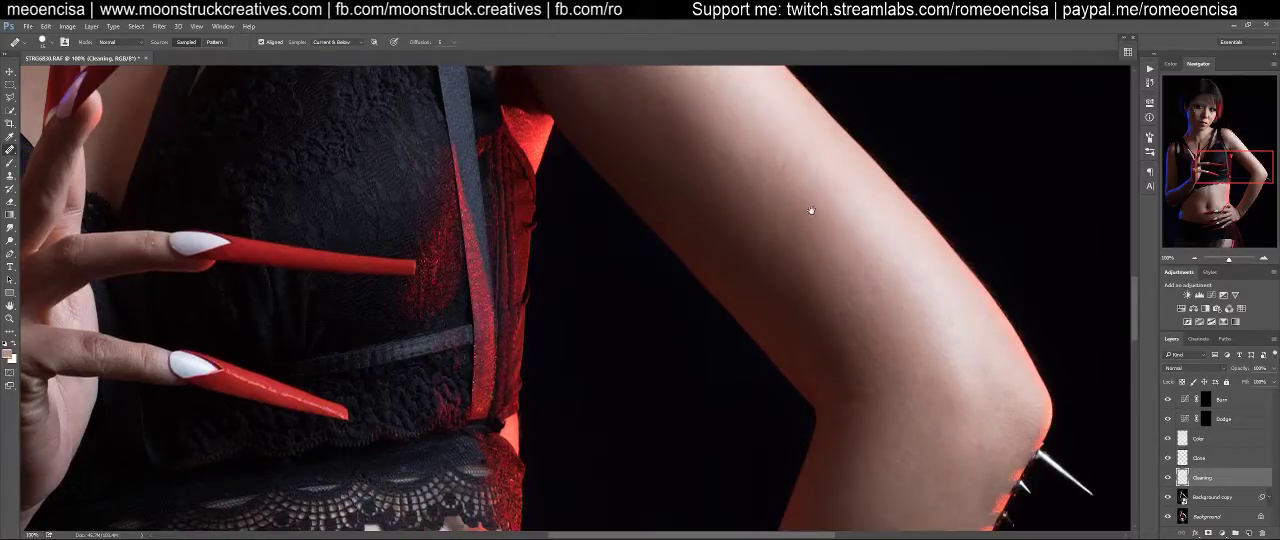
{"action": "left_click_drag", "start_coordinate": [811, 202], "coordinate": [829, 306]}
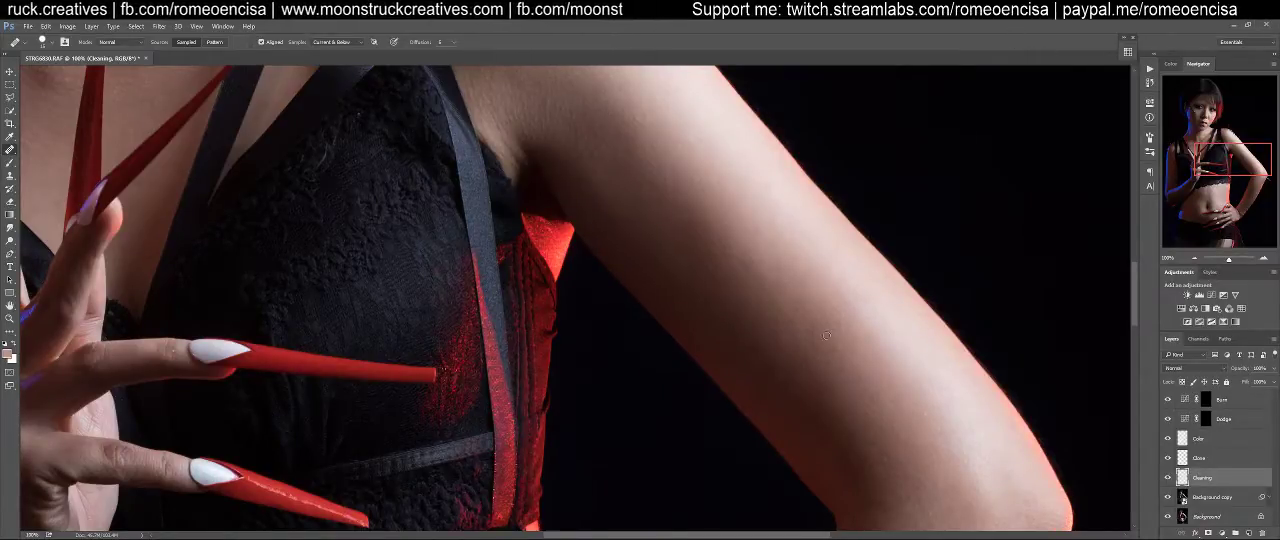
Heal the small marks around the bent elbow and down the forearm of the same arm
{"action": "left_click_drag", "start_coordinate": [949, 429], "coordinate": [895, 214]}
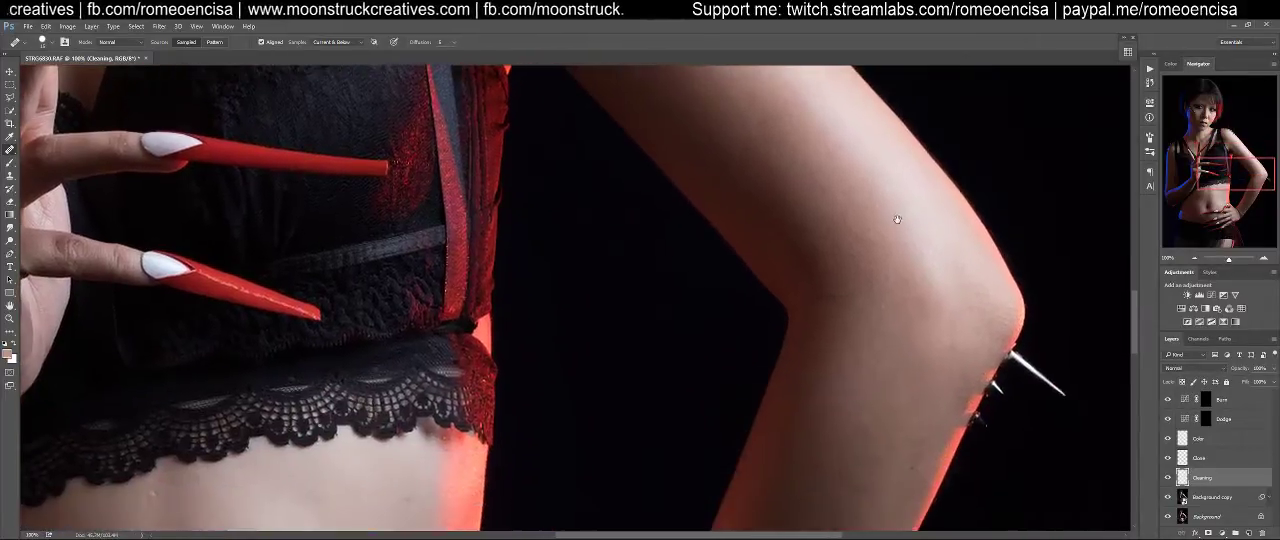
{"action": "left_click_drag", "start_coordinate": [899, 382], "coordinate": [909, 294]}
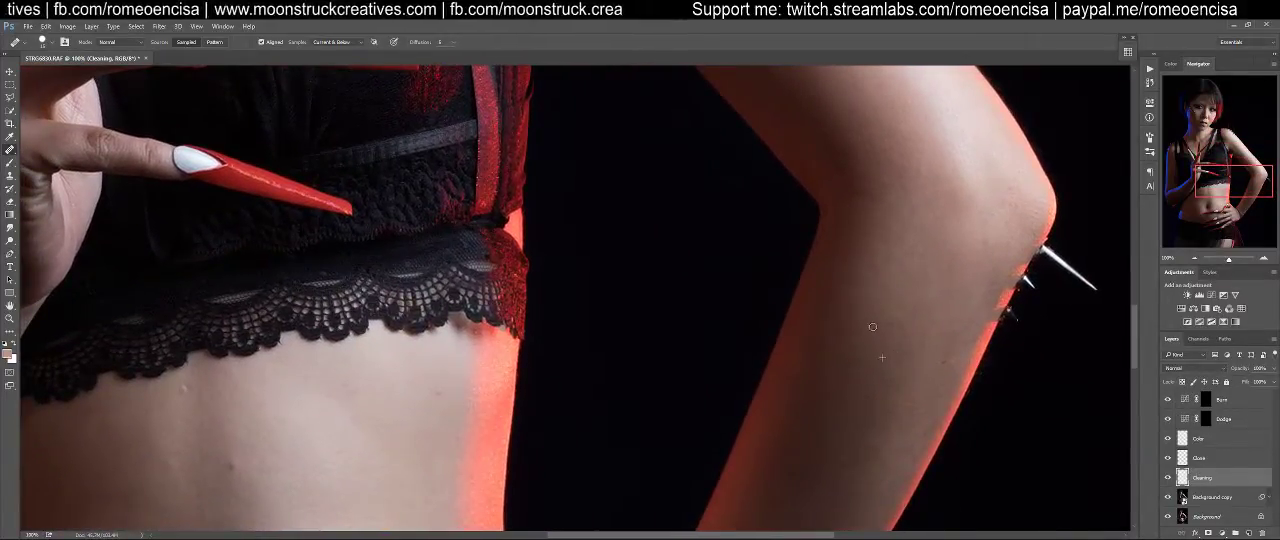
{"action": "left_click_drag", "start_coordinate": [901, 381], "coordinate": [946, 277]}
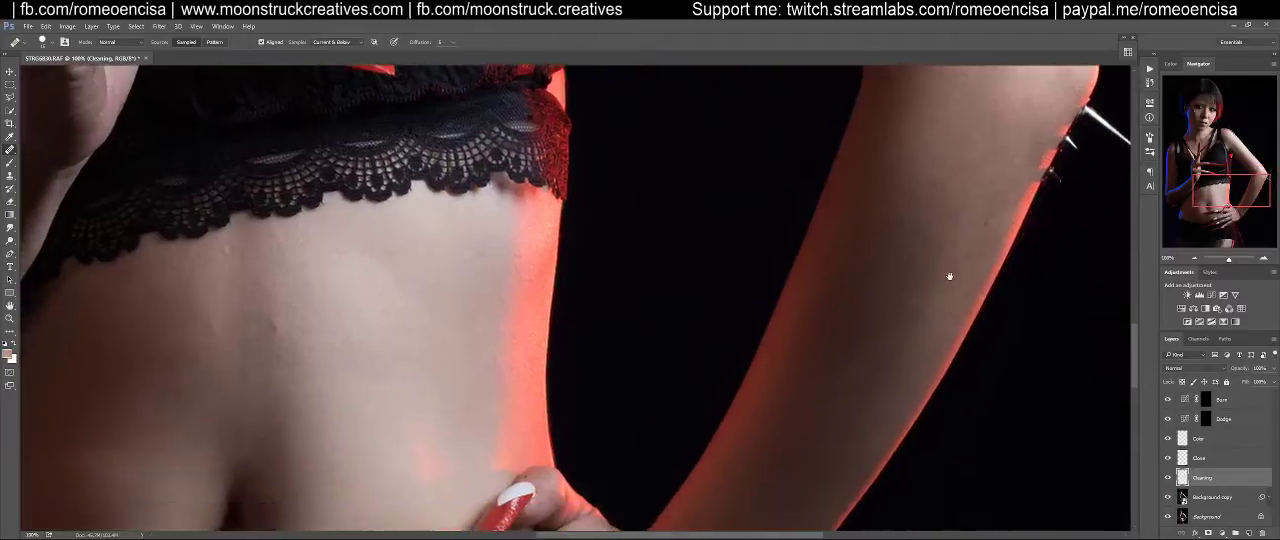
{"action": "left_click_drag", "start_coordinate": [934, 310], "coordinate": [956, 294]}
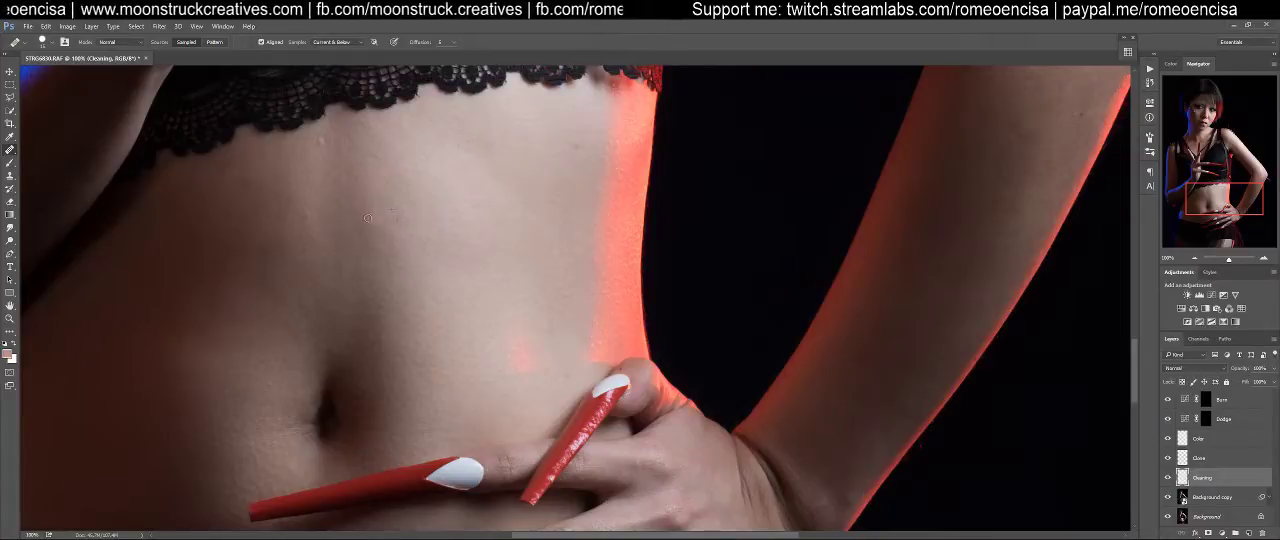
Heal the spots on the midriff just below the lace hem of the top
{"action": "left_click_drag", "start_coordinate": [381, 218], "coordinate": [723, 371]}
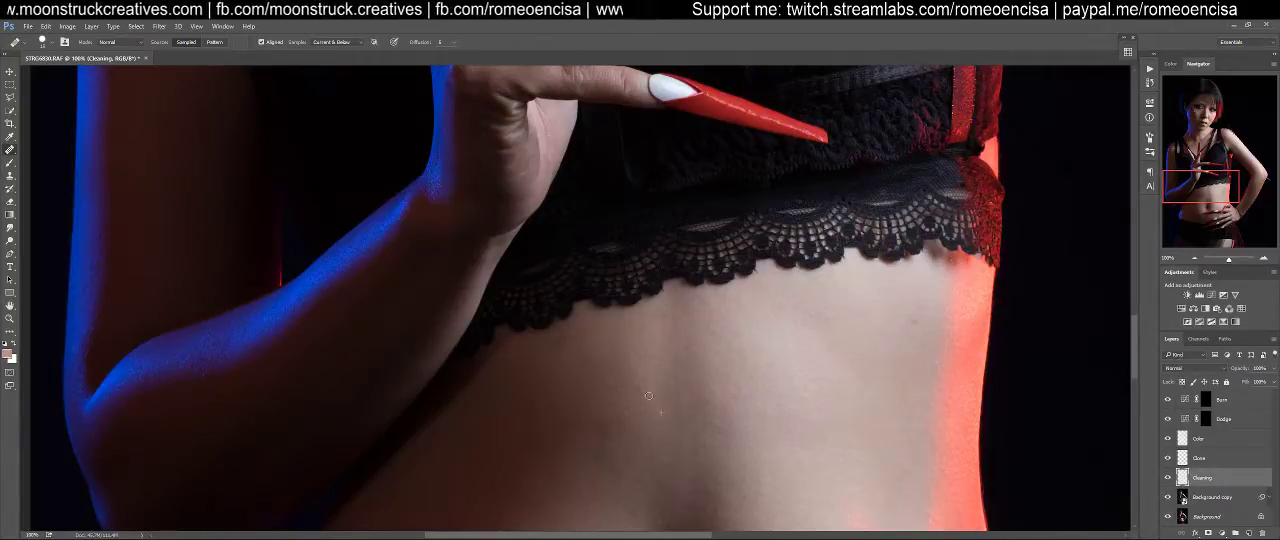
{"action": "left_click", "coordinate": [561, 338]}
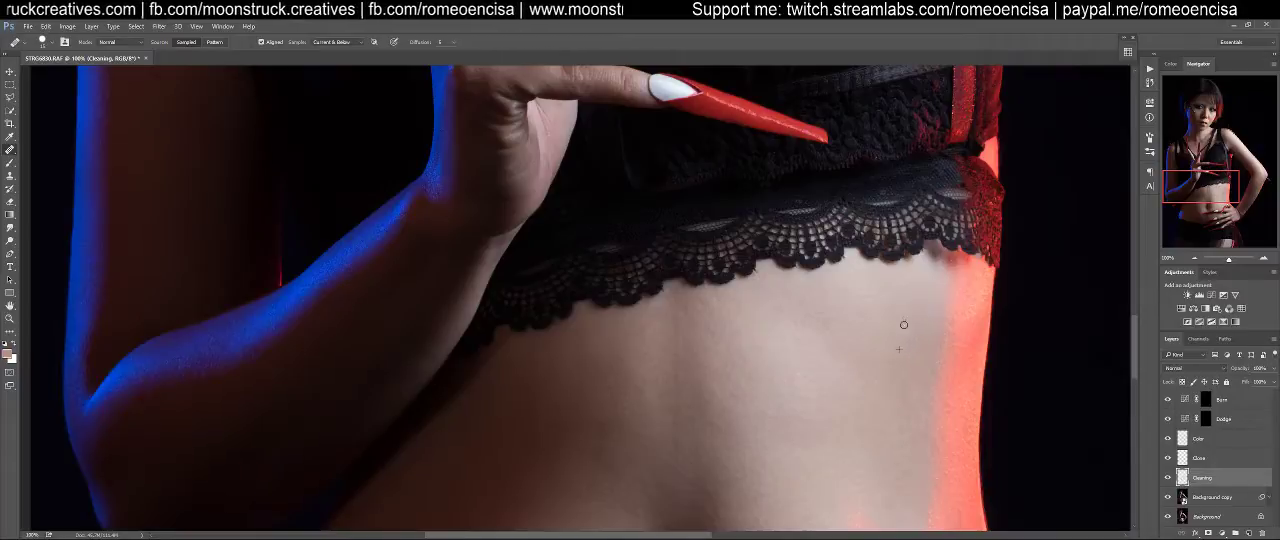
{"action": "left_click_drag", "start_coordinate": [868, 409], "coordinate": [1015, 212]}
Heal the blemishes on the lower abdomen around the navel and between the long red nails
{"action": "mouse_move", "coordinate": [728, 451]}
{"action": "left_mouse_down"}
{"action": "mouse_move", "coordinate": [840, 314]}
{"action": "mouse_move", "coordinate": [743, 308]}
{"action": "left_mouse_up"}
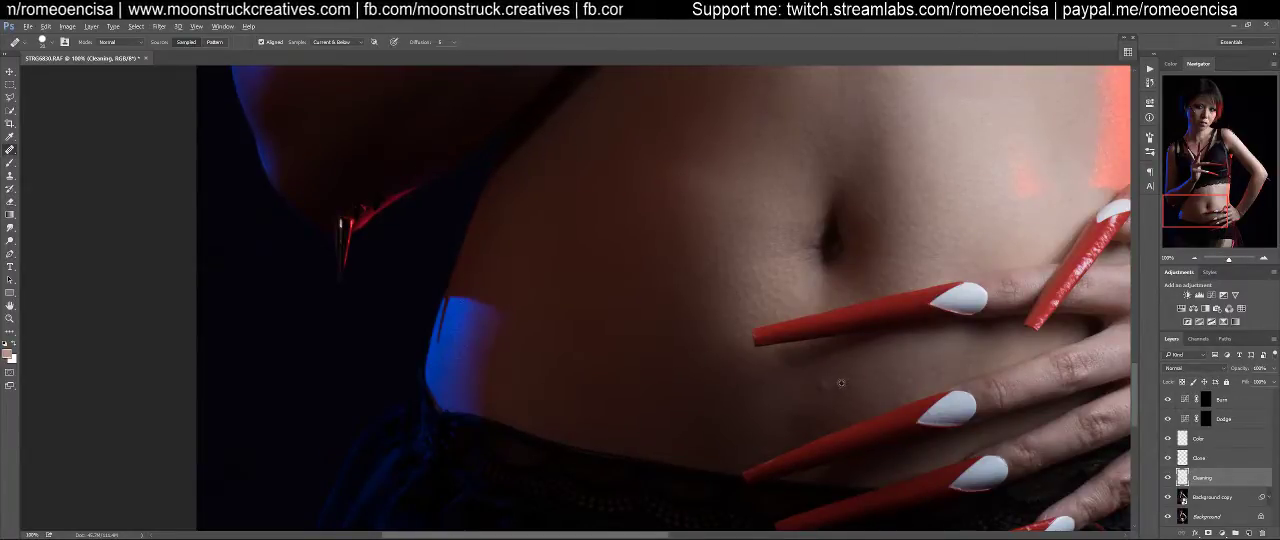
{"action": "left_click_drag", "start_coordinate": [674, 372], "coordinate": [857, 409]}
{"action": "left_click_drag", "start_coordinate": [776, 345], "coordinate": [806, 410]}
Examine the blue-lit arm, face, neck, chest and midriff at 100% for skin flaws still needing cleanup
{"action": "left_click_drag", "start_coordinate": [848, 314], "coordinate": [791, 479]}
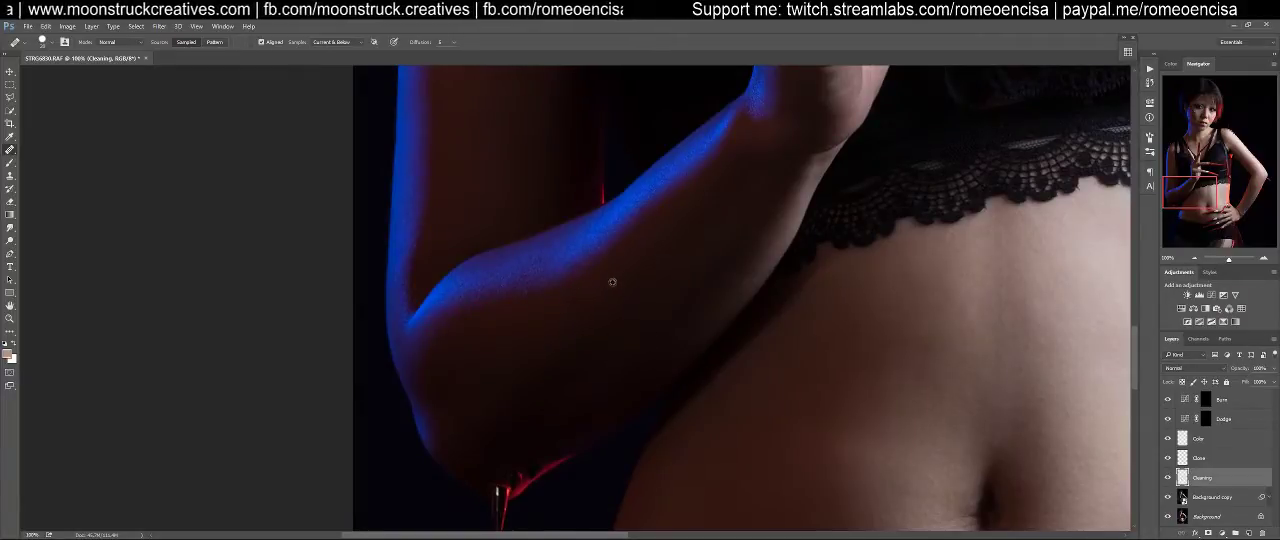
{"action": "mouse_move", "coordinate": [652, 248]}
{"action": "left_mouse_down"}
{"action": "mouse_move", "coordinate": [606, 403]}
{"action": "mouse_move", "coordinate": [626, 371]}
{"action": "mouse_move", "coordinate": [600, 277]}
{"action": "mouse_move", "coordinate": [640, 383]}
{"action": "mouse_move", "coordinate": [634, 320]}
{"action": "mouse_move", "coordinate": [663, 389]}
{"action": "mouse_move", "coordinate": [638, 323]}
{"action": "mouse_move", "coordinate": [537, 423]}
{"action": "mouse_move", "coordinate": [654, 360]}
{"action": "mouse_move", "coordinate": [543, 423]}
{"action": "mouse_move", "coordinate": [619, 385]}
{"action": "mouse_move", "coordinate": [600, 484]}
{"action": "left_mouse_up"}
{"action": "mouse_move", "coordinate": [618, 318]}
{"action": "left_mouse_down"}
{"action": "mouse_move", "coordinate": [622, 423]}
{"action": "mouse_move", "coordinate": [603, 432]}
{"action": "mouse_move", "coordinate": [590, 492]}
{"action": "left_mouse_up"}
{"action": "left_click_drag", "start_coordinate": [596, 346], "coordinate": [592, 428]}
{"action": "left_click_drag", "start_coordinate": [590, 378], "coordinate": [616, 316]}
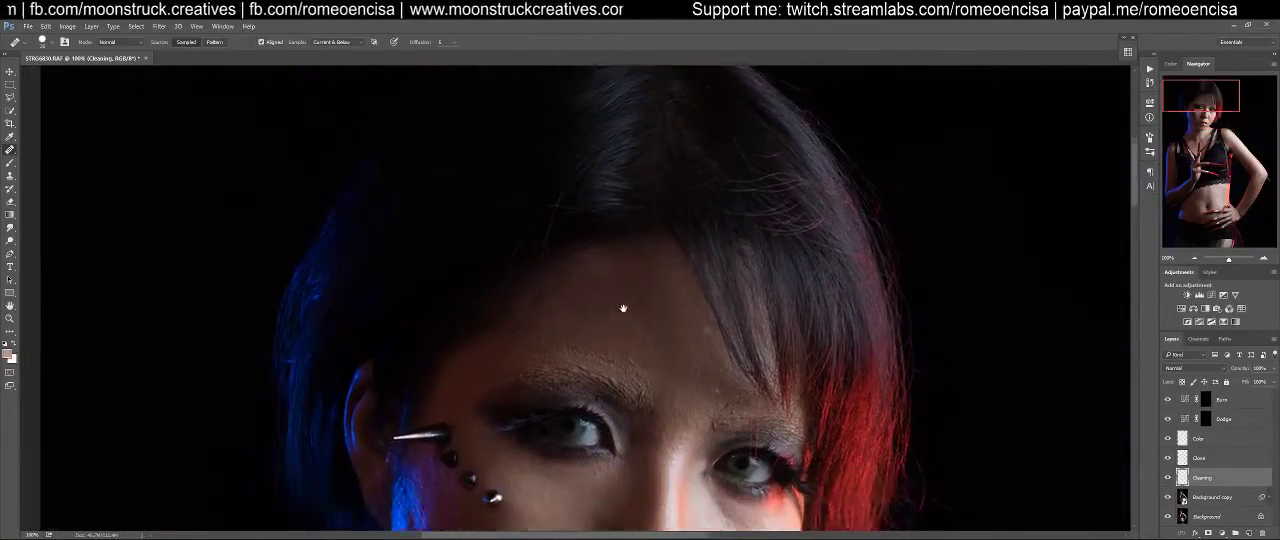
{"action": "left_click_drag", "start_coordinate": [428, 379], "coordinate": [483, 324]}
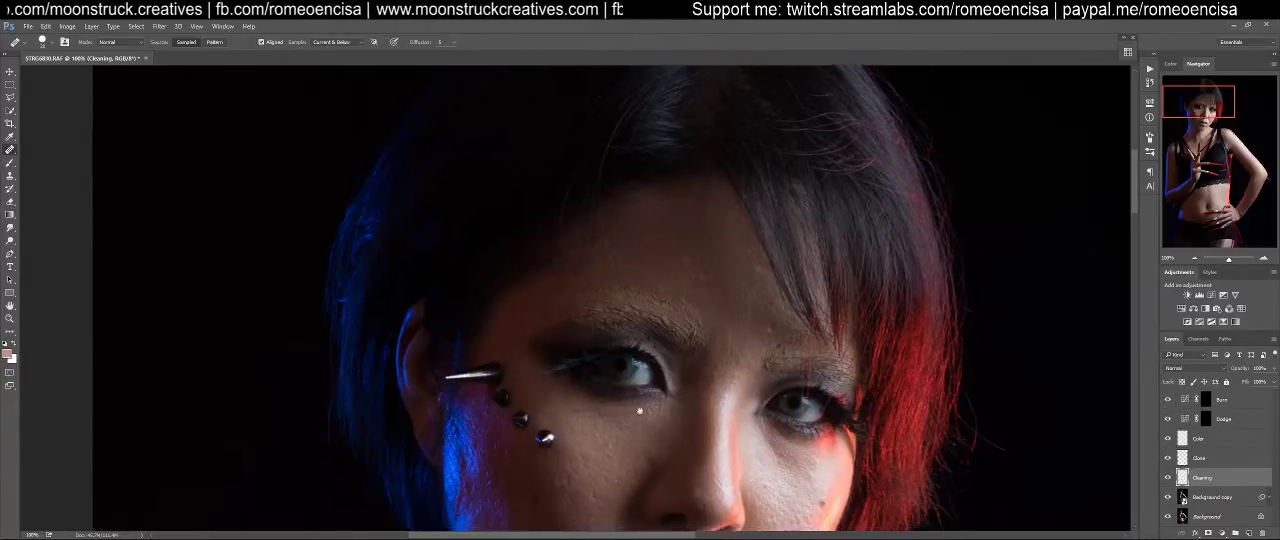
{"action": "left_click_drag", "start_coordinate": [647, 424], "coordinate": [680, 200]}
{"action": "left_click_drag", "start_coordinate": [649, 435], "coordinate": [689, 180]}
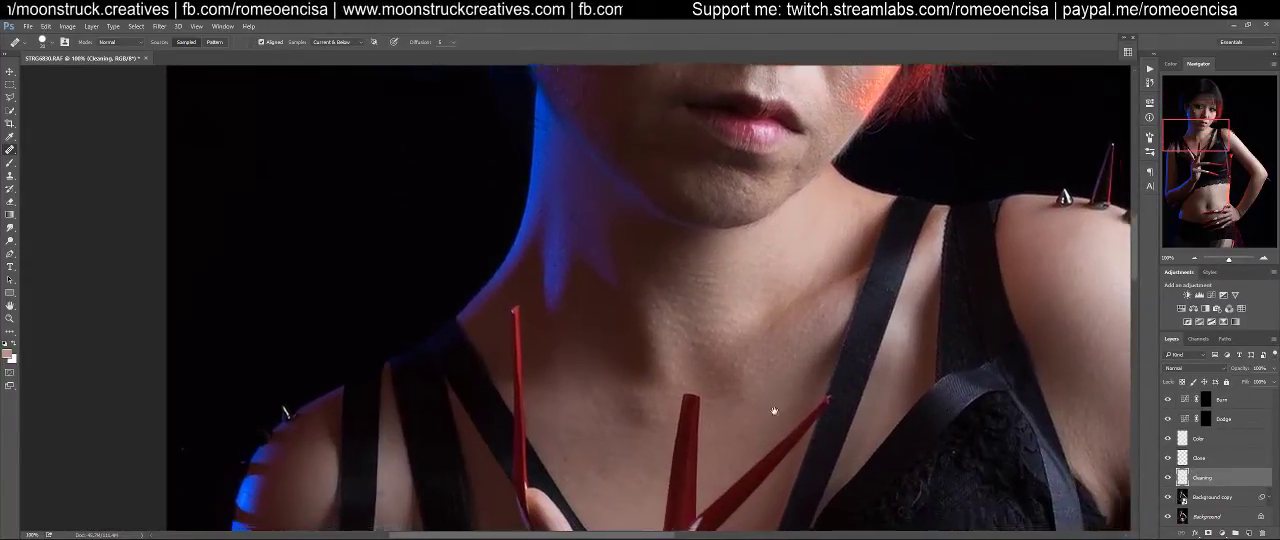
{"action": "left_click_drag", "start_coordinate": [786, 420], "coordinate": [566, 331]}
{"action": "left_click_drag", "start_coordinate": [679, 465], "coordinate": [902, 278]}
{"action": "left_click_drag", "start_coordinate": [609, 436], "coordinate": [695, 311]}
{"action": "left_click_drag", "start_coordinate": [630, 462], "coordinate": [646, 280]}
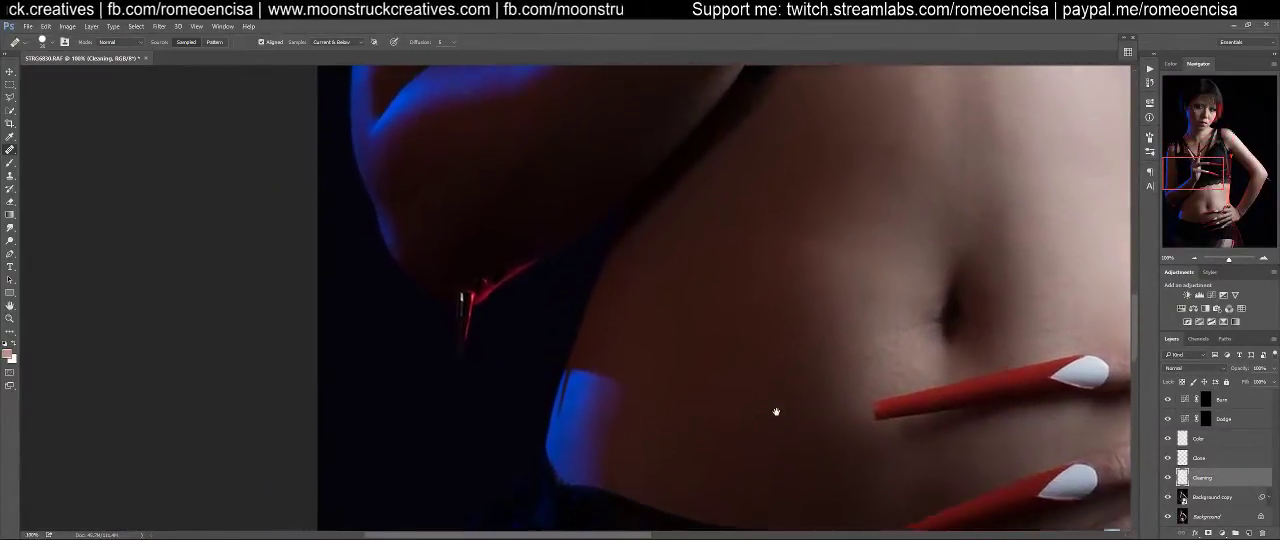
{"action": "left_click_drag", "start_coordinate": [771, 420], "coordinate": [606, 499]}
Reduce the Healing Brush size and heal the bright specks on the lowest red nail of the hand on the hip
{"action": "left_click_drag", "start_coordinate": [836, 396], "coordinate": [751, 309]}
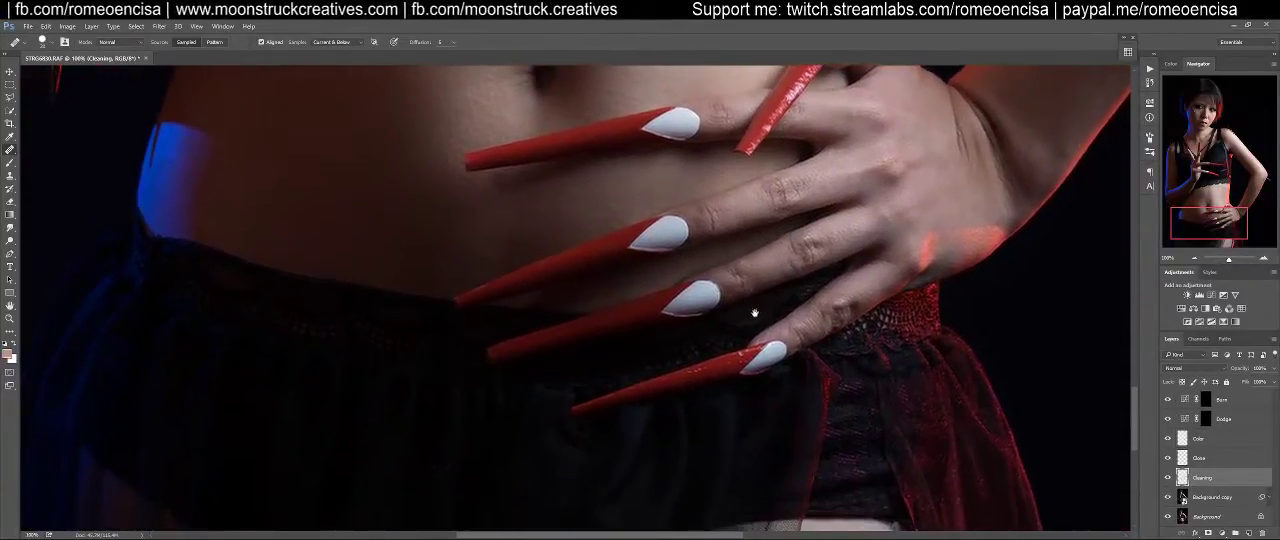
{"action": "key", "text": "z"}
{"action": "left_click", "coordinate": [769, 344]}
{"action": "left_click_drag", "start_coordinate": [769, 344], "coordinate": [774, 344]}
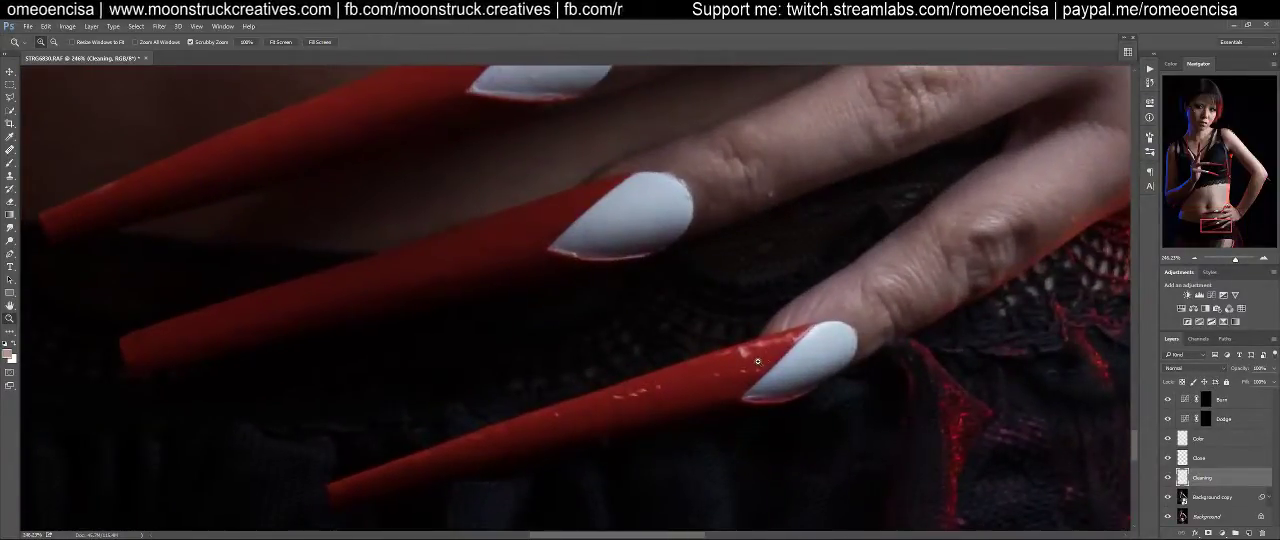
{"action": "key", "text": "j"}
{"action": "key", "text": "z"}
{"action": "mouse_move", "coordinate": [738, 369]}
{"action": "left_mouse_down"}
{"action": "mouse_move", "coordinate": [833, 339]}
{"action": "mouse_move", "coordinate": [760, 347]}
{"action": "left_mouse_up"}
{"action": "key", "text": "j"}
{"action": "key", "text": "bracketleft"}
{"action": "key", "text": "bracketleft"}
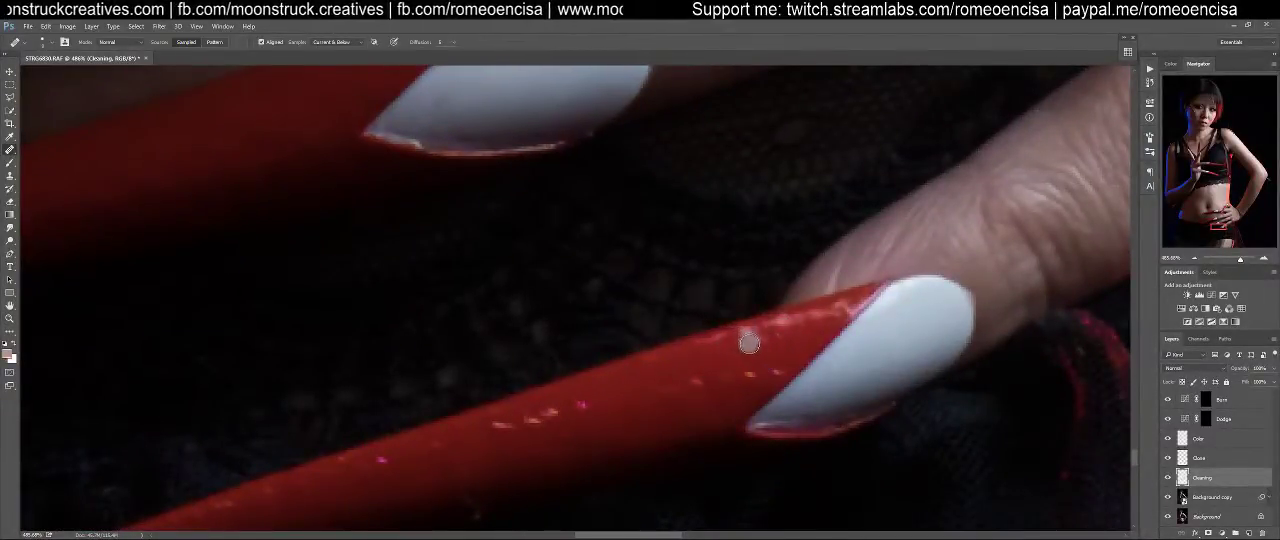
{"action": "mouse_move", "coordinate": [759, 345]}
{"action": "left_mouse_down"}
{"action": "mouse_move", "coordinate": [754, 334]}
{"action": "mouse_move", "coordinate": [713, 341]}
{"action": "mouse_move", "coordinate": [766, 341]}
{"action": "mouse_move", "coordinate": [731, 357]}
{"action": "mouse_move", "coordinate": [763, 334]}
{"action": "left_mouse_up"}
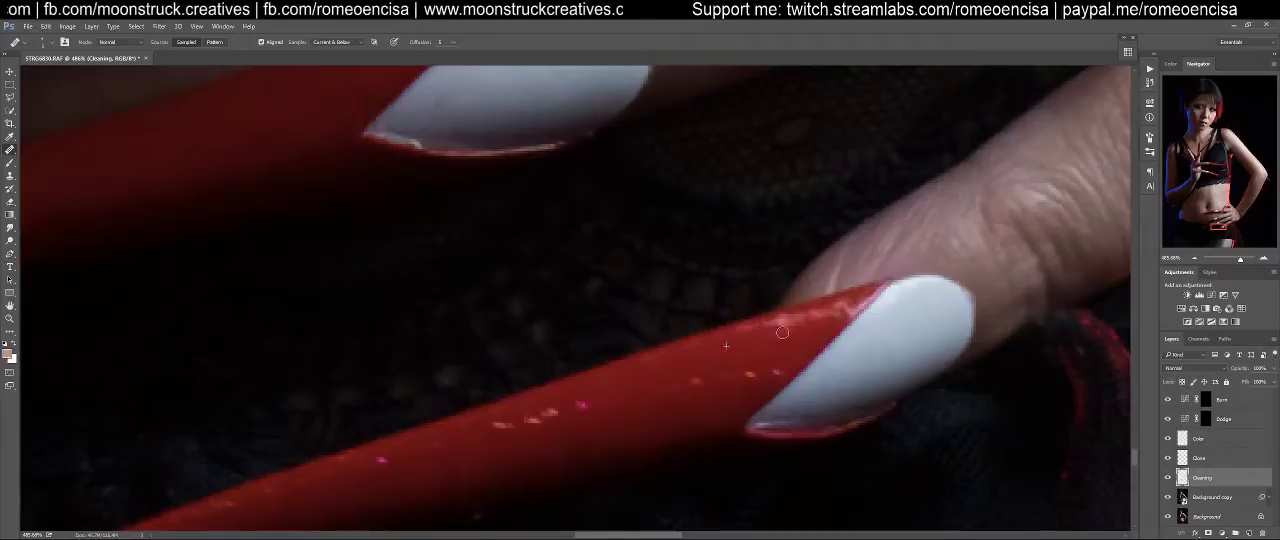
{"action": "left_click_drag", "start_coordinate": [672, 403], "coordinate": [849, 311]}
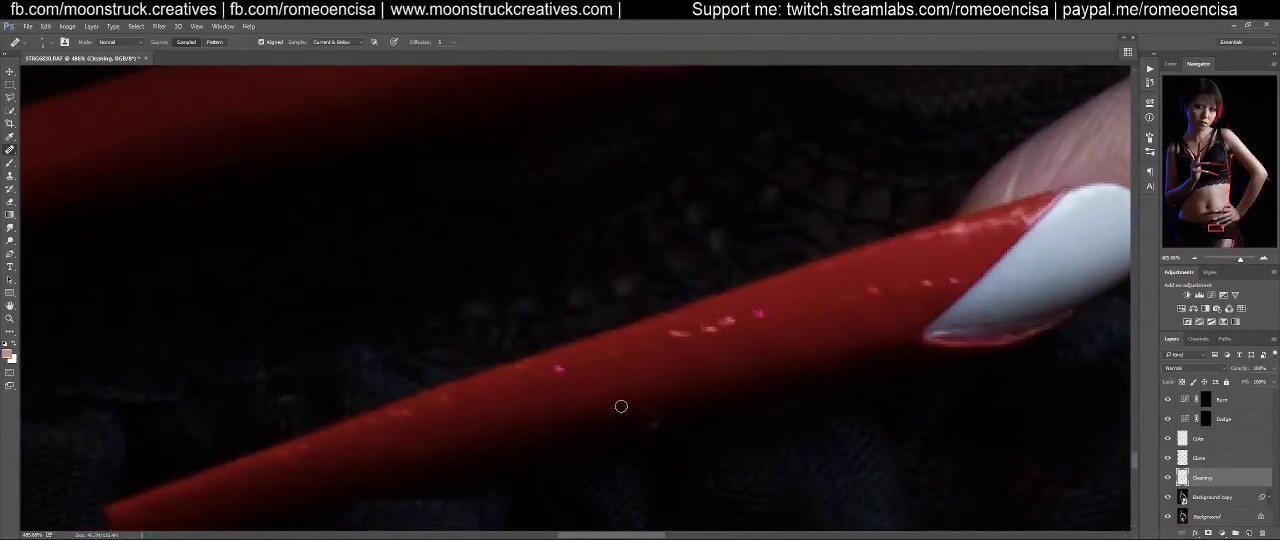
{"action": "mouse_move", "coordinate": [640, 405]}
{"action": "left_mouse_down"}
{"action": "mouse_move", "coordinate": [659, 423]}
{"action": "mouse_move", "coordinate": [612, 401]}
{"action": "left_mouse_up"}
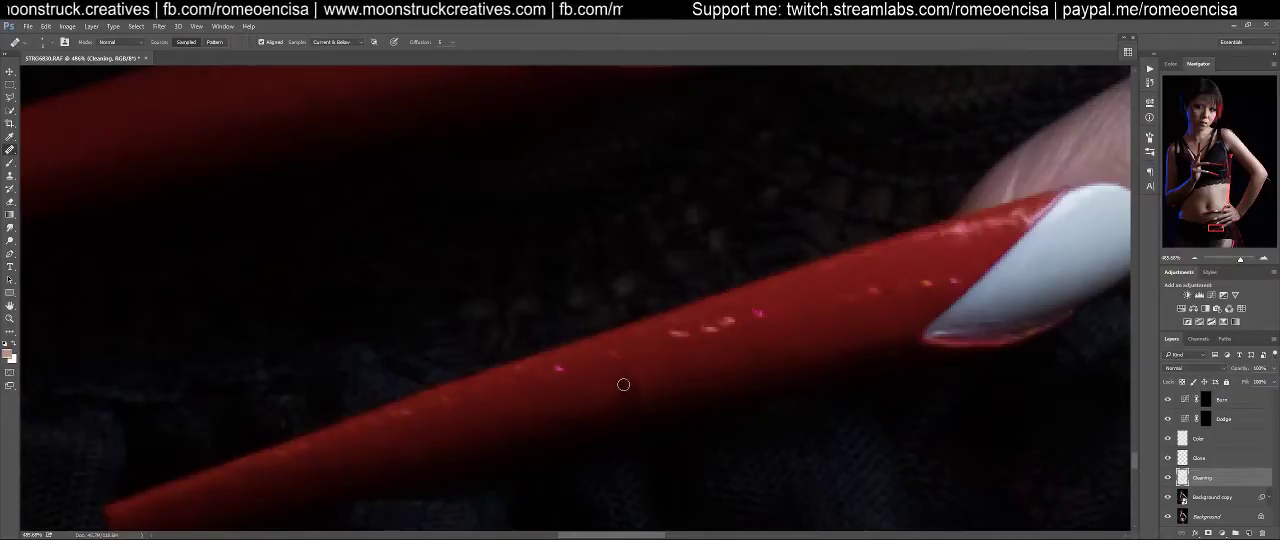
Heal the debris and rough spots on the white nail areas and cuticles of the next fingers up
{"action": "left_click_drag", "start_coordinate": [732, 118], "coordinate": [776, 411]}
{"action": "left_click_drag", "start_coordinate": [831, 357], "coordinate": [631, 460]}
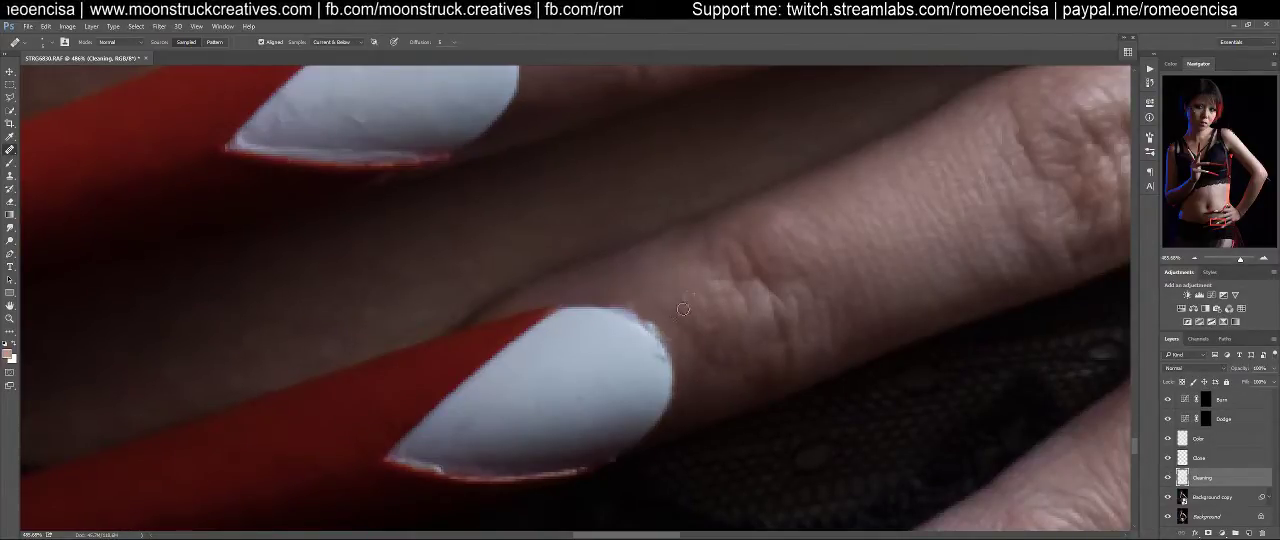
{"action": "left_click_drag", "start_coordinate": [701, 267], "coordinate": [988, 497]}
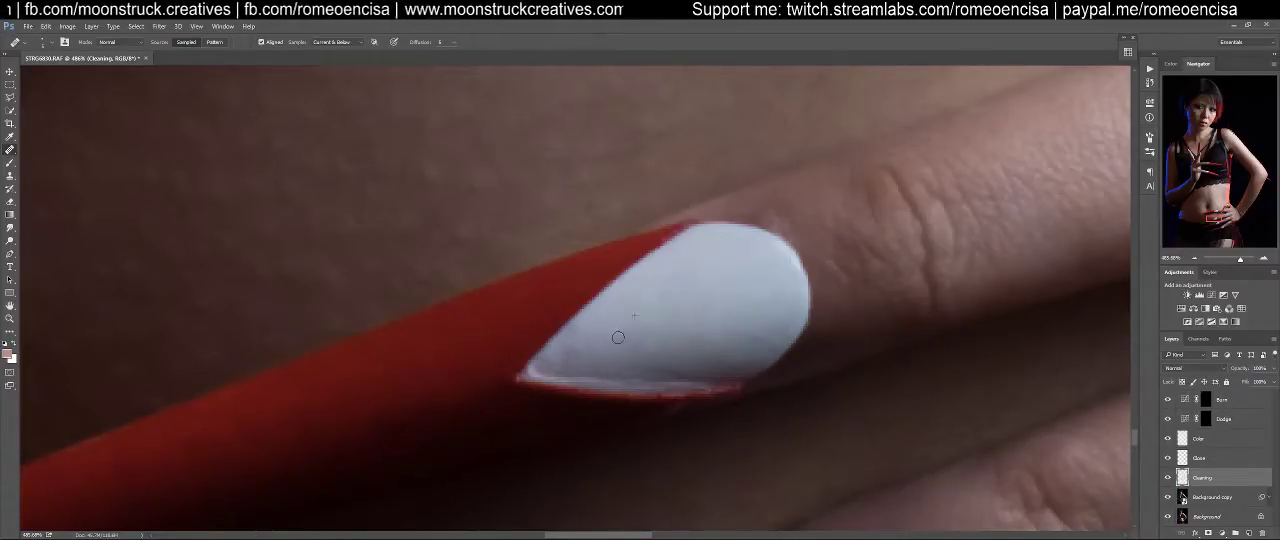
{"action": "left_click_drag", "start_coordinate": [737, 305], "coordinate": [488, 418]}
{"action": "left_click_drag", "start_coordinate": [975, 233], "coordinate": [626, 351]}
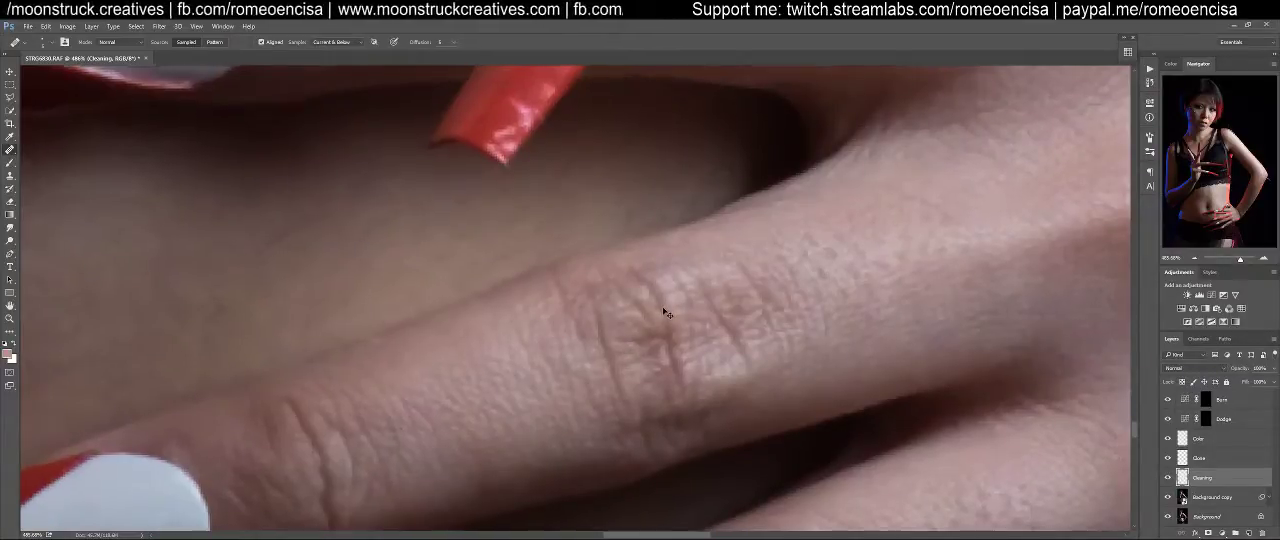
Heal the stray hairs and specks along the red-lit outer edge of the forearm above the wrist
{"action": "key", "text": "ctrl+1"}
{"action": "left_click_drag", "start_coordinate": [875, 178], "coordinate": [679, 317]}
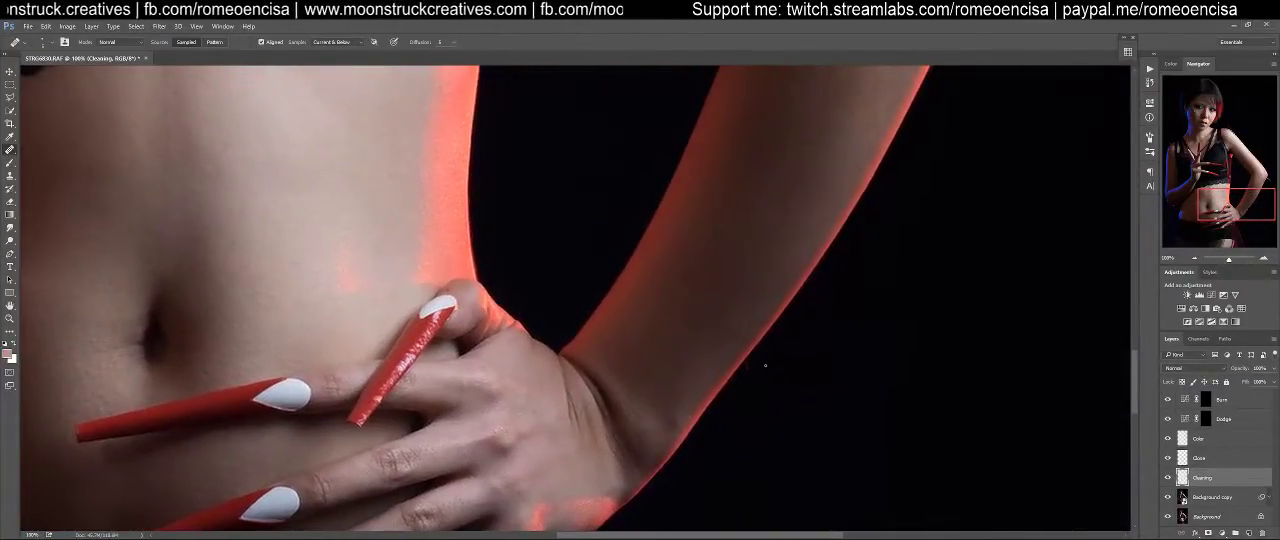
{"action": "key", "text": "z"}
{"action": "mouse_move", "coordinate": [763, 371]}
{"action": "left_mouse_down"}
{"action": "mouse_move", "coordinate": [803, 357]}
{"action": "mouse_move", "coordinate": [784, 371]}
{"action": "left_mouse_up"}
{"action": "key", "text": "j"}
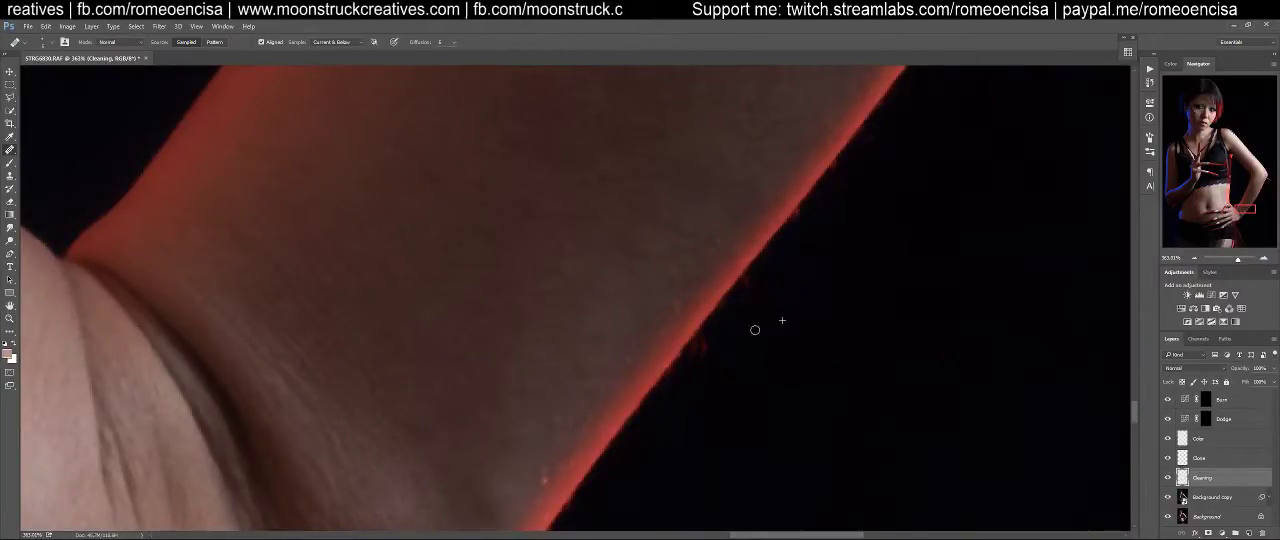
{"action": "left_click_drag", "start_coordinate": [809, 294], "coordinate": [760, 391]}
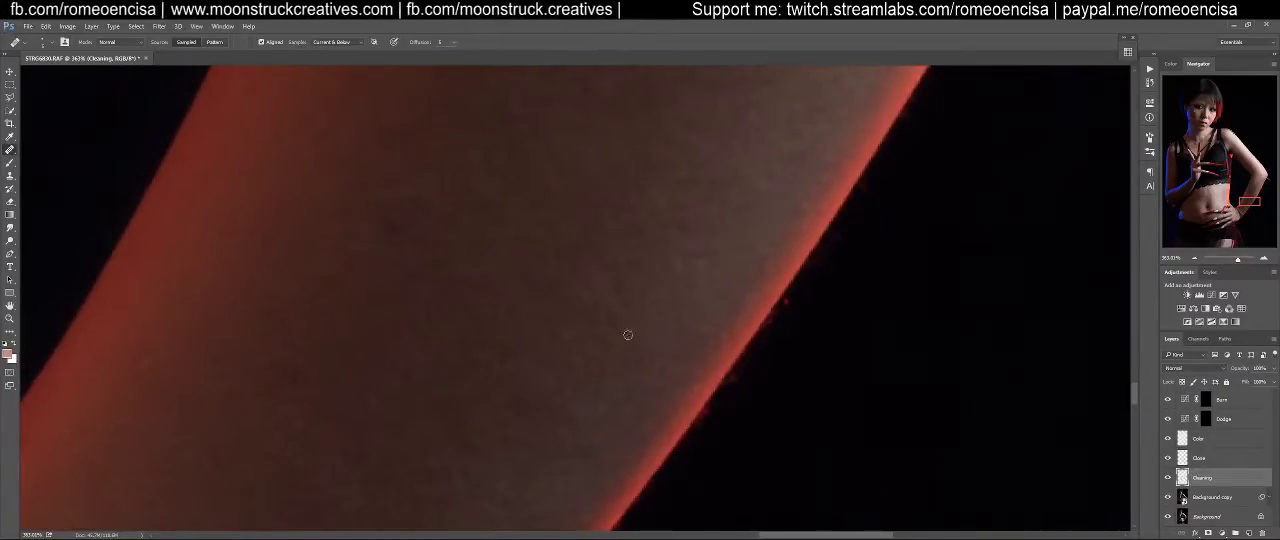
{"action": "left_click_drag", "start_coordinate": [568, 284], "coordinate": [581, 302]}
Zoom in on the face and heal the uneven spots and fine stray hairs on the forehead above the eyebrow
{"action": "key", "text": "ctrl+0"}
{"action": "key", "text": "z"}
{"action": "mouse_move", "coordinate": [579, 342]}
{"action": "left_mouse_down"}
{"action": "mouse_move", "coordinate": [718, 335]}
{"action": "mouse_move", "coordinate": [657, 354]}
{"action": "mouse_move", "coordinate": [820, 253]}
{"action": "left_mouse_up"}
{"action": "key", "text": "j"}
{"action": "left_click_drag", "start_coordinate": [704, 327], "coordinate": [718, 360]}
{"action": "left_click_drag", "start_coordinate": [676, 284], "coordinate": [706, 351]}
{"action": "left_click_drag", "start_coordinate": [547, 223], "coordinate": [722, 441]}
{"action": "left_click_drag", "start_coordinate": [728, 295], "coordinate": [669, 357]}
{"action": "left_click_drag", "start_coordinate": [542, 245], "coordinate": [797, 442]}
{"action": "left_click_drag", "start_coordinate": [690, 184], "coordinate": [716, 353]}
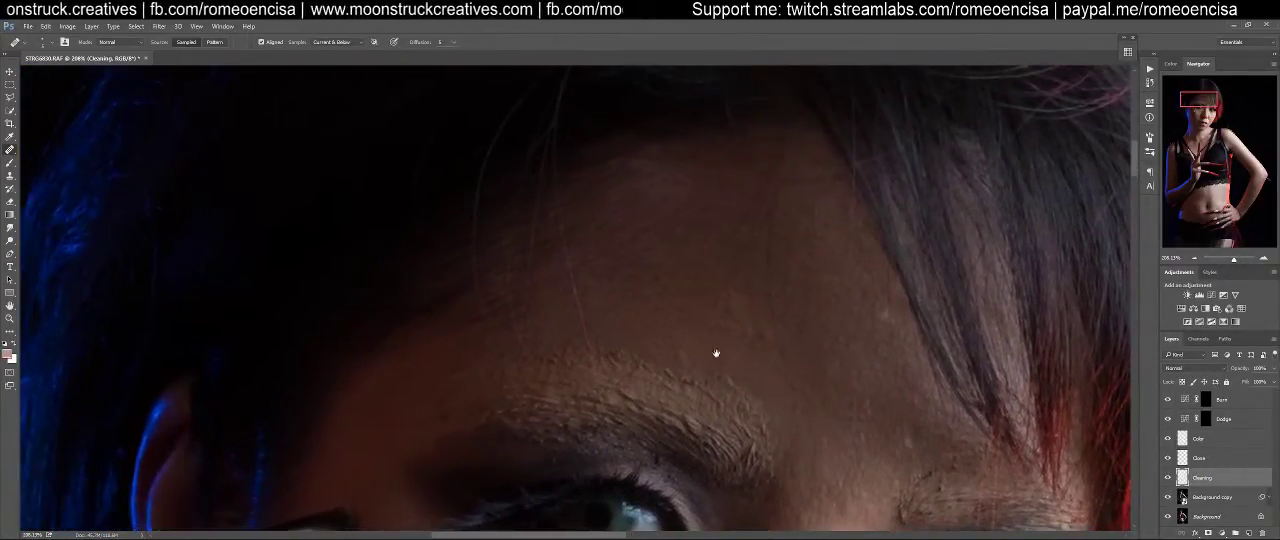
{"action": "left_click", "coordinate": [697, 279], "text": "alt"}
{"action": "left_click_drag", "start_coordinate": [749, 308], "coordinate": [719, 304]}
{"action": "left_click", "coordinate": [686, 271], "text": "alt"}
{"action": "left_click_drag", "start_coordinate": [626, 289], "coordinate": [638, 283]}
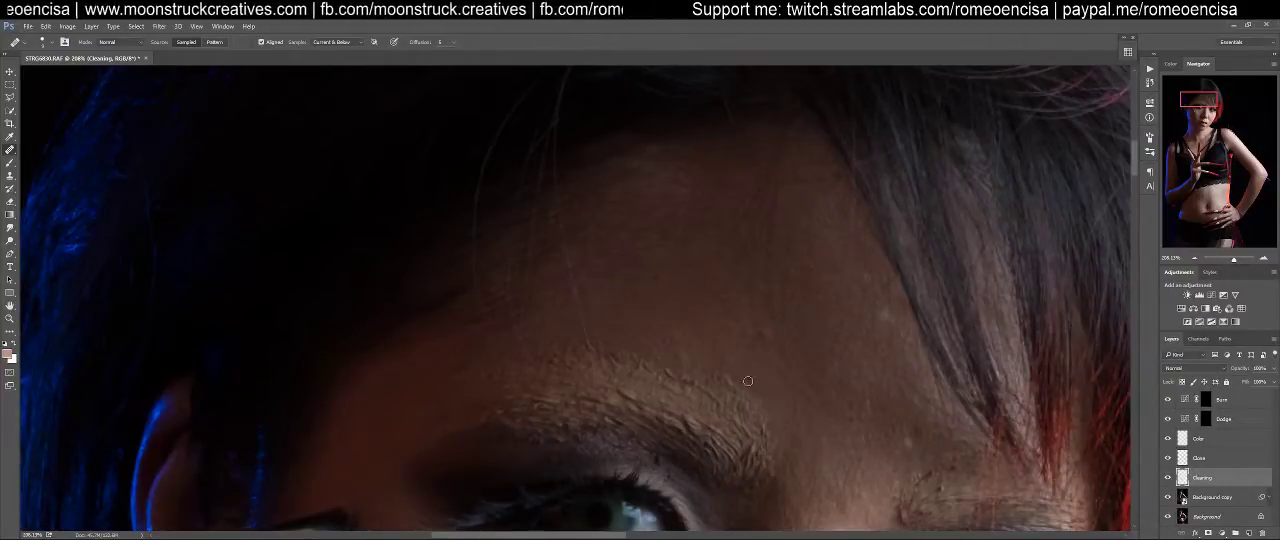
Look up the Imagenomic Portraiture skin filter among the installed filters without applying it
{"action": "left_click_drag", "start_coordinate": [805, 459], "coordinate": [751, 294]}
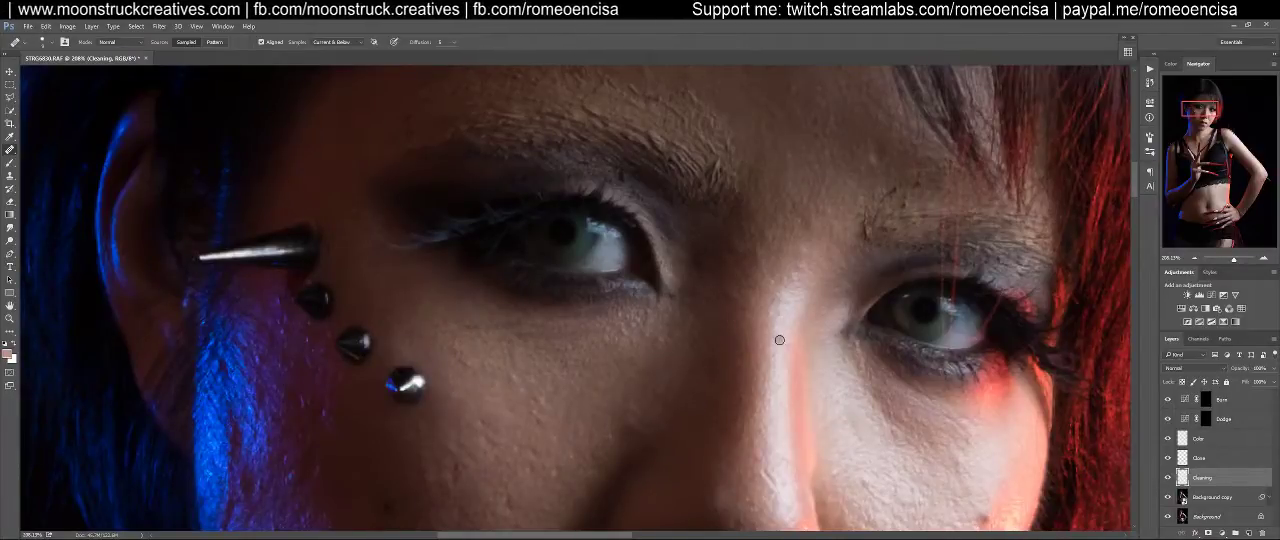
{"action": "left_click", "coordinate": [159, 26]}
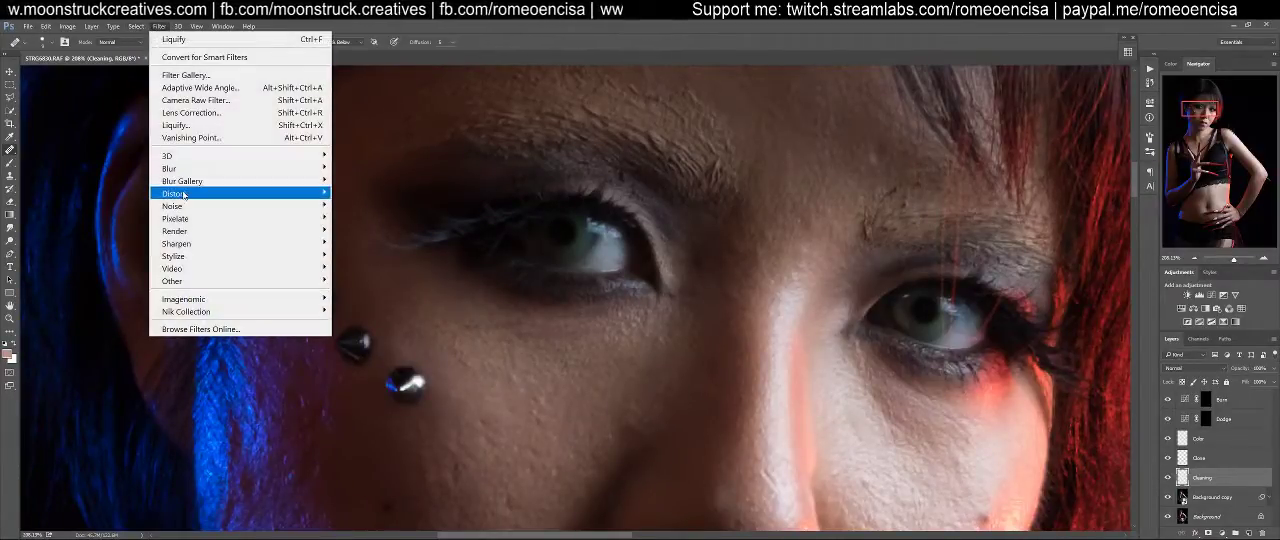
{"action": "mouse_move", "coordinate": [223, 299]}
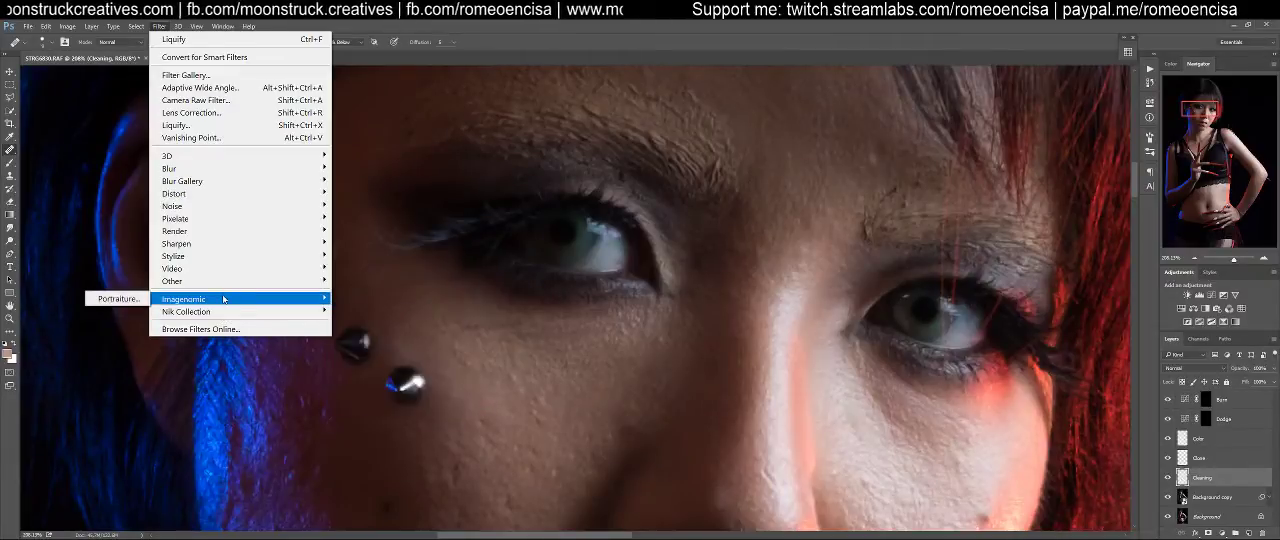
{"action": "left_click", "coordinate": [590, 26]}
Heal the small bumps on the shadowed cheek between the nostril and the corner of the mouth
{"action": "left_click_drag", "start_coordinate": [831, 384], "coordinate": [646, 94]}
{"action": "left_click_drag", "start_coordinate": [564, 328], "coordinate": [806, 325]}
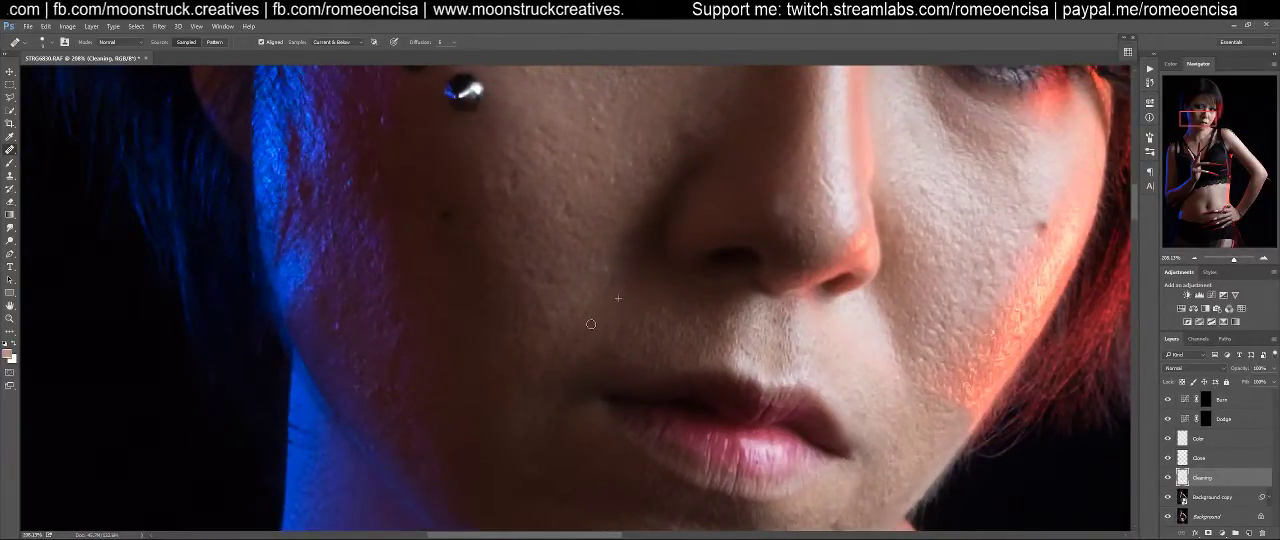
{"action": "left_click", "coordinate": [610, 265]}
{"action": "left_click", "coordinate": [582, 292], "text": "alt"}
{"action": "left_click", "coordinate": [548, 278]}
{"action": "left_click", "coordinate": [572, 286], "text": "alt"}
{"action": "left_click", "coordinate": [531, 288]}
{"action": "left_click", "coordinate": [585, 309], "text": "alt"}
{"action": "left_click", "coordinate": [546, 320]}
Heal the rough spots higher on the shadowed cheek, below the eye and beside the metal studs
{"action": "left_click_drag", "start_coordinate": [580, 288], "coordinate": [673, 386]}
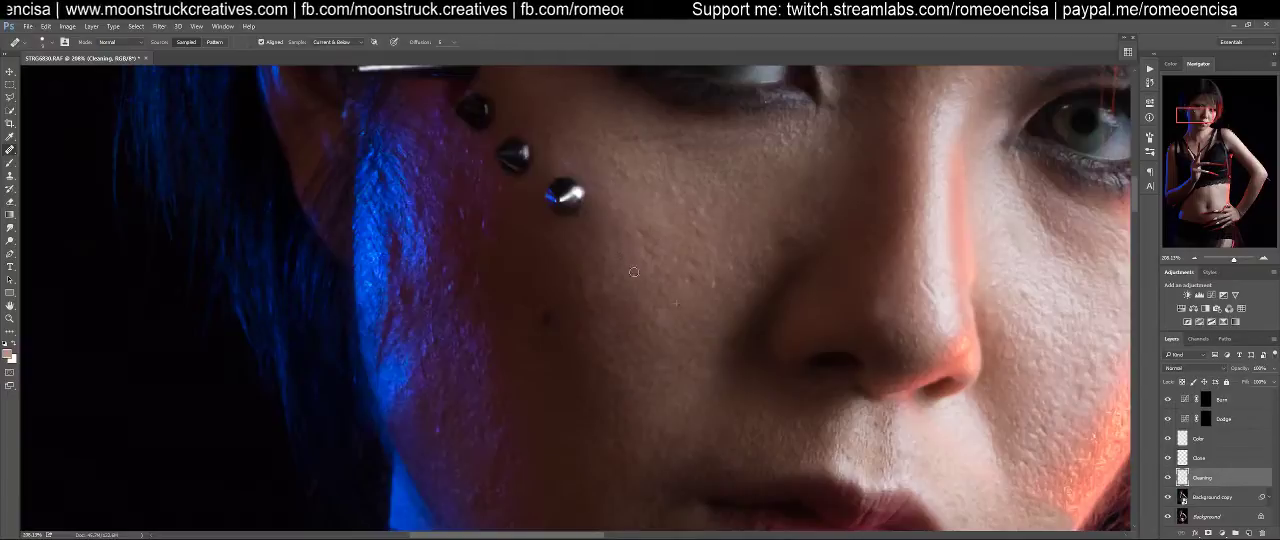
{"action": "left_click_drag", "start_coordinate": [694, 268], "coordinate": [623, 340]}
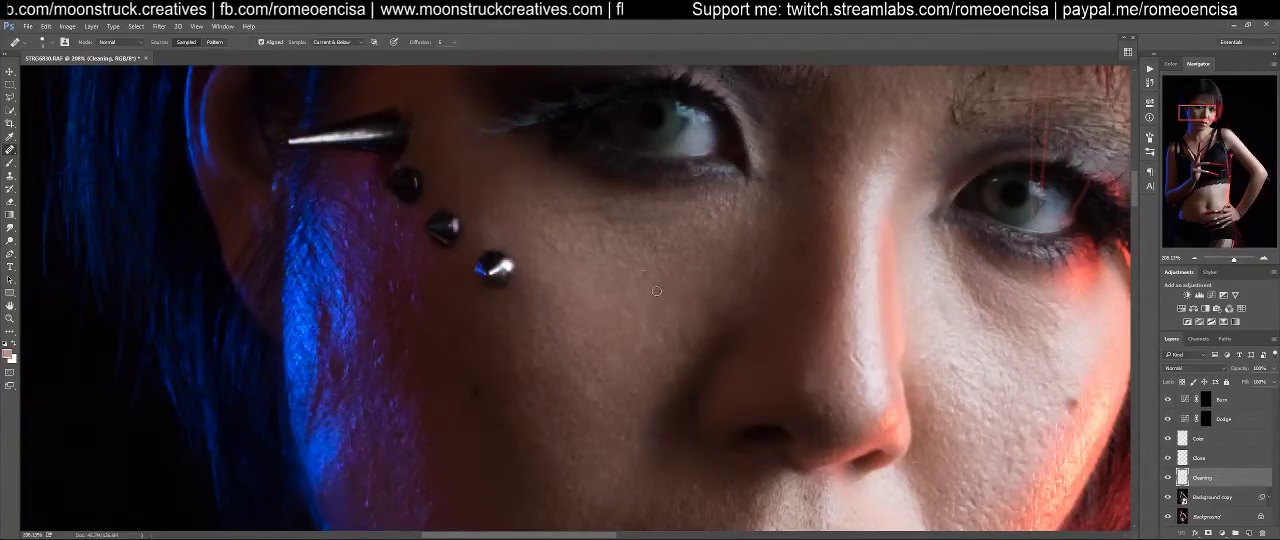
{"action": "left_click_drag", "start_coordinate": [657, 297], "coordinate": [653, 367]}
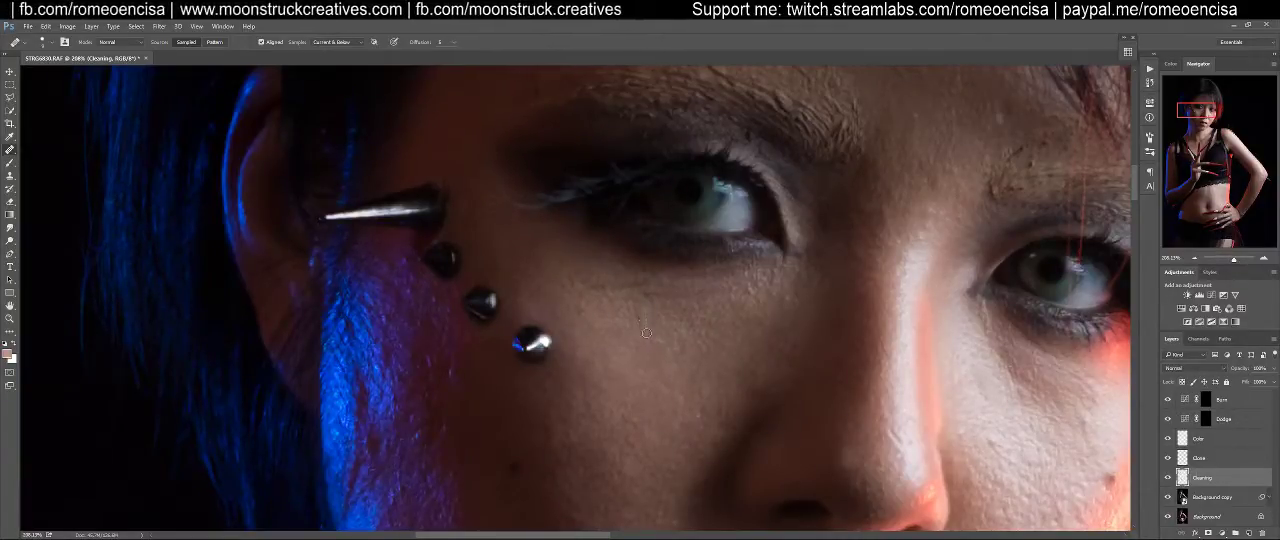
{"action": "left_click_drag", "start_coordinate": [597, 406], "coordinate": [446, 166]}
{"action": "left_click_drag", "start_coordinate": [629, 346], "coordinate": [680, 325]}
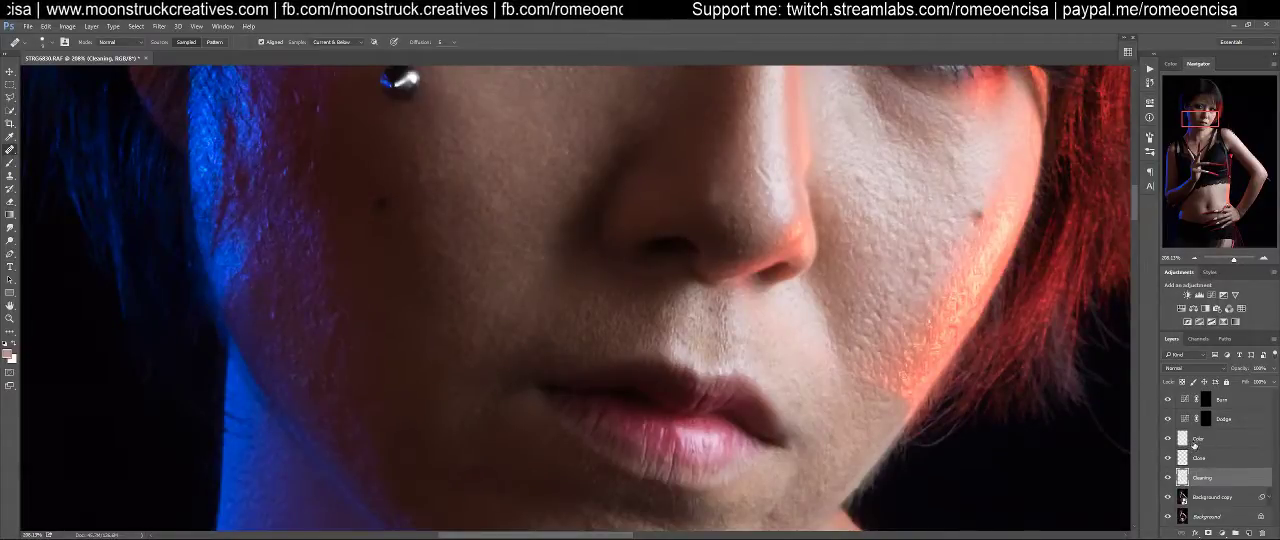
Heal the bumps and uneven pores on the brightly lit cheek beside the nose
{"action": "mouse_move", "coordinate": [614, 358]}
{"action": "left_mouse_down"}
{"action": "mouse_move", "coordinate": [580, 343]}
{"action": "mouse_move", "coordinate": [455, 388]}
{"action": "mouse_move", "coordinate": [395, 435]}
{"action": "left_mouse_up"}
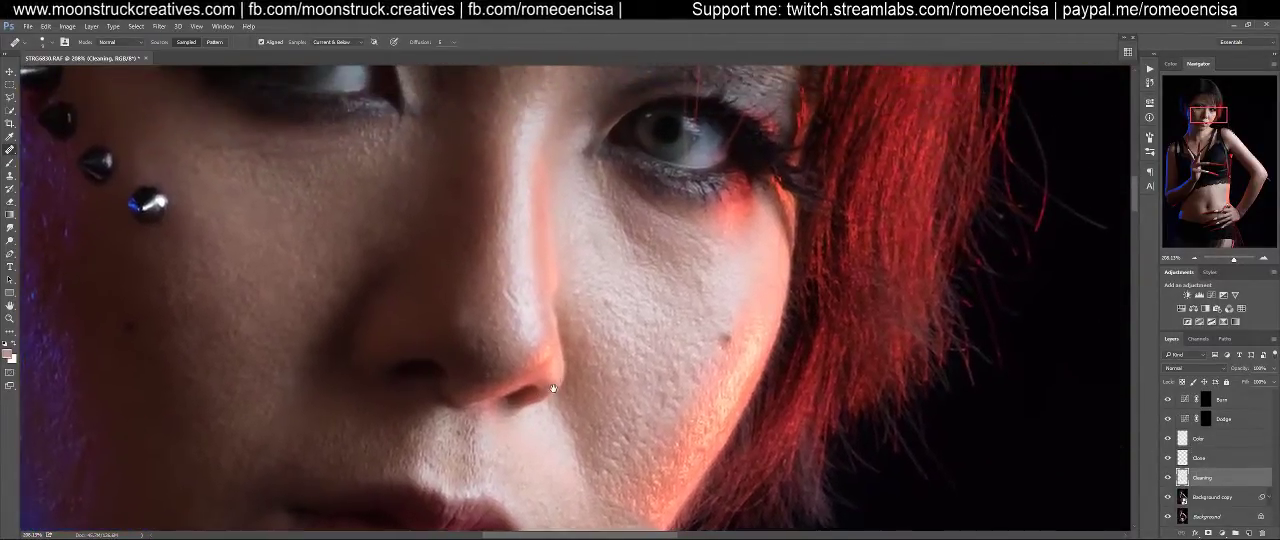
{"action": "left_click", "coordinate": [627, 279], "text": "alt"}
{"action": "left_click", "coordinate": [610, 296]}
{"action": "left_click", "coordinate": [621, 318]}
{"action": "left_click", "coordinate": [598, 291]}
{"action": "left_click", "coordinate": [575, 294]}
{"action": "left_click", "coordinate": [691, 328], "text": "alt"}
{"action": "left_click", "coordinate": [703, 297]}
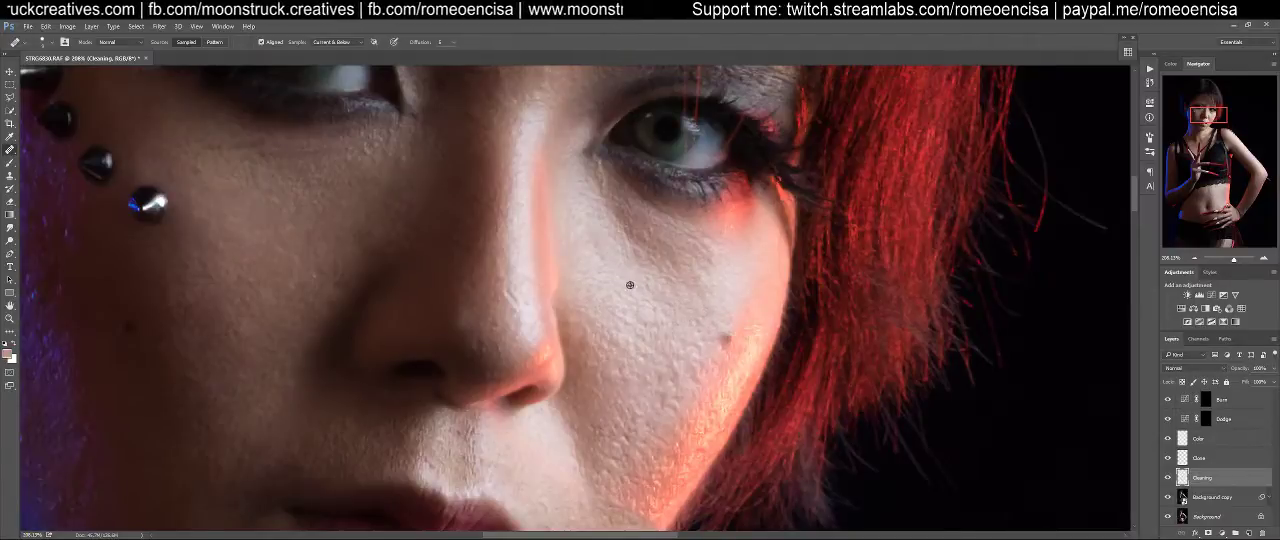
Heal the fine lines and specks below the inner corner of the eye on the lit side, down along the nose
{"action": "left_click", "coordinate": [638, 246]}
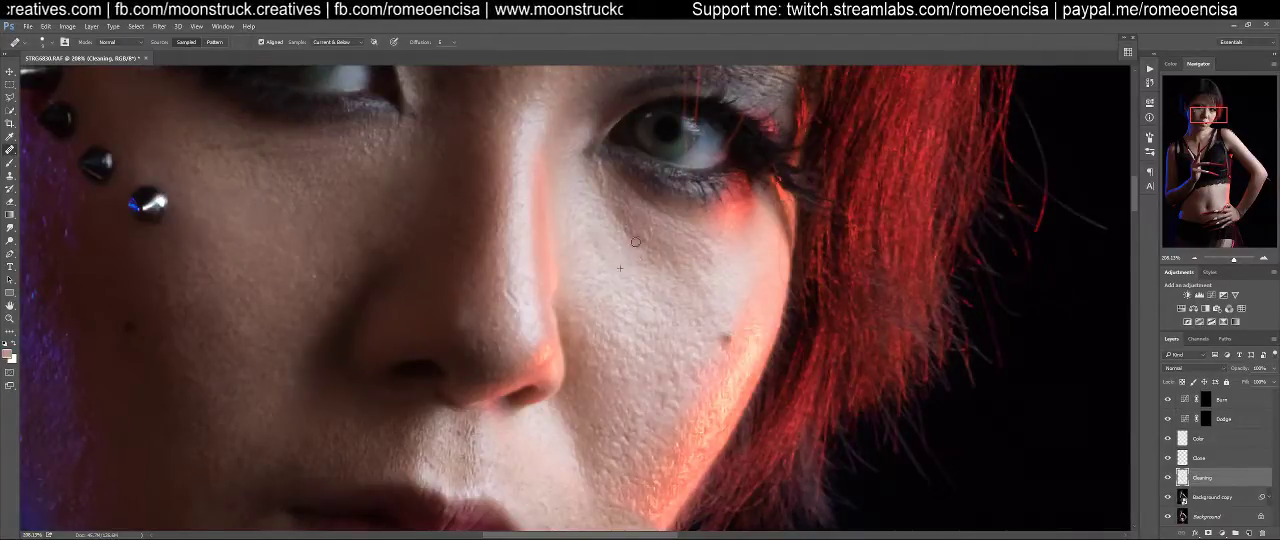
{"action": "left_click", "coordinate": [638, 235]}
{"action": "left_click", "coordinate": [615, 204]}
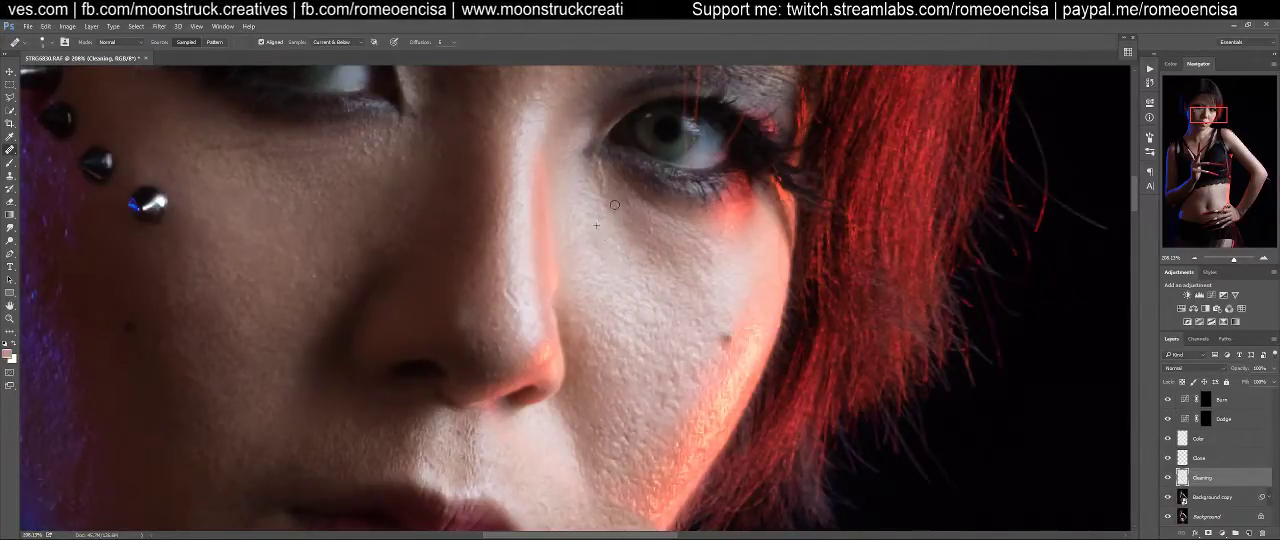
{"action": "left_click_drag", "start_coordinate": [603, 240], "coordinate": [634, 320]}
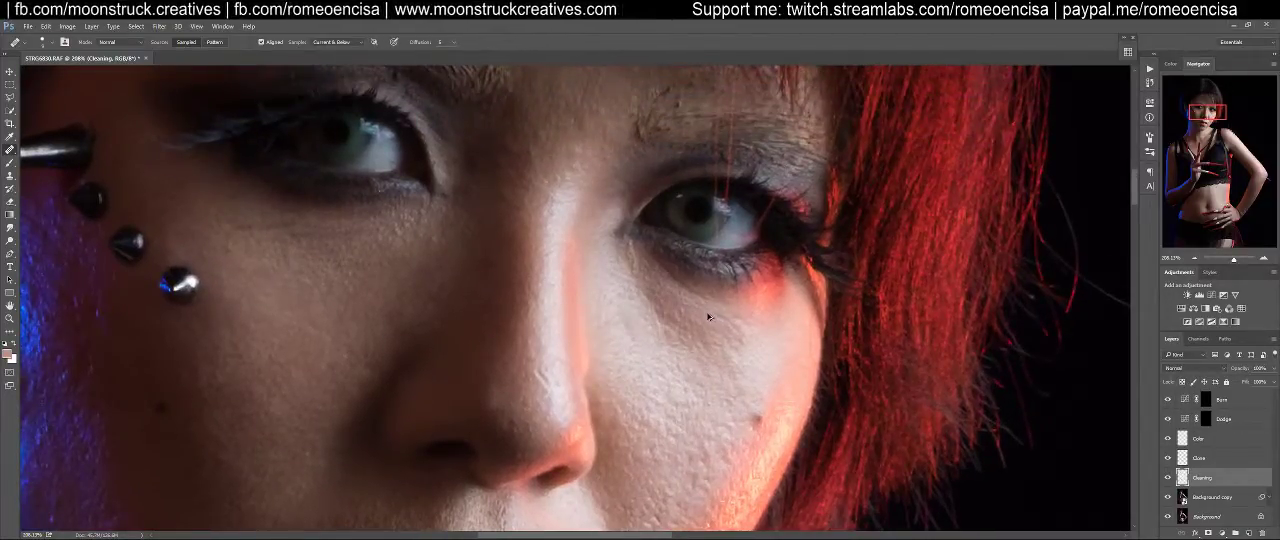
{"action": "left_click", "coordinate": [616, 293], "text": "alt"}
{"action": "left_click_drag", "start_coordinate": [627, 320], "coordinate": [638, 337]}
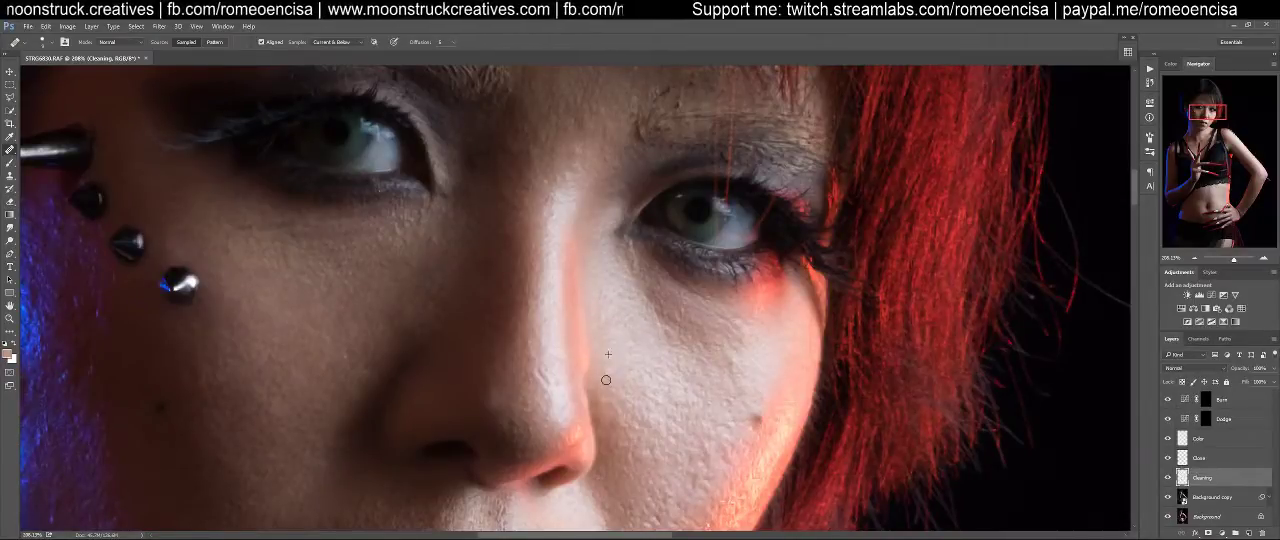
Heal the raised texture across the middle of the lit cheek, above the mole
{"action": "left_click", "coordinate": [709, 423], "text": "alt"}
{"action": "left_click", "coordinate": [725, 379], "text": "alt"}
{"action": "left_click_drag", "start_coordinate": [730, 363], "coordinate": [733, 371]}
{"action": "left_click", "coordinate": [662, 343], "text": "alt"}
{"action": "left_click", "coordinate": [680, 341]}
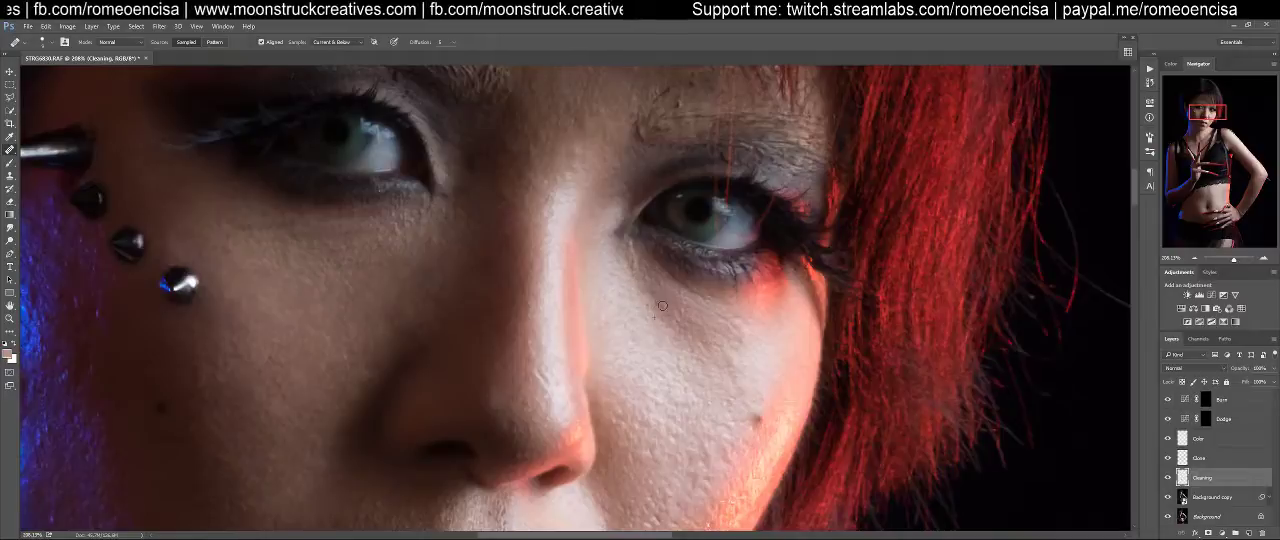
Heal the dark spots in the under-eye hollow on the lit side of the face
{"action": "left_click", "coordinate": [645, 332], "text": "alt"}
{"action": "mouse_move", "coordinate": [651, 312]}
{"action": "left_mouse_down"}
{"action": "mouse_move", "coordinate": [666, 307]}
{"action": "mouse_move", "coordinate": [671, 322]}
{"action": "mouse_move", "coordinate": [661, 298]}
{"action": "left_mouse_up"}
{"action": "left_click", "coordinate": [640, 270]}
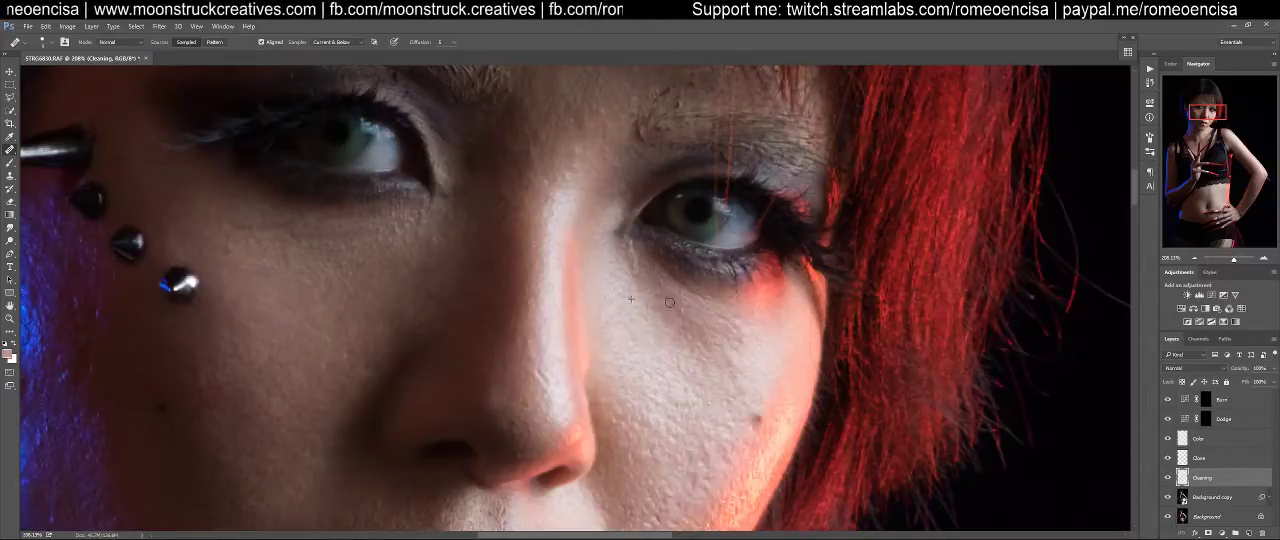
{"action": "left_click", "coordinate": [677, 309]}
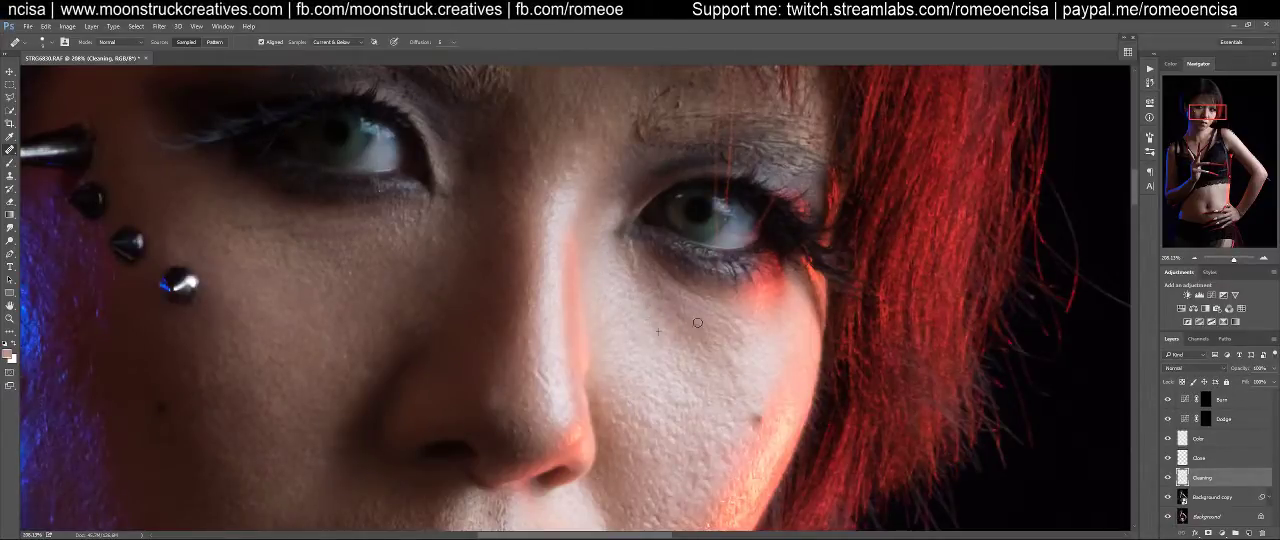
Heal the uneven spots on the outer lit cheekbone, below the red glow under the lashes
{"action": "left_click", "coordinate": [783, 347], "text": "alt"}
{"action": "mouse_move", "coordinate": [740, 347]}
{"action": "left_mouse_down"}
{"action": "mouse_move", "coordinate": [717, 320]}
{"action": "mouse_move", "coordinate": [734, 366]}
{"action": "mouse_move", "coordinate": [762, 358]}
{"action": "mouse_move", "coordinate": [736, 391]}
{"action": "mouse_move", "coordinate": [744, 356]}
{"action": "mouse_move", "coordinate": [743, 375]}
{"action": "mouse_move", "coordinate": [723, 338]}
{"action": "mouse_move", "coordinate": [710, 342]}
{"action": "mouse_move", "coordinate": [724, 335]}
{"action": "mouse_move", "coordinate": [699, 323]}
{"action": "mouse_move", "coordinate": [747, 340]}
{"action": "mouse_move", "coordinate": [715, 317]}
{"action": "mouse_move", "coordinate": [744, 327]}
{"action": "mouse_move", "coordinate": [723, 320]}
{"action": "mouse_move", "coordinate": [730, 346]}
{"action": "mouse_move", "coordinate": [697, 361]}
{"action": "left_mouse_up"}
{"action": "left_click", "coordinate": [751, 356], "text": "alt"}
{"action": "left_click", "coordinate": [730, 347], "text": "alt"}
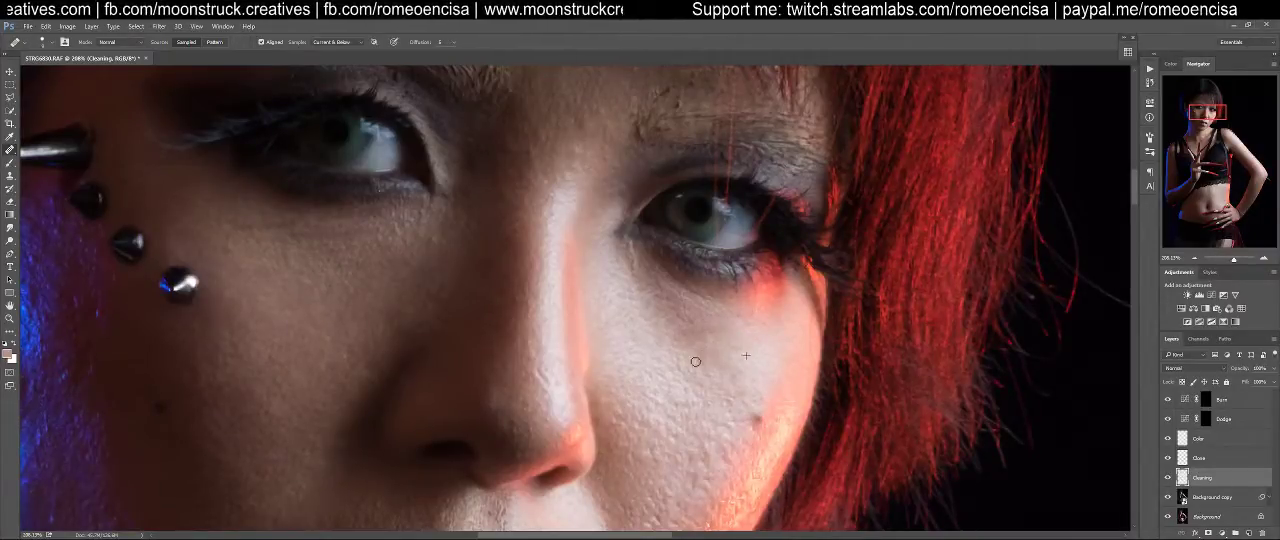
{"action": "left_click", "coordinate": [745, 354], "text": "alt"}
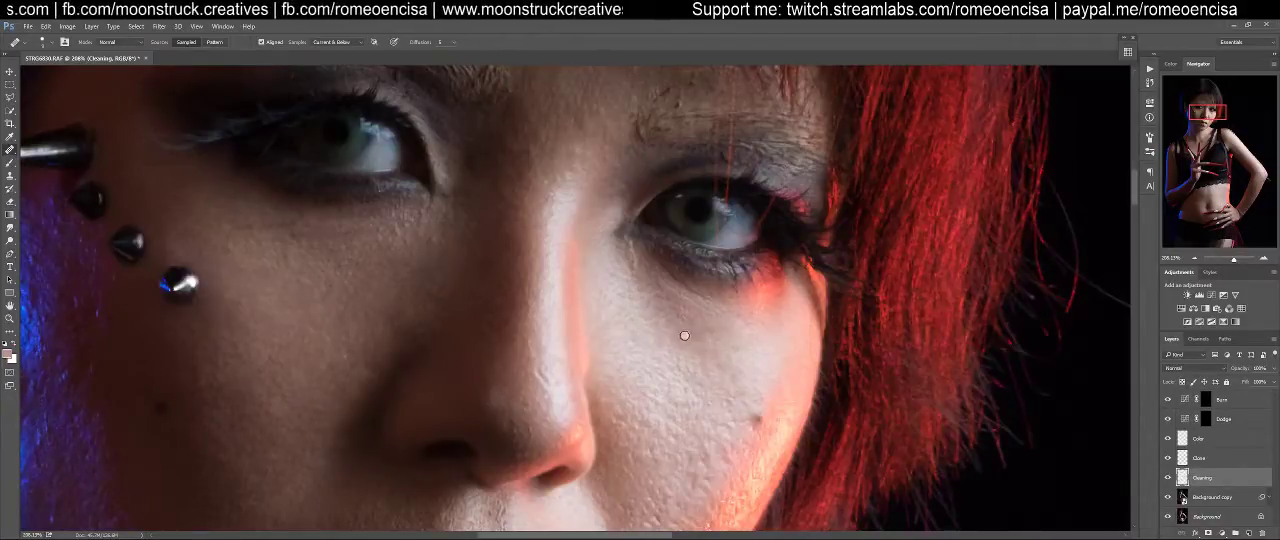
Smooth the remaining under-eye crease on the lit side with short healing strokes and spot corrections
{"action": "mouse_move", "coordinate": [685, 330]}
{"action": "left_mouse_down"}
{"action": "mouse_move", "coordinate": [680, 344]}
{"action": "mouse_move", "coordinate": [663, 306]}
{"action": "left_mouse_up"}
{"action": "left_click", "coordinate": [656, 335], "text": "alt"}
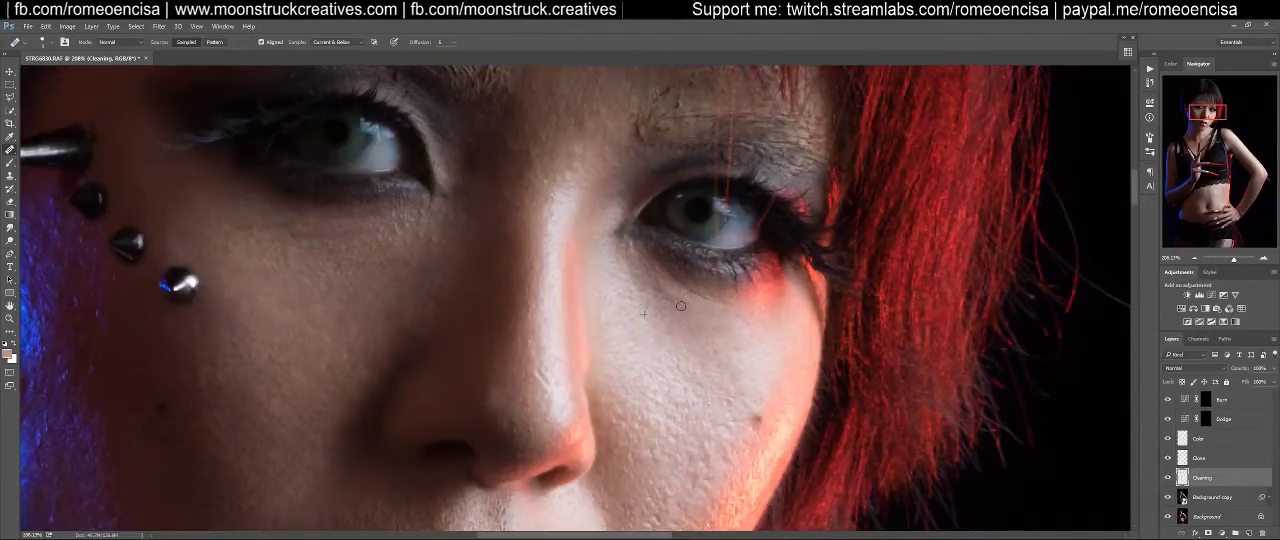
{"action": "mouse_move", "coordinate": [660, 306]}
{"action": "left_mouse_down"}
{"action": "mouse_move", "coordinate": [651, 347]}
{"action": "mouse_move", "coordinate": [647, 293]}
{"action": "left_mouse_up"}
{"action": "left_click", "coordinate": [652, 347], "text": "alt"}
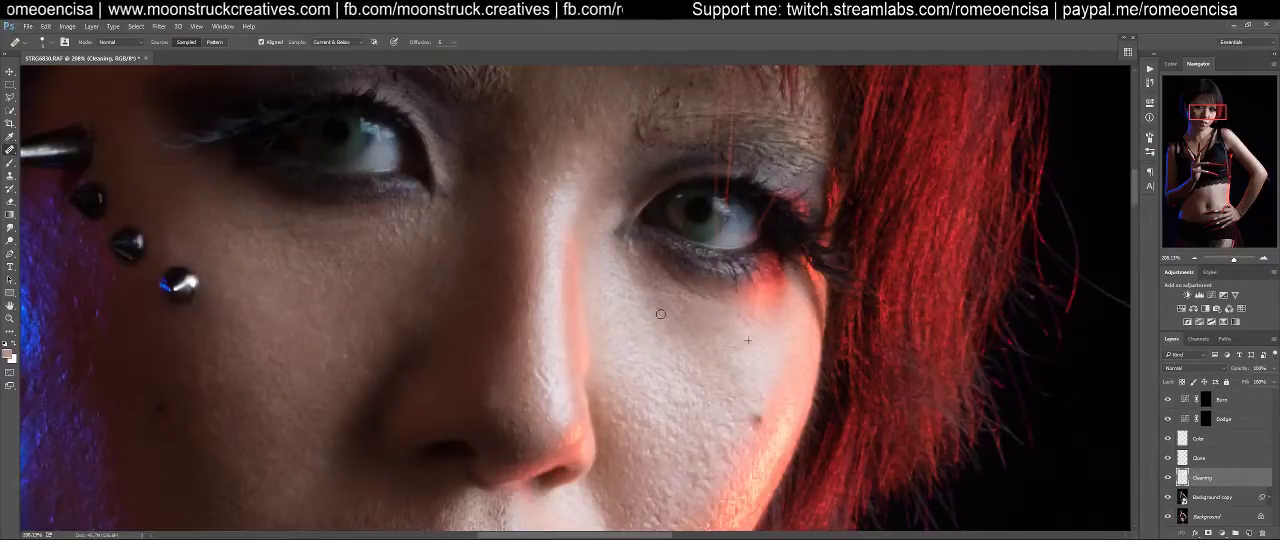
Try a healing stroke on the skin between the nose and the upper lip, and undo it
{"action": "scroll", "coordinate": [676, 335], "scroll_direction": "down", "scroll_amount": 3}
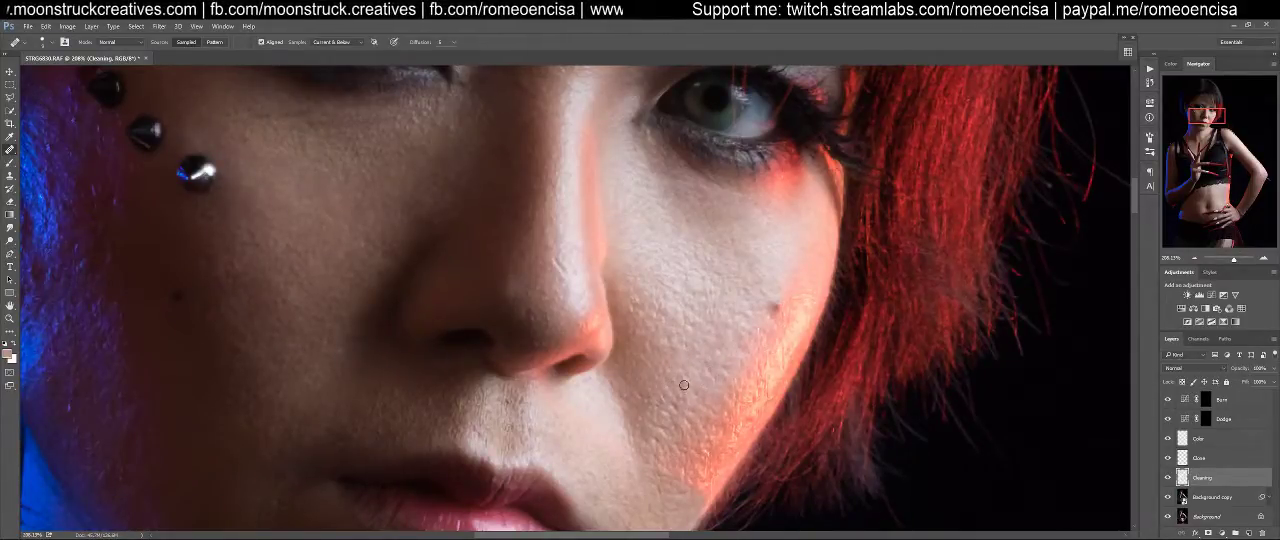
{"action": "left_click_drag", "start_coordinate": [586, 502], "coordinate": [757, 282]}
{"action": "left_click_drag", "start_coordinate": [805, 308], "coordinate": [728, 516]}
{"action": "mouse_move", "coordinate": [797, 288]}
{"action": "left_mouse_down"}
{"action": "mouse_move", "coordinate": [773, 394]}
{"action": "mouse_move", "coordinate": [941, 311]}
{"action": "left_mouse_up"}
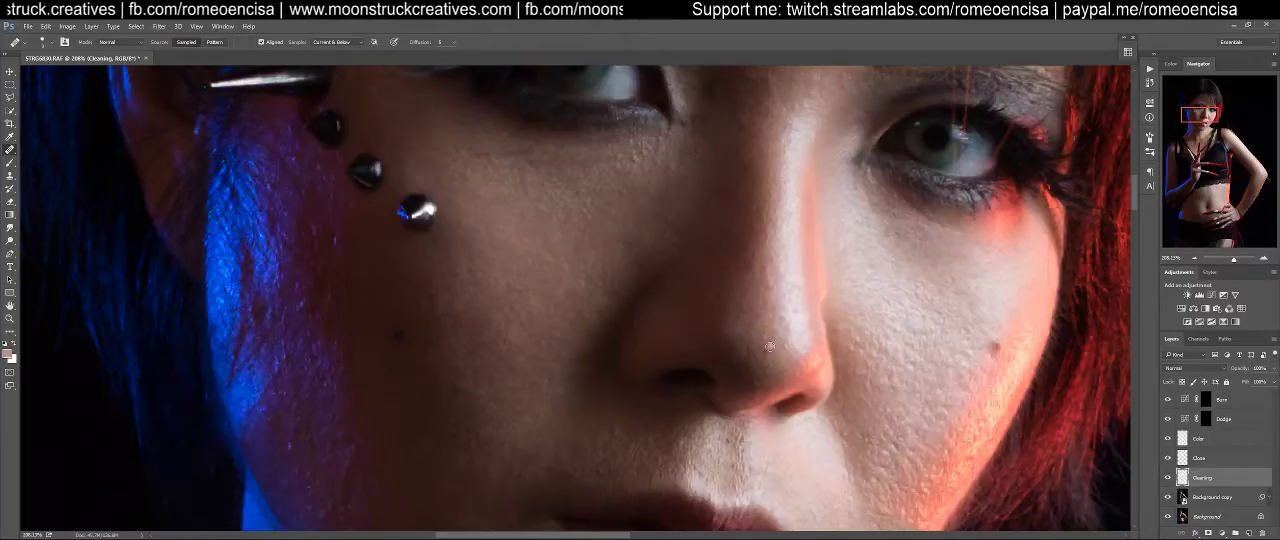
{"action": "left_click_drag", "start_coordinate": [750, 405], "coordinate": [875, 205]}
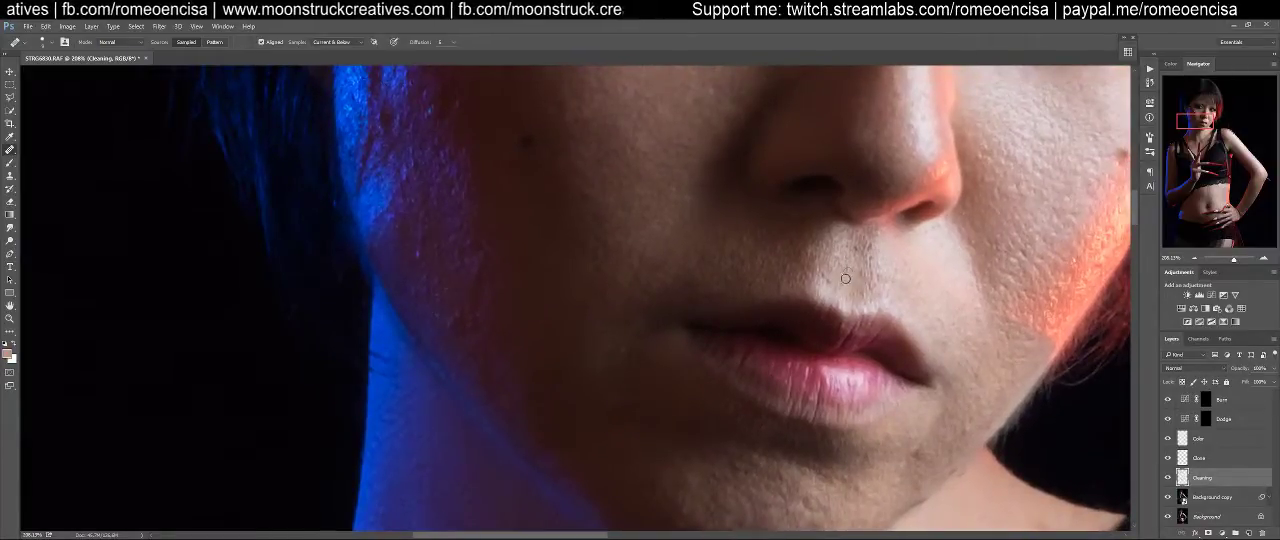
{"action": "mouse_move", "coordinate": [878, 245]}
{"action": "left_mouse_down"}
{"action": "mouse_move", "coordinate": [857, 260]}
{"action": "mouse_move", "coordinate": [868, 288]}
{"action": "mouse_move", "coordinate": [870, 270]}
{"action": "mouse_move", "coordinate": [859, 298]}
{"action": "left_mouse_up"}
{"action": "key", "text": "ctrl+z"}
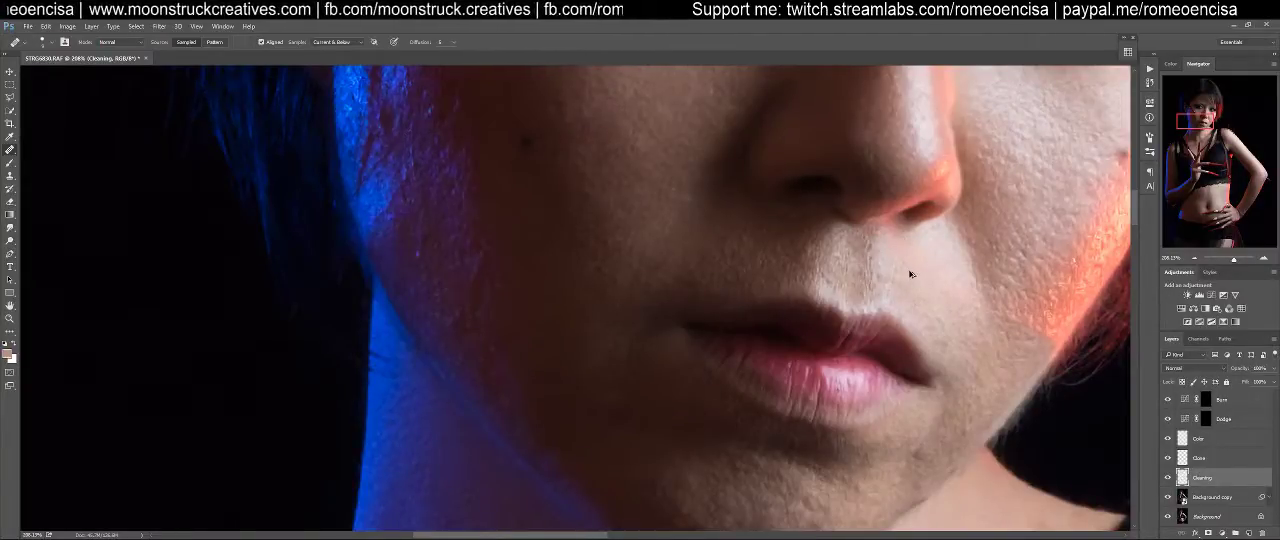
Heal the specks and bumps on the shadowed skin above the upper lip, toward the mouth corner
{"action": "left_click_drag", "start_coordinate": [776, 291], "coordinate": [871, 329]}
{"action": "mouse_move", "coordinate": [815, 283]}
{"action": "left_mouse_down"}
{"action": "mouse_move", "coordinate": [867, 289]}
{"action": "mouse_move", "coordinate": [831, 304]}
{"action": "mouse_move", "coordinate": [865, 263]}
{"action": "mouse_move", "coordinate": [817, 293]}
{"action": "left_mouse_up"}
{"action": "left_click", "coordinate": [806, 325]}
{"action": "left_click", "coordinate": [819, 312]}
{"action": "left_click", "coordinate": [826, 271], "text": "alt"}
{"action": "left_click", "coordinate": [805, 303]}
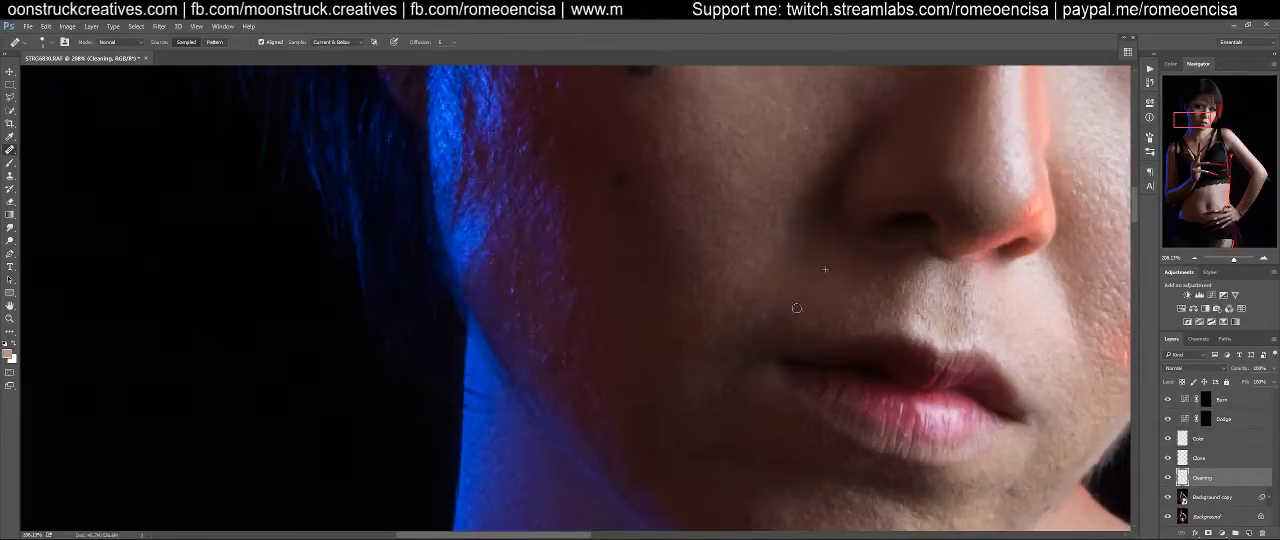
Heal the blemishes on the shadowed lower cheek beside the mouth
{"action": "left_click", "coordinate": [789, 270], "text": "alt"}
{"action": "left_click", "coordinate": [782, 315]}
{"action": "left_click", "coordinate": [780, 307]}
{"action": "left_click_drag", "start_coordinate": [747, 274], "coordinate": [789, 310]}
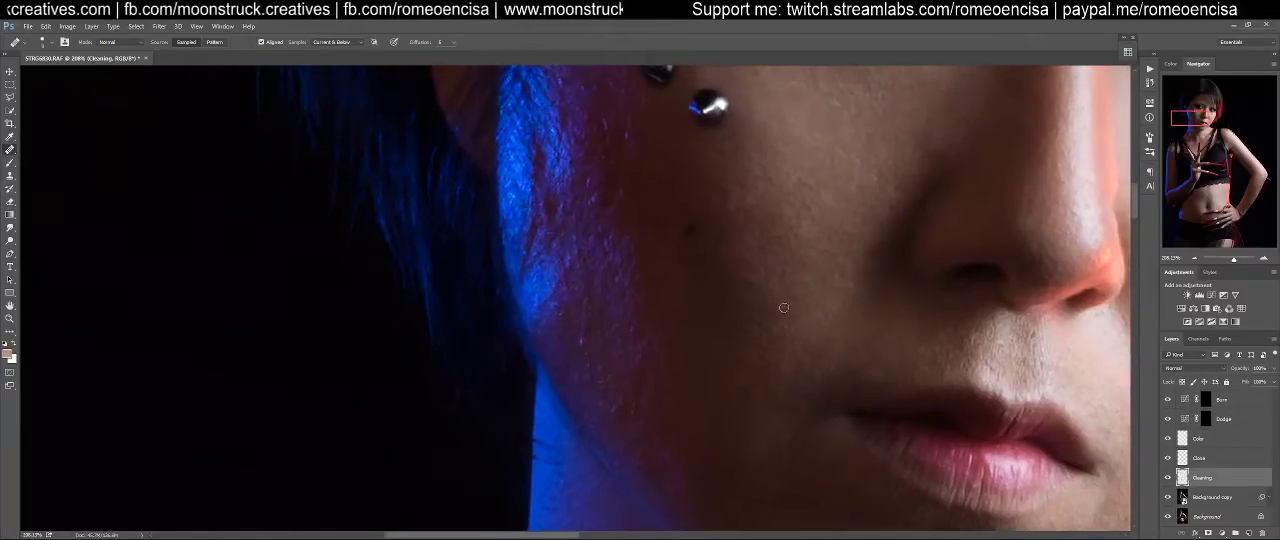
{"action": "left_click", "coordinate": [737, 295]}
Heal the uneven spots beside the mouth corner on the lit side of the face
{"action": "mouse_move", "coordinate": [785, 470]}
{"action": "left_mouse_down"}
{"action": "mouse_move", "coordinate": [717, 234]}
{"action": "mouse_move", "coordinate": [734, 377]}
{"action": "mouse_move", "coordinate": [681, 375]}
{"action": "mouse_move", "coordinate": [571, 325]}
{"action": "left_mouse_up"}
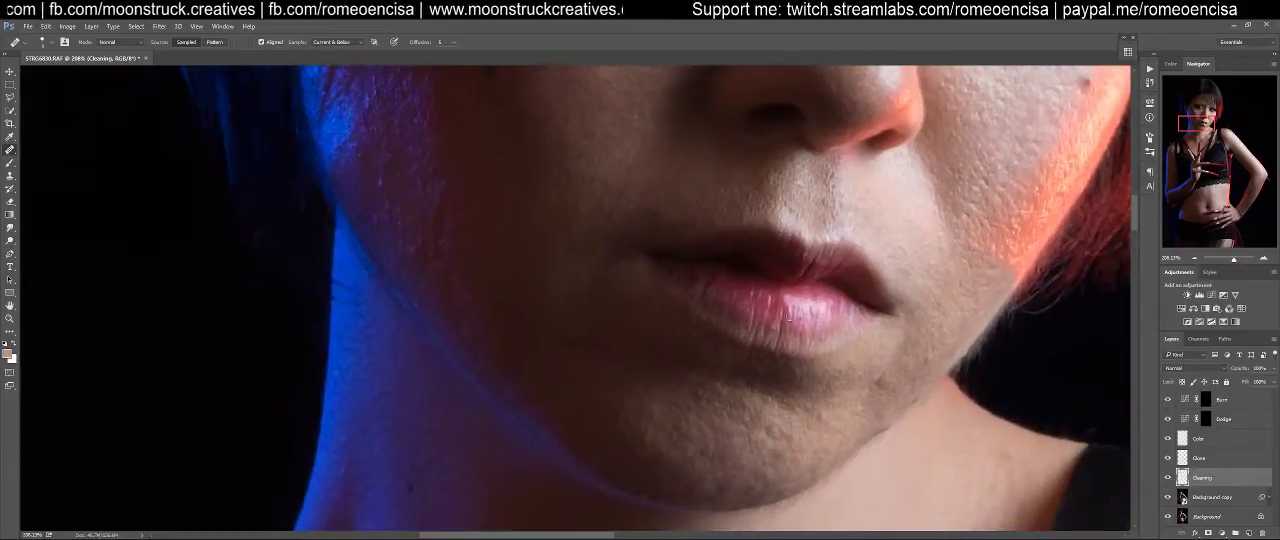
{"action": "left_click", "coordinate": [934, 272], "text": "alt"}
{"action": "left_click", "coordinate": [959, 285]}
{"action": "left_click", "coordinate": [970, 272]}
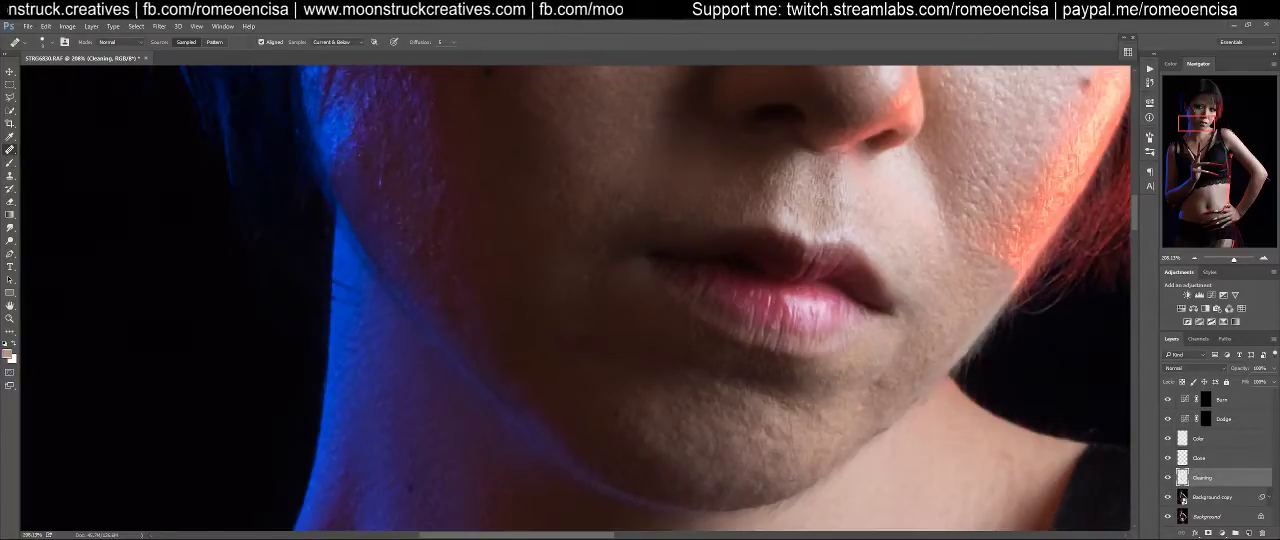
Heal the bumps on the lit lower cheek along the fold between the nostril and the mouth corner
{"action": "left_click", "coordinate": [945, 223]}
{"action": "left_click", "coordinate": [954, 213]}
{"action": "left_click", "coordinate": [968, 201]}
{"action": "left_click", "coordinate": [982, 206]}
{"action": "left_click", "coordinate": [986, 187]}
{"action": "left_click", "coordinate": [957, 180]}
{"action": "left_click", "coordinate": [970, 185]}
{"action": "left_click", "coordinate": [967, 189]}
{"action": "left_click", "coordinate": [991, 197]}
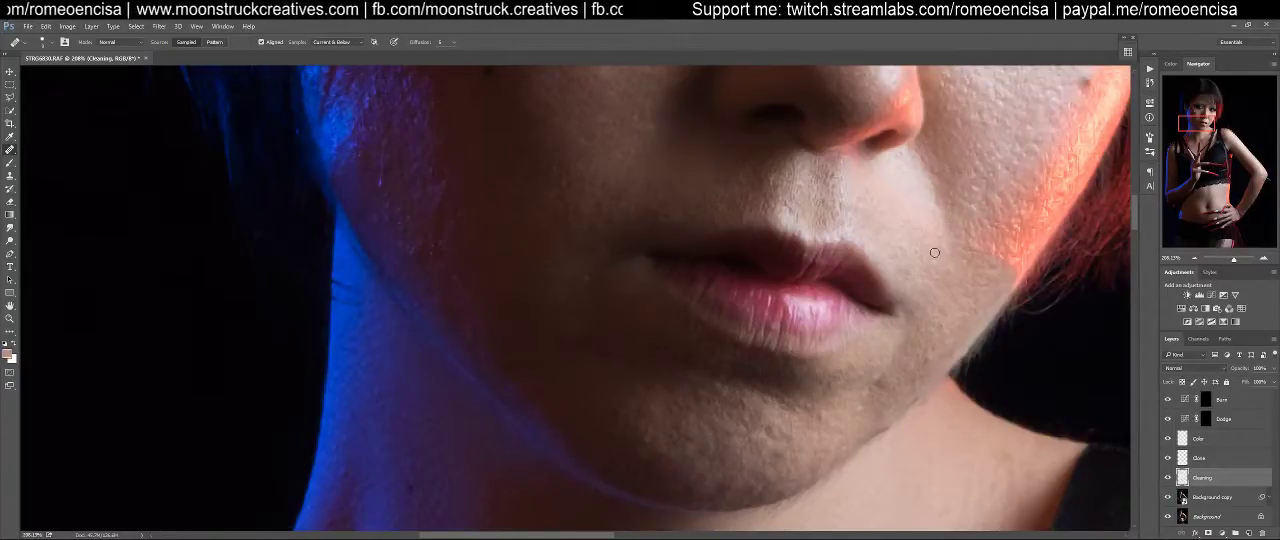
{"action": "left_click_drag", "start_coordinate": [948, 318], "coordinate": [940, 282]}
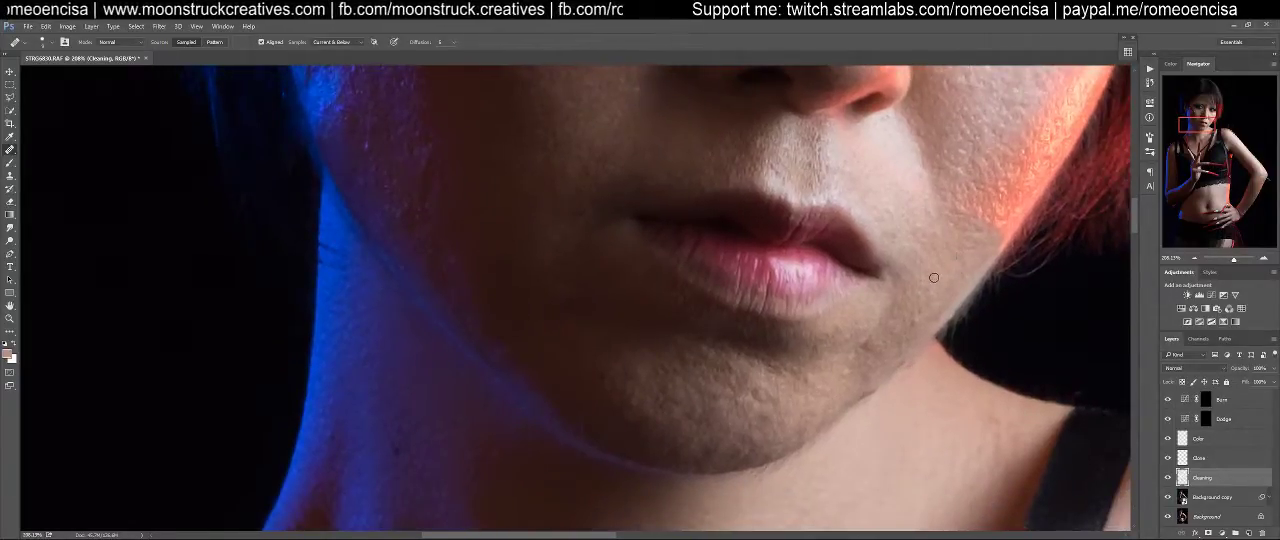
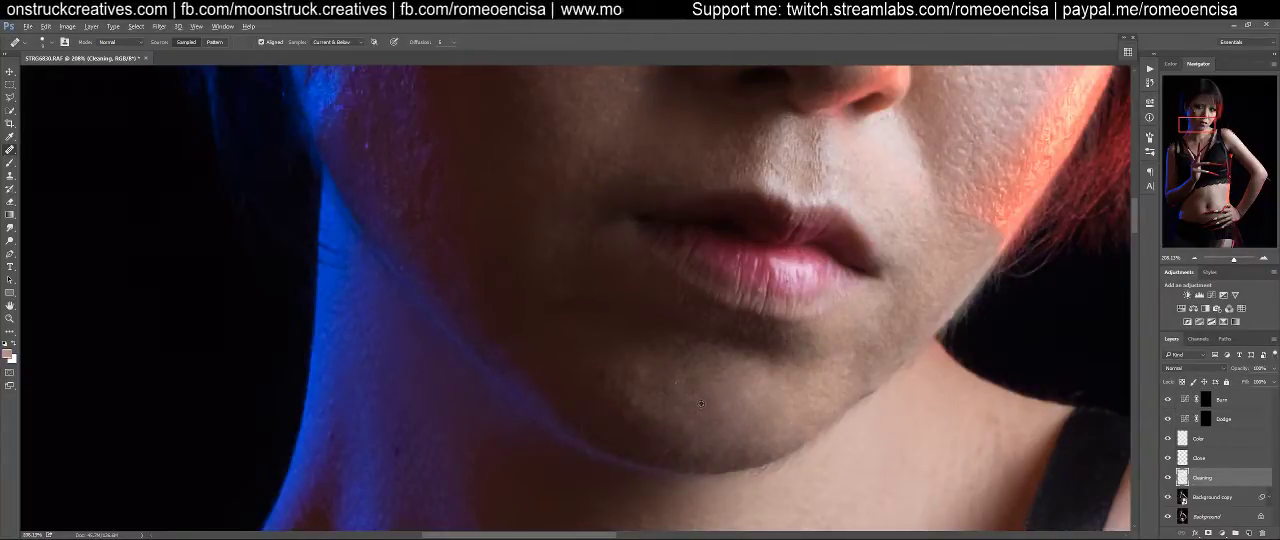
Heal the bumps and uneven spots on the chin below the lower lip and on the shadowed cheek beside the mouth
{"action": "left_click_drag", "start_coordinate": [686, 391], "coordinate": [746, 434]}
{"action": "left_click", "coordinate": [729, 447], "text": "alt"}
{"action": "left_click", "coordinate": [682, 422]}
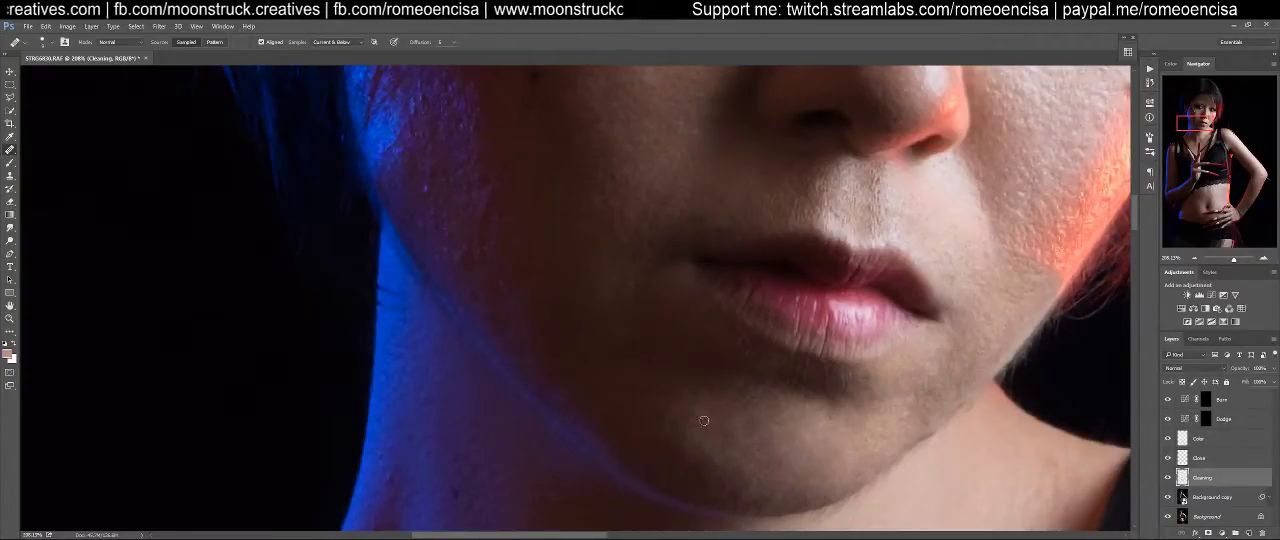
{"action": "left_click", "coordinate": [713, 431], "text": "alt"}
{"action": "left_click", "coordinate": [664, 432]}
{"action": "left_click", "coordinate": [719, 390]}
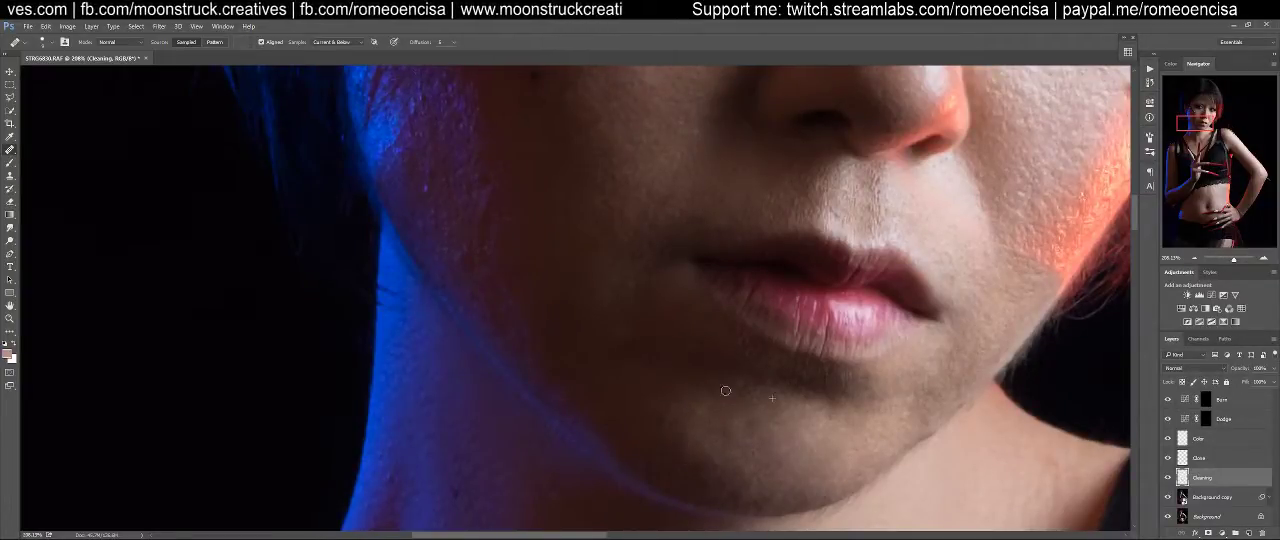
{"action": "left_click_drag", "start_coordinate": [761, 406], "coordinate": [765, 434]}
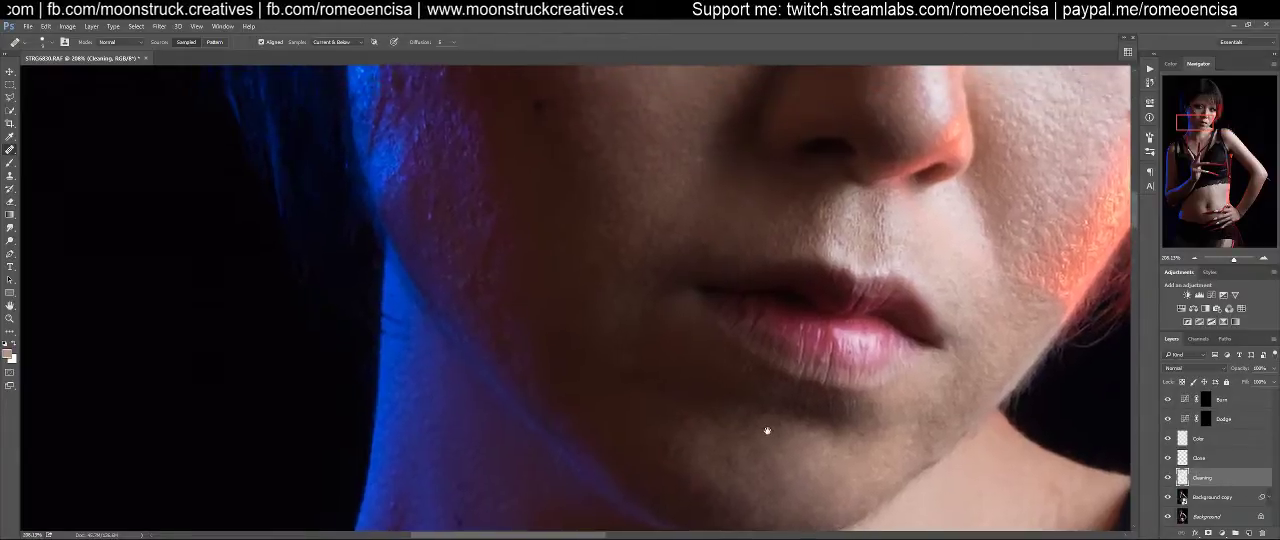
{"action": "left_click_drag", "start_coordinate": [681, 382], "coordinate": [796, 412]}
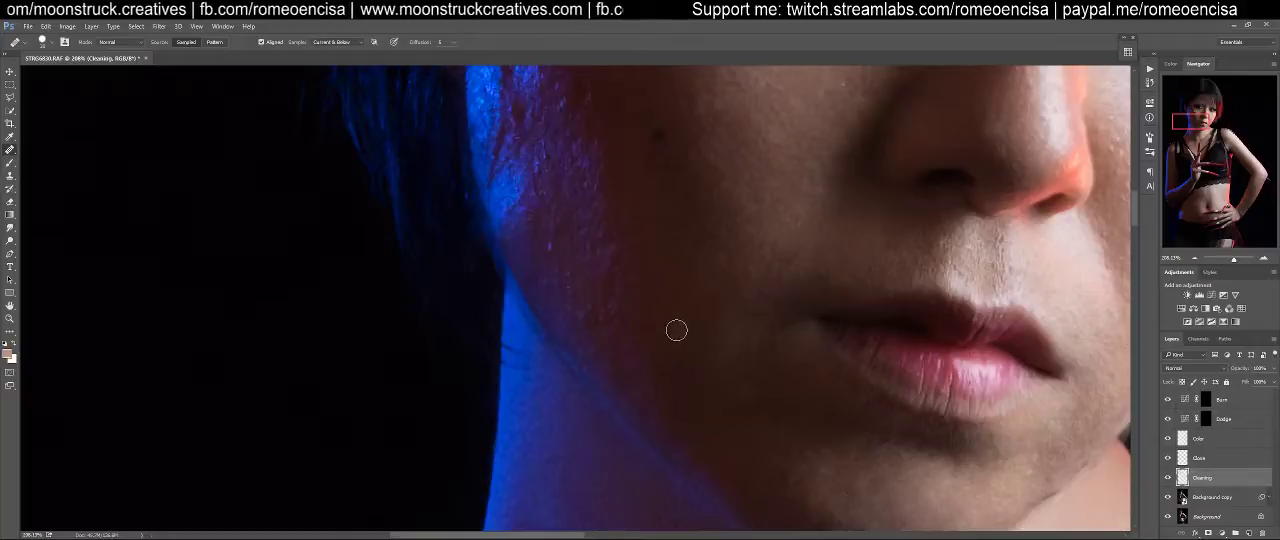
{"action": "mouse_move", "coordinate": [676, 322]}
{"action": "left_mouse_down"}
{"action": "mouse_move", "coordinate": [709, 342]}
{"action": "mouse_move", "coordinate": [739, 333]}
{"action": "mouse_move", "coordinate": [724, 349]}
{"action": "mouse_move", "coordinate": [741, 370]}
{"action": "mouse_move", "coordinate": [715, 375]}
{"action": "mouse_move", "coordinate": [725, 405]}
{"action": "mouse_move", "coordinate": [716, 365]}
{"action": "mouse_move", "coordinate": [756, 357]}
{"action": "mouse_move", "coordinate": [713, 314]}
{"action": "mouse_move", "coordinate": [760, 355]}
{"action": "mouse_move", "coordinate": [729, 310]}
{"action": "mouse_move", "coordinate": [754, 331]}
{"action": "mouse_move", "coordinate": [712, 308]}
{"action": "mouse_move", "coordinate": [711, 355]}
{"action": "mouse_move", "coordinate": [694, 342]}
{"action": "mouse_move", "coordinate": [688, 363]}
{"action": "mouse_move", "coordinate": [738, 396]}
{"action": "mouse_move", "coordinate": [733, 409]}
{"action": "mouse_move", "coordinate": [744, 373]}
{"action": "mouse_move", "coordinate": [716, 336]}
{"action": "left_mouse_up"}
On the Clone layer, smooth the dark transition between the purple-lit jaw and the shadowed cheek with the Clone Stamp
{"action": "left_click", "coordinate": [1200, 458]}
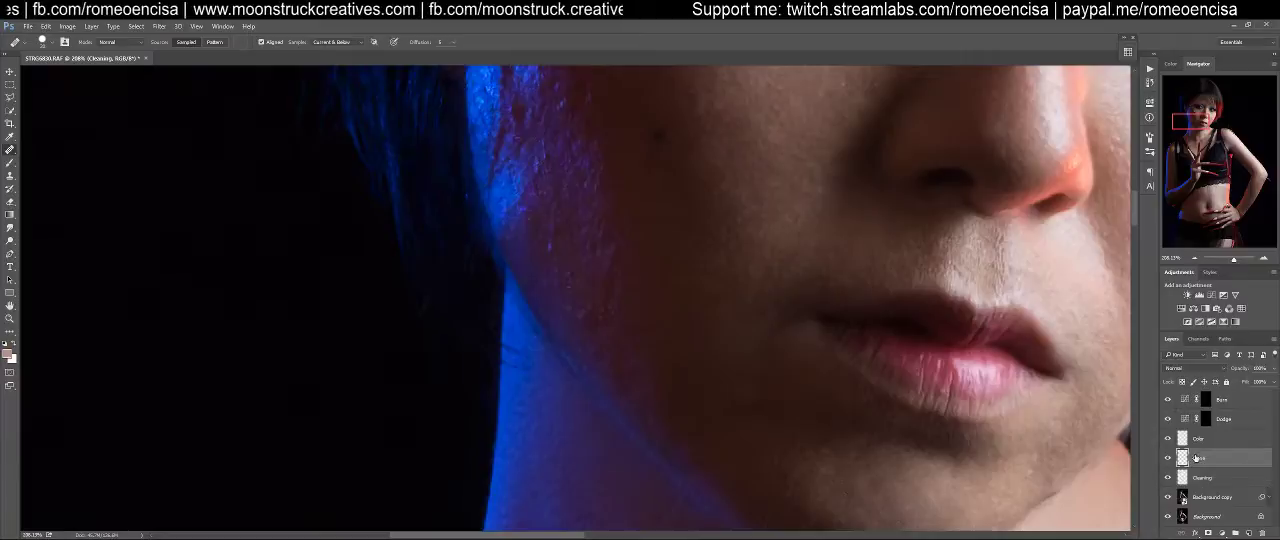
{"action": "key", "text": "s"}
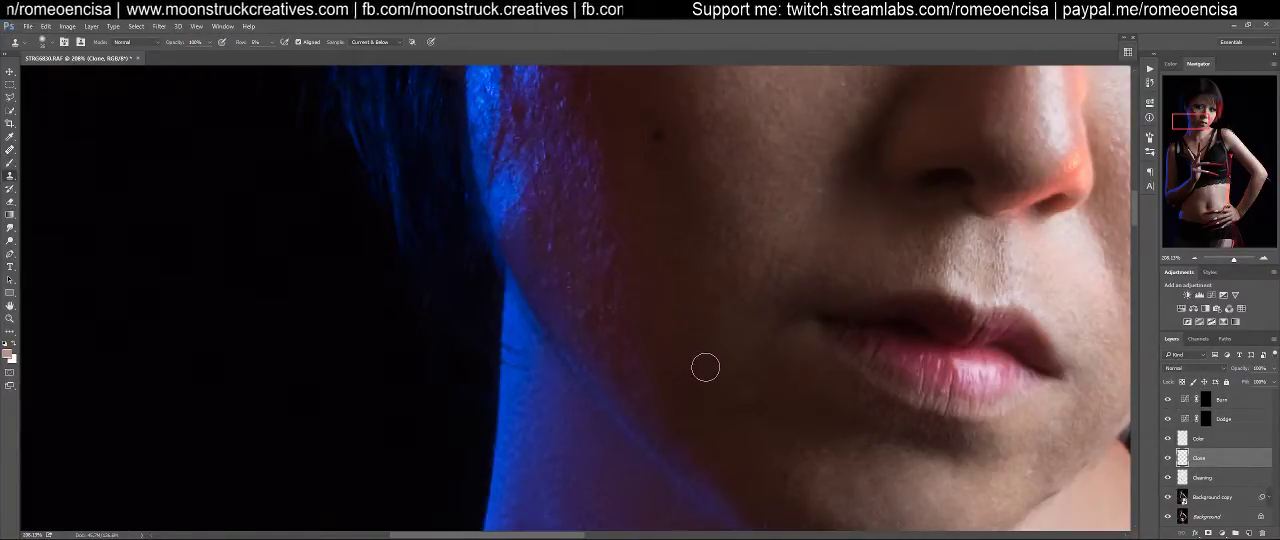
{"action": "mouse_move", "coordinate": [730, 357]}
{"action": "left_mouse_down"}
{"action": "mouse_move", "coordinate": [731, 346]}
{"action": "mouse_move", "coordinate": [757, 349]}
{"action": "left_mouse_up"}
{"action": "left_click", "coordinate": [714, 369], "text": "alt"}
{"action": "left_click", "coordinate": [700, 345], "text": "alt"}
{"action": "left_click", "coordinate": [747, 383], "text": "alt"}
{"action": "left_click", "coordinate": [704, 345], "text": "alt"}
{"action": "mouse_move", "coordinate": [718, 306]}
{"action": "left_mouse_down"}
{"action": "mouse_move", "coordinate": [706, 320]}
{"action": "mouse_move", "coordinate": [731, 324]}
{"action": "mouse_move", "coordinate": [757, 395]}
{"action": "mouse_move", "coordinate": [730, 390]}
{"action": "mouse_move", "coordinate": [746, 390]}
{"action": "left_mouse_up"}
{"action": "left_click", "coordinate": [711, 334], "text": "alt"}
{"action": "left_click", "coordinate": [709, 378], "text": "alt"}
{"action": "left_click", "coordinate": [712, 414], "text": "alt"}
{"action": "left_click", "coordinate": [725, 420], "text": "alt"}
{"action": "left_click", "coordinate": [753, 434], "text": "alt"}
{"action": "left_click", "coordinate": [739, 369], "text": "alt"}
{"action": "mouse_move", "coordinate": [753, 340]}
{"action": "left_mouse_down"}
{"action": "mouse_move", "coordinate": [723, 345]}
{"action": "mouse_move", "coordinate": [772, 333]}
{"action": "mouse_move", "coordinate": [712, 272]}
{"action": "left_mouse_up"}
{"action": "left_click", "coordinate": [746, 366], "text": "alt"}
{"action": "left_click", "coordinate": [731, 363], "text": "alt"}
{"action": "left_click", "coordinate": [712, 357], "text": "alt"}
{"action": "mouse_move", "coordinate": [718, 324]}
{"action": "left_mouse_down"}
{"action": "mouse_move", "coordinate": [692, 317]}
{"action": "mouse_move", "coordinate": [740, 349]}
{"action": "mouse_move", "coordinate": [717, 354]}
{"action": "mouse_move", "coordinate": [729, 336]}
{"action": "left_mouse_up"}
{"action": "left_click", "coordinate": [672, 342], "text": "alt"}
{"action": "left_click", "coordinate": [714, 348], "text": "alt"}
{"action": "left_click", "coordinate": [714, 386], "text": "alt"}
{"action": "left_click", "coordinate": [709, 391], "text": "alt"}
{"action": "left_click", "coordinate": [690, 408], "text": "alt"}
{"action": "mouse_move", "coordinate": [715, 388]}
{"action": "left_mouse_down"}
{"action": "mouse_move", "coordinate": [687, 379]}
{"action": "mouse_move", "coordinate": [685, 342]}
{"action": "left_mouse_up"}
{"action": "left_click", "coordinate": [715, 415], "text": "alt"}
On the Cleaning layer, heal the bright specks around the lower end of the blue highlight along the jaw edge
{"action": "key", "text": "space"}
{"action": "left_click_drag", "start_coordinate": [701, 299], "coordinate": [749, 429]}
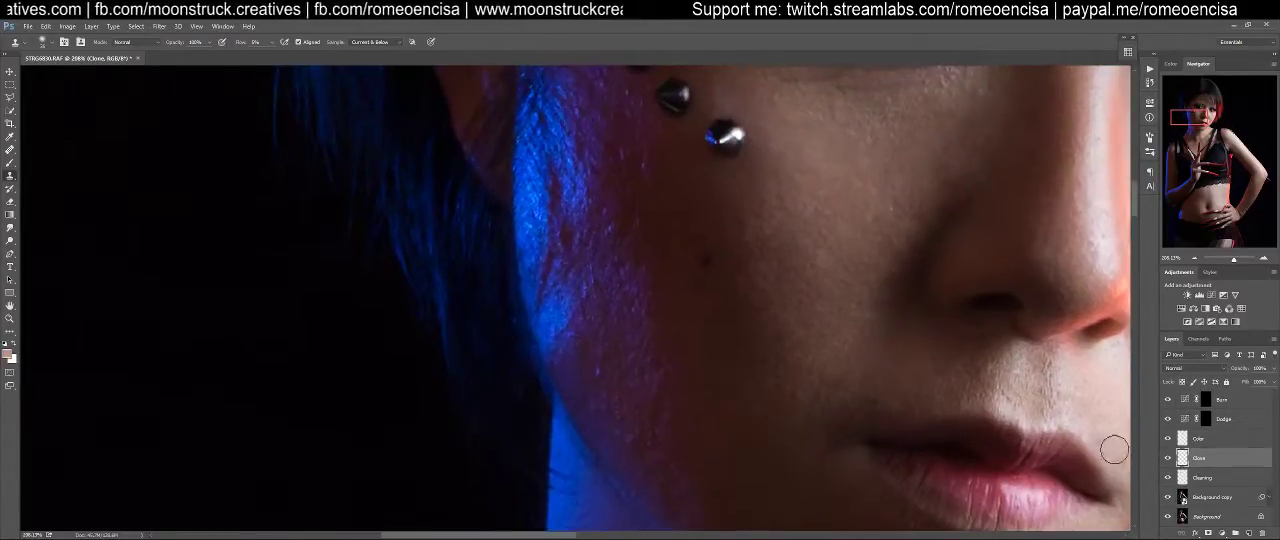
{"action": "key", "text": "alt+bracketleft"}
{"action": "key", "text": "j"}
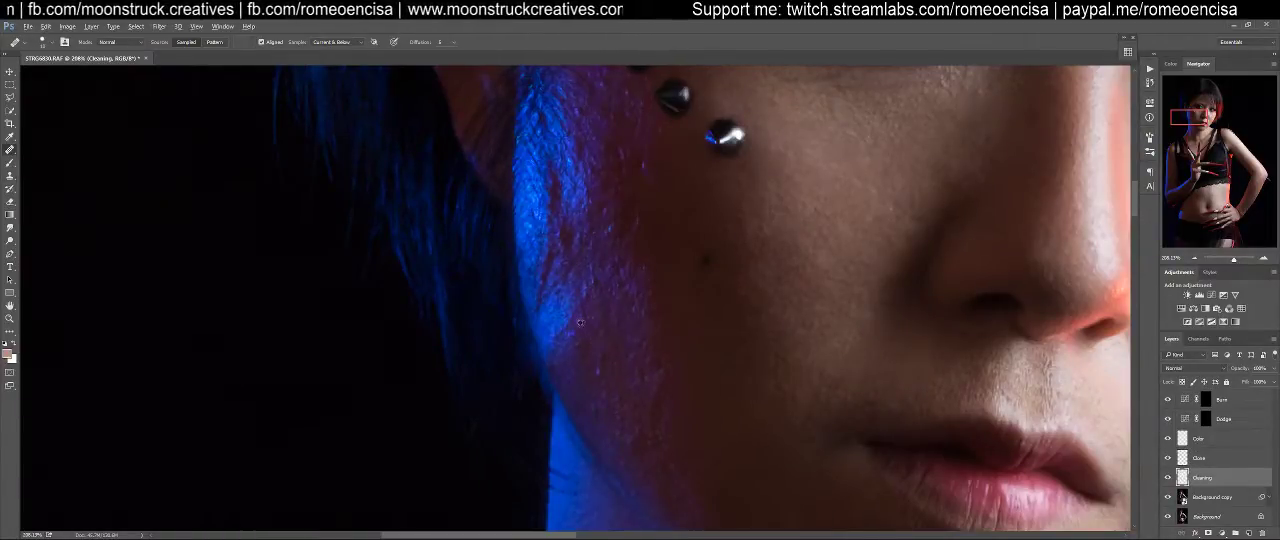
{"action": "left_click", "coordinate": [564, 346], "text": "alt"}
{"action": "mouse_move", "coordinate": [585, 354]}
{"action": "left_mouse_down"}
{"action": "mouse_move", "coordinate": [588, 378]}
{"action": "mouse_move", "coordinate": [596, 364]}
{"action": "left_mouse_up"}
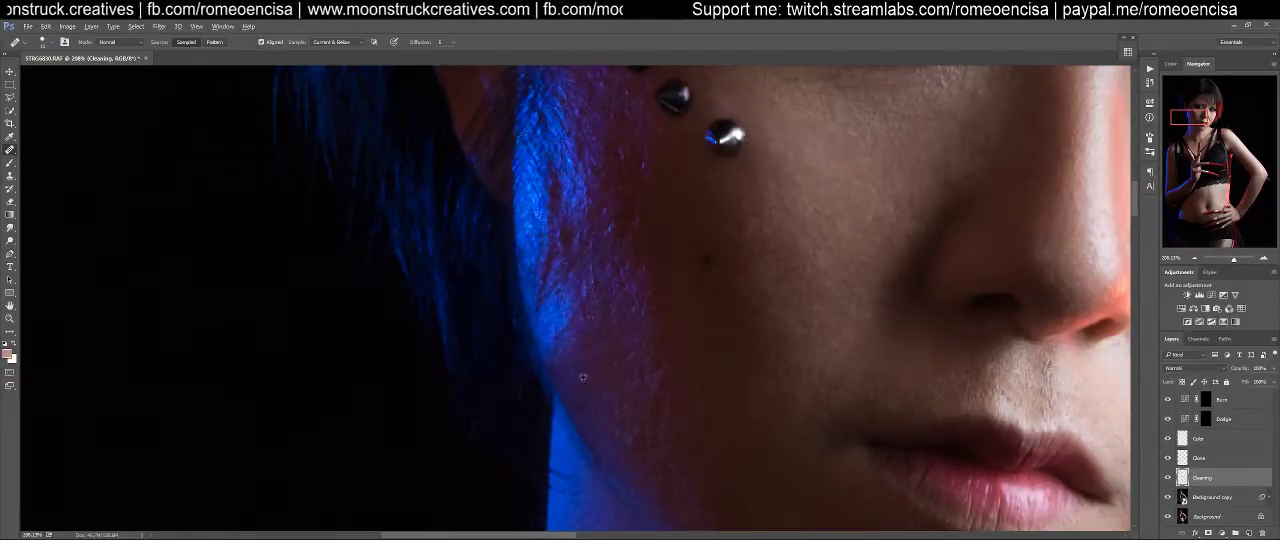
{"action": "mouse_move", "coordinate": [588, 400]}
{"action": "left_mouse_down"}
{"action": "mouse_move", "coordinate": [597, 406]}
{"action": "mouse_move", "coordinate": [602, 380]}
{"action": "mouse_move", "coordinate": [645, 455]}
{"action": "mouse_move", "coordinate": [624, 392]}
{"action": "mouse_move", "coordinate": [605, 423]}
{"action": "mouse_move", "coordinate": [603, 378]}
{"action": "mouse_move", "coordinate": [590, 390]}
{"action": "mouse_move", "coordinate": [577, 380]}
{"action": "mouse_move", "coordinate": [589, 384]}
{"action": "left_mouse_up"}
{"action": "left_click", "coordinate": [566, 351], "text": "alt"}
{"action": "left_click", "coordinate": [587, 340]}
{"action": "left_click", "coordinate": [563, 366], "text": "alt"}
{"action": "mouse_move", "coordinate": [582, 336]}
{"action": "left_mouse_down"}
{"action": "mouse_move", "coordinate": [570, 302]}
{"action": "mouse_move", "coordinate": [582, 328]}
{"action": "mouse_move", "coordinate": [586, 292]}
{"action": "mouse_move", "coordinate": [576, 299]}
{"action": "mouse_move", "coordinate": [597, 284]}
{"action": "mouse_move", "coordinate": [578, 301]}
{"action": "left_mouse_up"}
{"action": "left_click", "coordinate": [568, 351], "text": "alt"}
{"action": "left_click", "coordinate": [558, 325], "text": "alt"}
{"action": "left_click", "coordinate": [561, 319], "text": "alt"}
{"action": "left_click", "coordinate": [599, 325], "text": "alt"}
{"action": "left_click", "coordinate": [583, 314], "text": "alt"}
{"action": "left_click", "coordinate": [585, 298]}
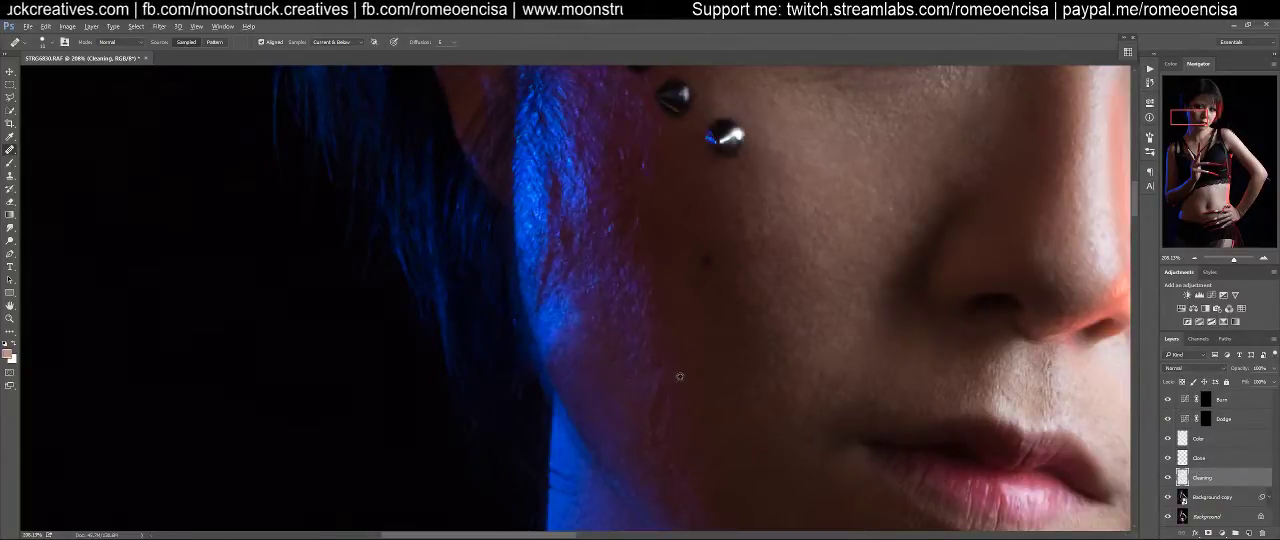
Heal the fine streaks and bumps on the purple-lit skin along the lower jaw
{"action": "left_click", "coordinate": [690, 412], "text": "alt"}
{"action": "left_click_drag", "start_coordinate": [666, 385], "coordinate": [652, 415]}
{"action": "left_click", "coordinate": [631, 378], "text": "alt"}
{"action": "mouse_move", "coordinate": [665, 382]}
{"action": "left_mouse_down"}
{"action": "mouse_move", "coordinate": [674, 434]}
{"action": "mouse_move", "coordinate": [656, 445]}
{"action": "mouse_move", "coordinate": [631, 411]}
{"action": "mouse_move", "coordinate": [643, 450]}
{"action": "left_mouse_up"}
{"action": "left_click", "coordinate": [619, 424], "text": "alt"}
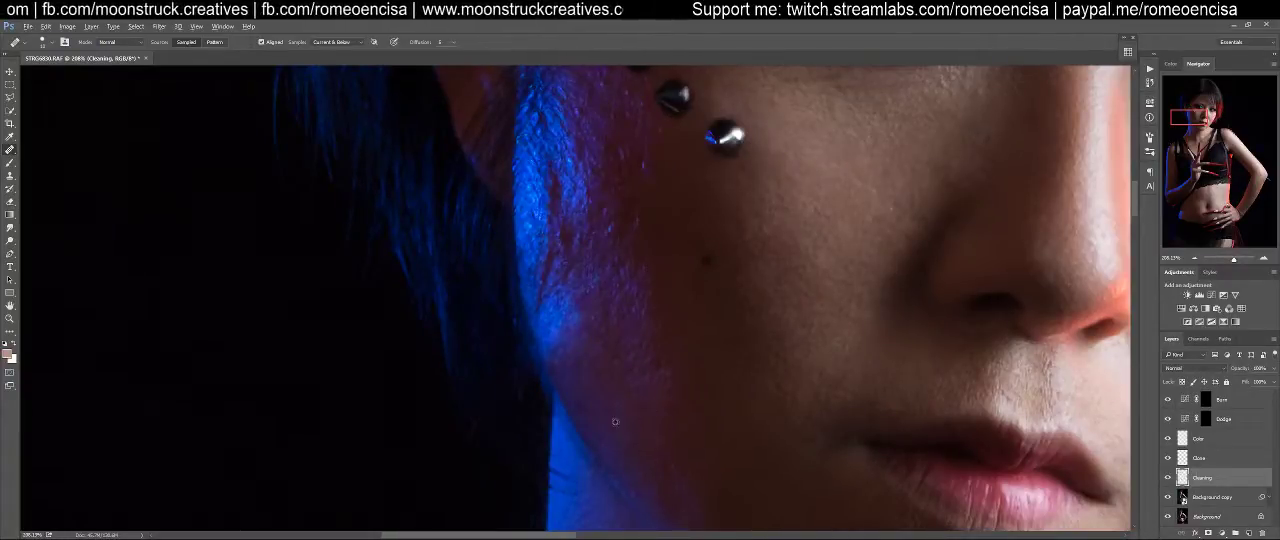
{"action": "scroll", "coordinate": [665, 440], "scroll_direction": "down", "scroll_amount": 3}
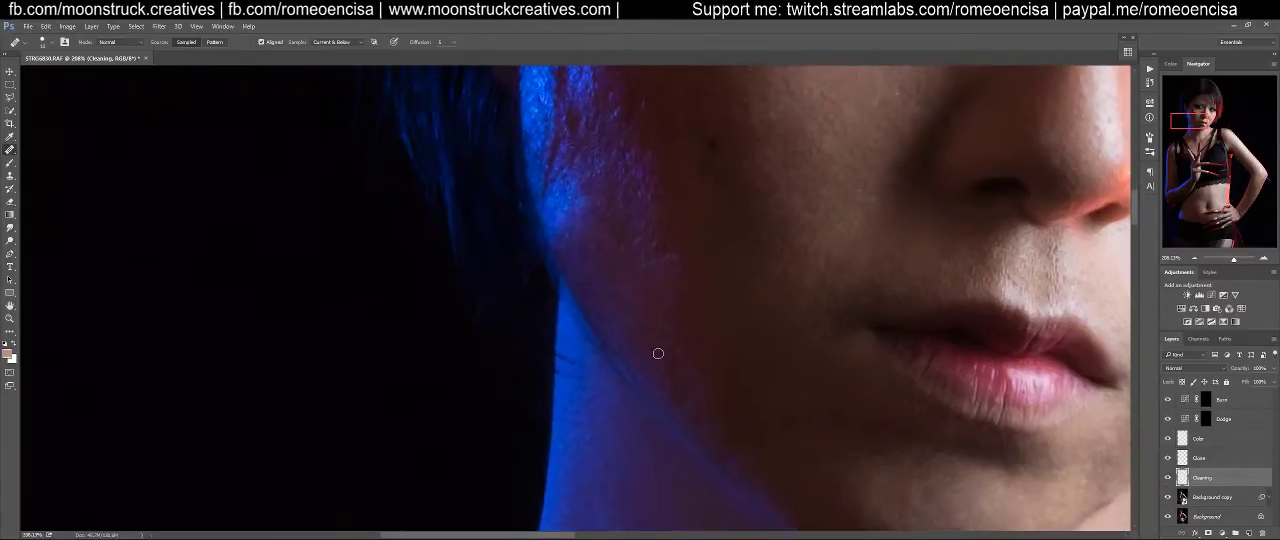
{"action": "left_click_drag", "start_coordinate": [667, 361], "coordinate": [669, 360]}
Heal the remaining specks on the purple-lit cheek just beside the lower blue highlight
{"action": "left_click_drag", "start_coordinate": [654, 315], "coordinate": [704, 452]}
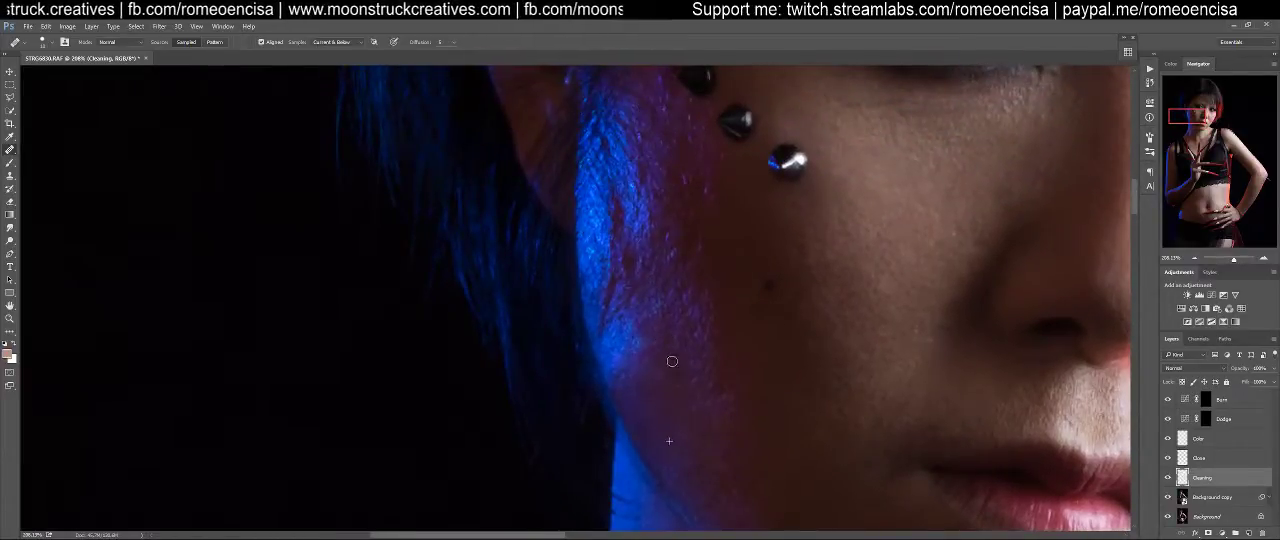
{"action": "mouse_move", "coordinate": [666, 343]}
{"action": "left_mouse_down"}
{"action": "mouse_move", "coordinate": [697, 411]}
{"action": "mouse_move", "coordinate": [669, 383]}
{"action": "mouse_move", "coordinate": [659, 398]}
{"action": "left_mouse_up"}
{"action": "left_click", "coordinate": [694, 395], "text": "alt"}
{"action": "mouse_move", "coordinate": [677, 361]}
{"action": "left_mouse_down"}
{"action": "mouse_move", "coordinate": [644, 413]}
{"action": "mouse_move", "coordinate": [636, 377]}
{"action": "left_mouse_up"}
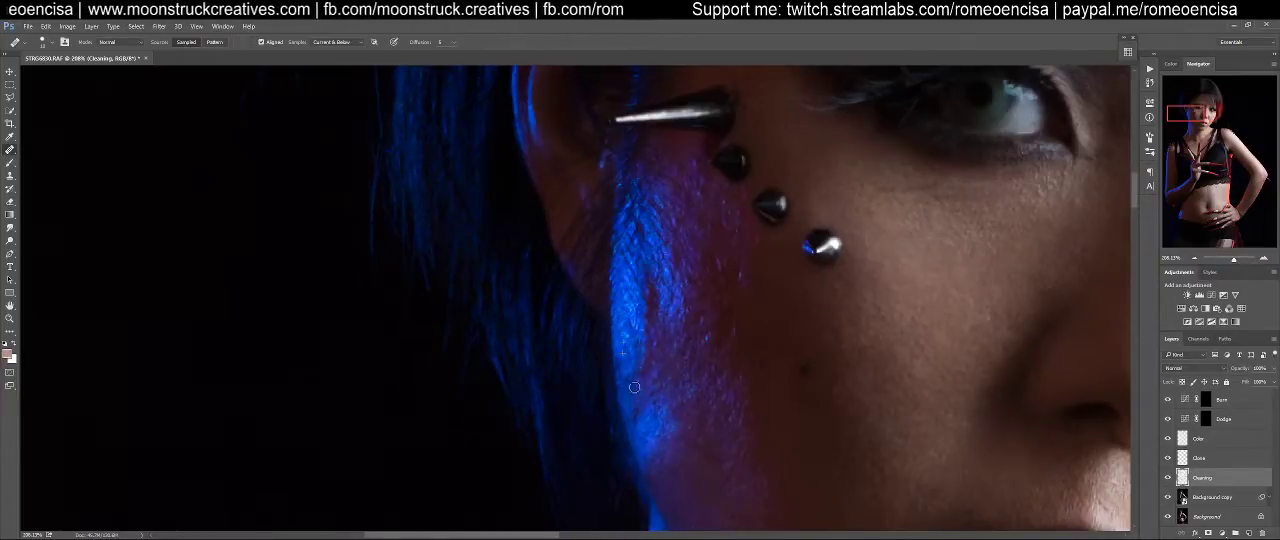
Heal the dark gaps and rough texture in the blue-lit strip of cheek below the ear
{"action": "mouse_move", "coordinate": [658, 434]}
{"action": "left_mouse_down"}
{"action": "mouse_move", "coordinate": [637, 408]}
{"action": "mouse_move", "coordinate": [648, 365]}
{"action": "left_mouse_up"}
{"action": "left_click", "coordinate": [656, 417], "text": "alt"}
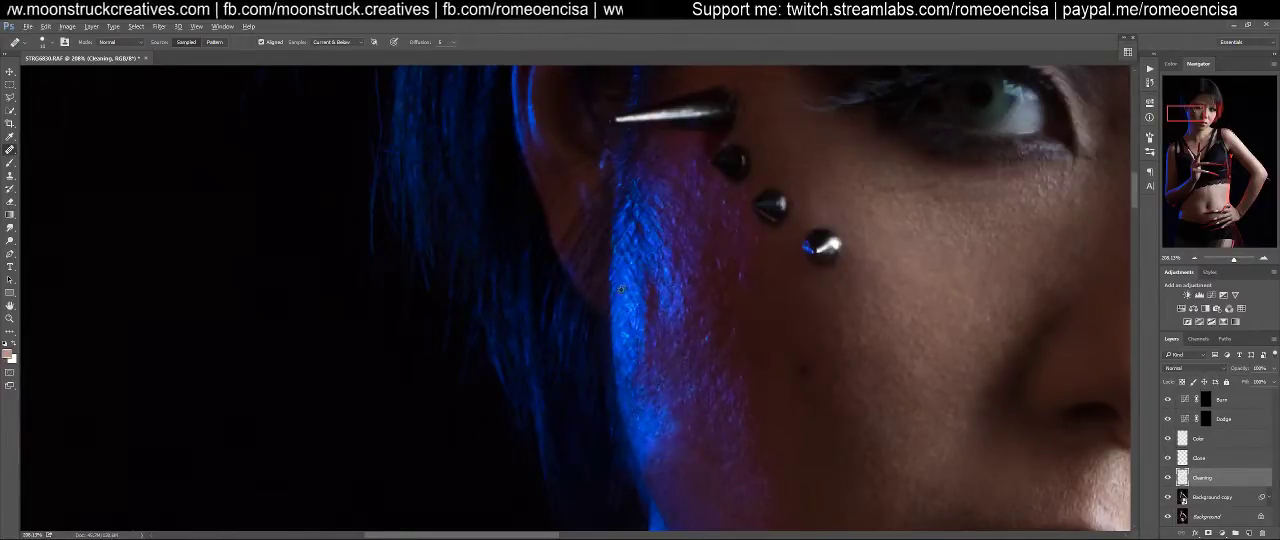
{"action": "mouse_move", "coordinate": [644, 287]}
{"action": "left_mouse_down"}
{"action": "mouse_move", "coordinate": [658, 412]}
{"action": "mouse_move", "coordinate": [654, 318]}
{"action": "left_mouse_up"}
{"action": "left_click", "coordinate": [661, 380], "text": "alt"}
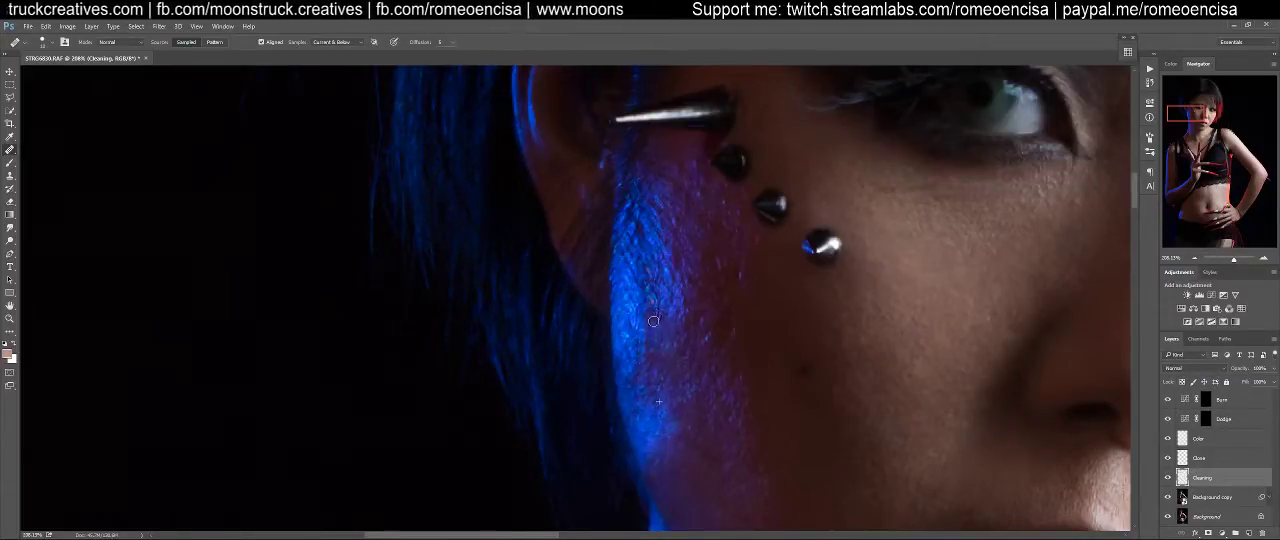
{"action": "mouse_move", "coordinate": [651, 358]}
{"action": "left_mouse_down"}
{"action": "mouse_move", "coordinate": [671, 359]}
{"action": "mouse_move", "coordinate": [659, 353]}
{"action": "left_mouse_up"}
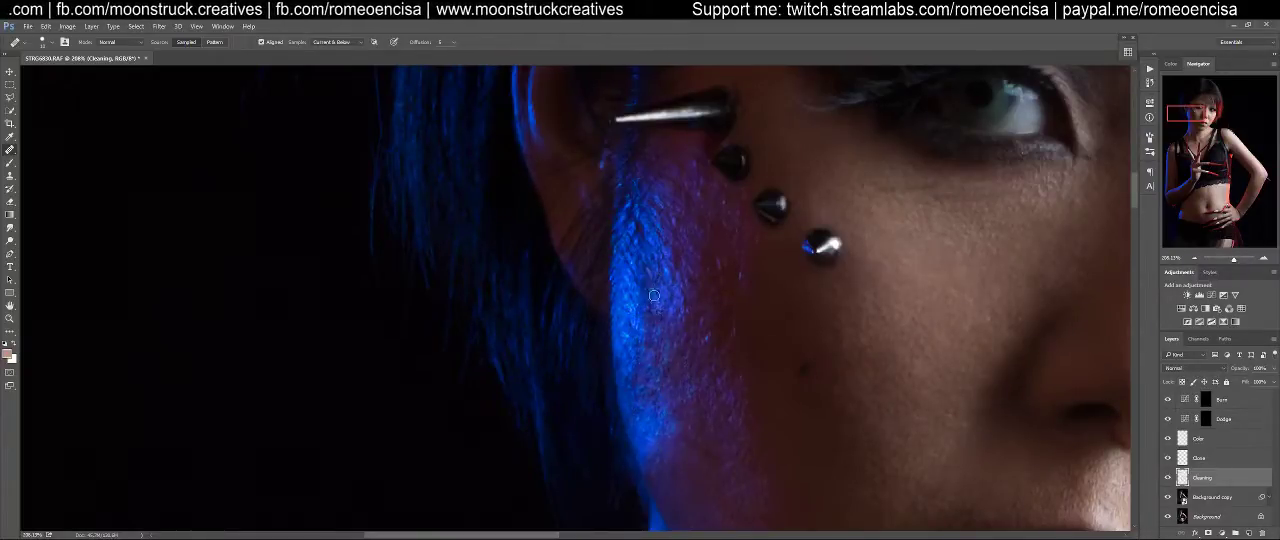
{"action": "left_click_drag", "start_coordinate": [651, 279], "coordinate": [635, 278]}
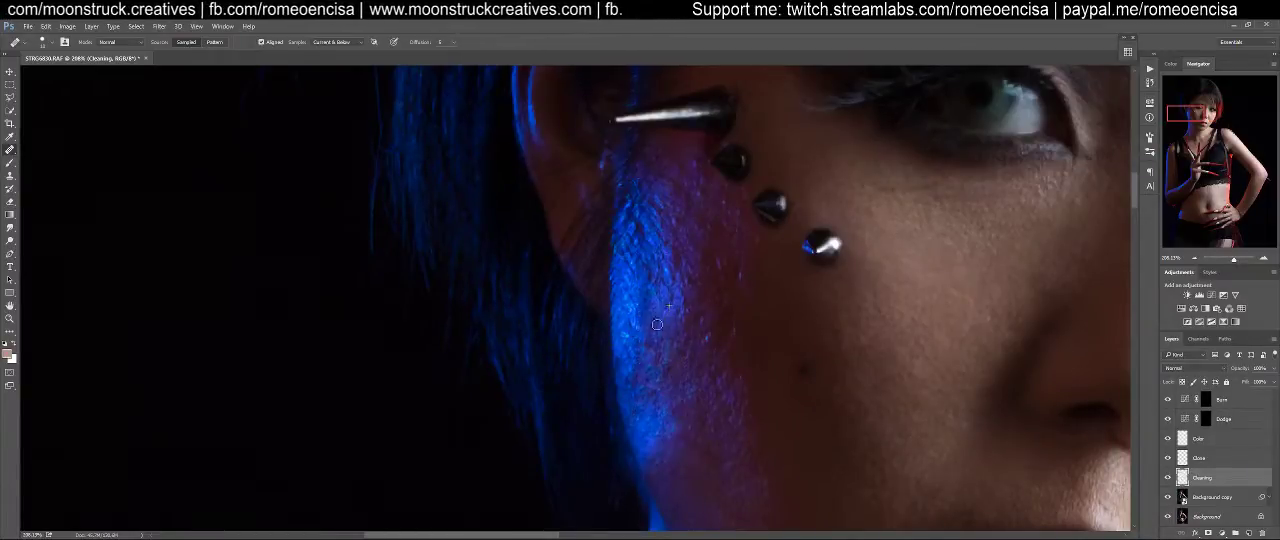
{"action": "left_click_drag", "start_coordinate": [647, 324], "coordinate": [655, 328]}
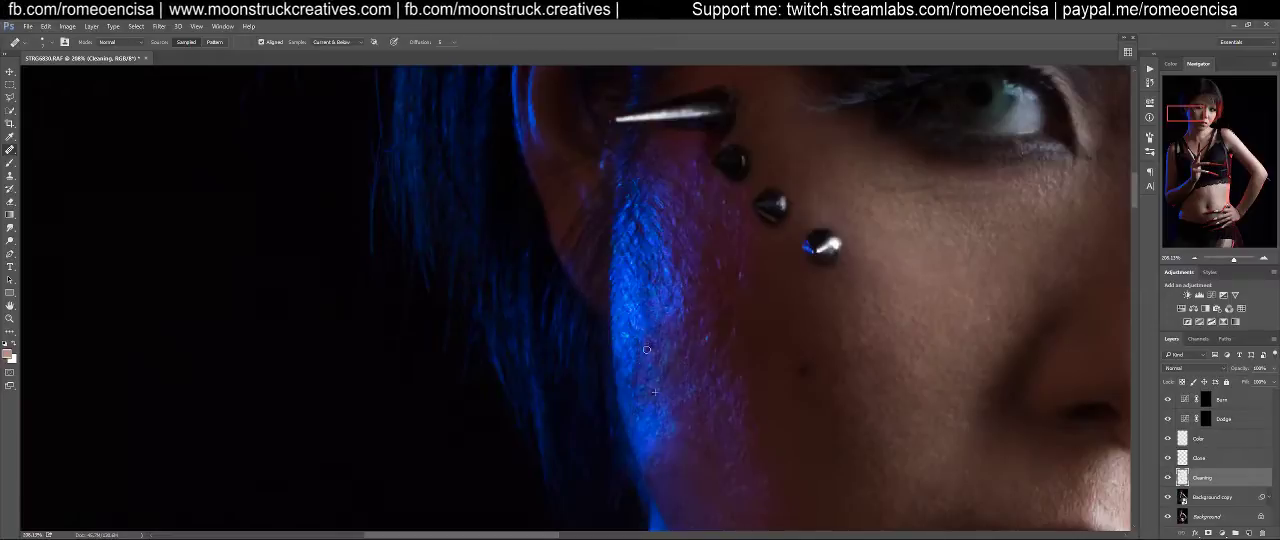
{"action": "left_click_drag", "start_coordinate": [622, 346], "coordinate": [662, 364]}
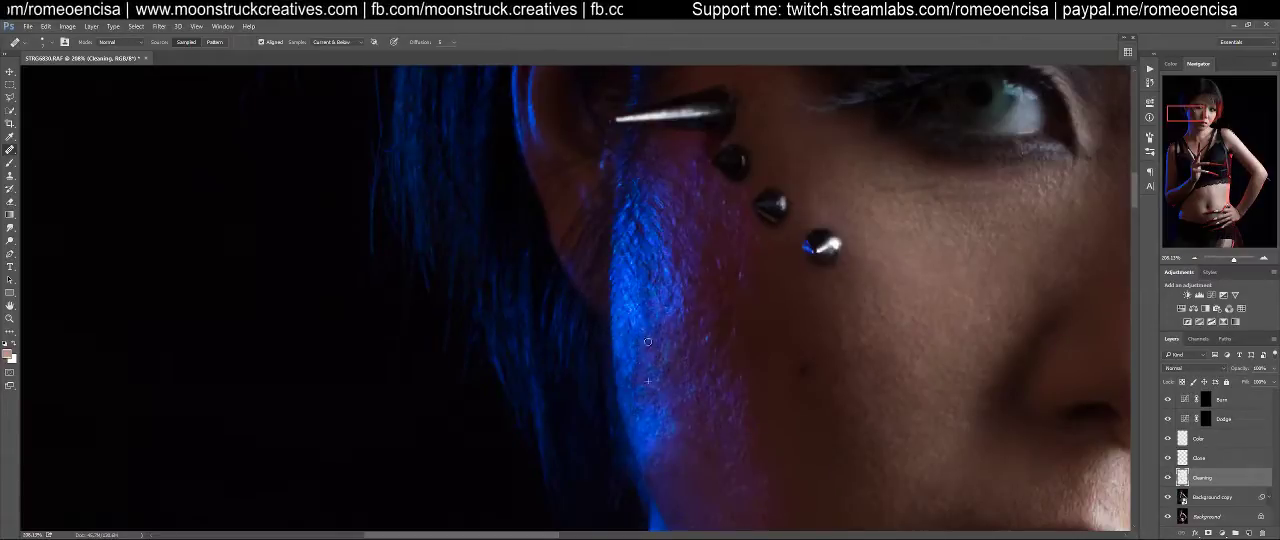
{"action": "left_click_drag", "start_coordinate": [644, 399], "coordinate": [641, 389]}
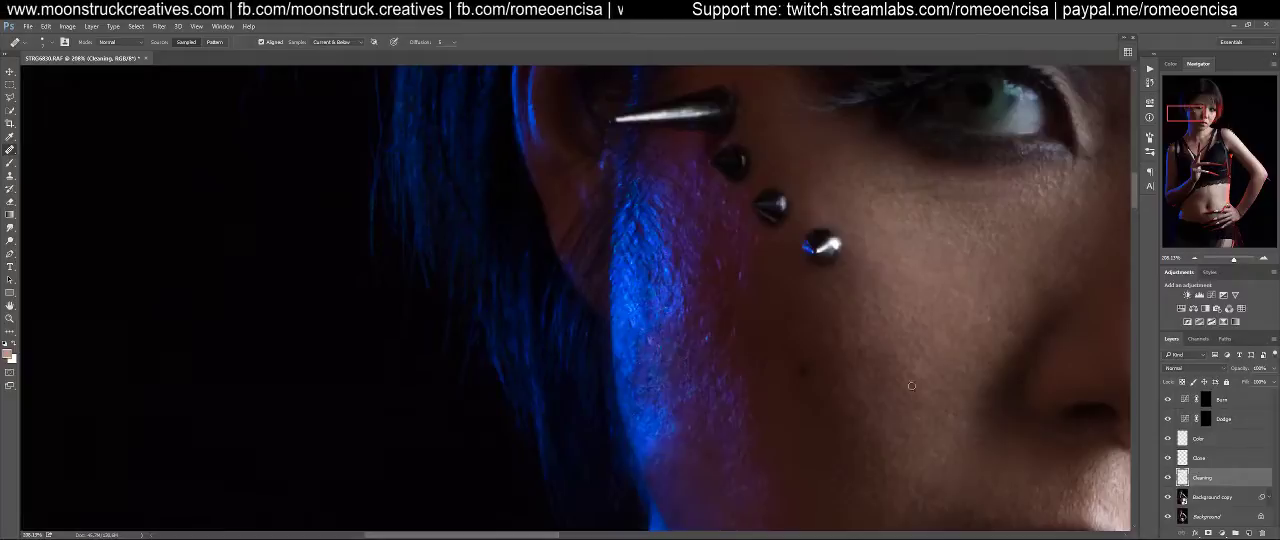
On the Clone layer, clone even skin over the rough texture in the middle of the blue-lit cheek strip
{"action": "key", "text": "alt+bracketright"}
{"action": "key", "text": "s"}
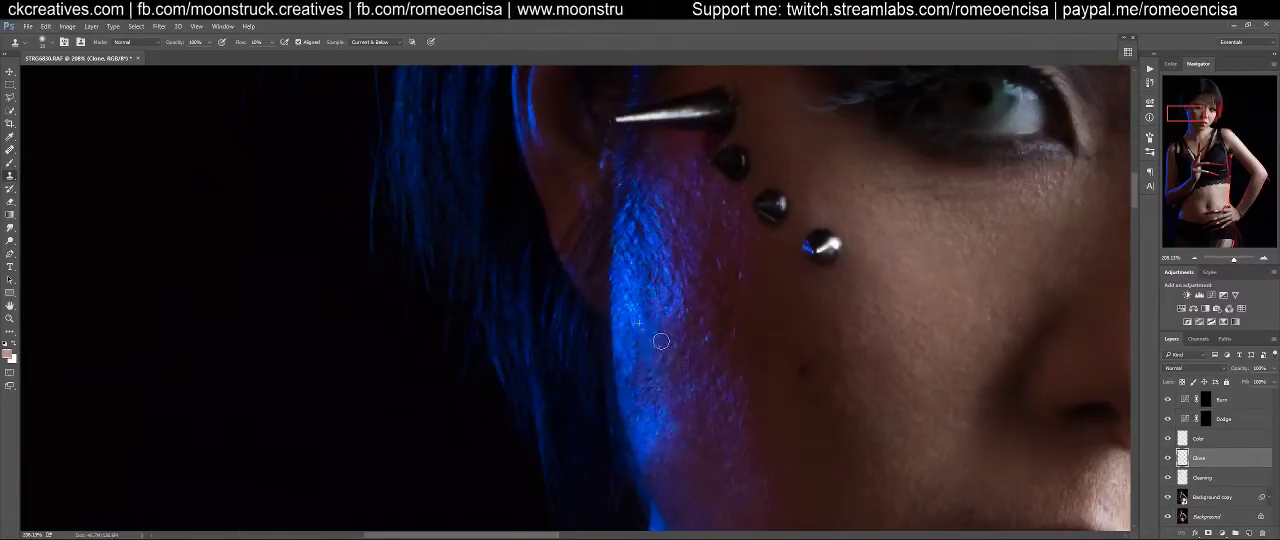
{"action": "left_click_drag", "start_coordinate": [668, 343], "coordinate": [666, 338]}
{"action": "left_click", "coordinate": [660, 285], "text": "alt"}
{"action": "mouse_move", "coordinate": [665, 373]}
{"action": "left_mouse_down"}
{"action": "mouse_move", "coordinate": [667, 354]}
{"action": "mouse_move", "coordinate": [639, 374]}
{"action": "mouse_move", "coordinate": [643, 399]}
{"action": "mouse_move", "coordinate": [642, 388]}
{"action": "left_mouse_up"}
{"action": "left_click", "coordinate": [655, 352], "text": "alt"}
{"action": "left_click", "coordinate": [632, 348], "text": "alt"}
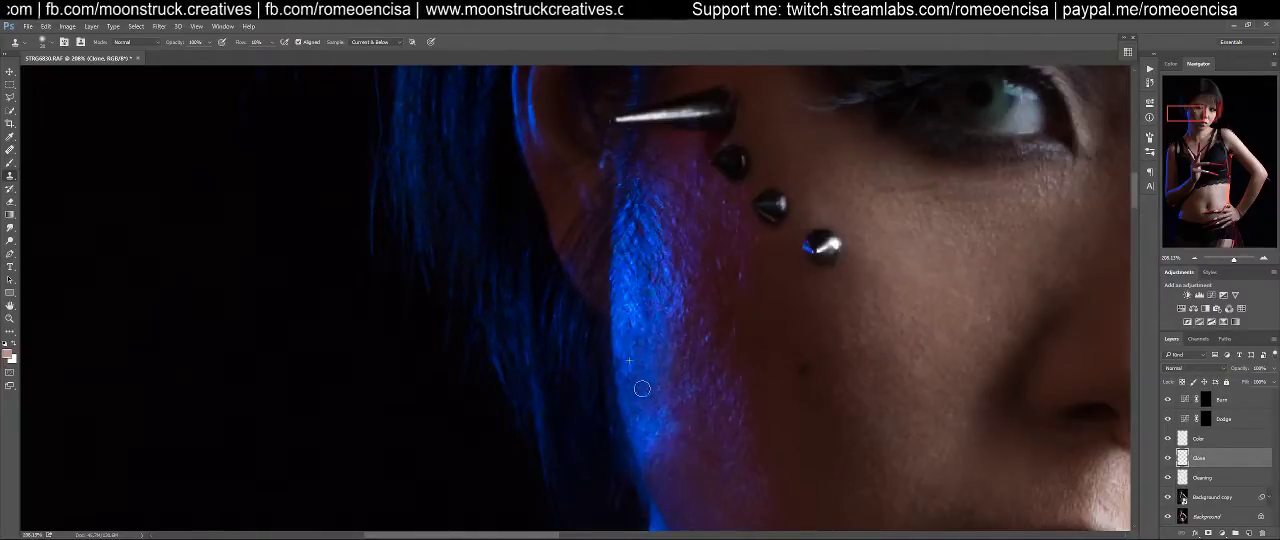
{"action": "left_click", "coordinate": [668, 312], "text": "alt"}
{"action": "mouse_move", "coordinate": [653, 314]}
{"action": "left_mouse_down"}
{"action": "mouse_move", "coordinate": [651, 296]}
{"action": "mouse_move", "coordinate": [643, 338]}
{"action": "left_mouse_up"}
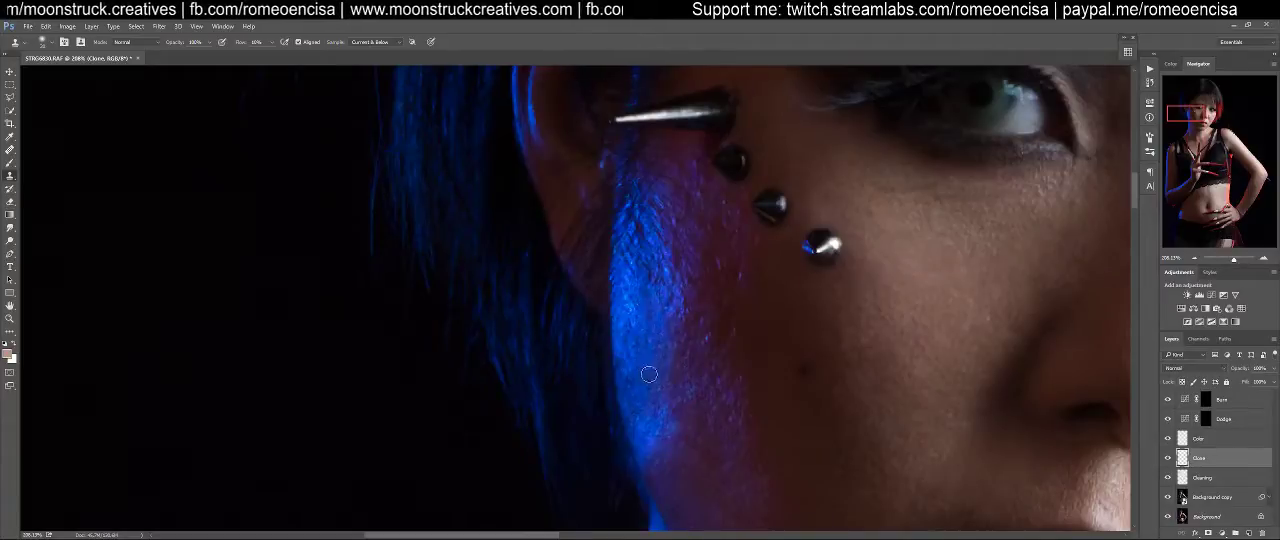
Clone over the lower tip of the blue highlight near the jaw edge with a larger brush
{"action": "mouse_move", "coordinate": [703, 463]}
{"action": "left_mouse_down"}
{"action": "mouse_move", "coordinate": [649, 343]}
{"action": "mouse_move", "coordinate": [674, 377]}
{"action": "left_mouse_up"}
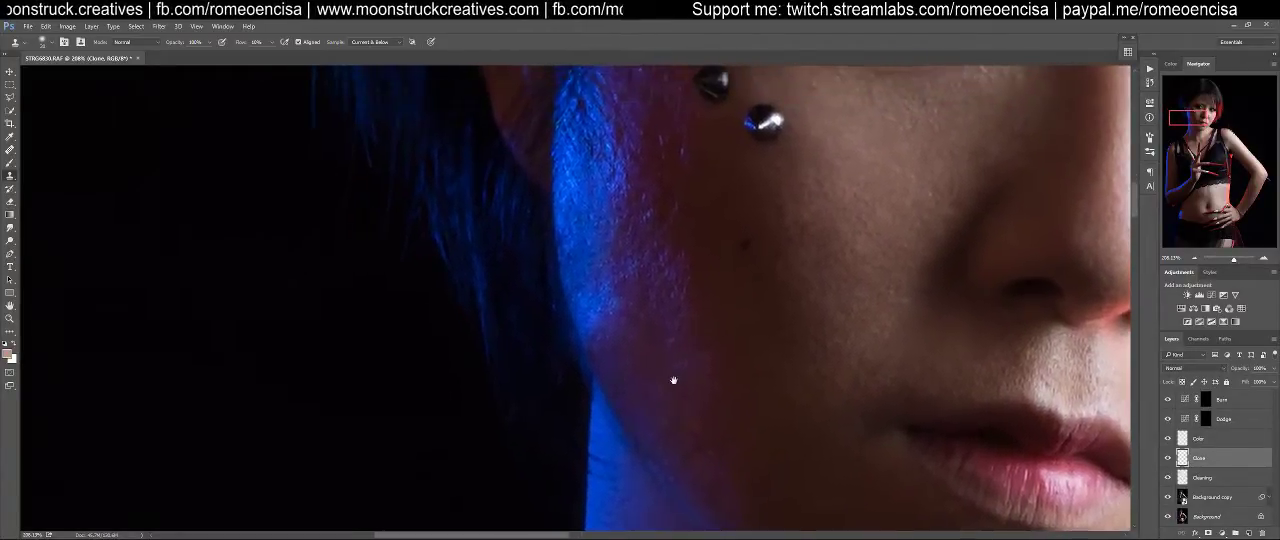
{"action": "left_click_drag", "start_coordinate": [603, 330], "coordinate": [583, 305]}
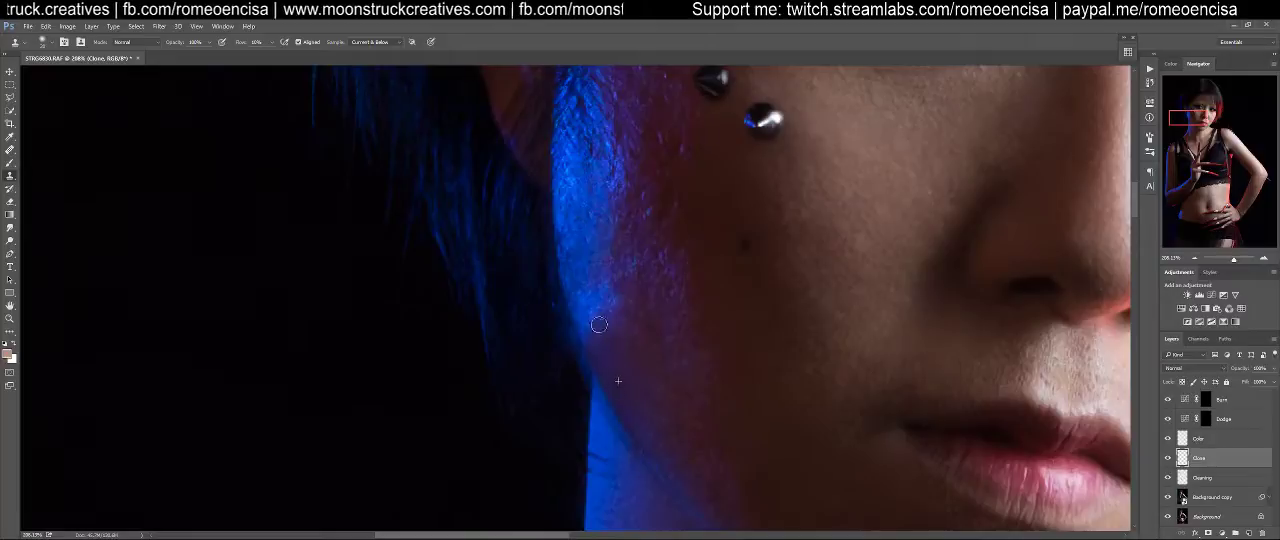
{"action": "key", "text": "bracketright"}
{"action": "key", "text": "bracketright"}
{"action": "key", "text": "bracketright"}
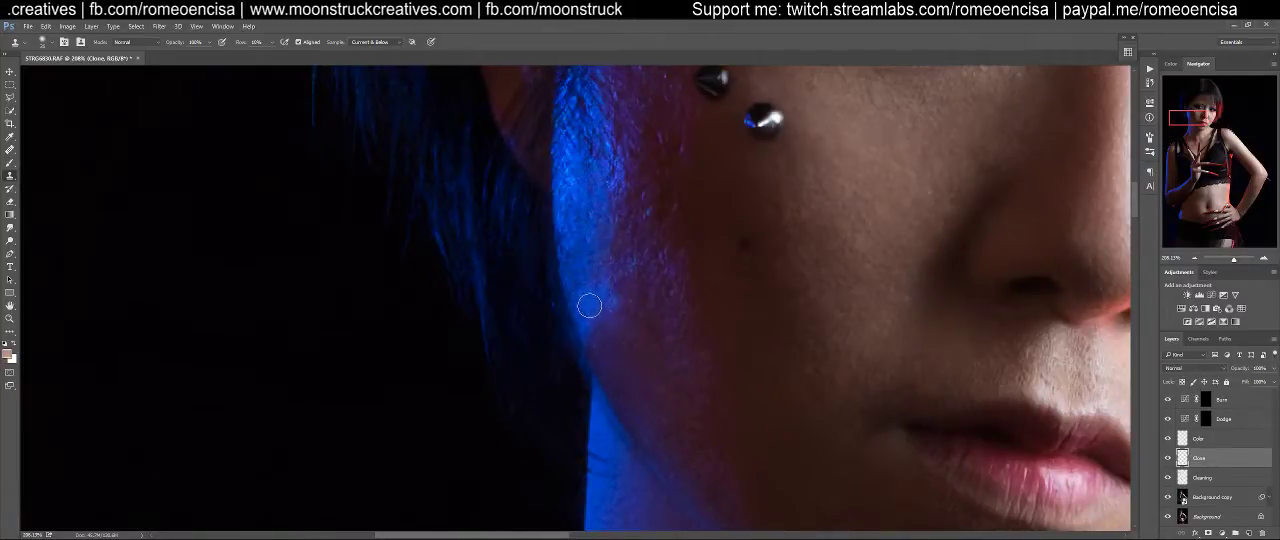
{"action": "mouse_move", "coordinate": [591, 301]}
{"action": "left_mouse_down"}
{"action": "mouse_move", "coordinate": [623, 369]}
{"action": "mouse_move", "coordinate": [592, 287]}
{"action": "mouse_move", "coordinate": [592, 309]}
{"action": "left_mouse_up"}
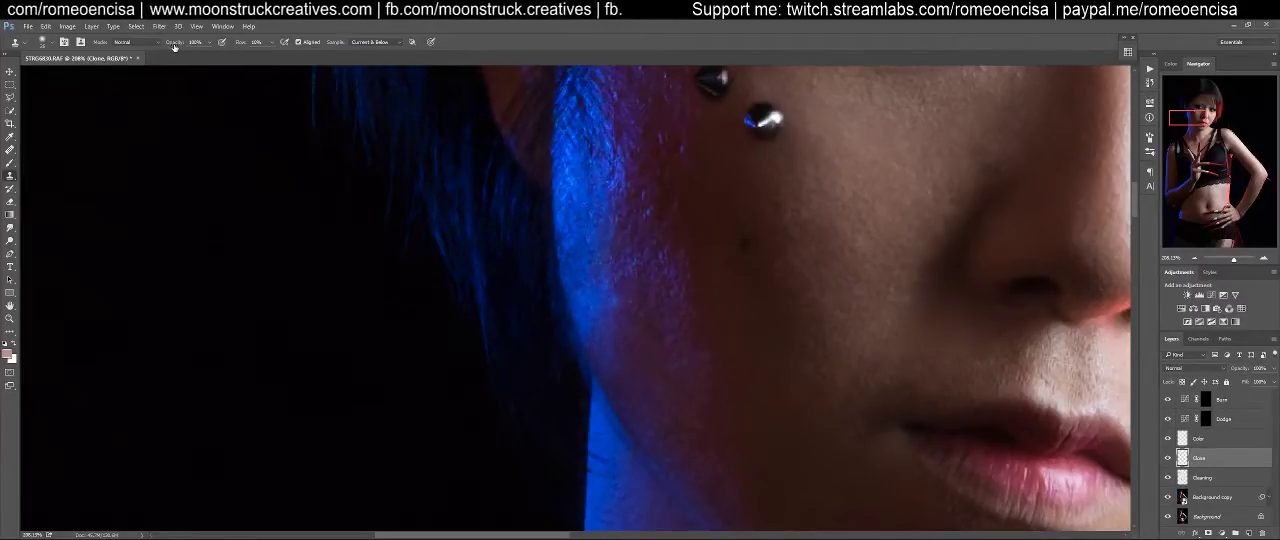
Set the clone brush flow to 10% and blend the lower blue highlight into the purple-lit jaw skin
{"action": "type", "text": "10"}
{"action": "key", "text": "Return"}
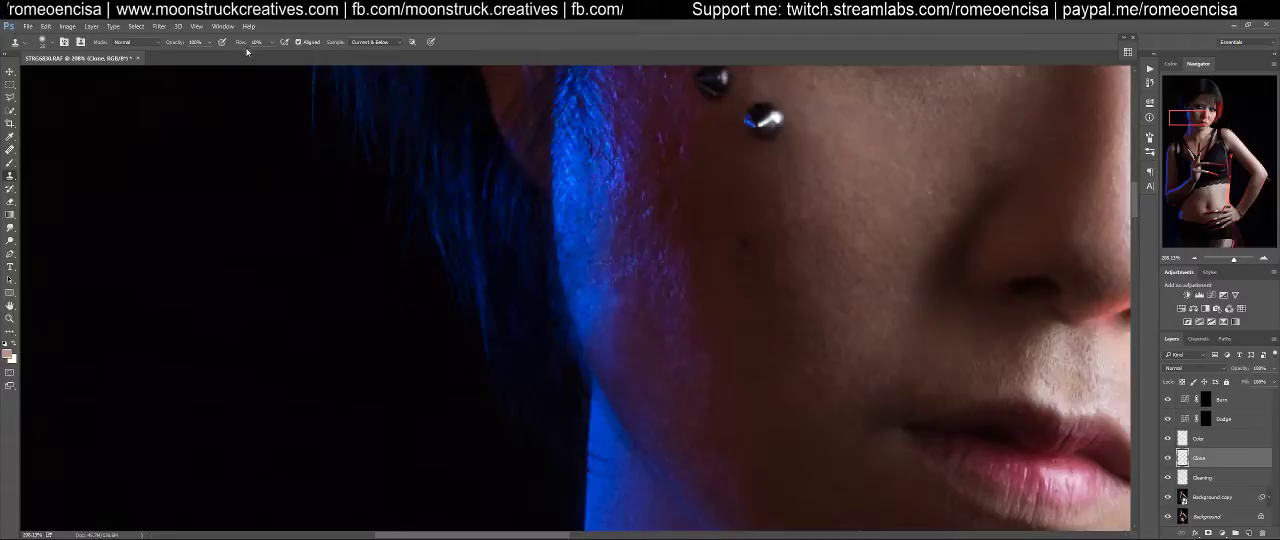
{"action": "left_click", "coordinate": [590, 265], "text": "alt"}
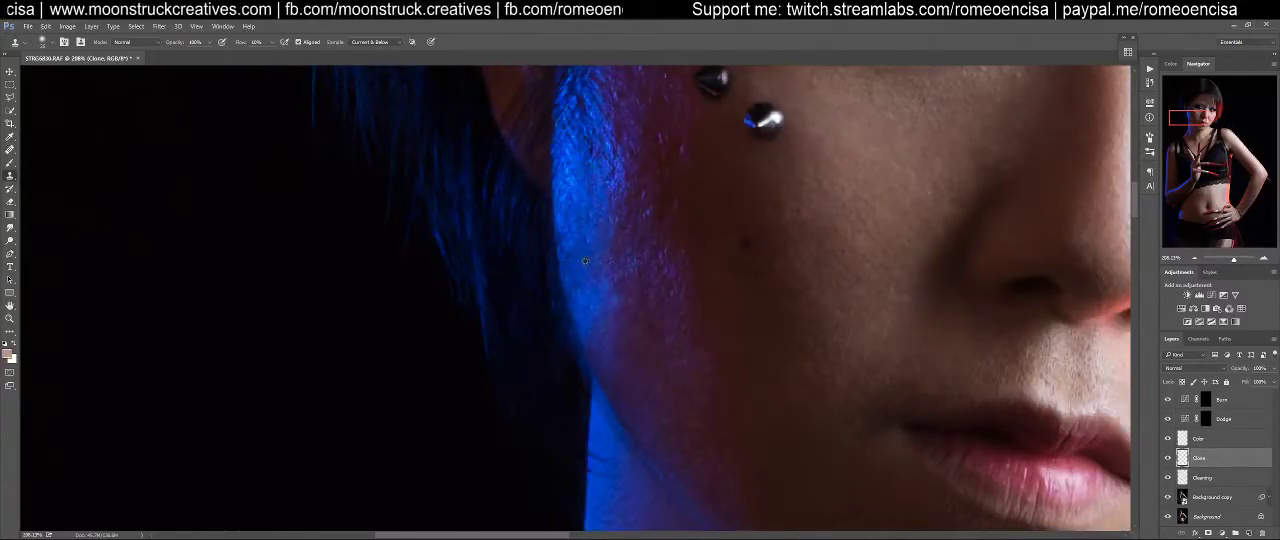
{"action": "mouse_move", "coordinate": [603, 301]}
{"action": "left_mouse_down"}
{"action": "mouse_move", "coordinate": [602, 370]}
{"action": "mouse_move", "coordinate": [624, 358]}
{"action": "mouse_move", "coordinate": [623, 339]}
{"action": "mouse_move", "coordinate": [615, 387]}
{"action": "mouse_move", "coordinate": [595, 302]}
{"action": "mouse_move", "coordinate": [625, 372]}
{"action": "mouse_move", "coordinate": [613, 329]}
{"action": "mouse_move", "coordinate": [626, 423]}
{"action": "left_mouse_up"}
{"action": "left_click", "coordinate": [612, 328], "text": "alt"}
{"action": "left_click", "coordinate": [596, 315], "text": "alt"}
{"action": "mouse_move", "coordinate": [622, 389]}
{"action": "left_mouse_down"}
{"action": "mouse_move", "coordinate": [591, 306]}
{"action": "mouse_move", "coordinate": [626, 416]}
{"action": "left_mouse_up"}
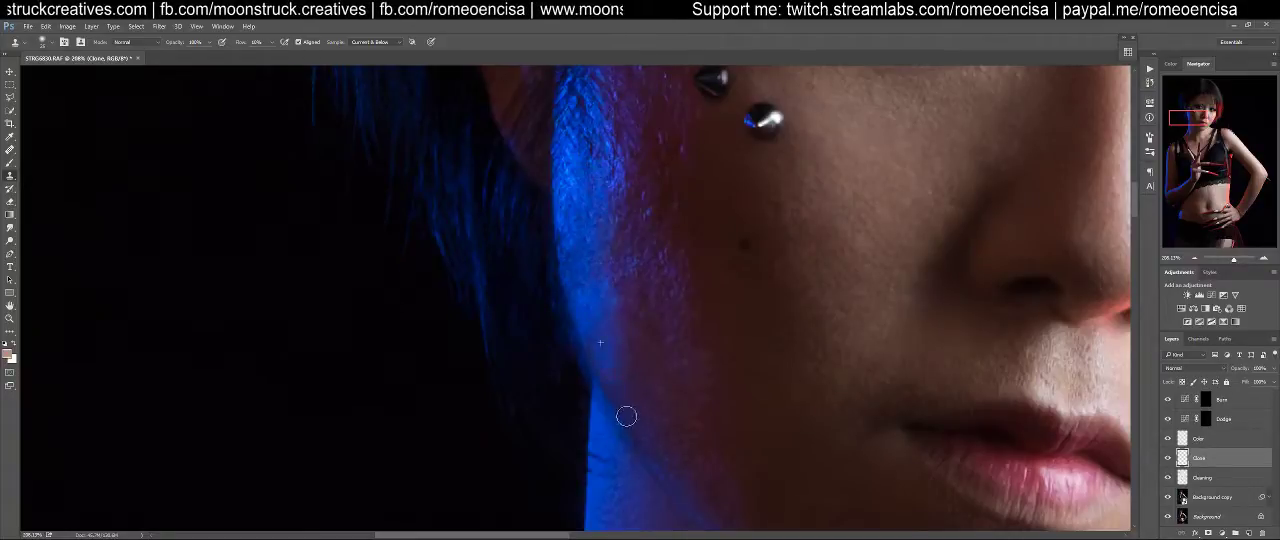
{"action": "left_click", "coordinate": [601, 284], "text": "alt"}
Clone smoother skin over the textured upper part of the blue-lit cheek below the spike piercing
{"action": "mouse_move", "coordinate": [604, 232]}
{"action": "left_mouse_down"}
{"action": "mouse_move", "coordinate": [611, 199]}
{"action": "mouse_move", "coordinate": [632, 332]}
{"action": "left_mouse_up"}
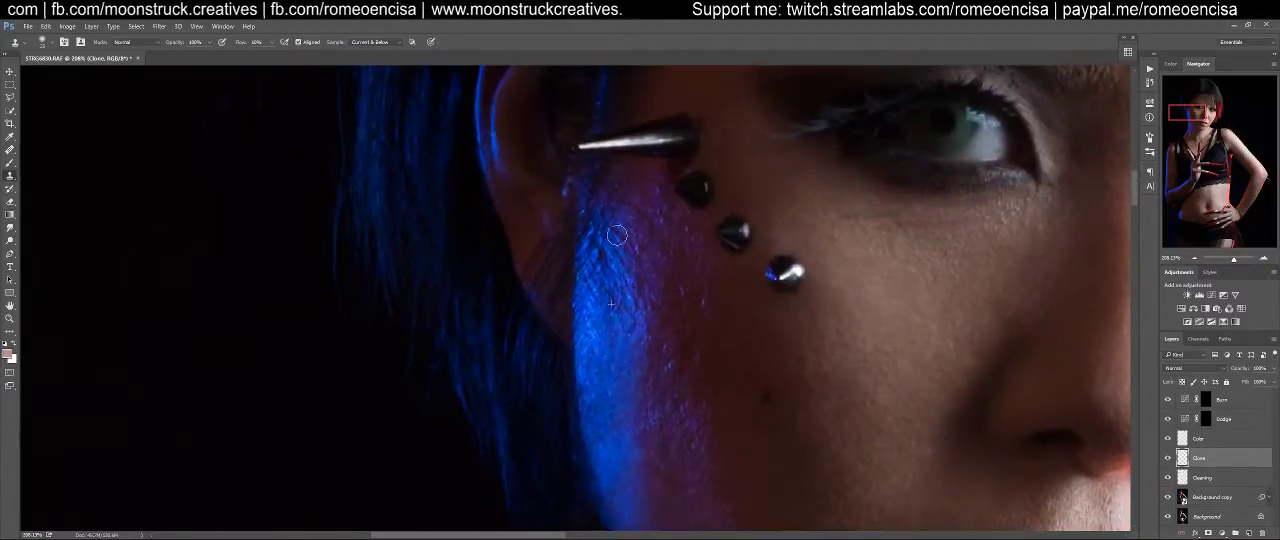
{"action": "left_click", "coordinate": [614, 376], "text": "alt"}
{"action": "mouse_move", "coordinate": [611, 274]}
{"action": "left_mouse_down"}
{"action": "mouse_move", "coordinate": [603, 260]}
{"action": "mouse_move", "coordinate": [611, 280]}
{"action": "left_mouse_up"}
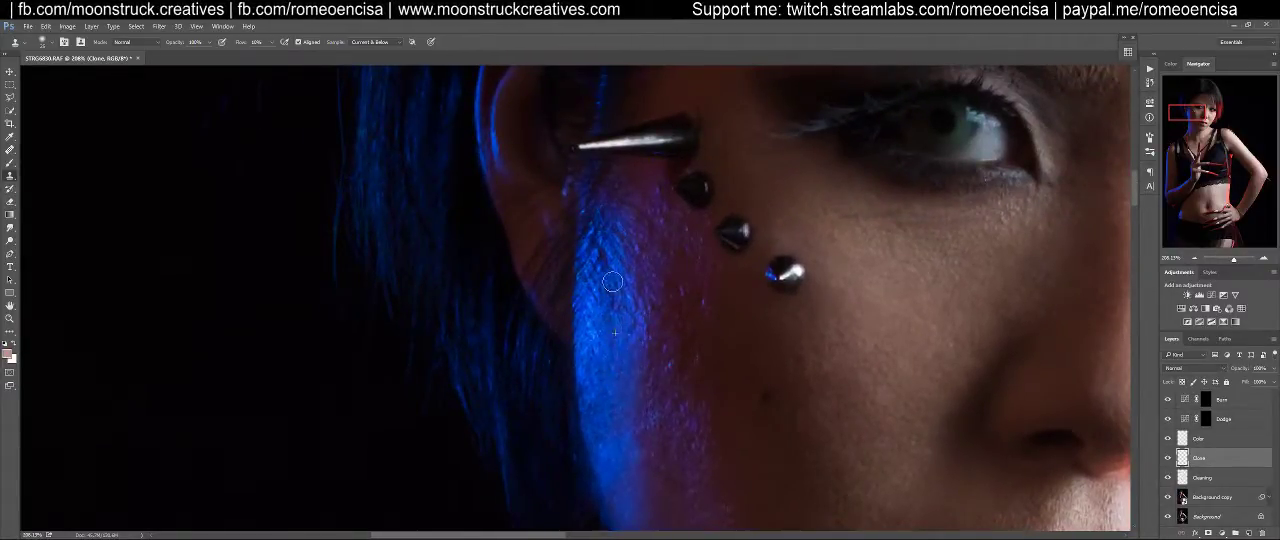
{"action": "left_click", "coordinate": [618, 336], "text": "alt"}
{"action": "left_click_drag", "start_coordinate": [619, 277], "coordinate": [602, 325]}
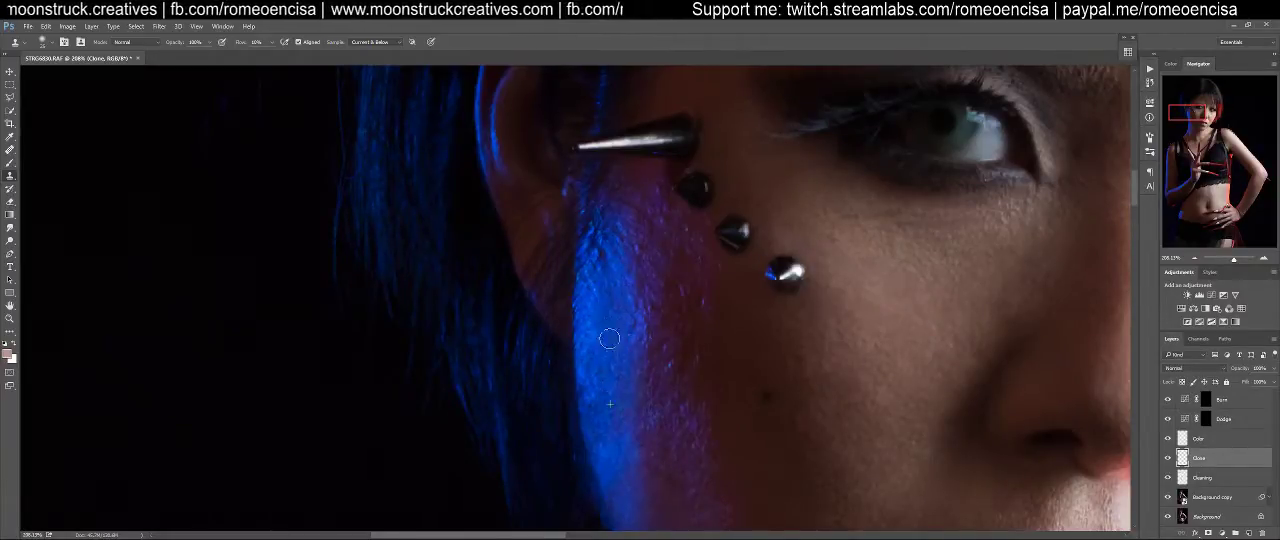
{"action": "left_click", "coordinate": [638, 400], "text": "alt"}
{"action": "left_click_drag", "start_coordinate": [637, 378], "coordinate": [600, 420]}
Clone even skin over the textured purple-lit cheek between the blue highlight and the shadow, down to the jawline
{"action": "mouse_move", "coordinate": [745, 445]}
{"action": "left_mouse_down"}
{"action": "mouse_move", "coordinate": [486, 214]}
{"action": "mouse_move", "coordinate": [486, 312]}
{"action": "mouse_move", "coordinate": [505, 385]}
{"action": "left_mouse_up"}
{"action": "left_click", "coordinate": [444, 427], "text": "alt"}
{"action": "mouse_move", "coordinate": [416, 377]}
{"action": "left_mouse_down"}
{"action": "mouse_move", "coordinate": [414, 325]}
{"action": "mouse_move", "coordinate": [395, 386]}
{"action": "mouse_move", "coordinate": [429, 350]}
{"action": "mouse_move", "coordinate": [427, 317]}
{"action": "mouse_move", "coordinate": [405, 307]}
{"action": "mouse_move", "coordinate": [410, 374]}
{"action": "mouse_move", "coordinate": [416, 280]}
{"action": "left_mouse_up"}
{"action": "left_click", "coordinate": [432, 411], "text": "alt"}
{"action": "left_click", "coordinate": [411, 361], "text": "alt"}
{"action": "left_click", "coordinate": [421, 279], "text": "alt"}
{"action": "mouse_move", "coordinate": [419, 241]}
{"action": "left_mouse_down"}
{"action": "mouse_move", "coordinate": [414, 269]}
{"action": "mouse_move", "coordinate": [399, 246]}
{"action": "mouse_move", "coordinate": [418, 228]}
{"action": "left_mouse_up"}
{"action": "left_click", "coordinate": [417, 351], "text": "alt"}
{"action": "left_click", "coordinate": [411, 351], "text": "alt"}
{"action": "mouse_move", "coordinate": [412, 186]}
{"action": "left_mouse_down"}
{"action": "mouse_move", "coordinate": [416, 325]}
{"action": "mouse_move", "coordinate": [402, 268]}
{"action": "mouse_move", "coordinate": [422, 173]}
{"action": "mouse_move", "coordinate": [397, 159]}
{"action": "mouse_move", "coordinate": [396, 190]}
{"action": "mouse_move", "coordinate": [403, 179]}
{"action": "mouse_move", "coordinate": [409, 217]}
{"action": "left_mouse_up"}
{"action": "left_click", "coordinate": [414, 324], "text": "alt"}
{"action": "left_click", "coordinate": [402, 227], "text": "alt"}
{"action": "left_click_drag", "start_coordinate": [420, 291], "coordinate": [442, 346]}
{"action": "left_click", "coordinate": [421, 332], "text": "alt"}
{"action": "mouse_move", "coordinate": [434, 258]}
{"action": "left_mouse_down"}
{"action": "mouse_move", "coordinate": [448, 246]}
{"action": "mouse_move", "coordinate": [423, 249]}
{"action": "mouse_move", "coordinate": [446, 266]}
{"action": "mouse_move", "coordinate": [434, 289]}
{"action": "mouse_move", "coordinate": [446, 384]}
{"action": "mouse_move", "coordinate": [460, 371]}
{"action": "mouse_move", "coordinate": [454, 254]}
{"action": "left_mouse_up"}
{"action": "left_click", "coordinate": [424, 327], "text": "alt"}
{"action": "mouse_move", "coordinate": [442, 379]}
{"action": "left_mouse_down"}
{"action": "mouse_move", "coordinate": [455, 434]}
{"action": "mouse_move", "coordinate": [475, 383]}
{"action": "mouse_move", "coordinate": [488, 486]}
{"action": "mouse_move", "coordinate": [467, 355]}
{"action": "mouse_move", "coordinate": [471, 237]}
{"action": "mouse_move", "coordinate": [485, 431]}
{"action": "mouse_move", "coordinate": [468, 399]}
{"action": "mouse_move", "coordinate": [471, 450]}
{"action": "mouse_move", "coordinate": [468, 365]}
{"action": "mouse_move", "coordinate": [463, 381]}
{"action": "mouse_move", "coordinate": [464, 317]}
{"action": "mouse_move", "coordinate": [477, 479]}
{"action": "mouse_move", "coordinate": [484, 294]}
{"action": "left_mouse_up"}
{"action": "left_click", "coordinate": [441, 425], "text": "alt"}
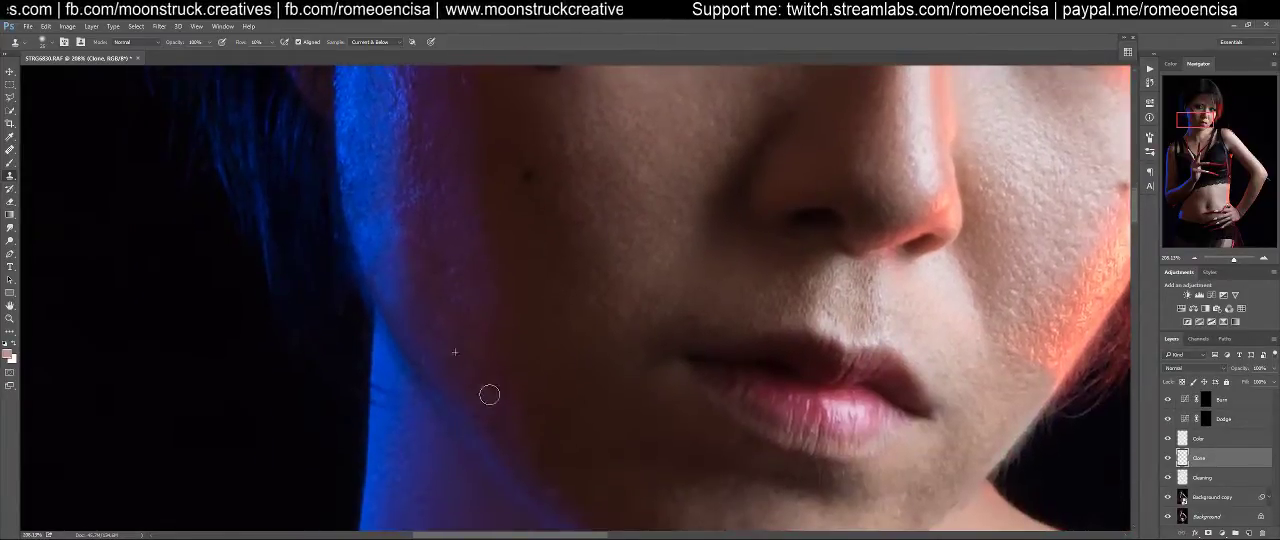
Clone smoother skin over the remaining texture on the purple-lit cheek from beside the blue highlight down toward the jaw
{"action": "left_click", "coordinate": [472, 243], "text": "alt"}
{"action": "mouse_move", "coordinate": [459, 326]}
{"action": "left_mouse_down"}
{"action": "mouse_move", "coordinate": [451, 249]}
{"action": "mouse_move", "coordinate": [448, 309]}
{"action": "mouse_move", "coordinate": [425, 302]}
{"action": "mouse_move", "coordinate": [454, 297]}
{"action": "mouse_move", "coordinate": [414, 247]}
{"action": "mouse_move", "coordinate": [461, 355]}
{"action": "mouse_move", "coordinate": [446, 358]}
{"action": "mouse_move", "coordinate": [495, 318]}
{"action": "mouse_move", "coordinate": [520, 397]}
{"action": "mouse_move", "coordinate": [502, 320]}
{"action": "mouse_move", "coordinate": [517, 418]}
{"action": "left_mouse_up"}
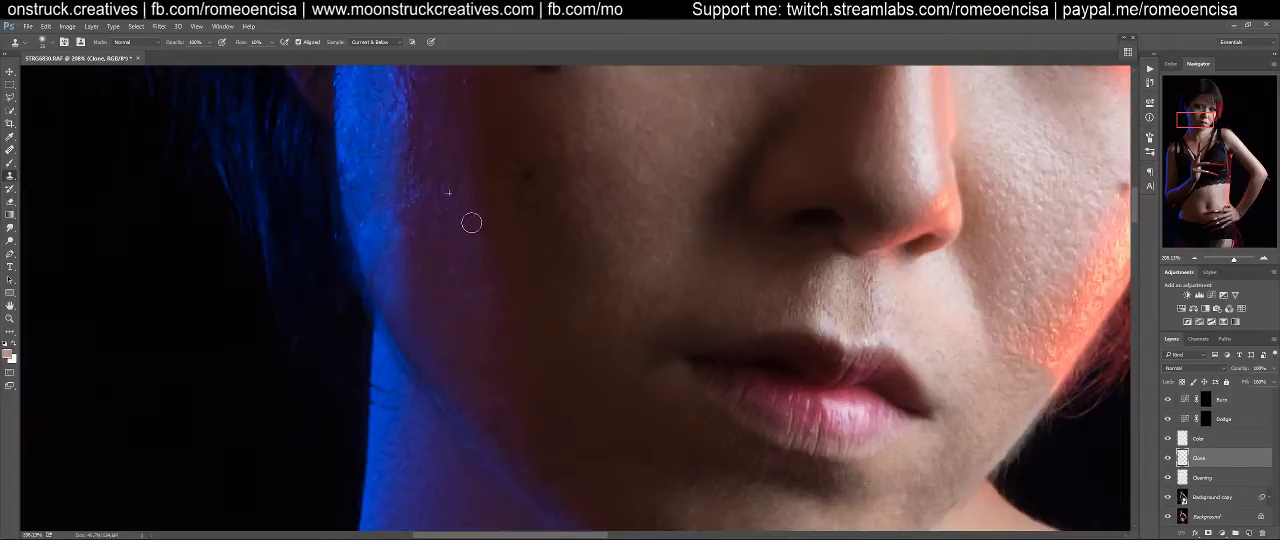
{"action": "left_click_drag", "start_coordinate": [586, 206], "coordinate": [509, 331]}
Compare the full figure with the Clone layer hidden and shown
{"action": "key", "text": "ctrl+0"}
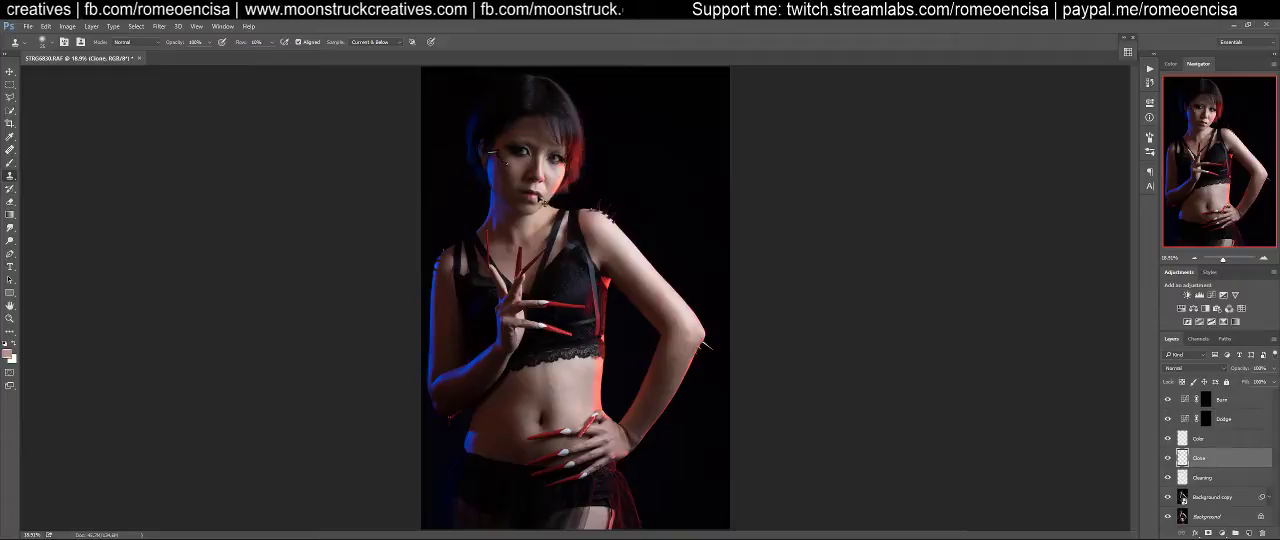
{"action": "scroll", "coordinate": [546, 203], "scroll_direction": "up", "scroll_amount": 1}
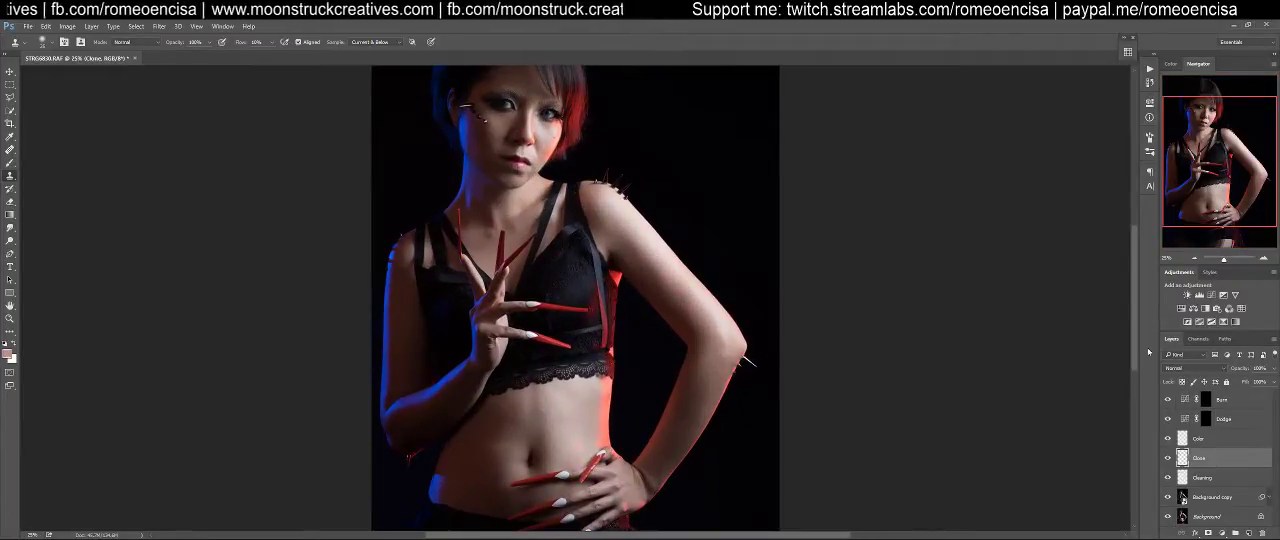
{"action": "left_click", "coordinate": [1167, 458]}
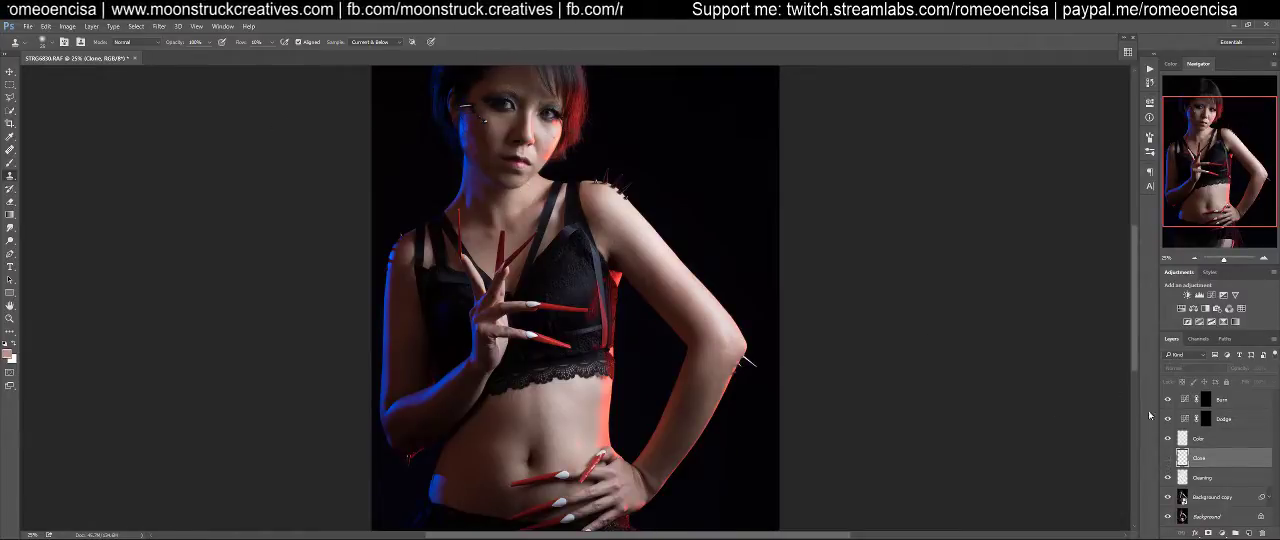
{"action": "left_click", "coordinate": [1168, 459]}
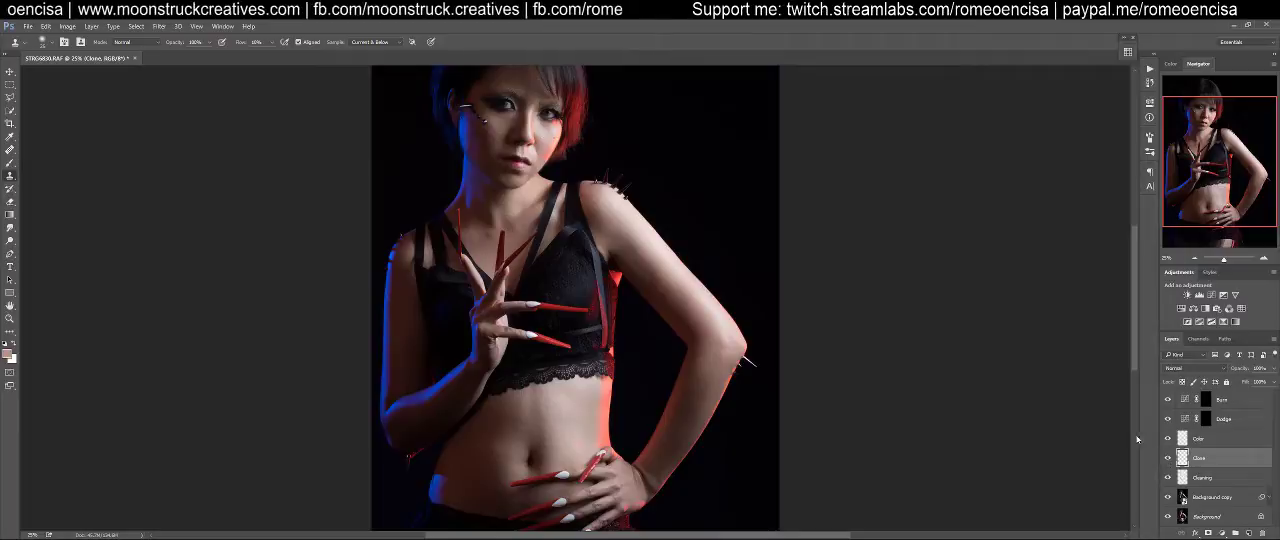
Examine the face closer up, repeatedly hiding and showing the Clone layer to judge the smoothed light transitions
{"action": "left_click_drag", "start_coordinate": [598, 180], "coordinate": [633, 291]}
{"action": "left_click_drag", "start_coordinate": [580, 218], "coordinate": [626, 204]}
{"action": "key", "text": "s"}
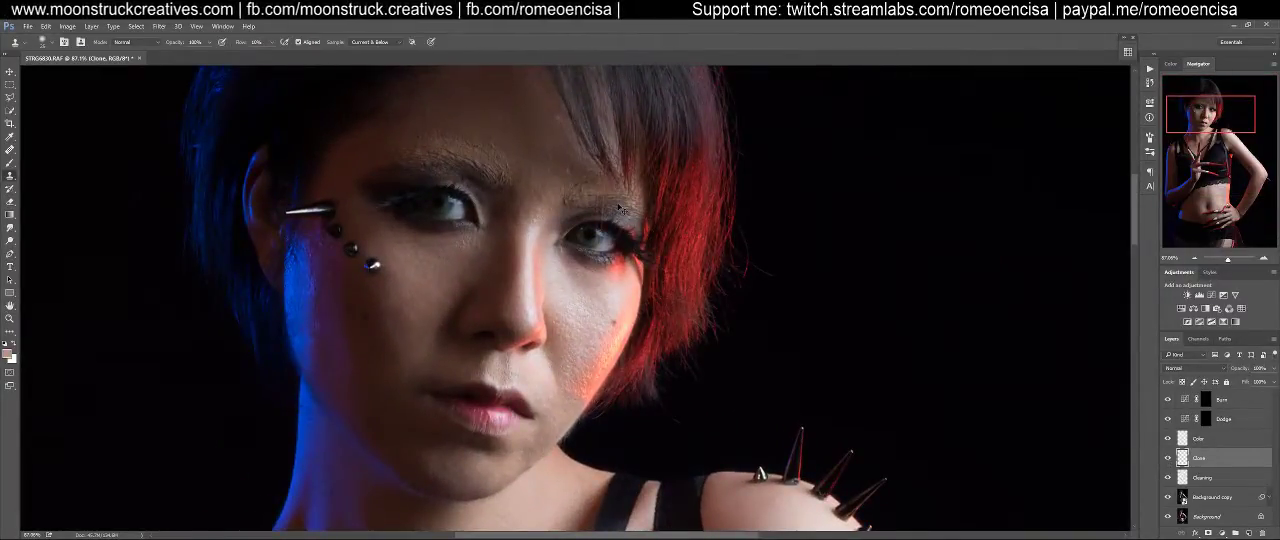
{"action": "key", "text": "ctrl+minus"}
{"action": "key", "text": "ctrl+minus"}
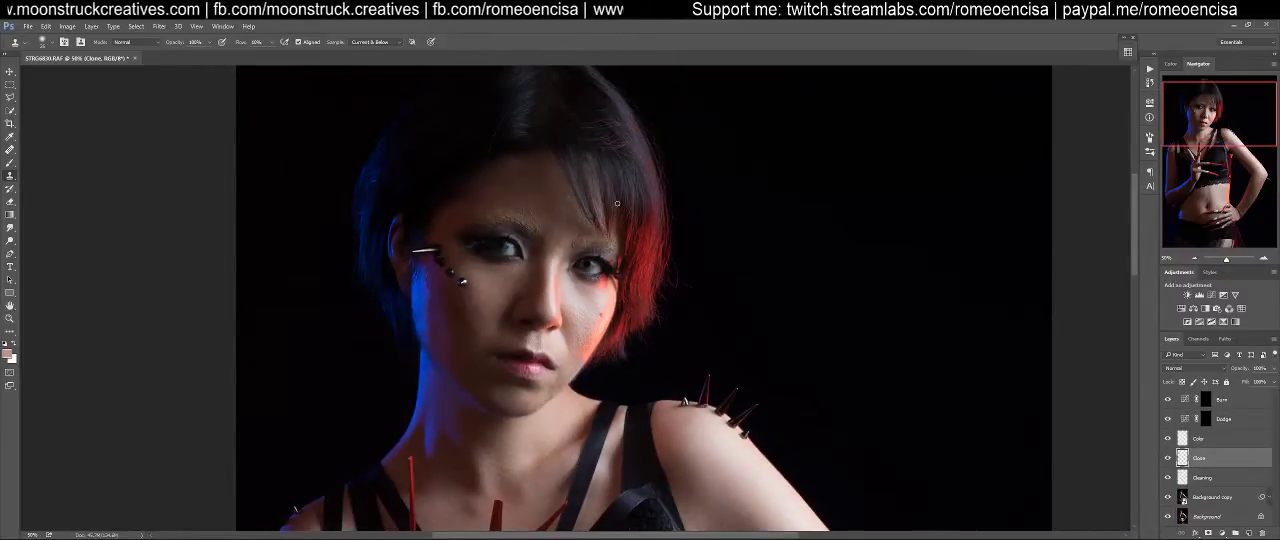
{"action": "left_click", "coordinate": [1166, 459]}
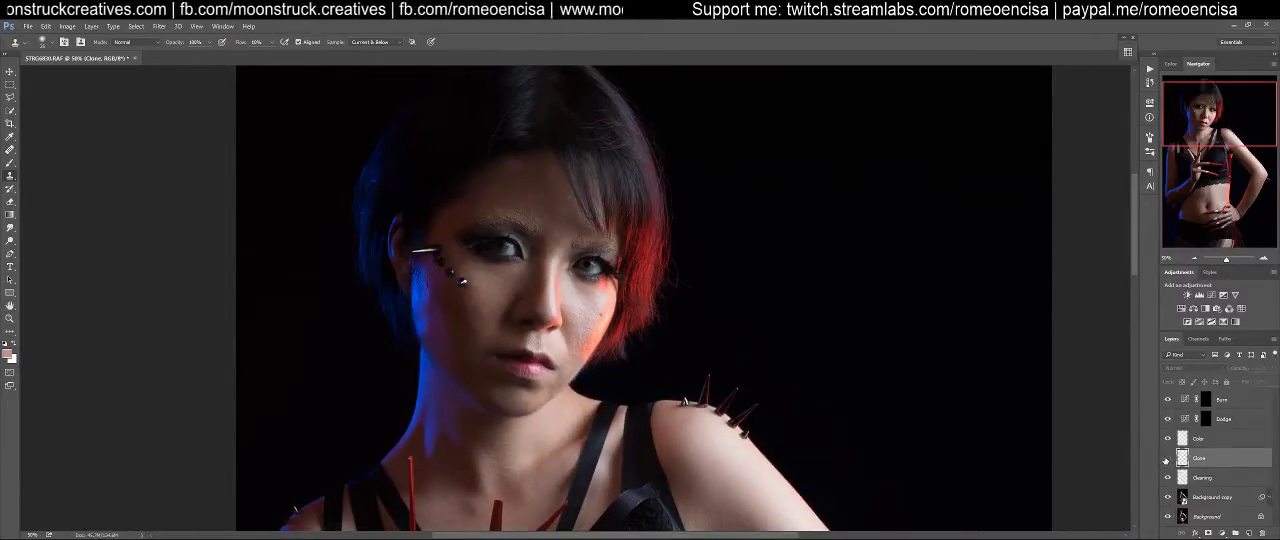
{"action": "left_click", "coordinate": [1166, 459]}
{"action": "left_click", "coordinate": [1166, 459]}
{"action": "left_click", "coordinate": [1166, 459]}
{"action": "left_click", "coordinate": [1166, 459]}
{"action": "left_click", "coordinate": [1166, 459]}
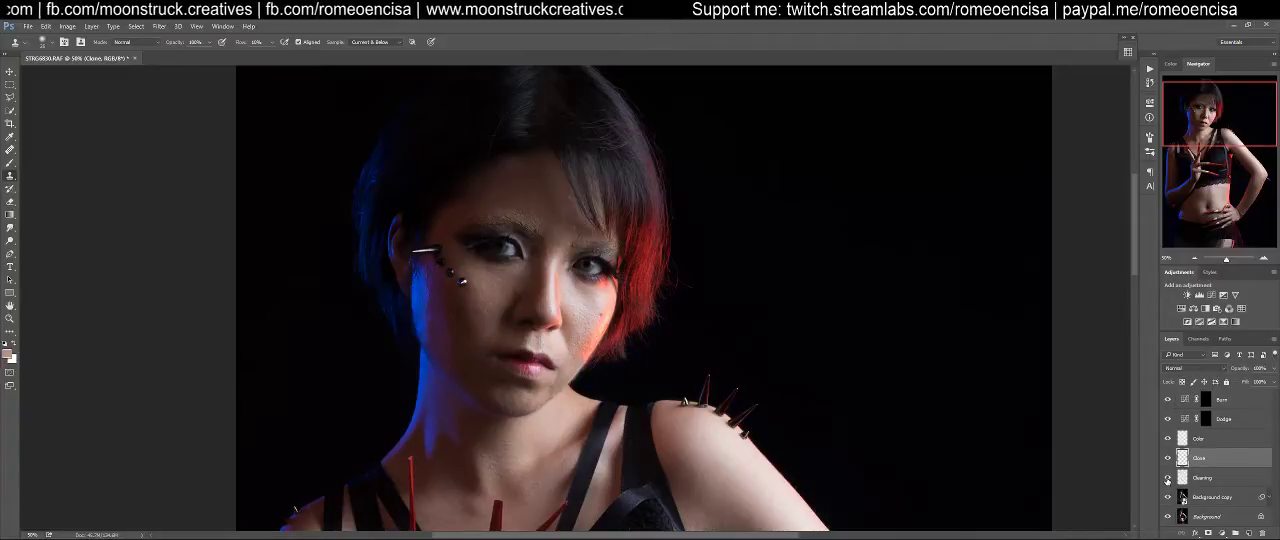
{"action": "left_click", "coordinate": [1168, 459]}
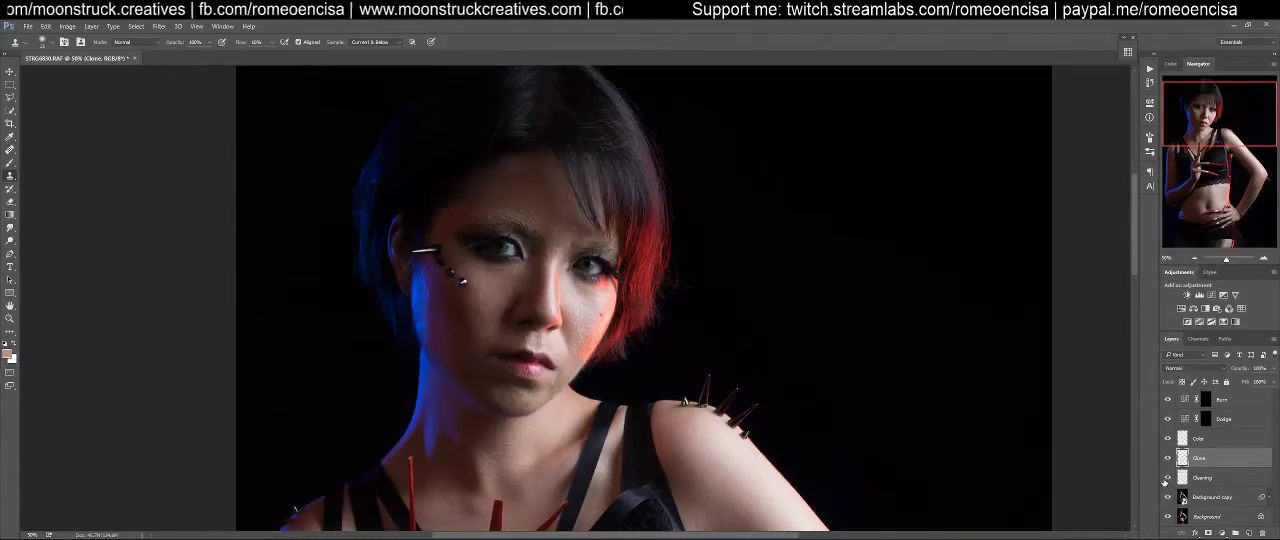
Alternate between the Cleaning and Clone layers, leaving the Cleaning layer active
{"action": "left_click", "coordinate": [1205, 478]}
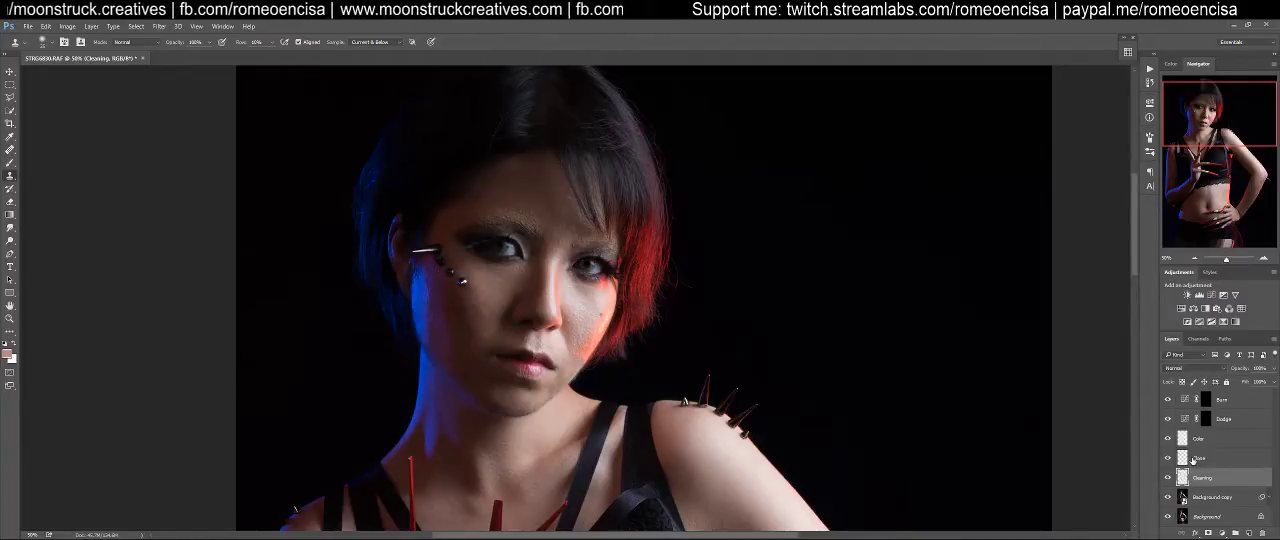
{"action": "left_click", "coordinate": [1195, 458]}
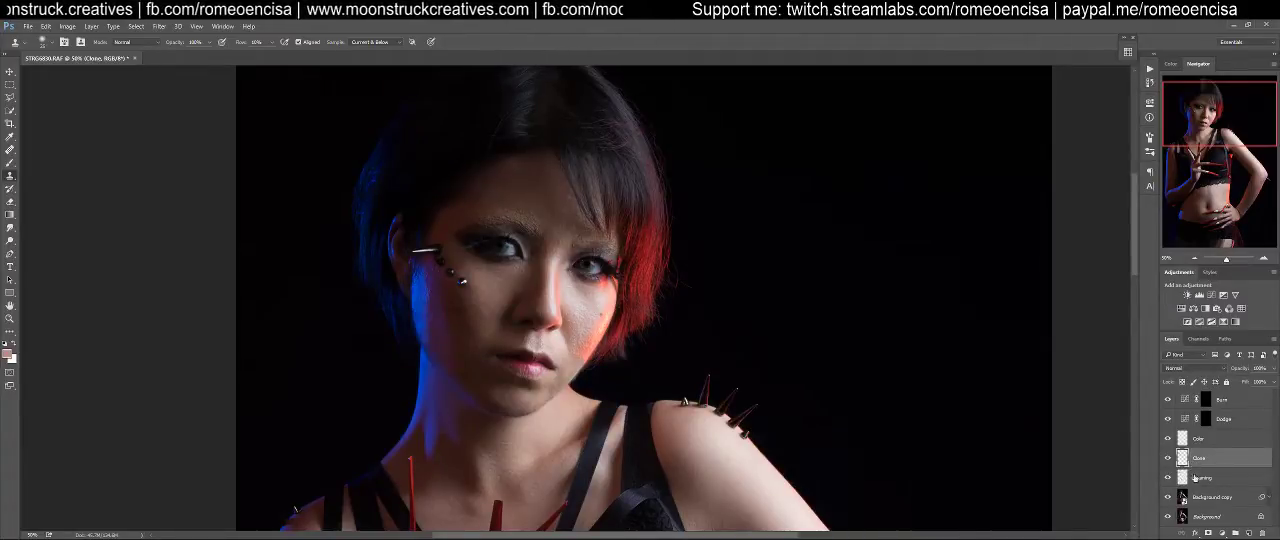
{"action": "left_click", "coordinate": [1196, 478]}
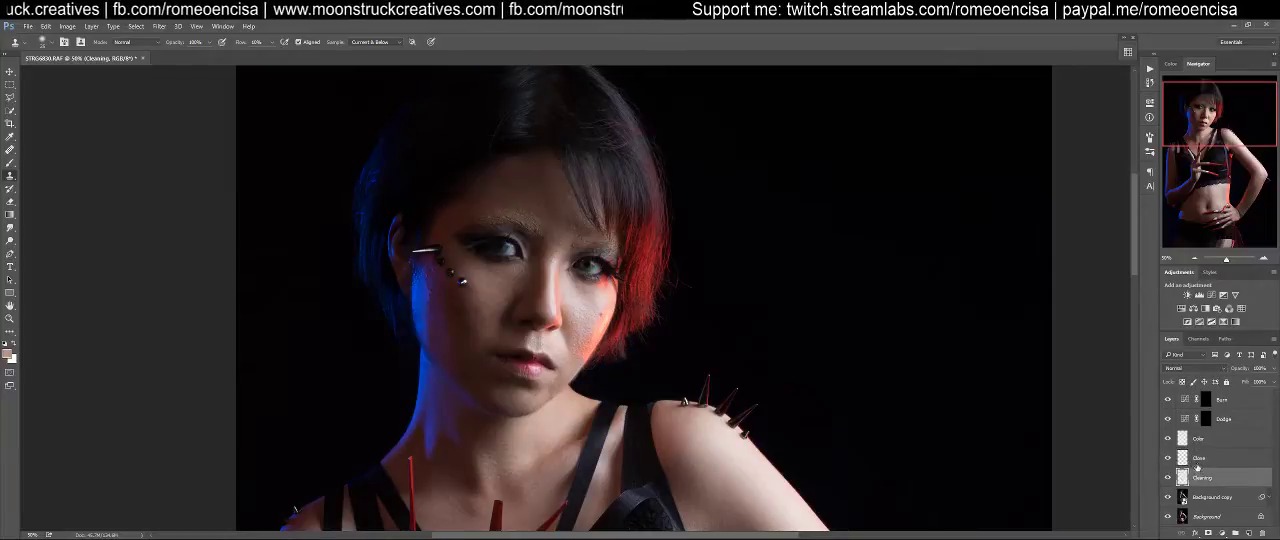
{"action": "left_click", "coordinate": [1199, 459]}
{"action": "left_click", "coordinate": [1198, 477]}
{"action": "left_click", "coordinate": [1199, 459]}
{"action": "left_click", "coordinate": [1198, 477]}
{"action": "left_click", "coordinate": [1199, 459]}
{"action": "left_click", "coordinate": [1198, 477]}
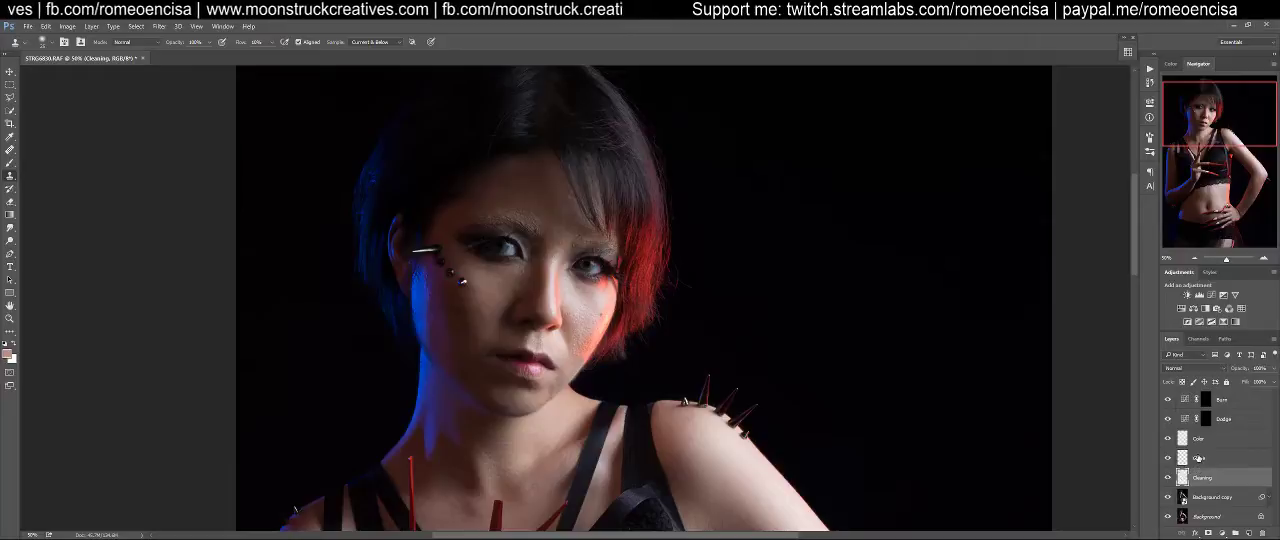
Retouch the chin skin below the lips on the Cleaning layer
{"action": "key", "text": "ctrl+plus"}
{"action": "left_click_drag", "start_coordinate": [534, 306], "coordinate": [561, 252]}
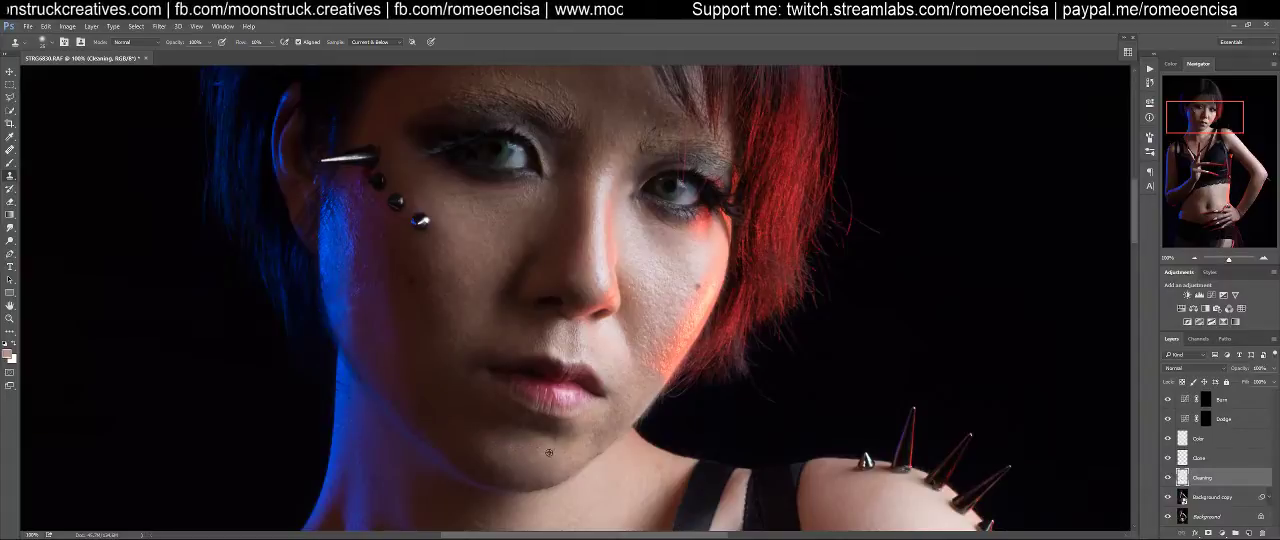
{"action": "left_click_drag", "start_coordinate": [488, 442], "coordinate": [502, 452]}
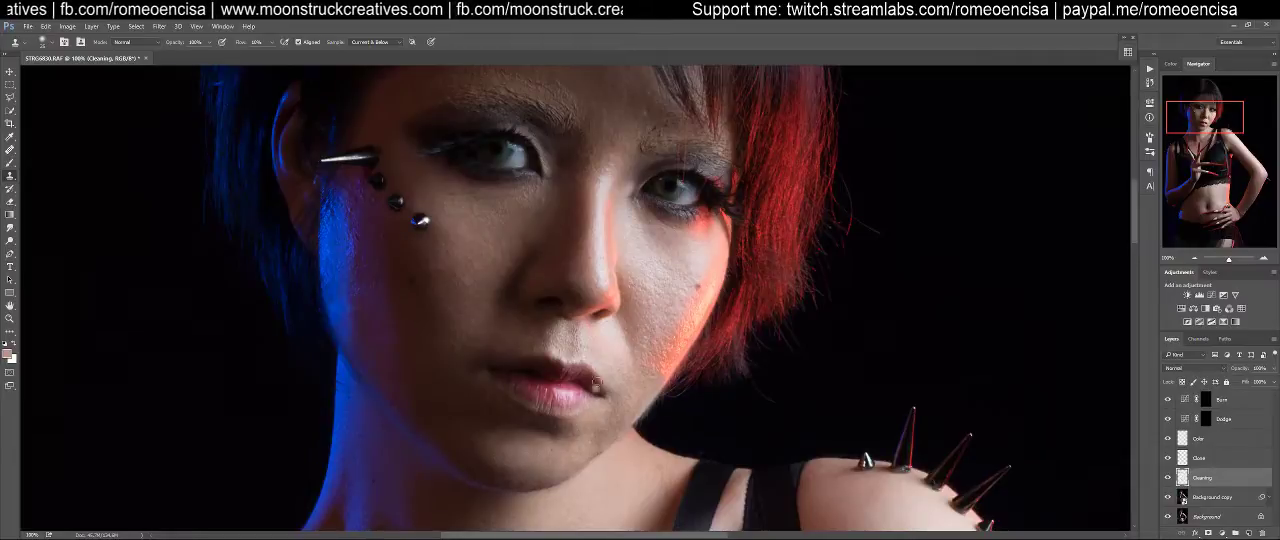
Heal the skin under the eye beside the cheek piercings with the Healing Brush
{"action": "scroll", "coordinate": [530, 440], "scroll_direction": "up", "scroll_amount": 5}
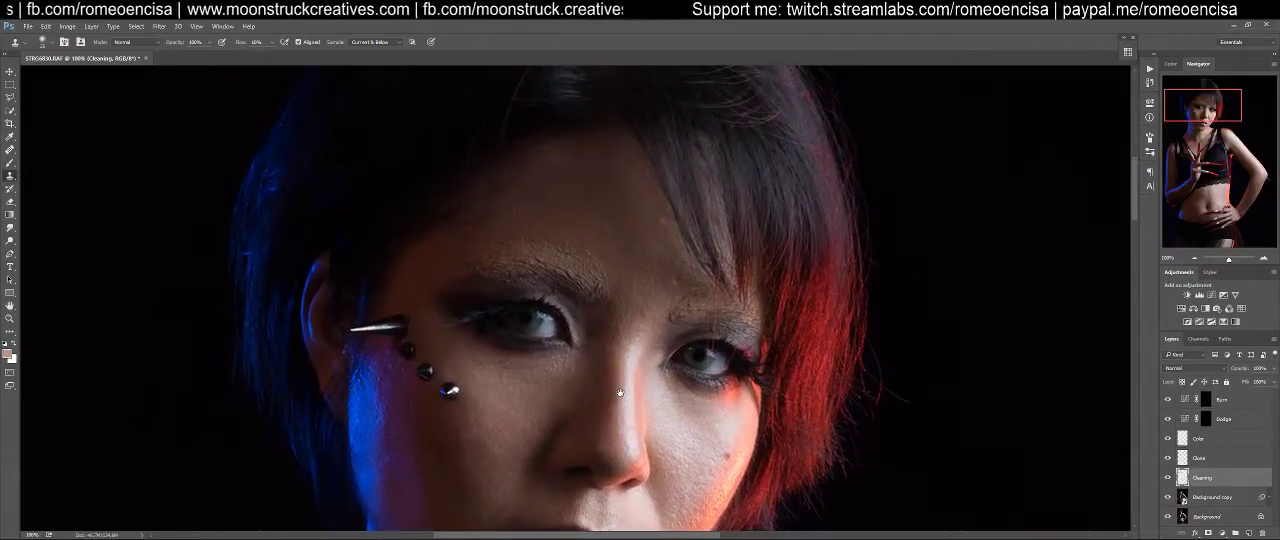
{"action": "scroll", "coordinate": [554, 390], "scroll_direction": "up", "scroll_amount": 3}
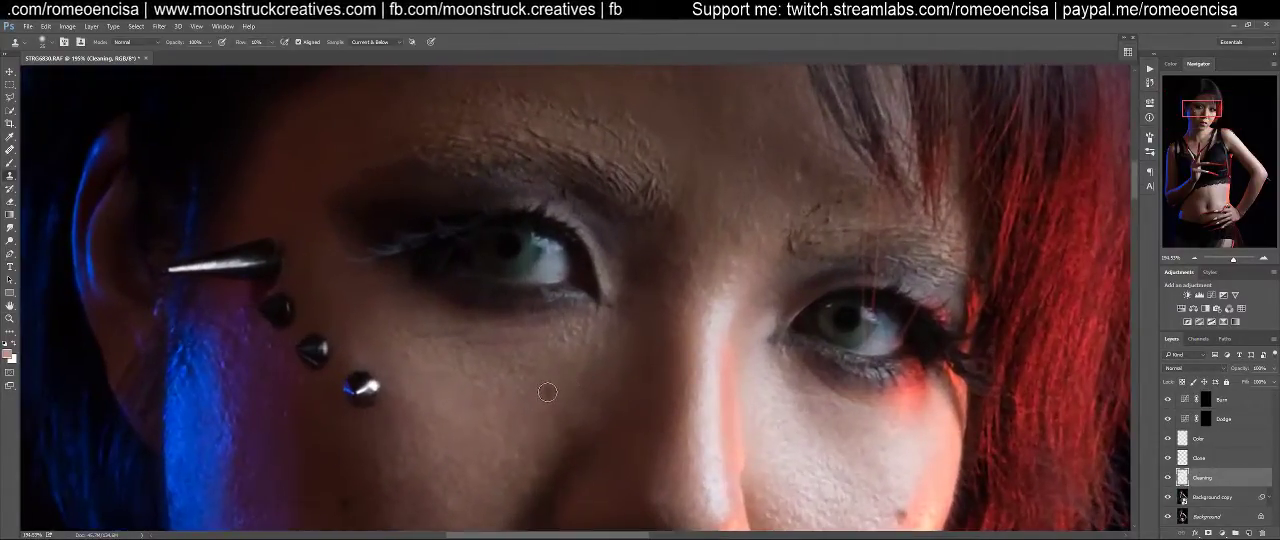
{"action": "scroll", "coordinate": [561, 394], "scroll_direction": "down", "scroll_amount": 3}
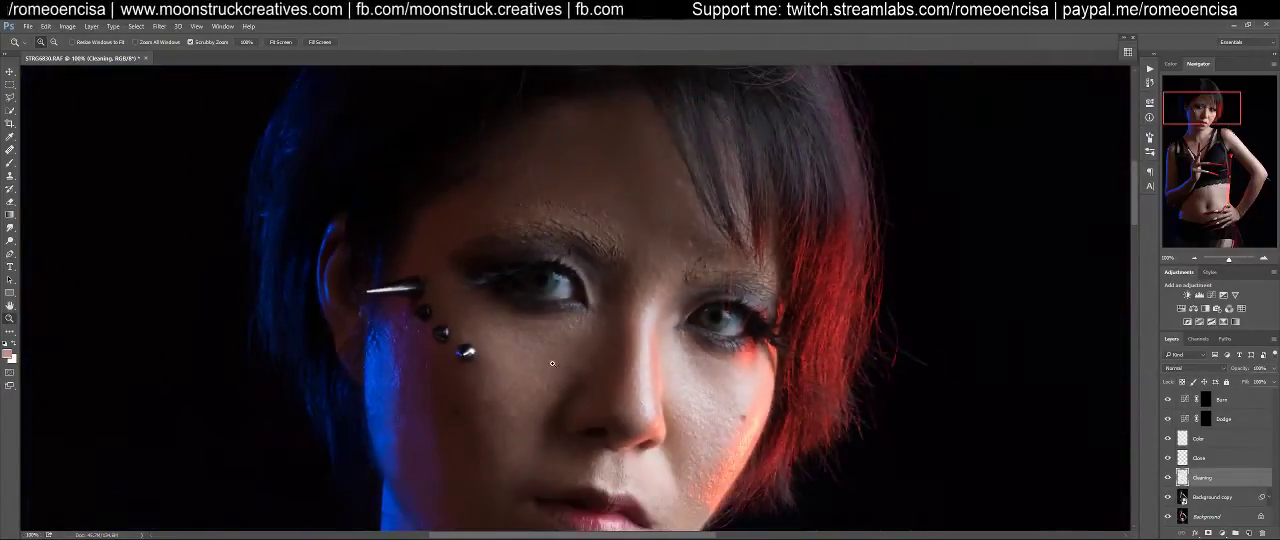
{"action": "key", "text": "j"}
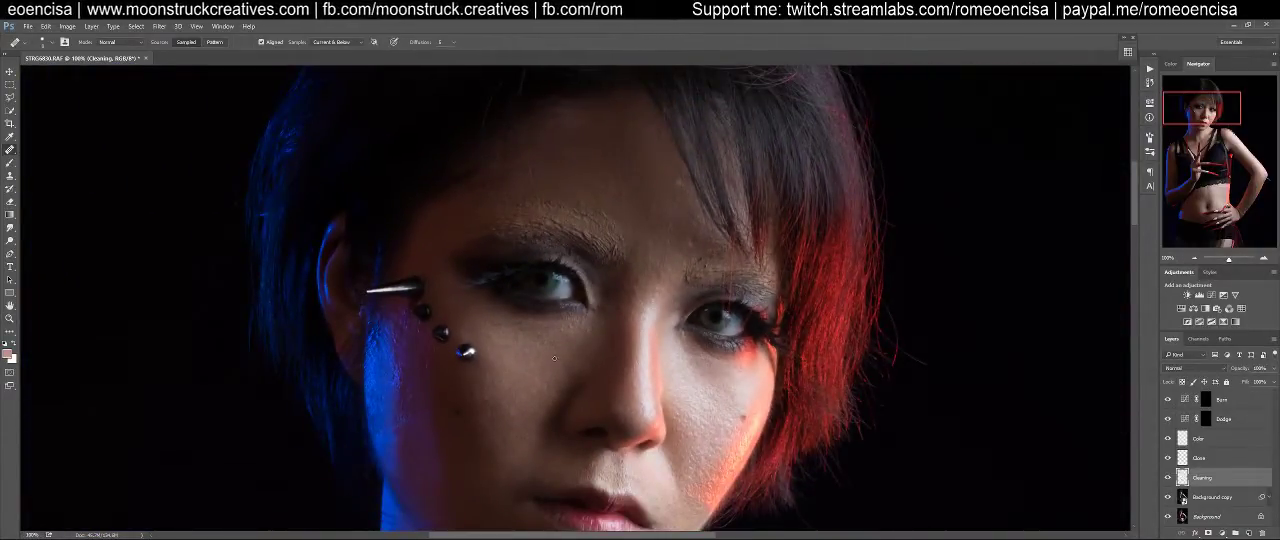
{"action": "left_click_drag", "start_coordinate": [548, 347], "coordinate": [543, 354]}
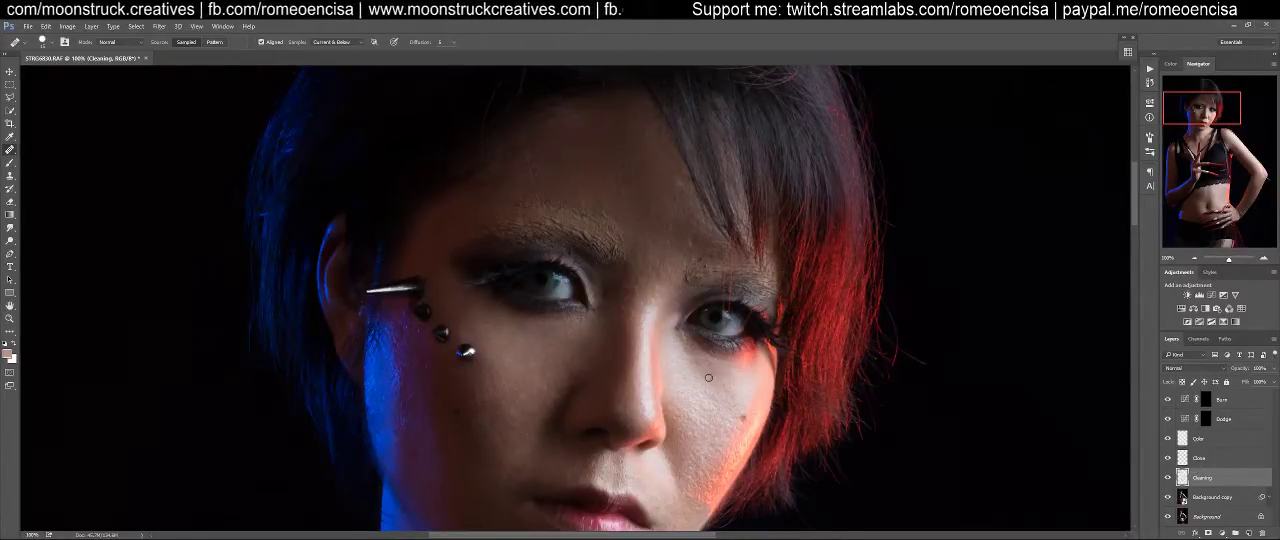
Heal the skin texture under the eye on the red-lit side of the face
{"action": "left_click_drag", "start_coordinate": [708, 361], "coordinate": [716, 361]}
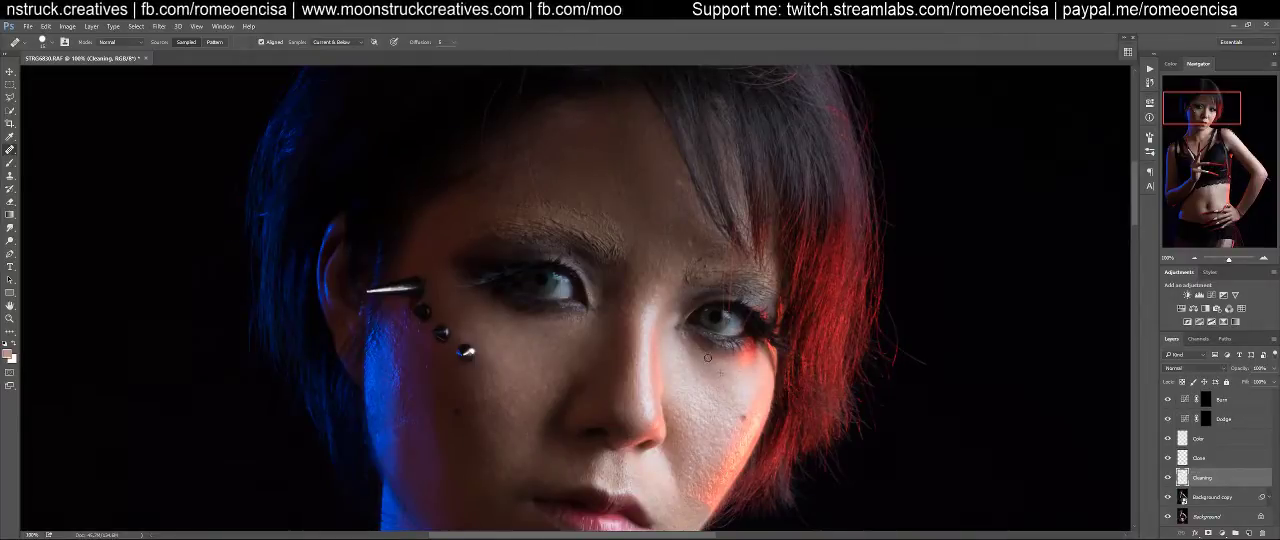
{"action": "left_click", "coordinate": [728, 377], "text": "alt"}
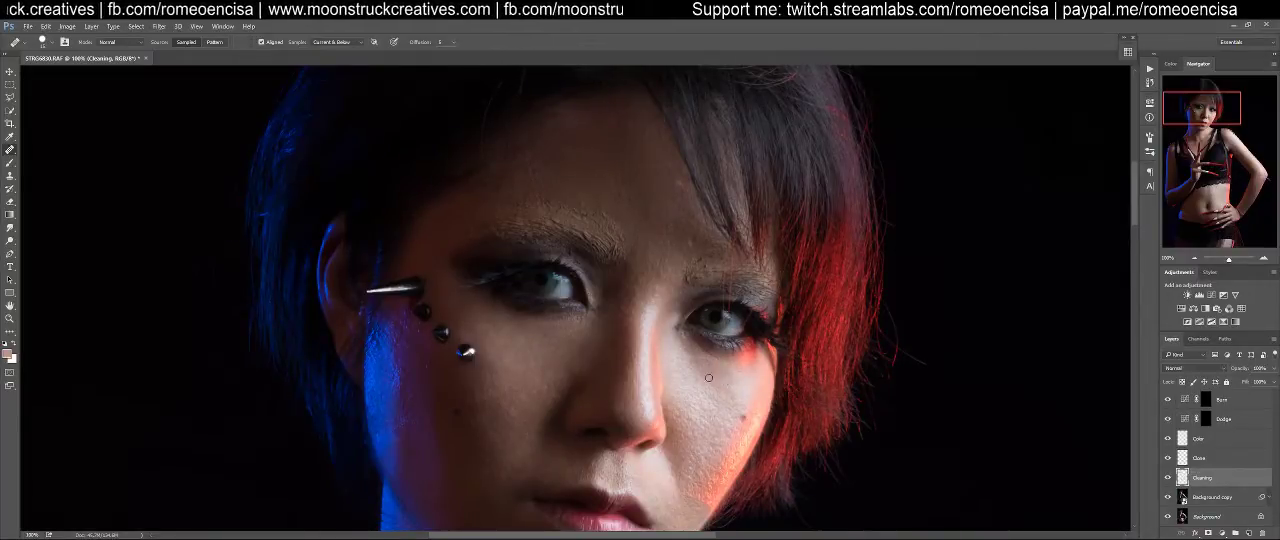
{"action": "left_click", "coordinate": [692, 356], "text": "alt"}
{"action": "left_click", "coordinate": [721, 362]}
{"action": "left_click", "coordinate": [725, 363]}
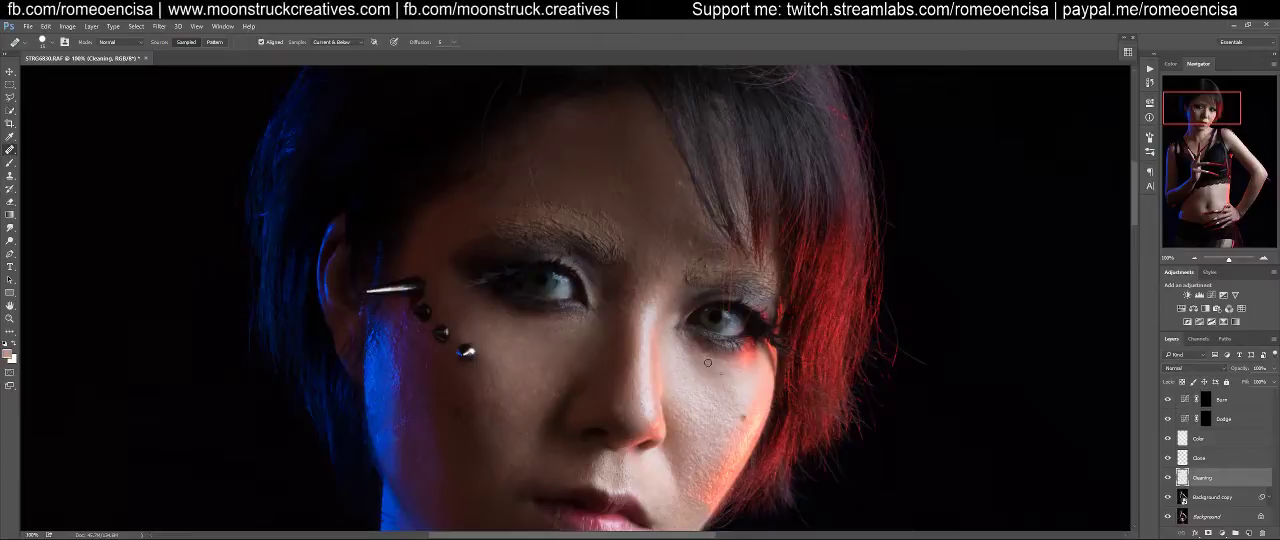
Heal the uneven skin on the forehead just above the inner end of the eyebrow on the pierced side
{"action": "scroll", "coordinate": [675, 350], "scroll_direction": "up", "scroll_amount": 3}
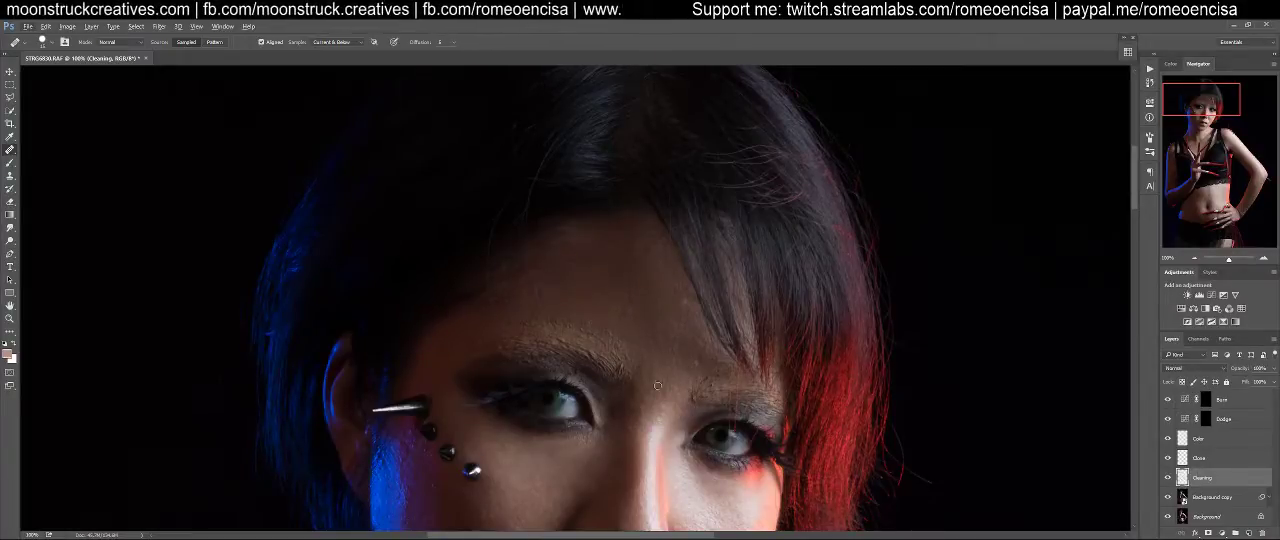
{"action": "mouse_move", "coordinate": [634, 385]}
{"action": "left_mouse_down"}
{"action": "mouse_move", "coordinate": [685, 294]}
{"action": "mouse_move", "coordinate": [689, 334]}
{"action": "left_mouse_up"}
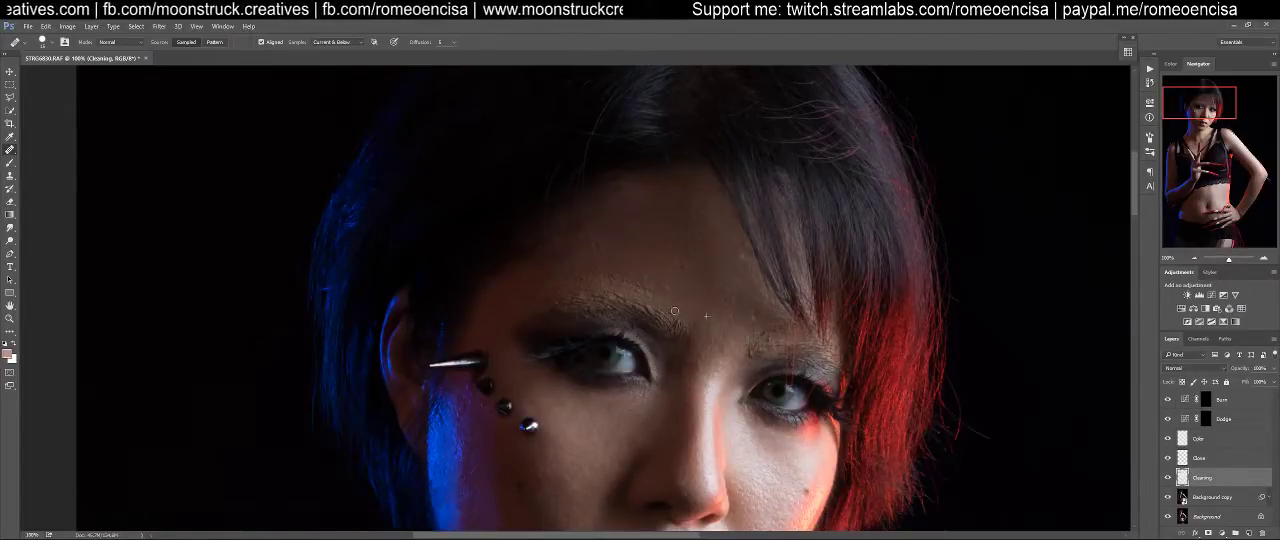
{"action": "left_click", "coordinate": [680, 299], "text": "alt"}
{"action": "left_click", "coordinate": [684, 311]}
{"action": "mouse_move", "coordinate": [689, 322]}
{"action": "left_mouse_down"}
{"action": "mouse_move", "coordinate": [668, 316]}
{"action": "mouse_move", "coordinate": [673, 282]}
{"action": "left_mouse_up"}
{"action": "left_click", "coordinate": [660, 283]}
{"action": "left_click", "coordinate": [648, 272]}
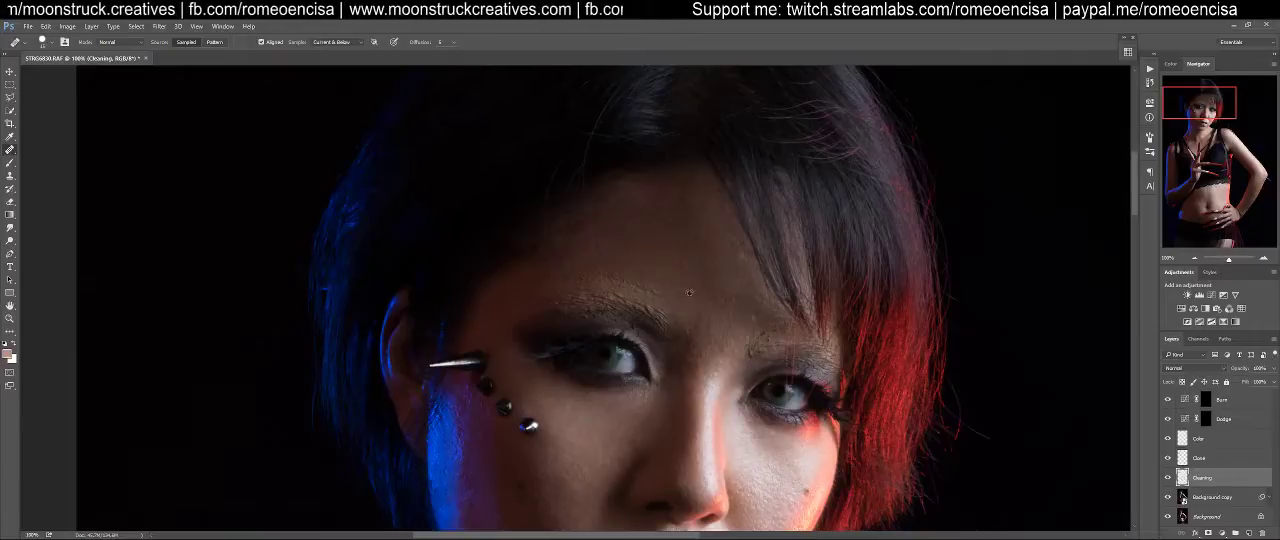
{"action": "left_click", "coordinate": [673, 283], "text": "alt"}
{"action": "left_click", "coordinate": [660, 278]}
{"action": "left_click", "coordinate": [647, 283]}
{"action": "left_click", "coordinate": [660, 295]}
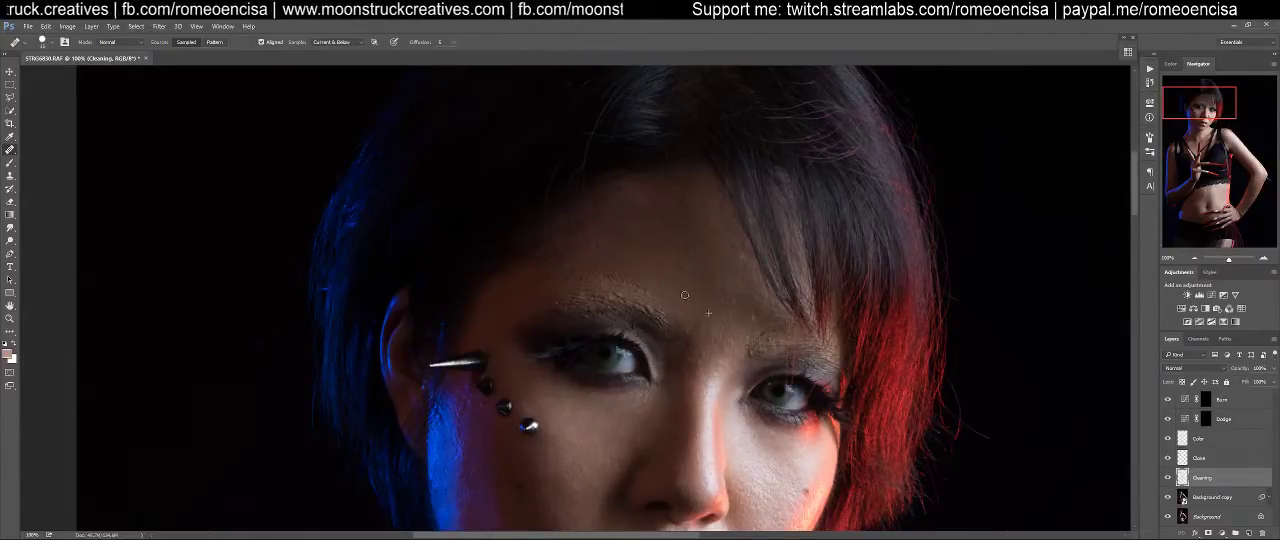
Heal the skin above the outer end of the eyebrow toward the temple on the pierced side
{"action": "left_click_drag", "start_coordinate": [656, 271], "coordinate": [736, 318]}
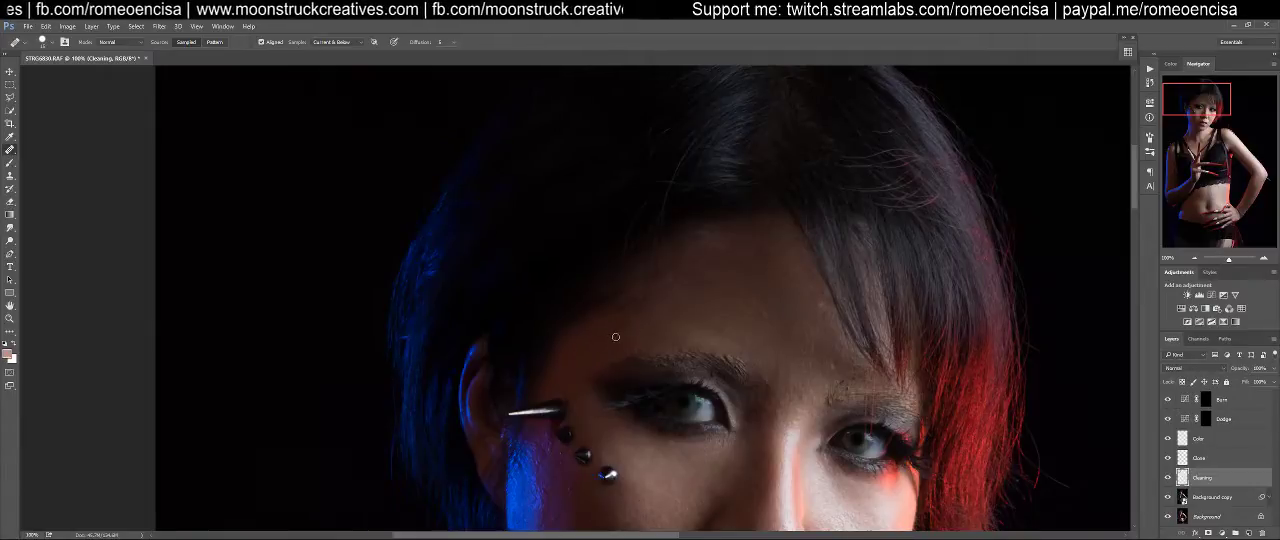
{"action": "left_click", "coordinate": [633, 345]}
{"action": "left_click", "coordinate": [619, 341]}
{"action": "mouse_move", "coordinate": [619, 341]}
{"action": "left_mouse_down"}
{"action": "mouse_move", "coordinate": [654, 329]}
{"action": "mouse_move", "coordinate": [641, 337]}
{"action": "left_mouse_up"}
{"action": "left_click", "coordinate": [691, 321], "text": "alt"}
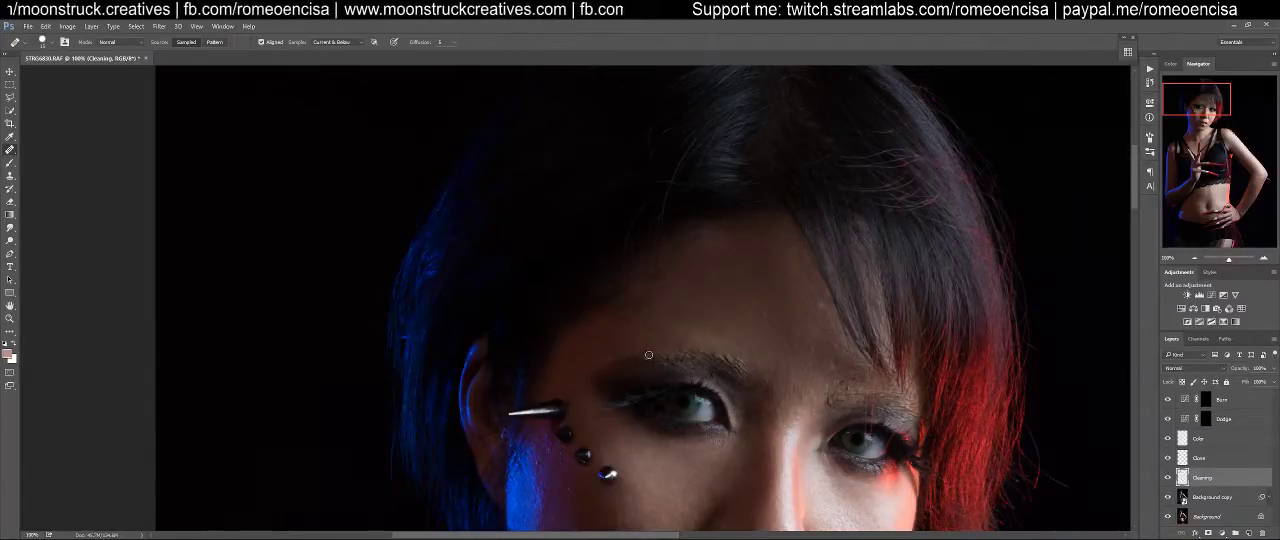
Heal over the textured eyebrow on the pierced side, sampling smooth forehead skin
{"action": "left_click", "coordinate": [713, 336], "text": "alt"}
{"action": "mouse_move", "coordinate": [736, 356]}
{"action": "left_mouse_down"}
{"action": "mouse_move", "coordinate": [716, 356]}
{"action": "mouse_move", "coordinate": [745, 367]}
{"action": "mouse_move", "coordinate": [697, 351]}
{"action": "mouse_move", "coordinate": [647, 358]}
{"action": "mouse_move", "coordinate": [692, 355]}
{"action": "mouse_move", "coordinate": [654, 367]}
{"action": "left_mouse_up"}
{"action": "left_click", "coordinate": [740, 351], "text": "alt"}
{"action": "left_click", "coordinate": [742, 375]}
{"action": "left_click", "coordinate": [628, 331], "text": "alt"}
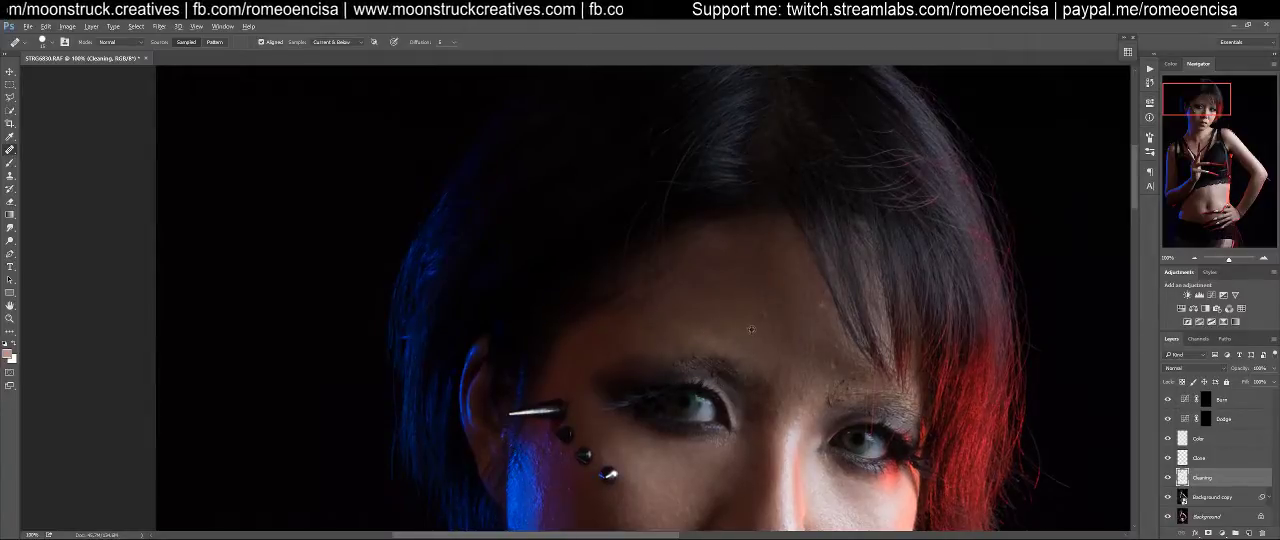
{"action": "left_click", "coordinate": [766, 380]}
{"action": "left_click", "coordinate": [744, 356]}
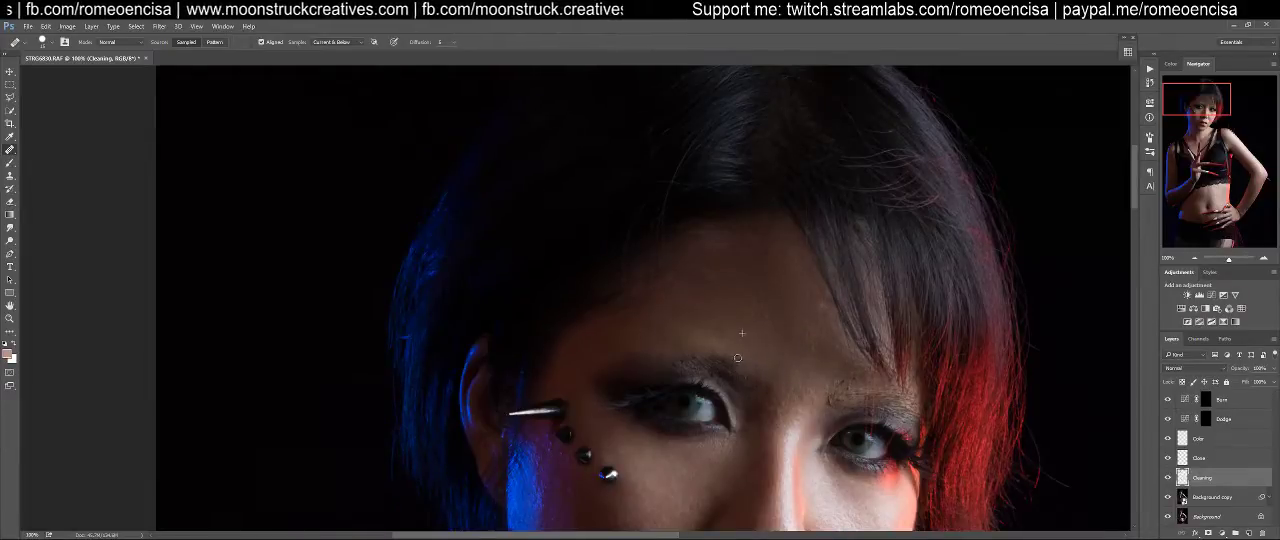
Heal the remaining eyebrow hairs above the pierced-side eye from the inner end outward, sampling smooth forehead skin
{"action": "key", "text": "z"}
{"action": "left_click_drag", "start_coordinate": [740, 345], "coordinate": [773, 348]}
{"action": "key", "text": "j"}
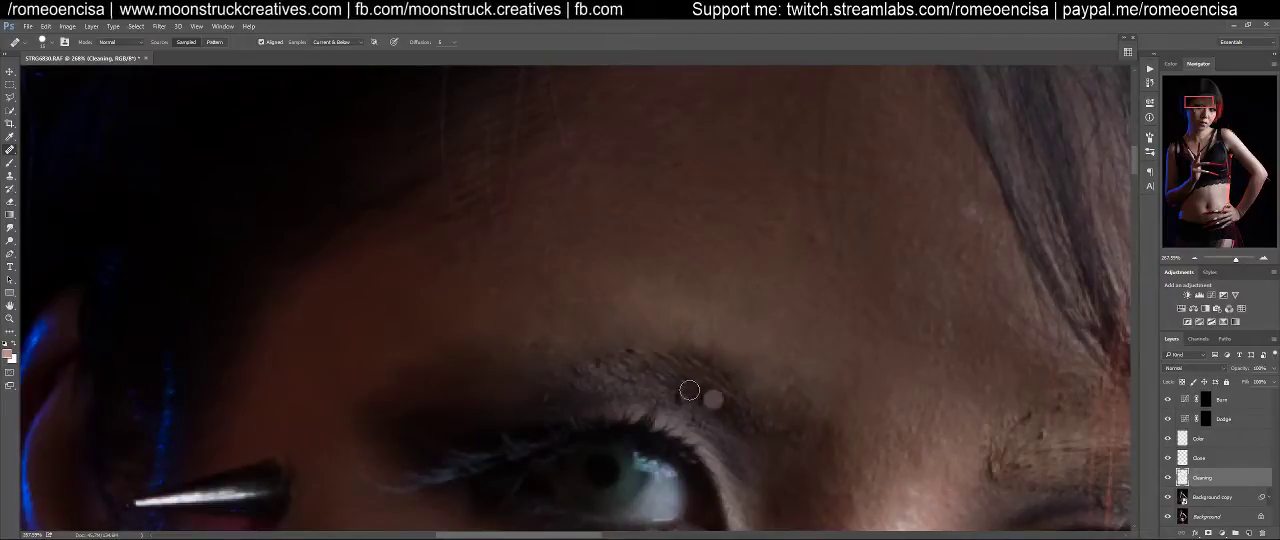
{"action": "left_click", "coordinate": [721, 317], "text": "alt"}
{"action": "mouse_move", "coordinate": [682, 348]}
{"action": "left_mouse_down"}
{"action": "mouse_move", "coordinate": [712, 381]}
{"action": "mouse_move", "coordinate": [703, 374]}
{"action": "mouse_move", "coordinate": [745, 384]}
{"action": "mouse_move", "coordinate": [739, 400]}
{"action": "mouse_move", "coordinate": [652, 363]}
{"action": "mouse_move", "coordinate": [742, 383]}
{"action": "mouse_move", "coordinate": [664, 368]}
{"action": "mouse_move", "coordinate": [779, 432]}
{"action": "mouse_move", "coordinate": [764, 408]}
{"action": "mouse_move", "coordinate": [789, 464]}
{"action": "mouse_move", "coordinate": [792, 434]}
{"action": "mouse_move", "coordinate": [800, 445]}
{"action": "mouse_move", "coordinate": [772, 418]}
{"action": "mouse_move", "coordinate": [752, 423]}
{"action": "mouse_move", "coordinate": [794, 399]}
{"action": "mouse_move", "coordinate": [773, 390]}
{"action": "mouse_move", "coordinate": [798, 407]}
{"action": "mouse_move", "coordinate": [698, 396]}
{"action": "mouse_move", "coordinate": [722, 417]}
{"action": "mouse_move", "coordinate": [667, 369]}
{"action": "mouse_move", "coordinate": [630, 353]}
{"action": "mouse_move", "coordinate": [600, 359]}
{"action": "mouse_move", "coordinate": [672, 366]}
{"action": "mouse_move", "coordinate": [563, 377]}
{"action": "mouse_move", "coordinate": [675, 380]}
{"action": "mouse_move", "coordinate": [528, 351]}
{"action": "mouse_move", "coordinate": [500, 388]}
{"action": "left_mouse_up"}
{"action": "left_click", "coordinate": [543, 367], "text": "alt"}
{"action": "left_click", "coordinate": [541, 316], "text": "alt"}
{"action": "mouse_move", "coordinate": [541, 340]}
{"action": "left_mouse_down"}
{"action": "mouse_move", "coordinate": [718, 380]}
{"action": "mouse_move", "coordinate": [708, 386]}
{"action": "mouse_move", "coordinate": [672, 367]}
{"action": "mouse_move", "coordinate": [782, 375]}
{"action": "left_mouse_up"}
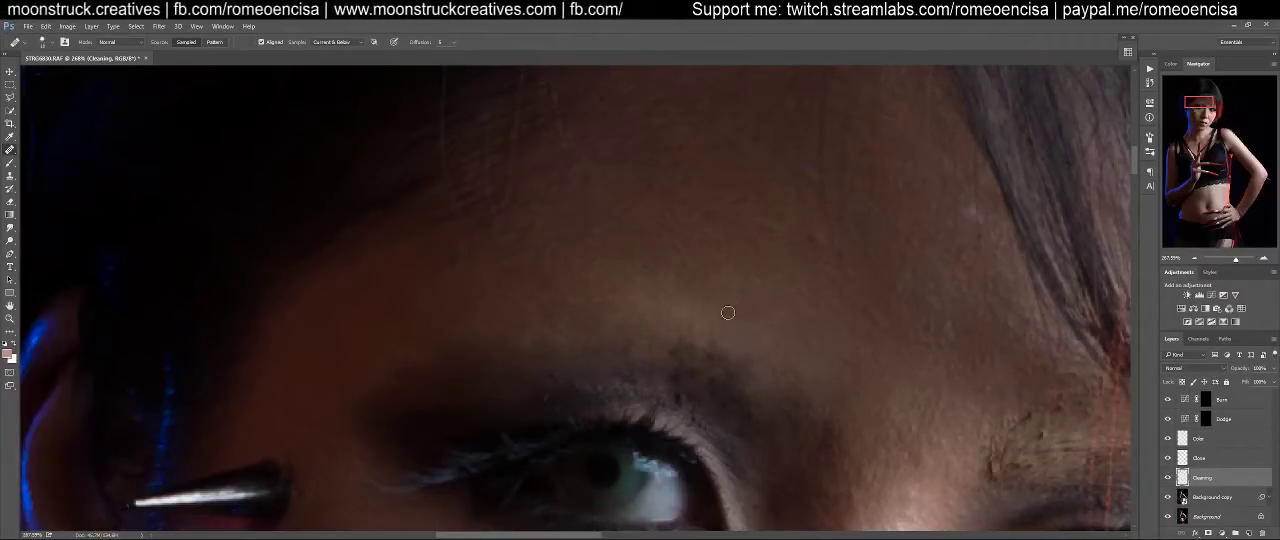
{"action": "mouse_move", "coordinate": [700, 338]}
{"action": "left_mouse_down"}
{"action": "mouse_move", "coordinate": [688, 349]}
{"action": "mouse_move", "coordinate": [712, 356]}
{"action": "mouse_move", "coordinate": [684, 364]}
{"action": "mouse_move", "coordinate": [708, 380]}
{"action": "mouse_move", "coordinate": [748, 373]}
{"action": "left_mouse_up"}
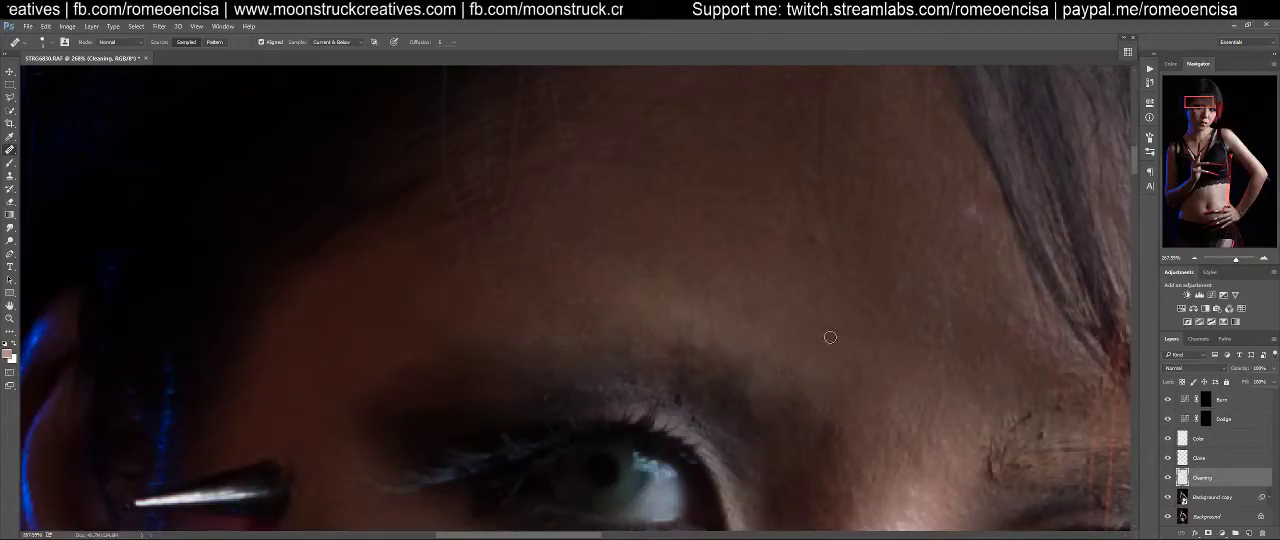
Heal the inner end of the eyebrow on the red-lit side, sampling skin from between the brows
{"action": "left_click_drag", "start_coordinate": [866, 380], "coordinate": [623, 294]}
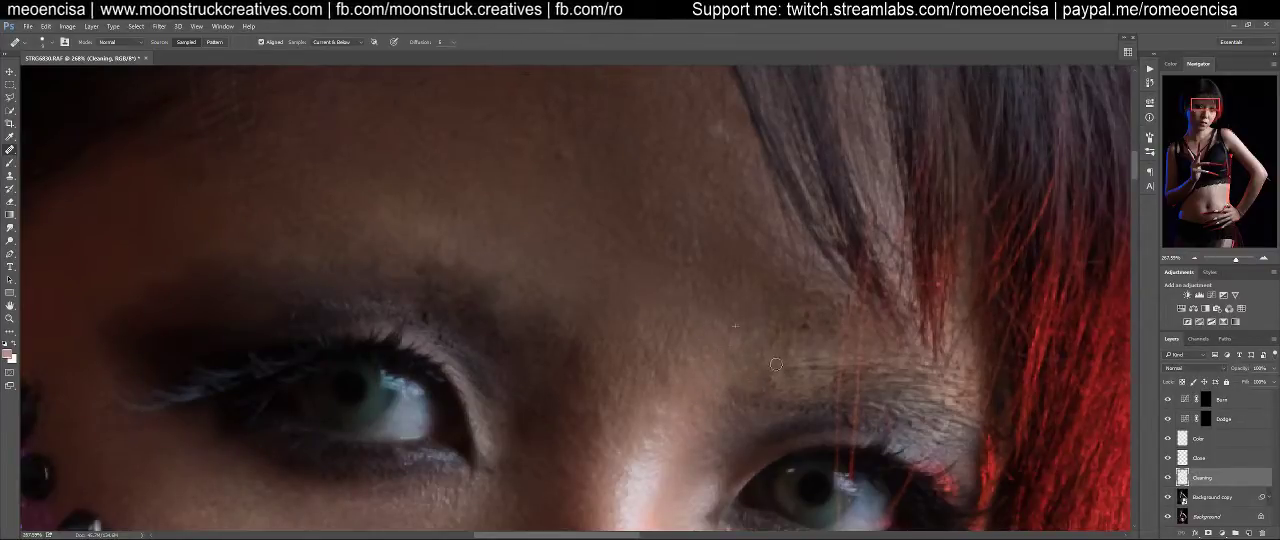
{"action": "key", "text": "bracketright"}
{"action": "left_click", "coordinate": [736, 322], "text": "alt"}
{"action": "left_click_drag", "start_coordinate": [819, 313], "coordinate": [847, 300]}
{"action": "left_click_drag", "start_coordinate": [805, 282], "coordinate": [788, 296]}
{"action": "mouse_move", "coordinate": [828, 329]}
{"action": "left_mouse_down"}
{"action": "mouse_move", "coordinate": [737, 372]}
{"action": "mouse_move", "coordinate": [812, 366]}
{"action": "mouse_move", "coordinate": [740, 397]}
{"action": "left_mouse_up"}
{"action": "left_click", "coordinate": [739, 373], "text": "alt"}
{"action": "left_click", "coordinate": [738, 348], "text": "alt"}
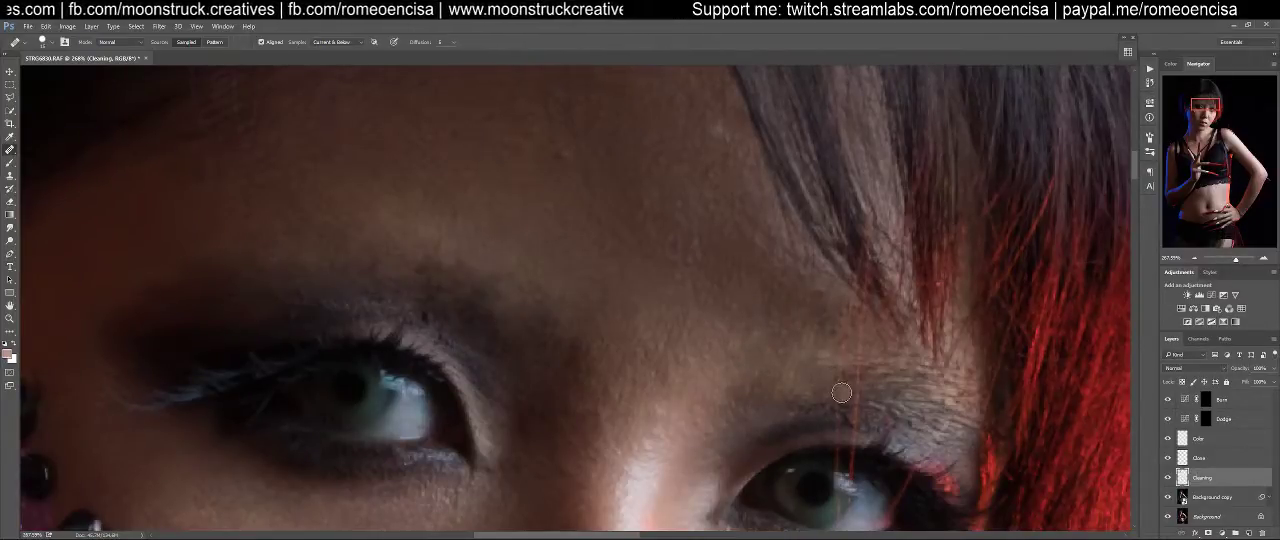
Heal the middle and outer part of the red-lit side's eyebrow toward the temple
{"action": "left_click", "coordinate": [842, 341]}
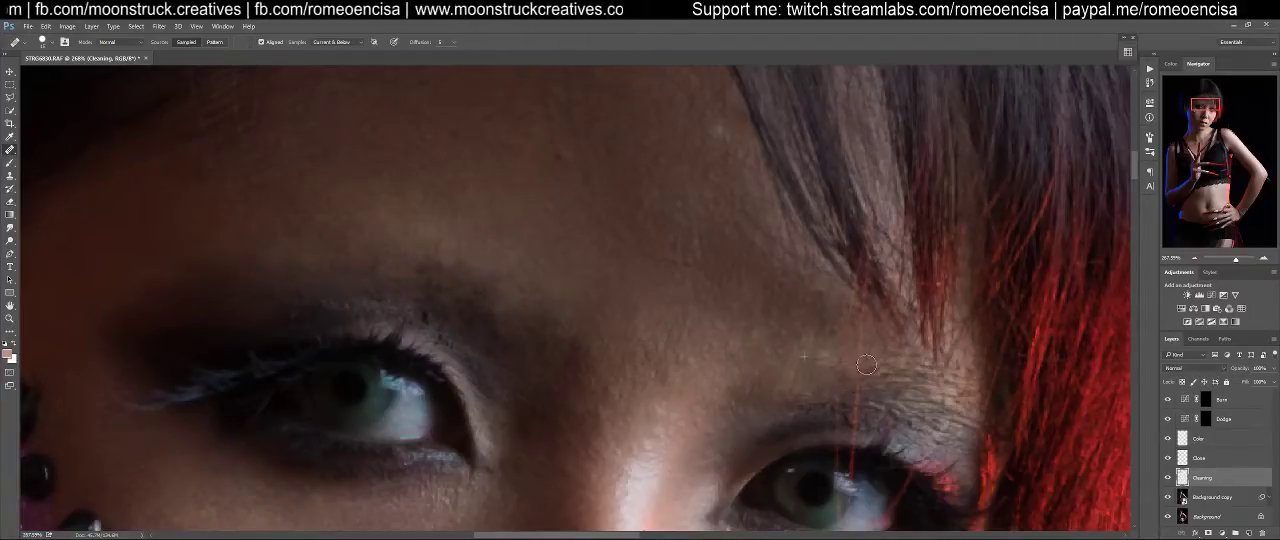
{"action": "mouse_move", "coordinate": [862, 381]}
{"action": "left_mouse_down"}
{"action": "mouse_move", "coordinate": [894, 382]}
{"action": "mouse_move", "coordinate": [890, 364]}
{"action": "mouse_move", "coordinate": [837, 328]}
{"action": "mouse_move", "coordinate": [854, 384]}
{"action": "mouse_move", "coordinate": [932, 381]}
{"action": "mouse_move", "coordinate": [905, 364]}
{"action": "mouse_move", "coordinate": [875, 396]}
{"action": "mouse_move", "coordinate": [948, 409]}
{"action": "mouse_move", "coordinate": [951, 382]}
{"action": "mouse_move", "coordinate": [963, 411]}
{"action": "mouse_move", "coordinate": [969, 381]}
{"action": "mouse_move", "coordinate": [945, 398]}
{"action": "mouse_move", "coordinate": [952, 408]}
{"action": "mouse_move", "coordinate": [964, 372]}
{"action": "mouse_move", "coordinate": [949, 381]}
{"action": "mouse_move", "coordinate": [918, 363]}
{"action": "mouse_move", "coordinate": [914, 384]}
{"action": "mouse_move", "coordinate": [883, 363]}
{"action": "mouse_move", "coordinate": [923, 376]}
{"action": "left_mouse_up"}
{"action": "left_click", "coordinate": [815, 363], "text": "alt"}
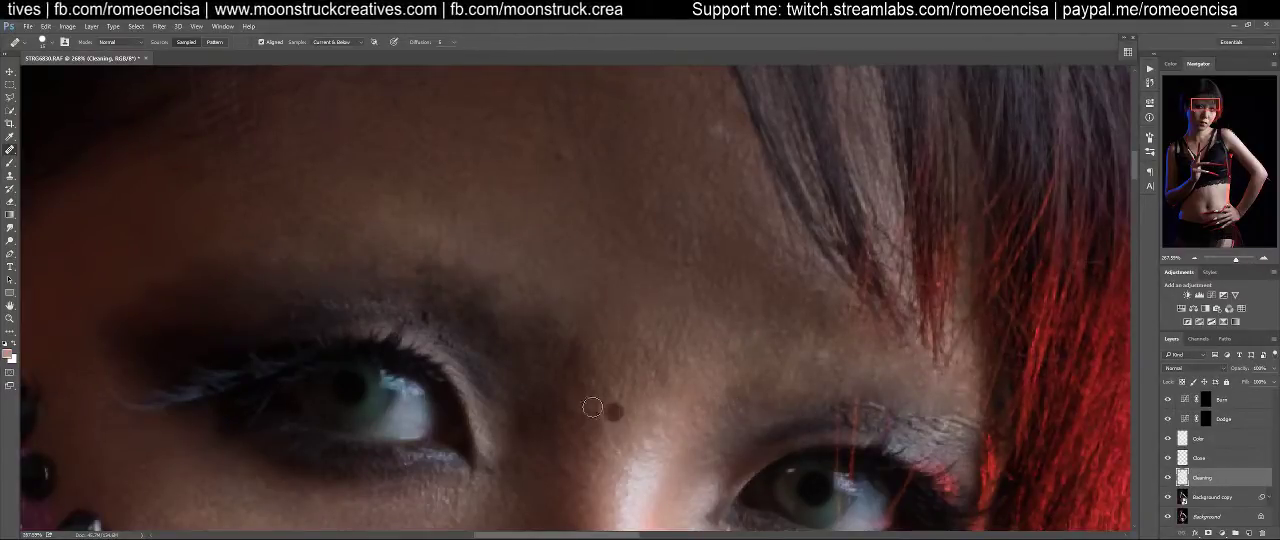
{"action": "left_click", "coordinate": [964, 395], "text": "alt"}
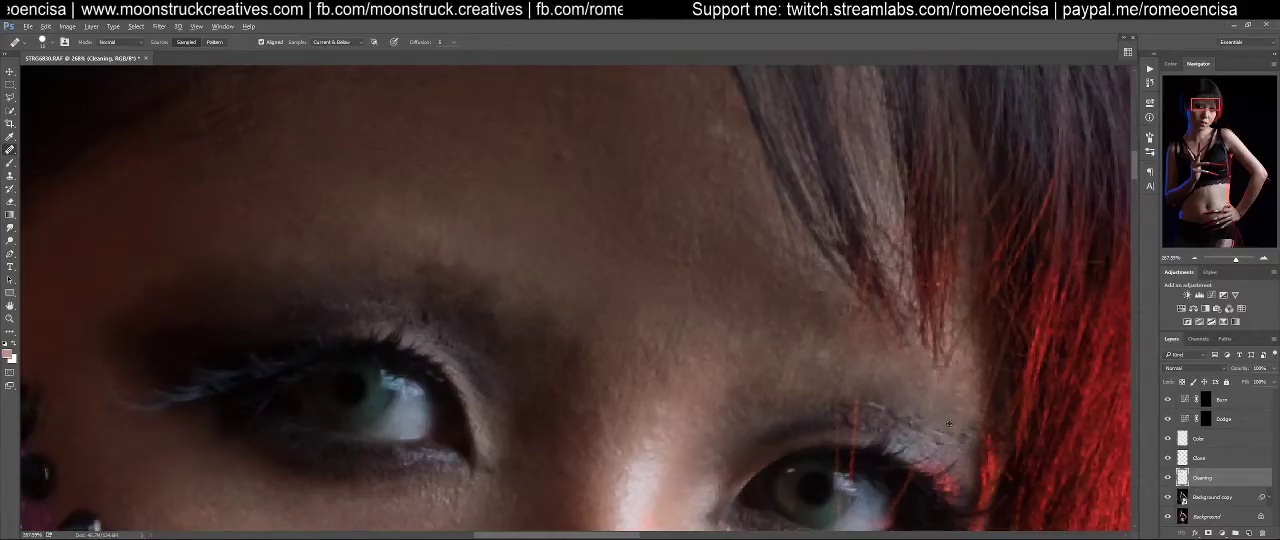
Heal the leftover brow hairs and stray strands between the upper eyelid and the fringe on the red-lit side with a smaller brush
{"action": "left_click_drag", "start_coordinate": [972, 430], "coordinate": [955, 417]}
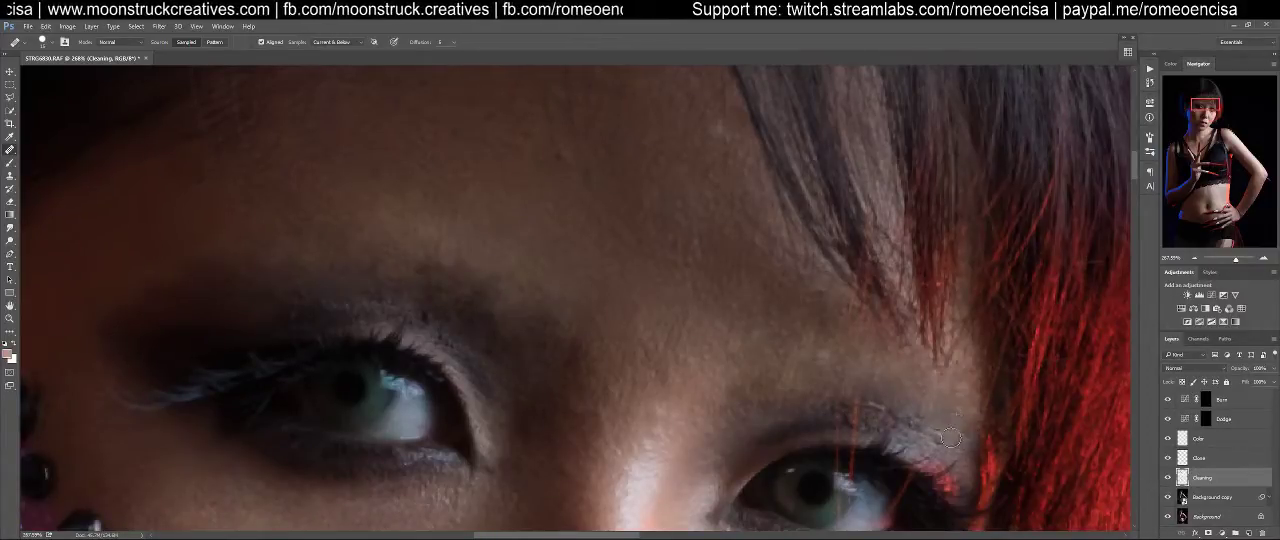
{"action": "key", "text": "bracketleft"}
{"action": "key", "text": "bracketleft"}
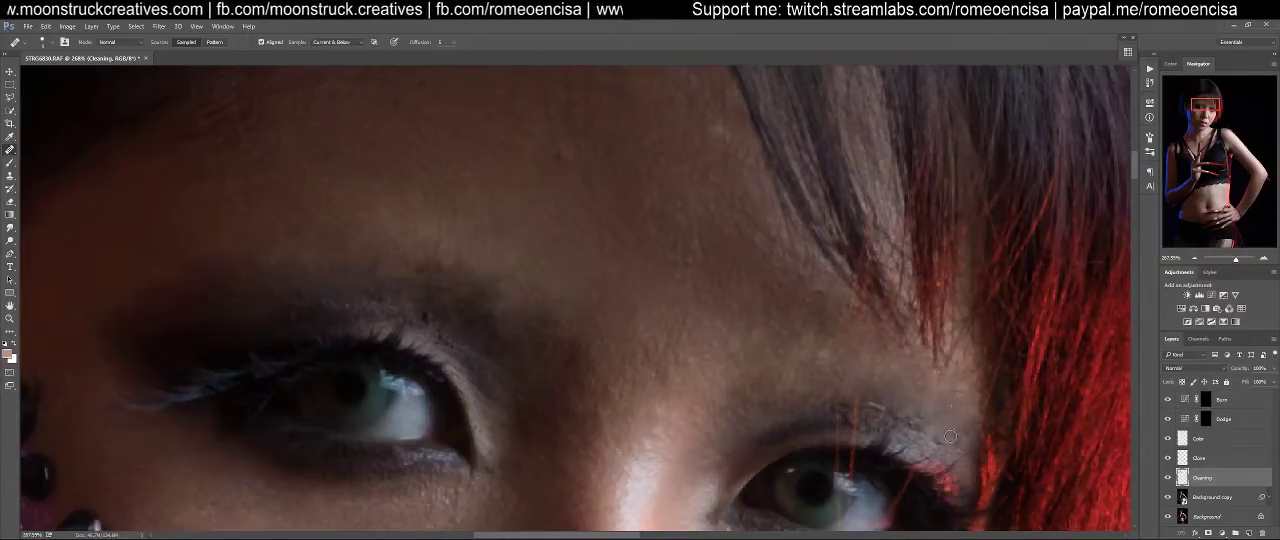
{"action": "left_click", "coordinate": [891, 379], "text": "alt"}
{"action": "left_click_drag", "start_coordinate": [877, 399], "coordinate": [868, 406]}
{"action": "mouse_move", "coordinate": [882, 383]}
{"action": "left_mouse_down"}
{"action": "mouse_move", "coordinate": [906, 245]}
{"action": "mouse_move", "coordinate": [878, 389]}
{"action": "left_mouse_up"}
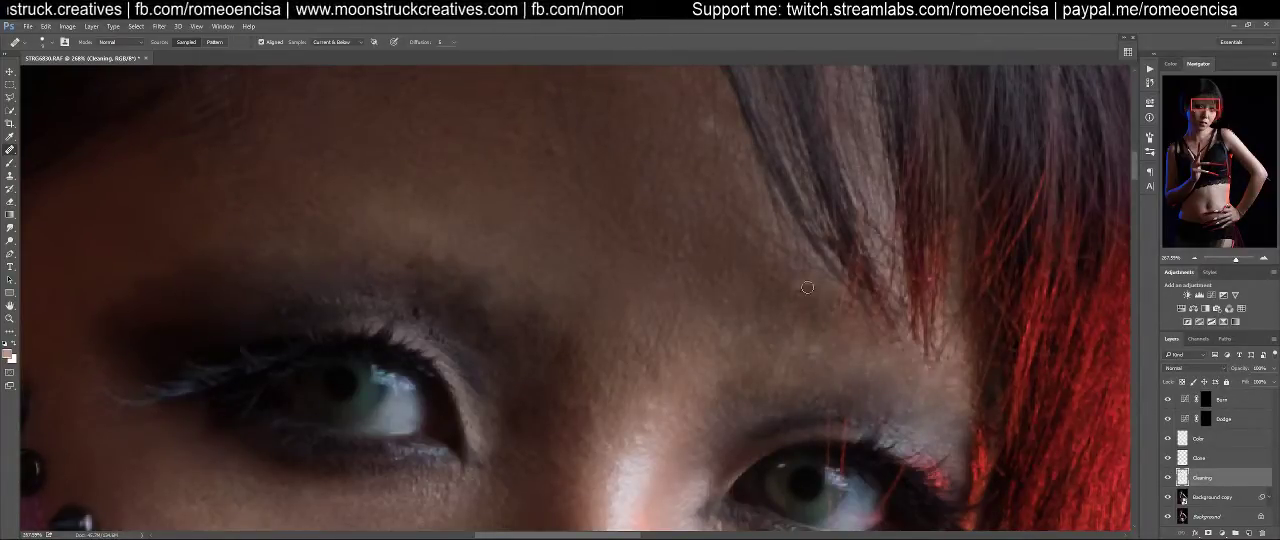
{"action": "left_click", "coordinate": [822, 321], "text": "alt"}
{"action": "mouse_move", "coordinate": [849, 294]}
{"action": "left_mouse_down"}
{"action": "mouse_move", "coordinate": [839, 290]}
{"action": "mouse_move", "coordinate": [842, 304]}
{"action": "left_mouse_up"}
Heal away the thin red hair strands crossing the upper eyelid and eye on the red-lit side
{"action": "key", "text": "ctrl+space"}
{"action": "mouse_move", "coordinate": [866, 418]}
{"action": "left_mouse_down"}
{"action": "mouse_move", "coordinate": [911, 383]}
{"action": "mouse_move", "coordinate": [882, 391]}
{"action": "mouse_move", "coordinate": [893, 386]}
{"action": "left_mouse_up"}
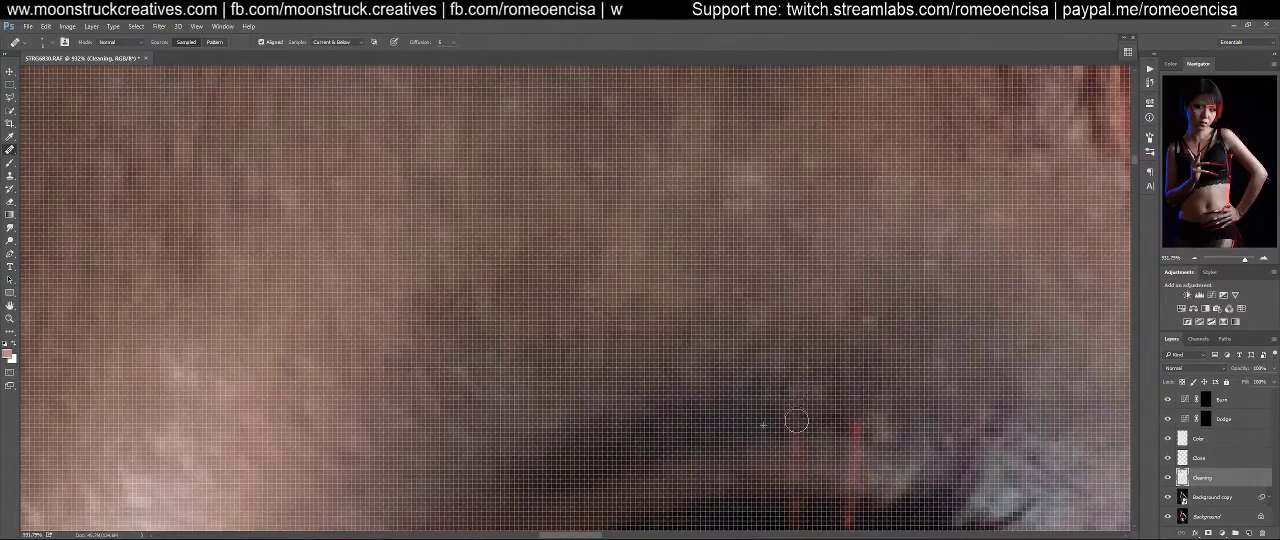
{"action": "mouse_move", "coordinate": [796, 437]}
{"action": "left_mouse_down"}
{"action": "mouse_move", "coordinate": [811, 358]}
{"action": "mouse_move", "coordinate": [829, 382]}
{"action": "mouse_move", "coordinate": [810, 418]}
{"action": "mouse_move", "coordinate": [816, 482]}
{"action": "left_mouse_up"}
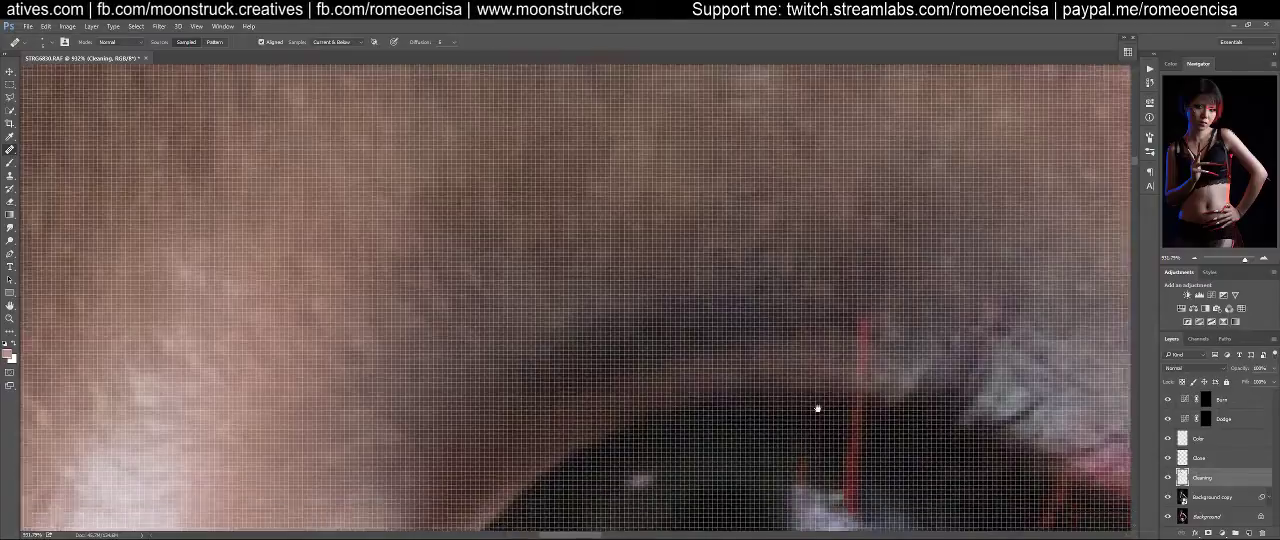
{"action": "scroll", "coordinate": [818, 422], "scroll_direction": "down", "scroll_amount": 2}
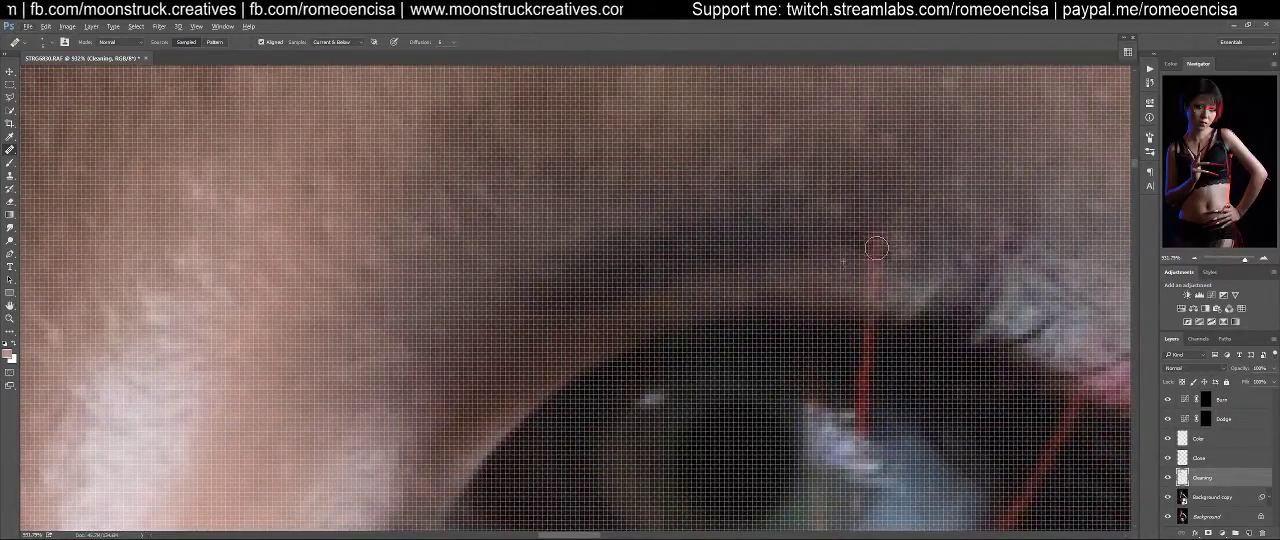
{"action": "left_click_drag", "start_coordinate": [871, 254], "coordinate": [877, 238]}
{"action": "left_click_drag", "start_coordinate": [876, 284], "coordinate": [864, 378]}
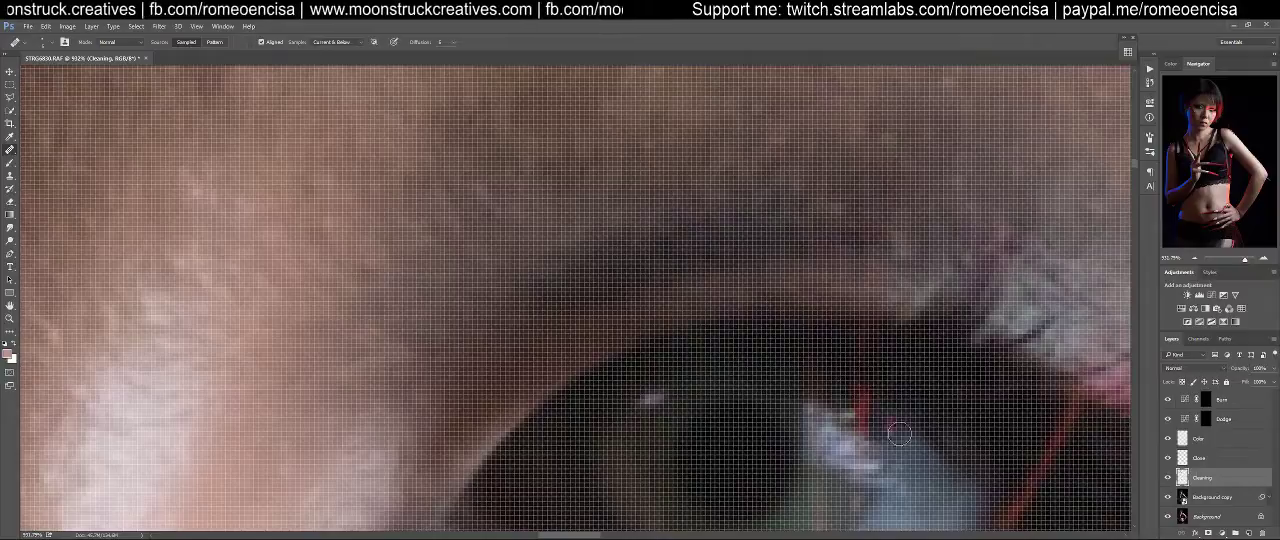
{"action": "scroll", "coordinate": [897, 427], "scroll_direction": "down", "scroll_amount": 3}
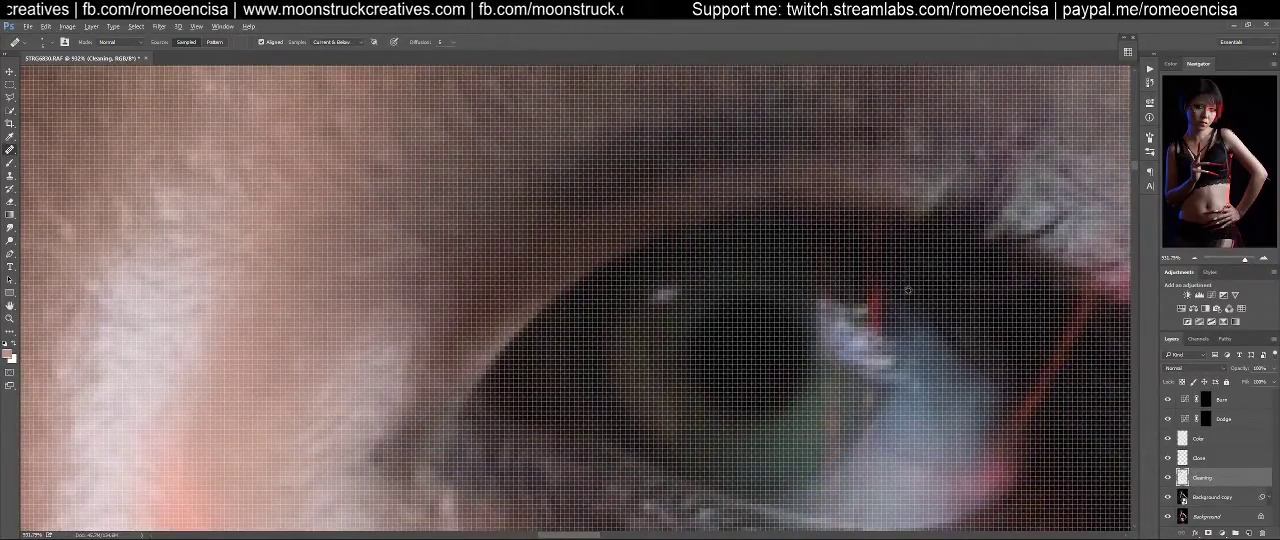
{"action": "left_click_drag", "start_coordinate": [872, 285], "coordinate": [884, 318]}
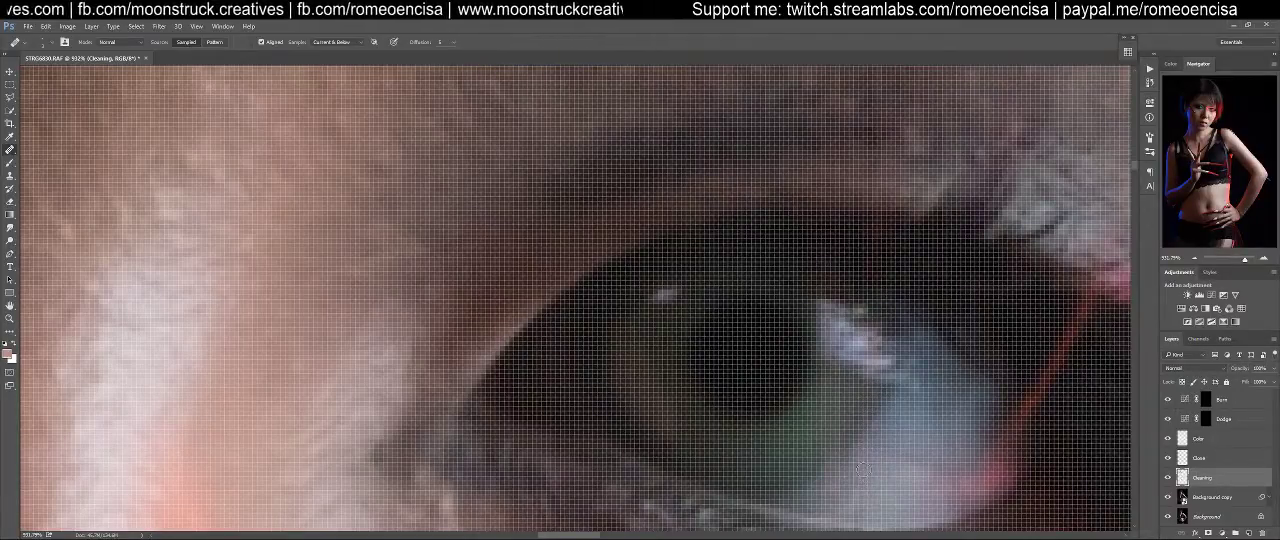
On the Clone layer, use the Clone Stamp at 30% flow to clean strand remnants from the red-lit side's upper lash line and eyeball
{"action": "key", "text": "ctrl+1"}
{"action": "key", "text": "z"}
{"action": "mouse_move", "coordinate": [619, 308]}
{"action": "left_mouse_down"}
{"action": "mouse_move", "coordinate": [669, 298]}
{"action": "mouse_move", "coordinate": [680, 364]}
{"action": "left_mouse_up"}
{"action": "key", "text": "j"}
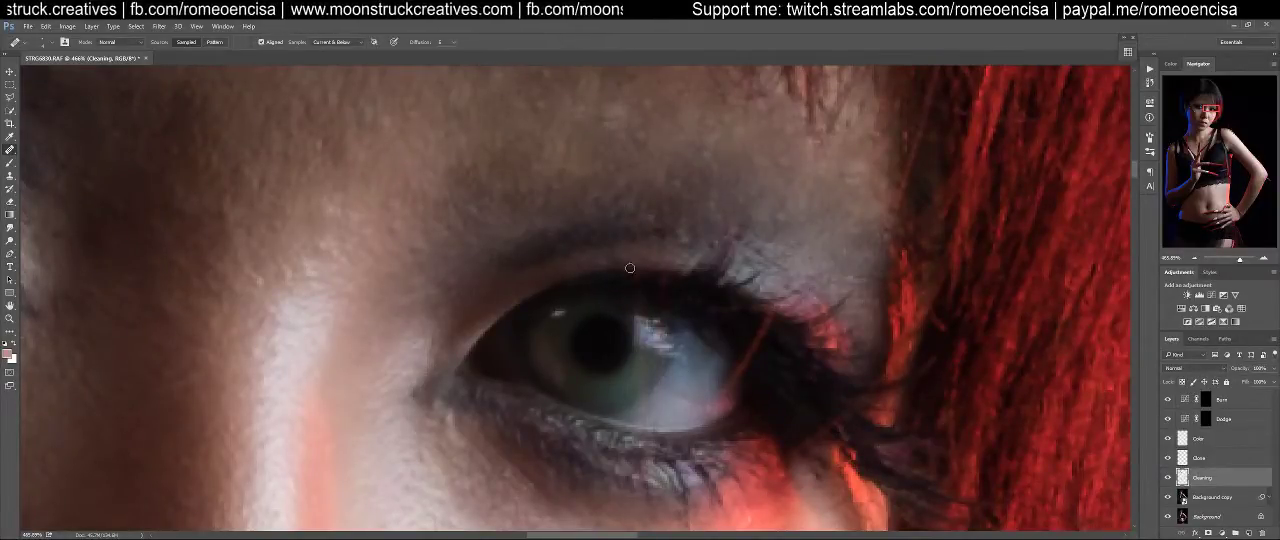
{"action": "left_click", "coordinate": [1201, 459]}
{"action": "key", "text": "s"}
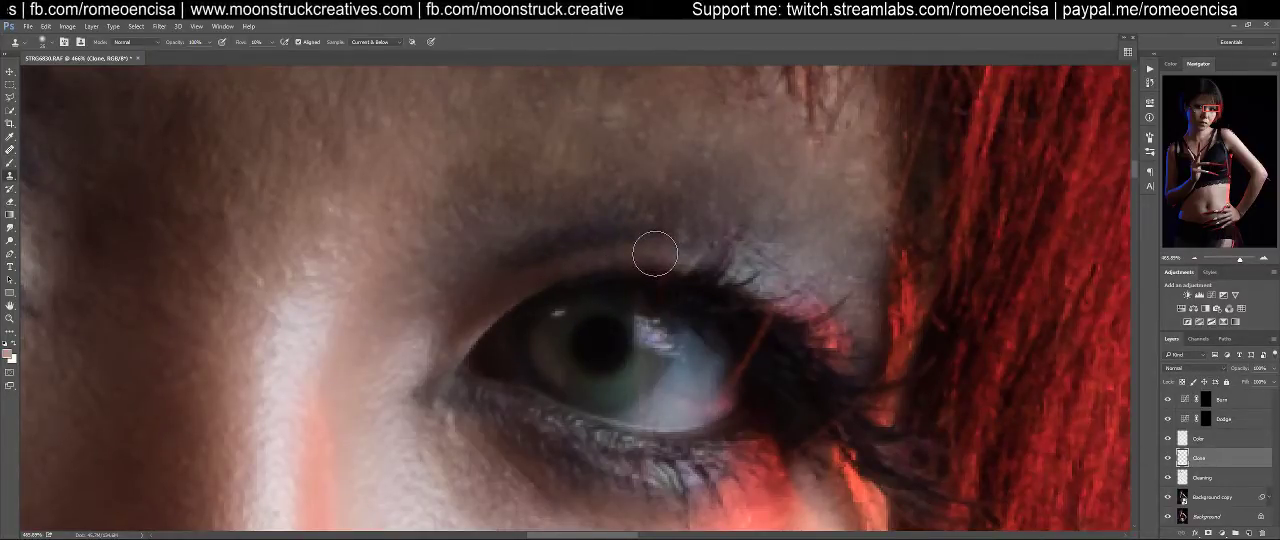
{"action": "key", "text": "shift+3"}
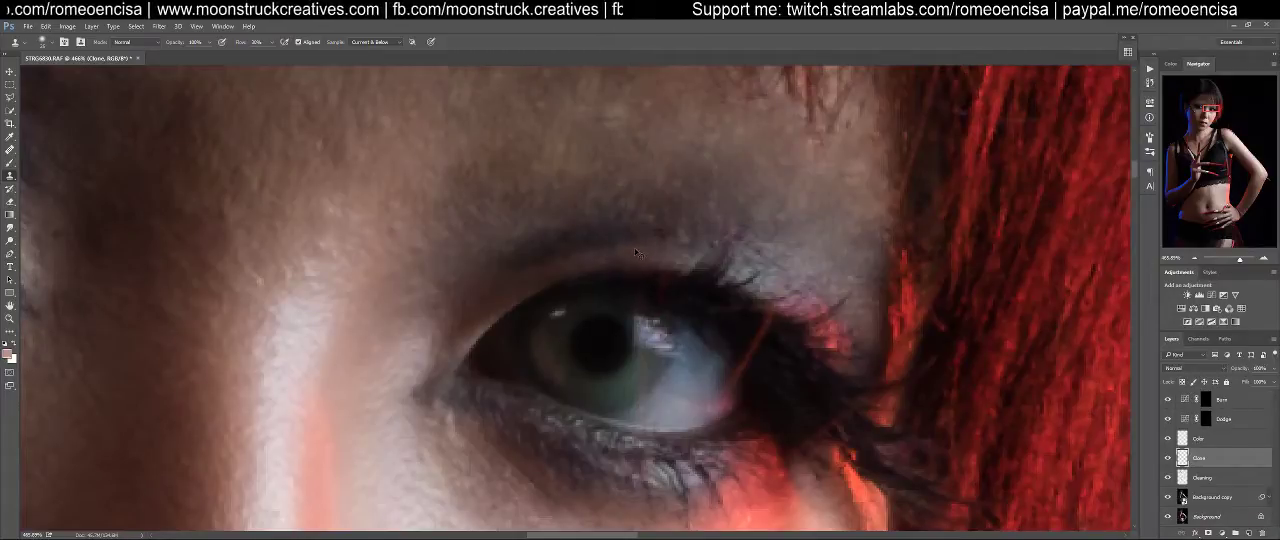
{"action": "key", "text": "ctrl+1"}
{"action": "key", "text": "ctrl+plus"}
{"action": "key", "text": "ctrl+plus"}
{"action": "key", "text": "ctrl+plus"}
{"action": "key", "text": "ctrl+plus"}
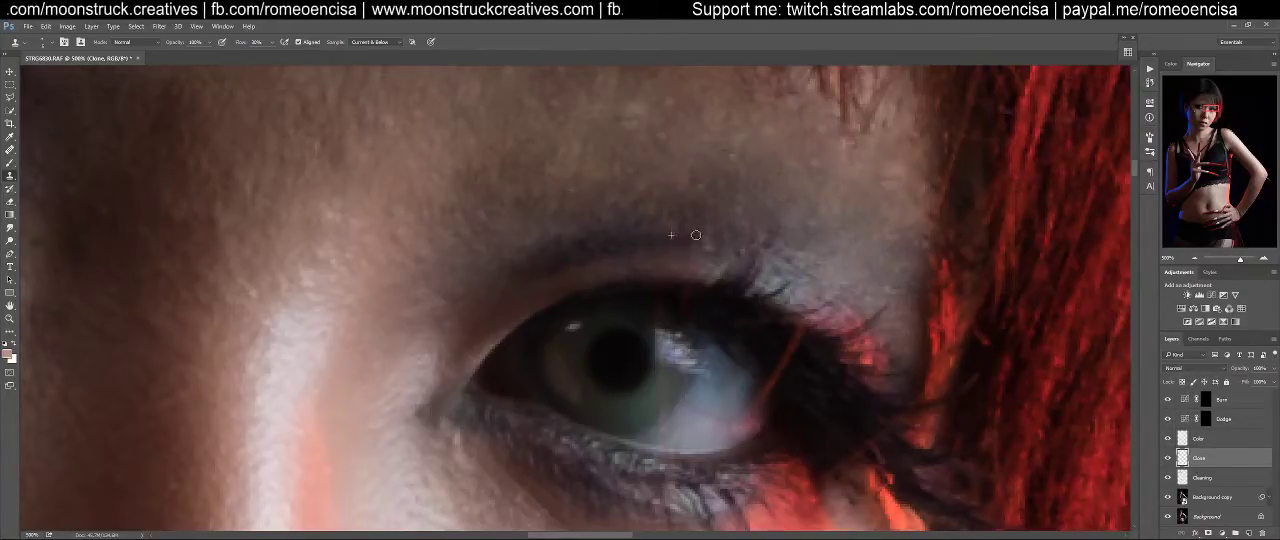
{"action": "left_click", "coordinate": [639, 299], "text": "alt"}
{"action": "mouse_move", "coordinate": [657, 304]}
{"action": "left_mouse_down"}
{"action": "mouse_move", "coordinate": [683, 295]}
{"action": "mouse_move", "coordinate": [672, 283]}
{"action": "mouse_move", "coordinate": [688, 306]}
{"action": "mouse_move", "coordinate": [658, 322]}
{"action": "mouse_move", "coordinate": [689, 317]}
{"action": "mouse_move", "coordinate": [678, 329]}
{"action": "mouse_move", "coordinate": [689, 308]}
{"action": "left_mouse_up"}
{"action": "left_click", "coordinate": [671, 352], "text": "alt"}
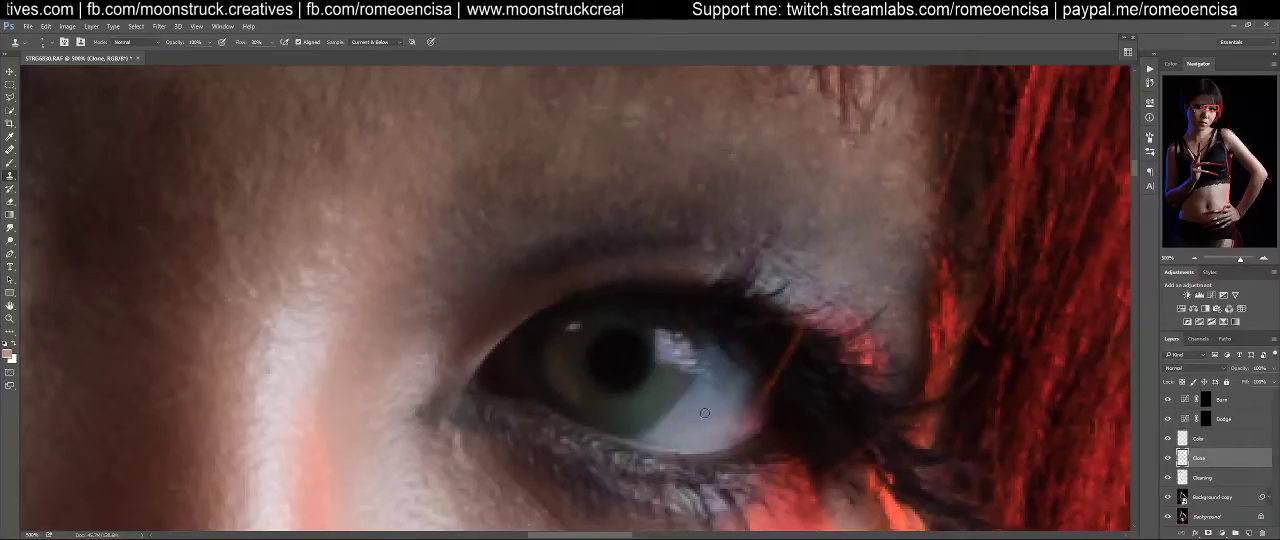
Clone out the red hair strand over the outer eye corner and lashes on the red-lit side, sampling the dark lash area
{"action": "left_click_drag", "start_coordinate": [704, 305], "coordinate": [656, 344]}
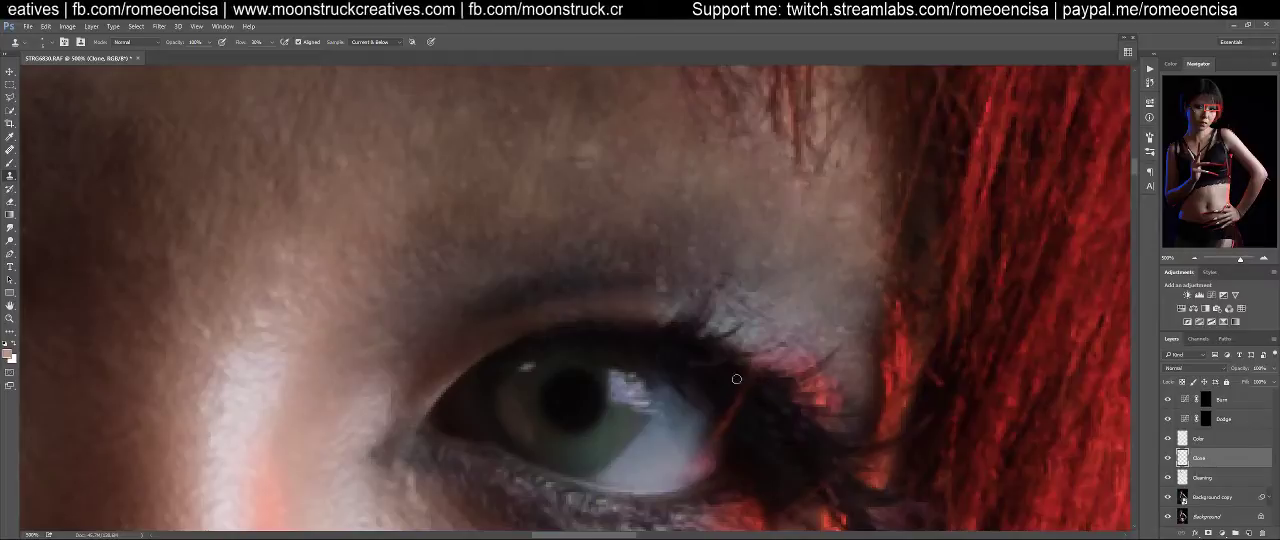
{"action": "left_click", "coordinate": [760, 405], "text": "alt"}
{"action": "mouse_move", "coordinate": [750, 381]}
{"action": "left_mouse_down"}
{"action": "mouse_move", "coordinate": [729, 422]}
{"action": "mouse_move", "coordinate": [736, 403]}
{"action": "left_mouse_up"}
{"action": "left_click", "coordinate": [756, 409], "text": "alt"}
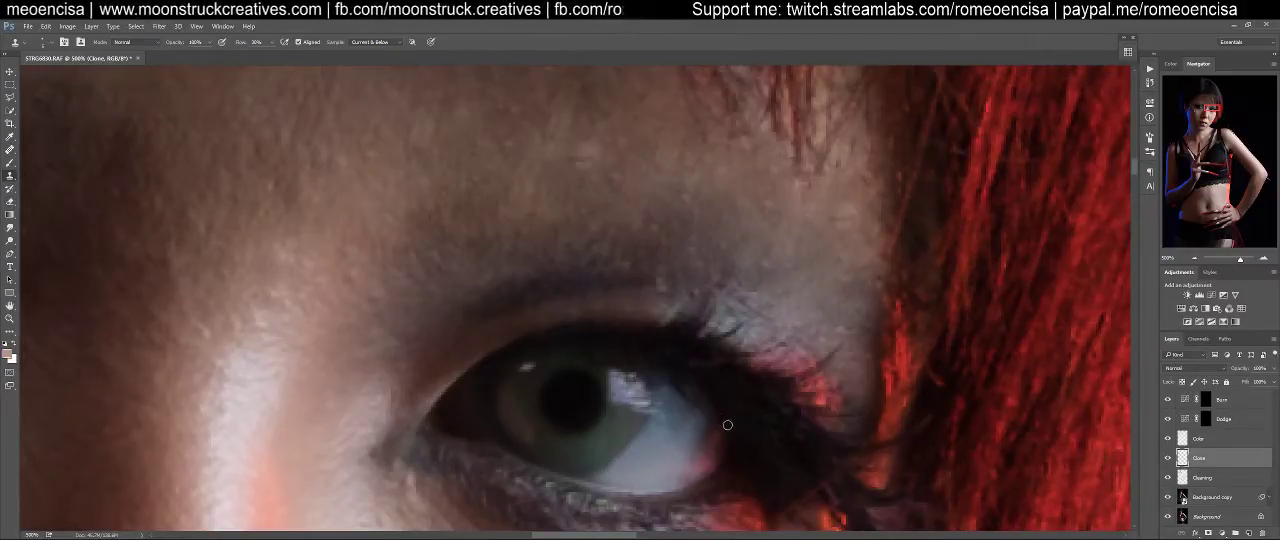
{"action": "left_click_drag", "start_coordinate": [790, 354], "coordinate": [726, 308]}
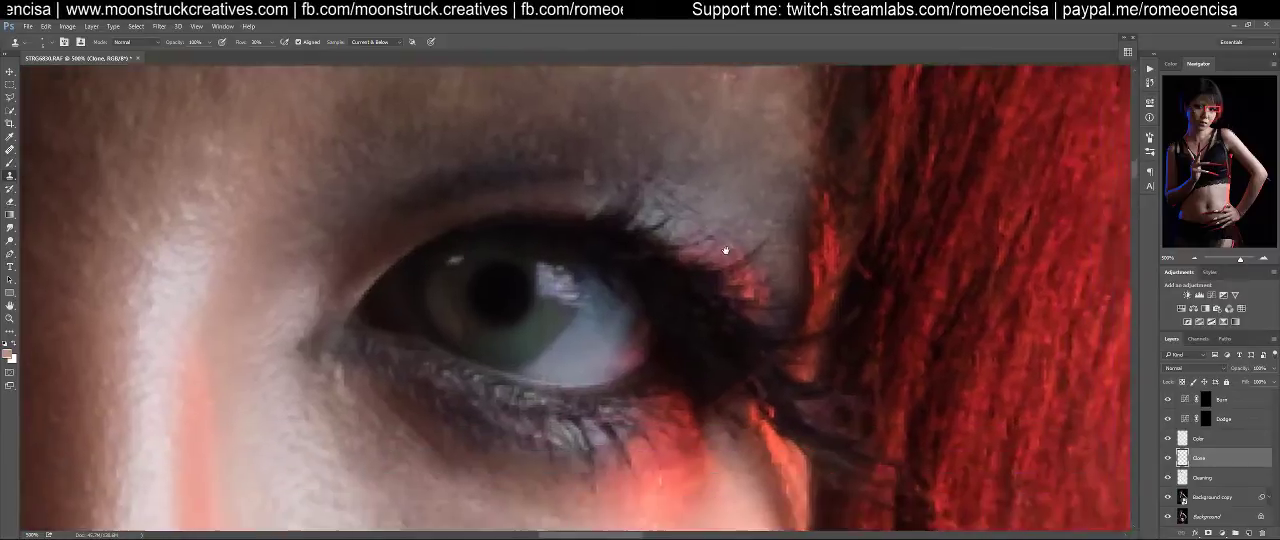
{"action": "mouse_move", "coordinate": [748, 377]}
{"action": "left_mouse_down"}
{"action": "mouse_move", "coordinate": [753, 364]}
{"action": "mouse_move", "coordinate": [733, 390]}
{"action": "left_mouse_up"}
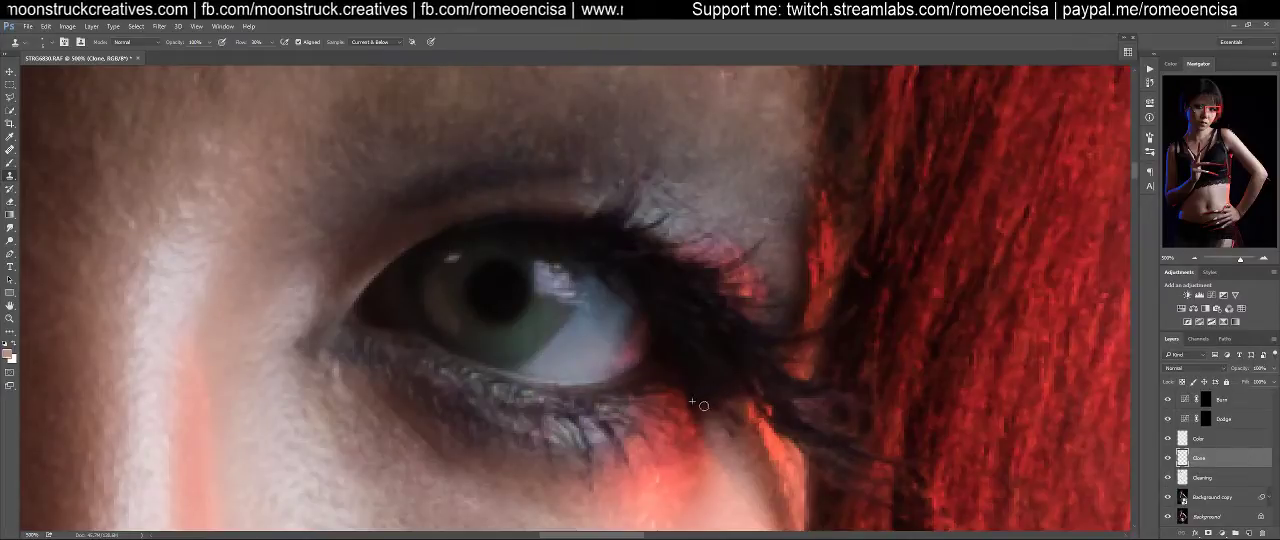
Inspect the retouched eye, brow and nose-bridge areas up close and the whole face for remaining flaws
{"action": "left_click_drag", "start_coordinate": [757, 285], "coordinate": [737, 461]}
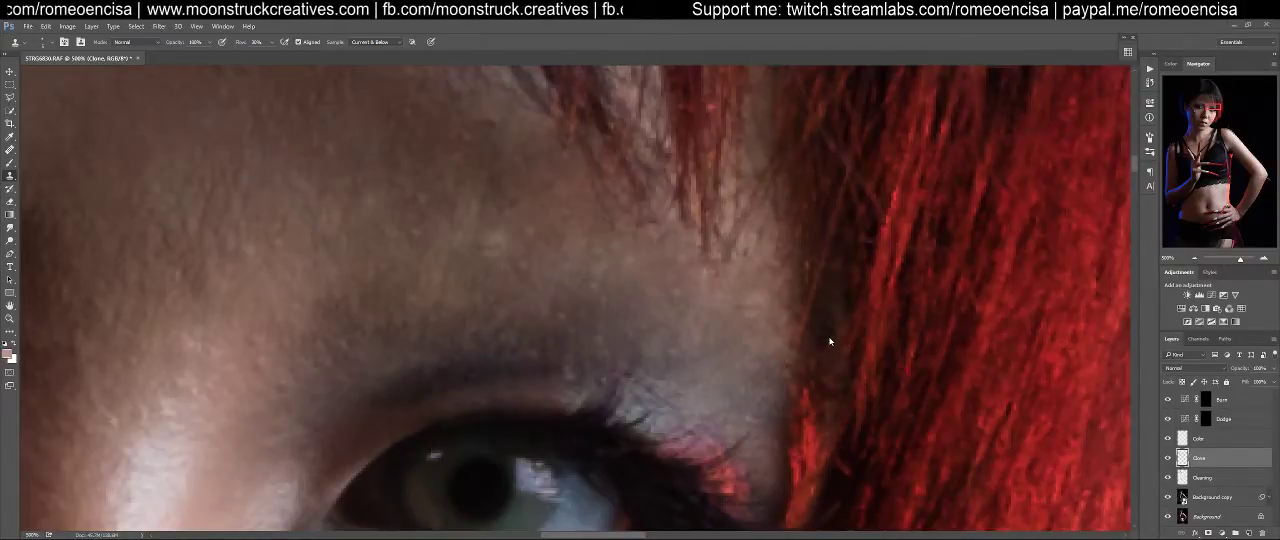
{"action": "left_click_drag", "start_coordinate": [696, 432], "coordinate": [890, 200]}
{"action": "left_click_drag", "start_coordinate": [670, 450], "coordinate": [800, 324]}
{"action": "left_click_drag", "start_coordinate": [655, 320], "coordinate": [940, 425]}
{"action": "left_click_drag", "start_coordinate": [540, 345], "coordinate": [781, 412]}
{"action": "left_click_drag", "start_coordinate": [734, 373], "coordinate": [430, 373]}
{"action": "left_click_drag", "start_coordinate": [883, 412], "coordinate": [671, 421]}
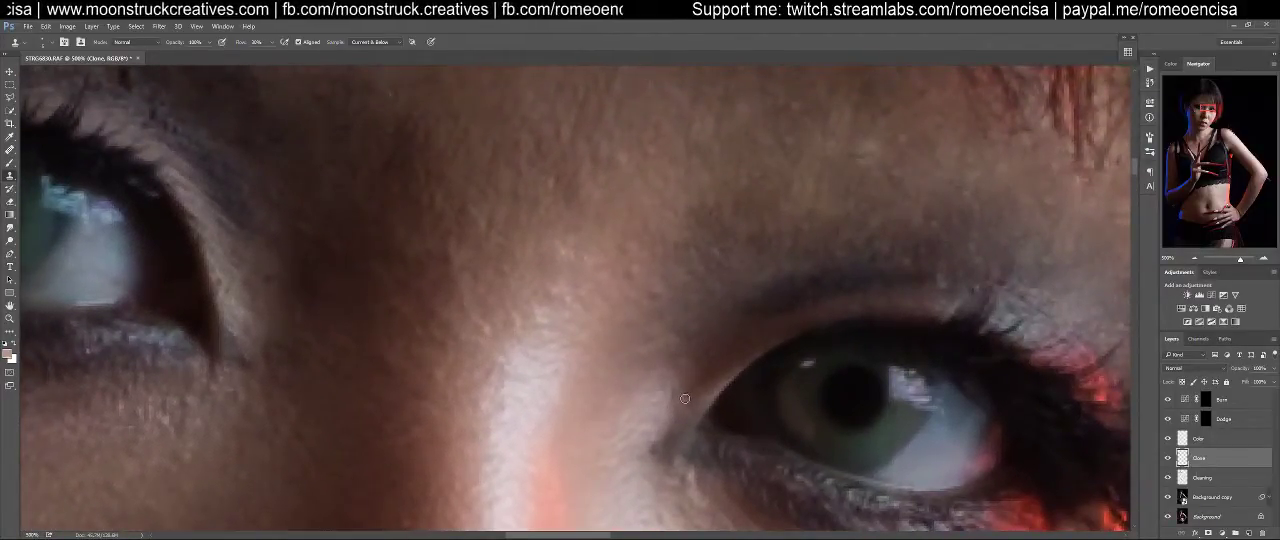
{"action": "scroll", "coordinate": [685, 398], "scroll_direction": "down", "scroll_amount": 8}
{"action": "scroll", "coordinate": [701, 405], "scroll_direction": "down", "scroll_amount": 1}
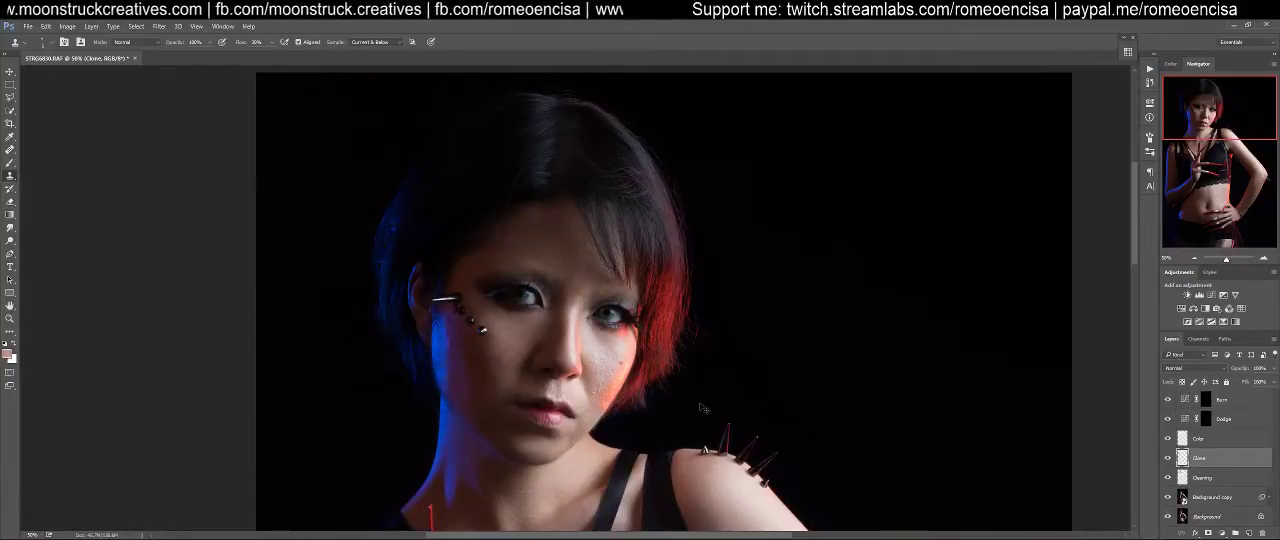
{"action": "key", "text": "ctrl+plus"}
{"action": "key", "text": "ctrl+plus"}
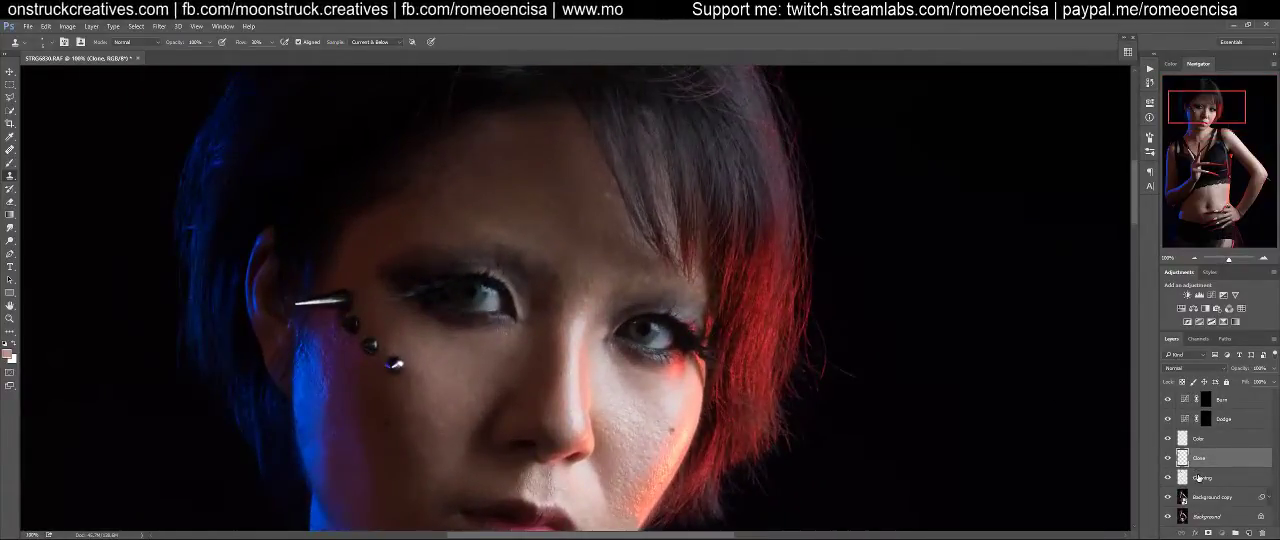
On the Cleaning layer, use the Healing Brush to remove light spots and uneven patches on the forehead between the brows and the fringe
{"action": "left_click", "coordinate": [1202, 478]}
{"action": "key", "text": "j"}
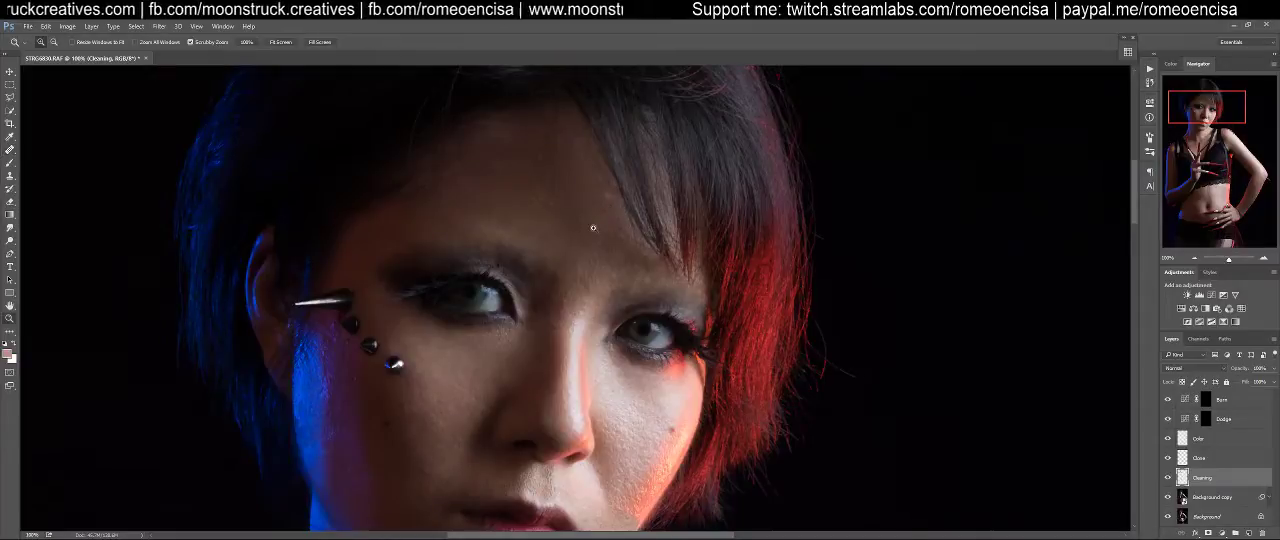
{"action": "scroll", "coordinate": [600, 211], "scroll_direction": "up", "scroll_amount": 3}
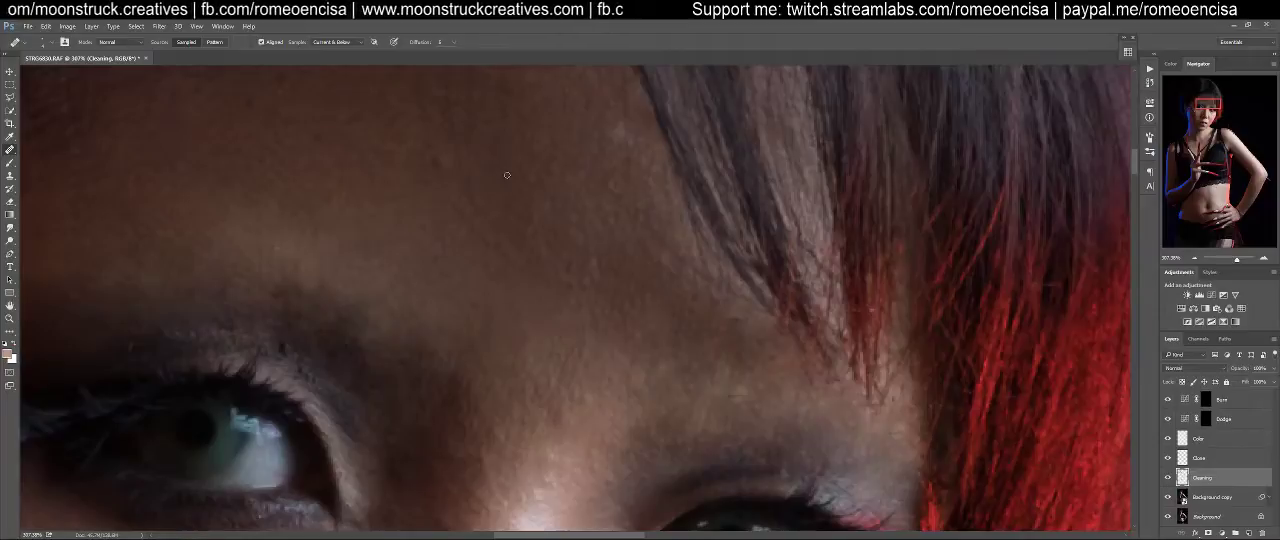
{"action": "left_click_drag", "start_coordinate": [504, 203], "coordinate": [583, 263]}
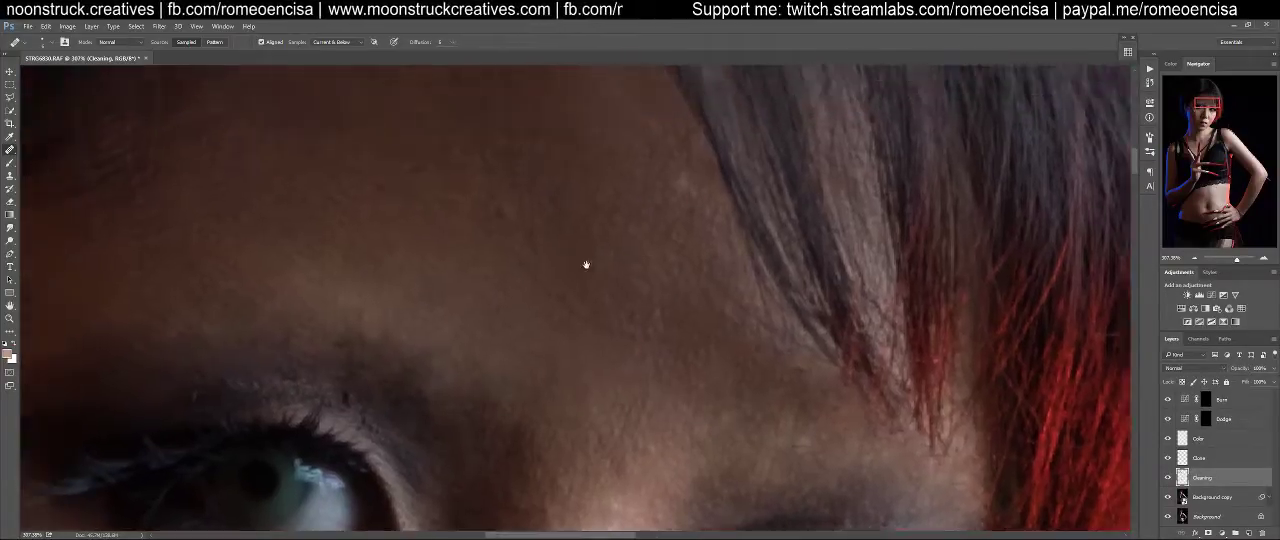
{"action": "left_click_drag", "start_coordinate": [526, 232], "coordinate": [510, 234]}
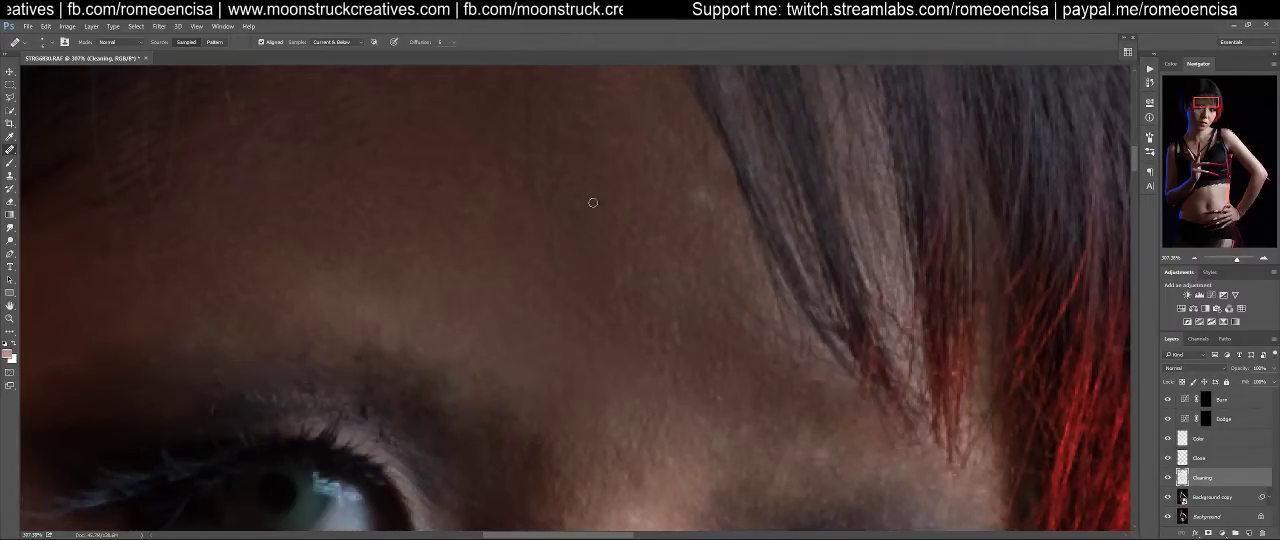
{"action": "mouse_move", "coordinate": [690, 201]}
{"action": "left_mouse_down"}
{"action": "mouse_move", "coordinate": [706, 214]}
{"action": "mouse_move", "coordinate": [693, 184]}
{"action": "mouse_move", "coordinate": [693, 229]}
{"action": "left_mouse_up"}
{"action": "left_click_drag", "start_coordinate": [621, 271], "coordinate": [625, 283]}
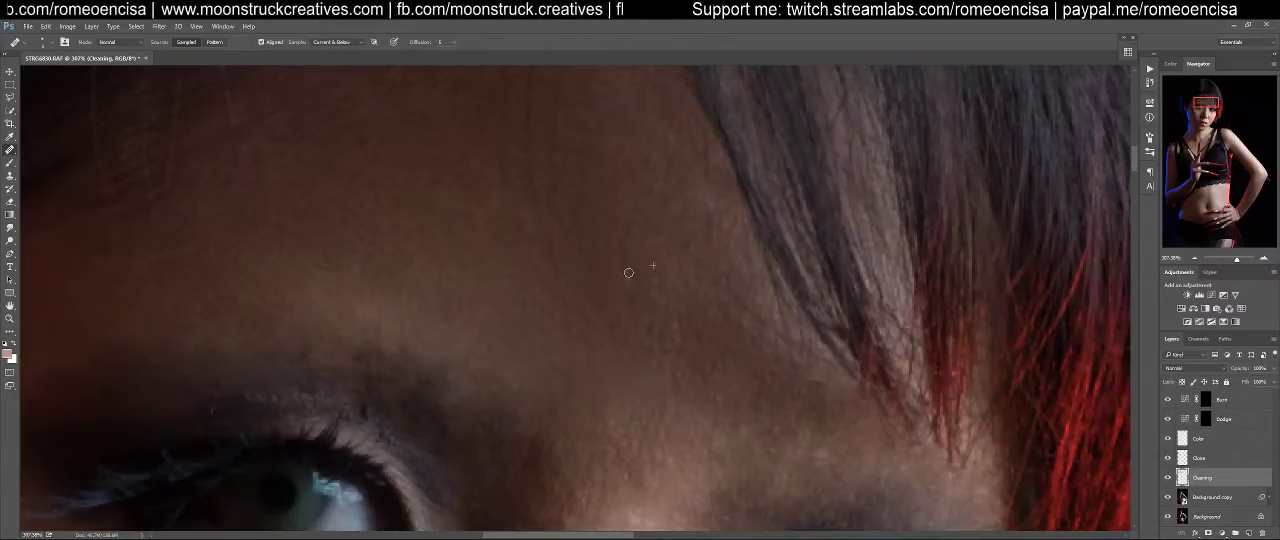
{"action": "mouse_move", "coordinate": [673, 332]}
{"action": "left_mouse_down"}
{"action": "mouse_move", "coordinate": [673, 344]}
{"action": "mouse_move", "coordinate": [652, 324]}
{"action": "mouse_move", "coordinate": [664, 306]}
{"action": "left_mouse_up"}
{"action": "left_click", "coordinate": [681, 307], "text": "alt"}
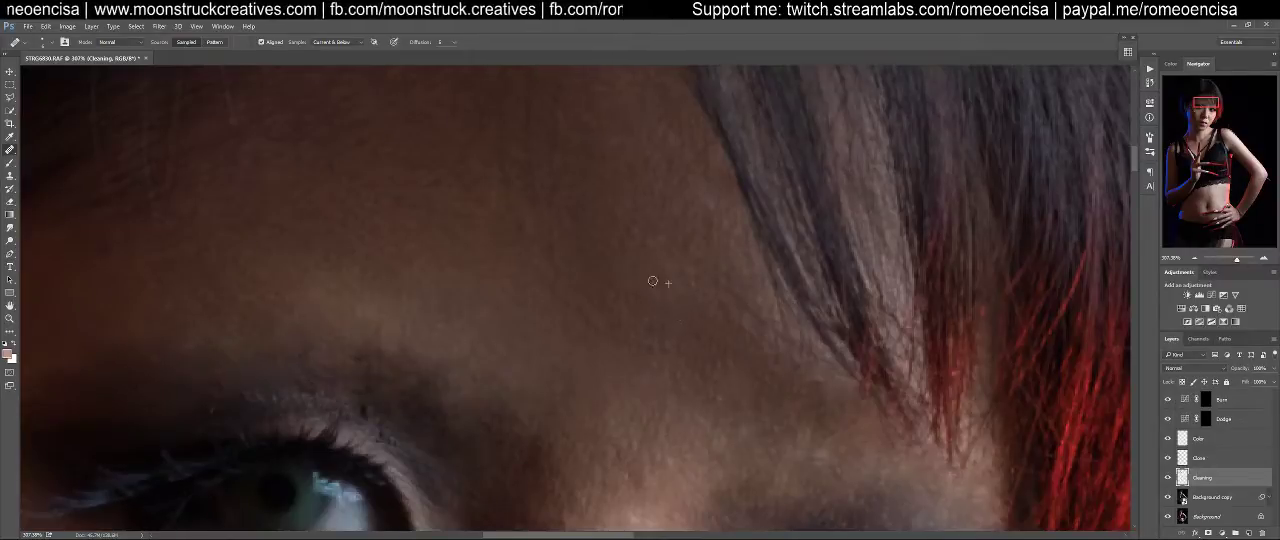
Heal the small bright specks on the purple-lit outer cheek below the studs
{"action": "left_click_drag", "start_coordinate": [586, 284], "coordinate": [940, 210]}
{"action": "left_click_drag", "start_coordinate": [681, 253], "coordinate": [630, 76]}
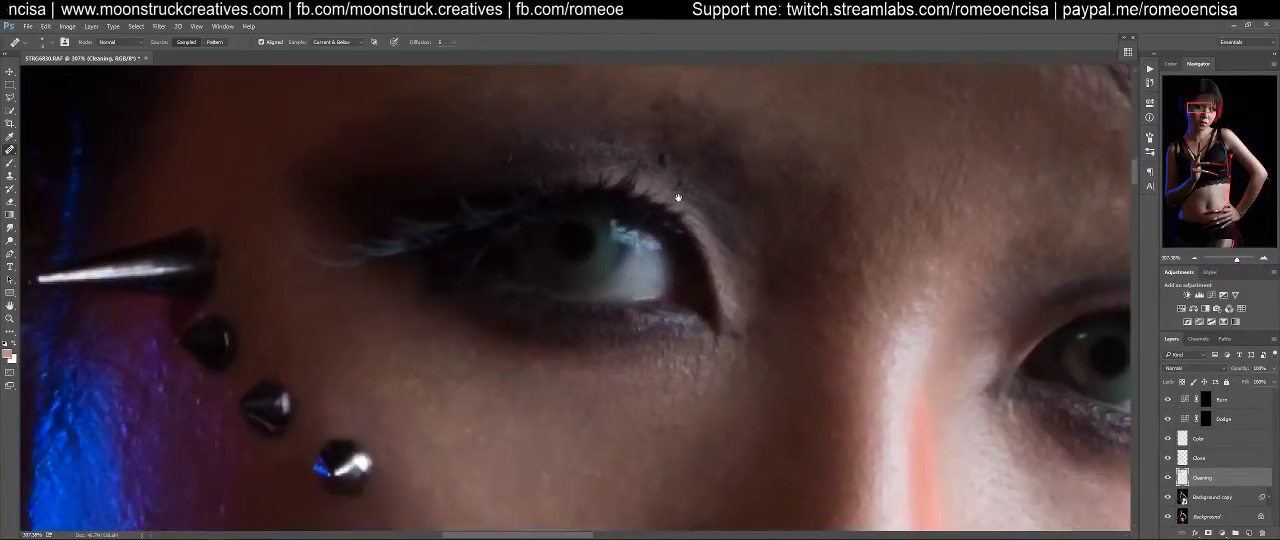
{"action": "left_click_drag", "start_coordinate": [652, 342], "coordinate": [604, 236]}
{"action": "mouse_move", "coordinate": [474, 421]}
{"action": "left_mouse_down"}
{"action": "mouse_move", "coordinate": [574, 323]}
{"action": "mouse_move", "coordinate": [631, 157]}
{"action": "left_mouse_up"}
{"action": "mouse_move", "coordinate": [471, 216]}
{"action": "left_mouse_down"}
{"action": "mouse_move", "coordinate": [677, 291]}
{"action": "mouse_move", "coordinate": [732, 333]}
{"action": "left_mouse_up"}
{"action": "left_click_drag", "start_coordinate": [598, 253], "coordinate": [608, 285]}
{"action": "left_click", "coordinate": [608, 286], "text": "alt"}
{"action": "mouse_move", "coordinate": [607, 254]}
{"action": "left_mouse_down"}
{"action": "mouse_move", "coordinate": [568, 230]}
{"action": "mouse_move", "coordinate": [569, 244]}
{"action": "left_mouse_up"}
{"action": "left_click", "coordinate": [591, 265], "text": "alt"}
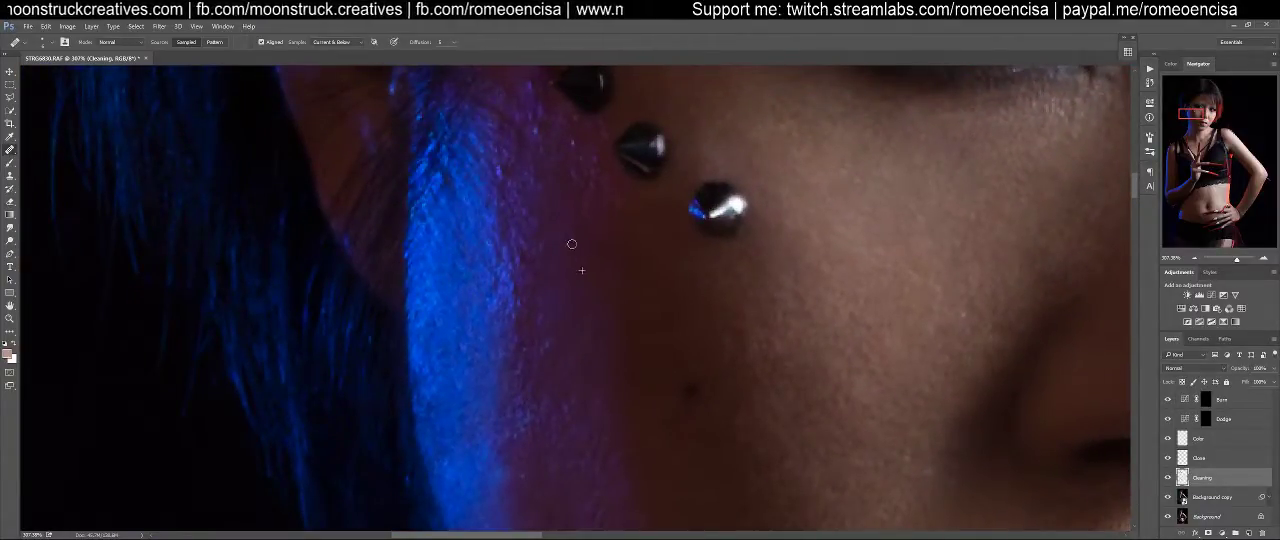
Heal the remaining specks and rough skin texture right beside the studs, up toward the metal spike
{"action": "mouse_move", "coordinate": [595, 185]}
{"action": "left_mouse_down"}
{"action": "mouse_move", "coordinate": [567, 171]}
{"action": "mouse_move", "coordinate": [596, 164]}
{"action": "mouse_move", "coordinate": [575, 139]}
{"action": "left_mouse_up"}
{"action": "left_click", "coordinate": [573, 198], "text": "alt"}
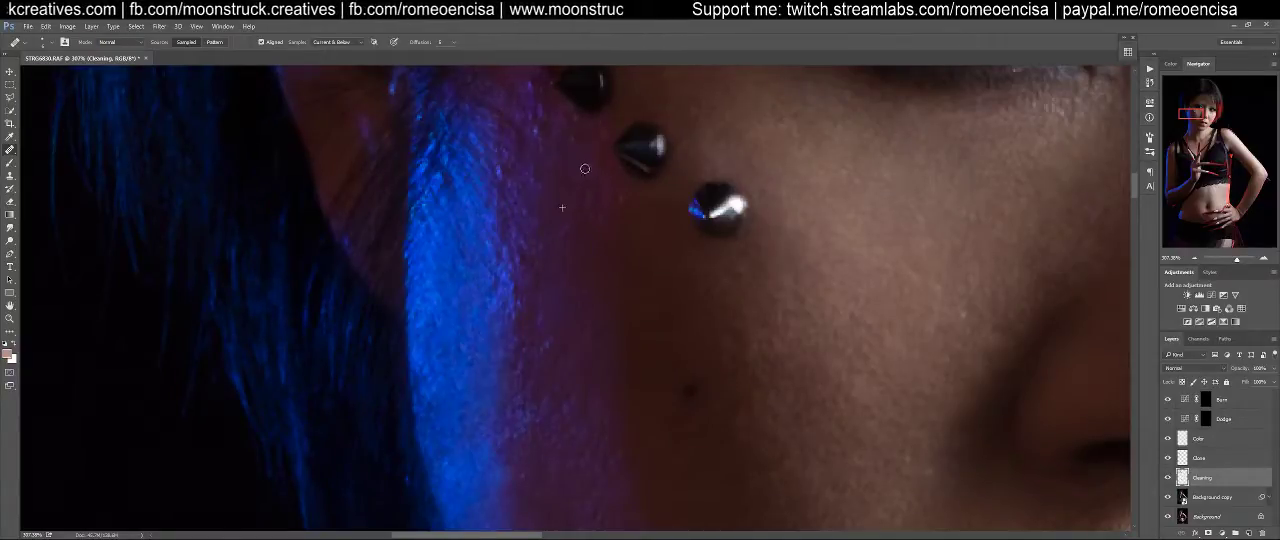
{"action": "left_click", "coordinate": [592, 149]}
{"action": "left_click", "coordinate": [574, 138]}
{"action": "left_click", "coordinate": [558, 160], "text": "alt"}
{"action": "left_click", "coordinate": [537, 129]}
{"action": "left_click_drag", "start_coordinate": [572, 166], "coordinate": [616, 266]}
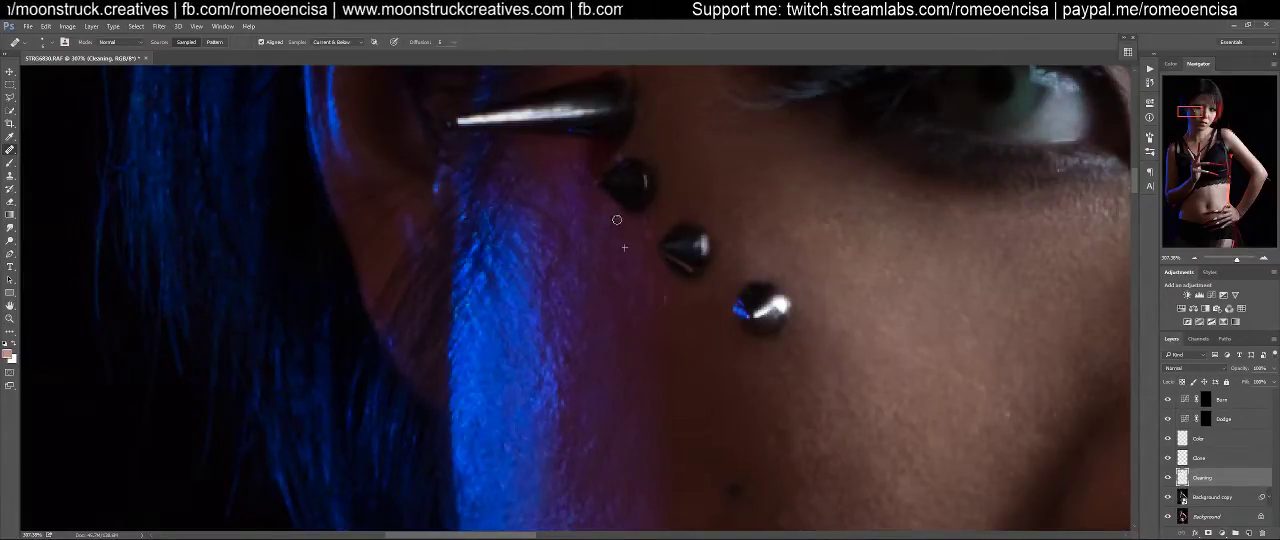
Heal the small blemishes on the shadowed cheek and on the tip of the nose
{"action": "left_click_drag", "start_coordinate": [866, 330], "coordinate": [443, 261]}
{"action": "left_click", "coordinate": [263, 236], "text": "alt"}
{"action": "left_click", "coordinate": [235, 229]}
{"action": "left_click_drag", "start_coordinate": [219, 244], "coordinate": [241, 298]}
{"action": "mouse_move", "coordinate": [648, 315]}
{"action": "left_mouse_down"}
{"action": "mouse_move", "coordinate": [444, 137]}
{"action": "mouse_move", "coordinate": [437, 112]}
{"action": "left_mouse_up"}
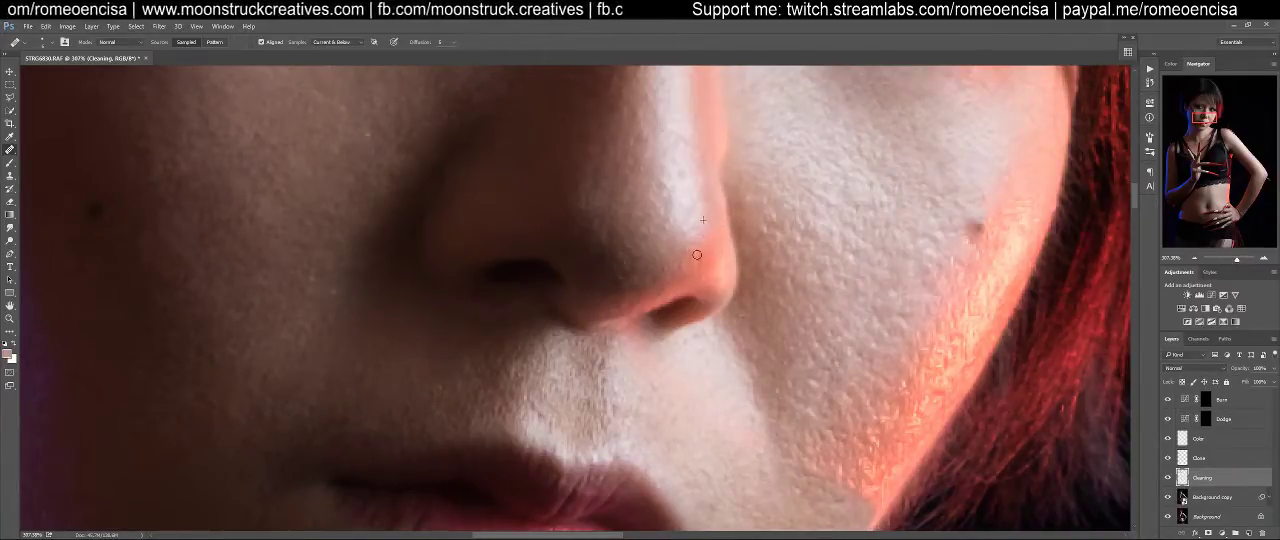
{"action": "left_click", "coordinate": [697, 248]}
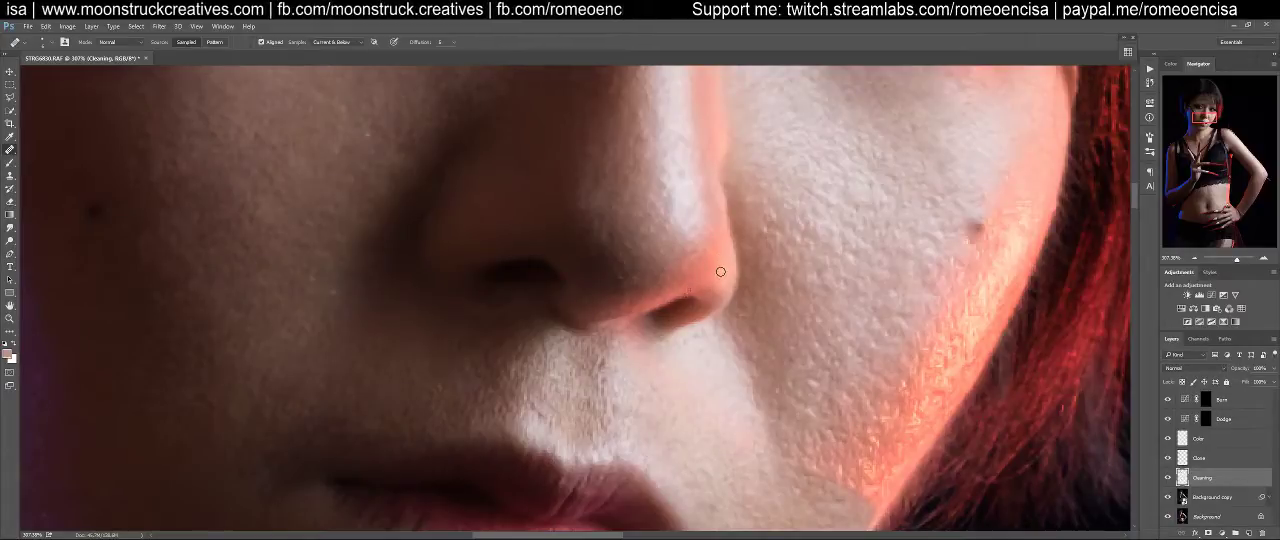
{"action": "left_click_drag", "start_coordinate": [746, 229], "coordinate": [735, 285]}
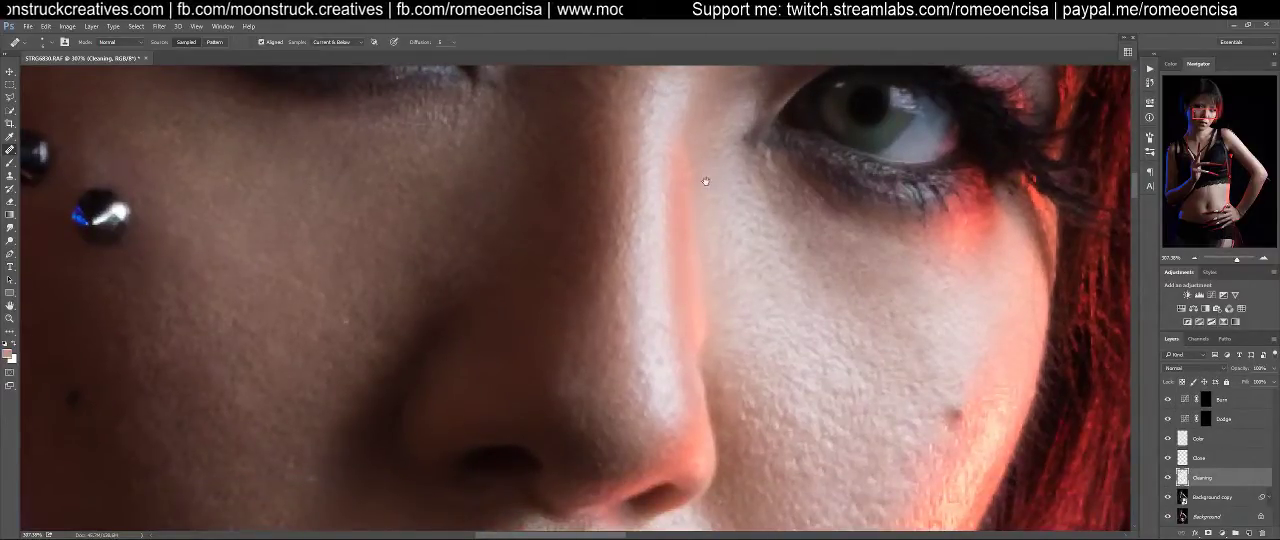
On the Clone layer, use the Clone Stamp at 10% flow to blend away the red light streak along the side of the nose bridge
{"action": "left_click", "coordinate": [1203, 459]}
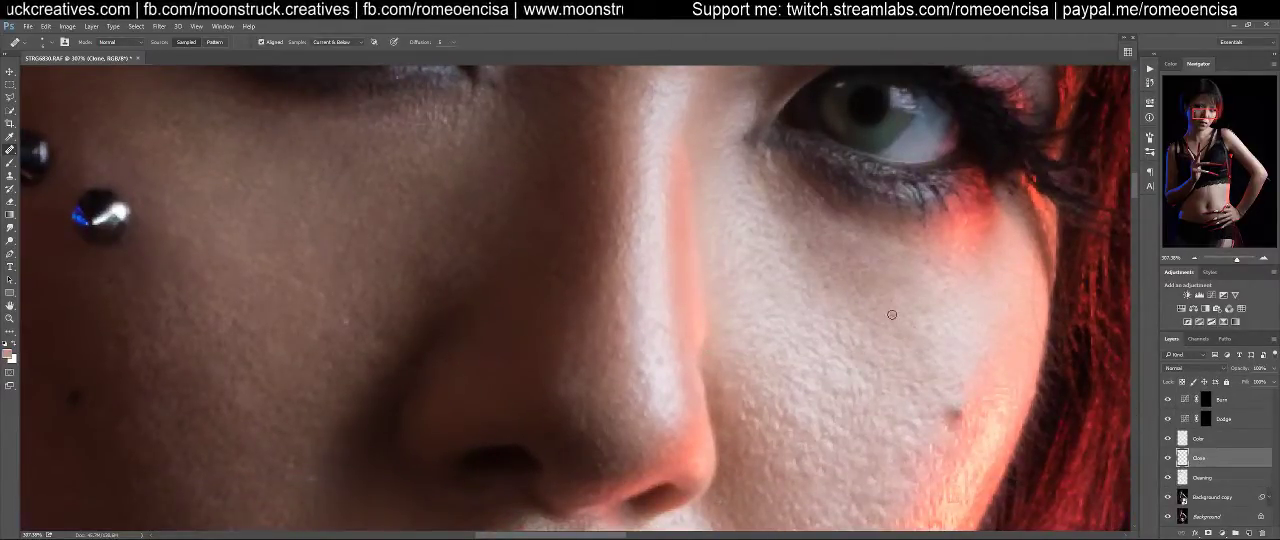
{"action": "key", "text": "s"}
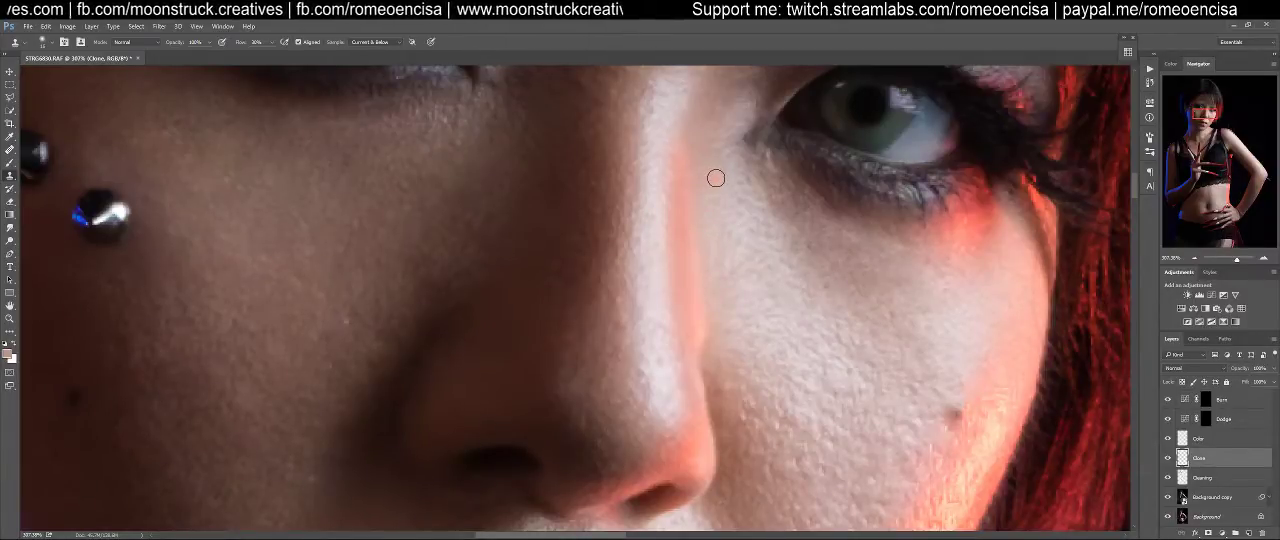
{"action": "key", "text": "shift+1"}
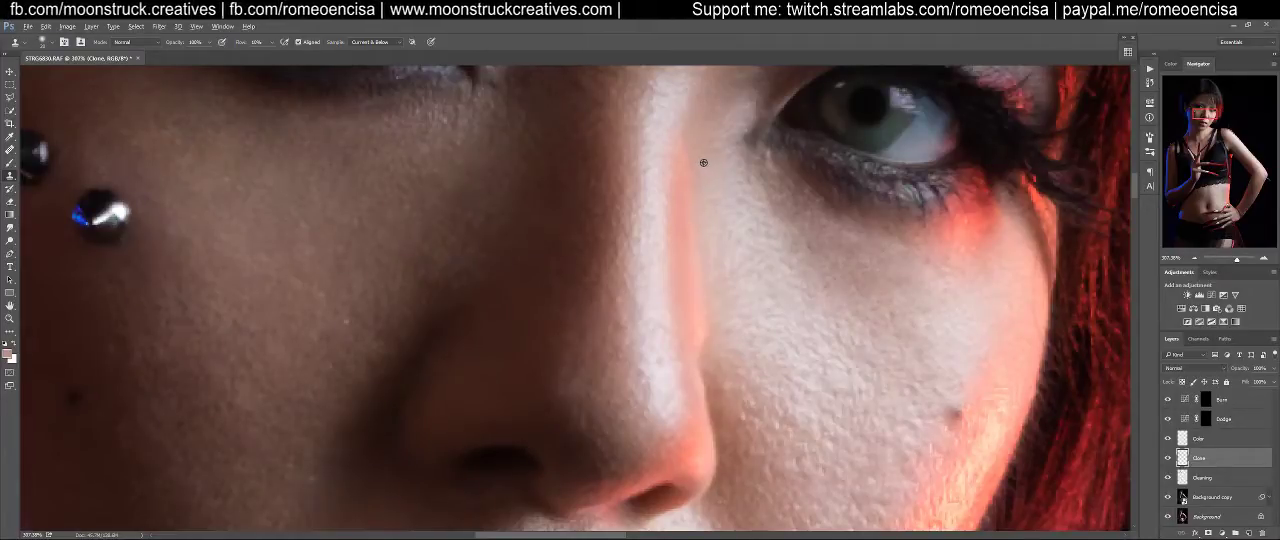
{"action": "left_click", "coordinate": [709, 160], "text": "alt"}
{"action": "mouse_move", "coordinate": [686, 155]}
{"action": "left_mouse_down"}
{"action": "mouse_move", "coordinate": [687, 194]}
{"action": "mouse_move", "coordinate": [685, 150]}
{"action": "mouse_move", "coordinate": [703, 326]}
{"action": "mouse_move", "coordinate": [707, 304]}
{"action": "mouse_move", "coordinate": [692, 317]}
{"action": "mouse_move", "coordinate": [701, 256]}
{"action": "mouse_move", "coordinate": [702, 332]}
{"action": "mouse_move", "coordinate": [684, 224]}
{"action": "mouse_move", "coordinate": [694, 318]}
{"action": "mouse_move", "coordinate": [699, 266]}
{"action": "mouse_move", "coordinate": [714, 338]}
{"action": "mouse_move", "coordinate": [696, 181]}
{"action": "mouse_move", "coordinate": [681, 244]}
{"action": "mouse_move", "coordinate": [693, 141]}
{"action": "mouse_move", "coordinate": [673, 223]}
{"action": "mouse_move", "coordinate": [680, 183]}
{"action": "mouse_move", "coordinate": [691, 294]}
{"action": "mouse_move", "coordinate": [716, 177]}
{"action": "mouse_move", "coordinate": [692, 145]}
{"action": "mouse_move", "coordinate": [683, 209]}
{"action": "mouse_move", "coordinate": [692, 143]}
{"action": "mouse_move", "coordinate": [682, 185]}
{"action": "mouse_move", "coordinate": [689, 160]}
{"action": "mouse_move", "coordinate": [686, 286]}
{"action": "mouse_move", "coordinate": [700, 349]}
{"action": "mouse_move", "coordinate": [694, 131]}
{"action": "mouse_move", "coordinate": [703, 357]}
{"action": "mouse_move", "coordinate": [686, 289]}
{"action": "mouse_move", "coordinate": [700, 359]}
{"action": "mouse_move", "coordinate": [686, 226]}
{"action": "mouse_move", "coordinate": [703, 135]}
{"action": "mouse_move", "coordinate": [677, 171]}
{"action": "mouse_move", "coordinate": [671, 160]}
{"action": "mouse_move", "coordinate": [671, 251]}
{"action": "mouse_move", "coordinate": [697, 362]}
{"action": "mouse_move", "coordinate": [689, 257]}
{"action": "mouse_move", "coordinate": [717, 160]}
{"action": "left_mouse_up"}
{"action": "left_click", "coordinate": [697, 139], "text": "alt"}
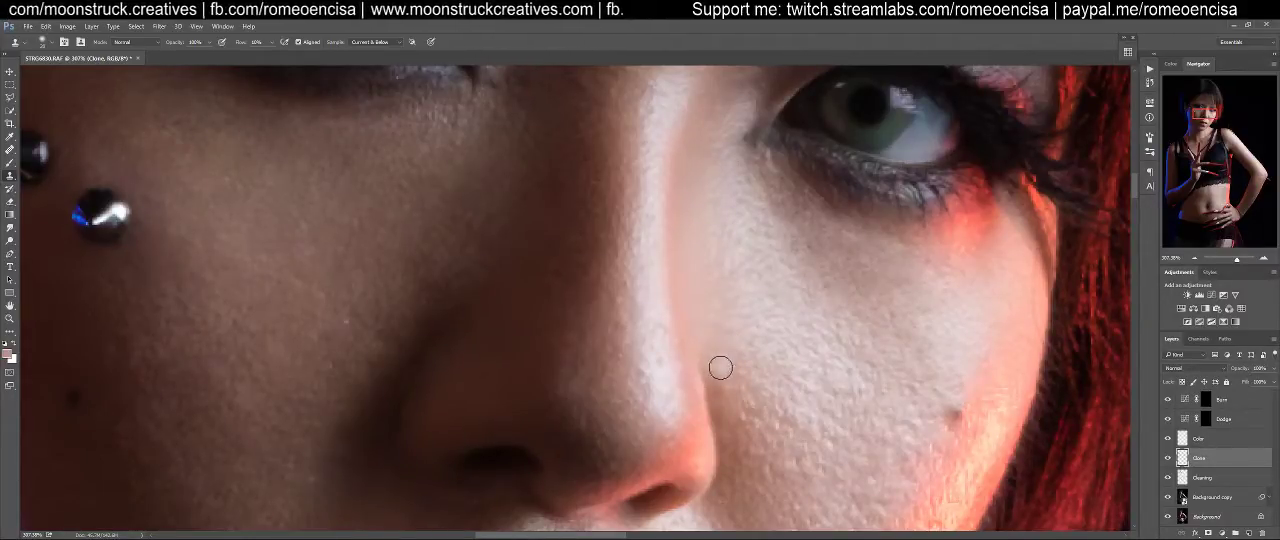
{"action": "left_click_drag", "start_coordinate": [720, 354], "coordinate": [674, 265]}
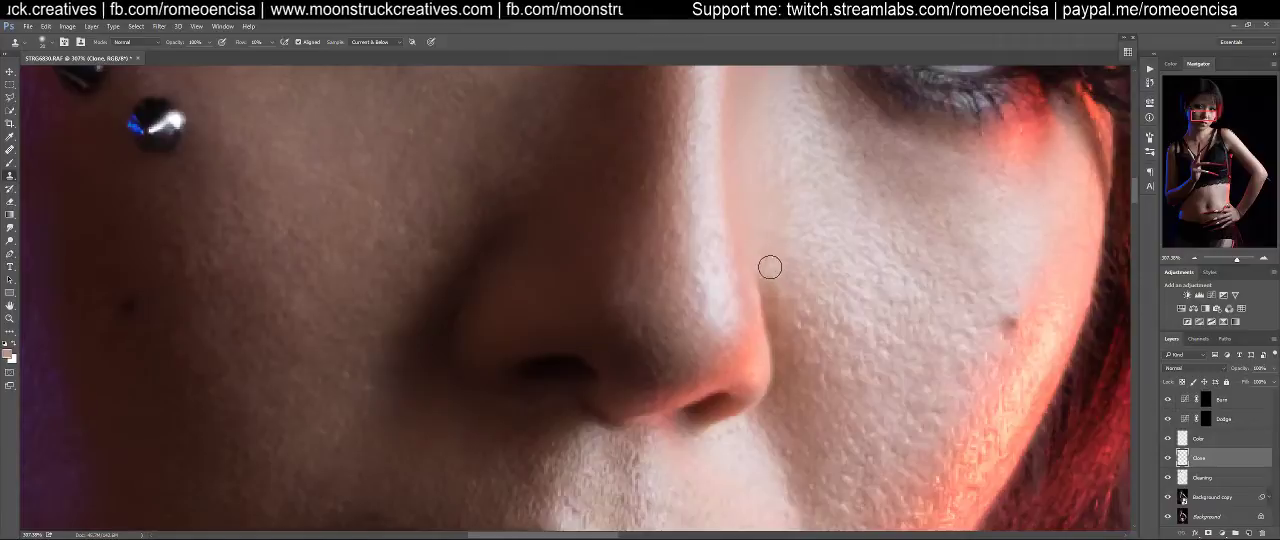
With a smaller Clone Stamp brush, refine the edge between the side of the nose and the red-lit cheek
{"action": "key", "text": "bracketleft"}
{"action": "key", "text": "bracketleft"}
{"action": "key", "text": "bracketleft"}
{"action": "left_click_drag", "start_coordinate": [768, 287], "coordinate": [836, 270]}
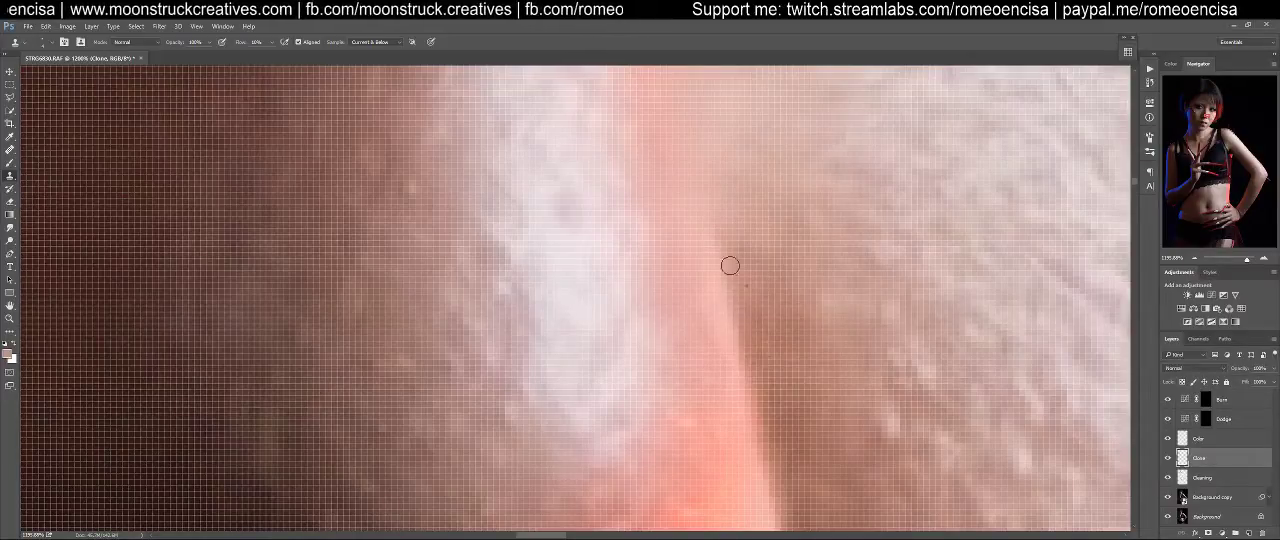
Clone over the uneven skin on the shadowed cheek beside the nose, undoing unwanted strokes
{"action": "key", "text": "ctrl+1"}
{"action": "key", "text": "z"}
{"action": "left_click_drag", "start_coordinate": [634, 283], "coordinate": [660, 280]}
{"action": "key", "text": "s"}
{"action": "mouse_move", "coordinate": [393, 281]}
{"action": "left_mouse_down"}
{"action": "mouse_move", "coordinate": [619, 291]}
{"action": "mouse_move", "coordinate": [823, 273]}
{"action": "left_mouse_up"}
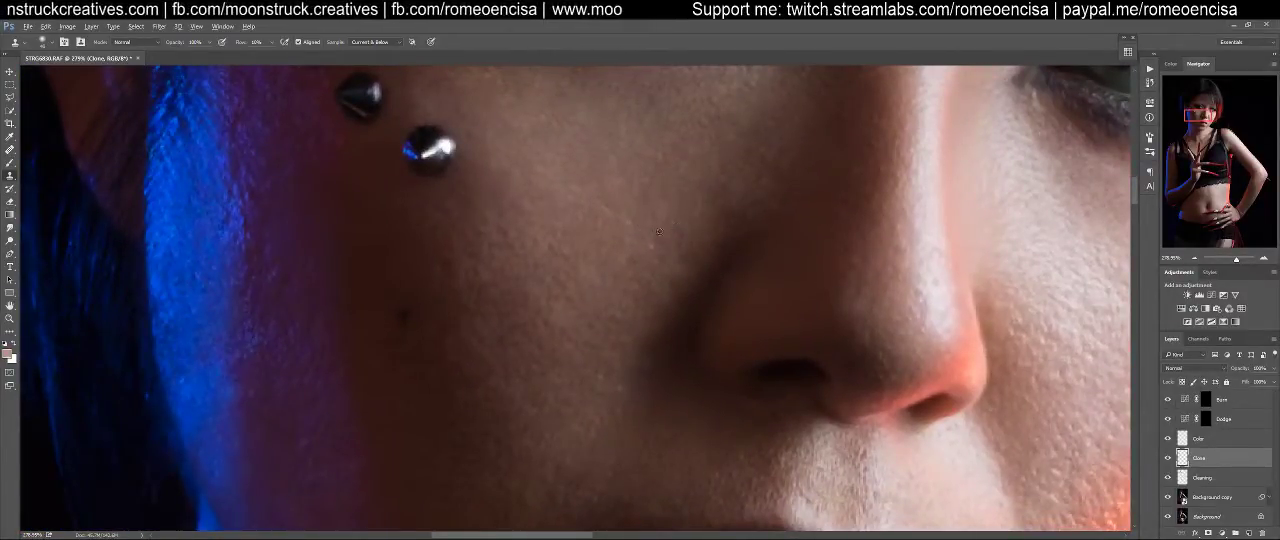
{"action": "left_click_drag", "start_coordinate": [640, 300], "coordinate": [701, 119]}
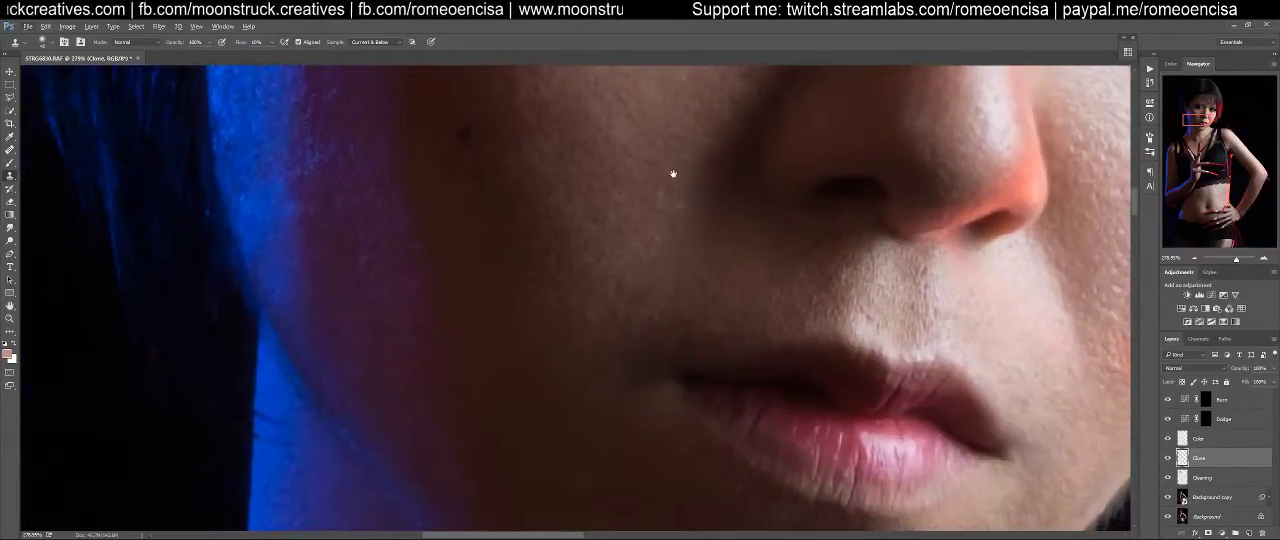
{"action": "left_click_drag", "start_coordinate": [654, 251], "coordinate": [583, 354]}
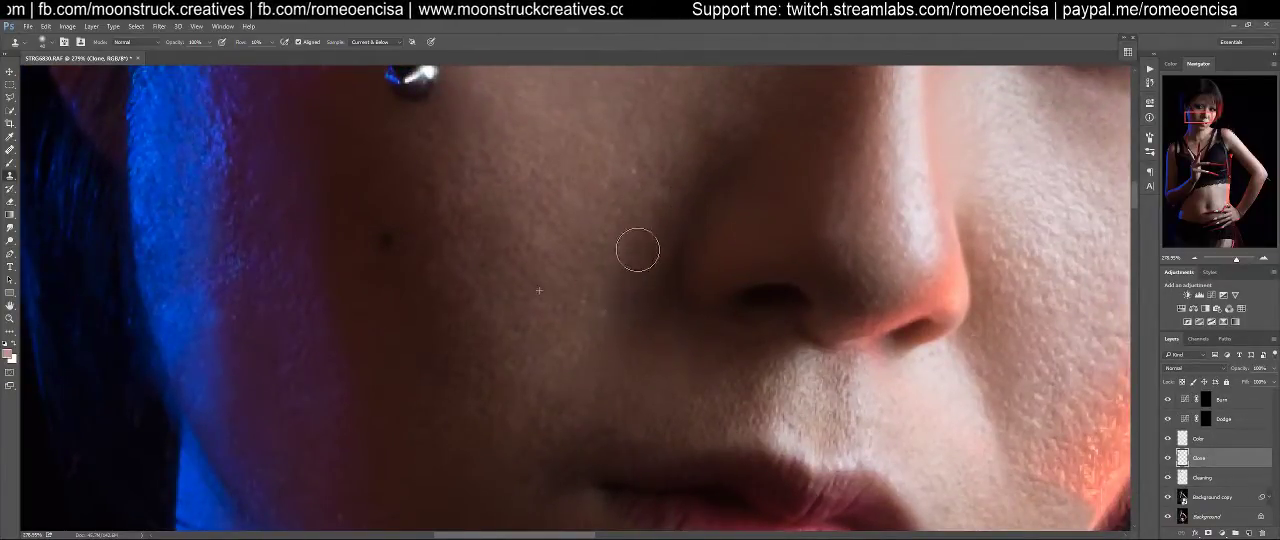
{"action": "key", "text": "ctrl+alt+z"}
{"action": "key", "text": "ctrl+alt+z"}
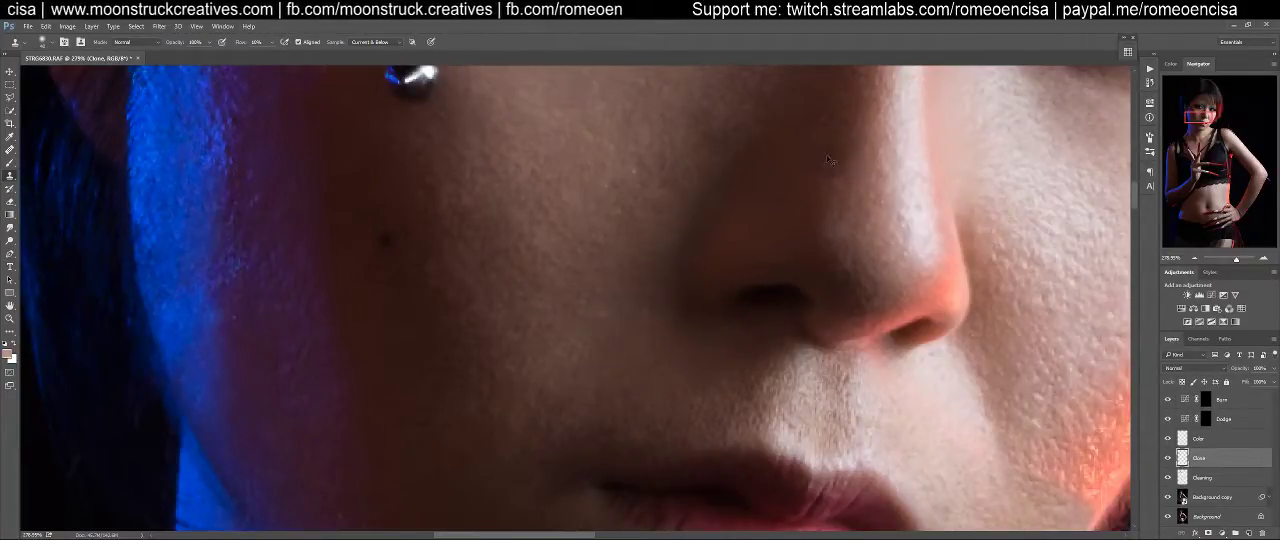
Hide and reshow the Clone layer to compare the face with and without the cloning
{"action": "key", "text": "ctrl+0"}
{"action": "key", "text": "ctrl+1"}
{"action": "left_click_drag", "start_coordinate": [654, 154], "coordinate": [820, 248]}
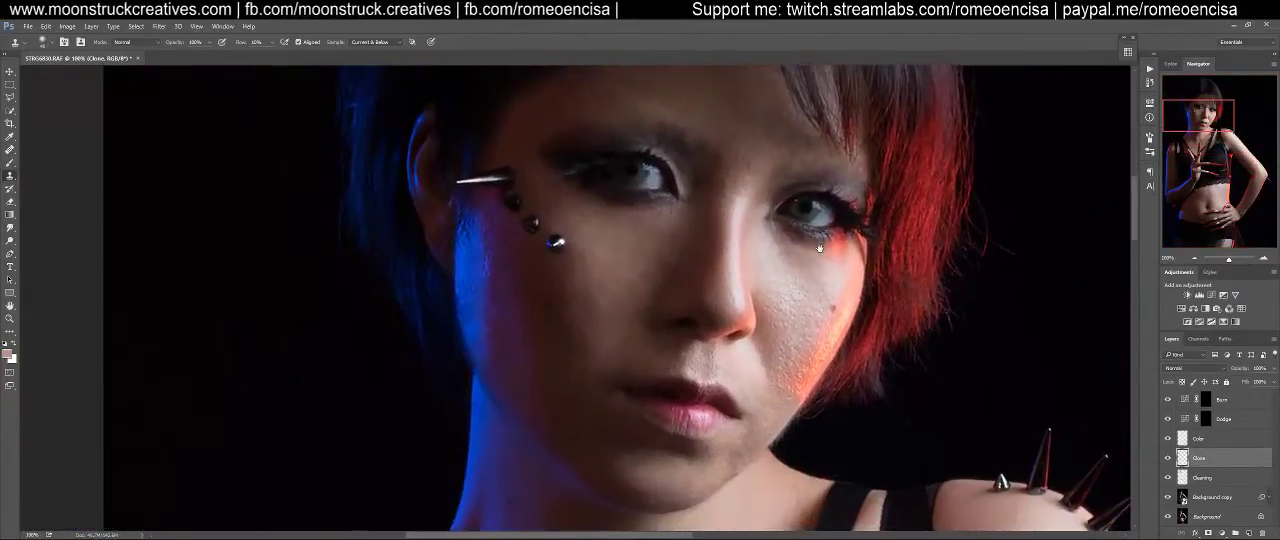
{"action": "left_click", "coordinate": [1167, 458]}
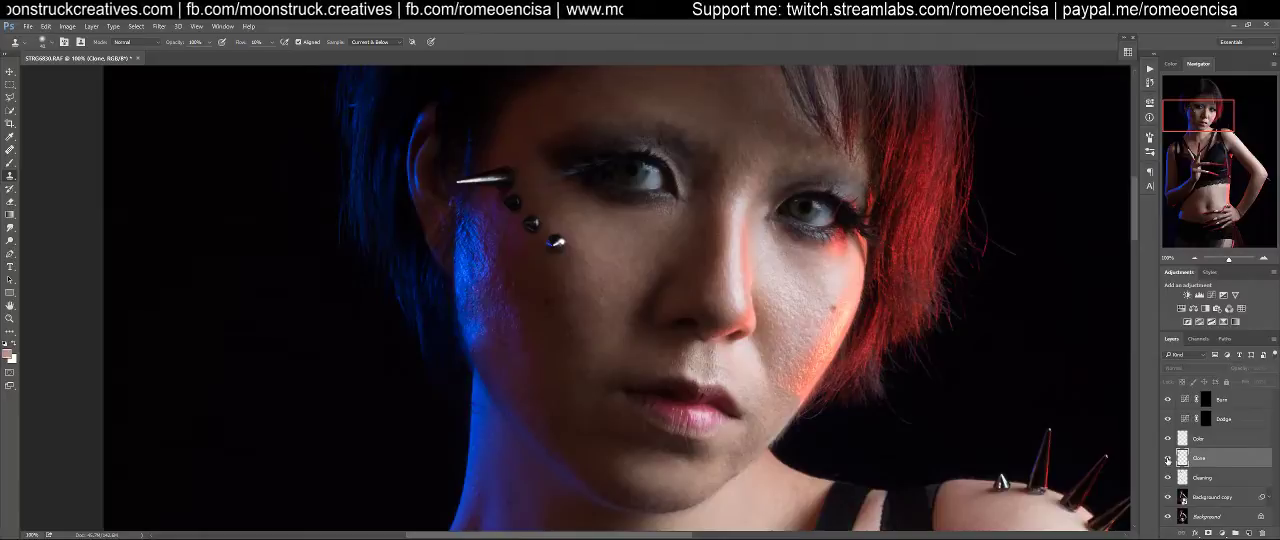
{"action": "left_click", "coordinate": [1167, 458]}
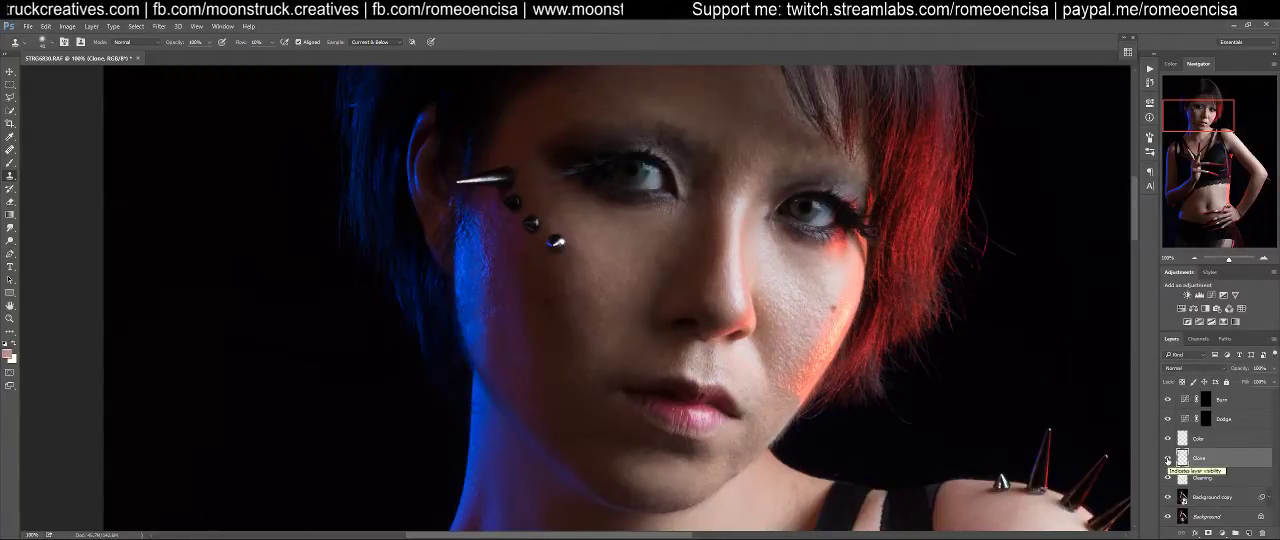
Compare the face across earlier and latest Clone Stamp history states, finishing on the most recent state
{"action": "left_click", "coordinate": [1148, 84]}
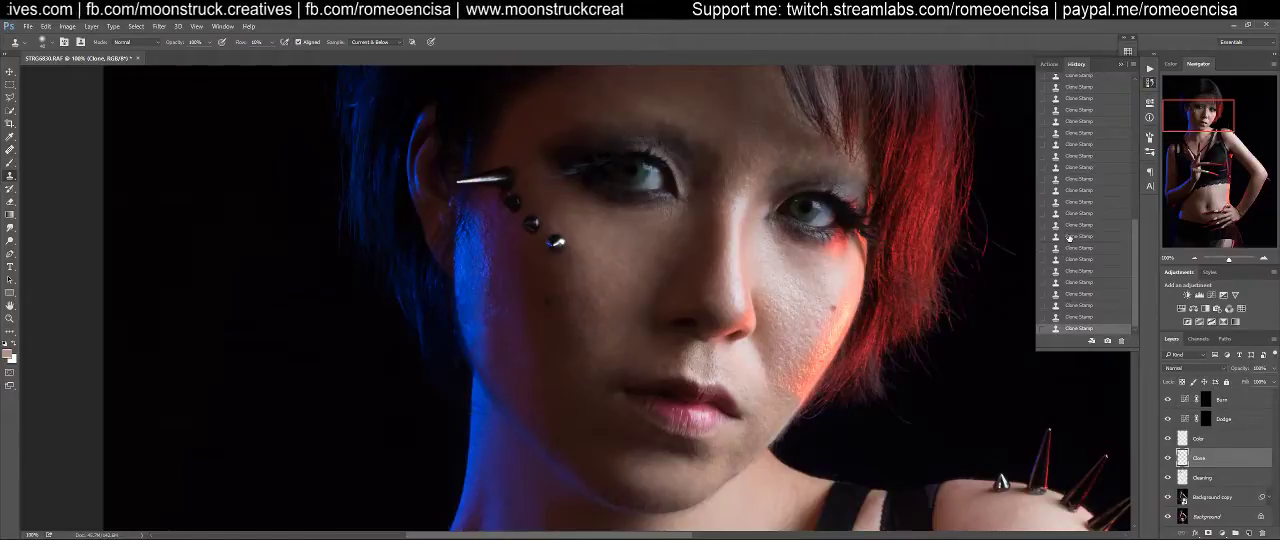
{"action": "left_click", "coordinate": [1069, 236]}
{"action": "left_click", "coordinate": [1072, 250]}
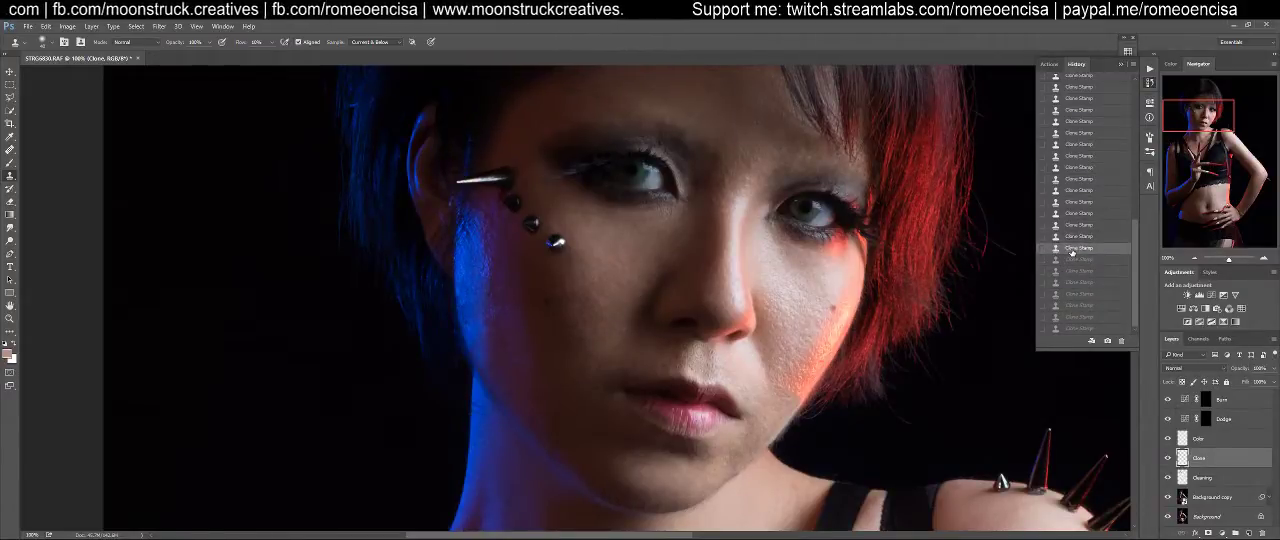
{"action": "left_click", "coordinate": [1072, 260]}
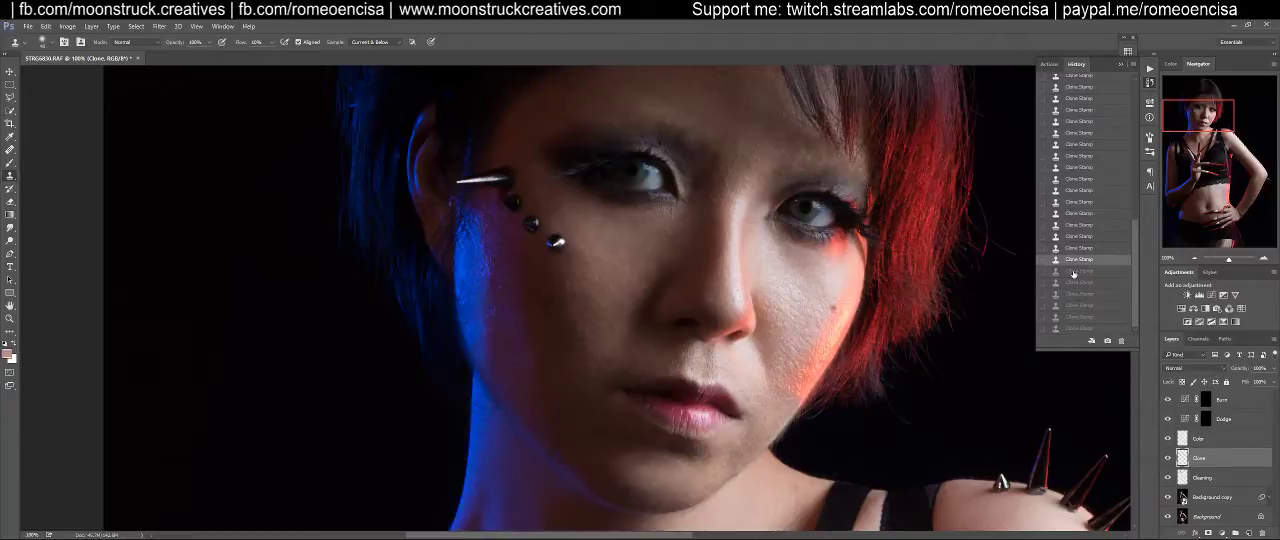
{"action": "left_click", "coordinate": [1072, 330]}
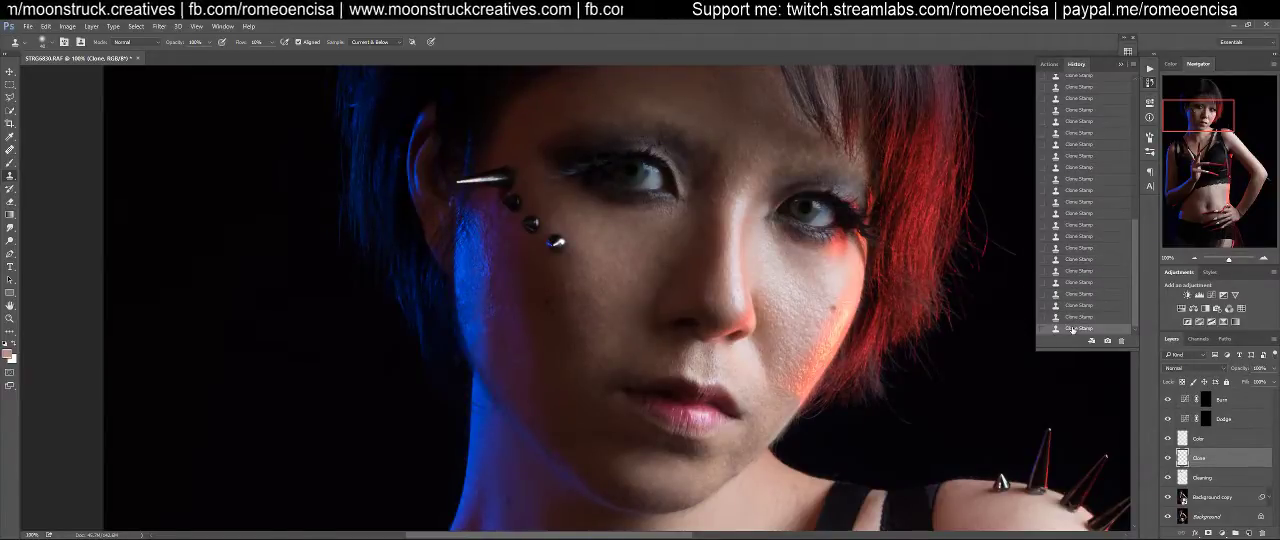
{"action": "left_click", "coordinate": [1074, 260]}
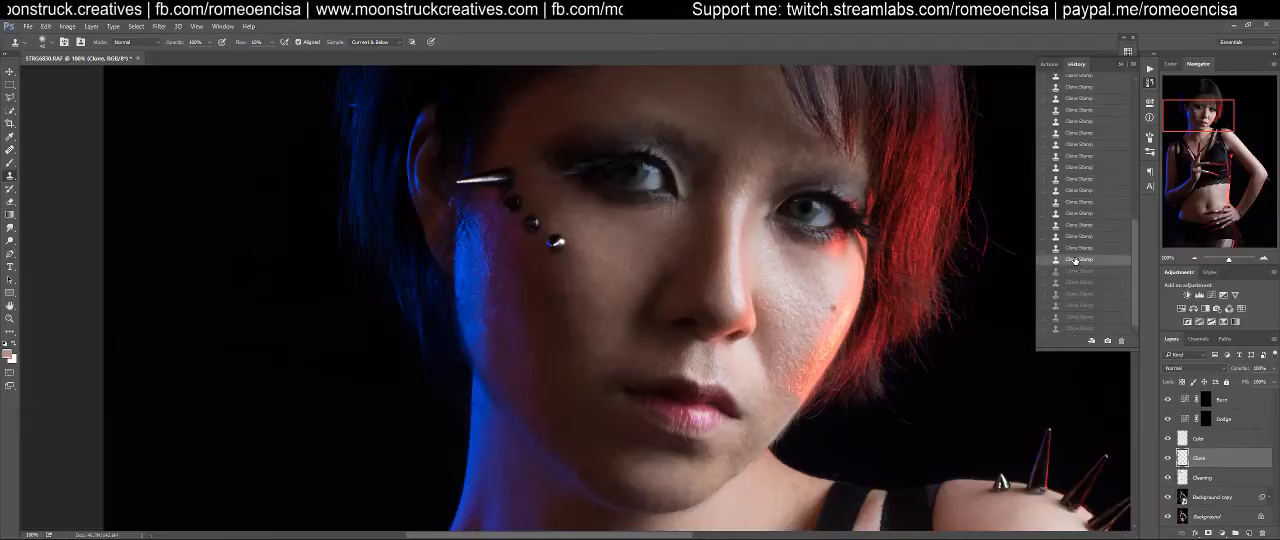
{"action": "left_click", "coordinate": [1075, 329]}
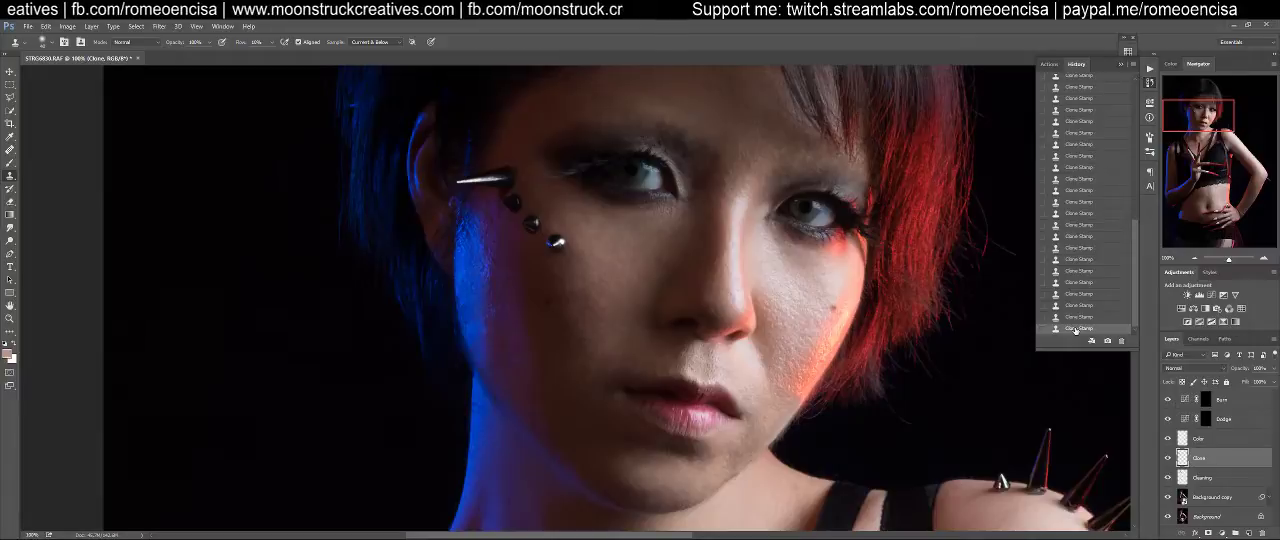
{"action": "left_click", "coordinate": [1073, 270]}
{"action": "left_click", "coordinate": [1067, 254]}
{"action": "left_click", "coordinate": [1072, 260]}
{"action": "left_click", "coordinate": [1073, 271]}
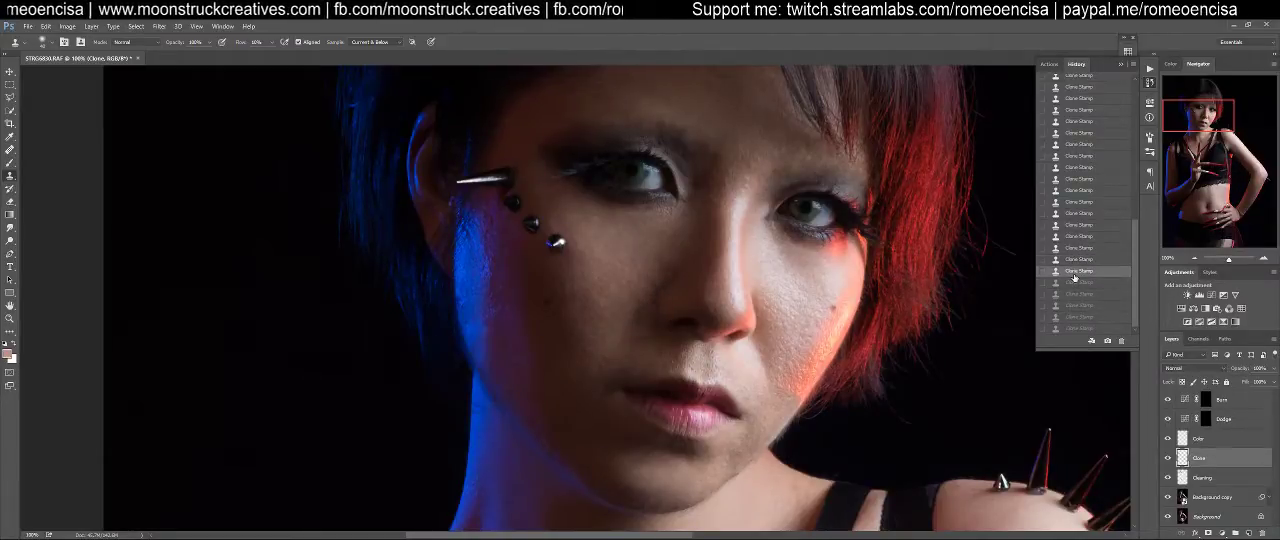
{"action": "left_click", "coordinate": [1075, 297]}
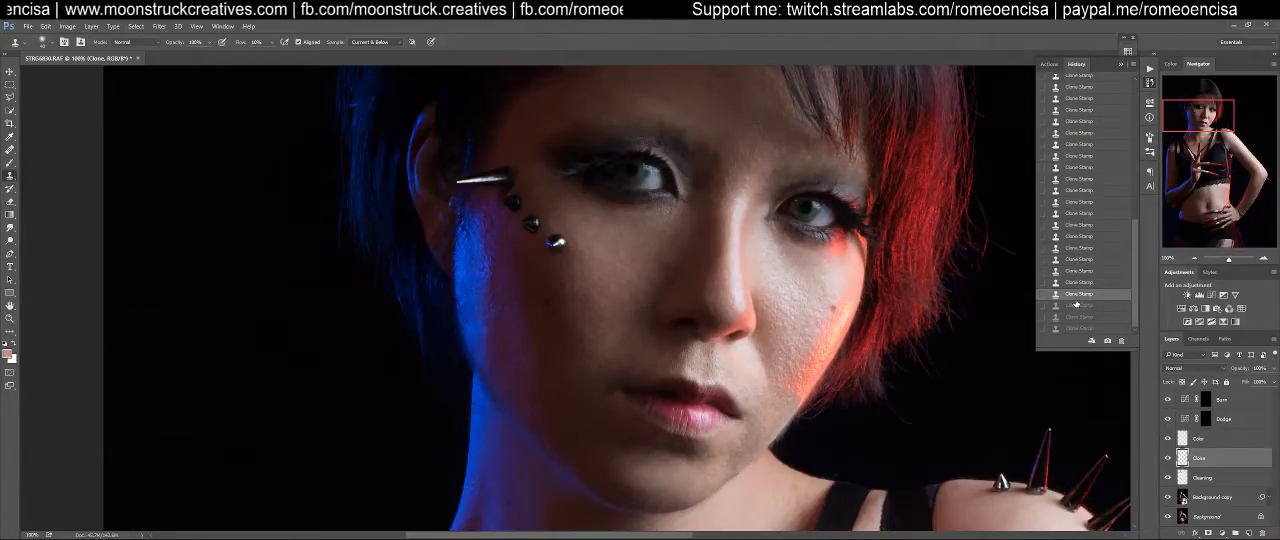
{"action": "left_click", "coordinate": [1073, 283]}
{"action": "left_click", "coordinate": [1069, 270]}
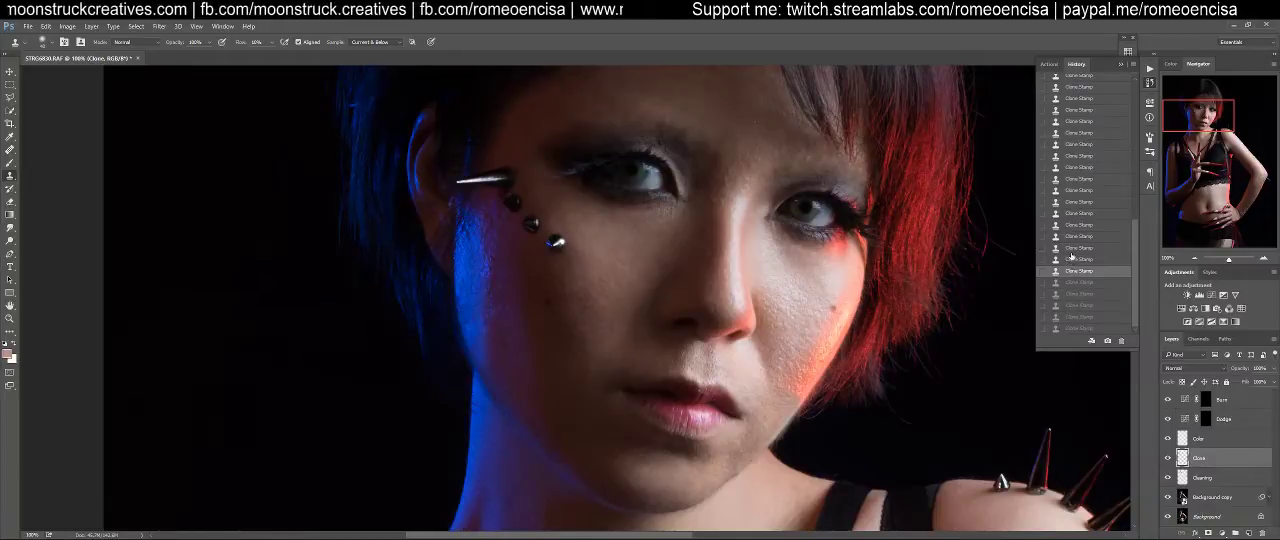
{"action": "left_click", "coordinate": [1075, 248]}
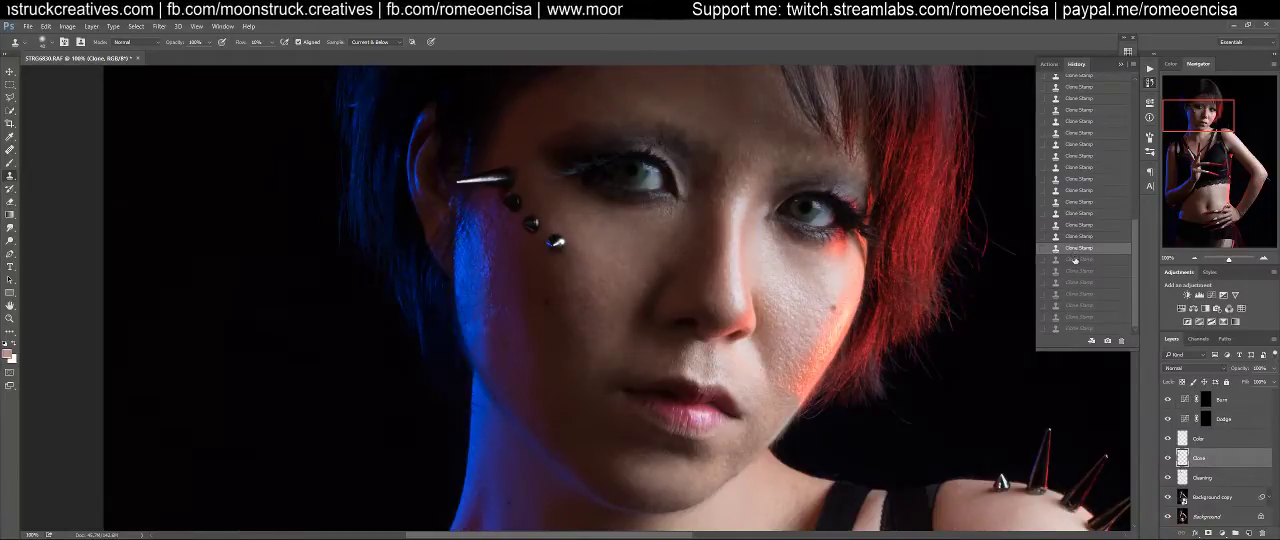
{"action": "left_click", "coordinate": [1075, 271]}
{"action": "left_click", "coordinate": [1076, 293]}
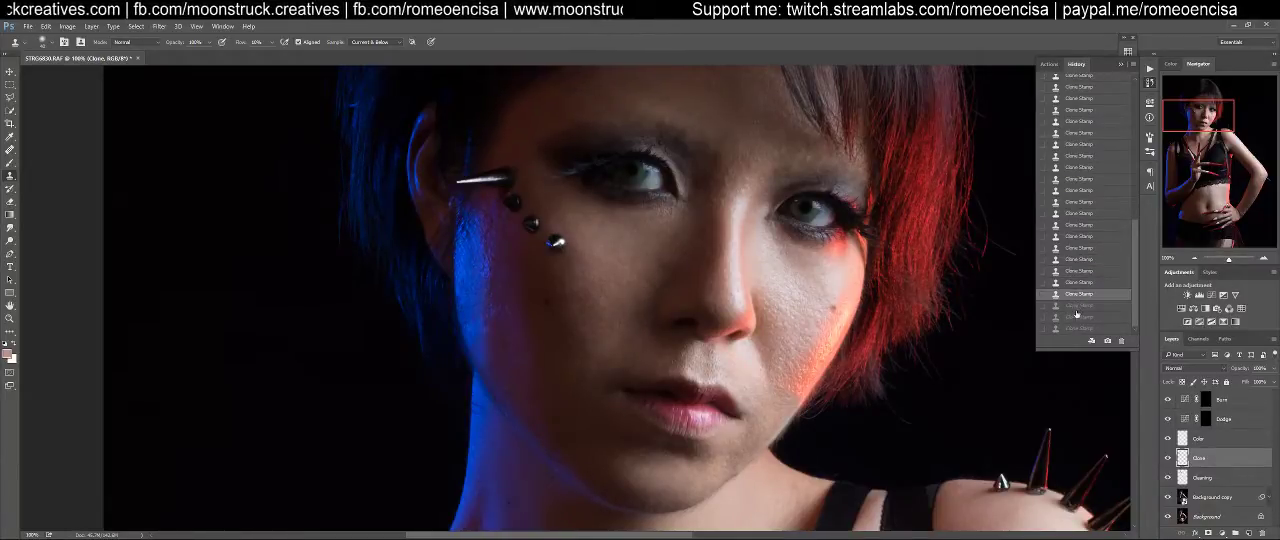
{"action": "left_click", "coordinate": [1075, 328]}
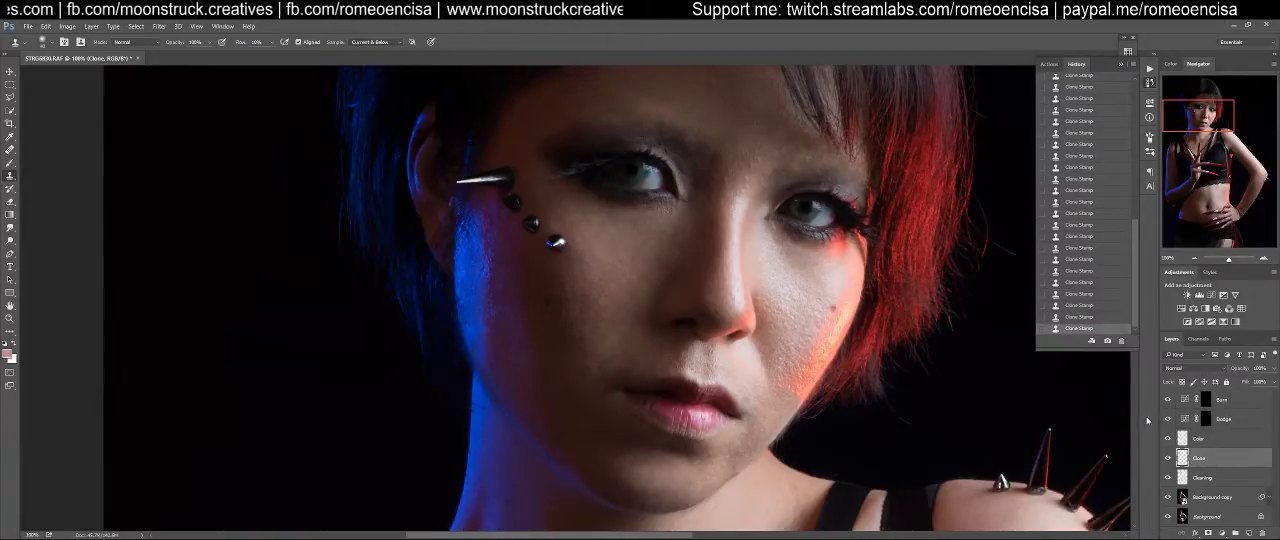
On the Color layer, use a small Brush to even the skin color beside the nose bridge, sampling a nearby skin tone
{"action": "left_click", "coordinate": [1213, 442]}
{"action": "key", "text": "b"}
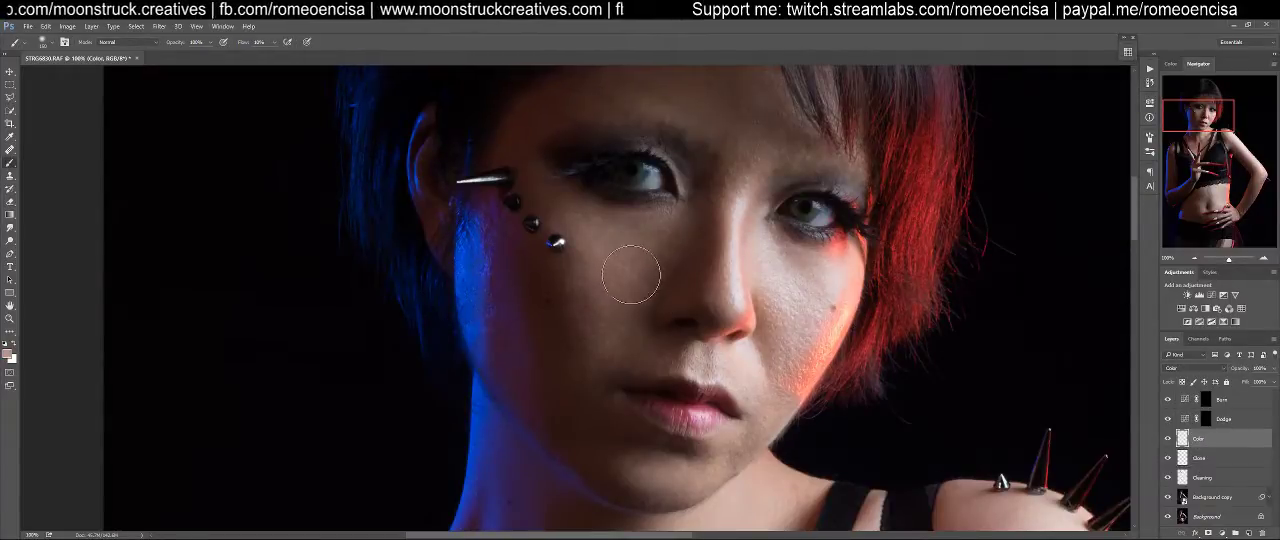
{"action": "key", "text": "bracketleft"}
{"action": "key", "text": "bracketleft"}
{"action": "key", "text": "bracketleft"}
{"action": "key", "text": "bracketleft"}
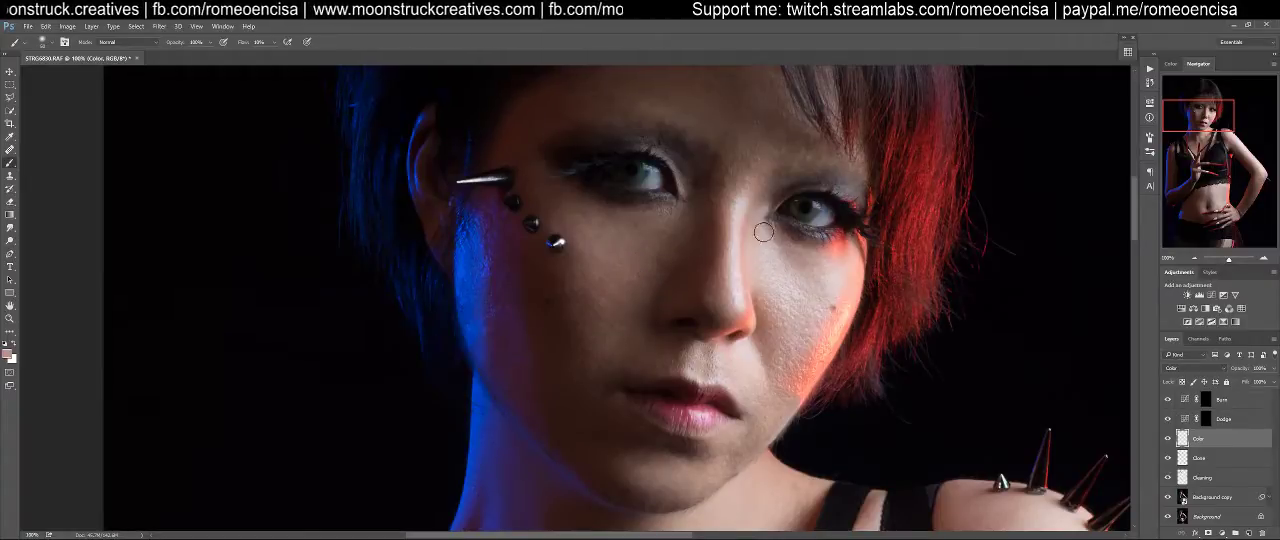
{"action": "scroll", "coordinate": [762, 230], "scroll_direction": "up", "scroll_amount": 4}
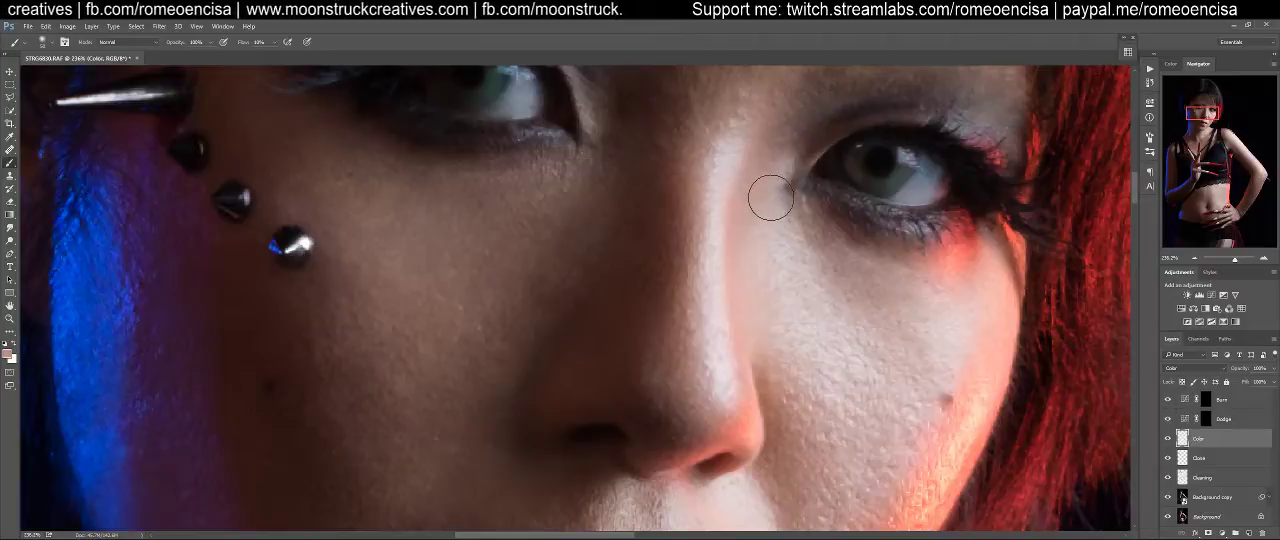
{"action": "left_click", "coordinate": [781, 239], "text": "alt"}
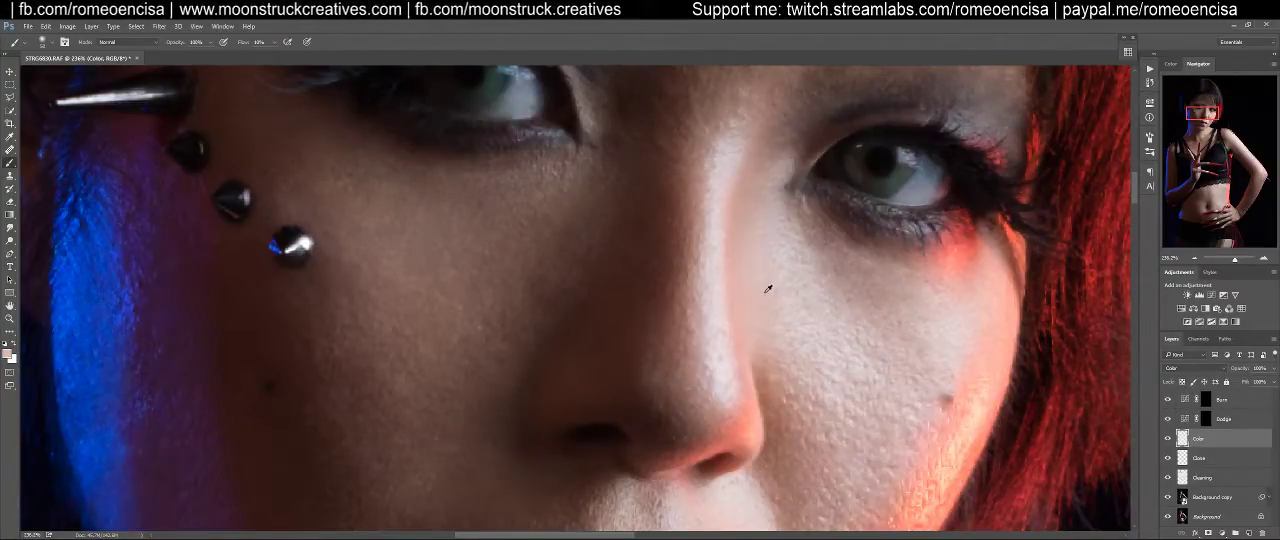
{"action": "left_click", "coordinate": [768, 288], "text": "alt"}
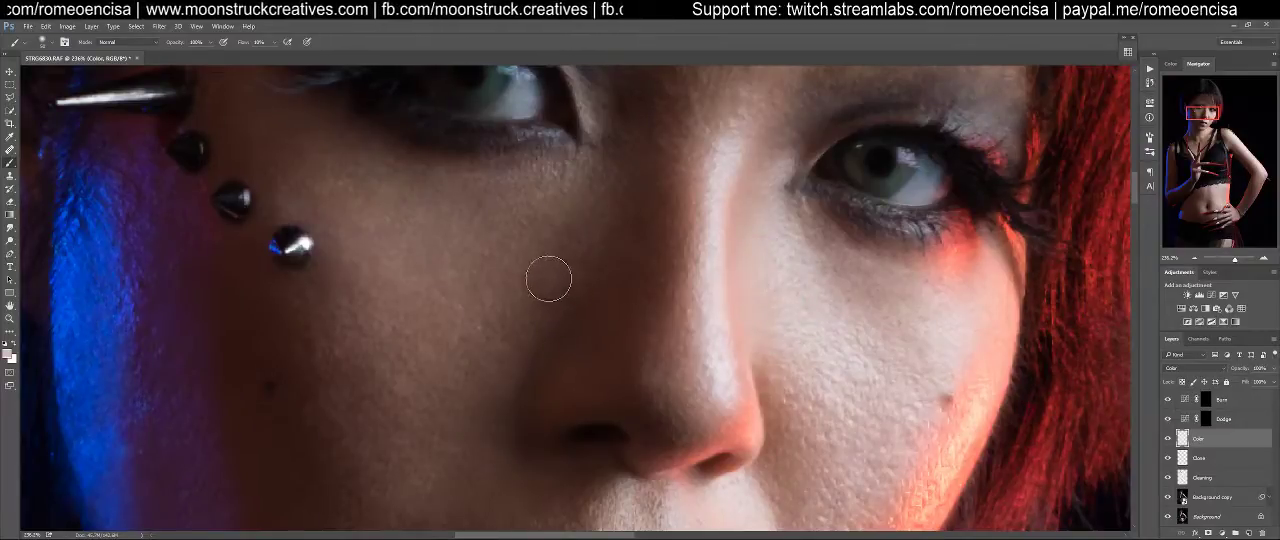
With a larger brush, paint the sampled skin tone over the shadowed cheek and the dark side of the nose
{"action": "key", "text": "bracketright"}
{"action": "key", "text": "bracketright"}
{"action": "mouse_move", "coordinate": [583, 203]}
{"action": "left_mouse_down"}
{"action": "mouse_move", "coordinate": [540, 193]}
{"action": "mouse_move", "coordinate": [534, 219]}
{"action": "mouse_move", "coordinate": [454, 275]}
{"action": "mouse_move", "coordinate": [469, 237]}
{"action": "mouse_move", "coordinate": [526, 198]}
{"action": "mouse_move", "coordinate": [575, 208]}
{"action": "mouse_move", "coordinate": [430, 211]}
{"action": "mouse_move", "coordinate": [438, 227]}
{"action": "mouse_move", "coordinate": [401, 267]}
{"action": "mouse_move", "coordinate": [379, 251]}
{"action": "mouse_move", "coordinate": [356, 301]}
{"action": "mouse_move", "coordinate": [400, 325]}
{"action": "mouse_move", "coordinate": [401, 260]}
{"action": "mouse_move", "coordinate": [517, 208]}
{"action": "mouse_move", "coordinate": [472, 211]}
{"action": "mouse_move", "coordinate": [327, 153]}
{"action": "mouse_move", "coordinate": [396, 253]}
{"action": "mouse_move", "coordinate": [335, 188]}
{"action": "mouse_move", "coordinate": [280, 159]}
{"action": "mouse_move", "coordinate": [369, 222]}
{"action": "mouse_move", "coordinate": [505, 198]}
{"action": "mouse_move", "coordinate": [334, 157]}
{"action": "mouse_move", "coordinate": [320, 205]}
{"action": "mouse_move", "coordinate": [498, 261]}
{"action": "mouse_move", "coordinate": [402, 458]}
{"action": "left_mouse_up"}
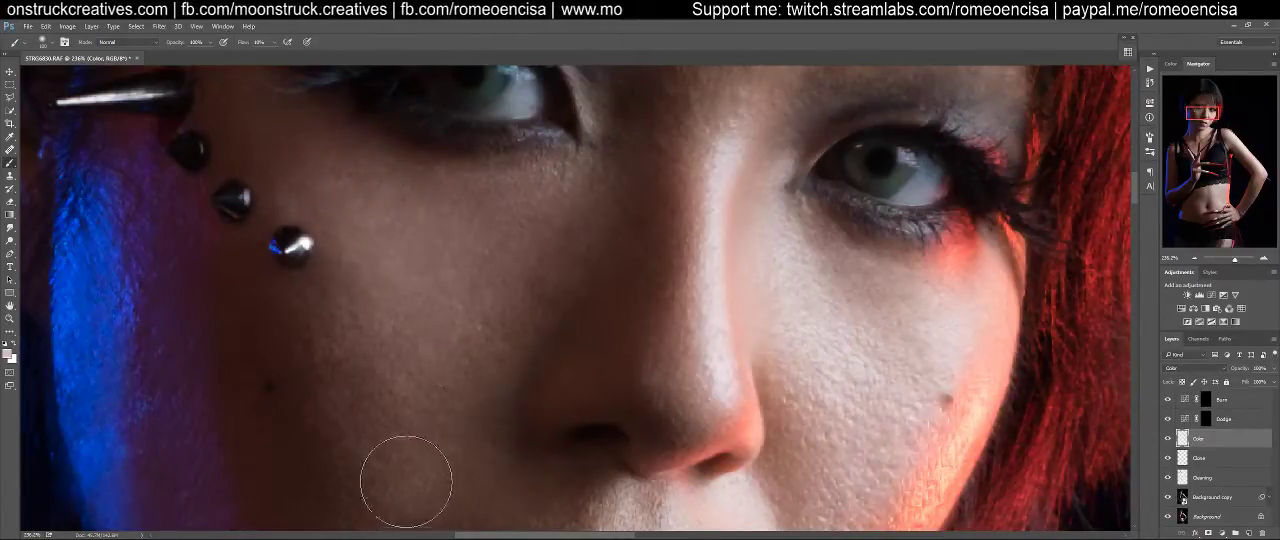
{"action": "mouse_move", "coordinate": [391, 366]}
{"action": "left_mouse_down"}
{"action": "mouse_move", "coordinate": [603, 194]}
{"action": "mouse_move", "coordinate": [578, 348]}
{"action": "left_mouse_up"}
{"action": "mouse_move", "coordinate": [538, 278]}
{"action": "left_mouse_down"}
{"action": "mouse_move", "coordinate": [551, 324]}
{"action": "mouse_move", "coordinate": [512, 344]}
{"action": "mouse_move", "coordinate": [525, 478]}
{"action": "mouse_move", "coordinate": [635, 361]}
{"action": "left_mouse_up"}
{"action": "left_click_drag", "start_coordinate": [735, 213], "coordinate": [628, 308]}
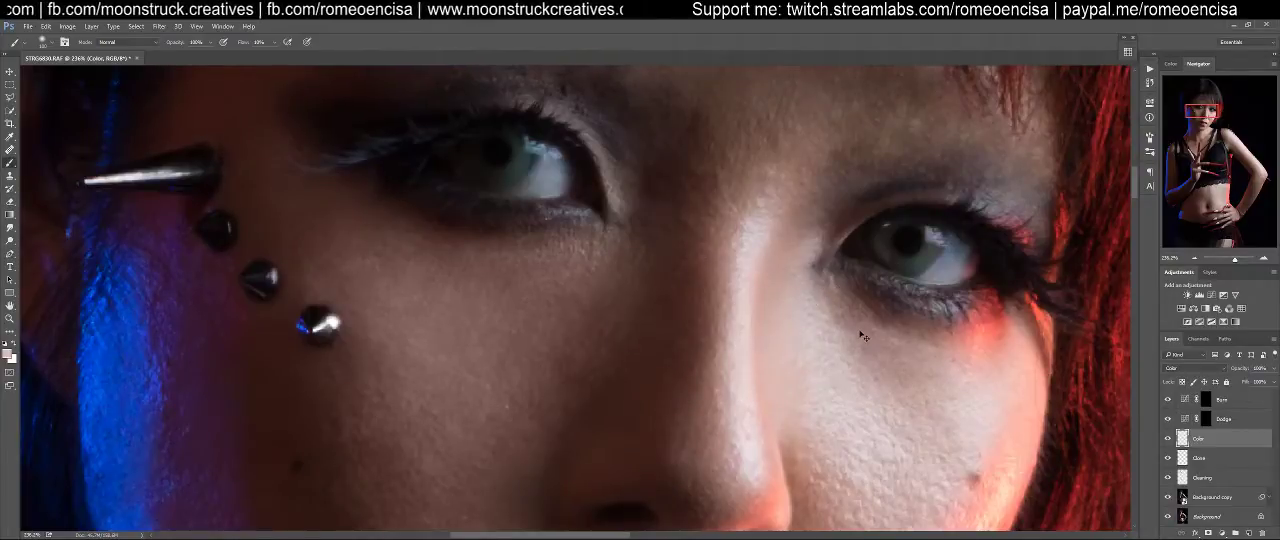
Even out the skin color on the red-lit cheek below the eye and under the opposite eye
{"action": "left_click_drag", "start_coordinate": [836, 405], "coordinate": [842, 201]}
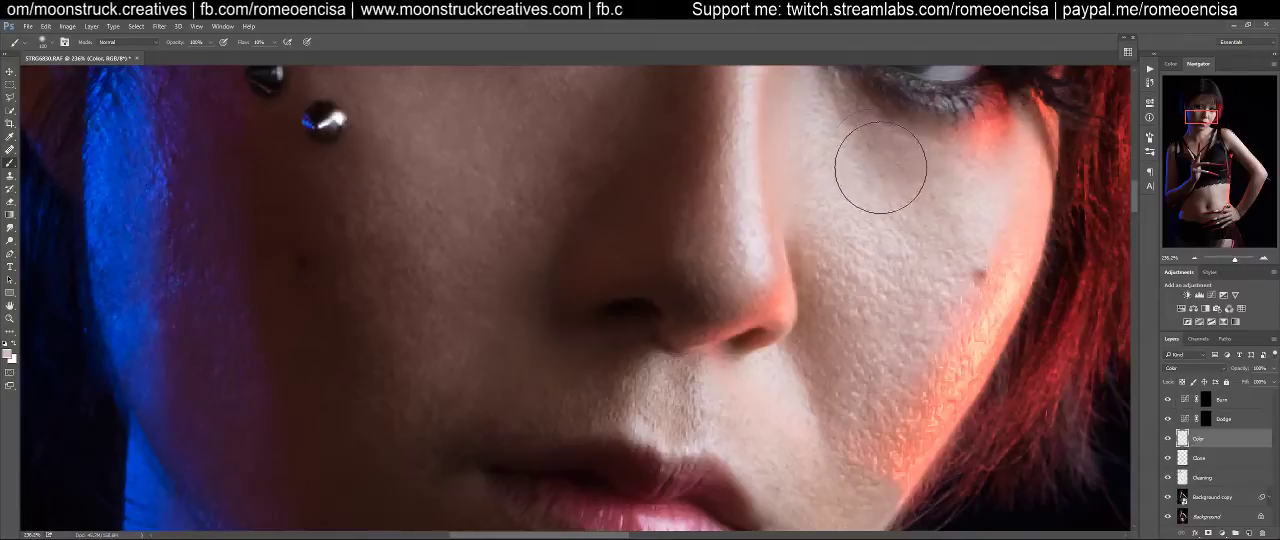
{"action": "left_click_drag", "start_coordinate": [877, 187], "coordinate": [875, 283]}
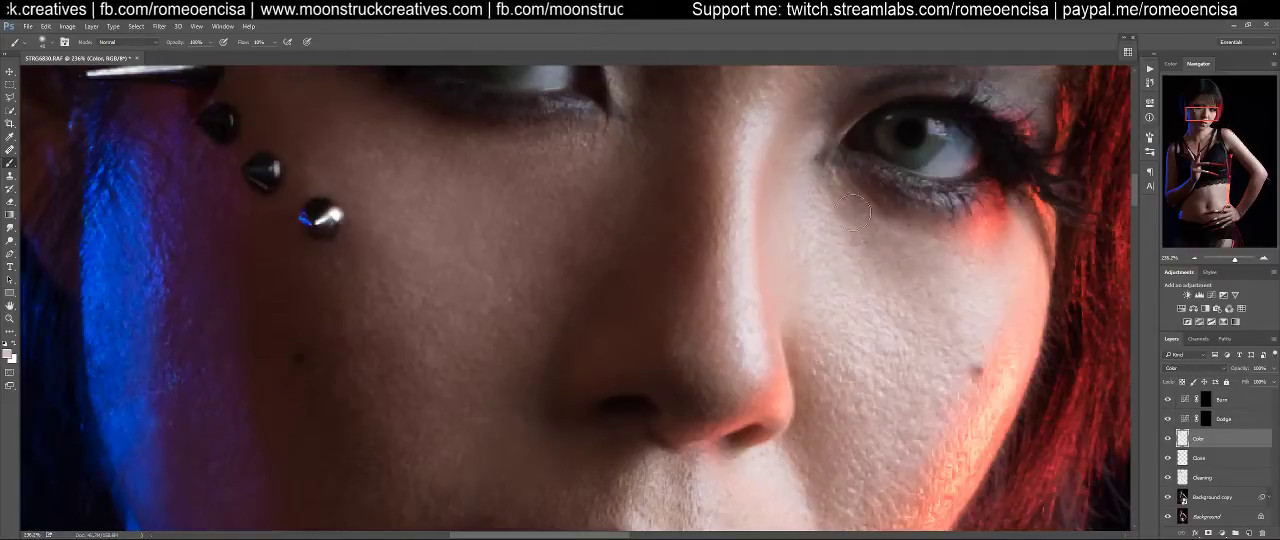
{"action": "left_click_drag", "start_coordinate": [476, 212], "coordinate": [497, 306]}
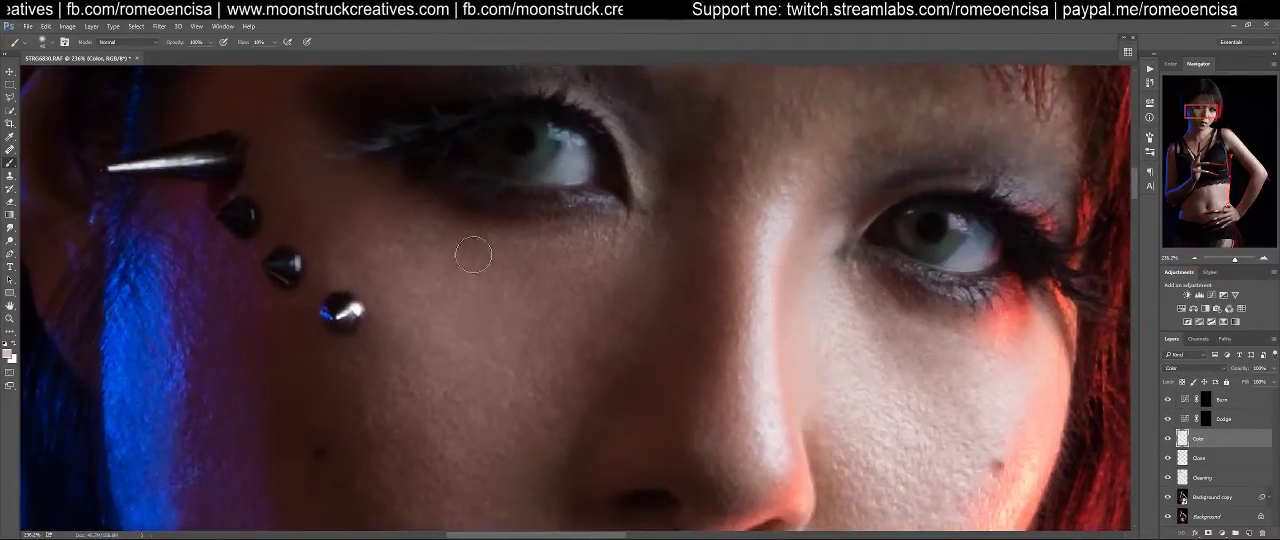
{"action": "left_click_drag", "start_coordinate": [651, 238], "coordinate": [566, 371]}
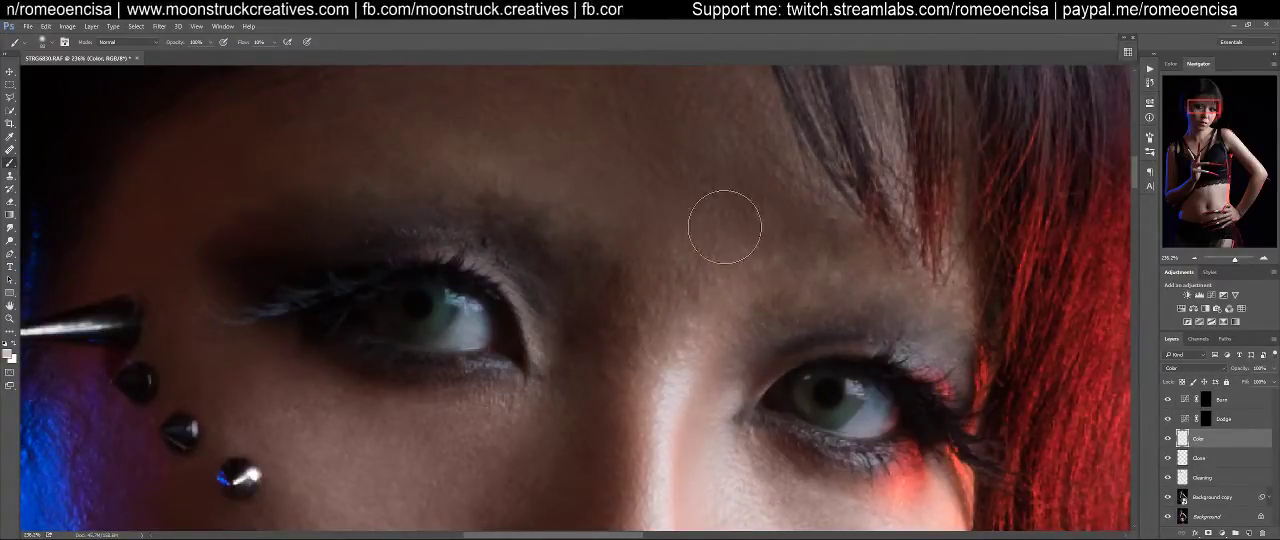
Continue blending the skin color over the forehead, between the brows and on the cheeks, adjusting the brush size
{"action": "key", "text": "ctrl+minus"}
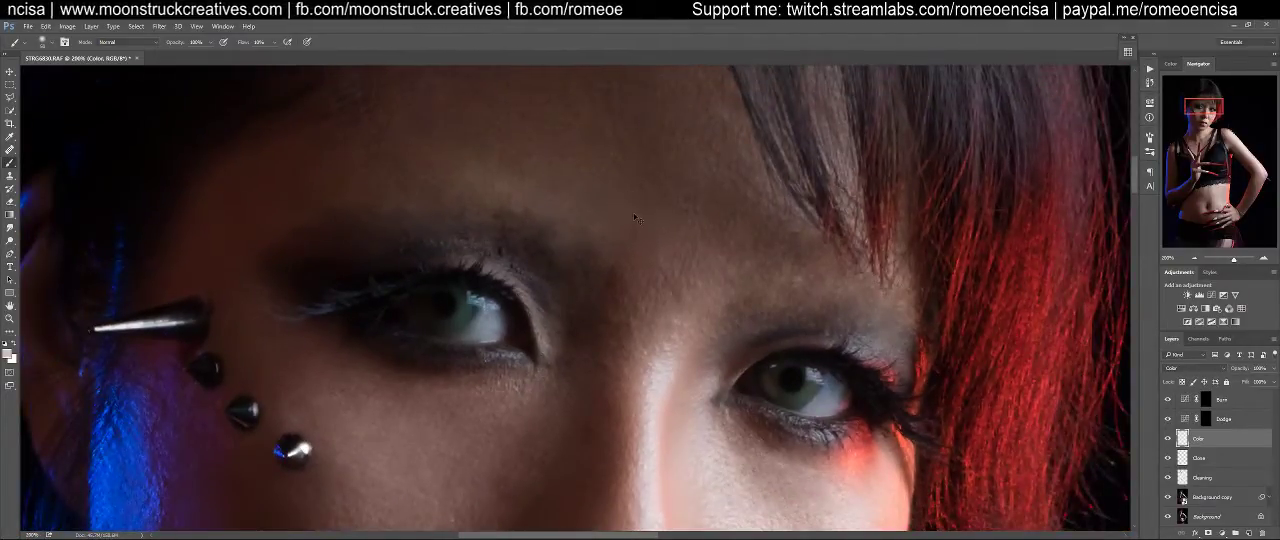
{"action": "key", "text": "ctrl+minus"}
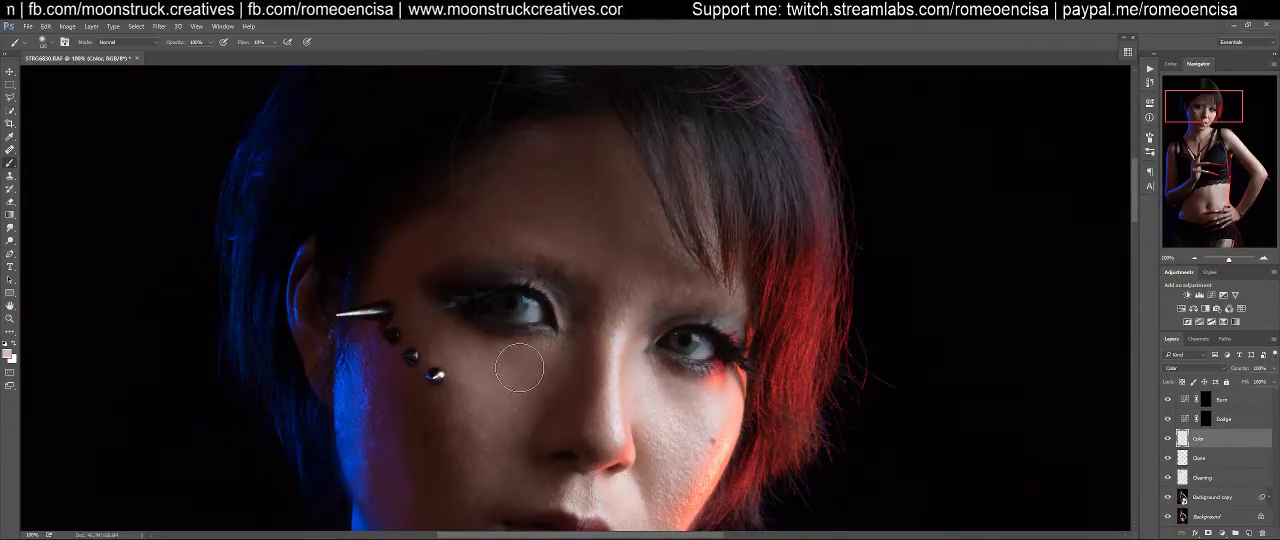
{"action": "left_click_drag", "start_coordinate": [517, 390], "coordinate": [555, 222]}
{"action": "key", "text": "bracketleft"}
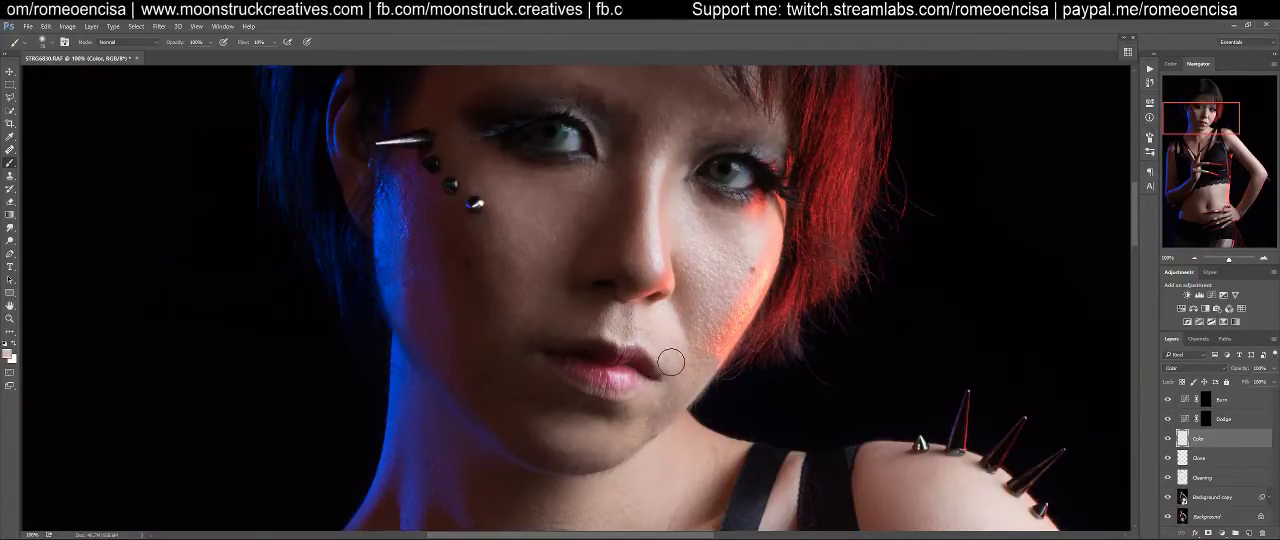
{"action": "left_click_drag", "start_coordinate": [708, 336], "coordinate": [687, 450]}
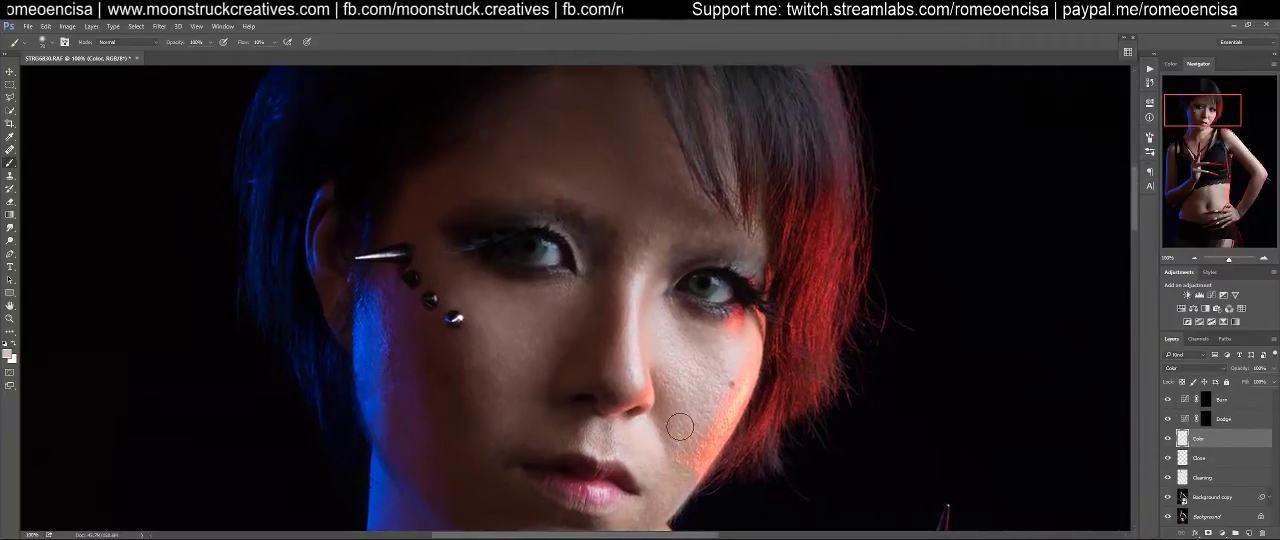
Load the Color layer's painted areas as a selection to review their coverage, deselect them, and check the whole image
{"action": "left_click", "coordinate": [1182, 440], "text": "ctrl"}
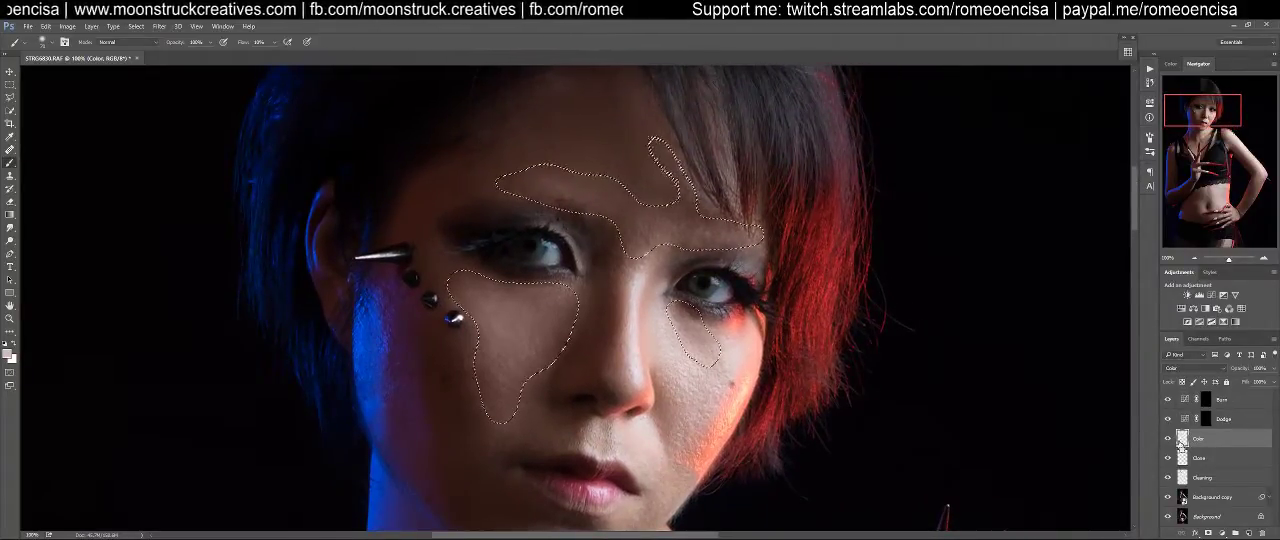
{"action": "key", "text": "ctrl+d"}
{"action": "left_click_drag", "start_coordinate": [720, 411], "coordinate": [766, 367]}
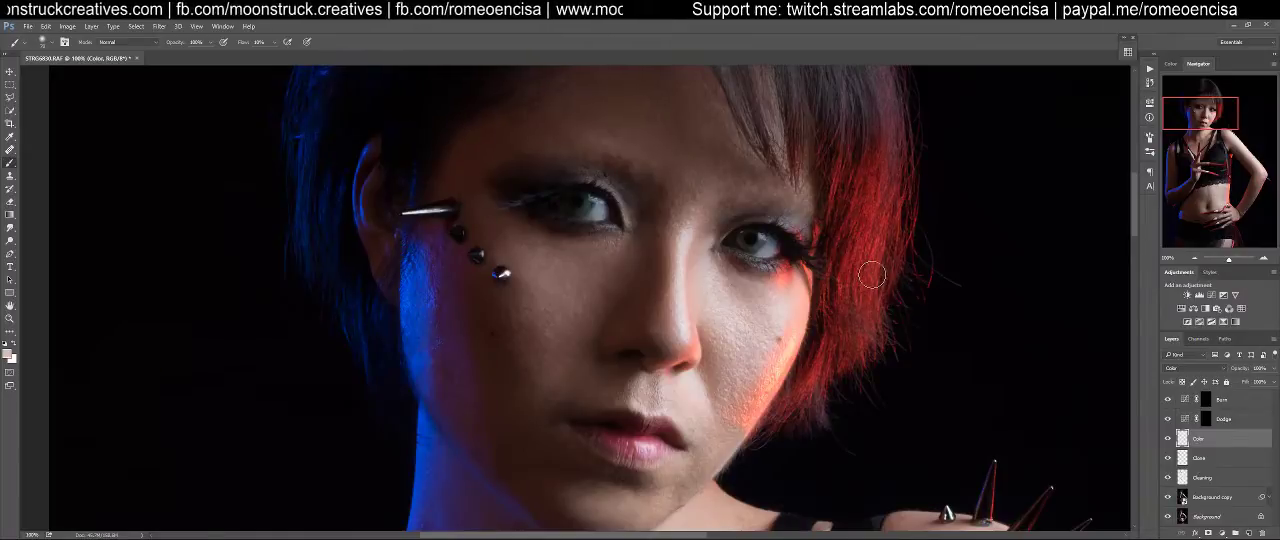
{"action": "key", "text": "ctrl+0"}
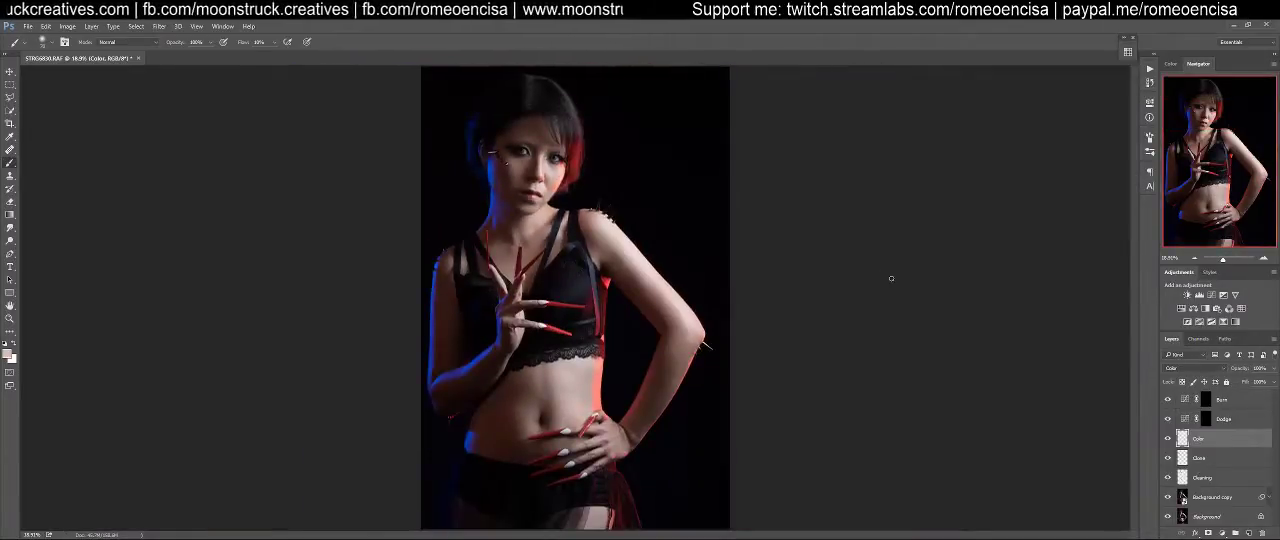
Delete the Dodge and Burn adjustment layers together
{"action": "left_click", "coordinate": [1205, 419]}
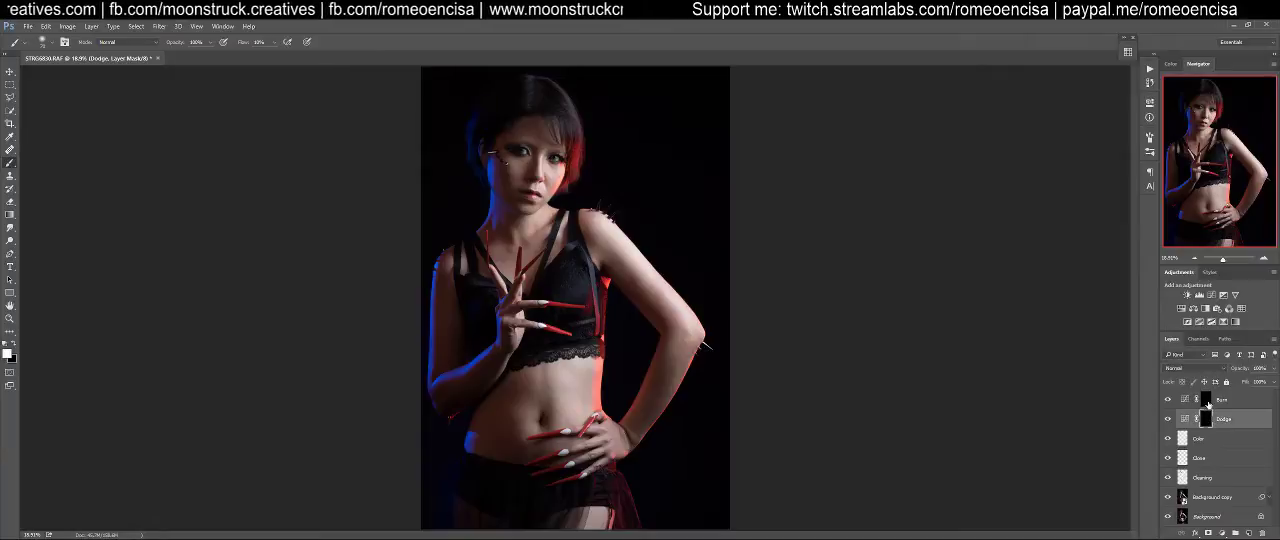
{"action": "left_click", "coordinate": [1227, 401], "text": "shift"}
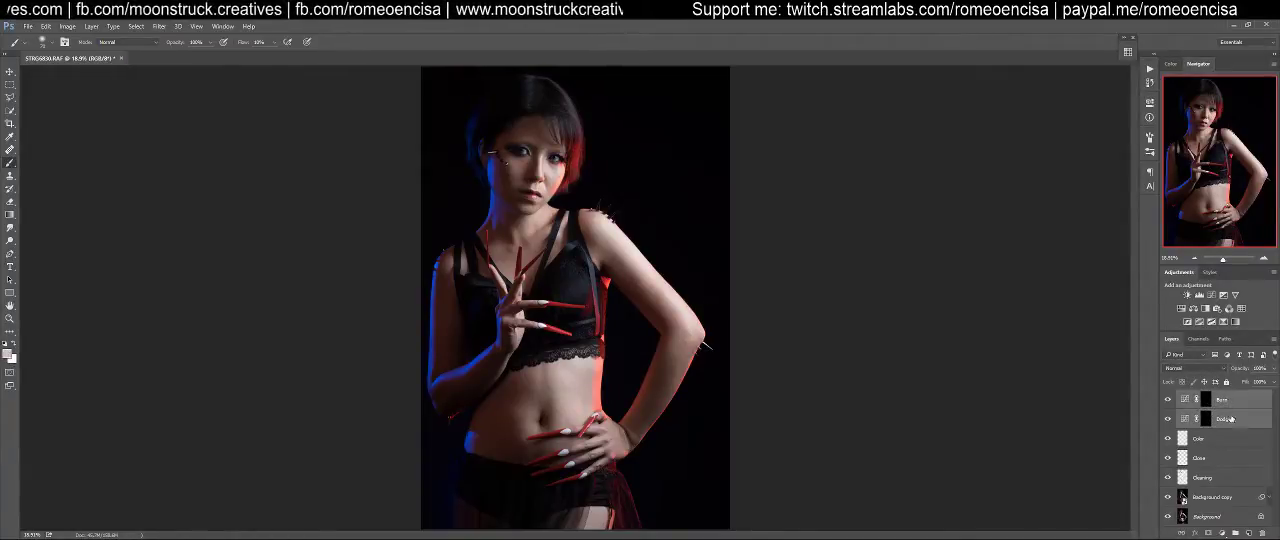
{"action": "left_click_drag", "start_coordinate": [1247, 516], "coordinate": [1263, 535]}
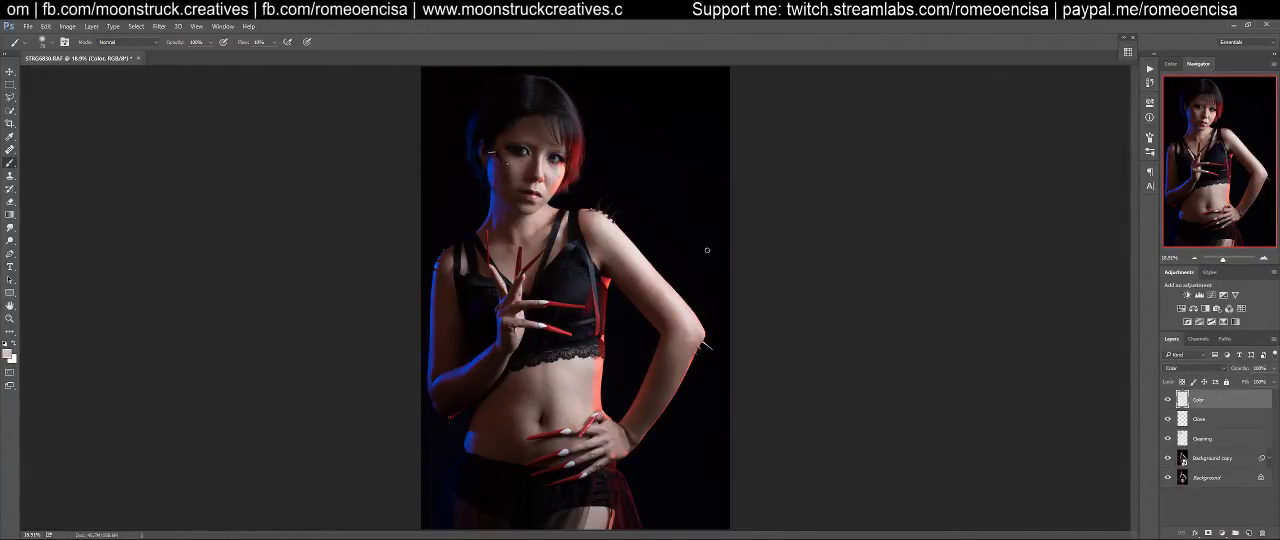
Flatten all layers into a single background layer and undo the flattening
{"action": "key", "text": "v"}
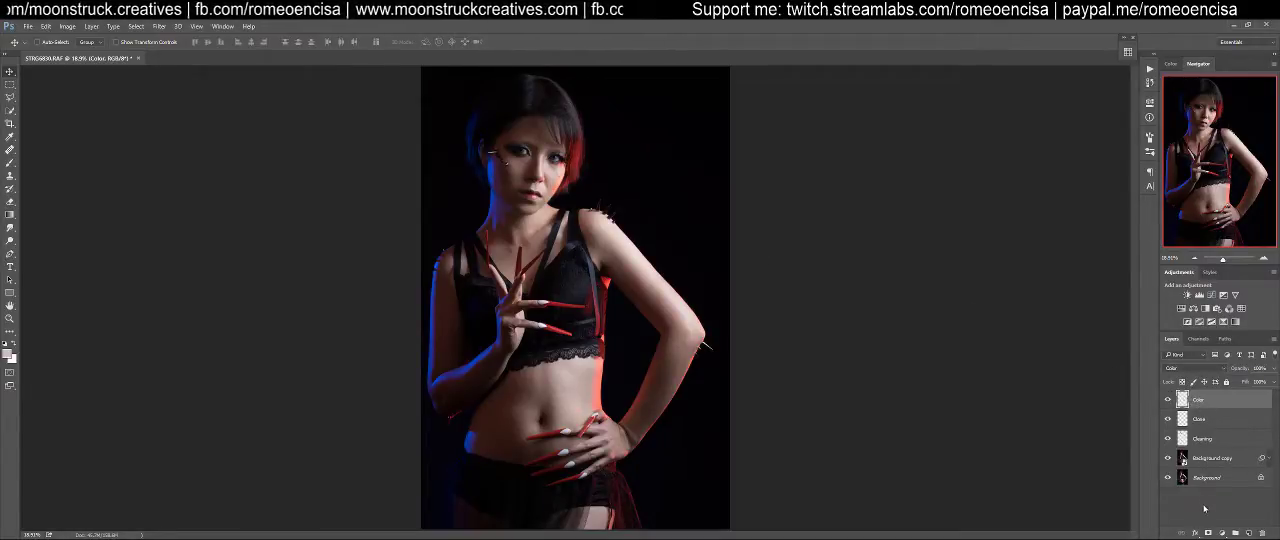
{"action": "right_click", "coordinate": [1227, 403]}
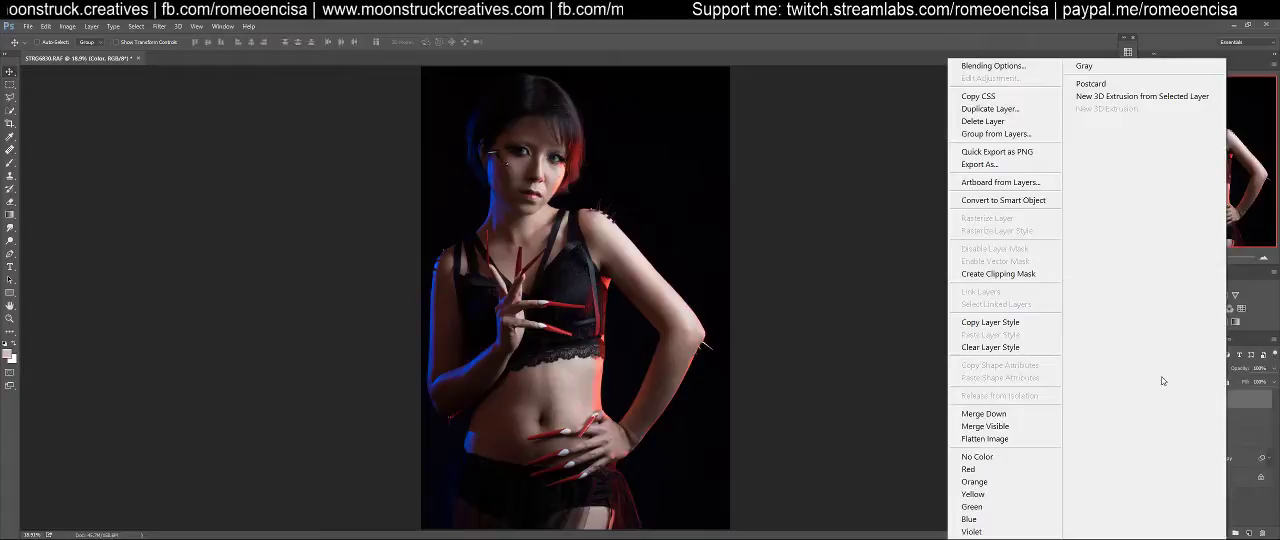
{"action": "left_click", "coordinate": [1006, 441]}
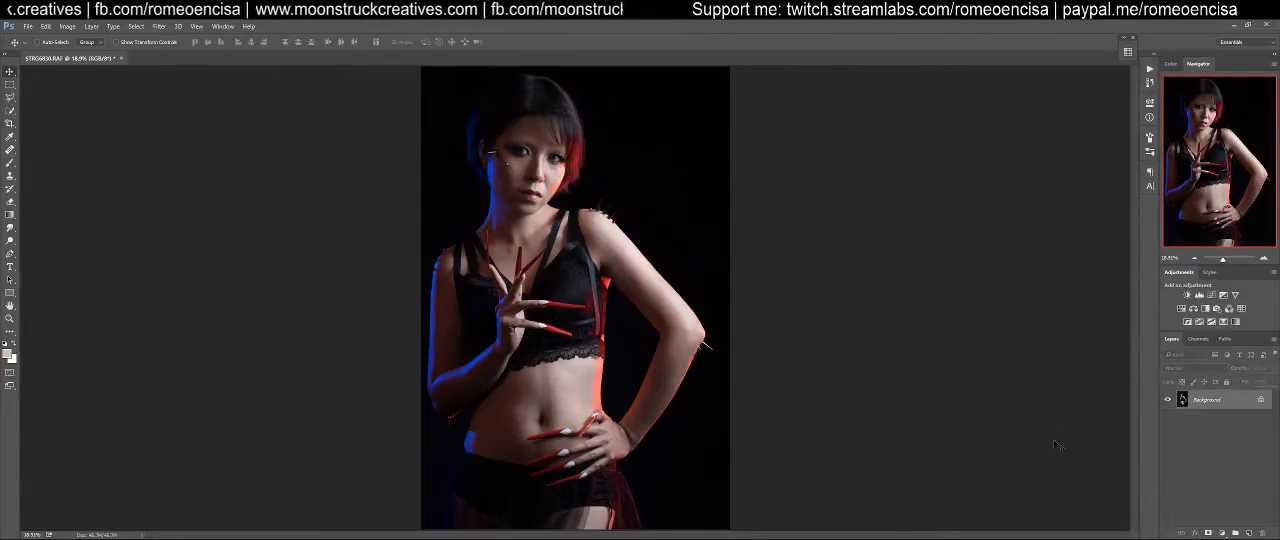
{"action": "key", "text": "ctrl+z"}
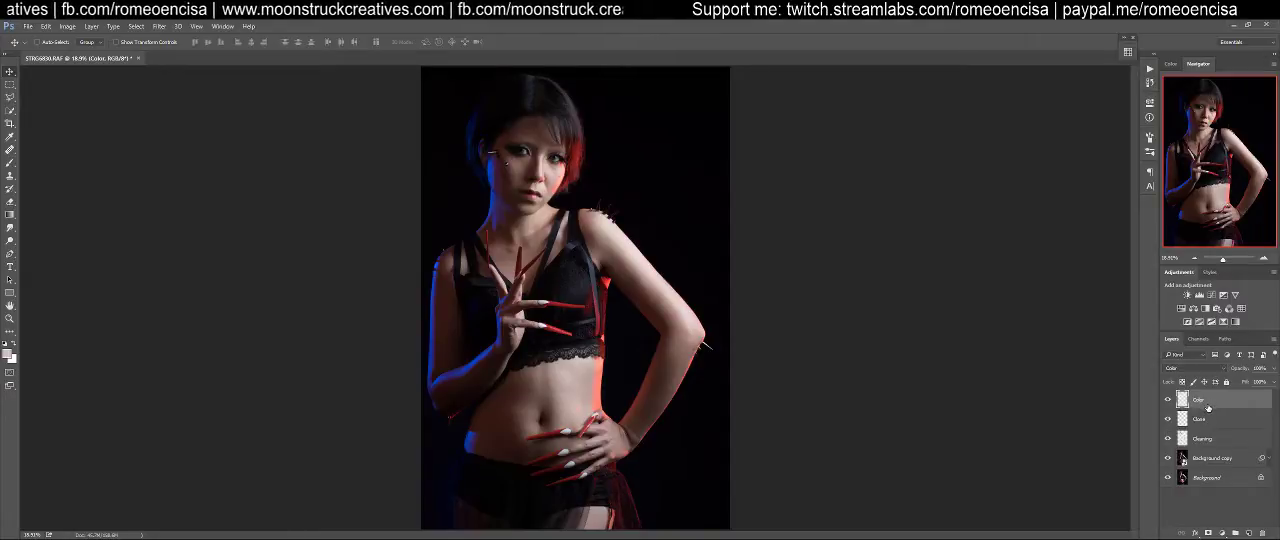
Look through the layer and editing commands for a way to merge the visible layers into a copy
{"action": "right_click", "coordinate": [1208, 401]}
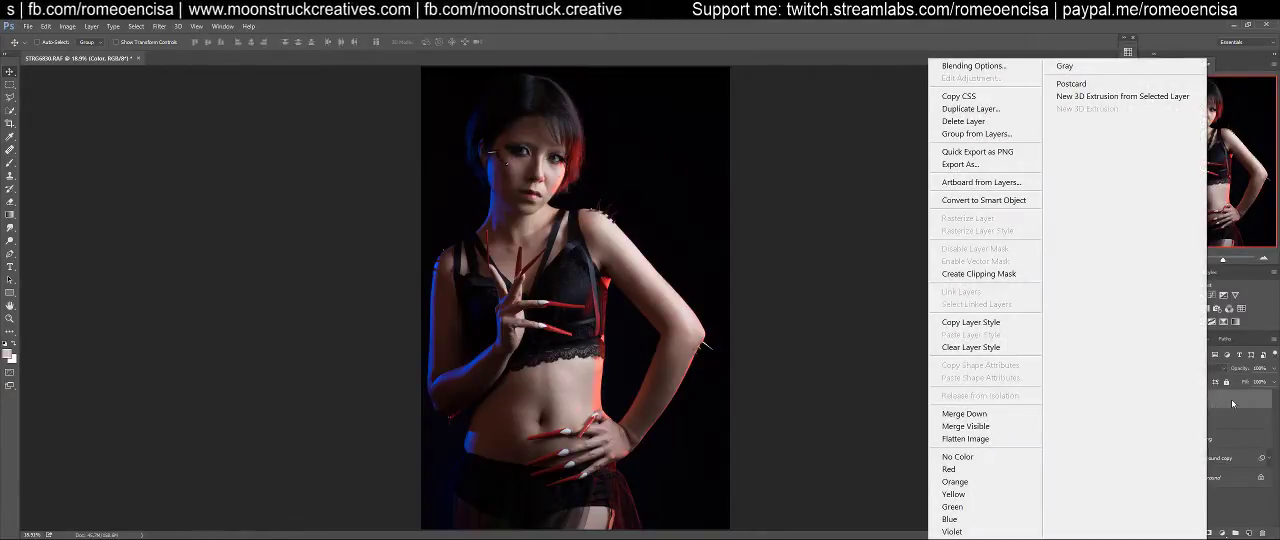
{"action": "left_click", "coordinate": [1232, 403]}
{"action": "left_click", "coordinate": [157, 27]}
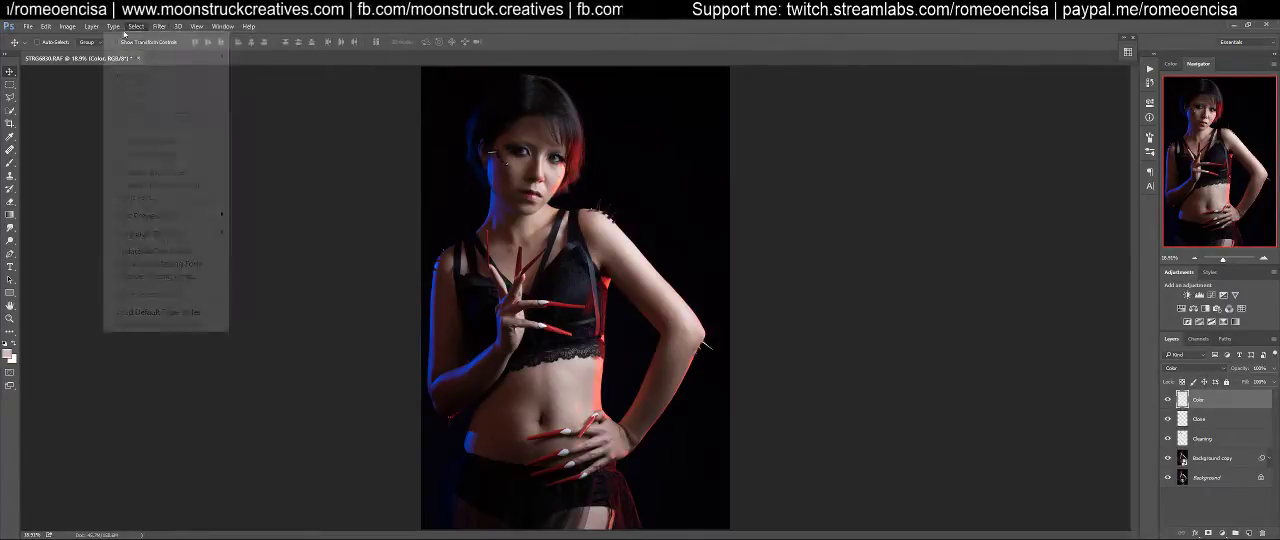
{"action": "mouse_move", "coordinate": [94, 27]}
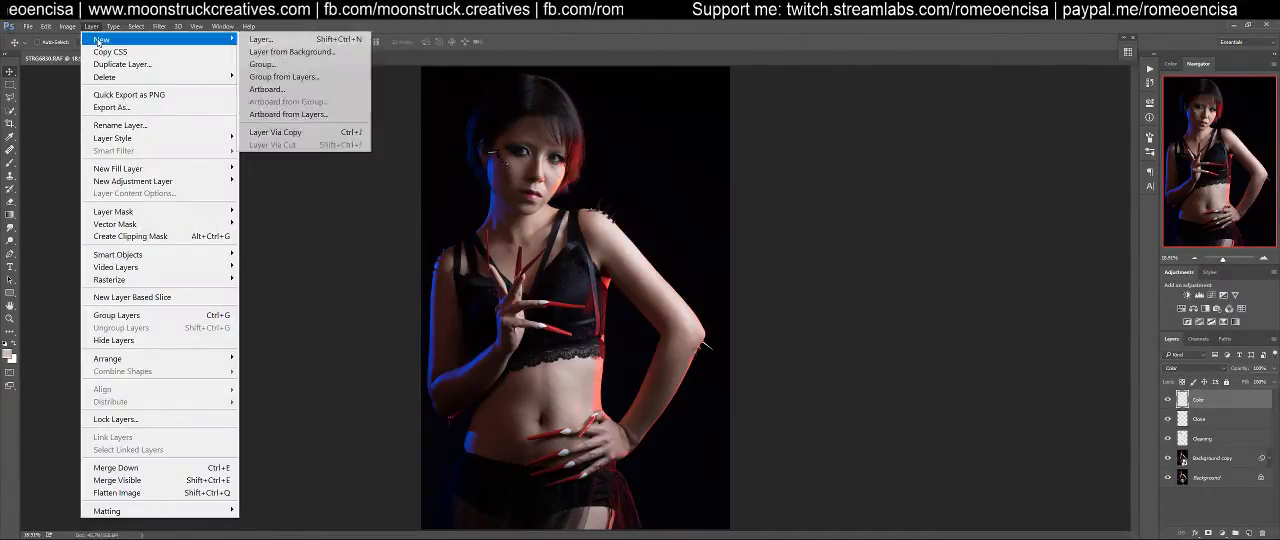
{"action": "mouse_move", "coordinate": [125, 139]}
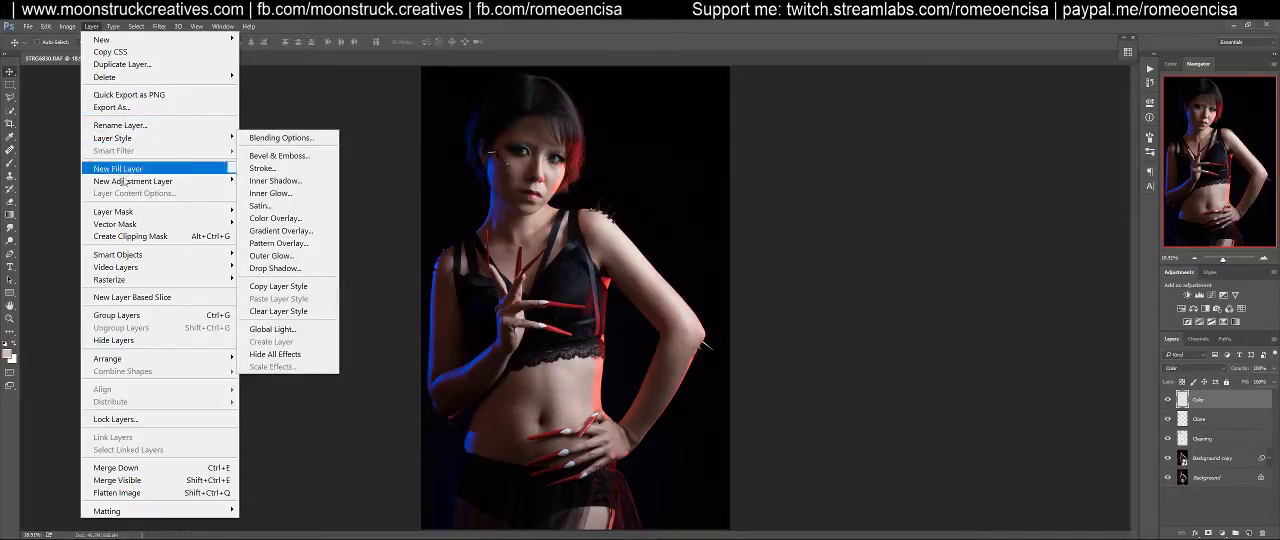
{"action": "mouse_move", "coordinate": [126, 211]}
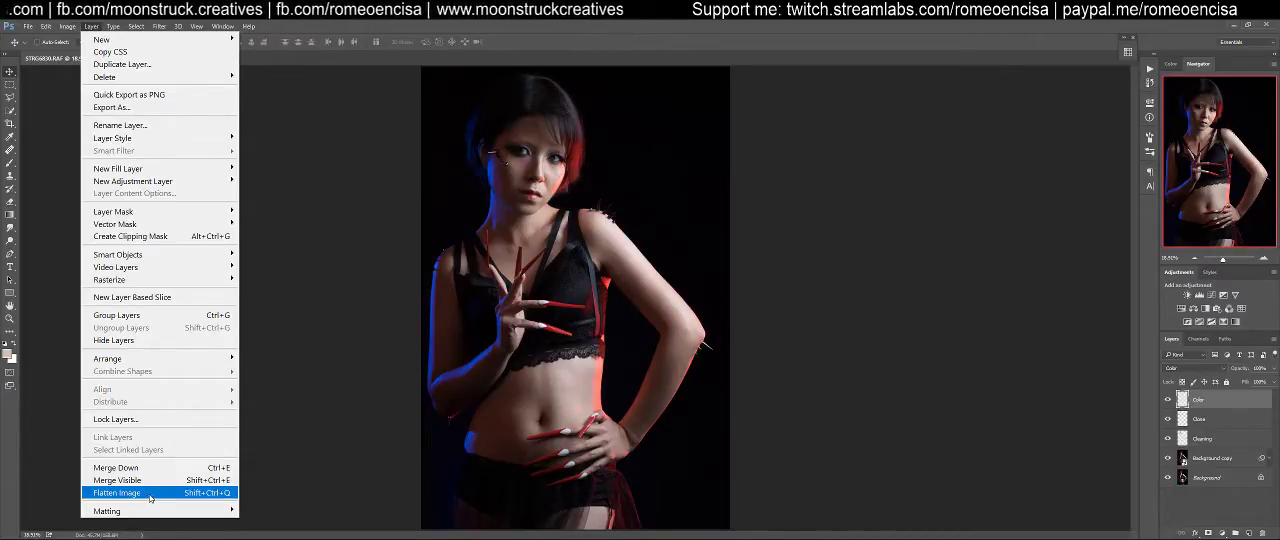
{"action": "mouse_move", "coordinate": [145, 510]}
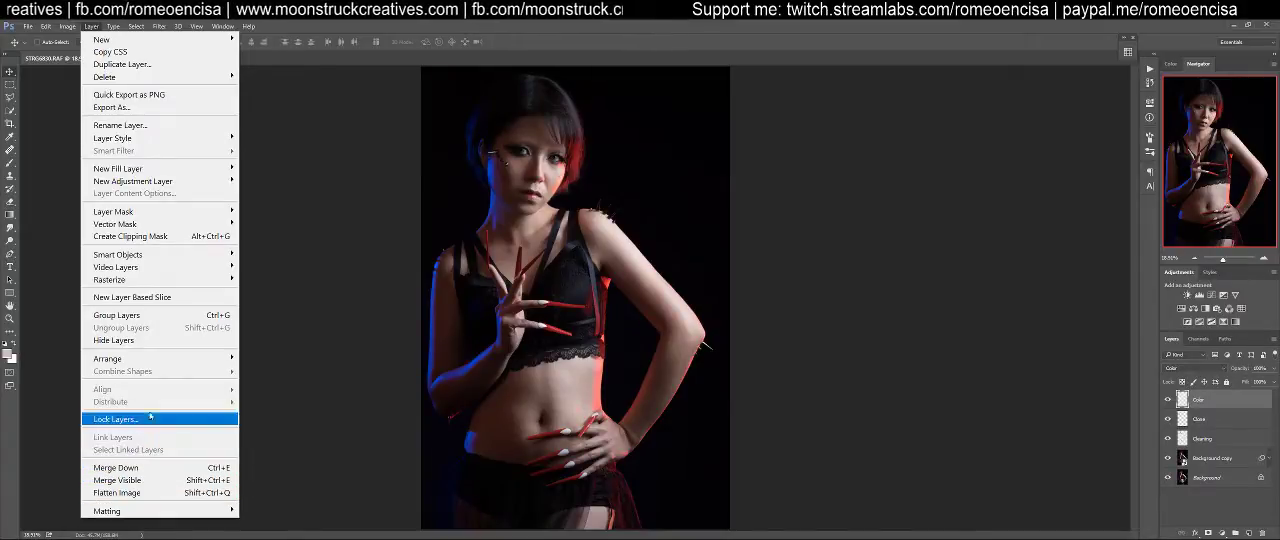
{"action": "mouse_move", "coordinate": [161, 360]}
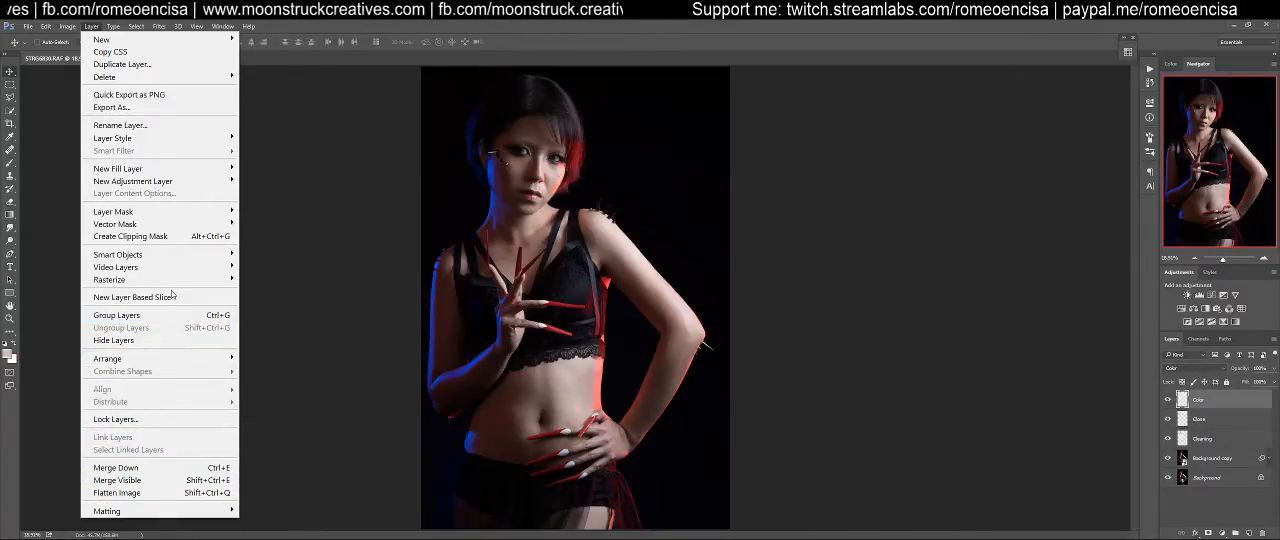
{"action": "mouse_move", "coordinate": [177, 257]}
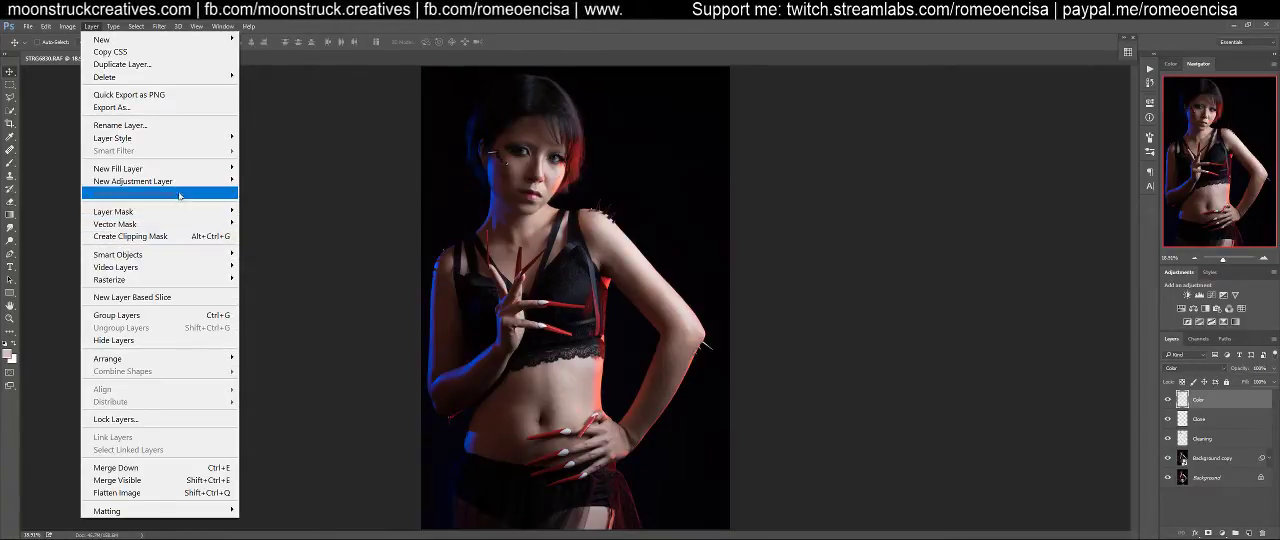
{"action": "mouse_move", "coordinate": [185, 162]}
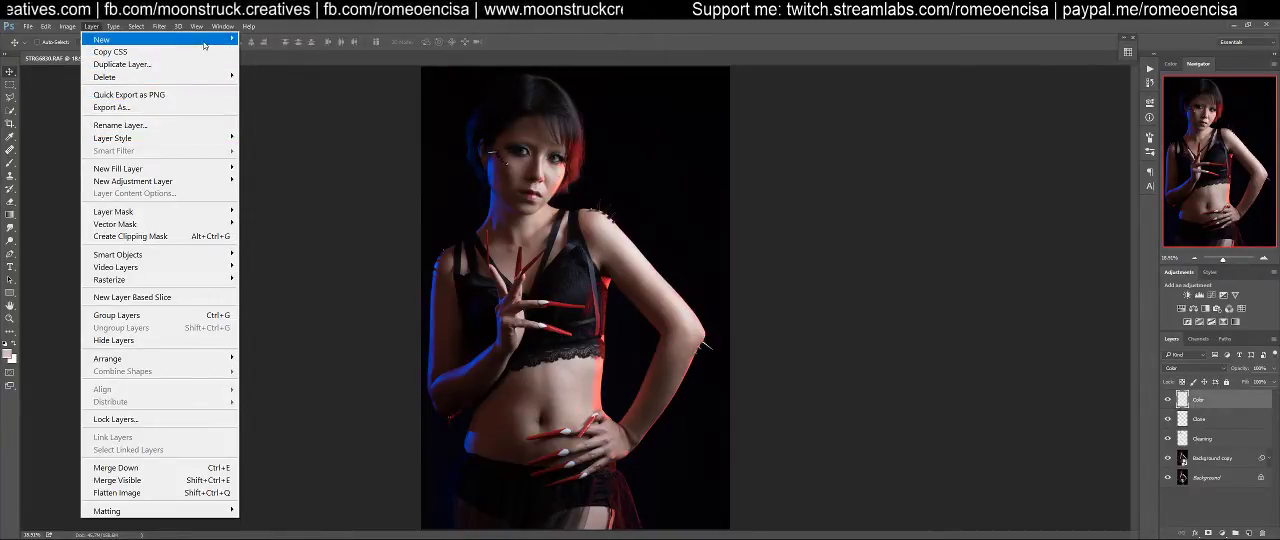
{"action": "mouse_move", "coordinate": [204, 45]}
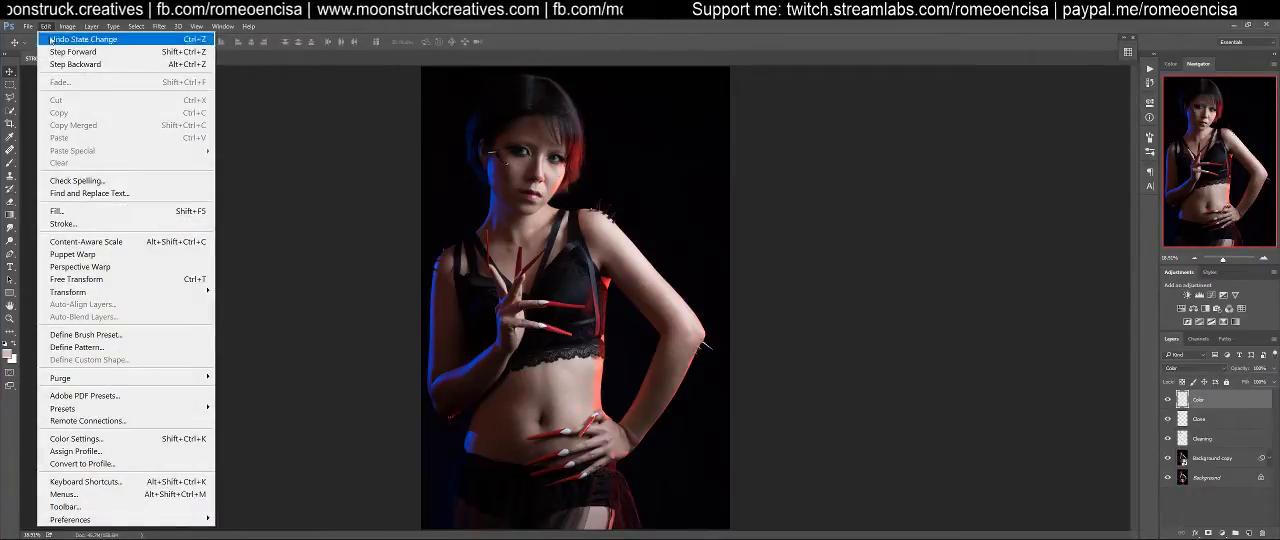
{"action": "mouse_move", "coordinate": [111, 293]}
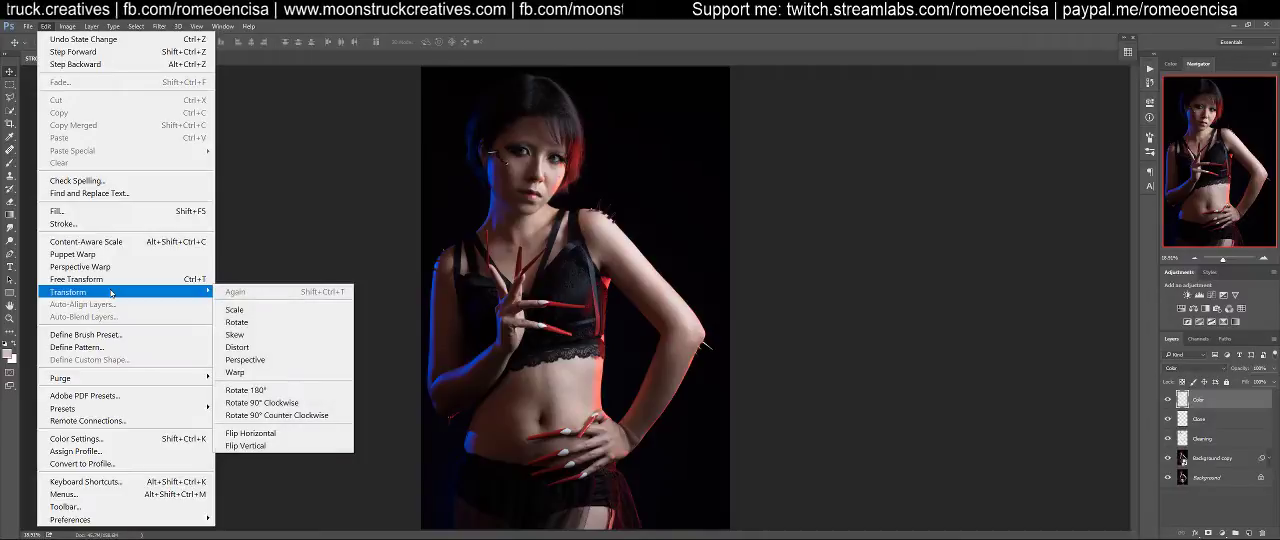
{"action": "mouse_move", "coordinate": [140, 24]}
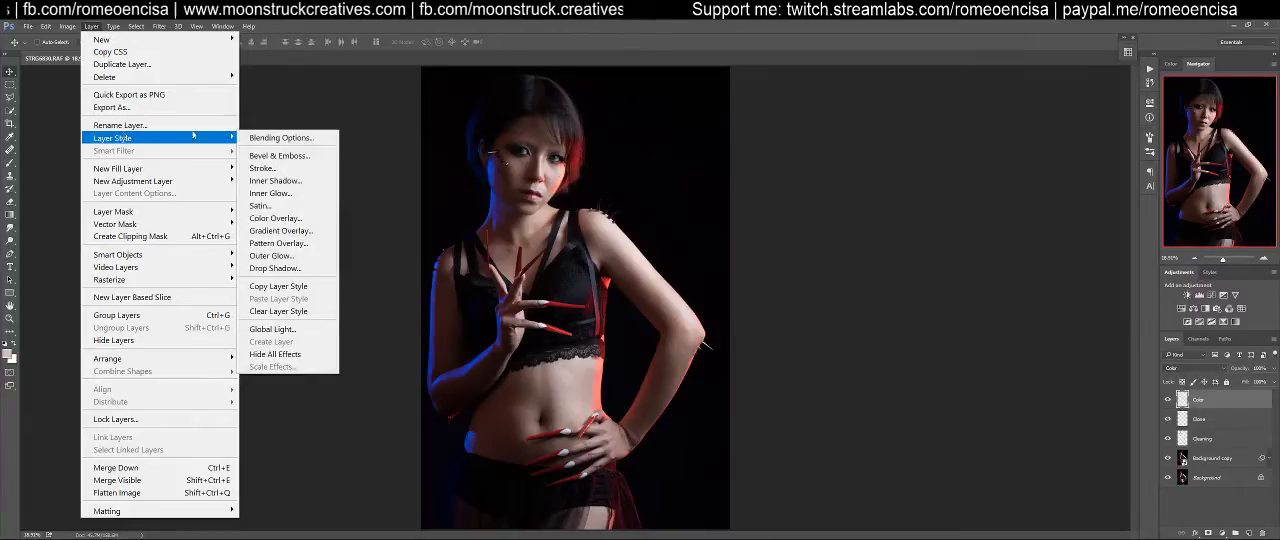
{"action": "left_click", "coordinate": [701, 40]}
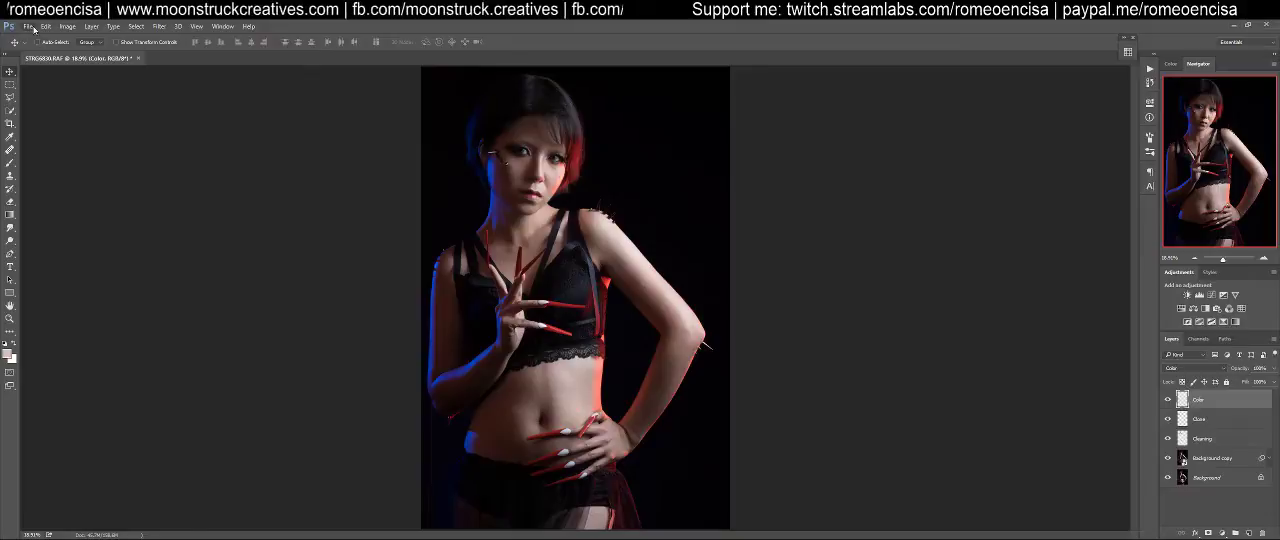
{"action": "left_click", "coordinate": [33, 28]}
{"action": "mouse_move", "coordinate": [45, 26]}
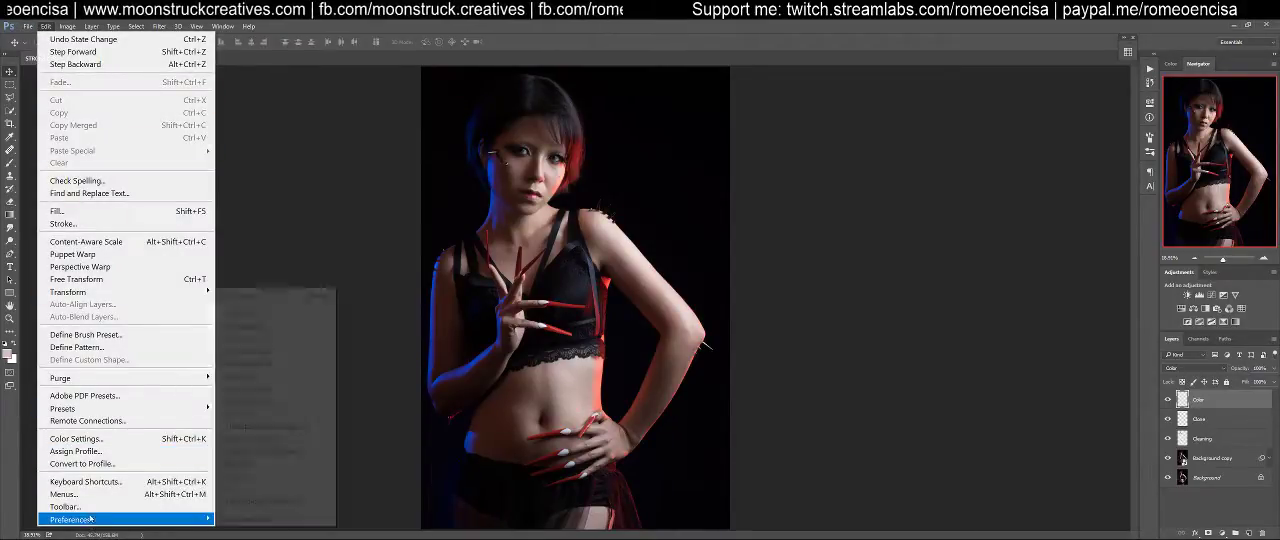
{"action": "left_click", "coordinate": [176, 452]}
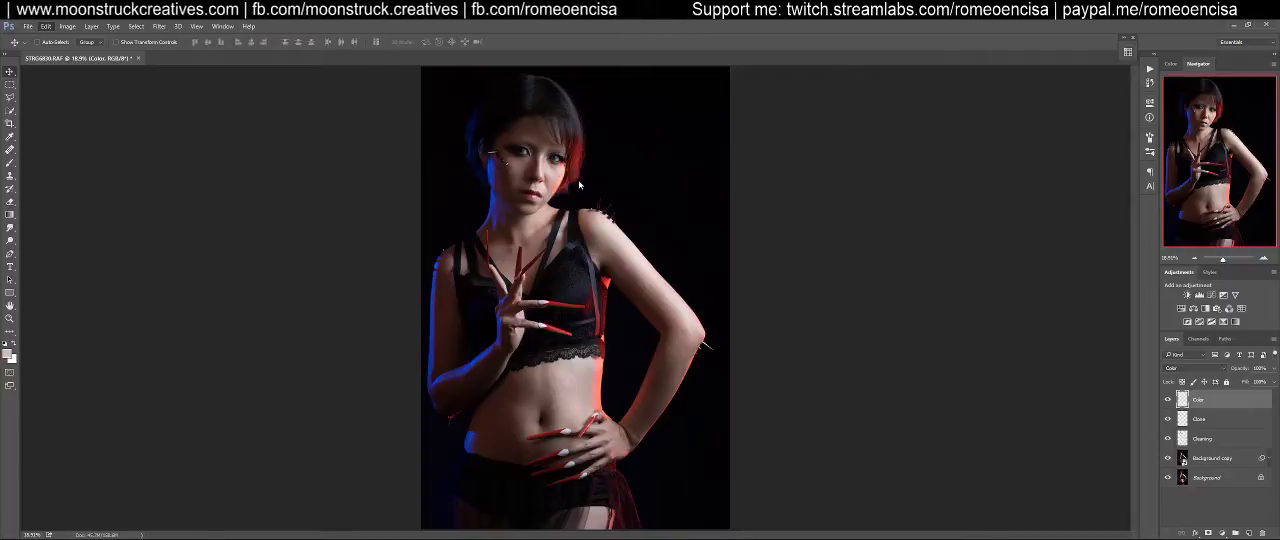
{"action": "key", "text": "ctrl+alt+shift+k"}
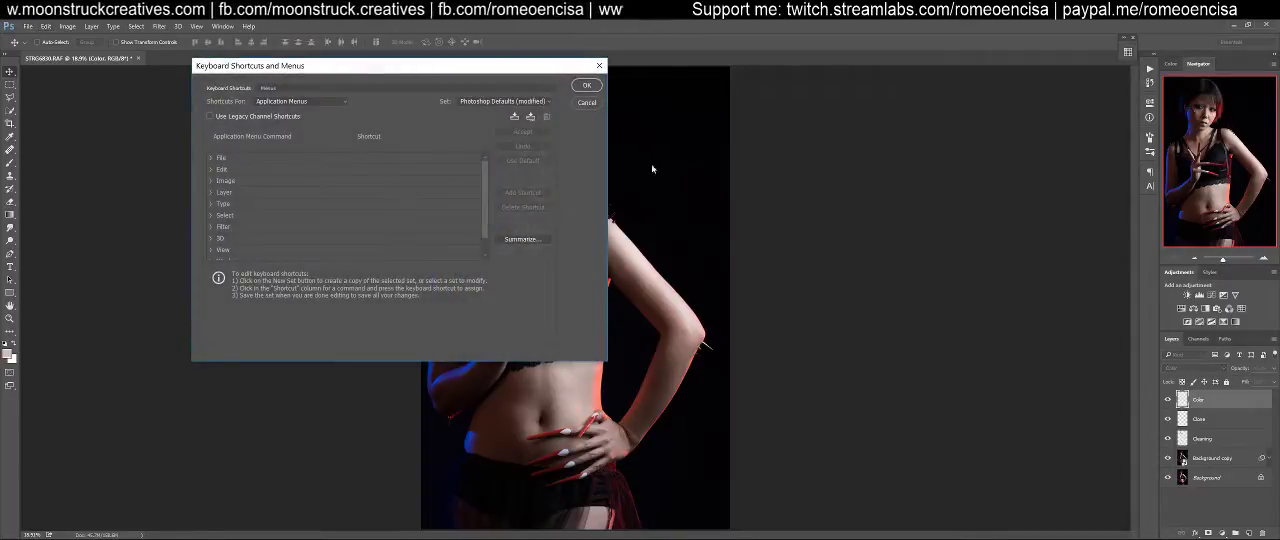
{"action": "left_click", "coordinate": [592, 104]}
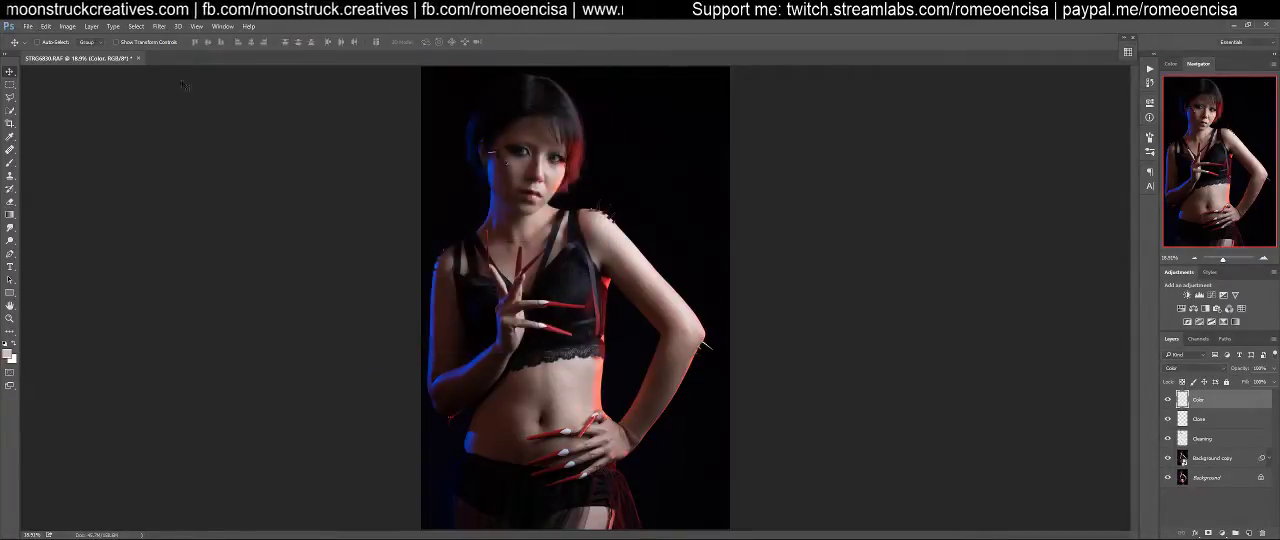
Save the layered document in Large Document Format as STRG6830 01.psb, keeping the layers
{"action": "left_click", "coordinate": [28, 26]}
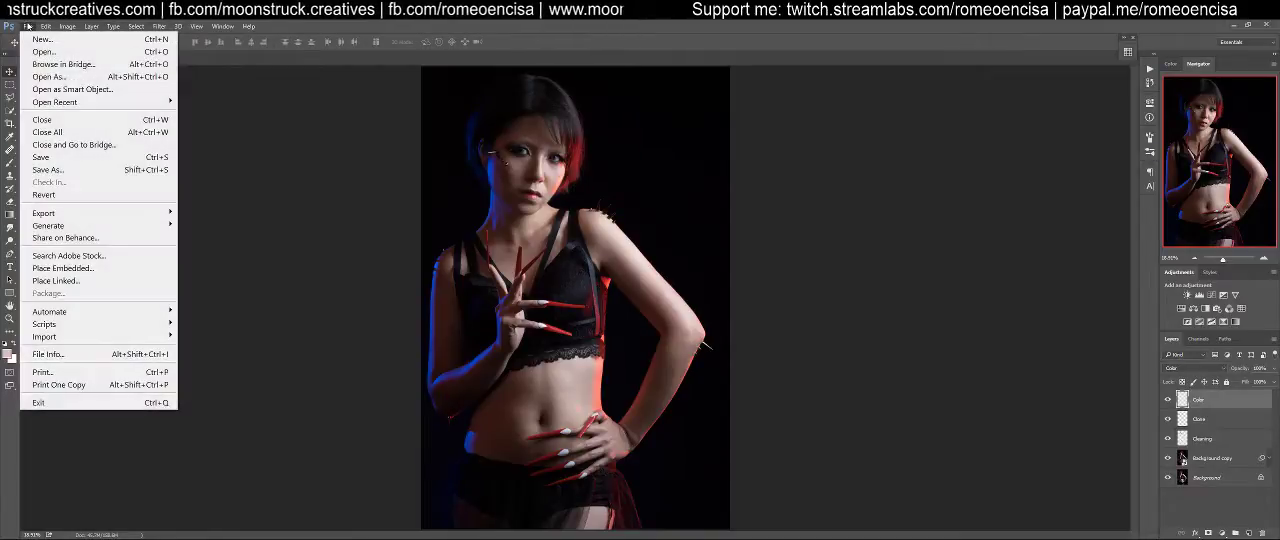
{"action": "left_click", "coordinate": [41, 157]}
{"action": "left_click", "coordinate": [485, 277]}
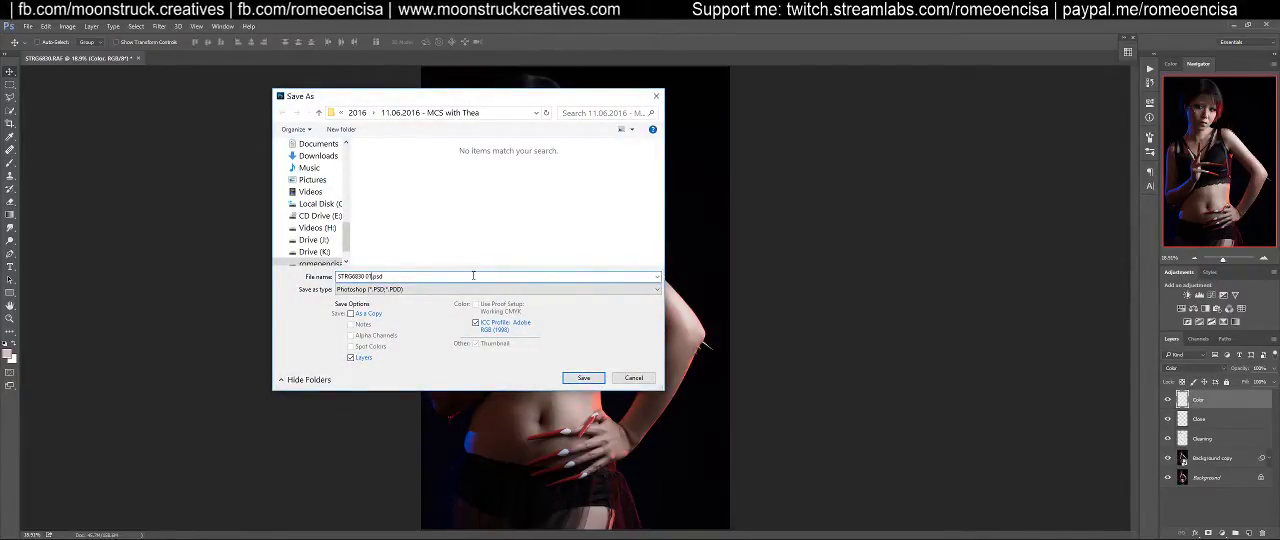
{"action": "left_click", "coordinate": [465, 290]}
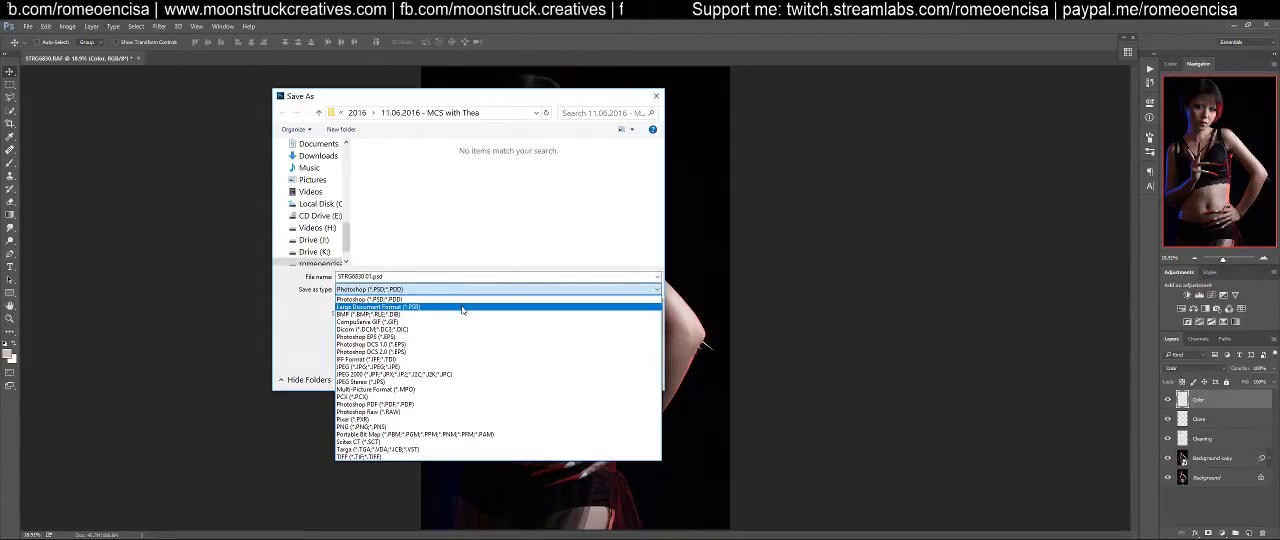
{"action": "left_click", "coordinate": [462, 307]}
{"action": "left_click", "coordinate": [370, 276]}
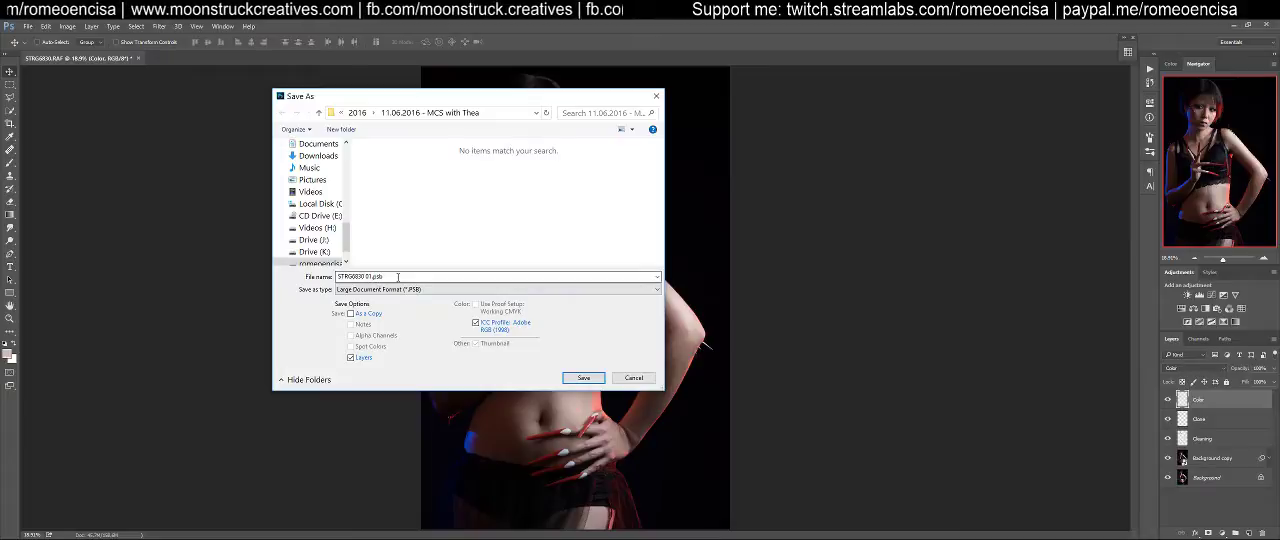
{"action": "left_click", "coordinate": [576, 381]}
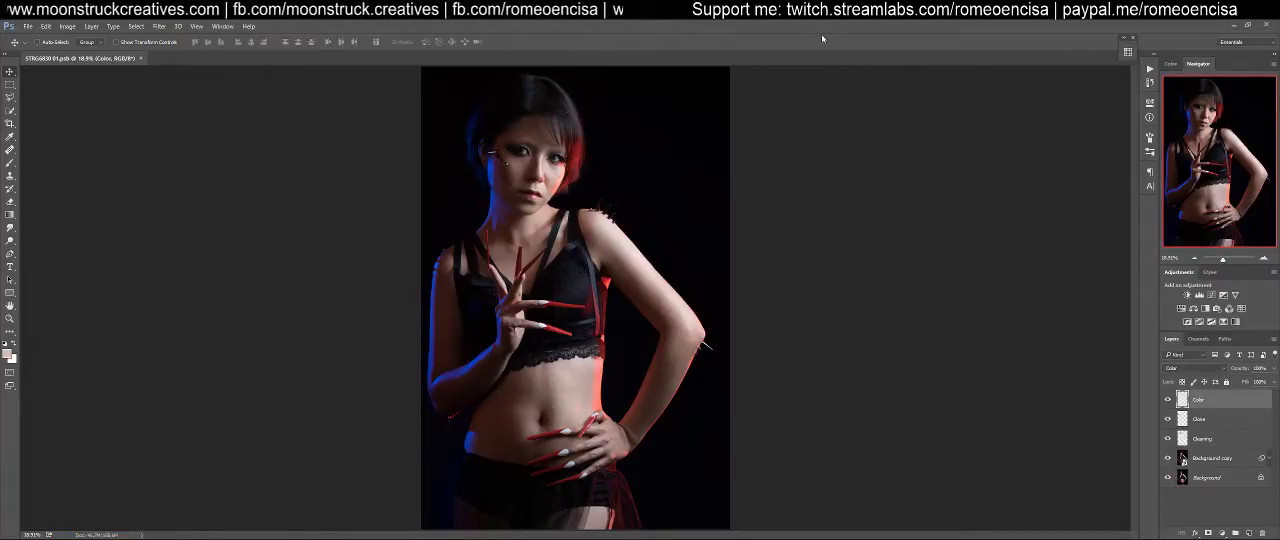
Assign the shortcut Alt+Shift+Ctrl+E to the Layer command Clear Layer Style, accepting its removal from the command that already uses it
{"action": "left_click", "coordinate": [28, 26]}
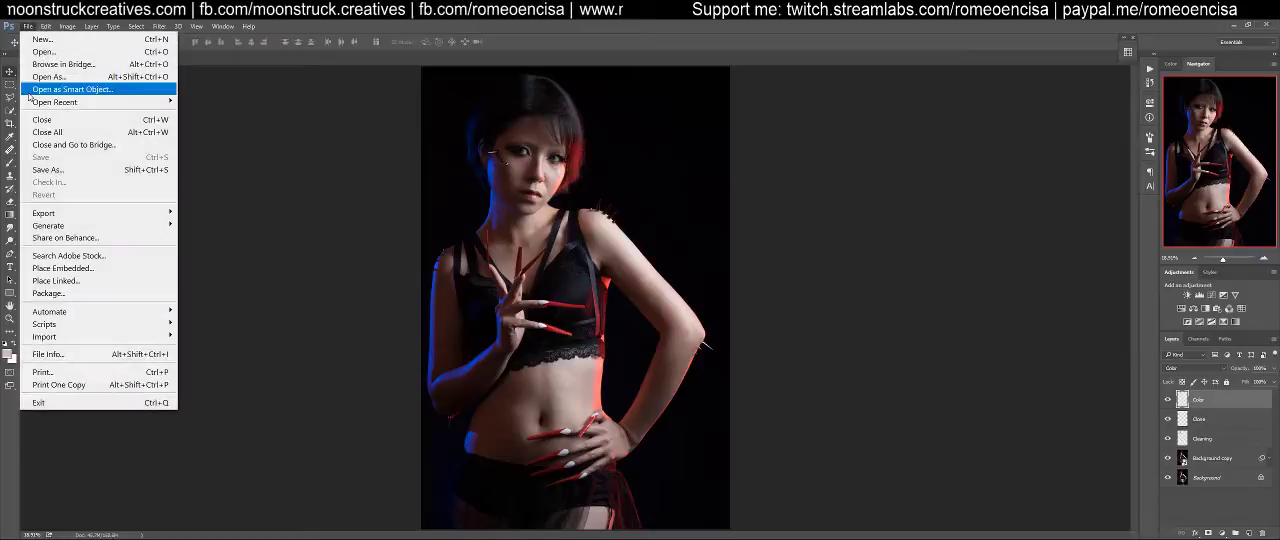
{"action": "mouse_move", "coordinate": [45, 26]}
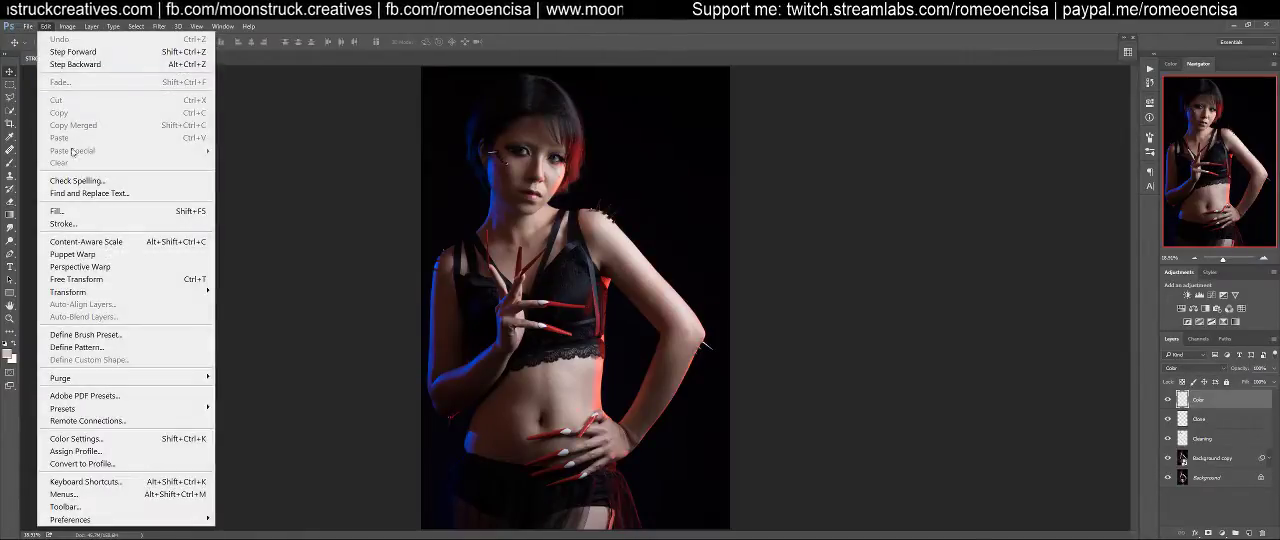
{"action": "left_click", "coordinate": [137, 482]}
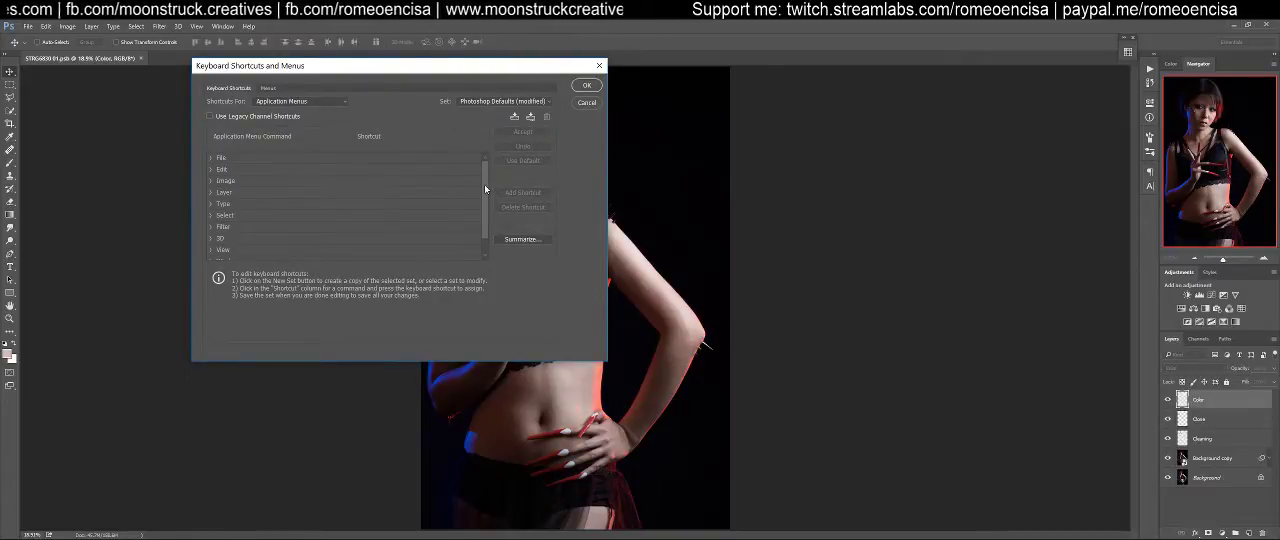
{"action": "left_click", "coordinate": [211, 194]}
{"action": "scroll", "coordinate": [484, 175], "scroll_direction": "down", "scroll_amount": 3}
{"action": "scroll", "coordinate": [480, 180], "scroll_direction": "down", "scroll_amount": 5}
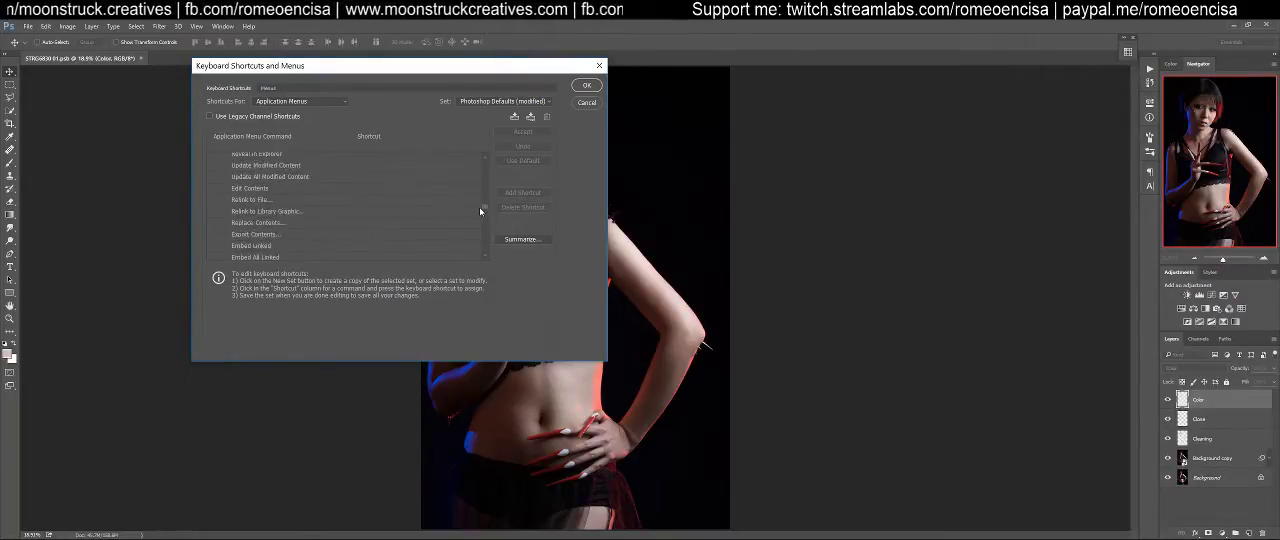
{"action": "scroll", "coordinate": [481, 205], "scroll_direction": "down", "scroll_amount": 6}
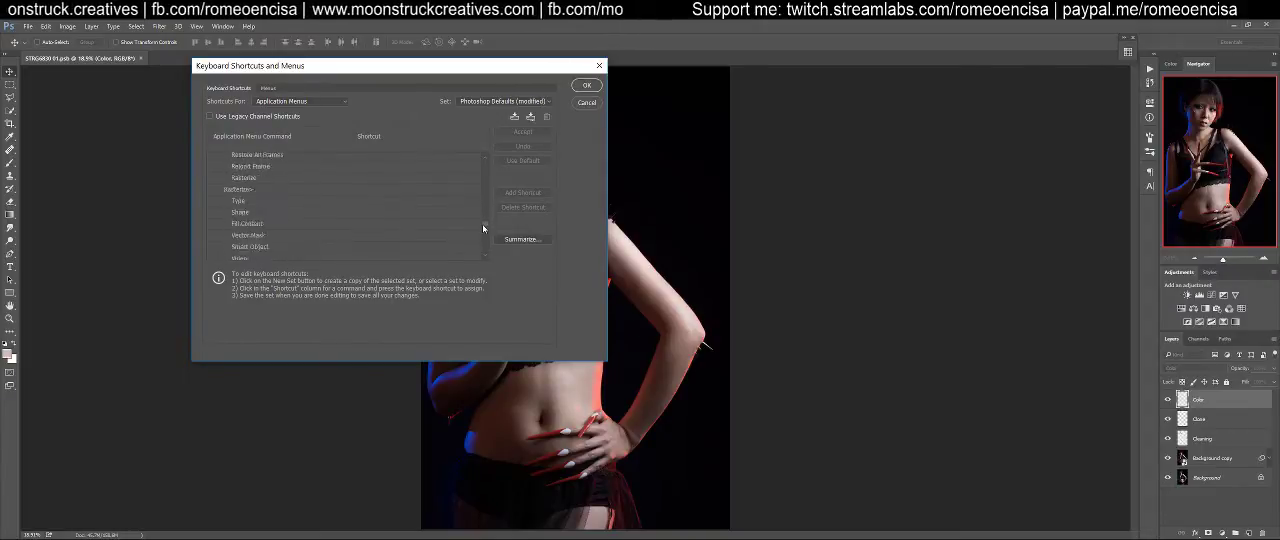
{"action": "scroll", "coordinate": [484, 237], "scroll_direction": "down", "scroll_amount": 6}
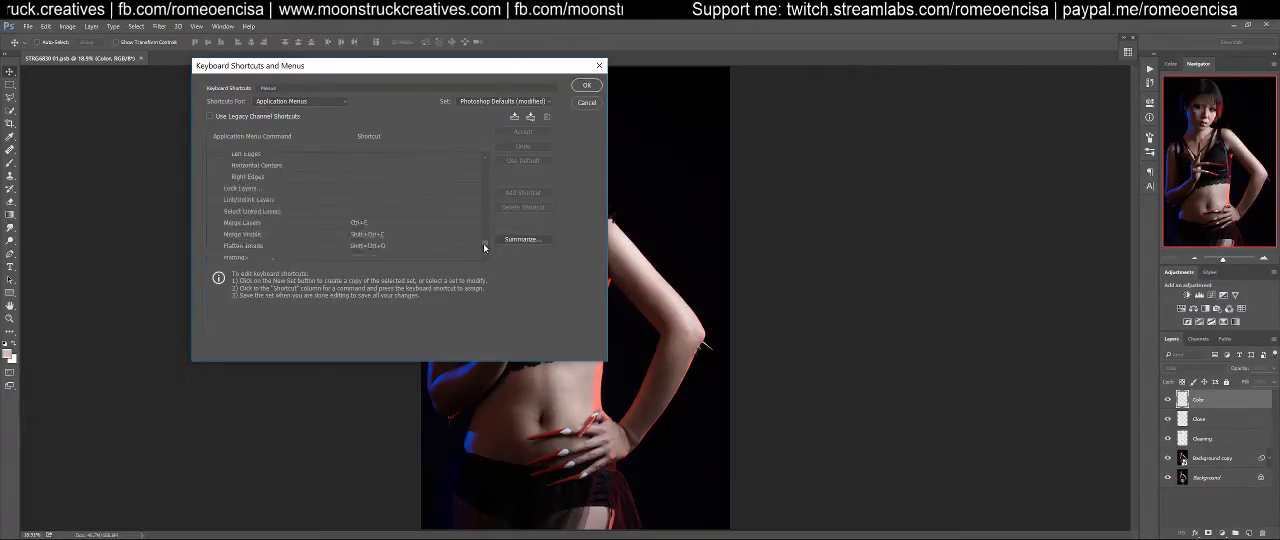
{"action": "left_click_drag", "start_coordinate": [484, 247], "coordinate": [485, 181]}
{"action": "left_click", "coordinate": [363, 193]}
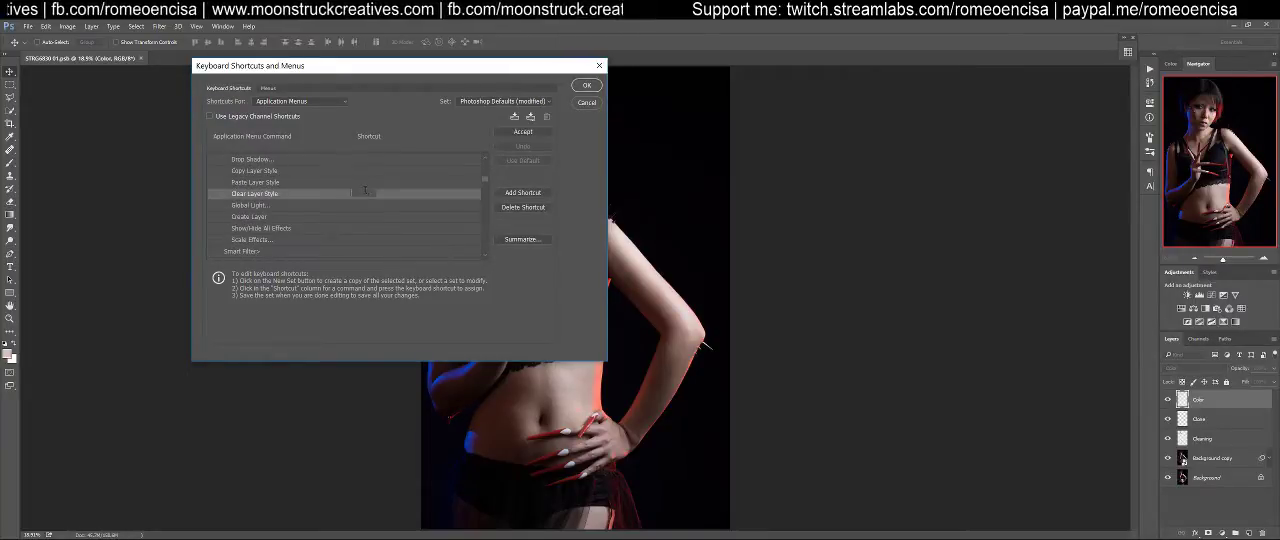
{"action": "key", "text": "ctrl+alt+shift+e"}
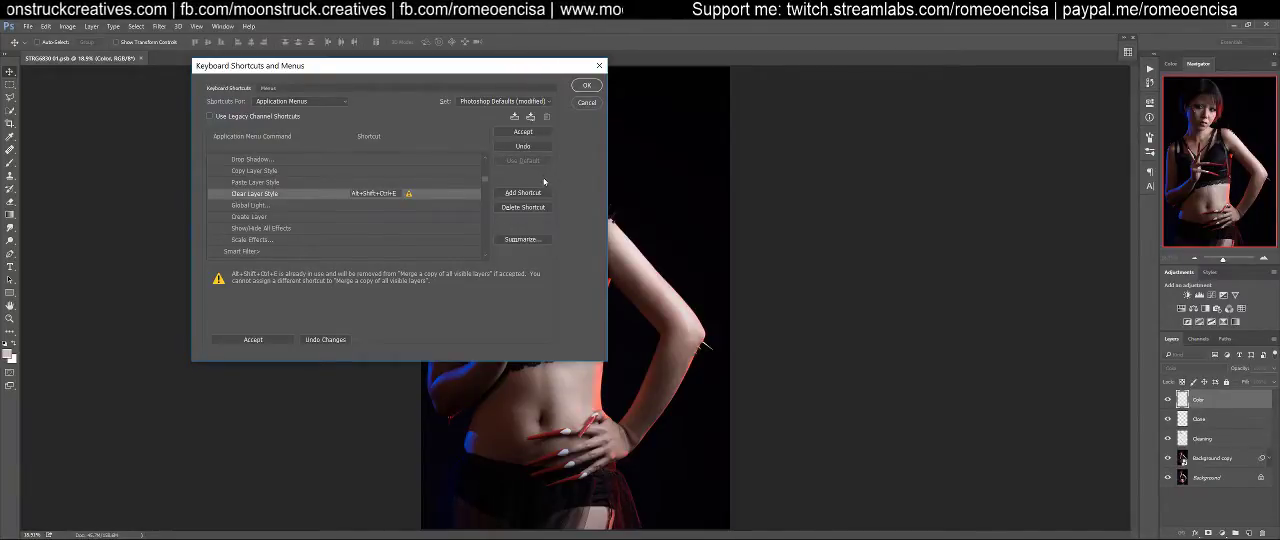
{"action": "key", "text": "Return"}
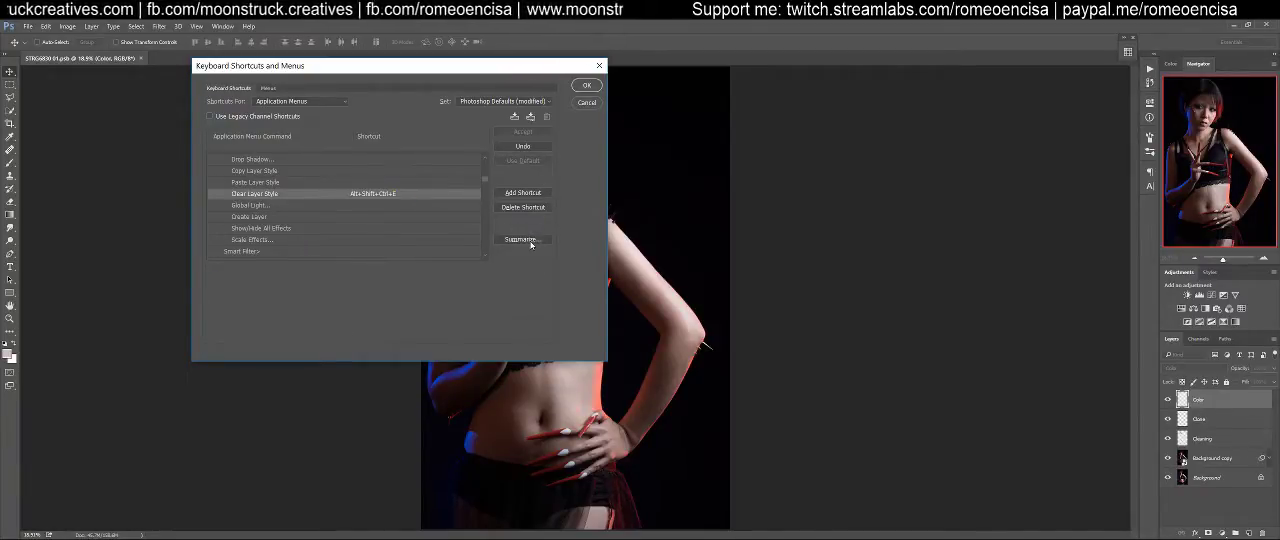
Undo the Clear Layer Style shortcut assignment and look through the Image and Layer commands for the one using Alt+Shift+Ctrl+E
{"action": "left_click", "coordinate": [523, 147]}
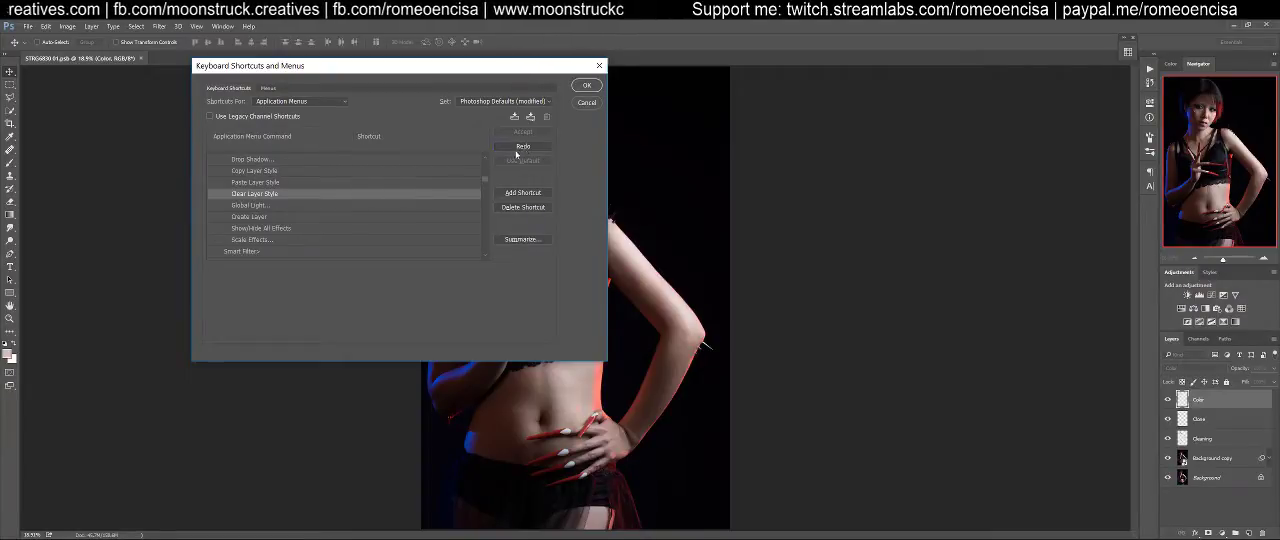
{"action": "left_click_drag", "start_coordinate": [484, 179], "coordinate": [484, 164]}
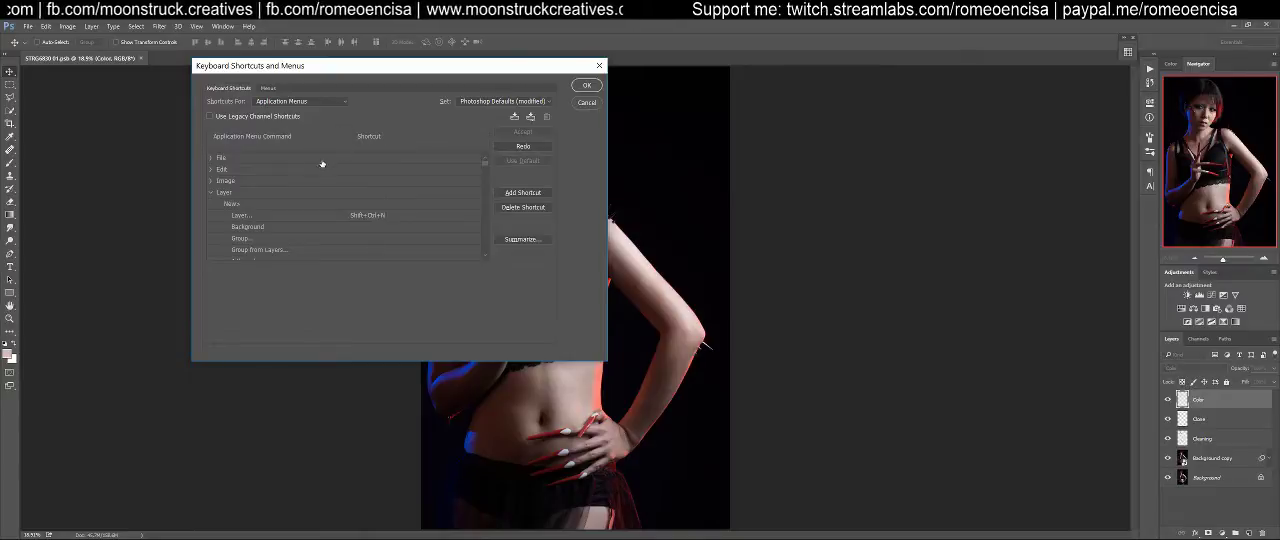
{"action": "scroll", "coordinate": [375, 208], "scroll_direction": "down", "scroll_amount": 2}
{"action": "scroll", "coordinate": [379, 210], "scroll_direction": "up", "scroll_amount": 8}
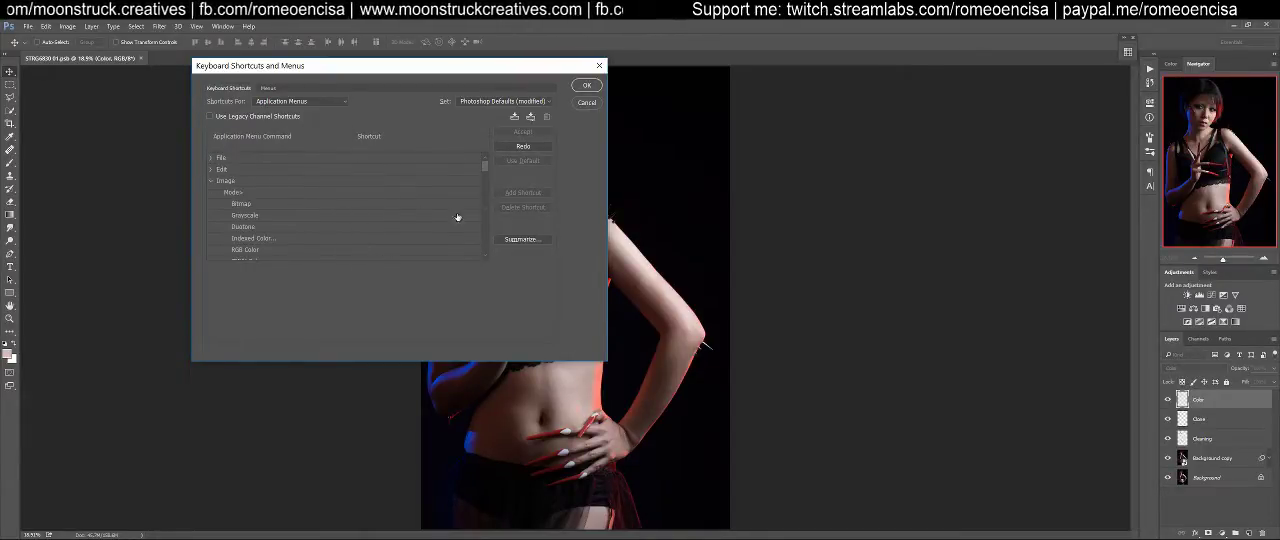
{"action": "left_click_drag", "start_coordinate": [484, 167], "coordinate": [482, 206]}
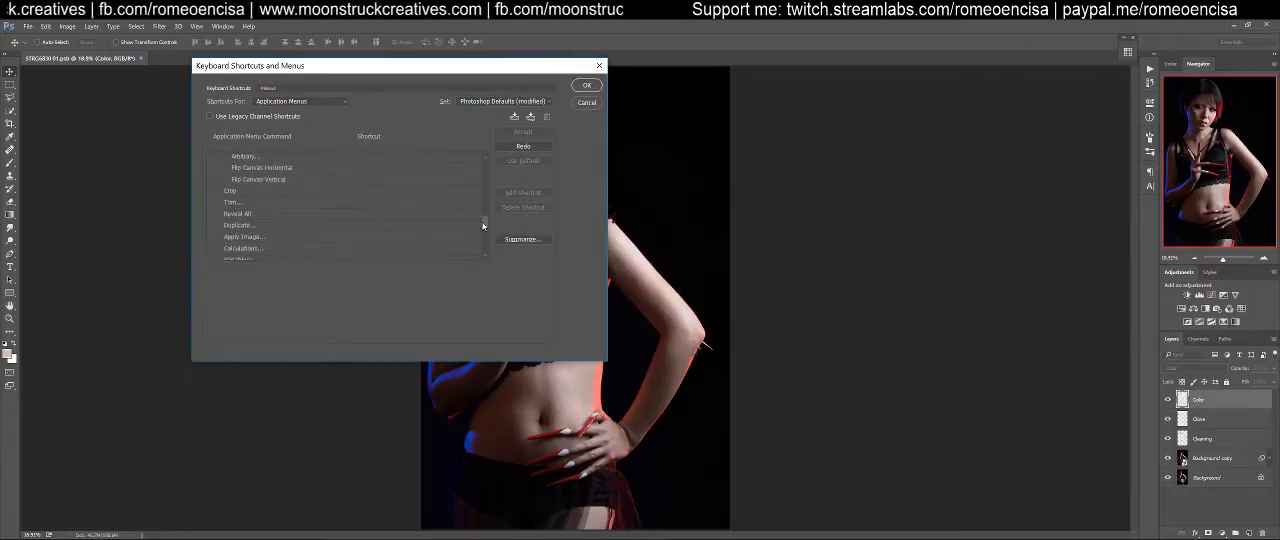
{"action": "left_click_drag", "start_coordinate": [483, 238], "coordinate": [485, 254]}
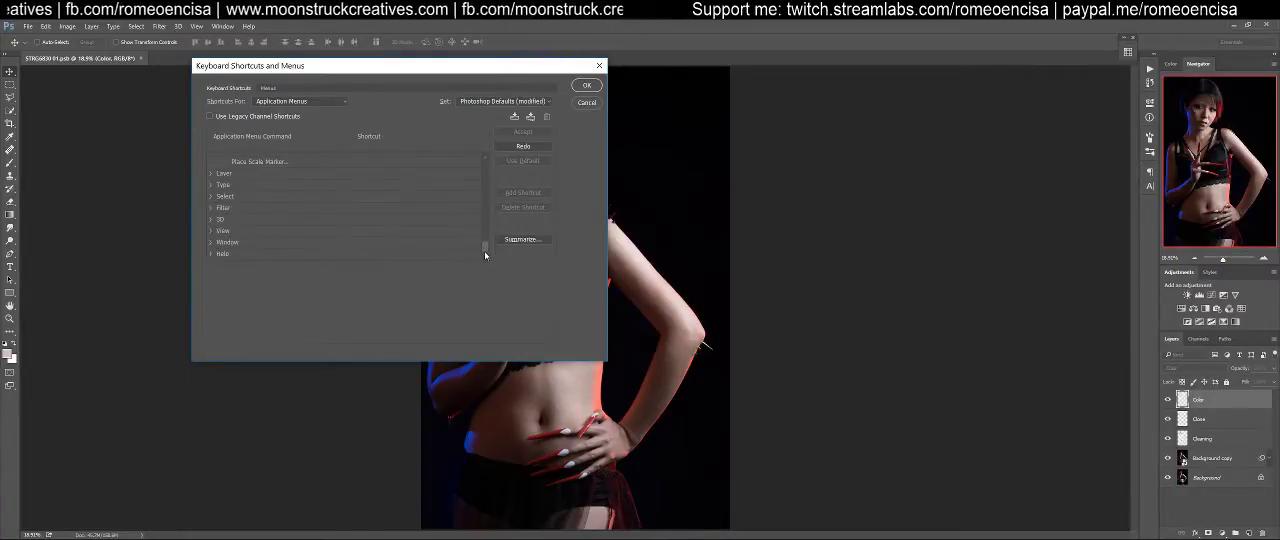
{"action": "left_click", "coordinate": [212, 174]}
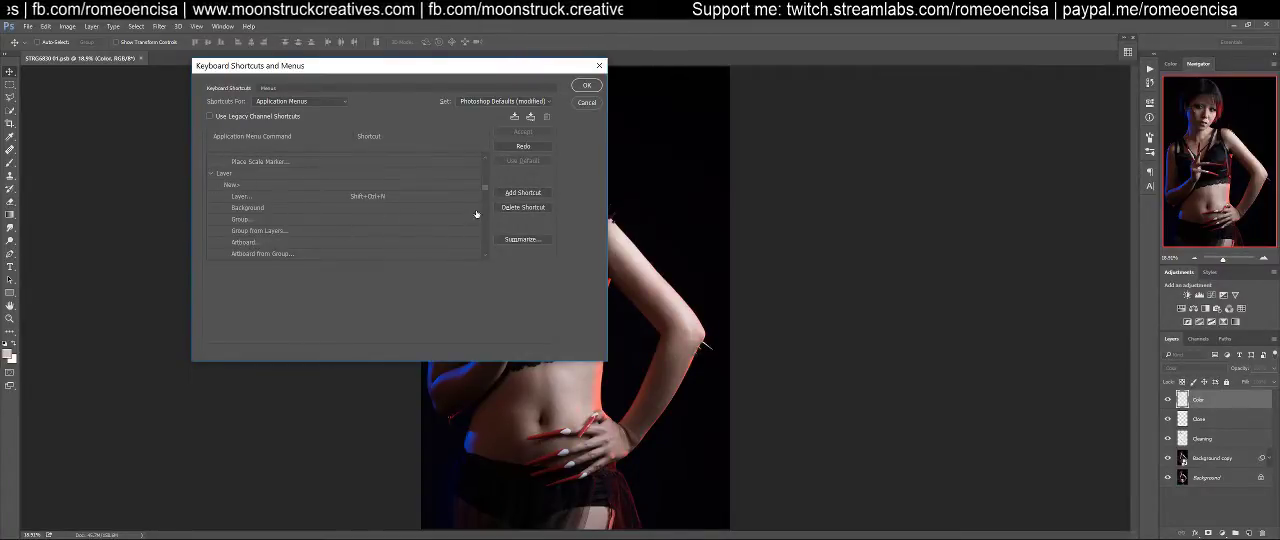
{"action": "left_click_drag", "start_coordinate": [485, 186], "coordinate": [491, 240]}
{"action": "scroll", "coordinate": [490, 236], "scroll_direction": "down", "scroll_amount": 10}
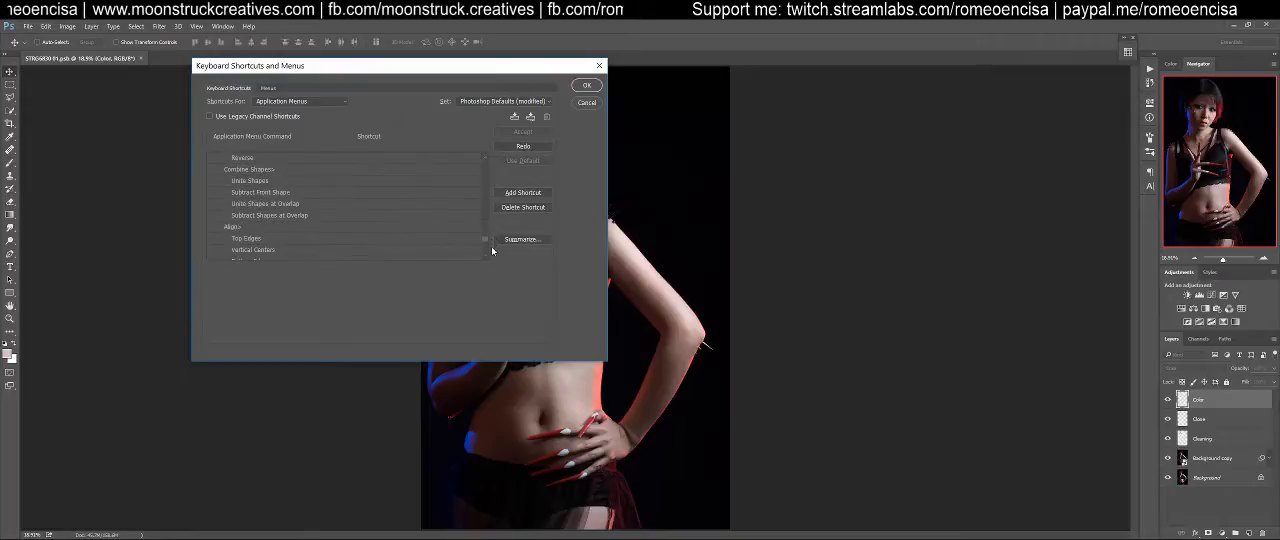
Examine the shortcuts of the Type, Select and Image commands for Alt+Shift+Ctrl+E
{"action": "left_click", "coordinate": [211, 202]}
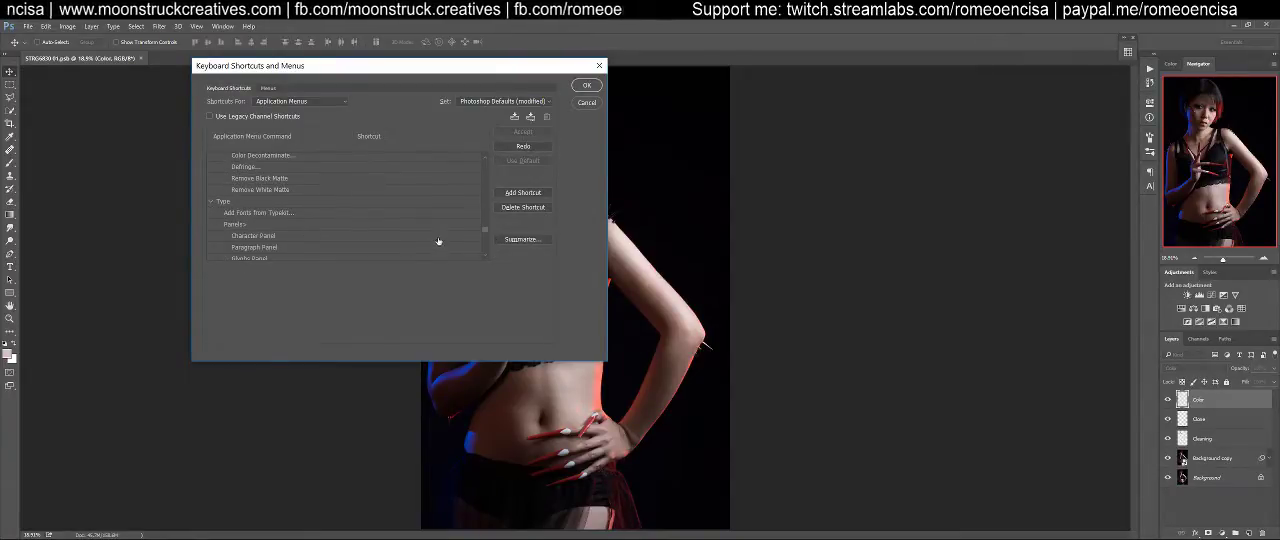
{"action": "left_click_drag", "start_coordinate": [489, 234], "coordinate": [489, 254]}
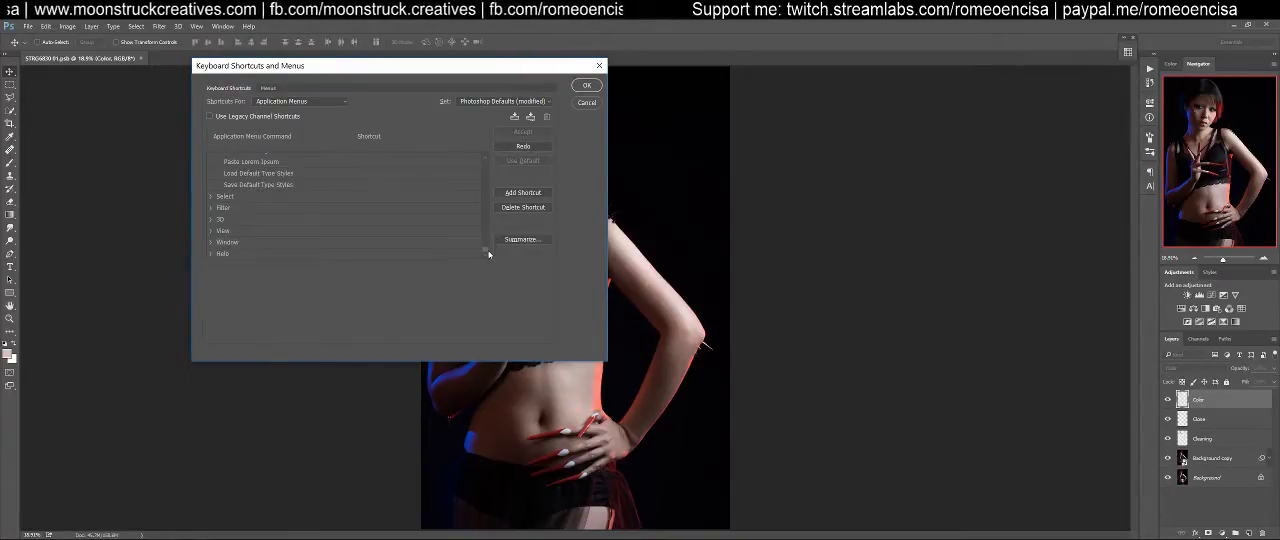
{"action": "left_click", "coordinate": [215, 255]}
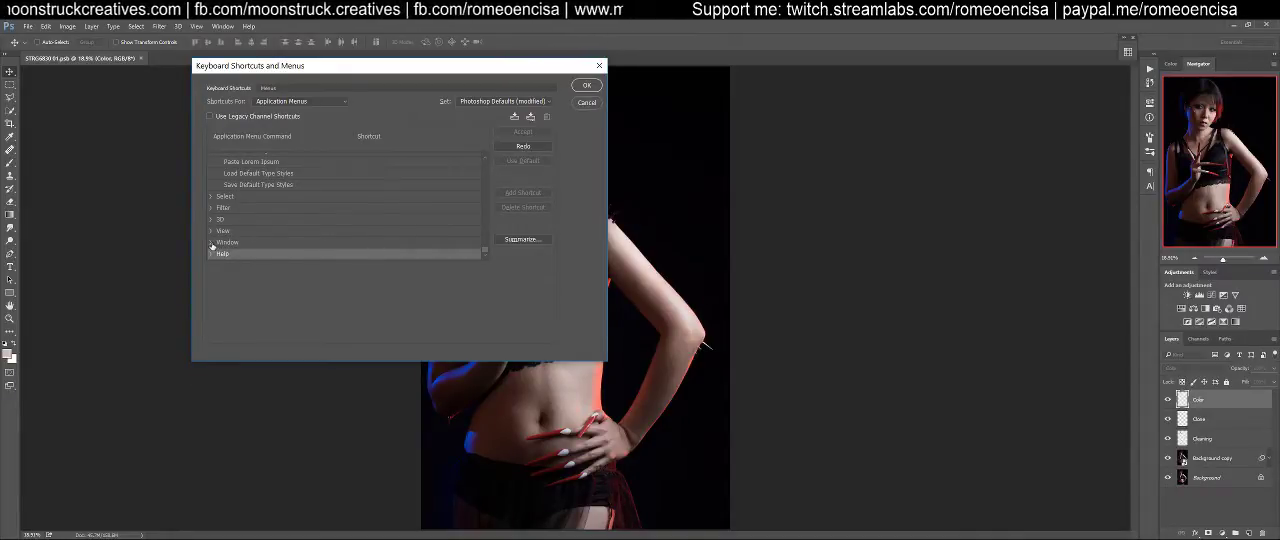
{"action": "left_click", "coordinate": [211, 197]}
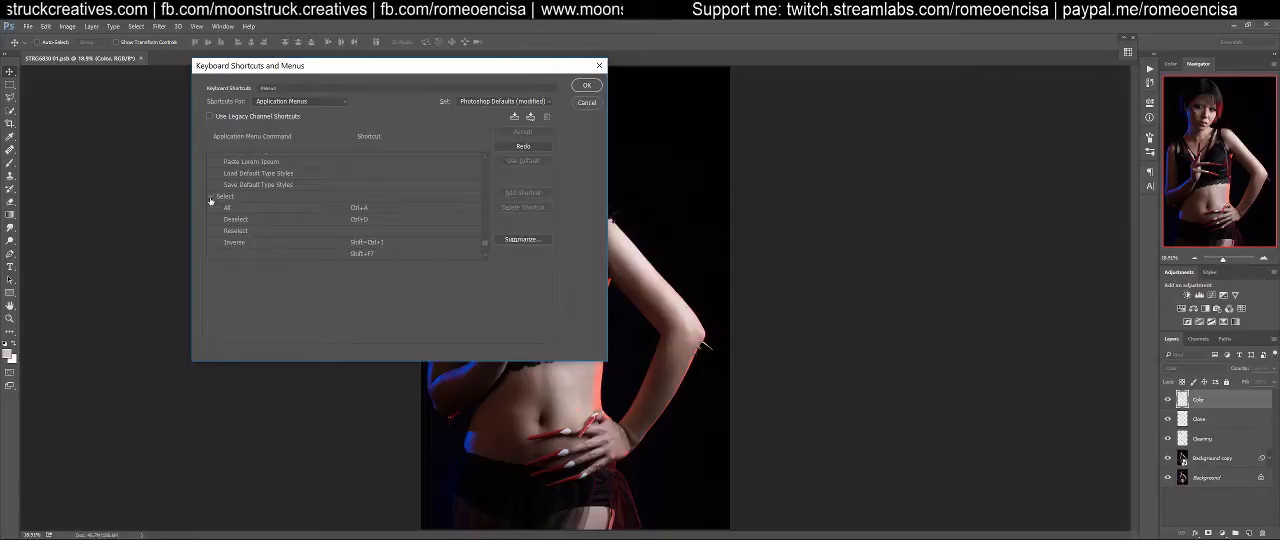
{"action": "scroll", "coordinate": [486, 246], "scroll_direction": "down", "scroll_amount": 3}
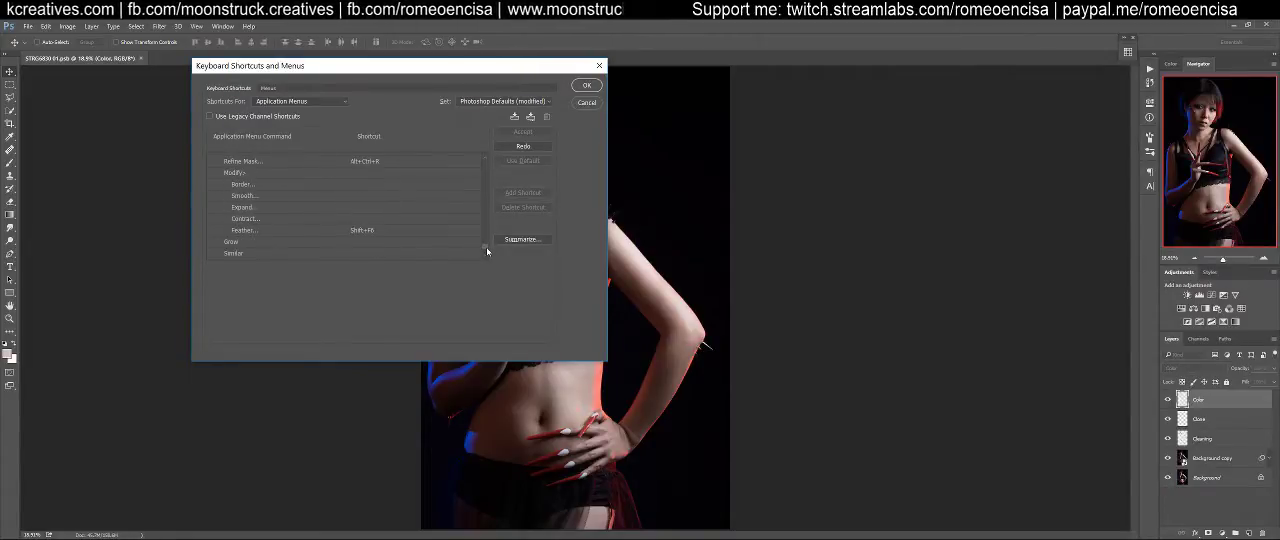
{"action": "left_click_drag", "start_coordinate": [486, 246], "coordinate": [485, 170]}
{"action": "scroll", "coordinate": [483, 215], "scroll_direction": "up", "scroll_amount": 3}
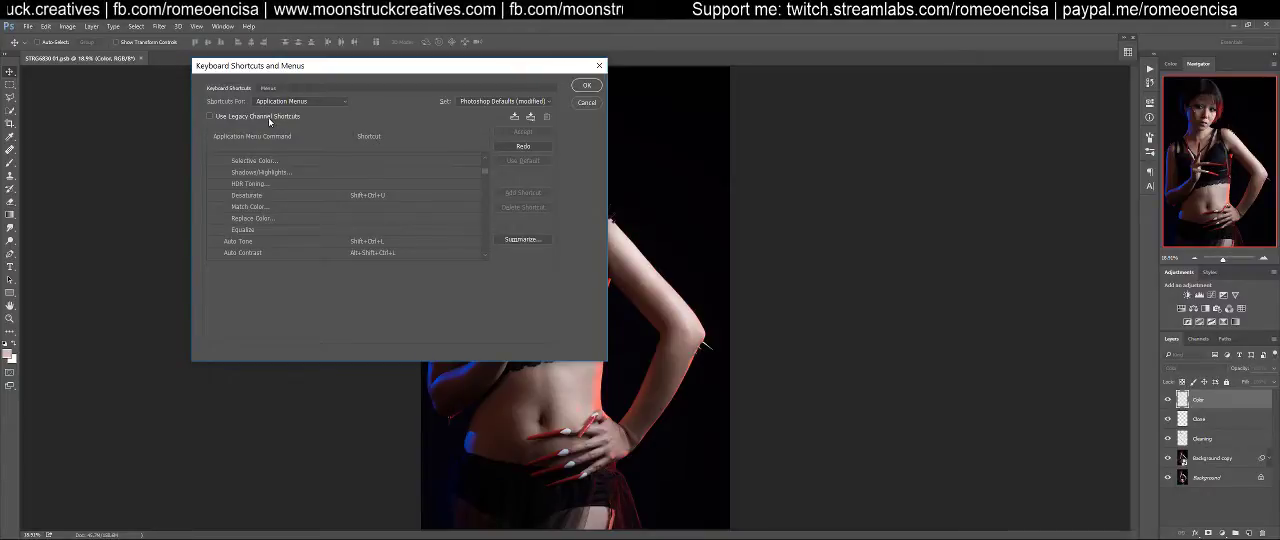
{"action": "scroll", "coordinate": [426, 198], "scroll_direction": "up", "scroll_amount": 12}
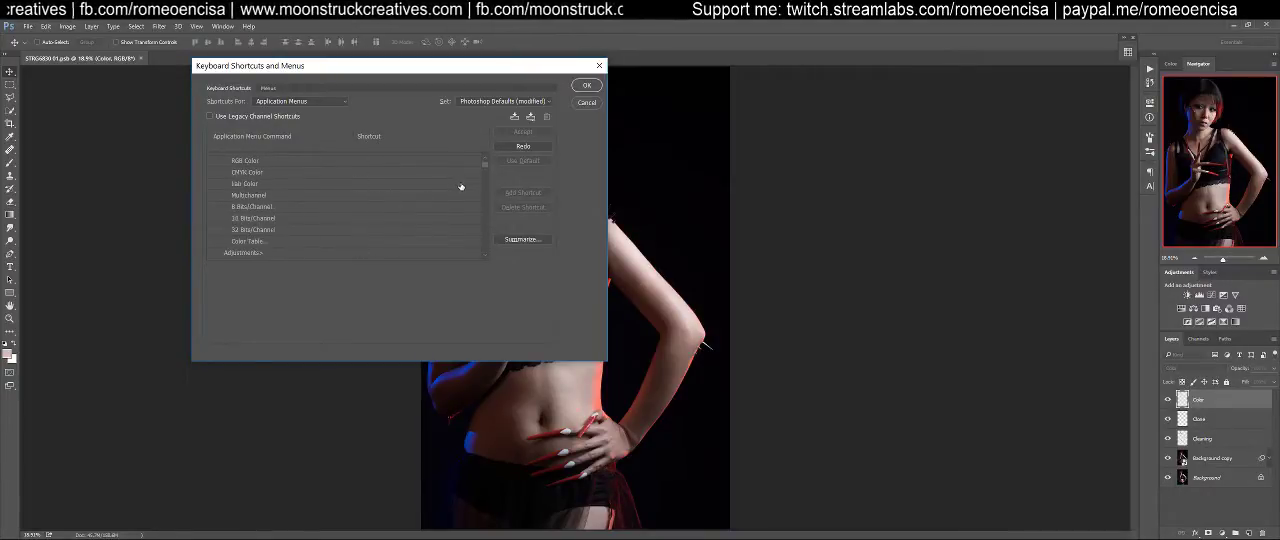
Examine the shortcuts of the Edit commands for the one that merges the visible layers
{"action": "left_click", "coordinate": [211, 169]}
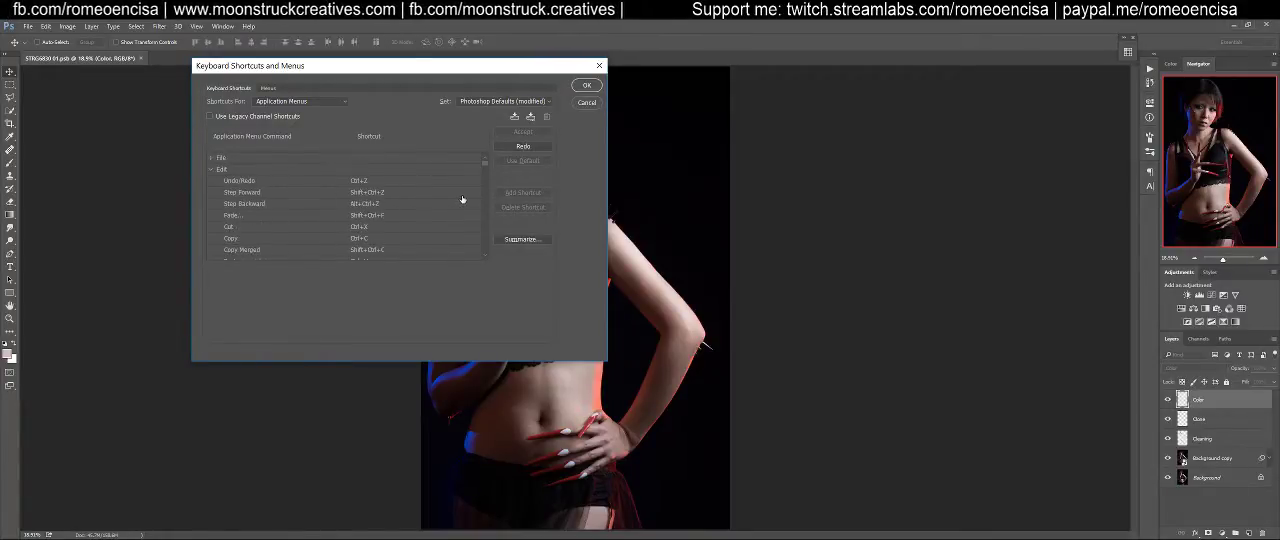
{"action": "scroll", "coordinate": [462, 201], "scroll_direction": "down", "scroll_amount": 5}
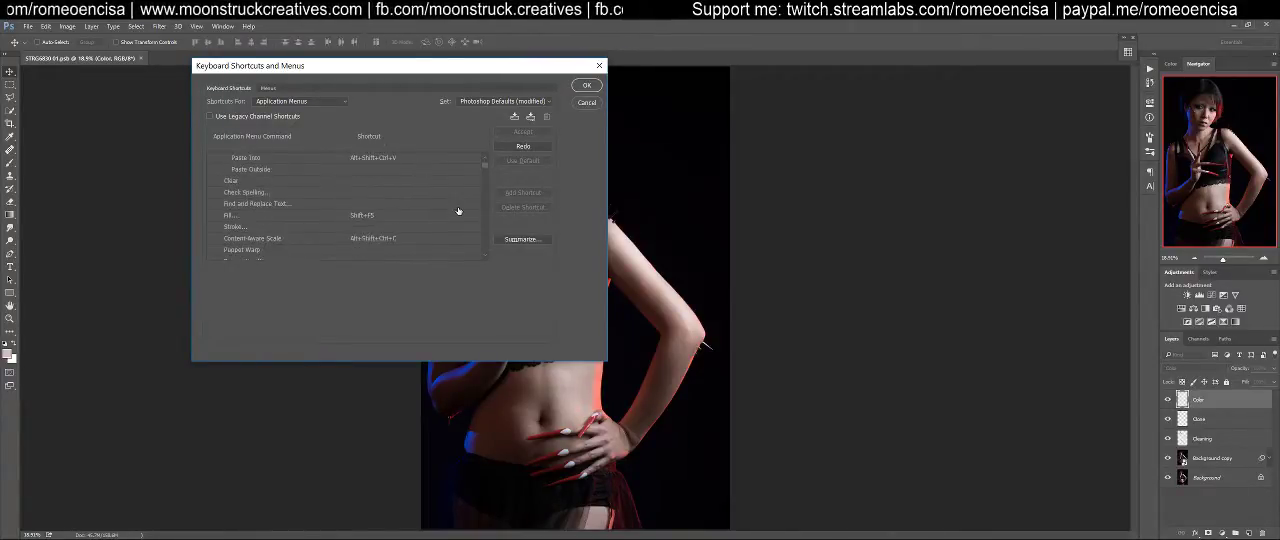
{"action": "scroll", "coordinate": [459, 212], "scroll_direction": "down", "scroll_amount": 8}
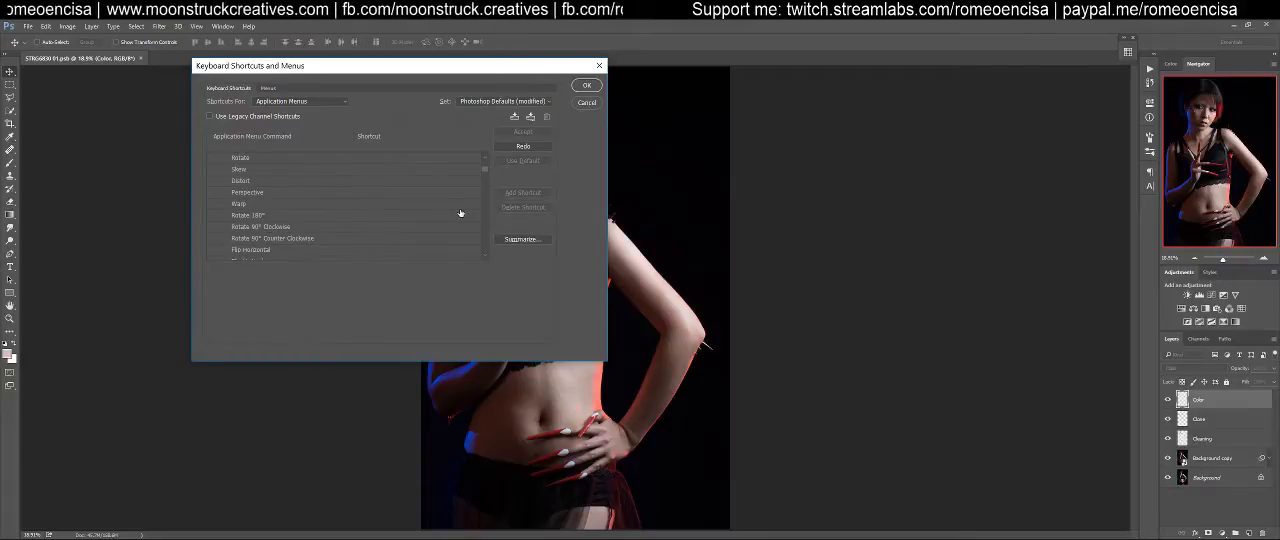
{"action": "scroll", "coordinate": [484, 175], "scroll_direction": "down", "scroll_amount": 3}
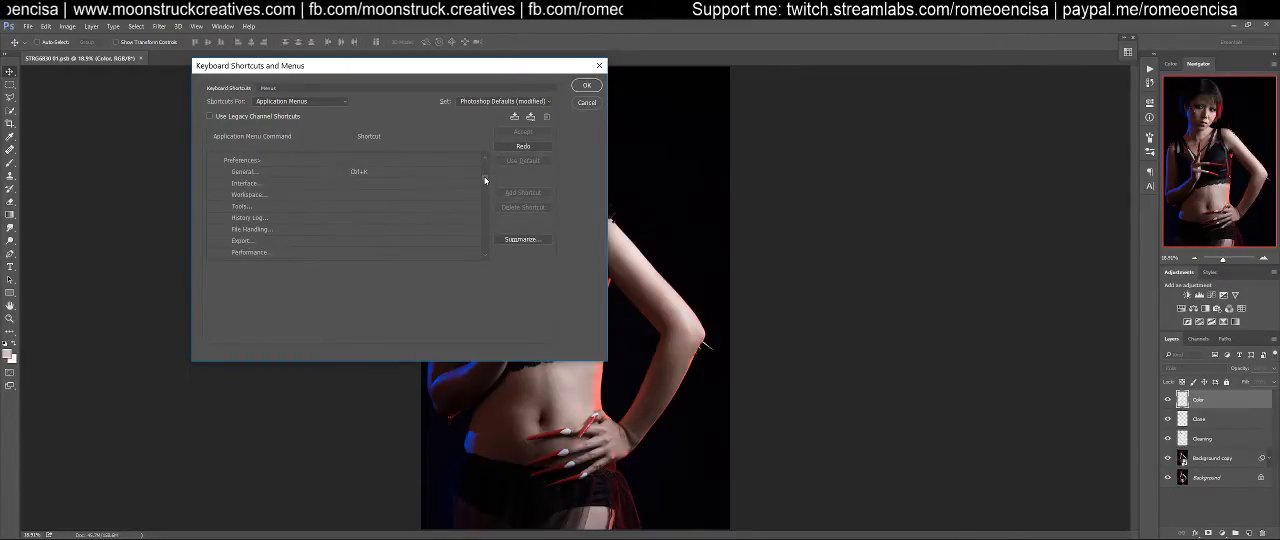
{"action": "left_click", "coordinate": [484, 157]}
{"action": "left_click", "coordinate": [484, 157]}
{"action": "left_click", "coordinate": [484, 157]}
{"action": "left_click", "coordinate": [484, 157]}
{"action": "left_click", "coordinate": [484, 157]}
{"action": "left_click", "coordinate": [484, 157]}
{"action": "left_click", "coordinate": [484, 157]}
{"action": "scroll", "coordinate": [487, 240], "scroll_direction": "down", "scroll_amount": 10}
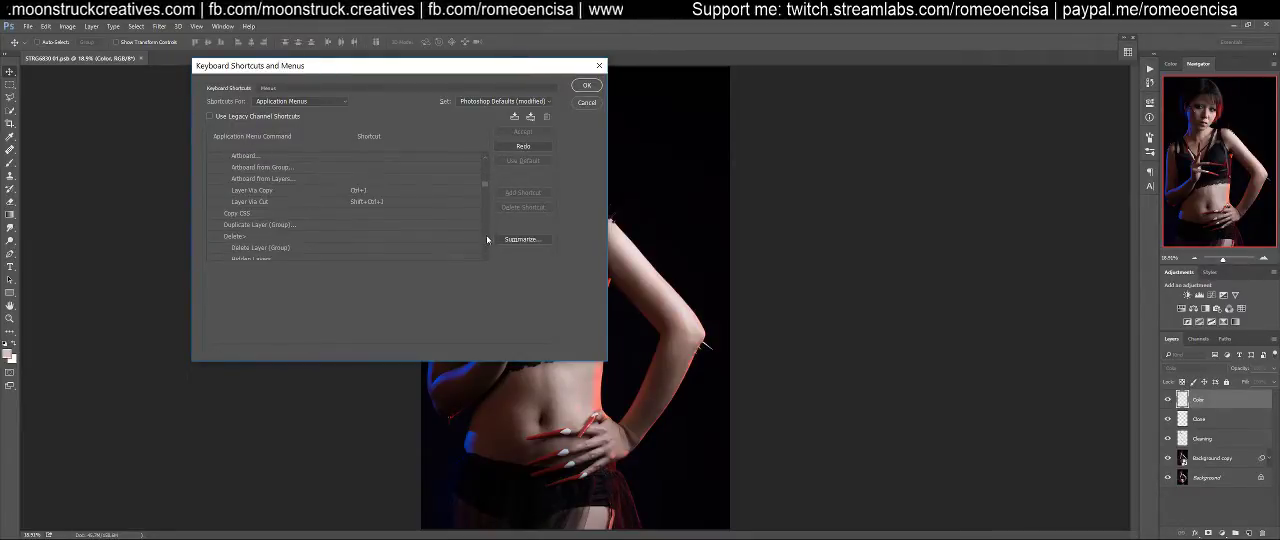
{"action": "scroll", "coordinate": [485, 205], "scroll_direction": "up", "scroll_amount": 10}
{"action": "left_click_drag", "start_coordinate": [485, 180], "coordinate": [485, 158]}
Examine the File command shortcuts, then recheck the Edit list for Alt+Shift+Ctrl+E
{"action": "left_click", "coordinate": [220, 158]}
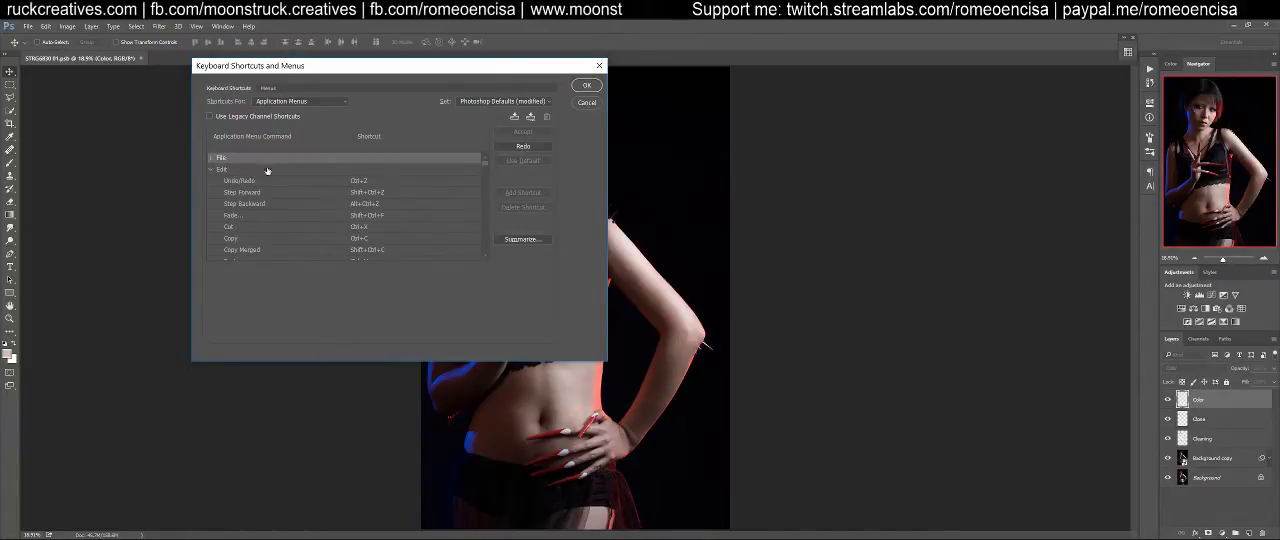
{"action": "left_click", "coordinate": [210, 160]}
{"action": "scroll", "coordinate": [415, 230], "scroll_direction": "down", "scroll_amount": 5}
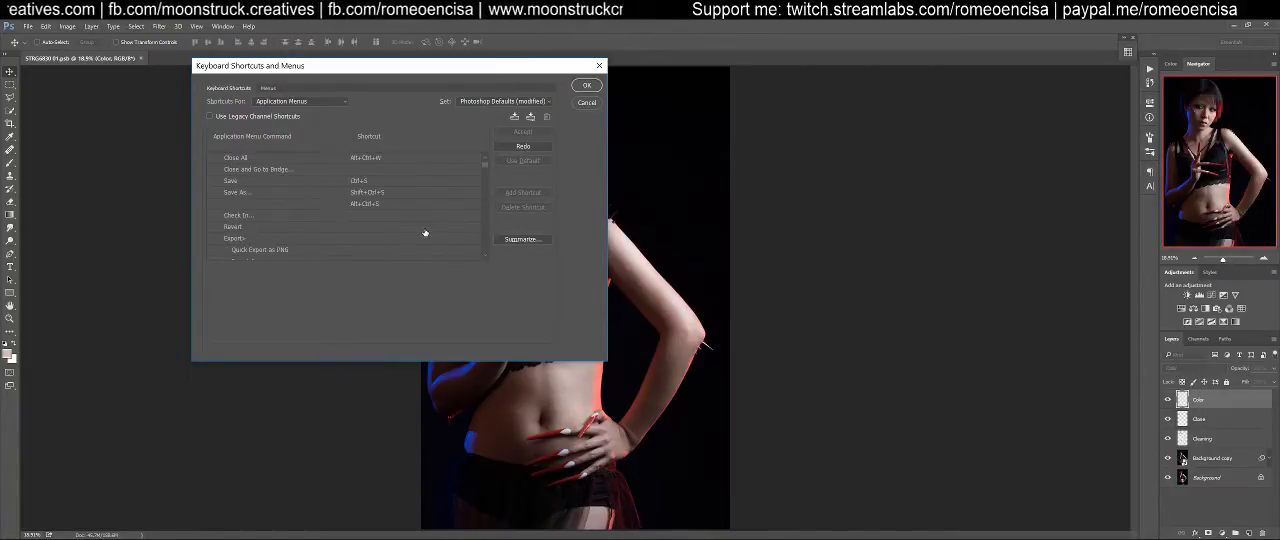
{"action": "scroll", "coordinate": [435, 235], "scroll_direction": "down", "scroll_amount": 8}
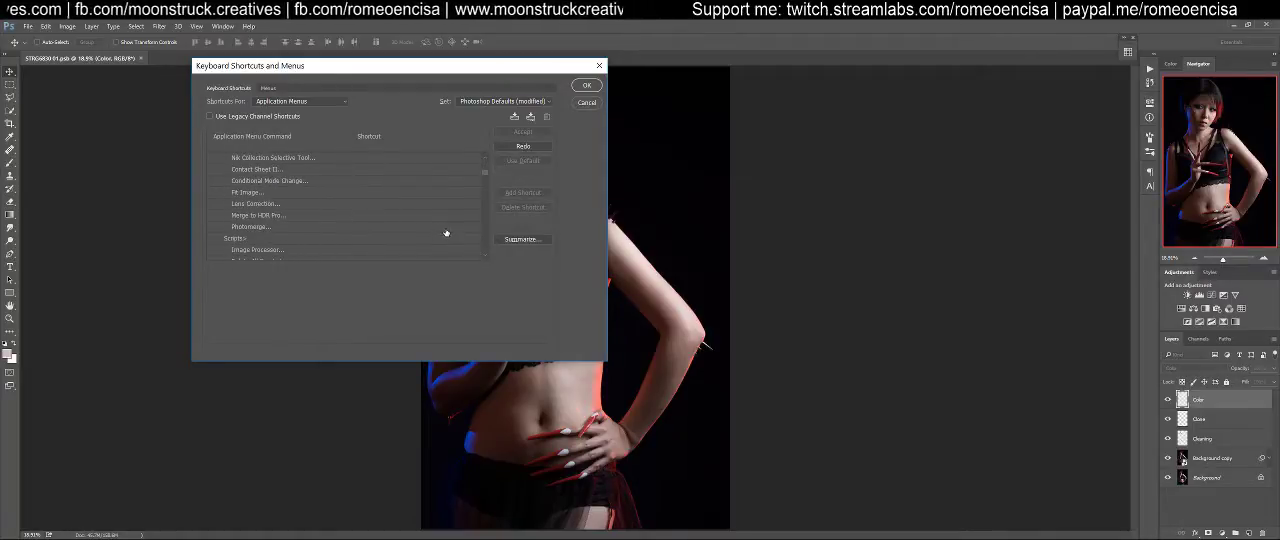
{"action": "scroll", "coordinate": [447, 232], "scroll_direction": "down", "scroll_amount": 4}
{"action": "scroll", "coordinate": [451, 232], "scroll_direction": "down", "scroll_amount": 6}
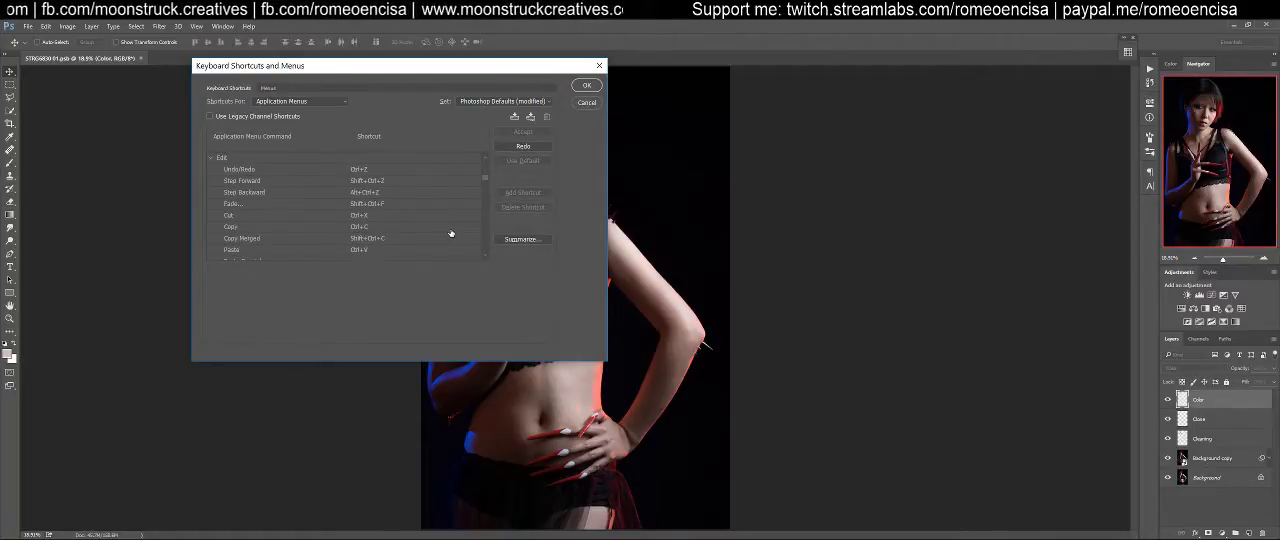
{"action": "scroll", "coordinate": [451, 230], "scroll_direction": "down", "scroll_amount": 8}
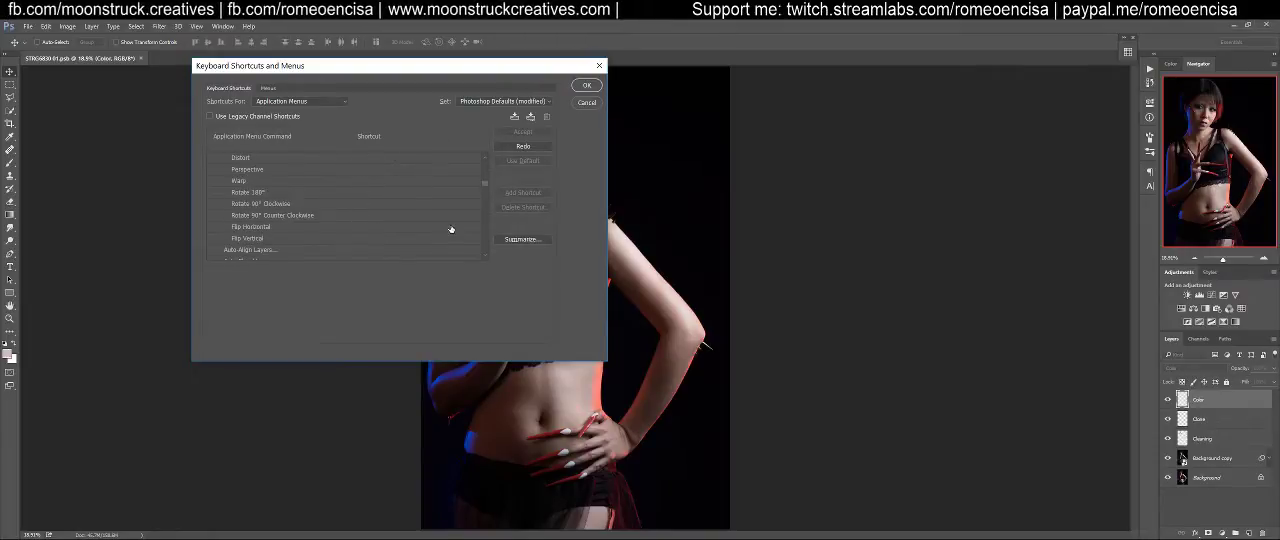
{"action": "scroll", "coordinate": [451, 223], "scroll_direction": "down", "scroll_amount": 3}
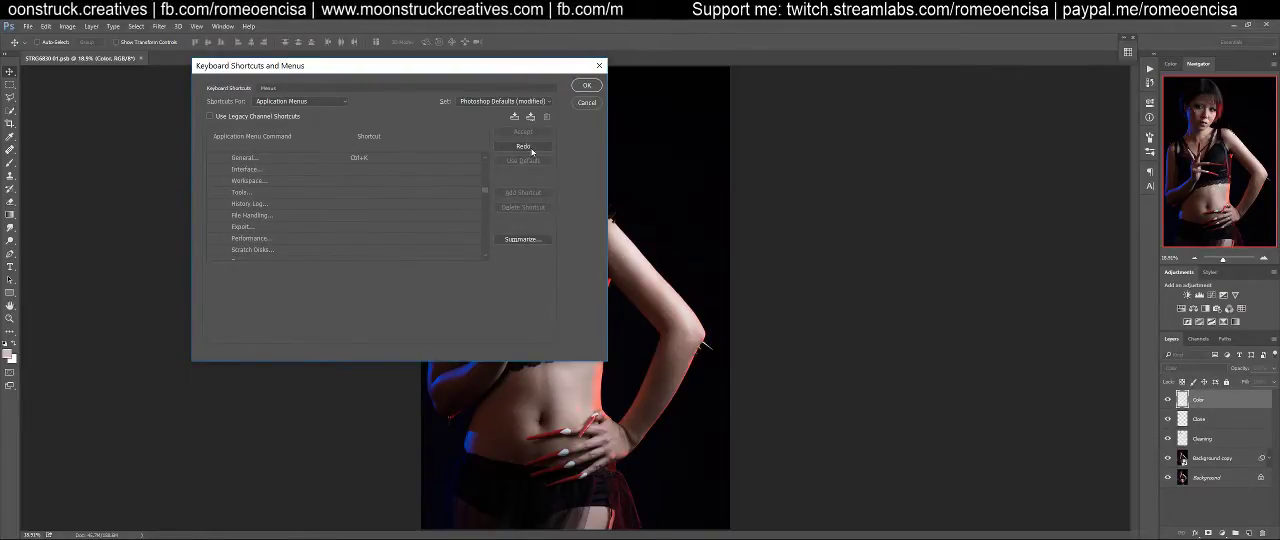
Leave the shortcut settings and stamp all visible layers into a new merged layer above the Color layer
{"action": "left_click", "coordinate": [29, 27]}
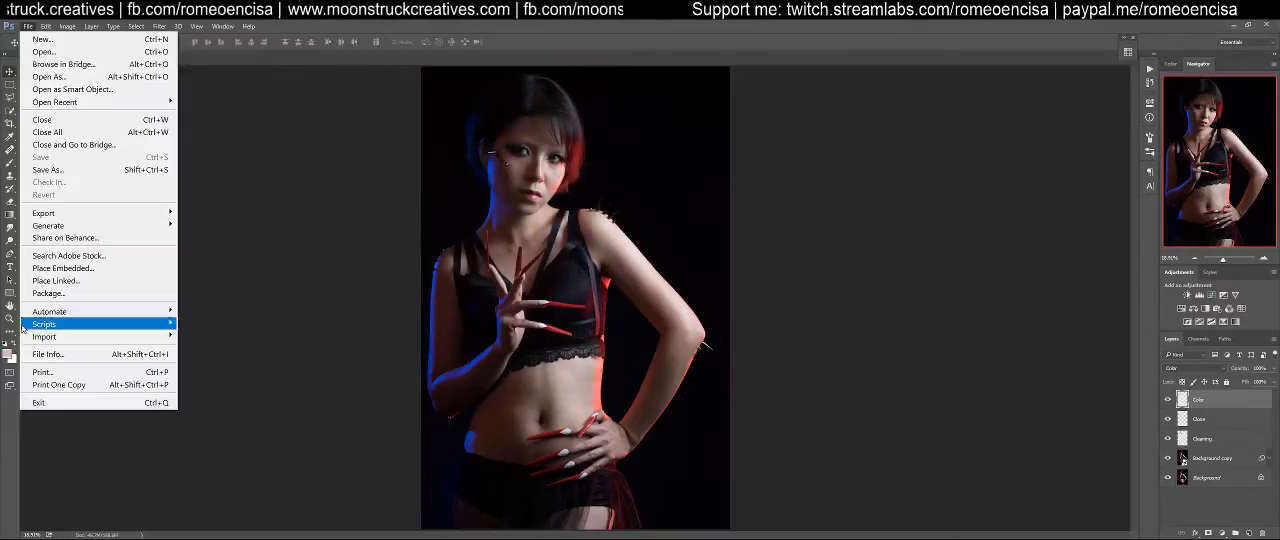
{"action": "left_click", "coordinate": [678, 59]}
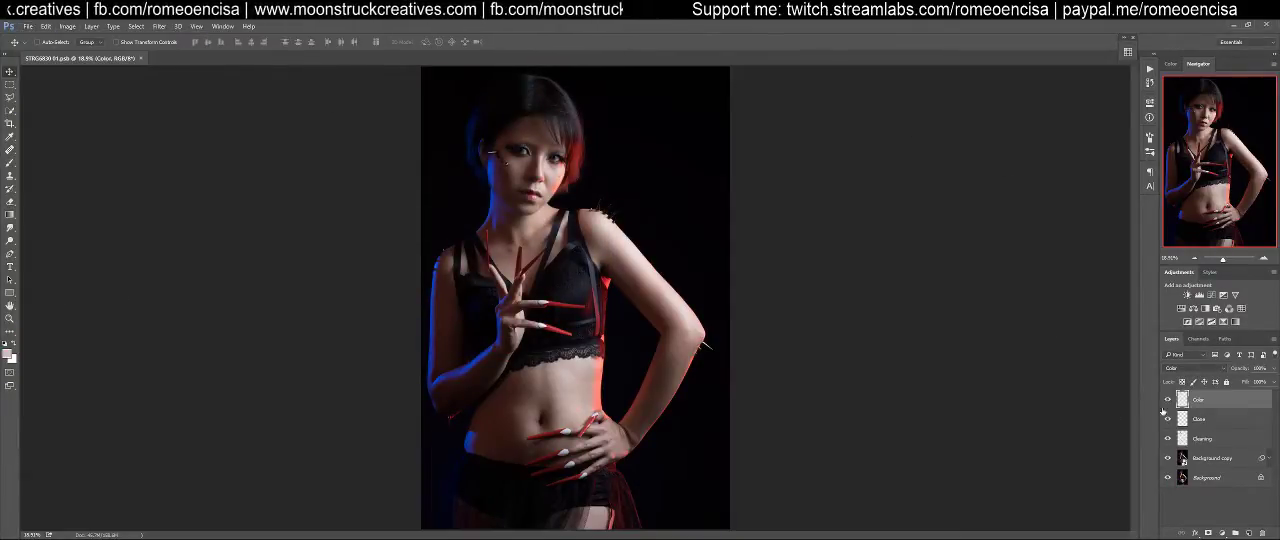
{"action": "key", "text": "ctrl+shift+alt+e"}
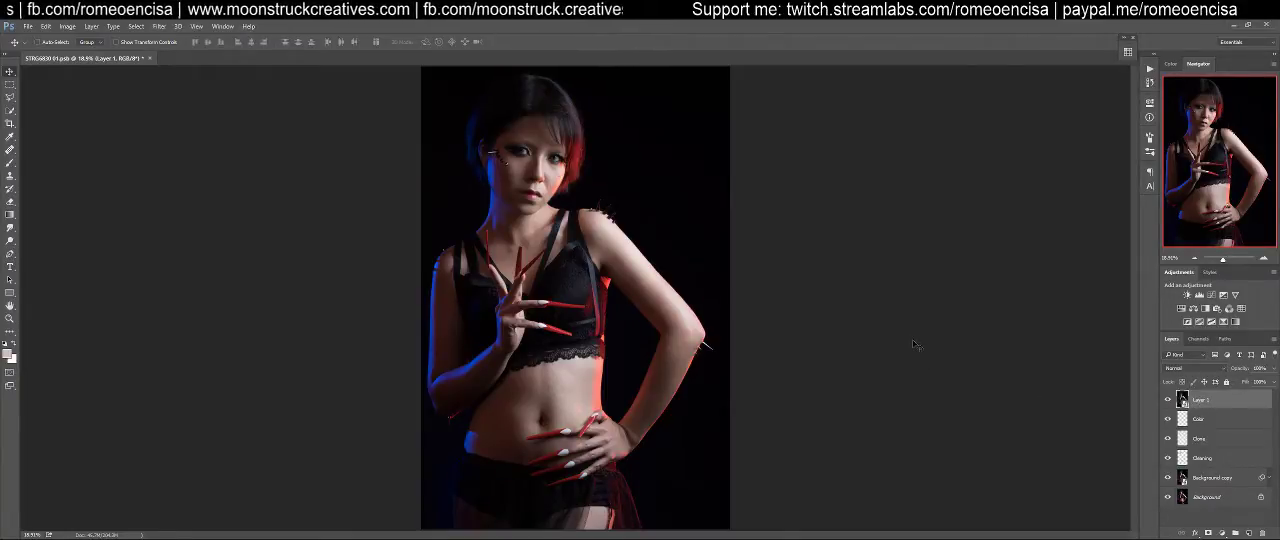
Open the merged layer in Liquify and smooth the blue-lit upper edge of the bent forearm with a size 150 brush
{"action": "key", "text": "ctrl+1"}
{"action": "left_click_drag", "start_coordinate": [665, 234], "coordinate": [687, 38]}
{"action": "left_click_drag", "start_coordinate": [724, 438], "coordinate": [765, 179]}
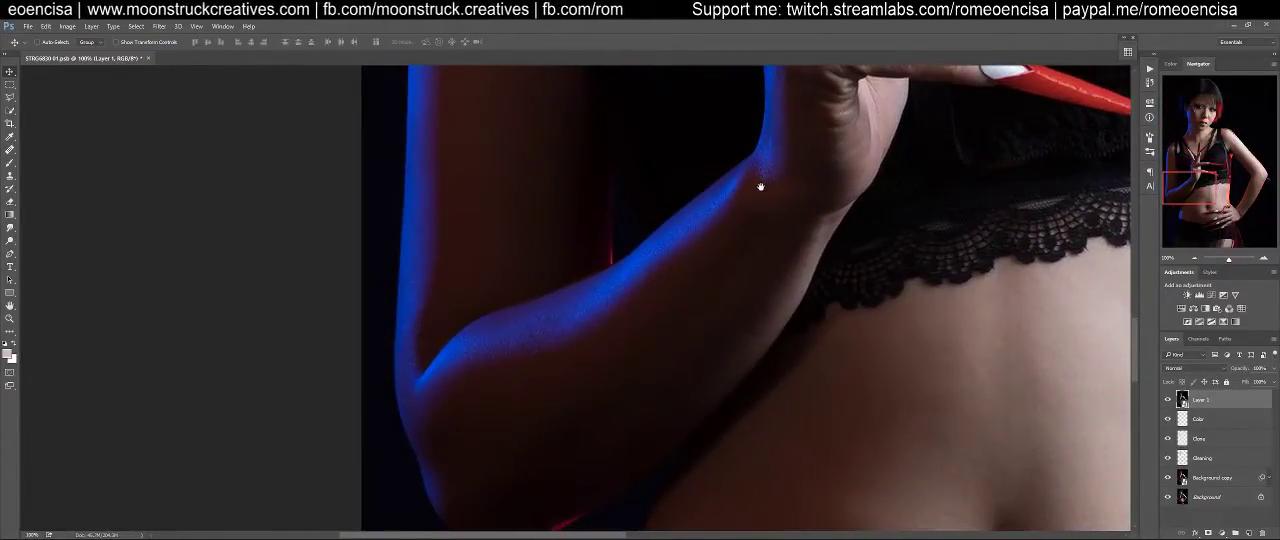
{"action": "mouse_move", "coordinate": [748, 263]}
{"action": "left_mouse_down"}
{"action": "mouse_move", "coordinate": [723, 190]}
{"action": "mouse_move", "coordinate": [734, 274]}
{"action": "left_mouse_up"}
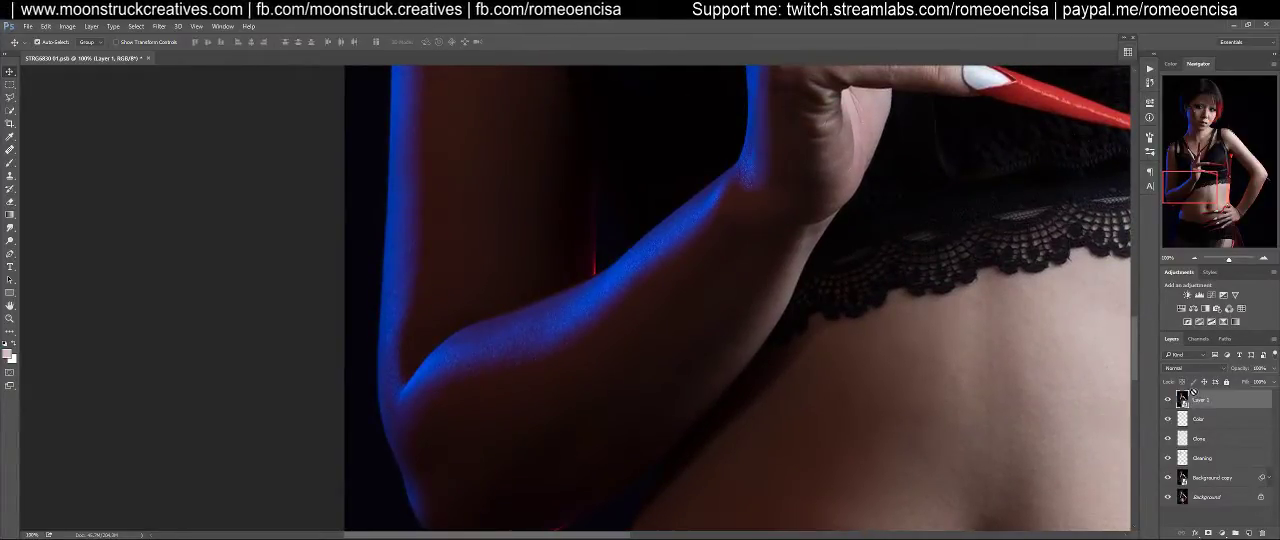
{"action": "key", "text": "shift+ctrl+x"}
{"action": "key", "text": "ctrl+1"}
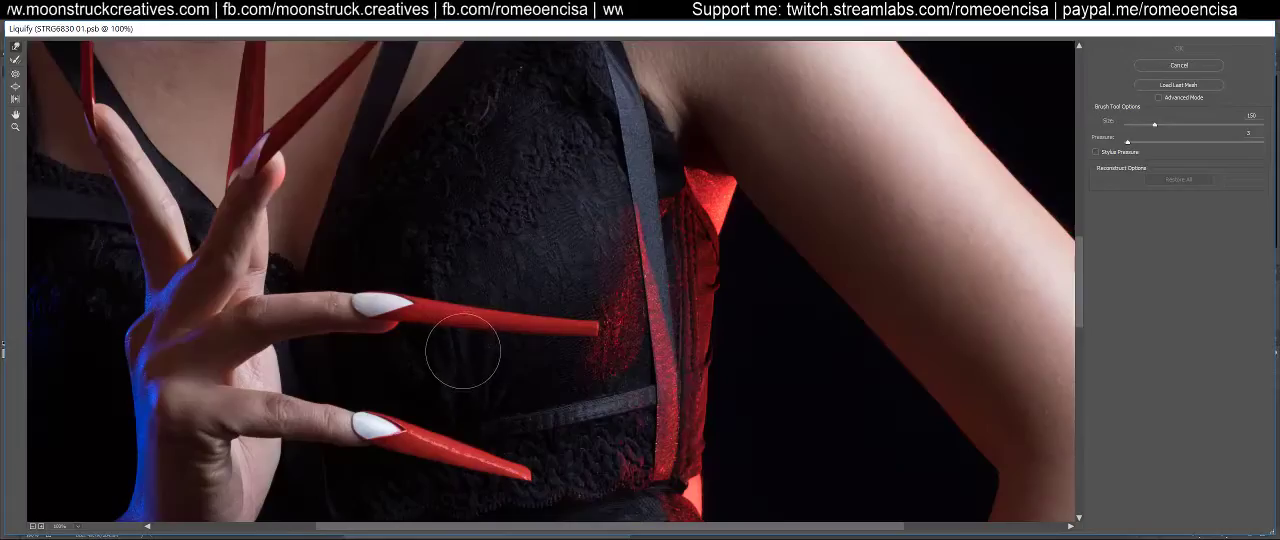
{"action": "left_click_drag", "start_coordinate": [475, 297], "coordinate": [746, 194]}
{"action": "left_click_drag", "start_coordinate": [677, 494], "coordinate": [700, 256]}
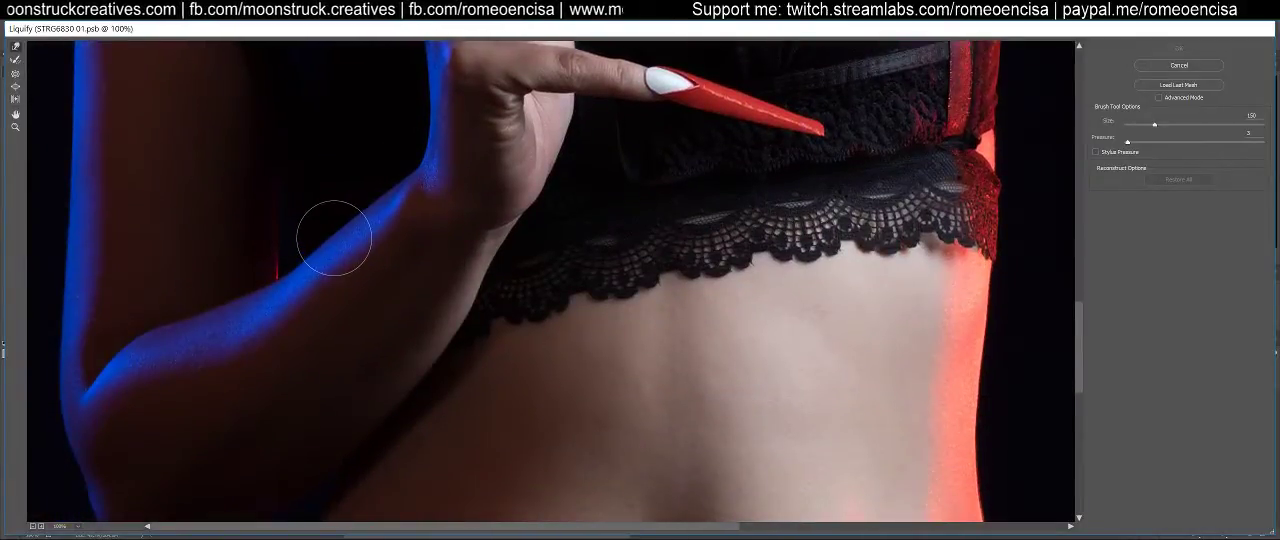
{"action": "key", "text": "bracketright"}
{"action": "mouse_move", "coordinate": [328, 255]}
{"action": "left_mouse_down"}
{"action": "mouse_move", "coordinate": [346, 206]}
{"action": "mouse_move", "coordinate": [384, 200]}
{"action": "mouse_move", "coordinate": [308, 244]}
{"action": "mouse_move", "coordinate": [378, 198]}
{"action": "left_mouse_up"}
{"action": "key", "text": "bracketleft"}
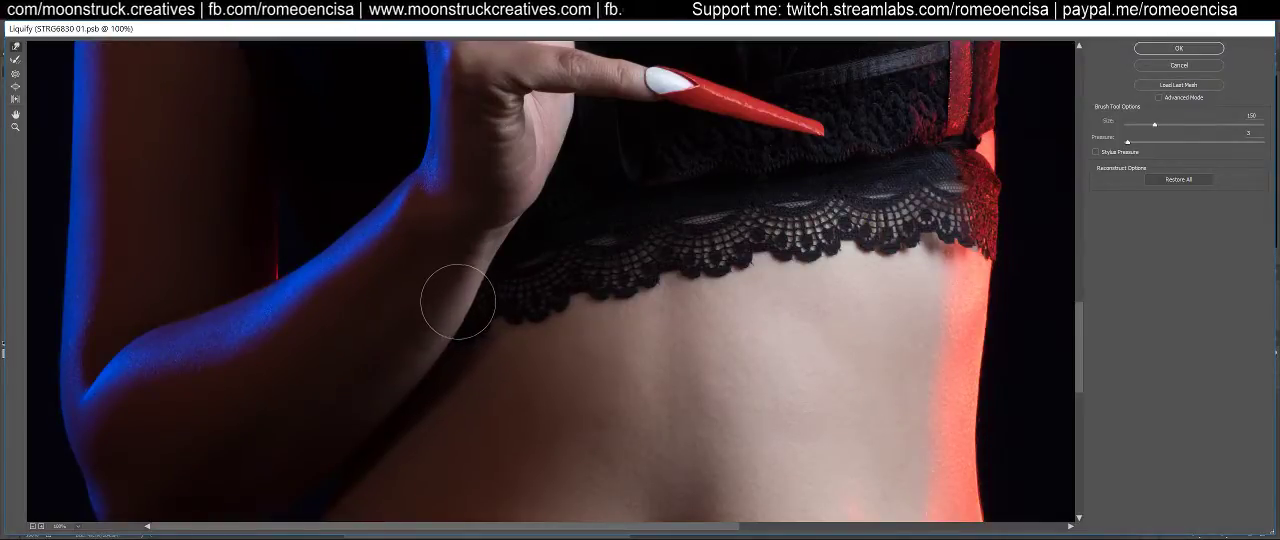
Smooth the lower edge of the bent forearm beside the lace hem and check its outline down to the elbow
{"action": "left_click_drag", "start_coordinate": [460, 304], "coordinate": [440, 343]}
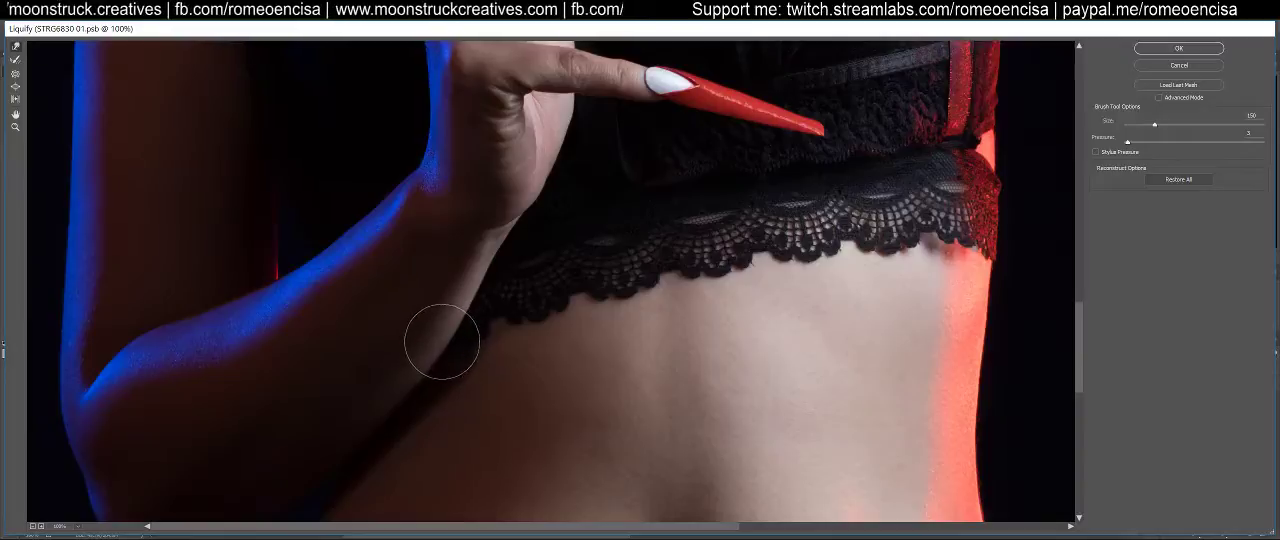
{"action": "left_click_drag", "start_coordinate": [480, 303], "coordinate": [440, 330]}
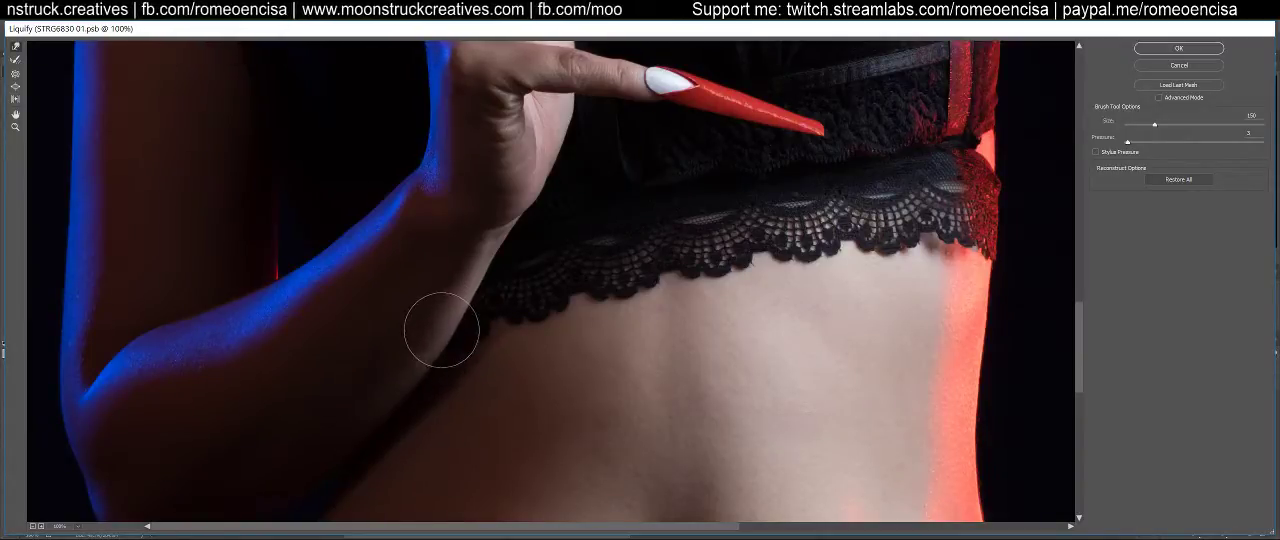
{"action": "left_click_drag", "start_coordinate": [480, 285], "coordinate": [434, 350]}
{"action": "mouse_move", "coordinate": [352, 428]}
{"action": "left_mouse_down"}
{"action": "mouse_move", "coordinate": [414, 246]}
{"action": "mouse_move", "coordinate": [370, 278]}
{"action": "left_mouse_up"}
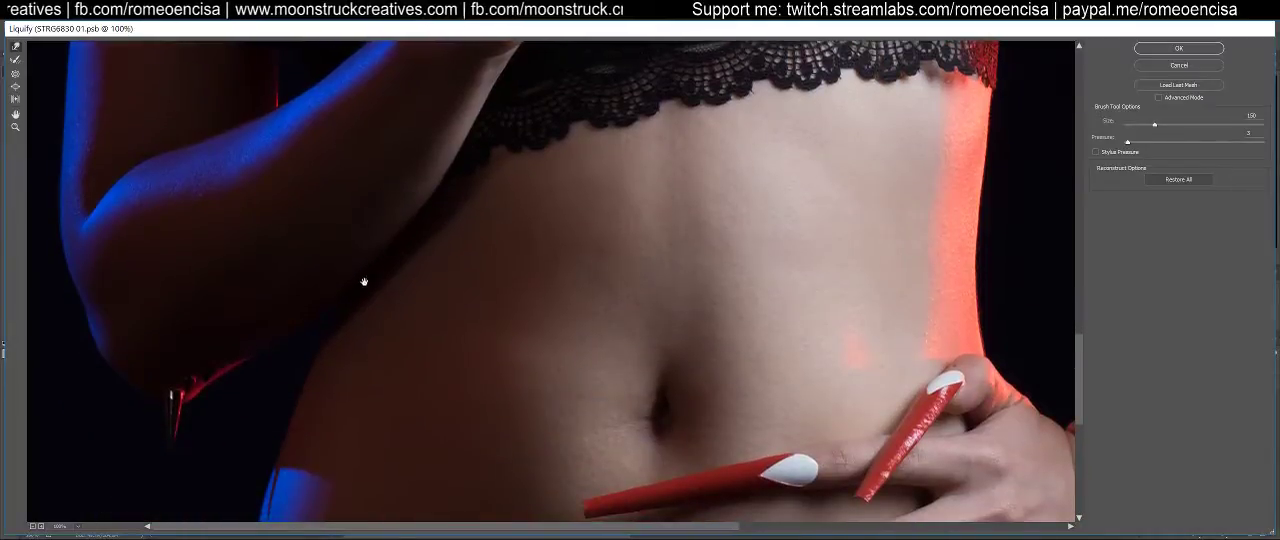
{"action": "left_click_drag", "start_coordinate": [162, 287], "coordinate": [190, 355]}
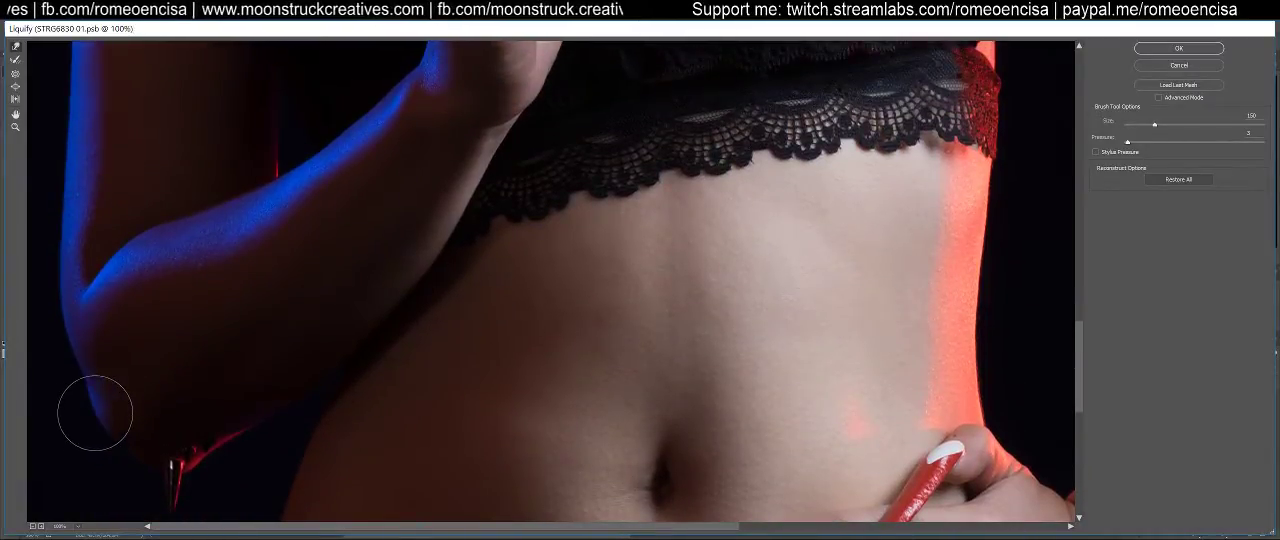
{"action": "mouse_move", "coordinate": [96, 407]}
{"action": "left_mouse_down"}
{"action": "mouse_move", "coordinate": [194, 383]}
{"action": "mouse_move", "coordinate": [274, 497]}
{"action": "left_mouse_up"}
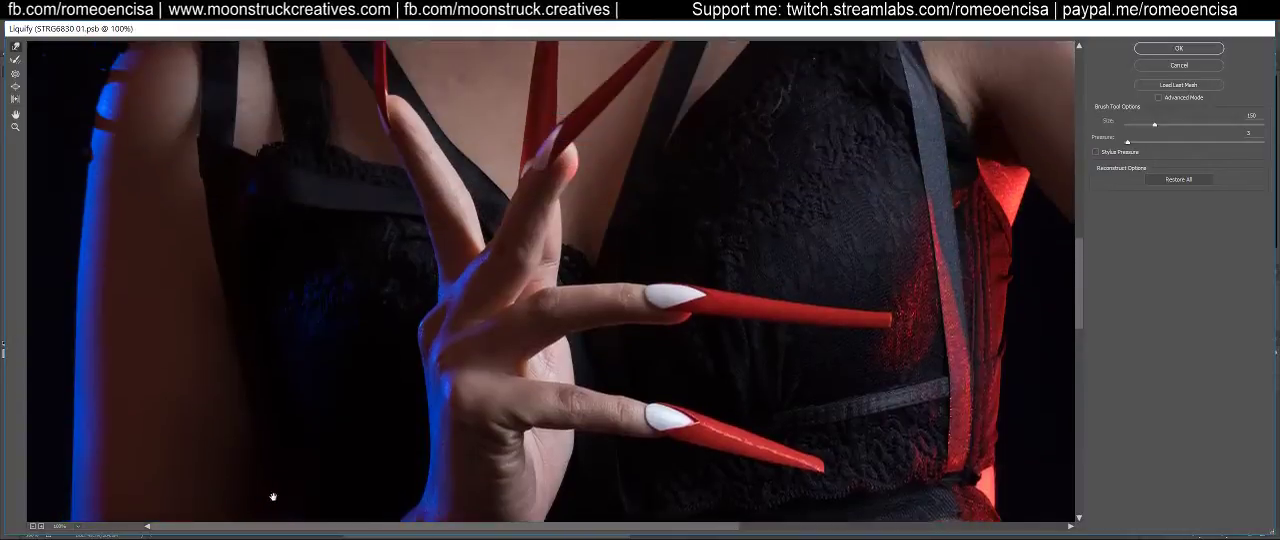
Examine the outline of the red-lit arm from elbow to shoulder, the armpit and the chest for uneven contours
{"action": "left_click_drag", "start_coordinate": [720, 304], "coordinate": [140, 337]}
{"action": "left_click_drag", "start_coordinate": [370, 406], "coordinate": [367, 188]}
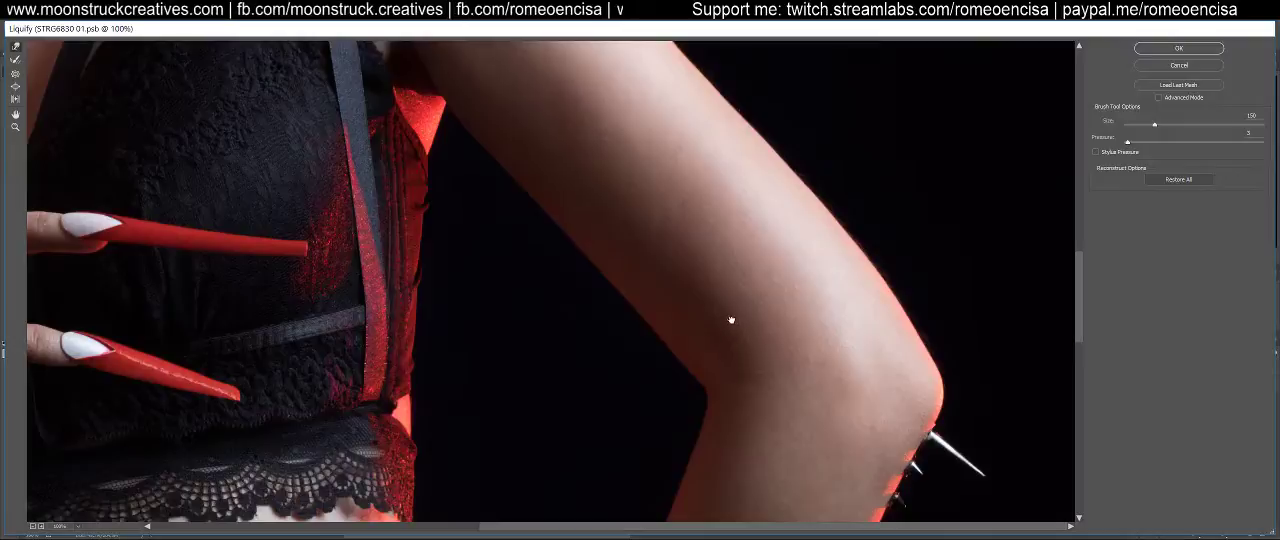
{"action": "left_click_drag", "start_coordinate": [731, 320], "coordinate": [745, 334]}
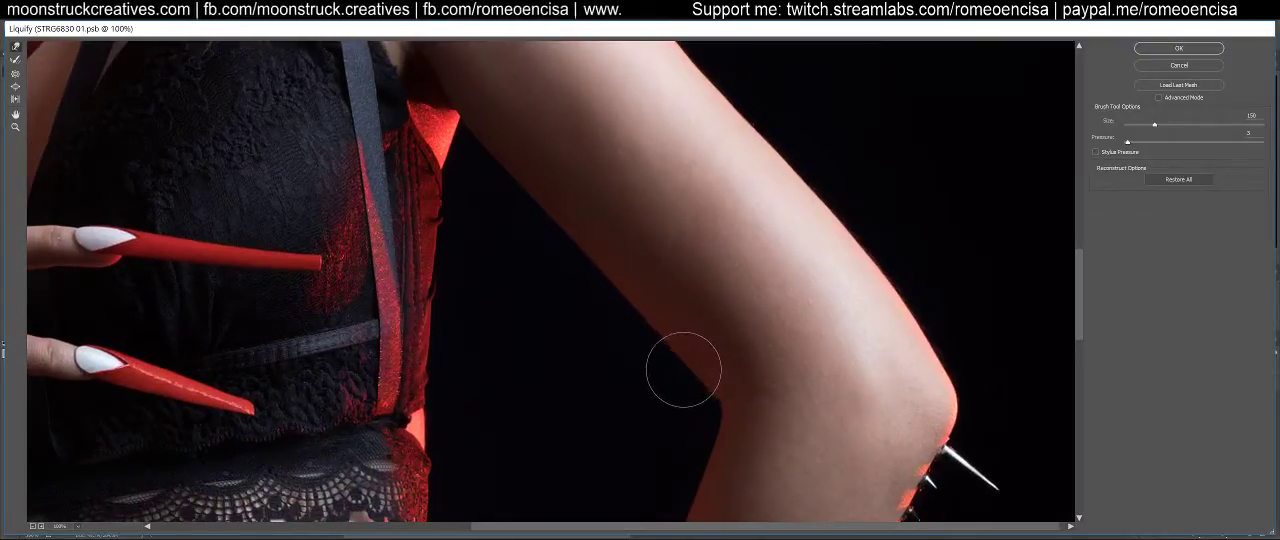
{"action": "mouse_move", "coordinate": [687, 359]}
{"action": "left_mouse_down"}
{"action": "mouse_move", "coordinate": [697, 474]}
{"action": "mouse_move", "coordinate": [720, 449]}
{"action": "left_mouse_up"}
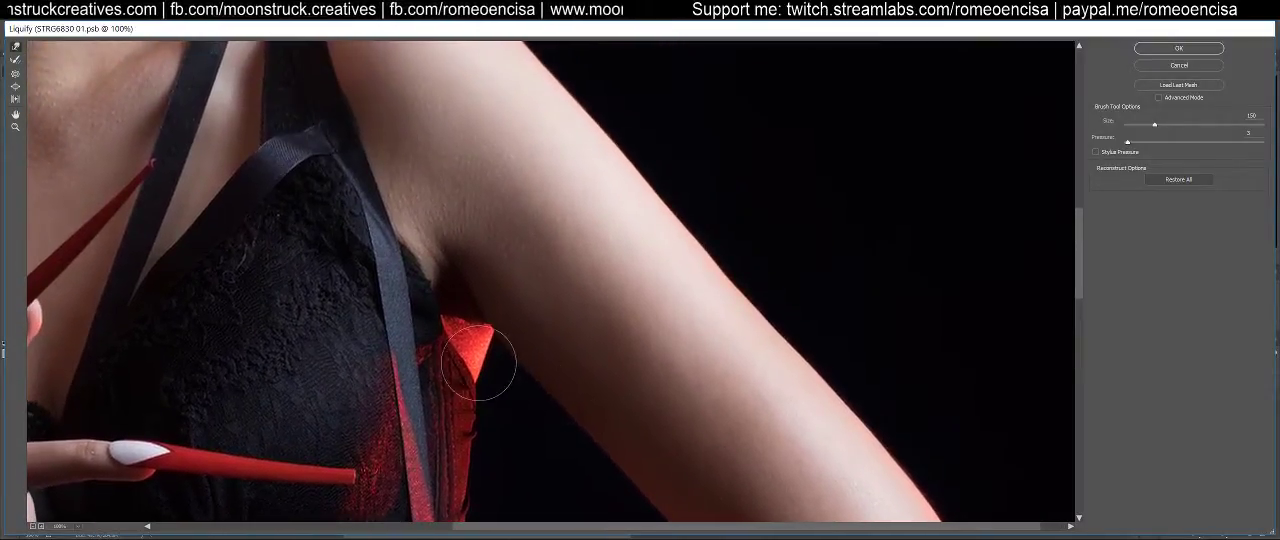
{"action": "mouse_move", "coordinate": [465, 355]}
{"action": "left_mouse_down"}
{"action": "mouse_move", "coordinate": [486, 354]}
{"action": "mouse_move", "coordinate": [488, 370]}
{"action": "left_mouse_up"}
{"action": "left_click_drag", "start_coordinate": [453, 289], "coordinate": [634, 420]}
{"action": "left_click_drag", "start_coordinate": [570, 278], "coordinate": [577, 386]}
{"action": "left_click_drag", "start_coordinate": [491, 239], "coordinate": [560, 349]}
{"action": "mouse_move", "coordinate": [474, 314]}
{"action": "left_mouse_down"}
{"action": "mouse_move", "coordinate": [586, 390]}
{"action": "mouse_move", "coordinate": [723, 335]}
{"action": "left_mouse_up"}
{"action": "left_click_drag", "start_coordinate": [591, 403], "coordinate": [633, 250]}
{"action": "left_click_drag", "start_coordinate": [583, 455], "coordinate": [543, 174]}
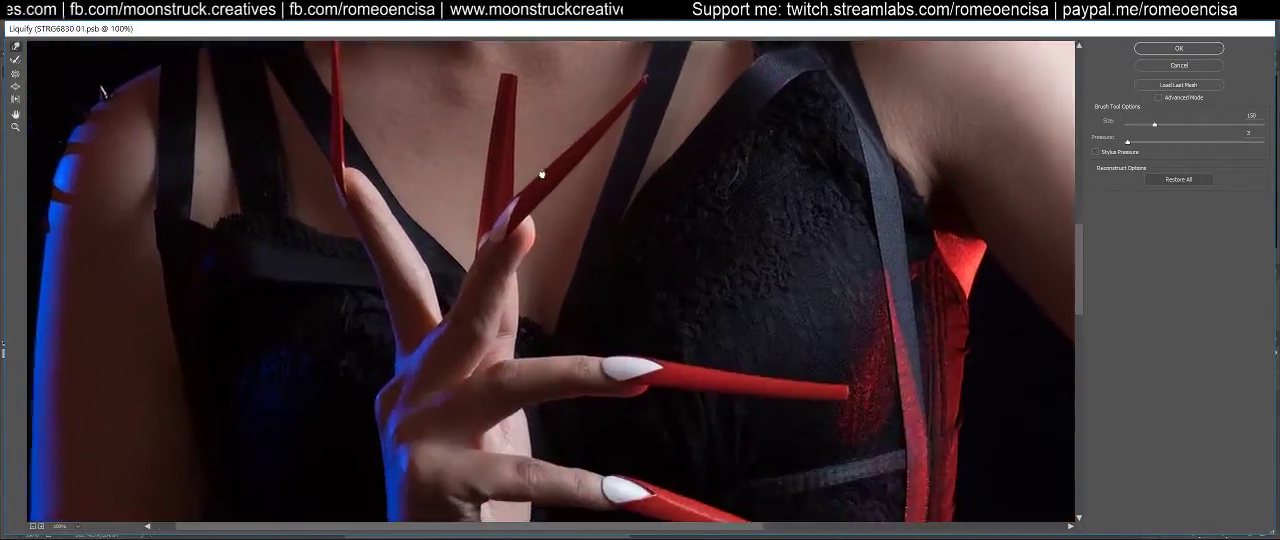
Switch to the Bloat tool for working at the lace hem on the red-lit side of the waist
{"action": "mouse_move", "coordinate": [437, 373]}
{"action": "left_mouse_down"}
{"action": "mouse_move", "coordinate": [500, 337]}
{"action": "mouse_move", "coordinate": [286, 197]}
{"action": "left_mouse_up"}
{"action": "mouse_move", "coordinate": [314, 417]}
{"action": "left_mouse_down"}
{"action": "mouse_move", "coordinate": [367, 313]}
{"action": "mouse_move", "coordinate": [466, 246]}
{"action": "mouse_move", "coordinate": [463, 194]}
{"action": "mouse_move", "coordinate": [629, 271]}
{"action": "mouse_move", "coordinate": [571, 303]}
{"action": "left_mouse_up"}
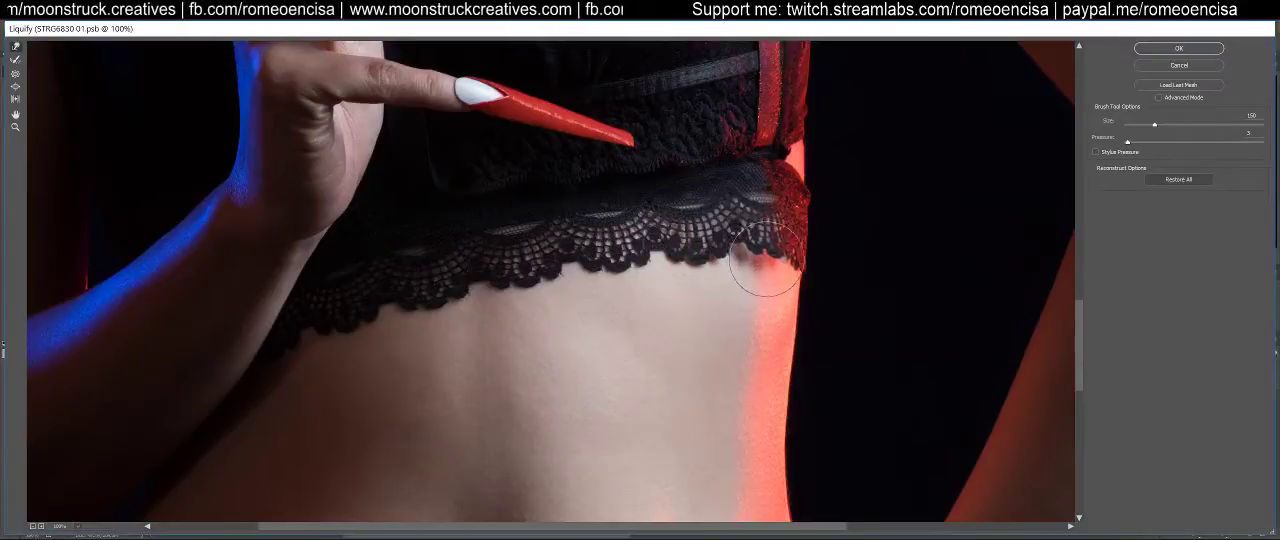
{"action": "left_click", "coordinate": [15, 89]}
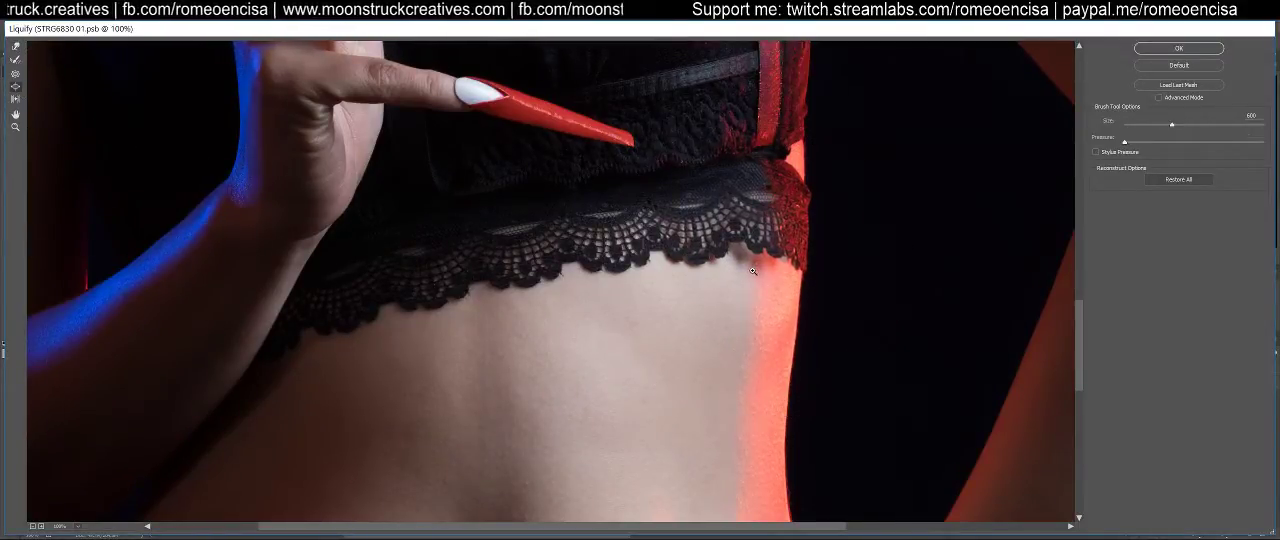
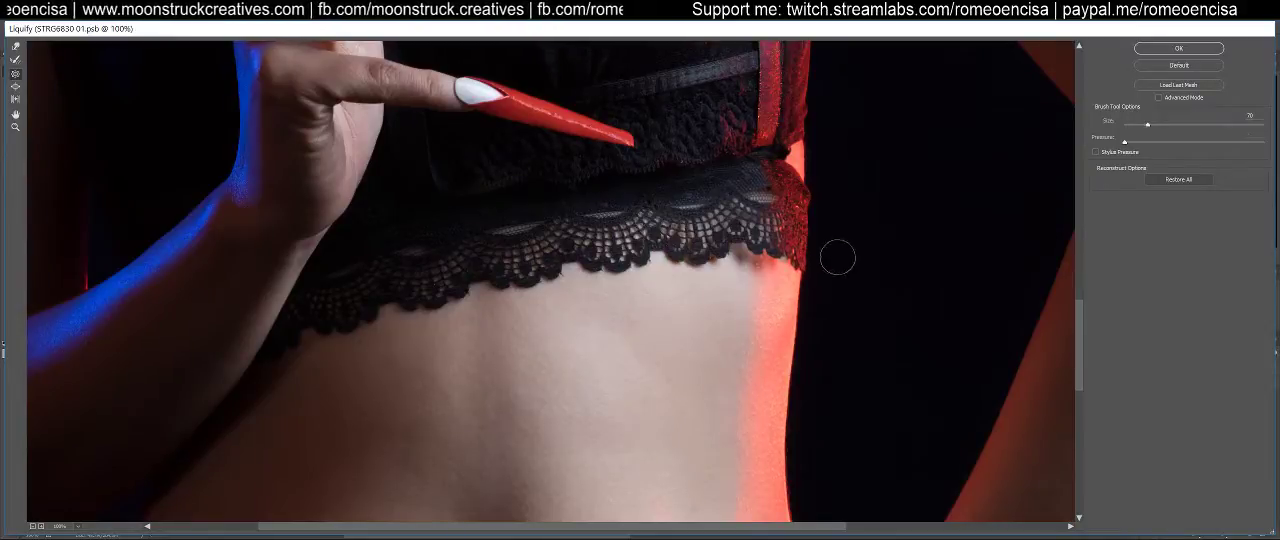
Apply the Liquify contour adjustments to the merged layer
{"action": "left_click", "coordinate": [1178, 48]}
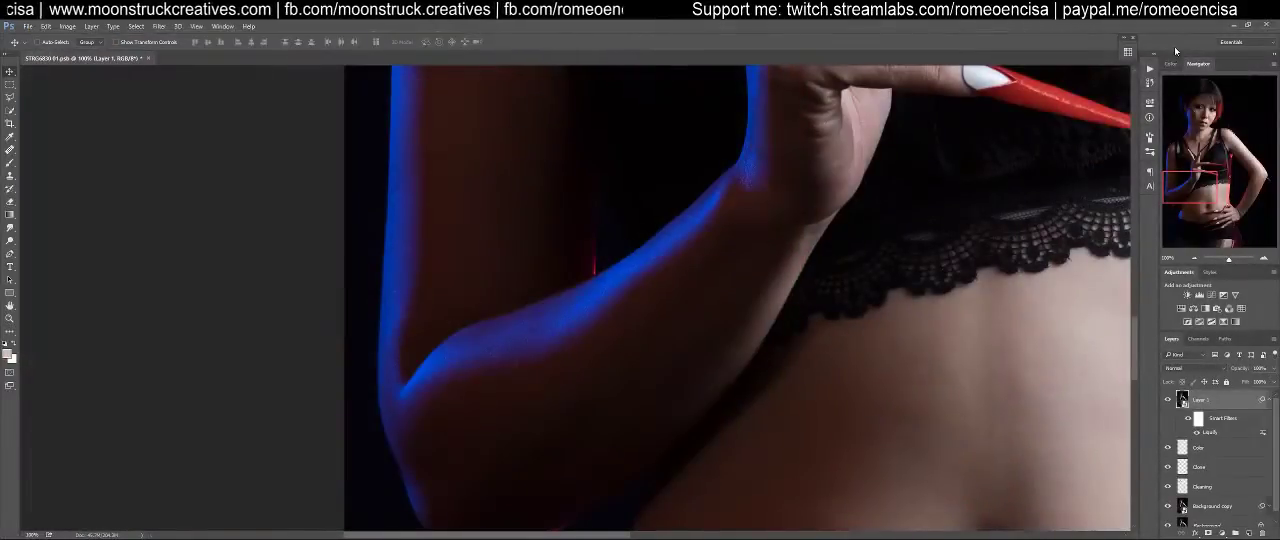
{"action": "key", "text": "ctrl+0"}
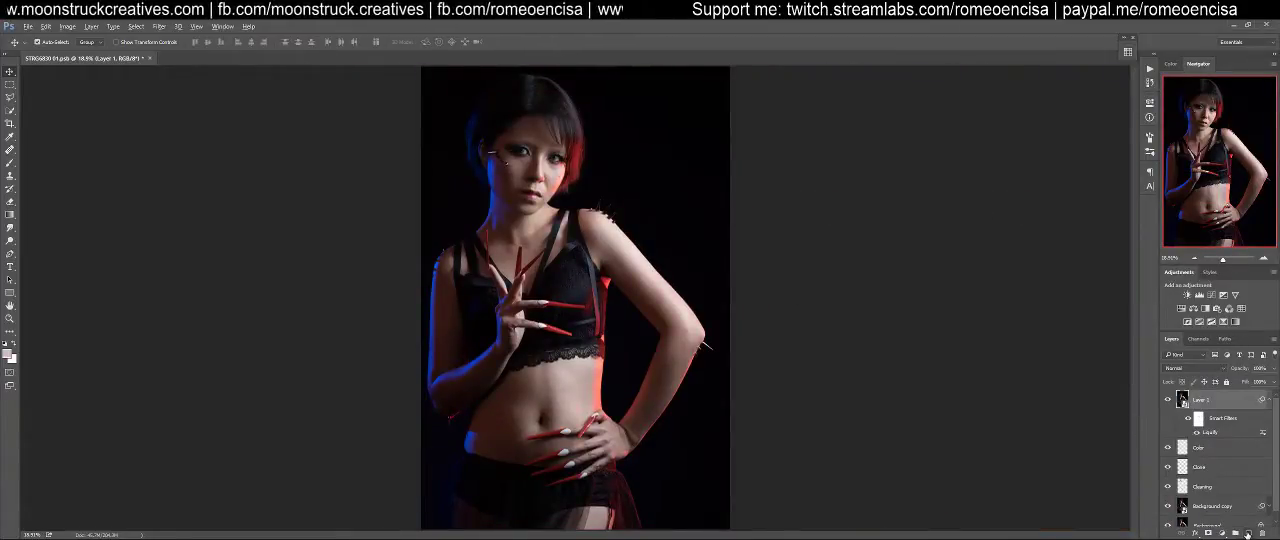
Stamp all visible layers into a new layer at the top of the layer stack
{"action": "key", "text": "ctrl+shift+alt+e"}
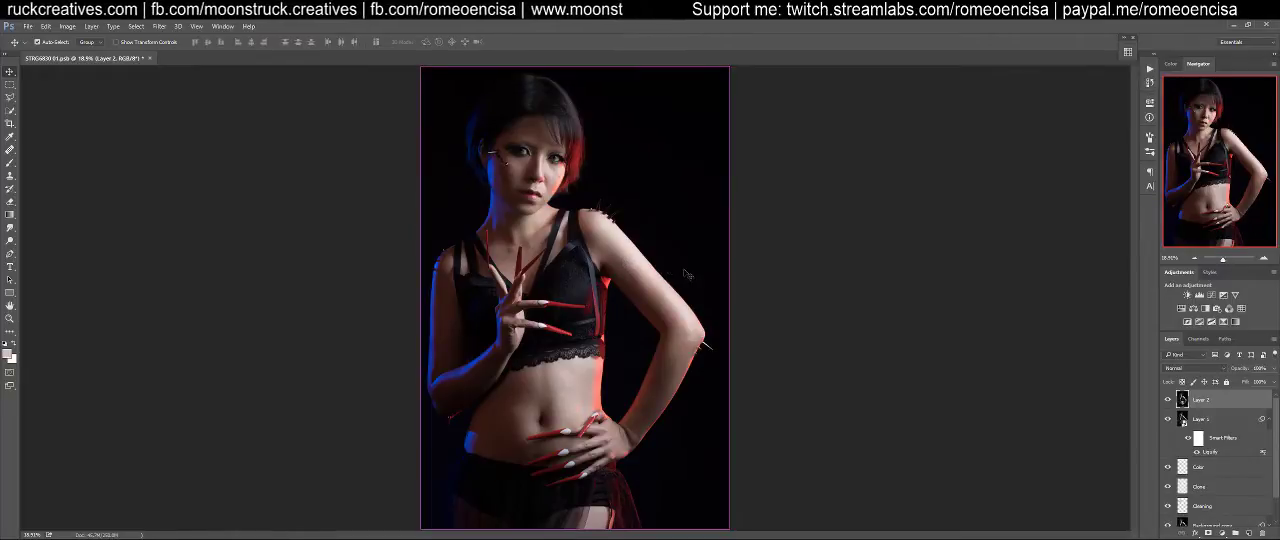
{"action": "left_click", "coordinate": [159, 27]}
{"action": "mouse_move", "coordinate": [200, 299]}
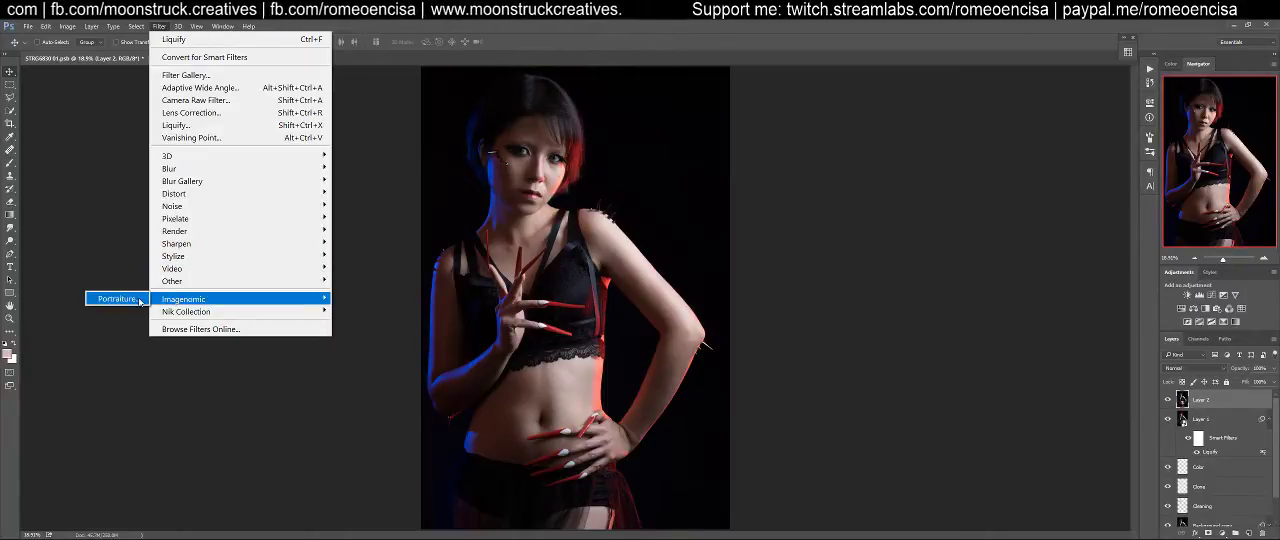
{"action": "left_click", "coordinate": [585, 42]}
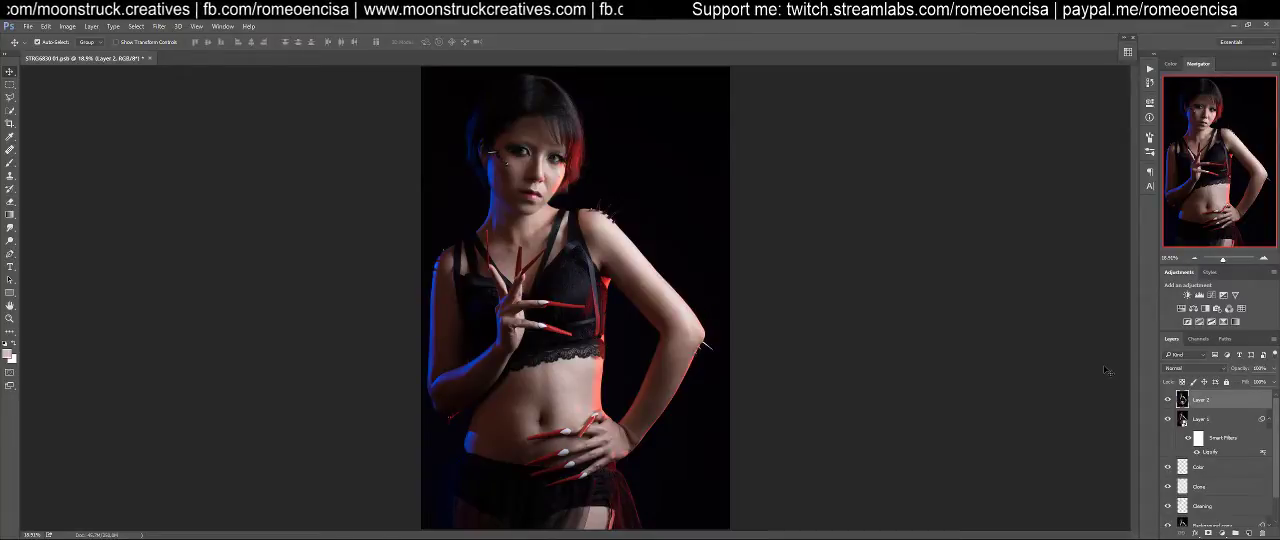
Try Imagenomic Portraiture with the Smoothing: High preset on a duplicate of the stamped layer, and discard the duplicate
{"action": "key", "text": "ctrl+j"}
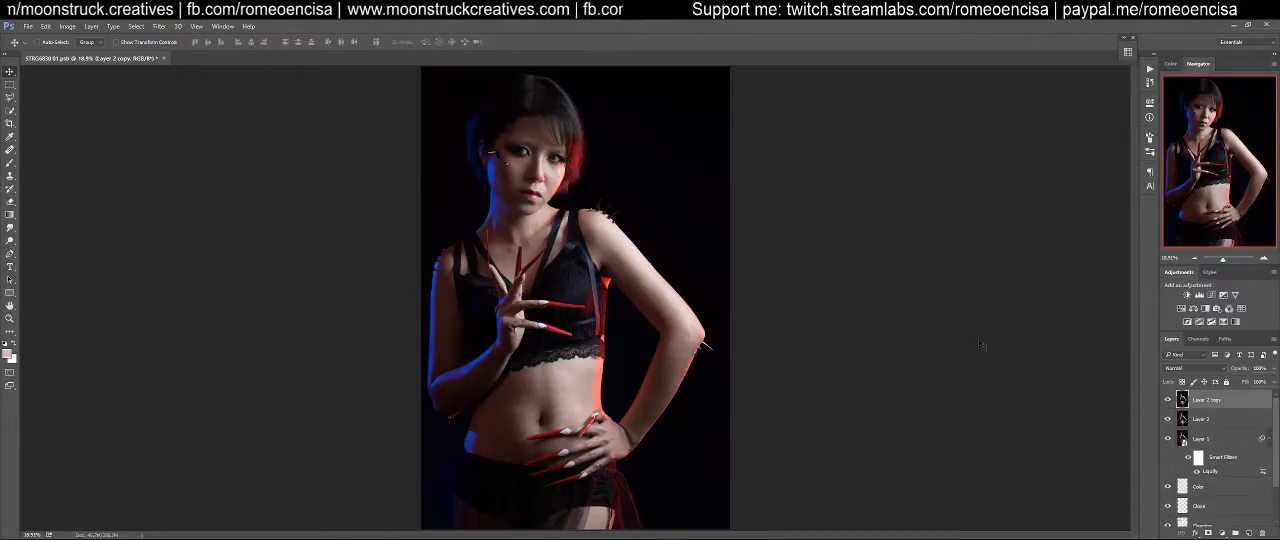
{"action": "left_click", "coordinate": [159, 29]}
{"action": "mouse_move", "coordinate": [190, 300]}
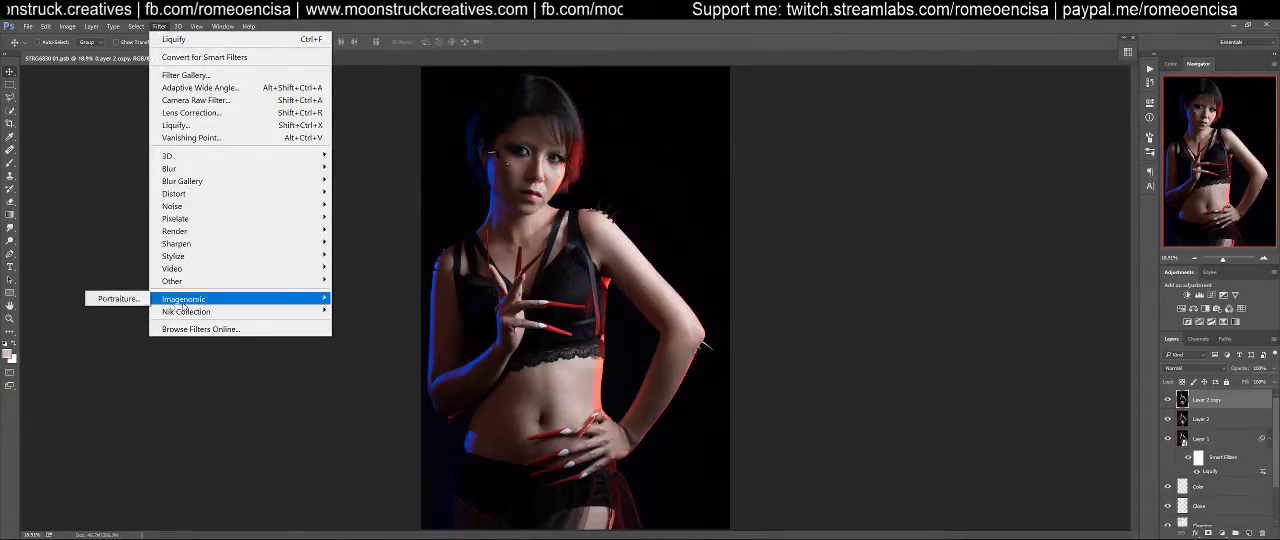
{"action": "left_click", "coordinate": [117, 299]}
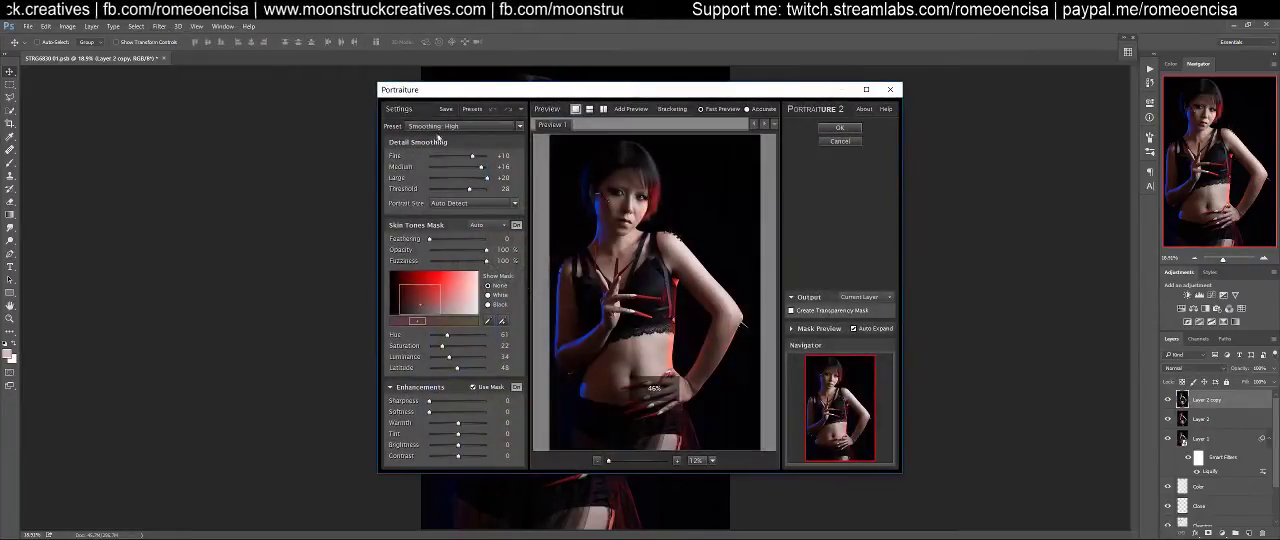
{"action": "left_click", "coordinate": [465, 127]}
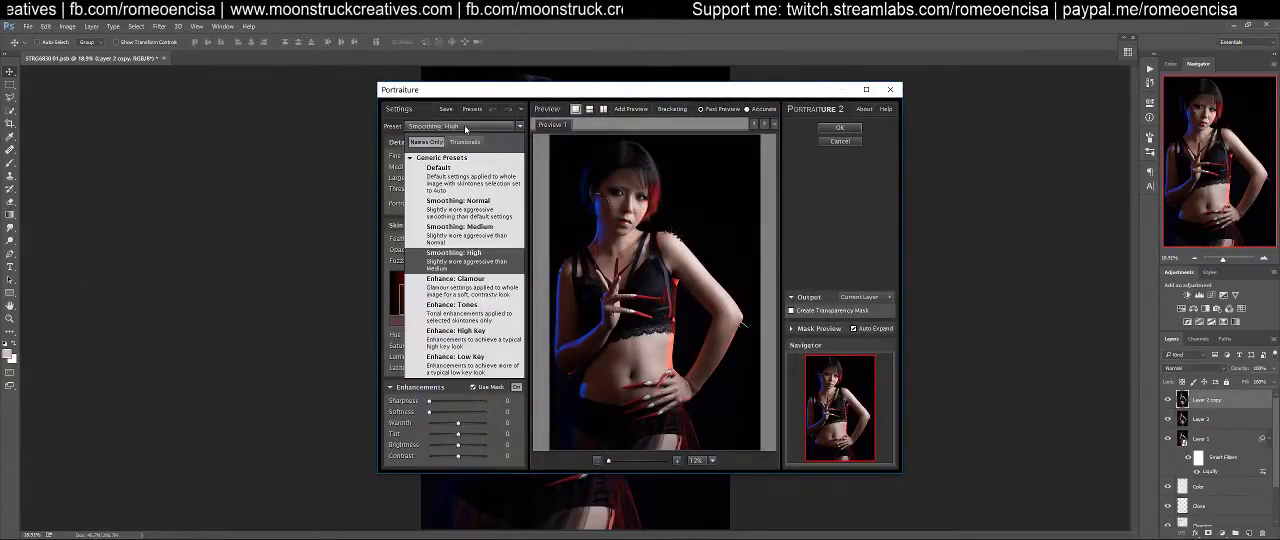
{"action": "left_click", "coordinate": [465, 128]}
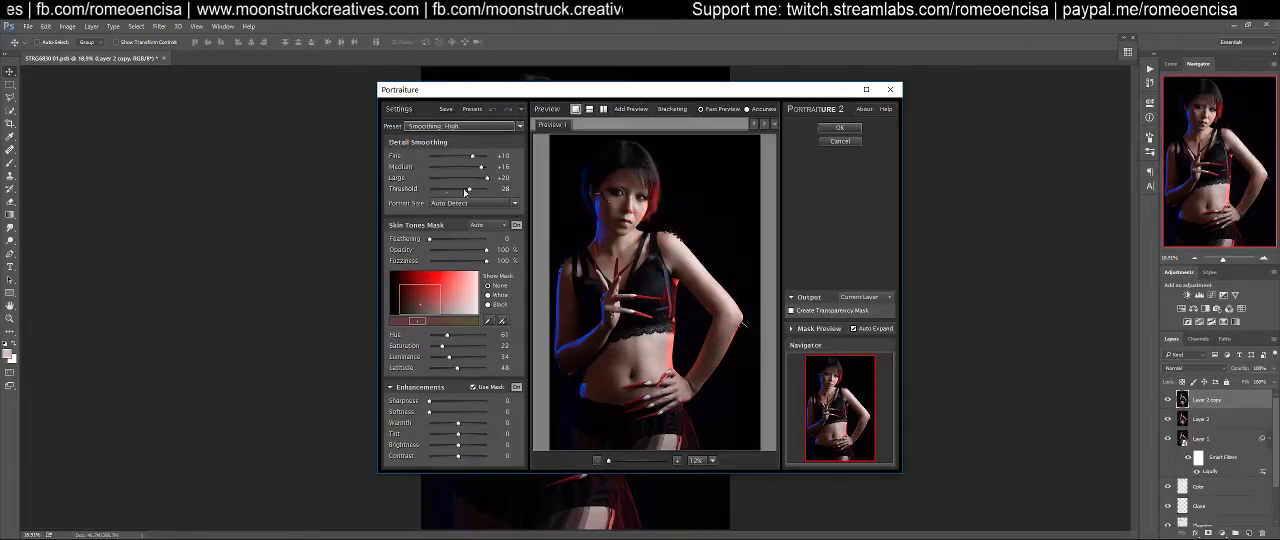
{"action": "left_click", "coordinate": [853, 142]}
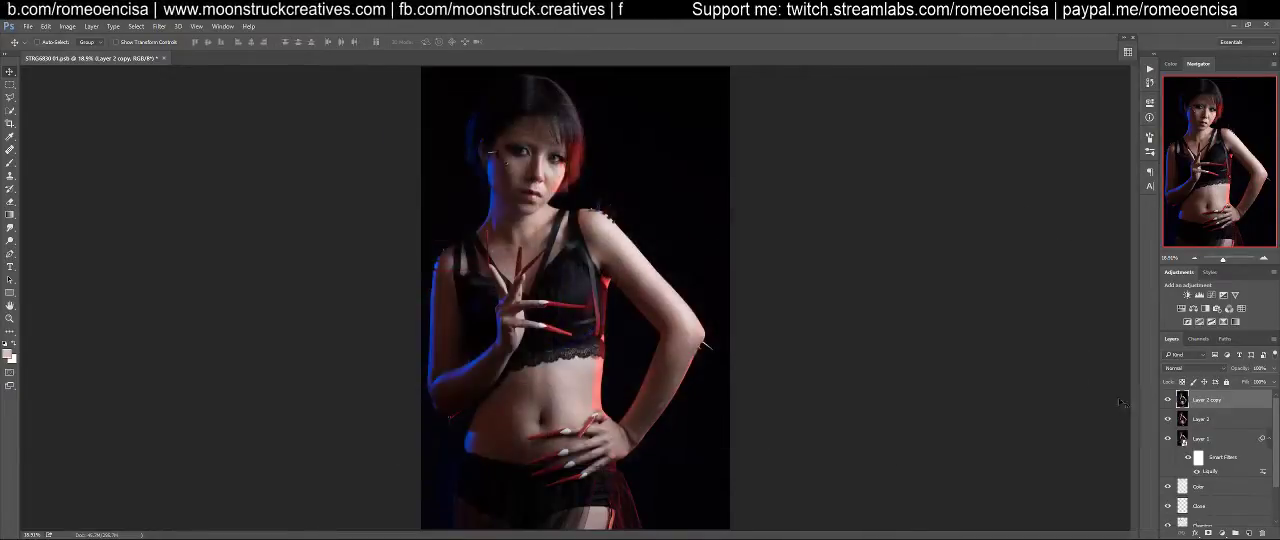
{"action": "left_click", "coordinate": [1262, 534]}
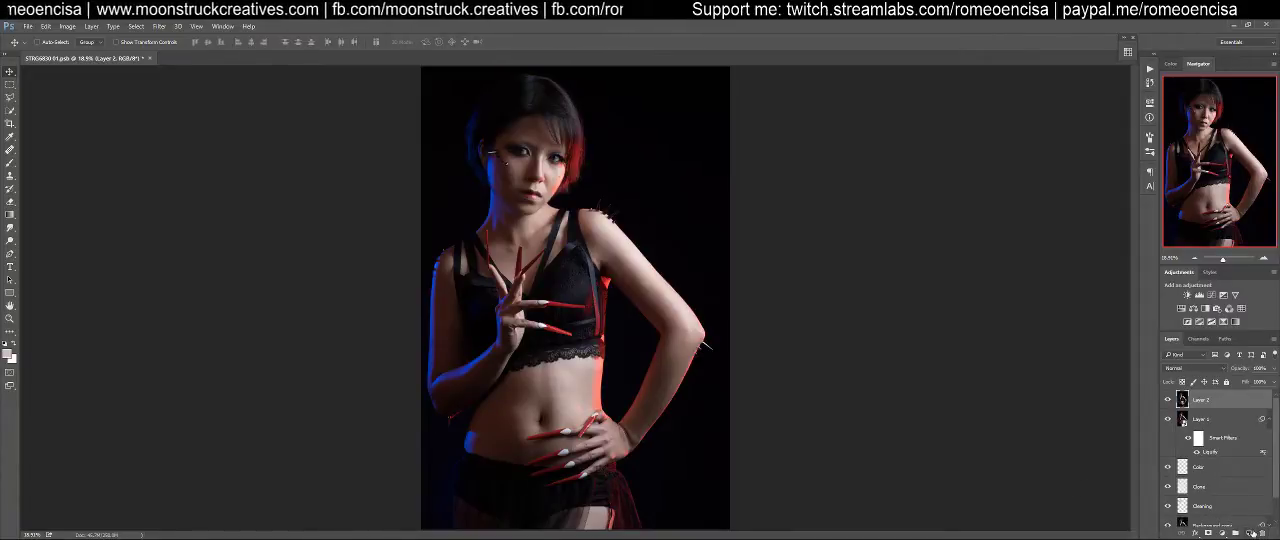
Duplicate the stamped layer again and compare the face at 100% with the copy shown and hidden
{"action": "key", "text": "ctrl+j"}
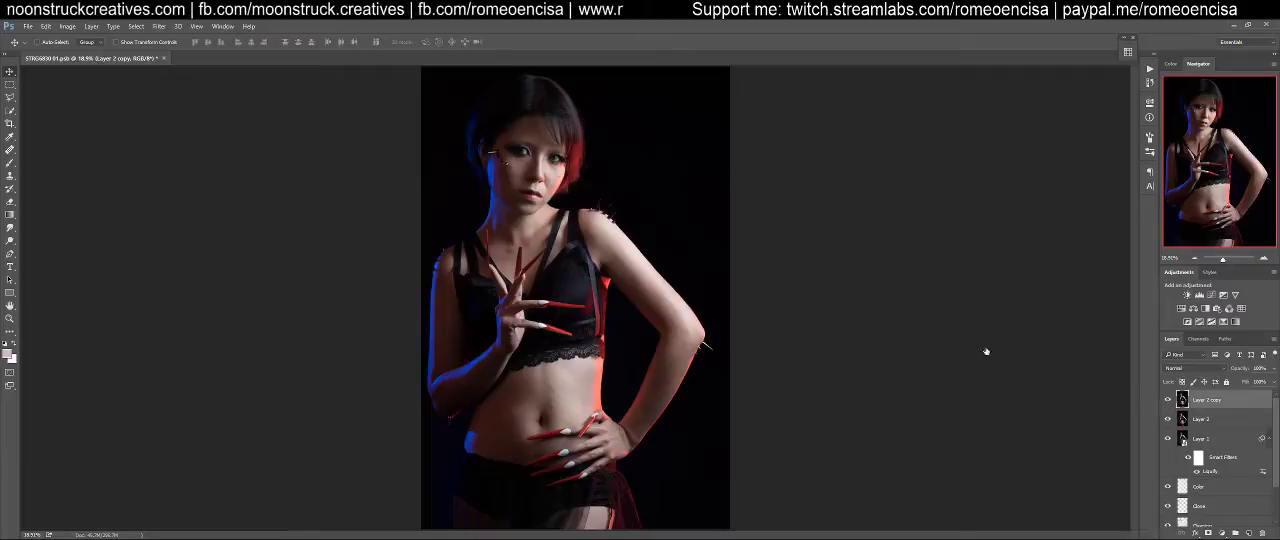
{"action": "key", "text": "ctrl+1"}
{"action": "scroll", "coordinate": [810, 530], "scroll_direction": "up", "scroll_amount": 5}
{"action": "left_click_drag", "start_coordinate": [968, 261], "coordinate": [984, 355]}
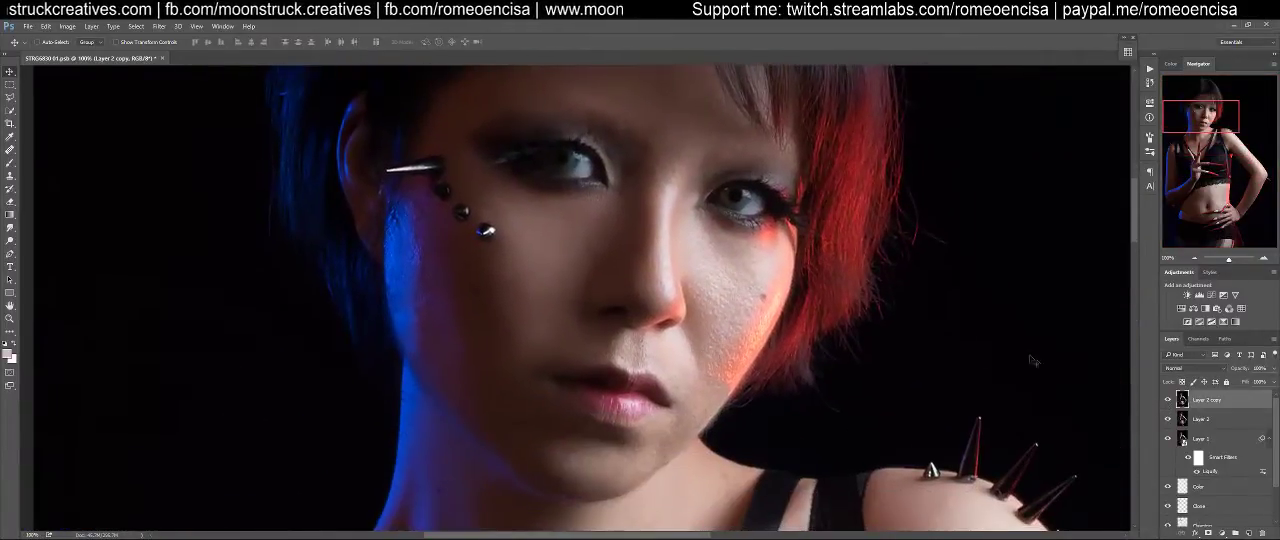
{"action": "left_click_drag", "start_coordinate": [807, 246], "coordinate": [801, 306]}
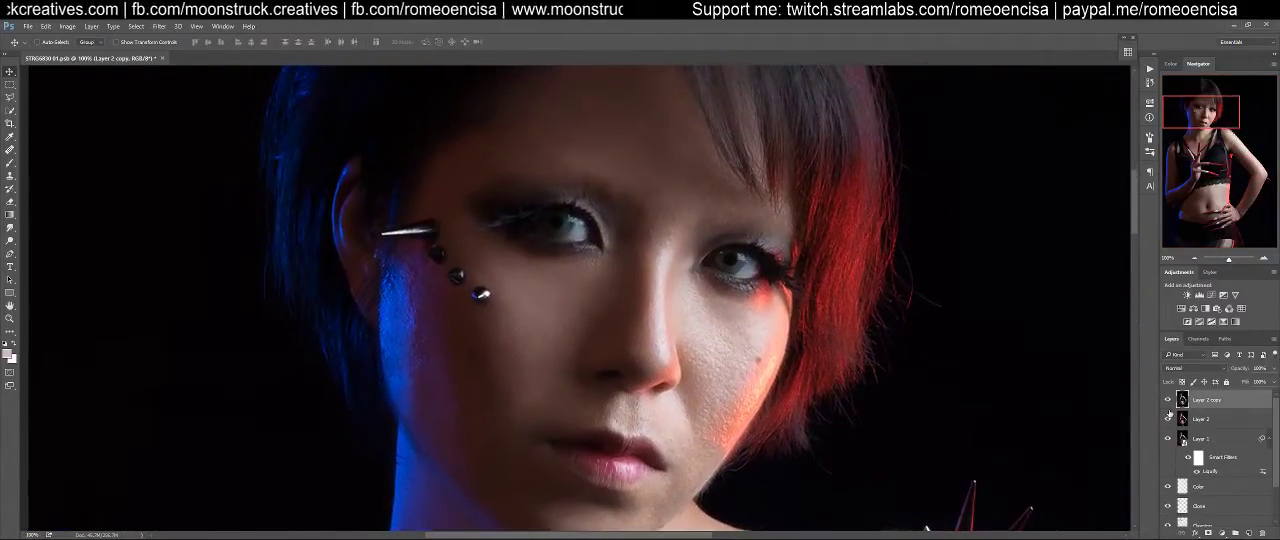
{"action": "left_click", "coordinate": [1167, 401]}
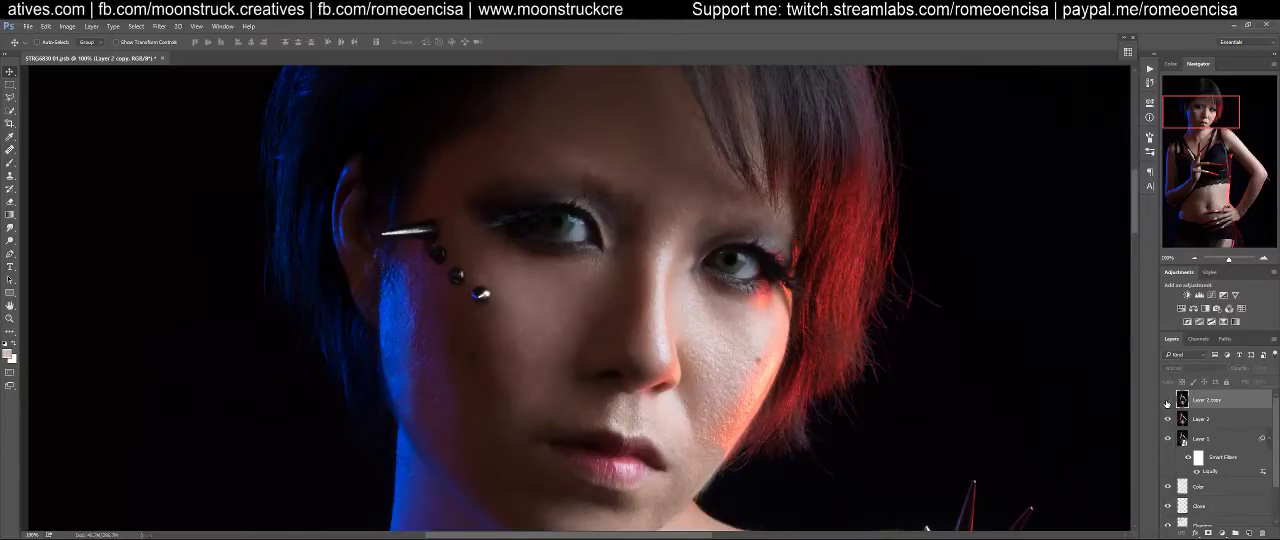
{"action": "left_click", "coordinate": [1167, 401]}
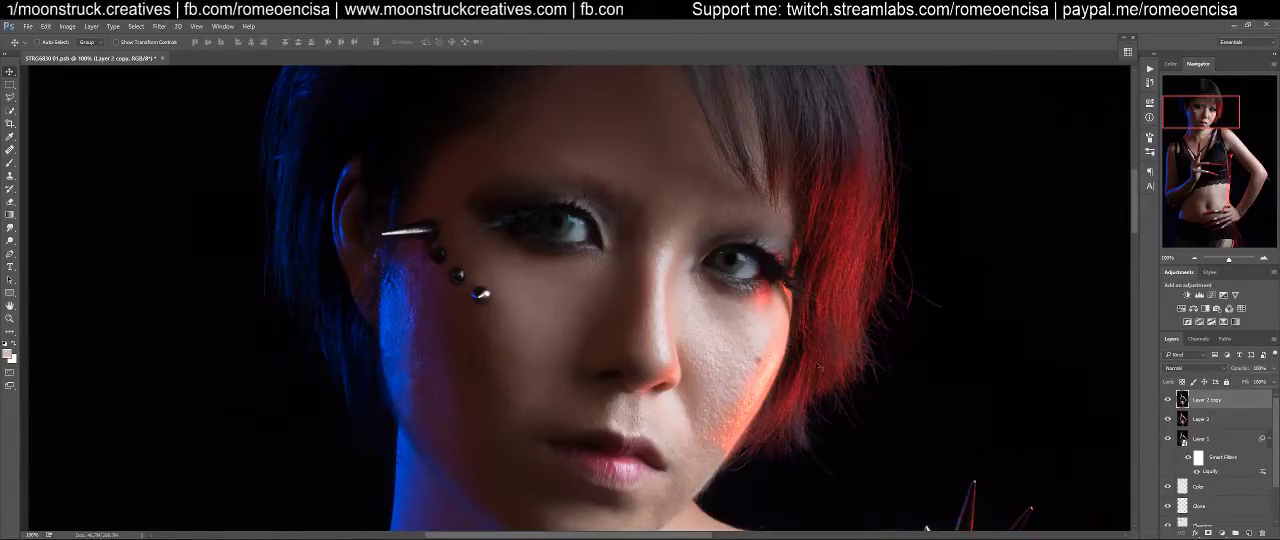
Compare the skin of the neck, chest and shoulders with the duplicate layer shown and hidden
{"action": "left_click_drag", "start_coordinate": [806, 406], "coordinate": [831, 207]}
{"action": "left_click_drag", "start_coordinate": [809, 388], "coordinate": [823, 168]}
{"action": "left_click_drag", "start_coordinate": [955, 325], "coordinate": [603, 158]}
{"action": "mouse_move", "coordinate": [857, 336]}
{"action": "left_mouse_down"}
{"action": "mouse_move", "coordinate": [851, 323]}
{"action": "mouse_move", "coordinate": [985, 510]}
{"action": "left_mouse_up"}
{"action": "mouse_move", "coordinate": [730, 349]}
{"action": "left_mouse_down"}
{"action": "mouse_move", "coordinate": [843, 366]}
{"action": "mouse_move", "coordinate": [857, 200]}
{"action": "mouse_move", "coordinate": [953, 332]}
{"action": "left_mouse_up"}
{"action": "left_click", "coordinate": [1166, 401]}
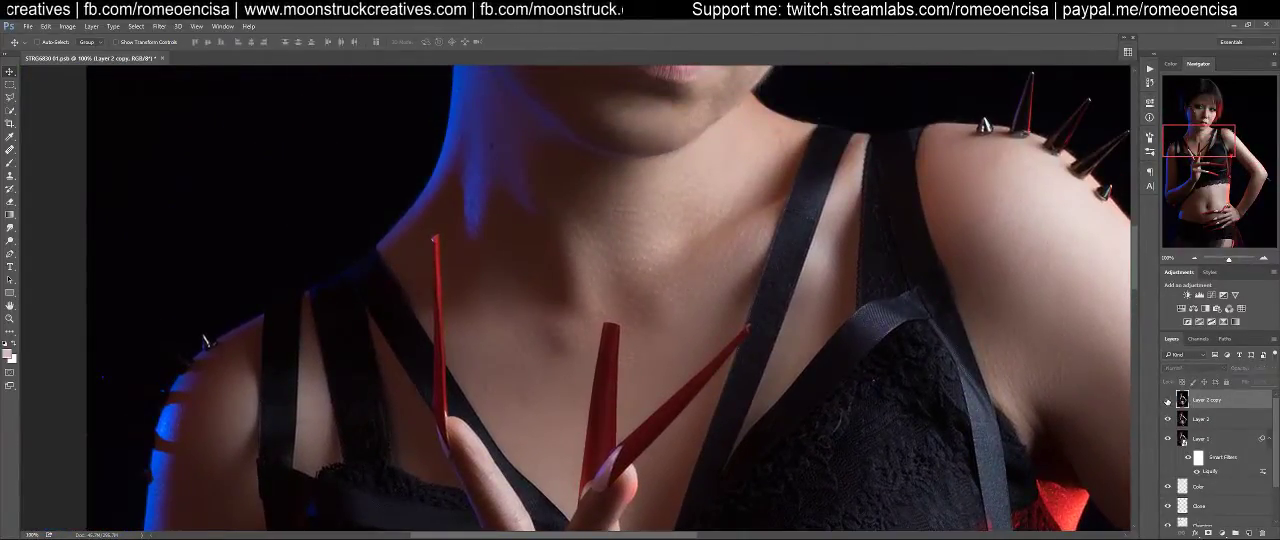
{"action": "left_click", "coordinate": [1166, 401]}
{"action": "left_click", "coordinate": [1166, 401]}
{"action": "left_click", "coordinate": [1166, 401]}
Check the skin texture of the cheeks, chin and neck by repeatedly showing and hiding the duplicate layer
{"action": "left_click_drag", "start_coordinate": [691, 209], "coordinate": [671, 523]}
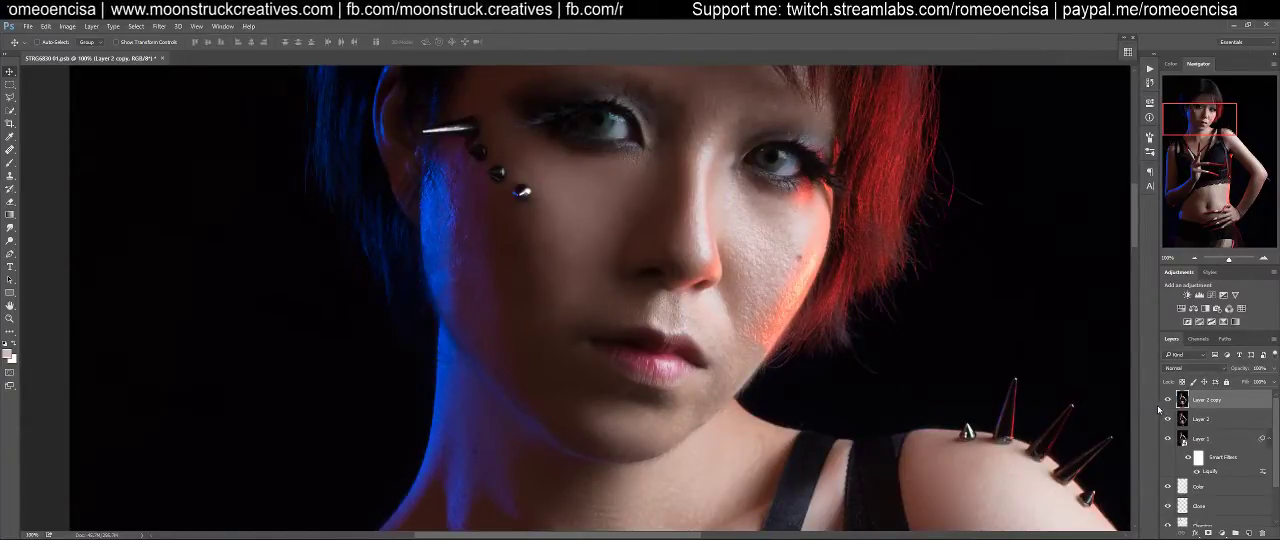
{"action": "left_click", "coordinate": [1168, 401]}
{"action": "left_click", "coordinate": [1168, 401]}
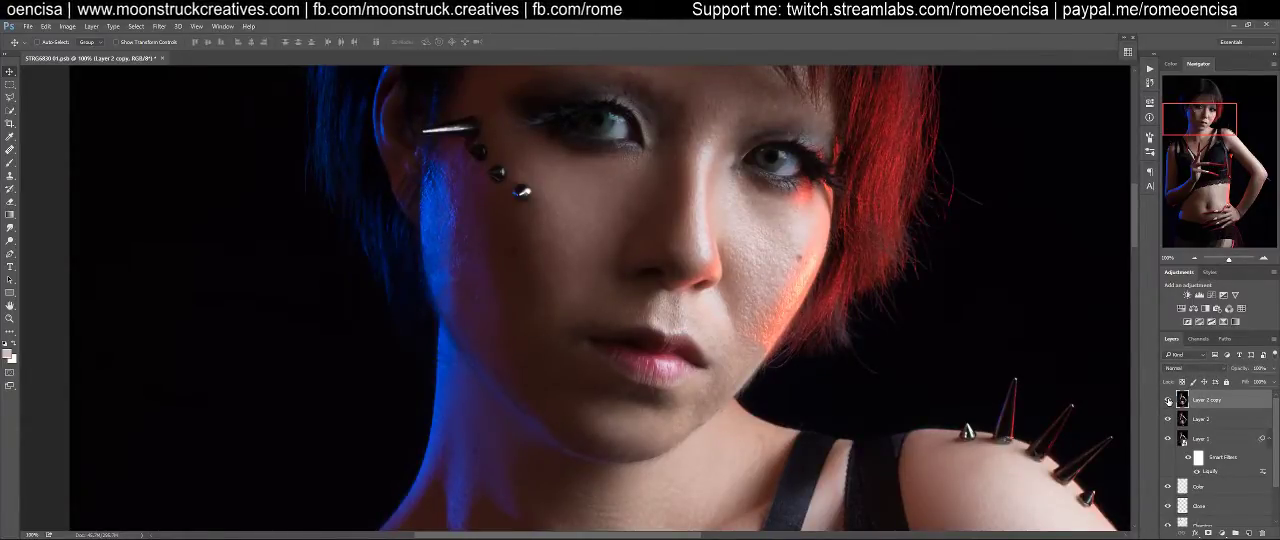
{"action": "left_click", "coordinate": [1168, 401]}
{"action": "left_click", "coordinate": [1168, 401]}
{"action": "left_click", "coordinate": [1168, 401]}
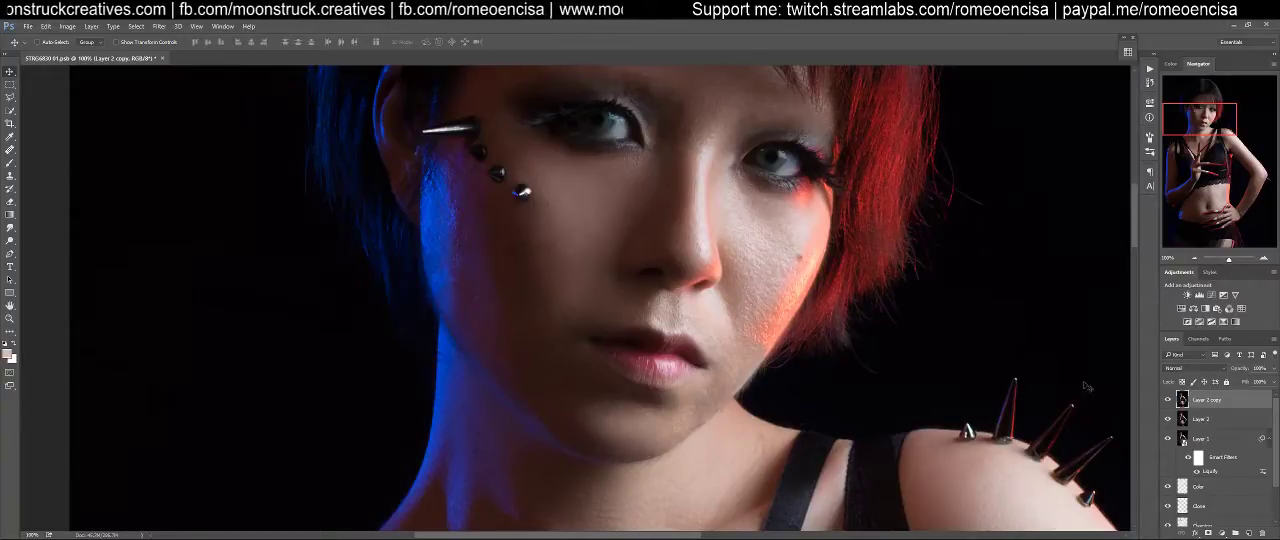
{"action": "left_click", "coordinate": [1167, 402]}
{"action": "left_click", "coordinate": [1167, 402]}
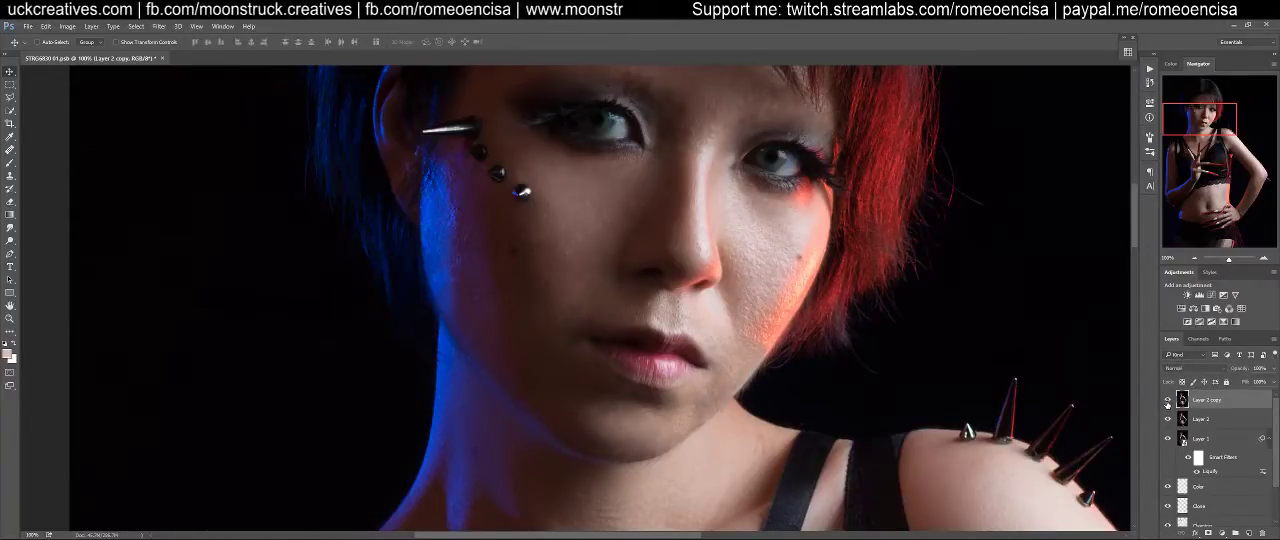
{"action": "left_click", "coordinate": [1167, 402]}
{"action": "left_click", "coordinate": [1167, 402]}
Examine the skin from the face down to the abdomen, hands and red-lit arm, then back up to the shoulders
{"action": "left_click_drag", "start_coordinate": [834, 265], "coordinate": [823, 412]}
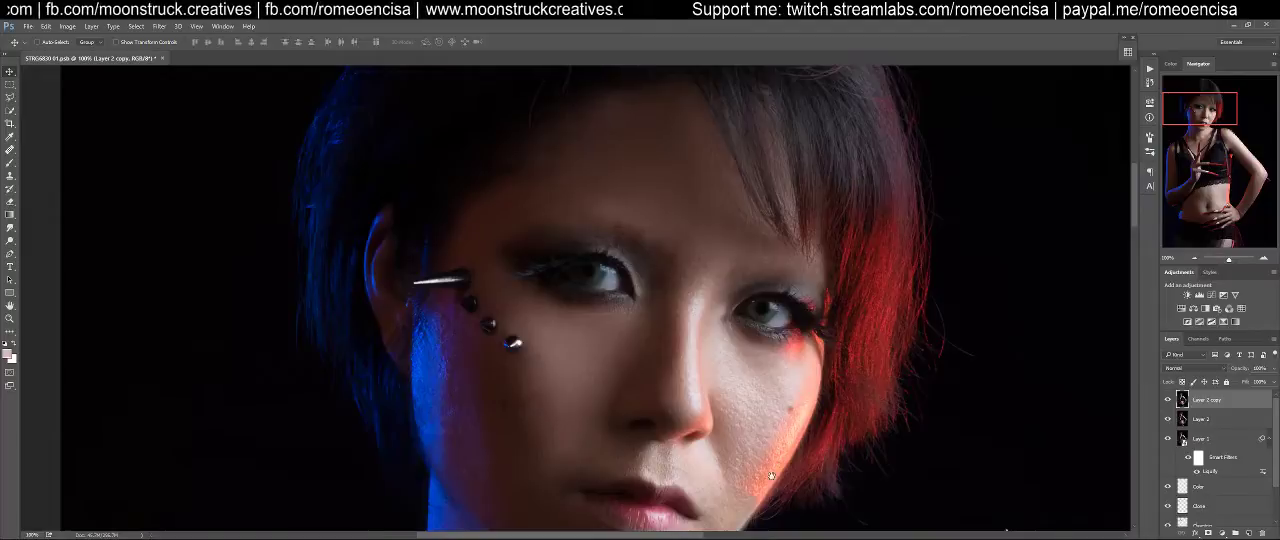
{"action": "left_click_drag", "start_coordinate": [772, 473], "coordinate": [713, 187]}
{"action": "left_click_drag", "start_coordinate": [581, 407], "coordinate": [1065, 25]}
{"action": "left_click_drag", "start_coordinate": [612, 525], "coordinate": [736, 287]}
{"action": "left_click_drag", "start_coordinate": [880, 366], "coordinate": [517, 177]}
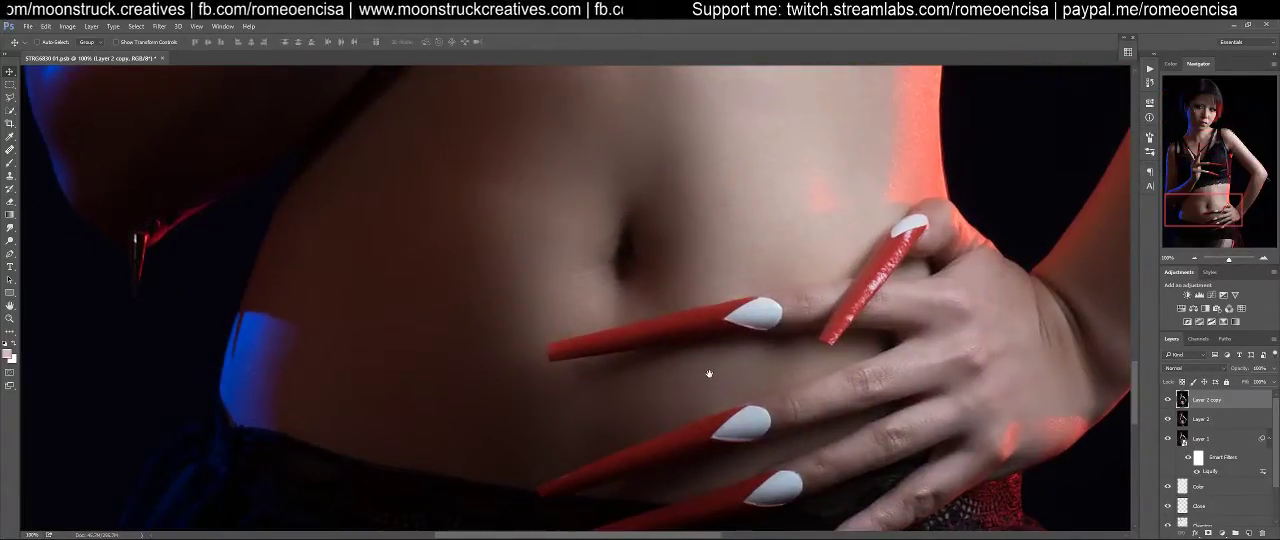
{"action": "key", "text": "ctrl+minus"}
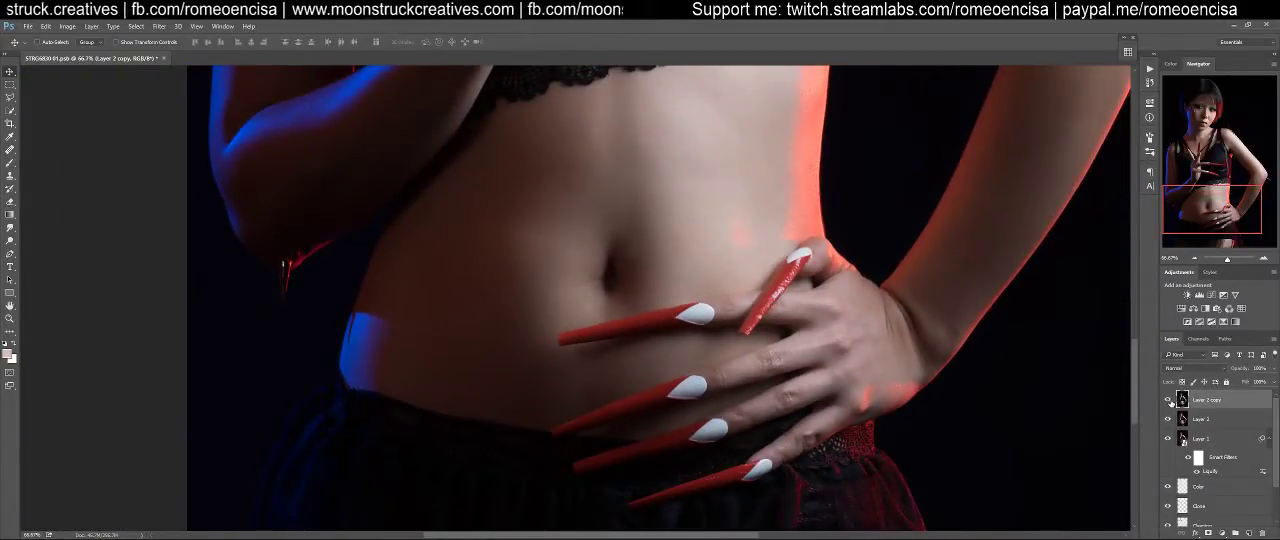
{"action": "left_click_drag", "start_coordinate": [844, 454], "coordinate": [817, 357]}
{"action": "left_click_drag", "start_coordinate": [858, 179], "coordinate": [760, 469]}
{"action": "left_click_drag", "start_coordinate": [808, 316], "coordinate": [791, 494]}
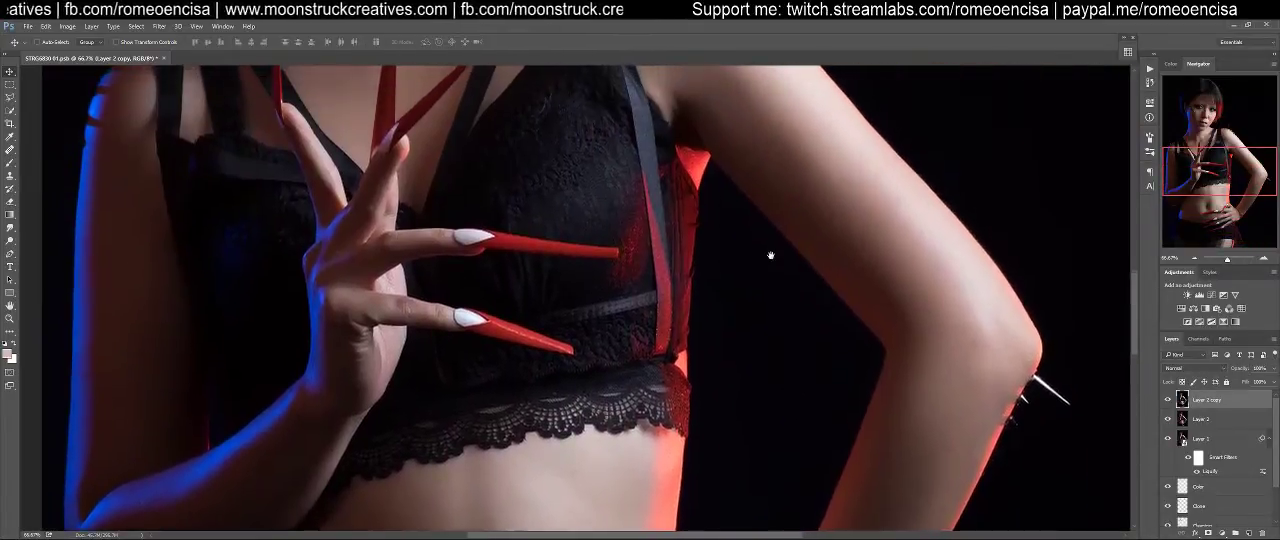
{"action": "left_click_drag", "start_coordinate": [769, 254], "coordinate": [817, 377]}
{"action": "left_click_drag", "start_coordinate": [868, 178], "coordinate": [1025, 391]}
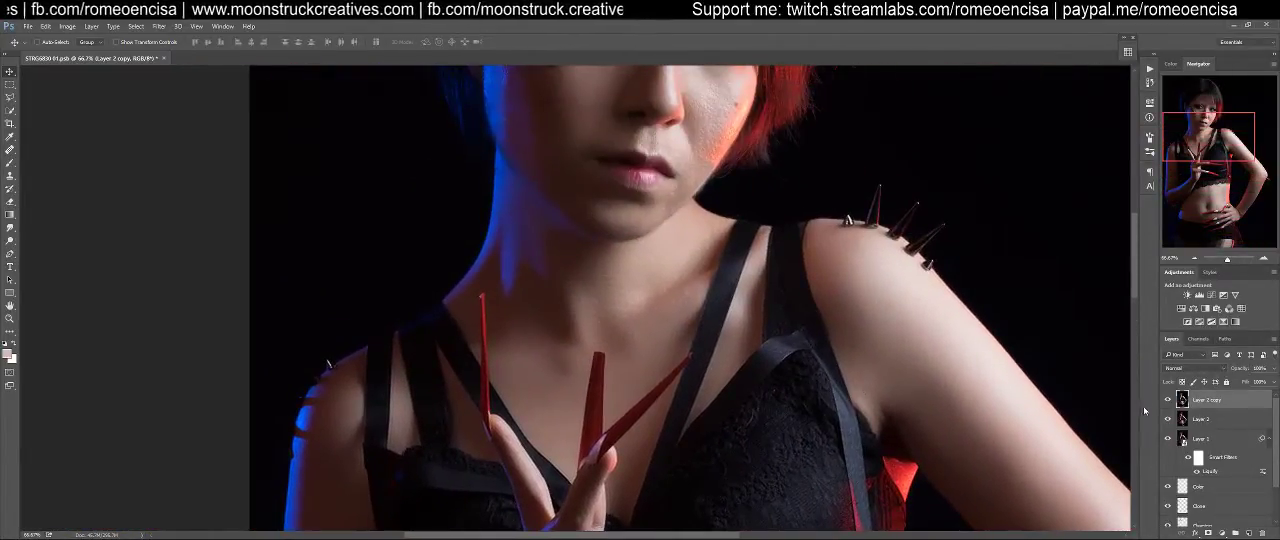
{"action": "left_click_drag", "start_coordinate": [998, 224], "coordinate": [1048, 381]}
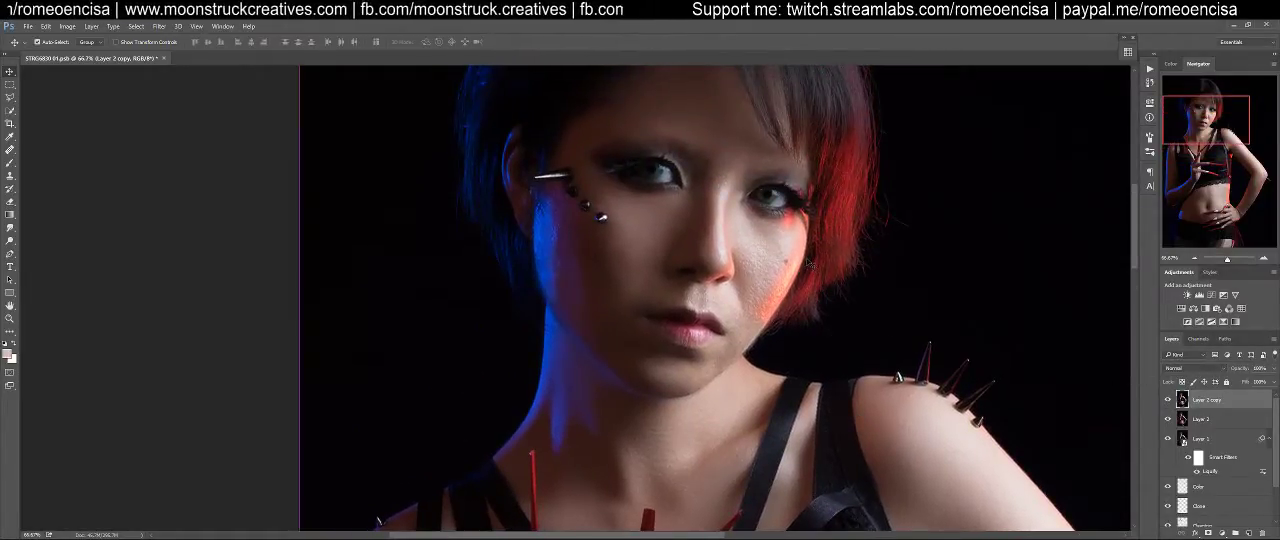
Compare the face once more with the duplicate shown and hidden, then delete both the duplicate and the stamped layer
{"action": "key", "text": "ctrl+plus"}
{"action": "left_click_drag", "start_coordinate": [811, 236], "coordinate": [801, 266]}
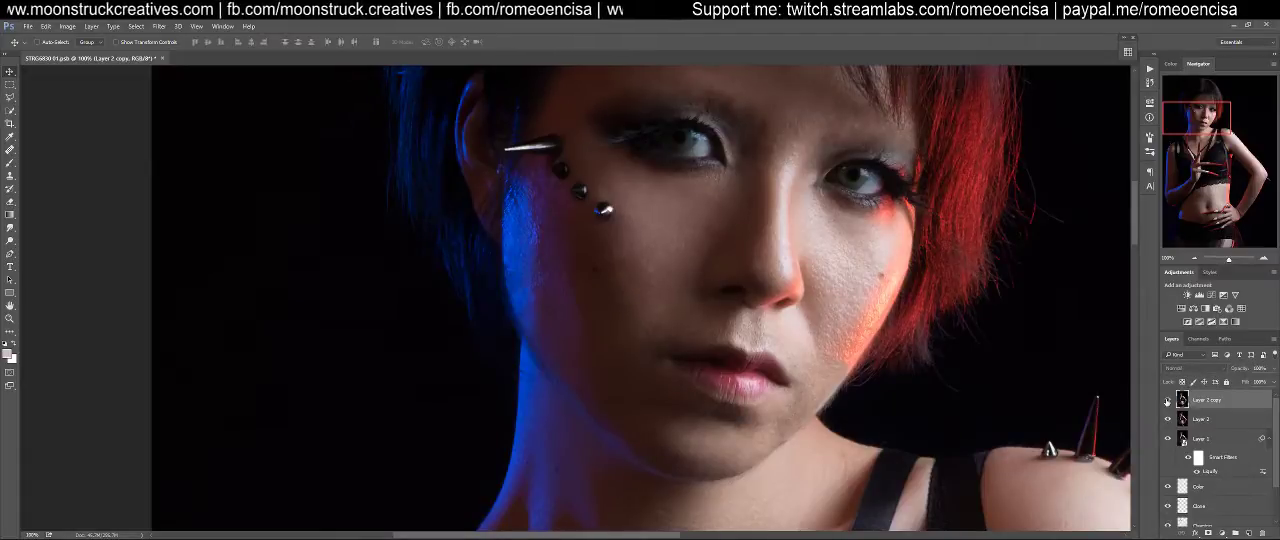
{"action": "left_click", "coordinate": [1167, 401]}
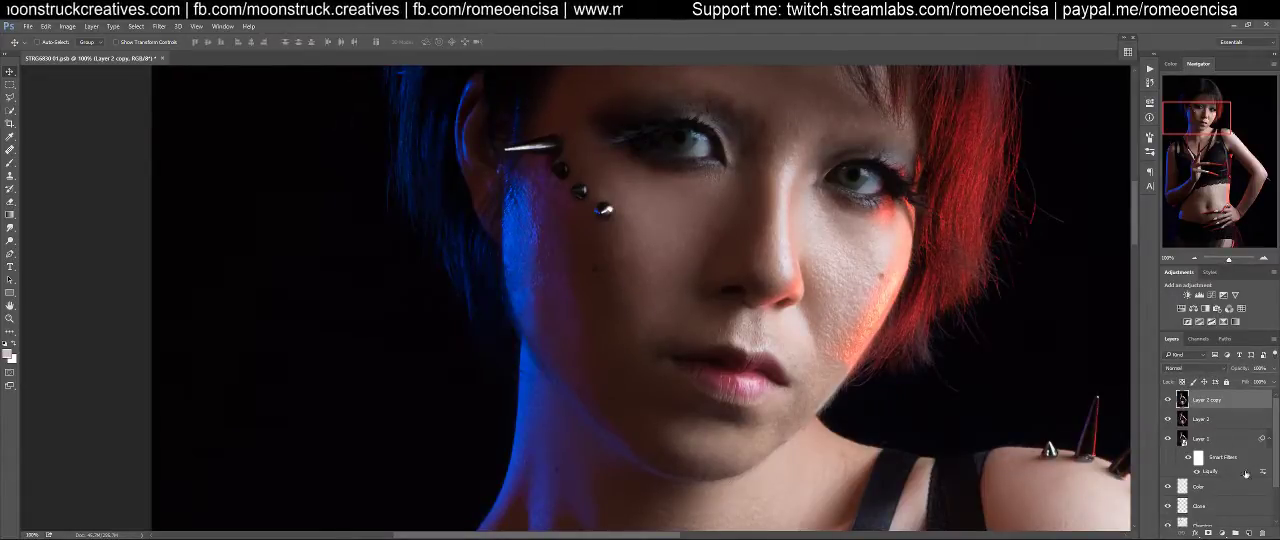
{"action": "left_click", "coordinate": [1263, 534]}
{"action": "left_click", "coordinate": [1263, 534]}
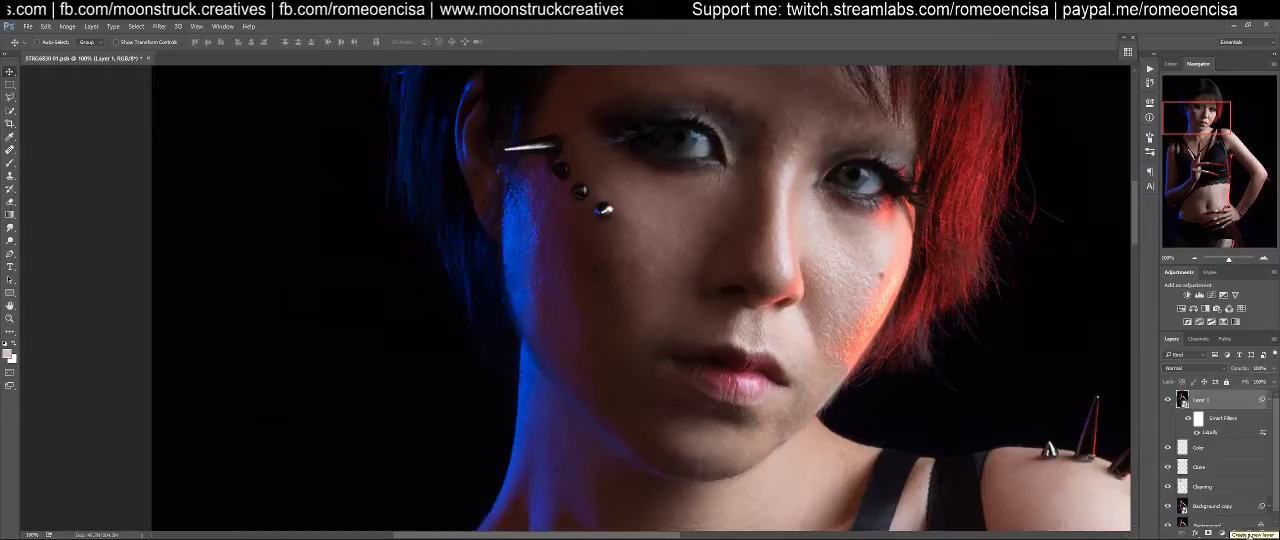
Switch to the Patch tool and add an empty layer named "clean 2" above the liquified layer
{"action": "key", "text": "j"}
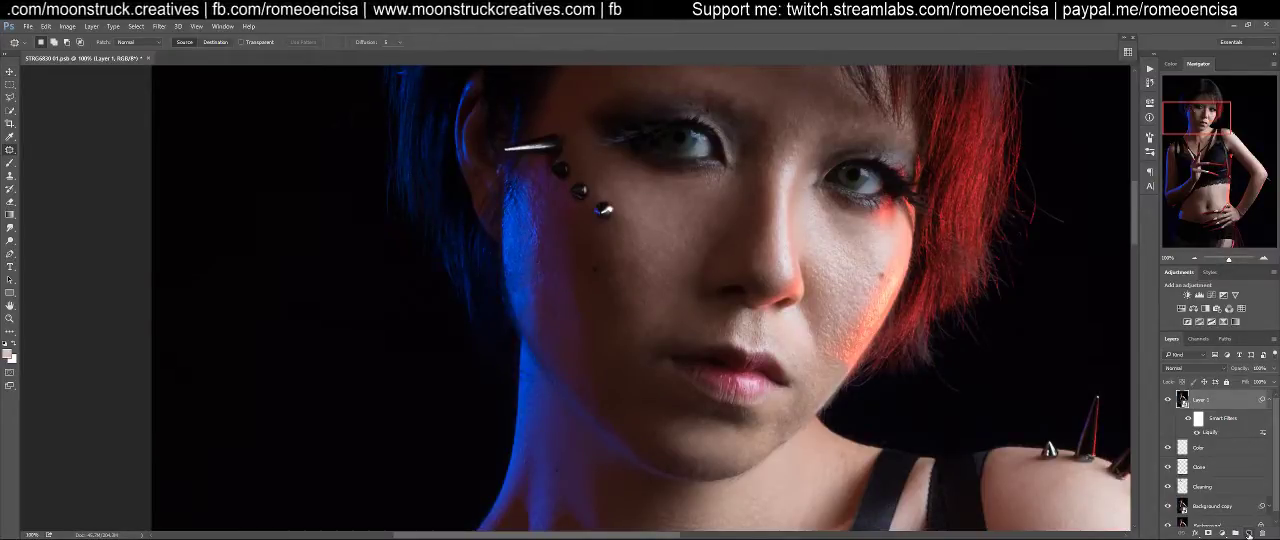
{"action": "left_click", "coordinate": [90, 26]}
{"action": "mouse_move", "coordinate": [100, 41]}
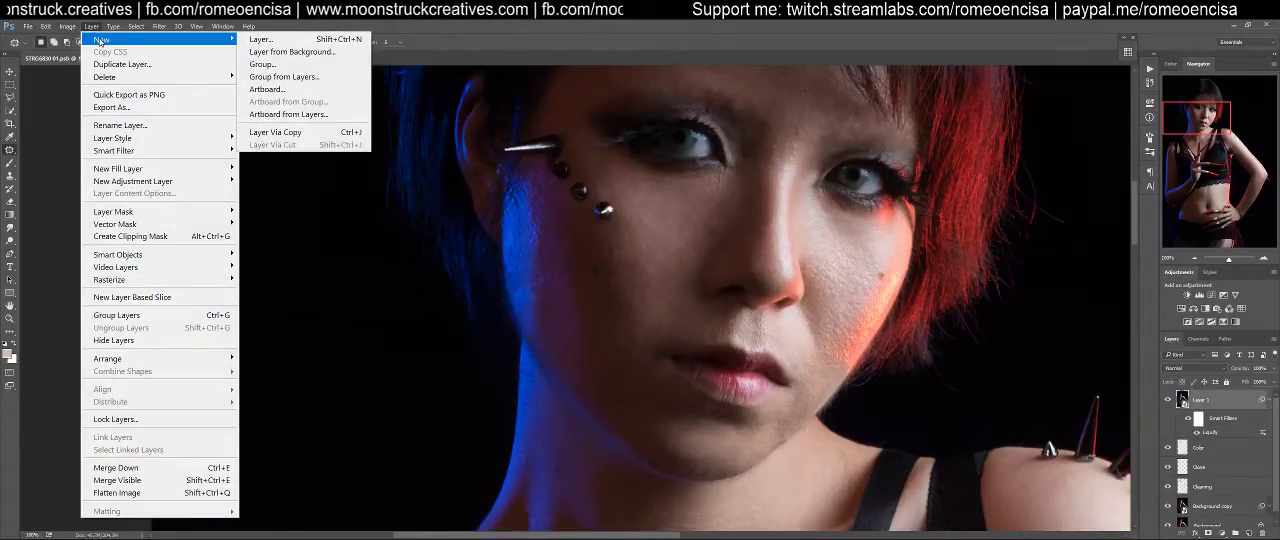
{"action": "left_click", "coordinate": [501, 40]}
{"action": "key", "text": "ctrl+shift+n"}
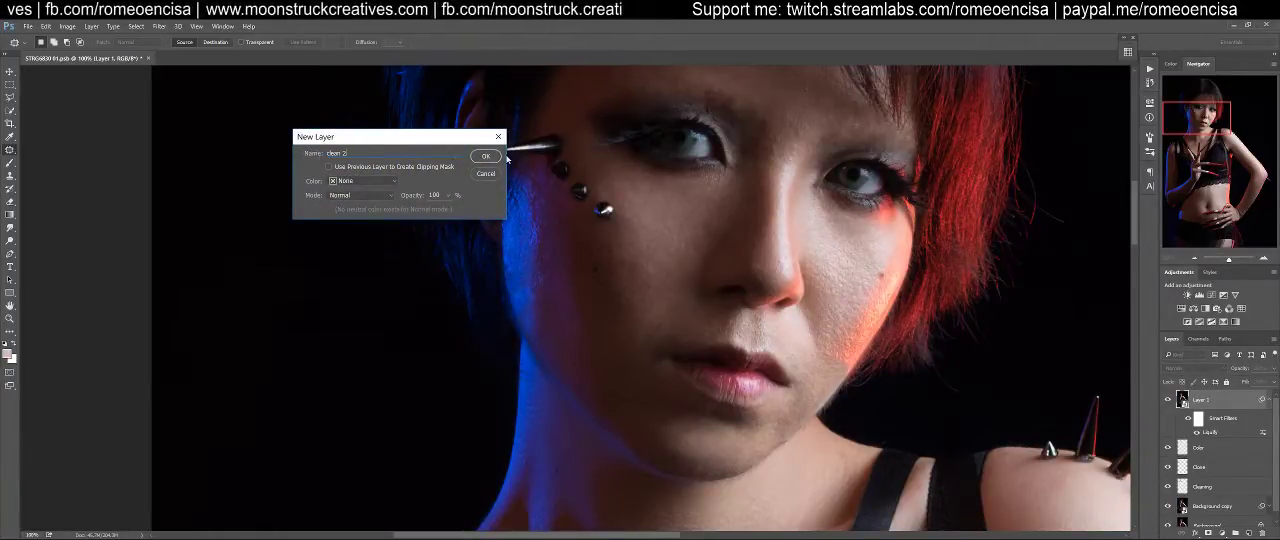
{"action": "left_click", "coordinate": [484, 157]}
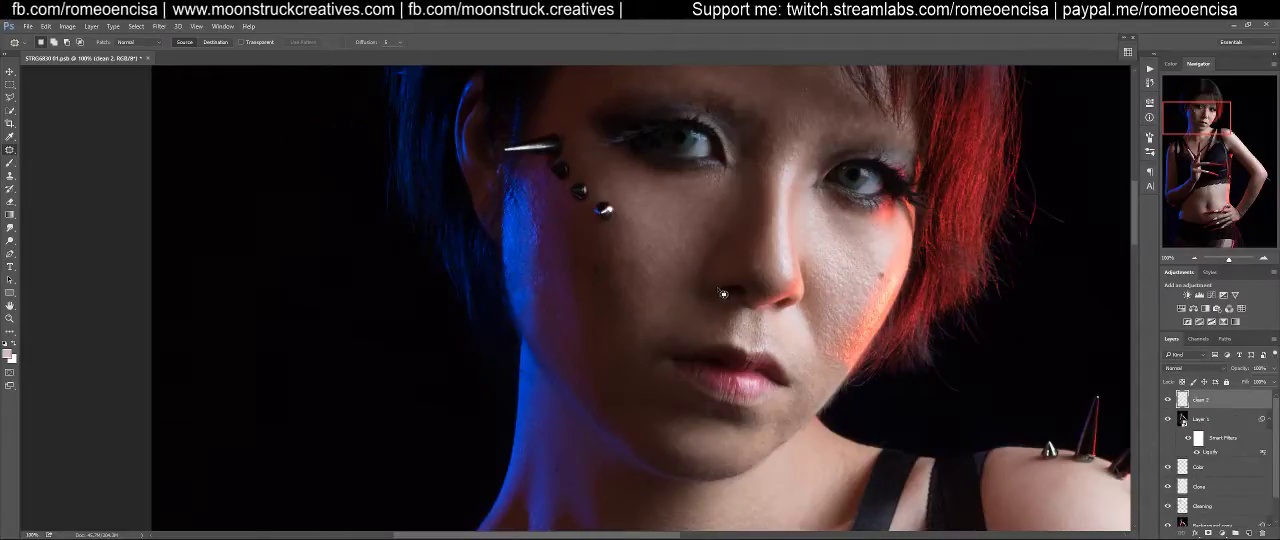
Switch to the Healing Brush and add an empty layer named "stamp" above the clean 2 layer
{"action": "key", "text": "shift+j"}
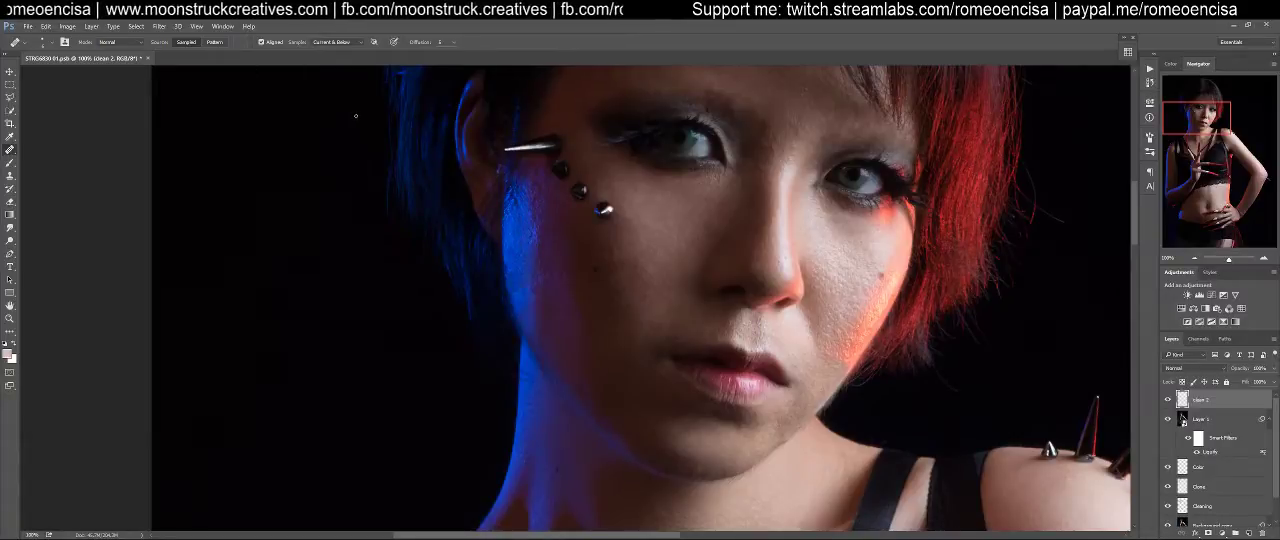
{"action": "key", "text": "ctrl+shift+n"}
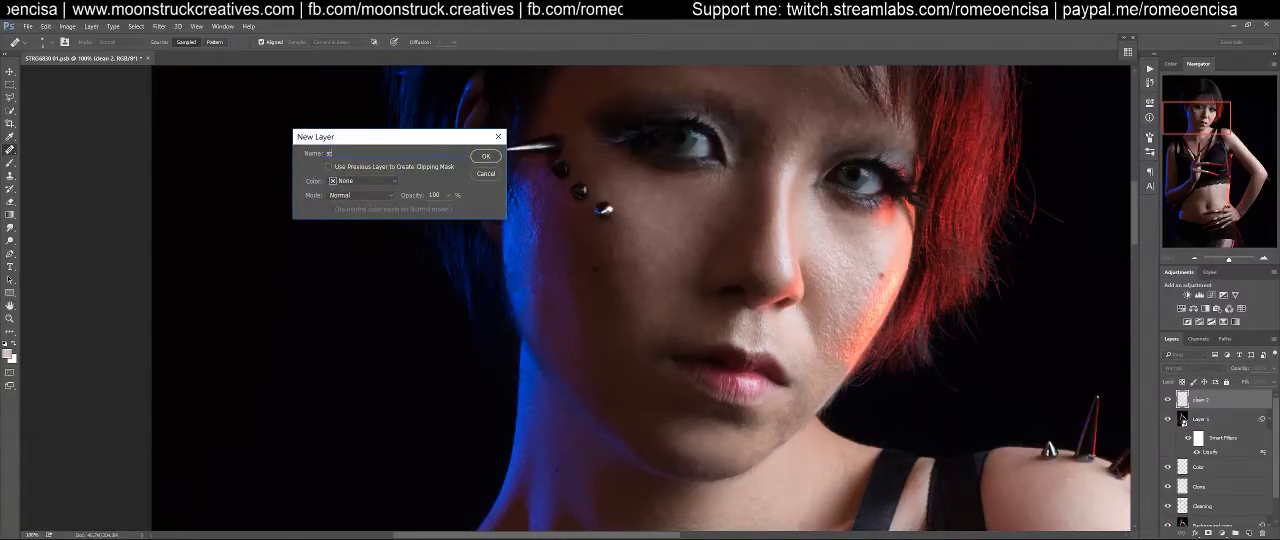
{"action": "type", "text": "stamp"}
{"action": "key", "text": "Return"}
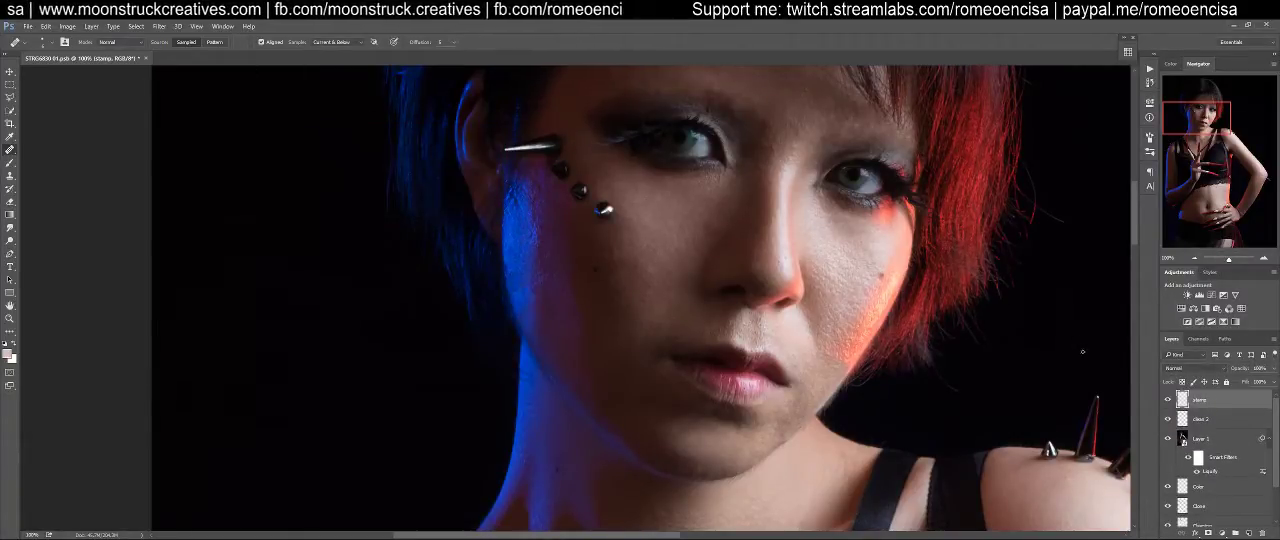
Move the stamp layer beneath the clean 2 layer, directly above the liquified layer
{"action": "left_click", "coordinate": [1197, 420]}
{"action": "key", "text": "ctrl+space"}
{"action": "left_click_drag", "start_coordinate": [570, 272], "coordinate": [597, 271]}
{"action": "key", "text": "ctrl+minus"}
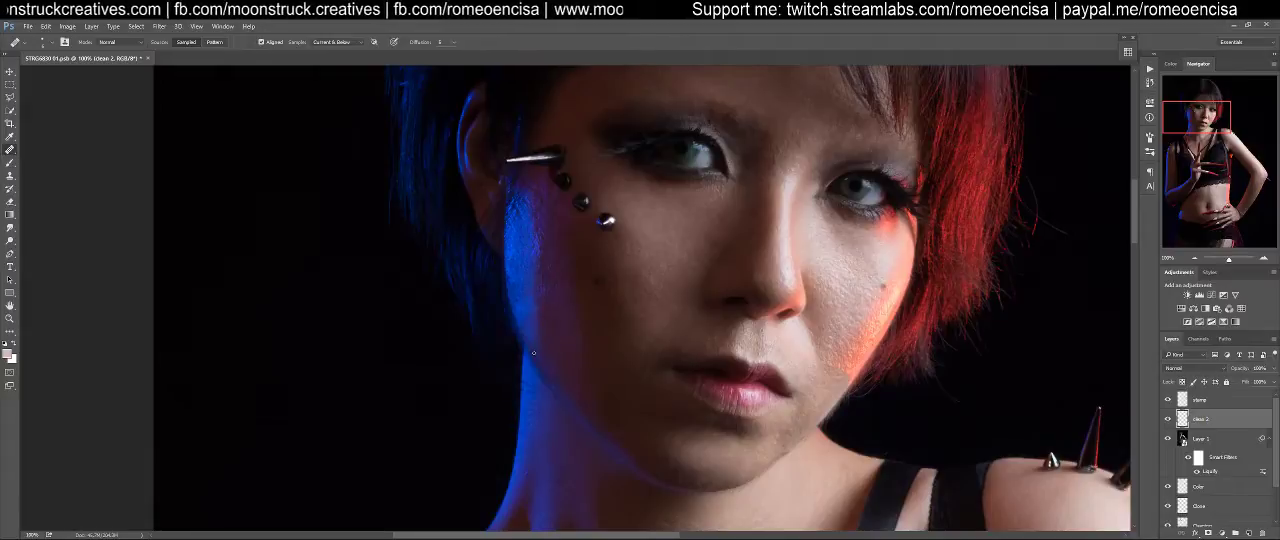
{"action": "left_click", "coordinate": [1196, 401]}
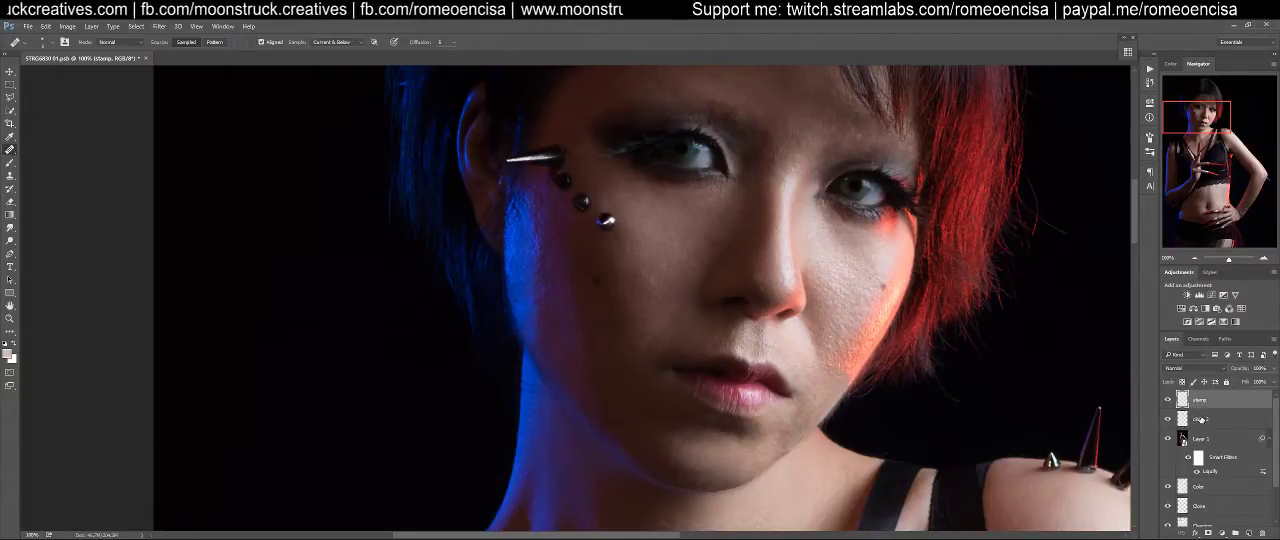
{"action": "left_click_drag", "start_coordinate": [1203, 399], "coordinate": [1200, 428]}
Clone Stamp smooth skin over the rough purple-shadowed cheek below the face studs on the stamp layer
{"action": "key", "text": "s"}
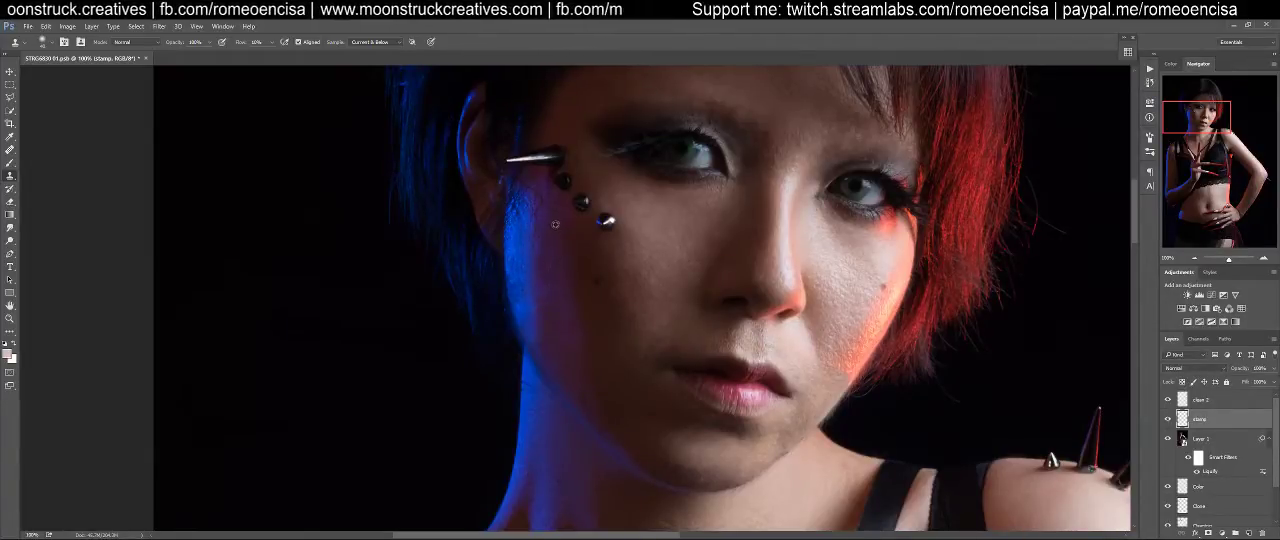
{"action": "mouse_move", "coordinate": [549, 242]}
{"action": "left_mouse_down"}
{"action": "mouse_move", "coordinate": [546, 285]}
{"action": "mouse_move", "coordinate": [556, 274]}
{"action": "mouse_move", "coordinate": [544, 277]}
{"action": "mouse_move", "coordinate": [541, 245]}
{"action": "mouse_move", "coordinate": [540, 266]}
{"action": "mouse_move", "coordinate": [553, 316]}
{"action": "mouse_move", "coordinate": [554, 294]}
{"action": "mouse_move", "coordinate": [540, 297]}
{"action": "mouse_move", "coordinate": [568, 326]}
{"action": "mouse_move", "coordinate": [551, 281]}
{"action": "mouse_move", "coordinate": [549, 303]}
{"action": "mouse_move", "coordinate": [541, 286]}
{"action": "left_mouse_up"}
{"action": "left_click", "coordinate": [563, 314], "text": "alt"}
{"action": "left_click", "coordinate": [560, 321], "text": "alt"}
{"action": "left_click", "coordinate": [571, 335], "text": "alt"}
{"action": "left_click", "coordinate": [564, 343], "text": "alt"}
{"action": "left_click", "coordinate": [558, 284], "text": "alt"}
{"action": "left_click", "coordinate": [565, 338], "text": "alt"}
Clone smoother skin along the blue-lit edge of the cheek, from below the spike down to the jaw
{"action": "left_click", "coordinate": [521, 244], "text": "alt"}
{"action": "mouse_move", "coordinate": [522, 233]}
{"action": "left_mouse_down"}
{"action": "mouse_move", "coordinate": [517, 282]}
{"action": "mouse_move", "coordinate": [518, 232]}
{"action": "mouse_move", "coordinate": [514, 291]}
{"action": "mouse_move", "coordinate": [514, 228]}
{"action": "mouse_move", "coordinate": [516, 296]}
{"action": "mouse_move", "coordinate": [518, 222]}
{"action": "mouse_move", "coordinate": [512, 286]}
{"action": "mouse_move", "coordinate": [531, 325]}
{"action": "mouse_move", "coordinate": [526, 289]}
{"action": "mouse_move", "coordinate": [535, 319]}
{"action": "left_mouse_up"}
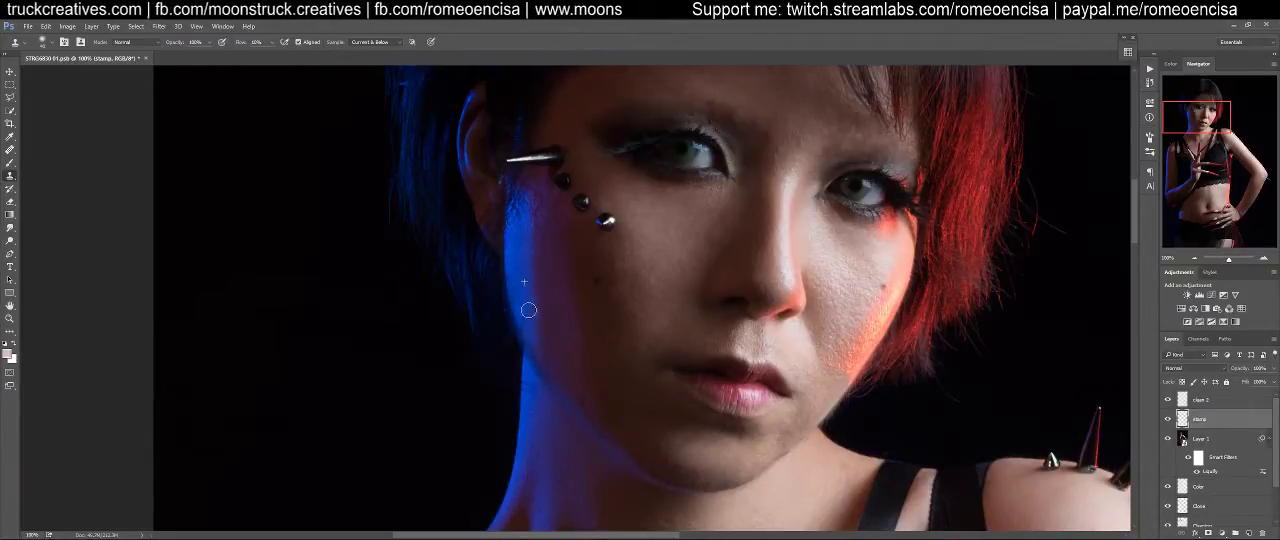
{"action": "left_click", "coordinate": [523, 223], "text": "alt"}
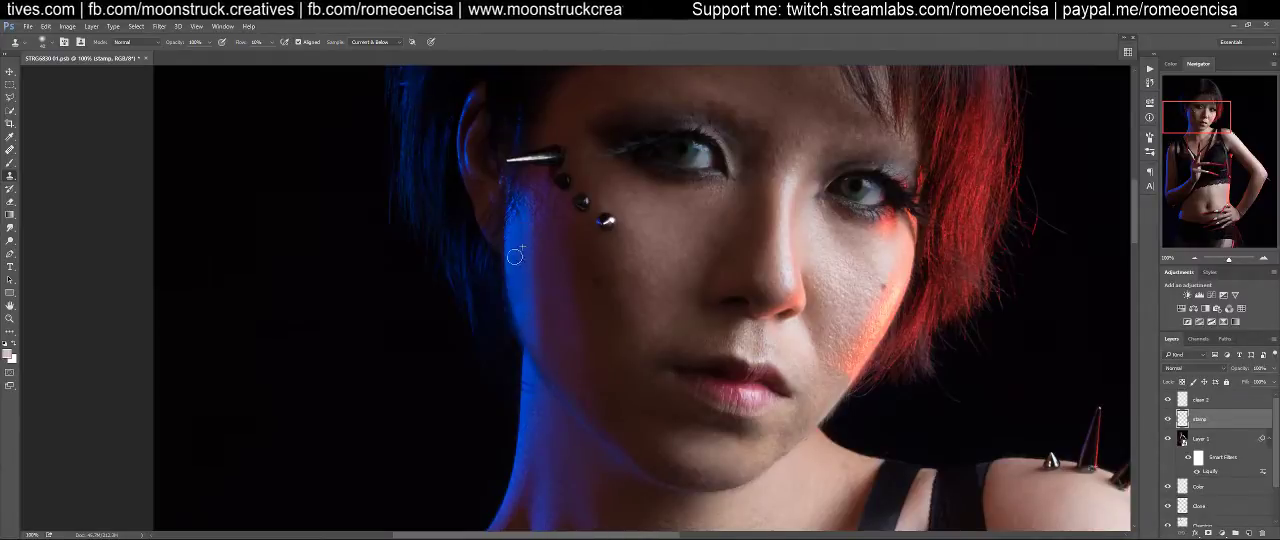
{"action": "mouse_move", "coordinate": [523, 300]}
{"action": "left_mouse_down"}
{"action": "mouse_move", "coordinate": [539, 356]}
{"action": "mouse_move", "coordinate": [517, 292]}
{"action": "mouse_move", "coordinate": [549, 366]}
{"action": "left_mouse_up"}
{"action": "left_click_drag", "start_coordinate": [519, 273], "coordinate": [557, 383]}
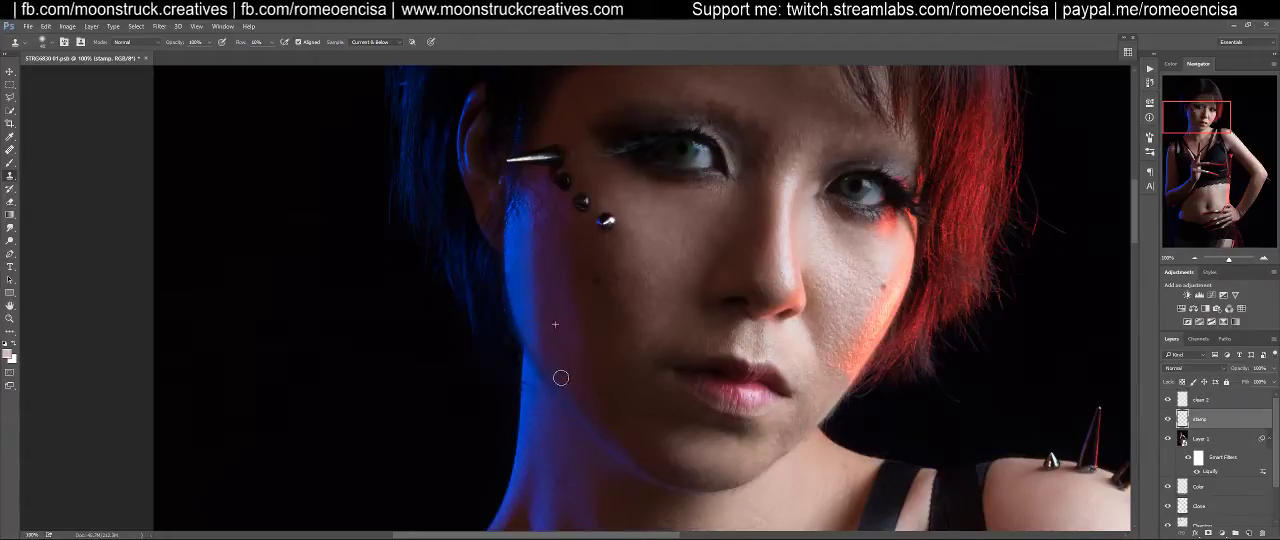
{"action": "left_click_drag", "start_coordinate": [529, 326], "coordinate": [548, 368]}
{"action": "left_click_drag", "start_coordinate": [537, 318], "coordinate": [554, 365]}
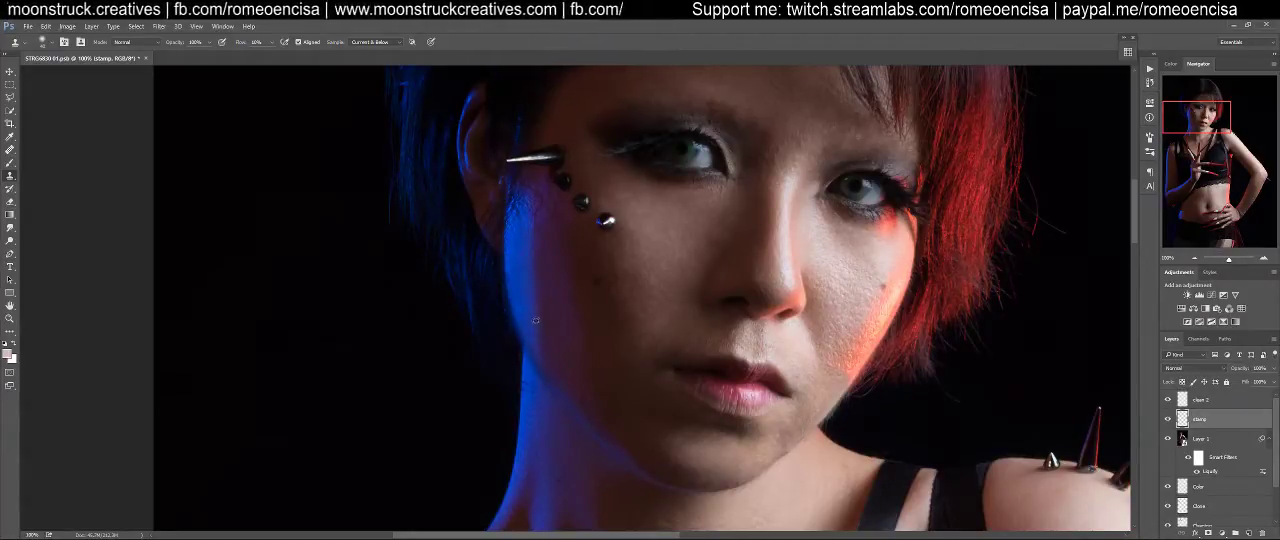
{"action": "mouse_move", "coordinate": [532, 326]}
{"action": "left_mouse_down"}
{"action": "mouse_move", "coordinate": [531, 351]}
{"action": "mouse_move", "coordinate": [551, 369]}
{"action": "mouse_move", "coordinate": [534, 334]}
{"action": "mouse_move", "coordinate": [559, 381]}
{"action": "left_mouse_up"}
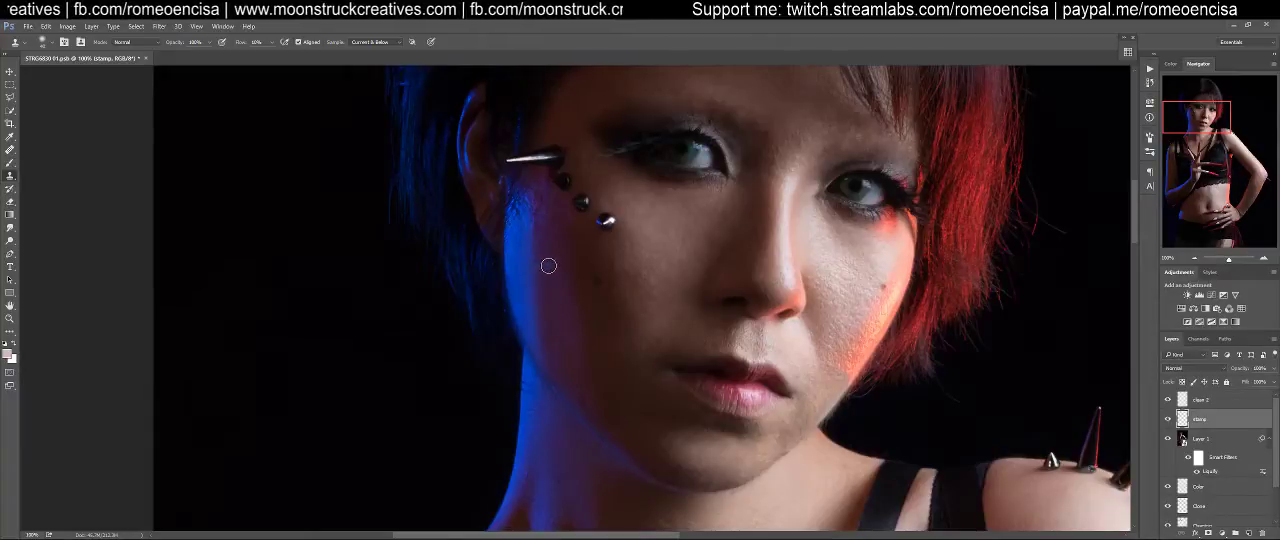
Blend the transition between the blue highlight and the purple shadow on the upper cheek with cloned skin
{"action": "left_click", "coordinate": [522, 231], "text": "alt"}
{"action": "mouse_move", "coordinate": [531, 217]}
{"action": "left_mouse_down"}
{"action": "mouse_move", "coordinate": [532, 218]}
{"action": "mouse_move", "coordinate": [531, 269]}
{"action": "mouse_move", "coordinate": [535, 211]}
{"action": "mouse_move", "coordinate": [531, 291]}
{"action": "mouse_move", "coordinate": [535, 217]}
{"action": "mouse_move", "coordinate": [535, 279]}
{"action": "left_mouse_up"}
{"action": "left_click", "coordinate": [523, 255], "text": "alt"}
{"action": "left_click", "coordinate": [519, 236], "text": "alt"}
{"action": "mouse_move", "coordinate": [531, 217]}
{"action": "left_mouse_down"}
{"action": "mouse_move", "coordinate": [529, 247]}
{"action": "mouse_move", "coordinate": [521, 230]}
{"action": "mouse_move", "coordinate": [530, 220]}
{"action": "mouse_move", "coordinate": [534, 259]}
{"action": "mouse_move", "coordinate": [536, 230]}
{"action": "mouse_move", "coordinate": [540, 316]}
{"action": "mouse_move", "coordinate": [537, 275]}
{"action": "left_mouse_up"}
{"action": "left_click", "coordinate": [523, 257], "text": "alt"}
{"action": "left_click_drag", "start_coordinate": [543, 329], "coordinate": [541, 331]}
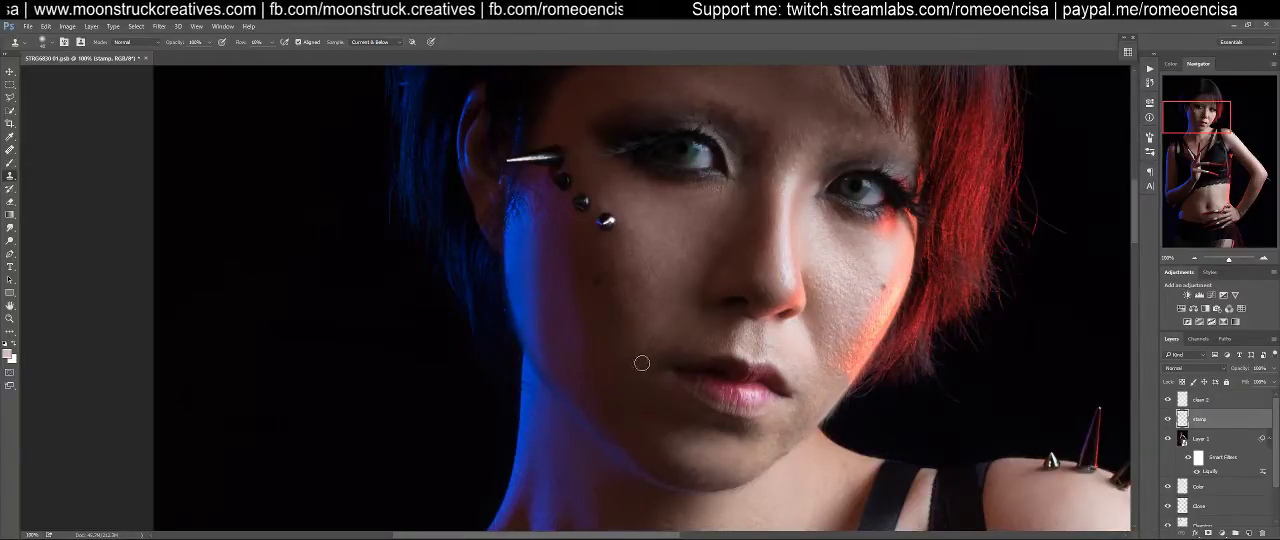
Even out the shadowed cheek with cloned skin, working from the jaw up to the face studs
{"action": "mouse_move", "coordinate": [614, 371]}
{"action": "left_mouse_down"}
{"action": "mouse_move", "coordinate": [508, 322]}
{"action": "mouse_move", "coordinate": [522, 350]}
{"action": "left_mouse_up"}
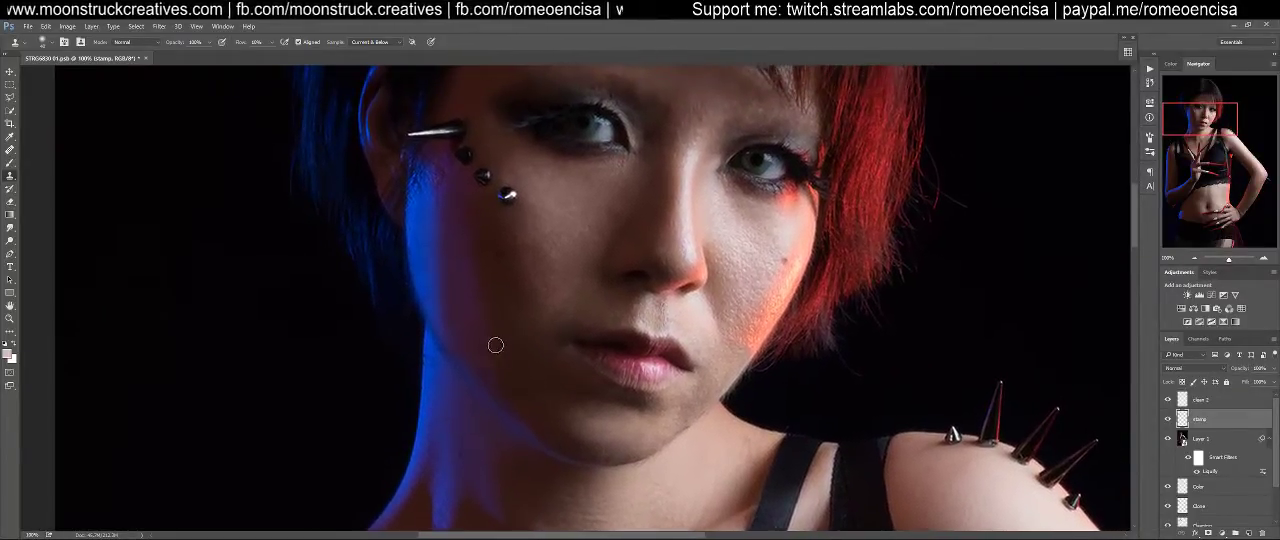
{"action": "left_click", "coordinate": [469, 335], "text": "alt"}
{"action": "left_click_drag", "start_coordinate": [470, 296], "coordinate": [468, 278]}
{"action": "left_click", "coordinate": [460, 263], "text": "alt"}
{"action": "left_click_drag", "start_coordinate": [461, 220], "coordinate": [468, 201]}
{"action": "left_click", "coordinate": [462, 200], "text": "alt"}
{"action": "mouse_move", "coordinate": [458, 166]}
{"action": "left_mouse_down"}
{"action": "mouse_move", "coordinate": [455, 198]}
{"action": "mouse_move", "coordinate": [431, 175]}
{"action": "mouse_move", "coordinate": [439, 165]}
{"action": "mouse_move", "coordinate": [469, 206]}
{"action": "mouse_move", "coordinate": [443, 185]}
{"action": "left_mouse_up"}
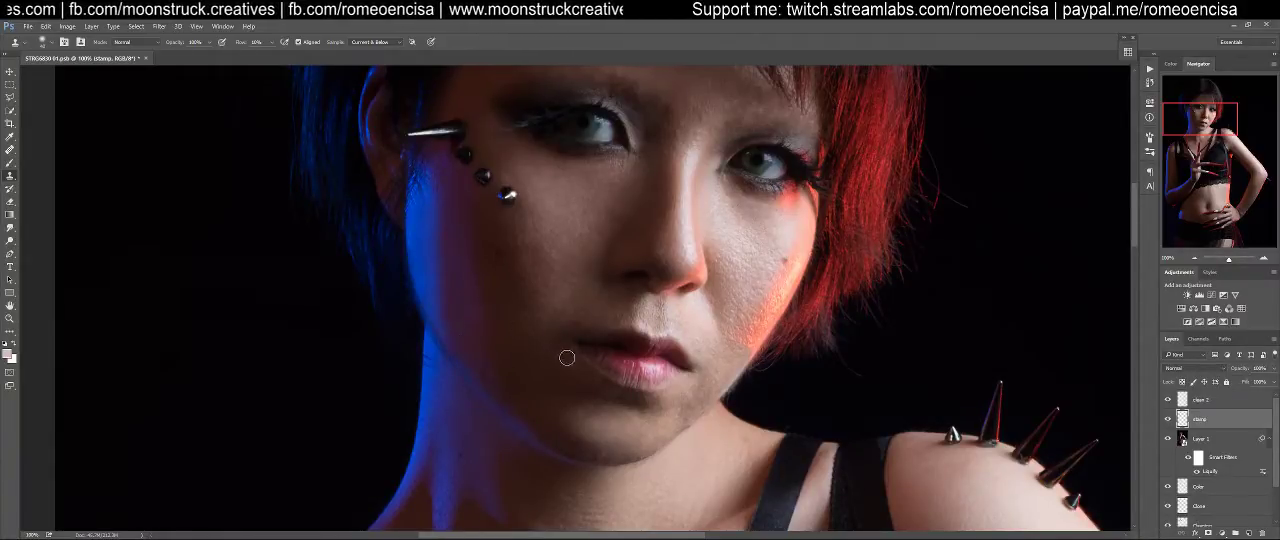
Clone smooth skin over the textured cheek beneath the eye on the red-lit side of the face
{"action": "left_click_drag", "start_coordinate": [529, 346], "coordinate": [474, 323]}
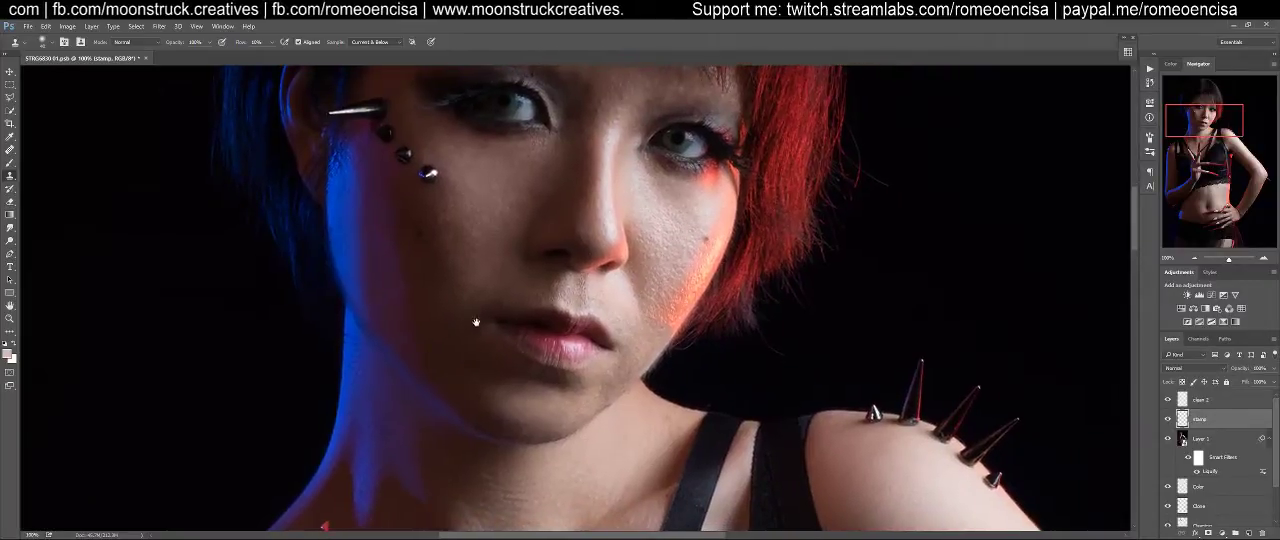
{"action": "left_click", "coordinate": [630, 189], "text": "alt"}
{"action": "mouse_move", "coordinate": [657, 205]}
{"action": "left_mouse_down"}
{"action": "mouse_move", "coordinate": [666, 229]}
{"action": "mouse_move", "coordinate": [675, 221]}
{"action": "left_mouse_up"}
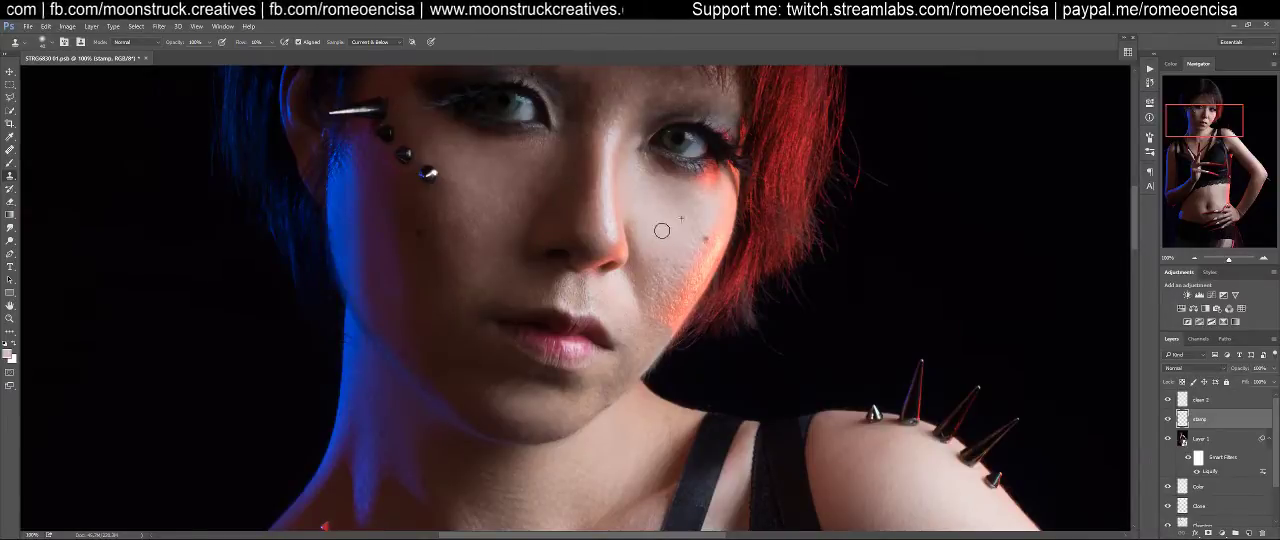
{"action": "mouse_move", "coordinate": [693, 232]}
{"action": "left_mouse_down"}
{"action": "mouse_move", "coordinate": [665, 281]}
{"action": "mouse_move", "coordinate": [669, 219]}
{"action": "mouse_move", "coordinate": [663, 288]}
{"action": "mouse_move", "coordinate": [653, 265]}
{"action": "mouse_move", "coordinate": [665, 230]}
{"action": "mouse_move", "coordinate": [647, 239]}
{"action": "mouse_move", "coordinate": [631, 211]}
{"action": "mouse_move", "coordinate": [644, 289]}
{"action": "mouse_move", "coordinate": [662, 272]}
{"action": "mouse_move", "coordinate": [656, 258]}
{"action": "mouse_move", "coordinate": [670, 285]}
{"action": "mouse_move", "coordinate": [682, 257]}
{"action": "mouse_move", "coordinate": [674, 289]}
{"action": "mouse_move", "coordinate": [690, 231]}
{"action": "left_mouse_up"}
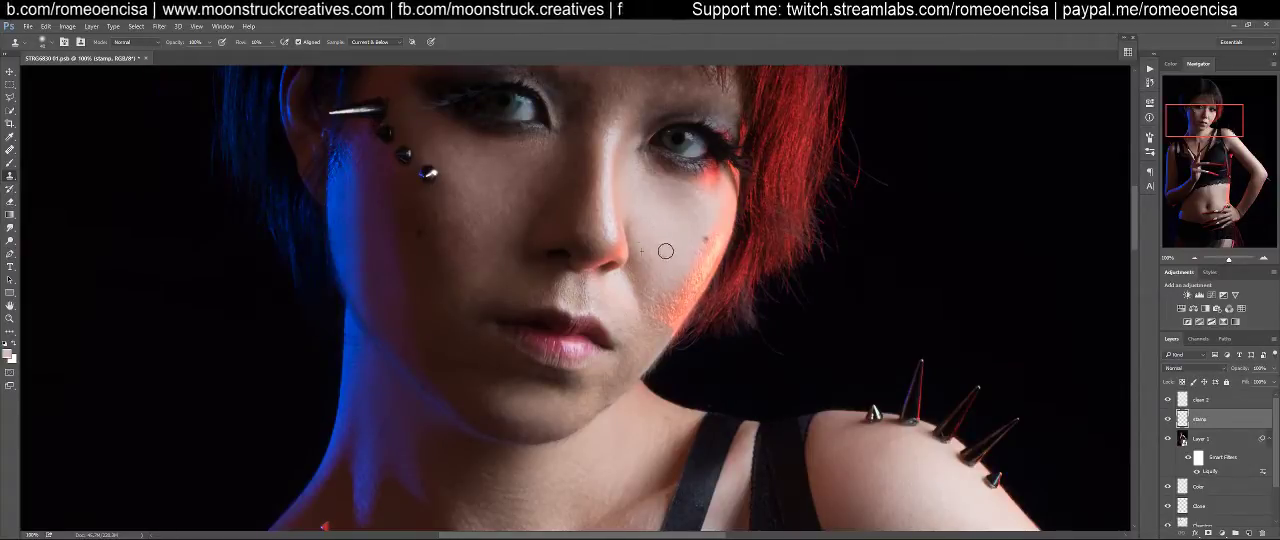
{"action": "left_click_drag", "start_coordinate": [647, 240], "coordinate": [631, 223]}
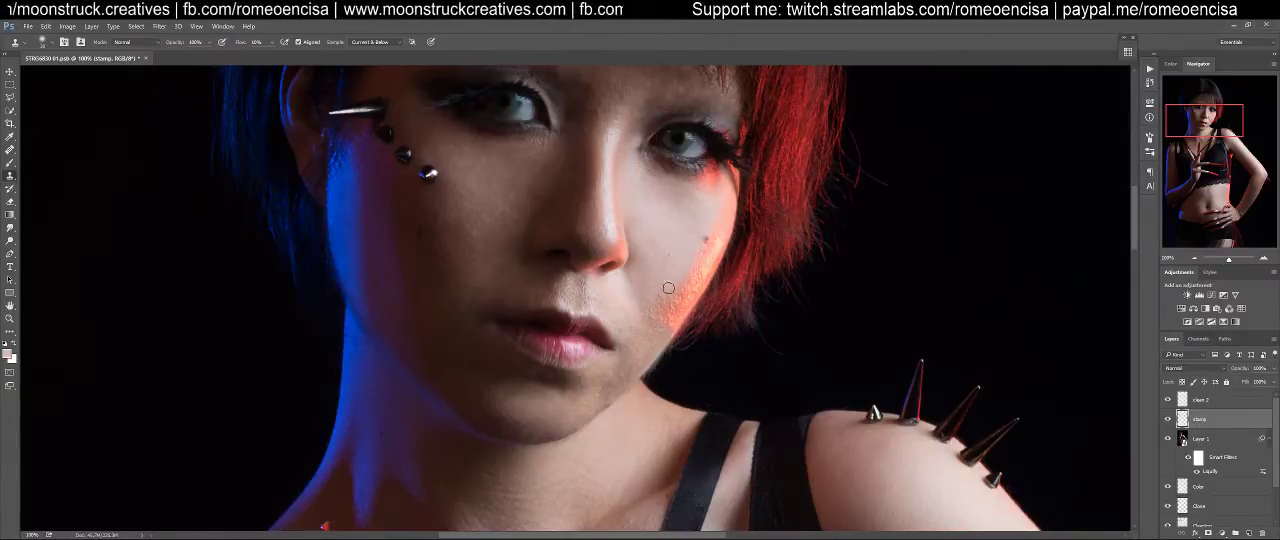
With a smaller clone brush, smooth the skin beside and just below the nostril on the red-lit side
{"action": "scroll", "coordinate": [660, 236], "scroll_direction": "up", "scroll_amount": 5}
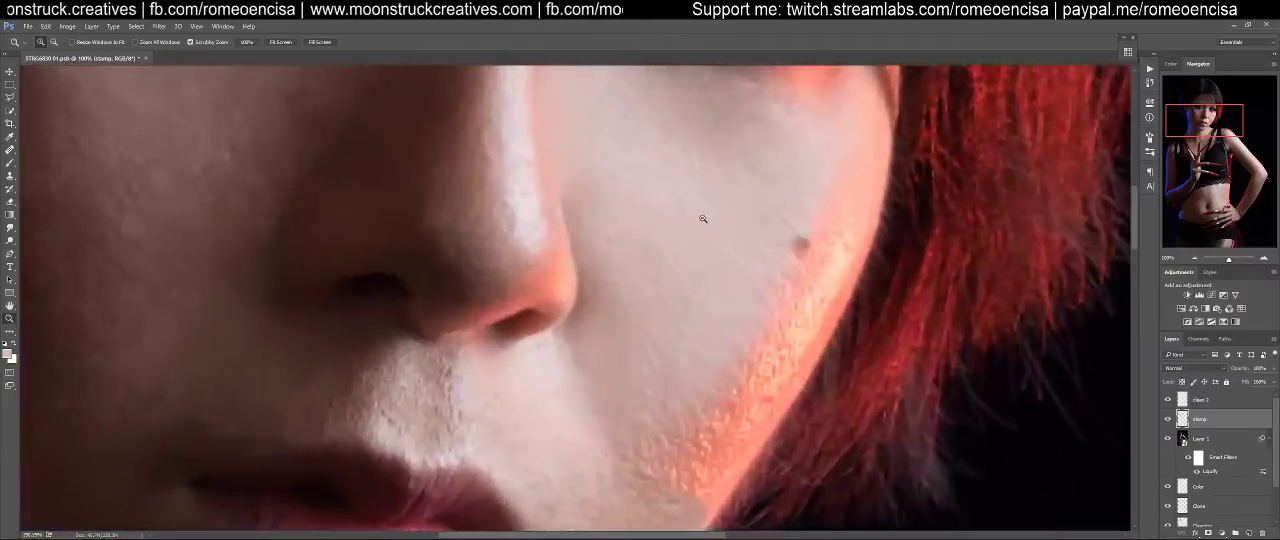
{"action": "key", "text": "bracketleft"}
{"action": "key", "text": "bracketleft"}
{"action": "key", "text": "bracketleft"}
{"action": "key", "text": "bracketleft"}
{"action": "key", "text": "bracketleft"}
{"action": "key", "text": "bracketleft"}
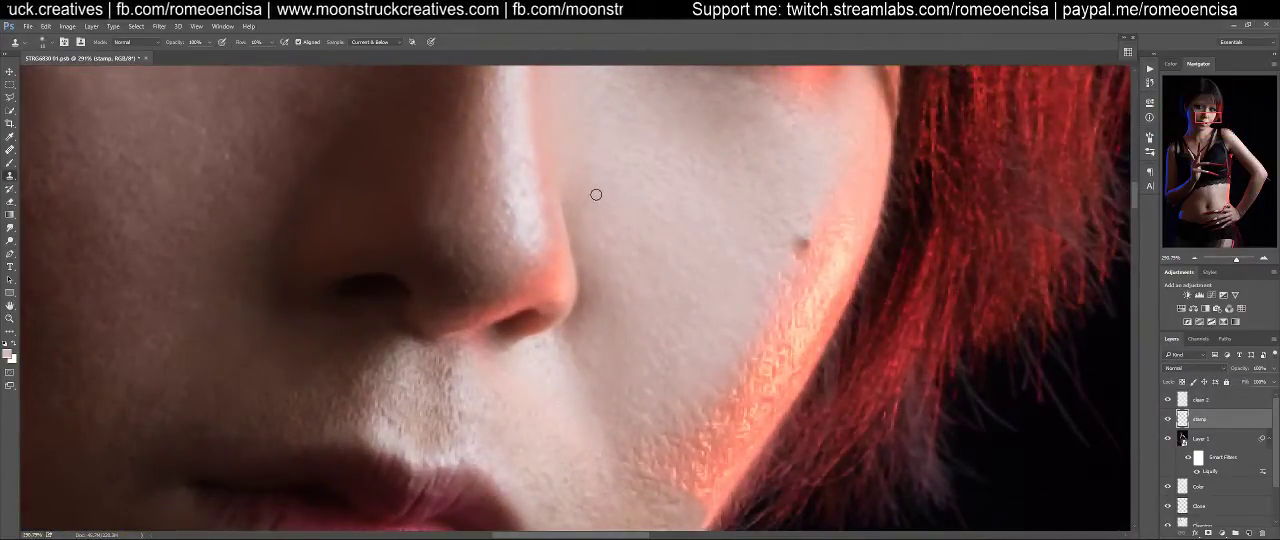
{"action": "key", "text": "bracketright"}
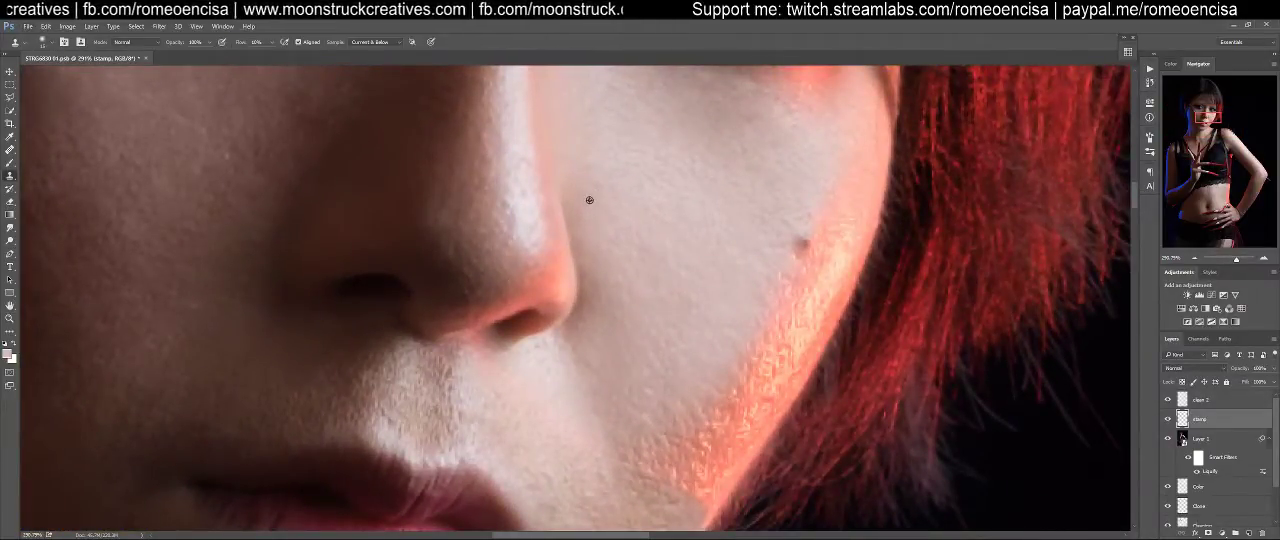
{"action": "mouse_move", "coordinate": [577, 202]}
{"action": "left_mouse_down"}
{"action": "mouse_move", "coordinate": [576, 235]}
{"action": "mouse_move", "coordinate": [564, 191]}
{"action": "mouse_move", "coordinate": [575, 247]}
{"action": "mouse_move", "coordinate": [567, 188]}
{"action": "mouse_move", "coordinate": [591, 287]}
{"action": "left_mouse_up"}
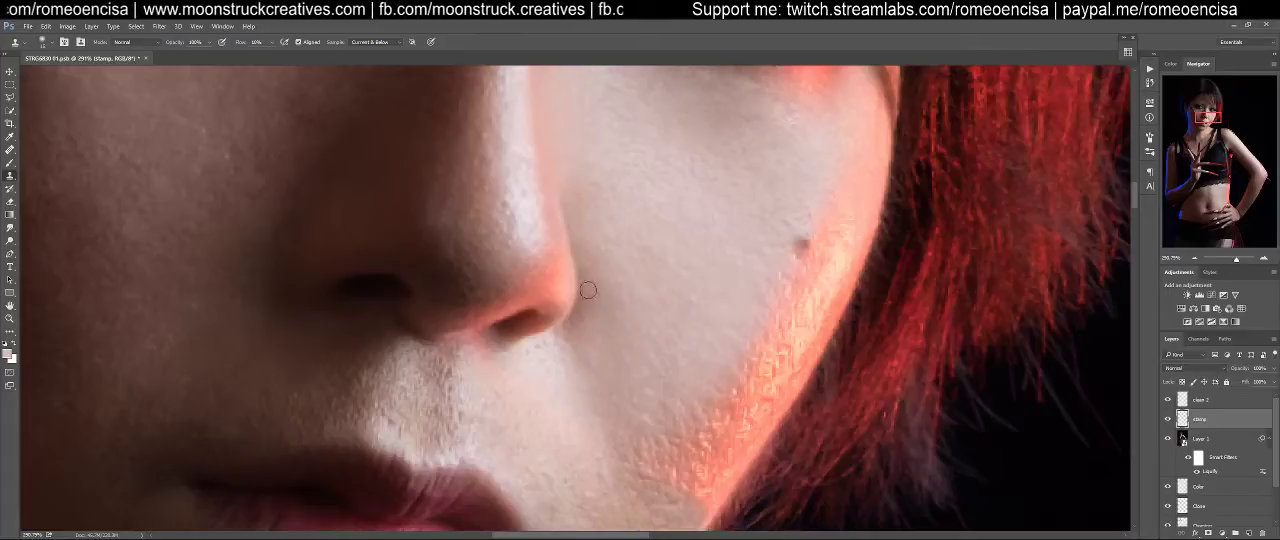
{"action": "mouse_move", "coordinate": [578, 322]}
{"action": "left_mouse_down"}
{"action": "mouse_move", "coordinate": [588, 268]}
{"action": "mouse_move", "coordinate": [568, 188]}
{"action": "mouse_move", "coordinate": [578, 298]}
{"action": "mouse_move", "coordinate": [567, 331]}
{"action": "mouse_move", "coordinate": [579, 313]}
{"action": "mouse_move", "coordinate": [591, 387]}
{"action": "mouse_move", "coordinate": [574, 343]}
{"action": "mouse_move", "coordinate": [585, 369]}
{"action": "mouse_move", "coordinate": [578, 341]}
{"action": "mouse_move", "coordinate": [593, 348]}
{"action": "mouse_move", "coordinate": [569, 370]}
{"action": "mouse_move", "coordinate": [603, 349]}
{"action": "left_mouse_up"}
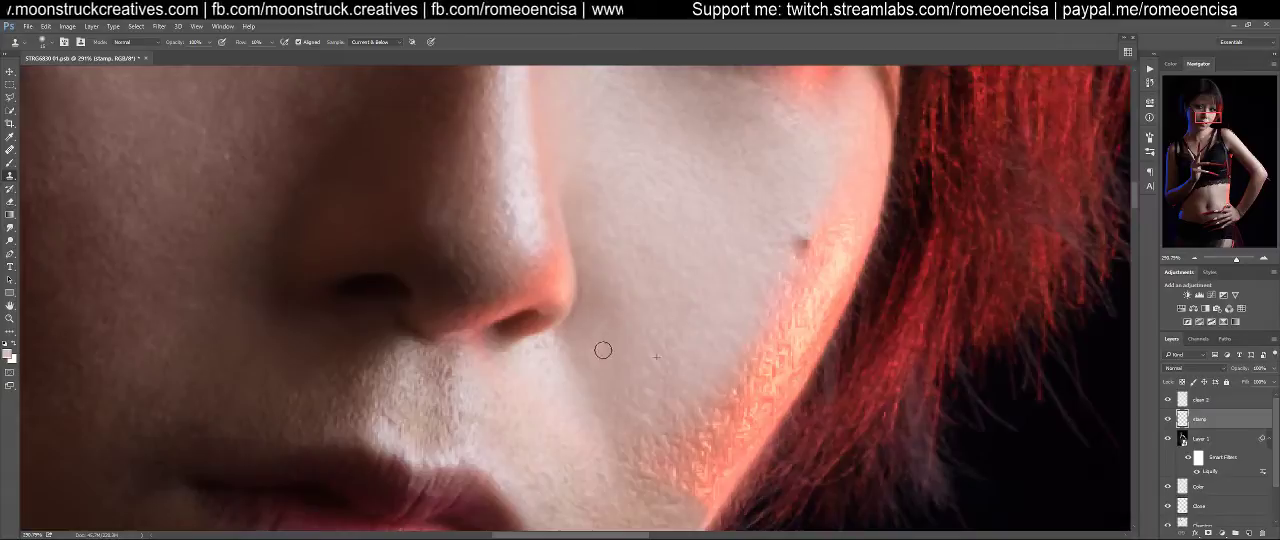
{"action": "mouse_move", "coordinate": [590, 311]}
{"action": "left_mouse_down"}
{"action": "mouse_move", "coordinate": [580, 335]}
{"action": "mouse_move", "coordinate": [570, 328]}
{"action": "mouse_move", "coordinate": [586, 262]}
{"action": "mouse_move", "coordinate": [567, 206]}
{"action": "mouse_move", "coordinate": [567, 218]}
{"action": "left_mouse_up"}
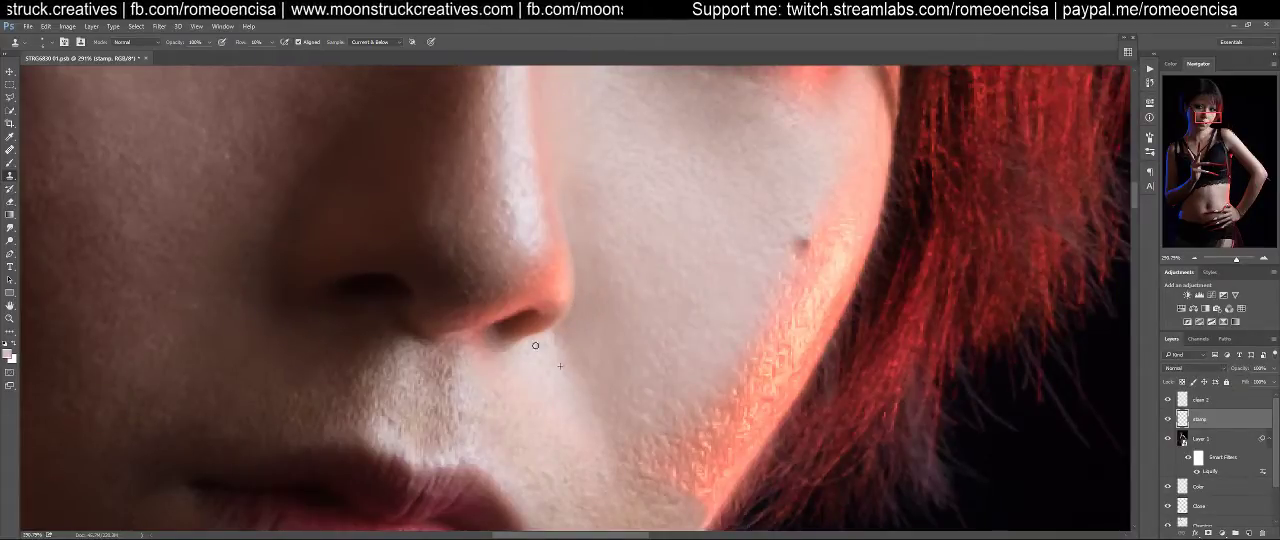
{"action": "left_click_drag", "start_coordinate": [543, 339], "coordinate": [540, 350]}
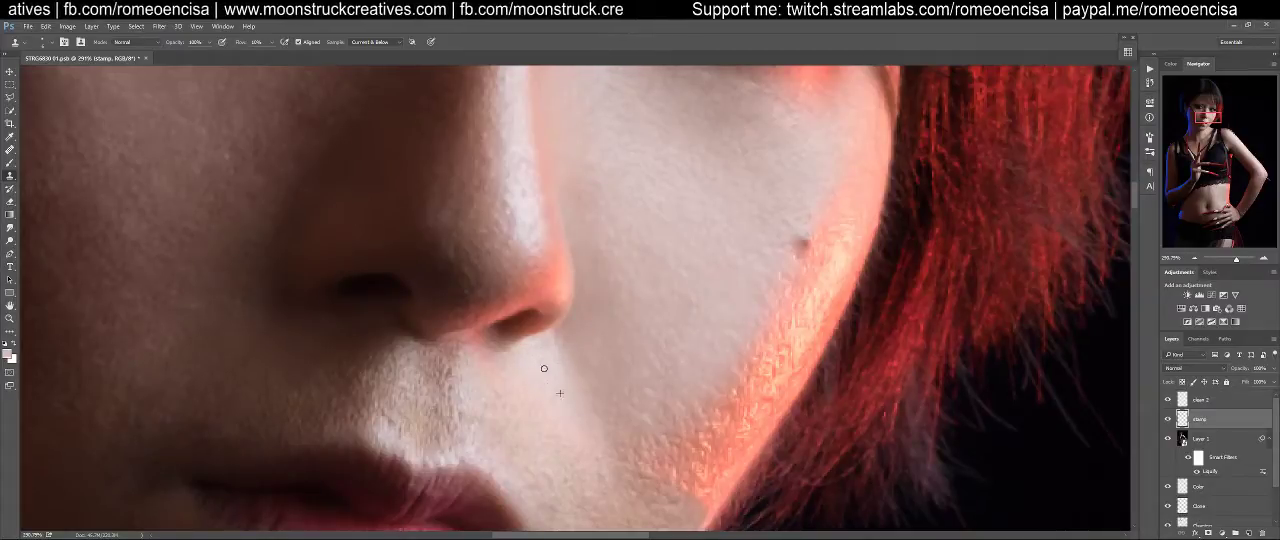
With a larger clone brush, smooth the skin between the nostril and the mouth corner on the red-lit side
{"action": "left_click_drag", "start_coordinate": [639, 335], "coordinate": [720, 191]}
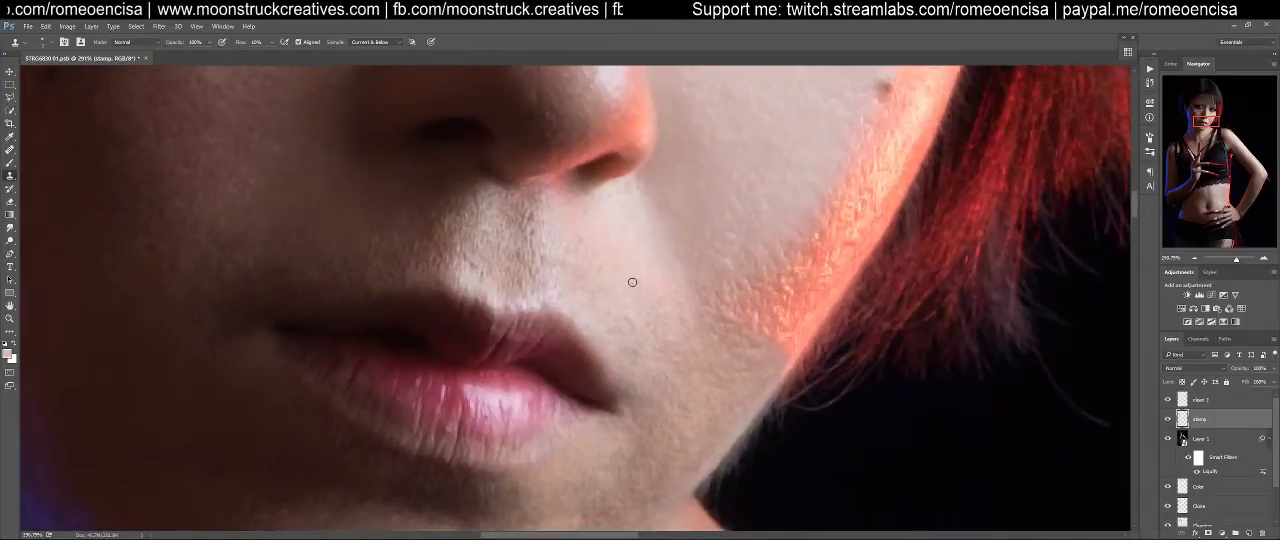
{"action": "key", "text": "bracketright"}
{"action": "key", "text": "bracketright"}
{"action": "key", "text": "bracketright"}
{"action": "left_click", "coordinate": [624, 235], "text": "alt"}
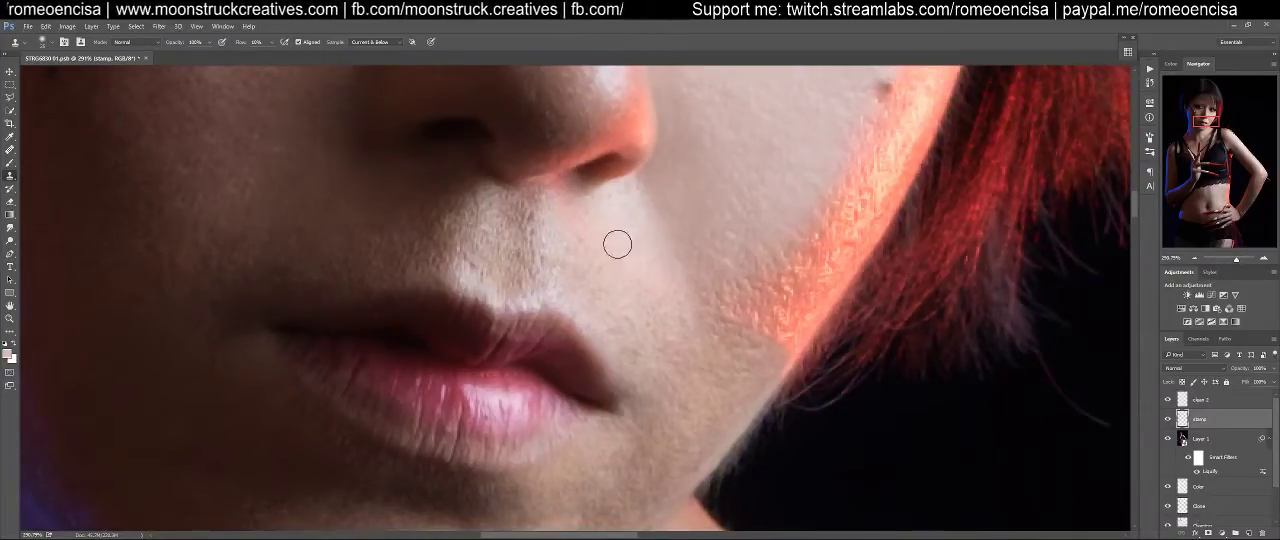
{"action": "left_click", "coordinate": [683, 201], "text": "alt"}
{"action": "mouse_move", "coordinate": [597, 227]}
{"action": "left_mouse_down"}
{"action": "mouse_move", "coordinate": [567, 213]}
{"action": "mouse_move", "coordinate": [629, 289]}
{"action": "mouse_move", "coordinate": [628, 260]}
{"action": "mouse_move", "coordinate": [635, 281]}
{"action": "mouse_move", "coordinate": [667, 289]}
{"action": "mouse_move", "coordinate": [662, 315]}
{"action": "mouse_move", "coordinate": [658, 231]}
{"action": "mouse_move", "coordinate": [691, 243]}
{"action": "mouse_move", "coordinate": [666, 292]}
{"action": "left_mouse_up"}
{"action": "left_click", "coordinate": [698, 201], "text": "alt"}
{"action": "left_click", "coordinate": [654, 342], "text": "alt"}
{"action": "left_click", "coordinate": [636, 240], "text": "alt"}
{"action": "mouse_move", "coordinate": [627, 262]}
{"action": "left_mouse_down"}
{"action": "mouse_move", "coordinate": [620, 283]}
{"action": "mouse_move", "coordinate": [609, 266]}
{"action": "mouse_move", "coordinate": [654, 293]}
{"action": "mouse_move", "coordinate": [646, 249]}
{"action": "mouse_move", "coordinate": [669, 280]}
{"action": "mouse_move", "coordinate": [667, 313]}
{"action": "left_mouse_up"}
{"action": "left_click", "coordinate": [631, 218], "text": "alt"}
Clone smooth skin above the upper lip toward the philtrum, undoing the unwanted stamping
{"action": "mouse_move", "coordinate": [611, 217]}
{"action": "left_mouse_down"}
{"action": "mouse_move", "coordinate": [573, 231]}
{"action": "mouse_move", "coordinate": [575, 211]}
{"action": "mouse_move", "coordinate": [564, 216]}
{"action": "mouse_move", "coordinate": [589, 219]}
{"action": "mouse_move", "coordinate": [578, 239]}
{"action": "mouse_move", "coordinate": [614, 282]}
{"action": "mouse_move", "coordinate": [575, 262]}
{"action": "mouse_move", "coordinate": [572, 288]}
{"action": "mouse_move", "coordinate": [556, 275]}
{"action": "mouse_move", "coordinate": [549, 296]}
{"action": "mouse_move", "coordinate": [526, 223]}
{"action": "mouse_move", "coordinate": [517, 282]}
{"action": "mouse_move", "coordinate": [520, 210]}
{"action": "mouse_move", "coordinate": [520, 301]}
{"action": "mouse_move", "coordinate": [520, 200]}
{"action": "left_mouse_up"}
{"action": "left_click", "coordinate": [625, 210], "text": "alt"}
{"action": "left_click", "coordinate": [626, 213], "text": "alt"}
{"action": "key", "text": "ctrl+alt+z"}
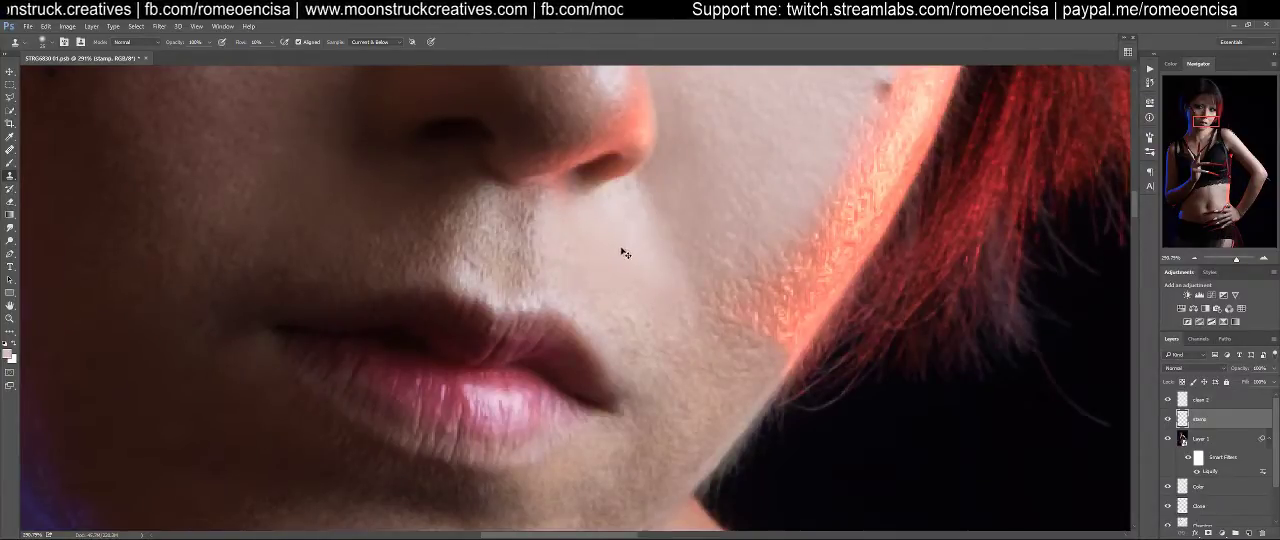
{"action": "left_click", "coordinate": [588, 229], "text": "alt"}
{"action": "mouse_move", "coordinate": [489, 200]}
{"action": "left_mouse_down"}
{"action": "mouse_move", "coordinate": [480, 266]}
{"action": "mouse_move", "coordinate": [500, 194]}
{"action": "mouse_move", "coordinate": [486, 204]}
{"action": "left_mouse_up"}
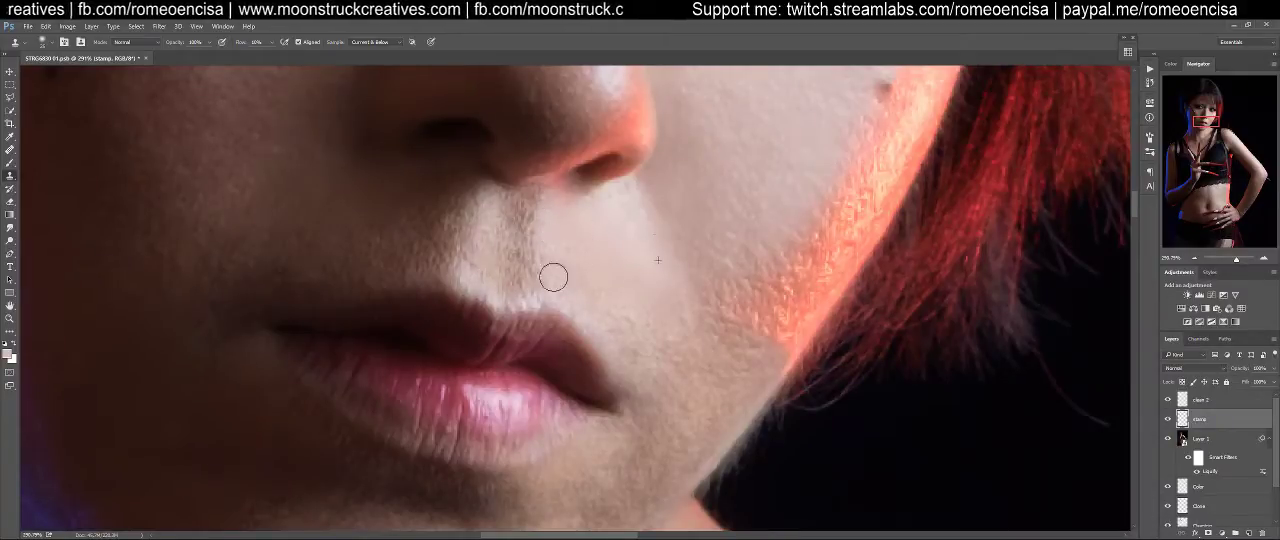
Clone smooth skin over the cheek around the mouth corner, down toward the red-lit jawline
{"action": "left_click", "coordinate": [619, 246], "text": "alt"}
{"action": "mouse_move", "coordinate": [621, 319]}
{"action": "left_mouse_down"}
{"action": "mouse_move", "coordinate": [623, 353]}
{"action": "mouse_move", "coordinate": [622, 332]}
{"action": "mouse_move", "coordinate": [663, 362]}
{"action": "mouse_move", "coordinate": [686, 340]}
{"action": "mouse_move", "coordinate": [687, 316]}
{"action": "mouse_move", "coordinate": [661, 309]}
{"action": "mouse_move", "coordinate": [657, 333]}
{"action": "mouse_move", "coordinate": [724, 352]}
{"action": "mouse_move", "coordinate": [673, 351]}
{"action": "mouse_move", "coordinate": [751, 356]}
{"action": "mouse_move", "coordinate": [694, 373]}
{"action": "mouse_move", "coordinate": [644, 368]}
{"action": "mouse_move", "coordinate": [711, 389]}
{"action": "mouse_move", "coordinate": [695, 418]}
{"action": "mouse_move", "coordinate": [675, 416]}
{"action": "mouse_move", "coordinate": [679, 398]}
{"action": "mouse_move", "coordinate": [625, 413]}
{"action": "mouse_move", "coordinate": [654, 385]}
{"action": "mouse_move", "coordinate": [683, 429]}
{"action": "mouse_move", "coordinate": [695, 418]}
{"action": "mouse_move", "coordinate": [645, 381]}
{"action": "left_mouse_up"}
{"action": "left_click", "coordinate": [674, 362], "text": "alt"}
{"action": "left_click", "coordinate": [651, 333], "text": "alt"}
{"action": "left_click", "coordinate": [669, 331], "text": "alt"}
{"action": "mouse_move", "coordinate": [737, 409]}
{"action": "left_mouse_down"}
{"action": "mouse_move", "coordinate": [693, 451]}
{"action": "mouse_move", "coordinate": [759, 360]}
{"action": "left_mouse_up"}
{"action": "left_click", "coordinate": [677, 335], "text": "alt"}
{"action": "mouse_move", "coordinate": [684, 369]}
{"action": "left_mouse_down"}
{"action": "mouse_move", "coordinate": [724, 353]}
{"action": "mouse_move", "coordinate": [696, 342]}
{"action": "mouse_move", "coordinate": [680, 384]}
{"action": "left_mouse_up"}
{"action": "left_click", "coordinate": [734, 367], "text": "alt"}
Even out the blotchy skin between the mouth corner and the chin with repeated clone strokes
{"action": "mouse_move", "coordinate": [656, 434]}
{"action": "left_mouse_down"}
{"action": "mouse_move", "coordinate": [631, 444]}
{"action": "mouse_move", "coordinate": [641, 491]}
{"action": "left_mouse_up"}
{"action": "left_click_drag", "start_coordinate": [678, 407], "coordinate": [668, 326]}
{"action": "left_click", "coordinate": [698, 336], "text": "alt"}
{"action": "left_click_drag", "start_coordinate": [675, 380], "coordinate": [633, 427]}
{"action": "left_click", "coordinate": [694, 343], "text": "alt"}
{"action": "mouse_move", "coordinate": [677, 400]}
{"action": "left_mouse_down"}
{"action": "mouse_move", "coordinate": [629, 425]}
{"action": "mouse_move", "coordinate": [705, 367]}
{"action": "mouse_move", "coordinate": [610, 405]}
{"action": "mouse_move", "coordinate": [624, 393]}
{"action": "left_mouse_up"}
{"action": "left_click", "coordinate": [659, 363], "text": "alt"}
{"action": "mouse_move", "coordinate": [604, 442]}
{"action": "left_mouse_down"}
{"action": "mouse_move", "coordinate": [574, 457]}
{"action": "mouse_move", "coordinate": [613, 445]}
{"action": "mouse_move", "coordinate": [659, 404]}
{"action": "mouse_move", "coordinate": [613, 455]}
{"action": "mouse_move", "coordinate": [659, 424]}
{"action": "mouse_move", "coordinate": [663, 356]}
{"action": "mouse_move", "coordinate": [594, 402]}
{"action": "mouse_move", "coordinate": [553, 476]}
{"action": "mouse_move", "coordinate": [619, 459]}
{"action": "mouse_move", "coordinate": [640, 429]}
{"action": "mouse_move", "coordinate": [589, 423]}
{"action": "mouse_move", "coordinate": [614, 373]}
{"action": "mouse_move", "coordinate": [637, 363]}
{"action": "mouse_move", "coordinate": [616, 390]}
{"action": "mouse_move", "coordinate": [558, 407]}
{"action": "mouse_move", "coordinate": [570, 438]}
{"action": "mouse_move", "coordinate": [544, 441]}
{"action": "mouse_move", "coordinate": [569, 446]}
{"action": "mouse_move", "coordinate": [679, 331]}
{"action": "left_mouse_up"}
{"action": "left_click", "coordinate": [664, 357], "text": "alt"}
{"action": "left_click", "coordinate": [604, 397], "text": "alt"}
{"action": "left_click", "coordinate": [689, 312], "text": "alt"}
{"action": "left_click", "coordinate": [624, 427], "text": "alt"}
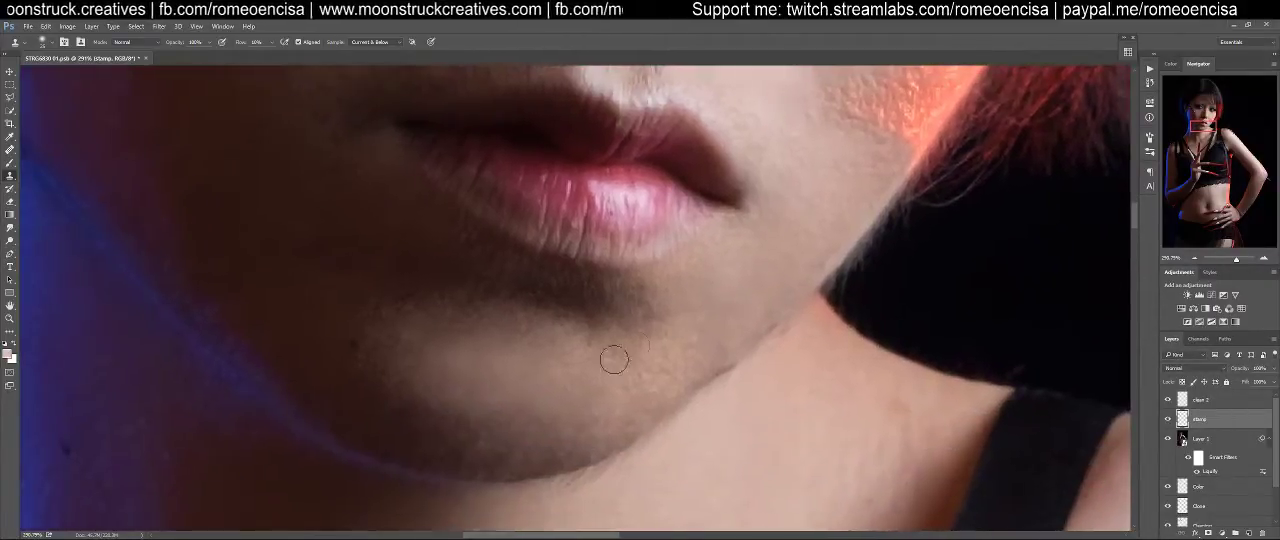
Refine the skin beneath the mouth corner along the jaw with cloned skin, undoing the misplaced chin stroke
{"action": "left_click_drag", "start_coordinate": [757, 286], "coordinate": [712, 381]}
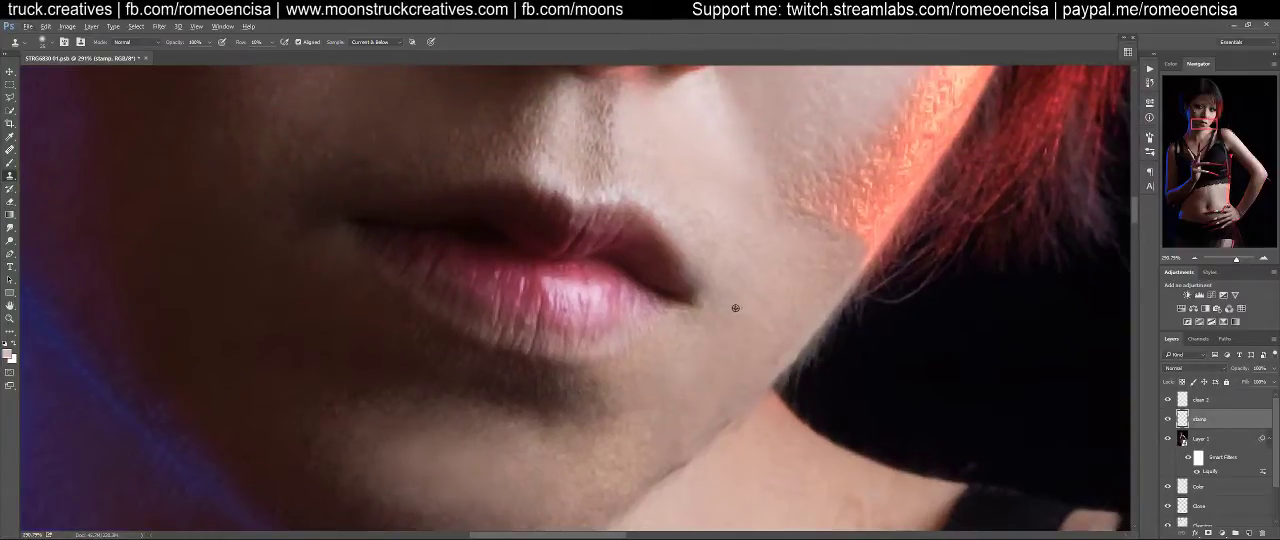
{"action": "left_click", "coordinate": [713, 360], "text": "alt"}
{"action": "mouse_move", "coordinate": [588, 398]}
{"action": "left_mouse_down"}
{"action": "mouse_move", "coordinate": [610, 387]}
{"action": "mouse_move", "coordinate": [582, 392]}
{"action": "mouse_move", "coordinate": [620, 417]}
{"action": "mouse_move", "coordinate": [606, 455]}
{"action": "left_mouse_up"}
{"action": "key", "text": "ctrl+z"}
{"action": "left_click", "coordinate": [704, 365], "text": "alt"}
{"action": "mouse_move", "coordinate": [671, 411]}
{"action": "left_mouse_down"}
{"action": "mouse_move", "coordinate": [675, 401]}
{"action": "mouse_move", "coordinate": [656, 444]}
{"action": "left_mouse_up"}
{"action": "left_click", "coordinate": [728, 358], "text": "alt"}
{"action": "mouse_move", "coordinate": [706, 407]}
{"action": "left_mouse_down"}
{"action": "mouse_move", "coordinate": [670, 434]}
{"action": "mouse_move", "coordinate": [719, 382]}
{"action": "mouse_move", "coordinate": [692, 427]}
{"action": "mouse_move", "coordinate": [658, 411]}
{"action": "mouse_move", "coordinate": [595, 501]}
{"action": "mouse_move", "coordinate": [646, 411]}
{"action": "left_mouse_up"}
{"action": "left_click", "coordinate": [719, 391], "text": "alt"}
{"action": "left_click", "coordinate": [719, 382], "text": "alt"}
{"action": "left_click", "coordinate": [657, 411], "text": "alt"}
{"action": "left_click", "coordinate": [697, 387], "text": "alt"}
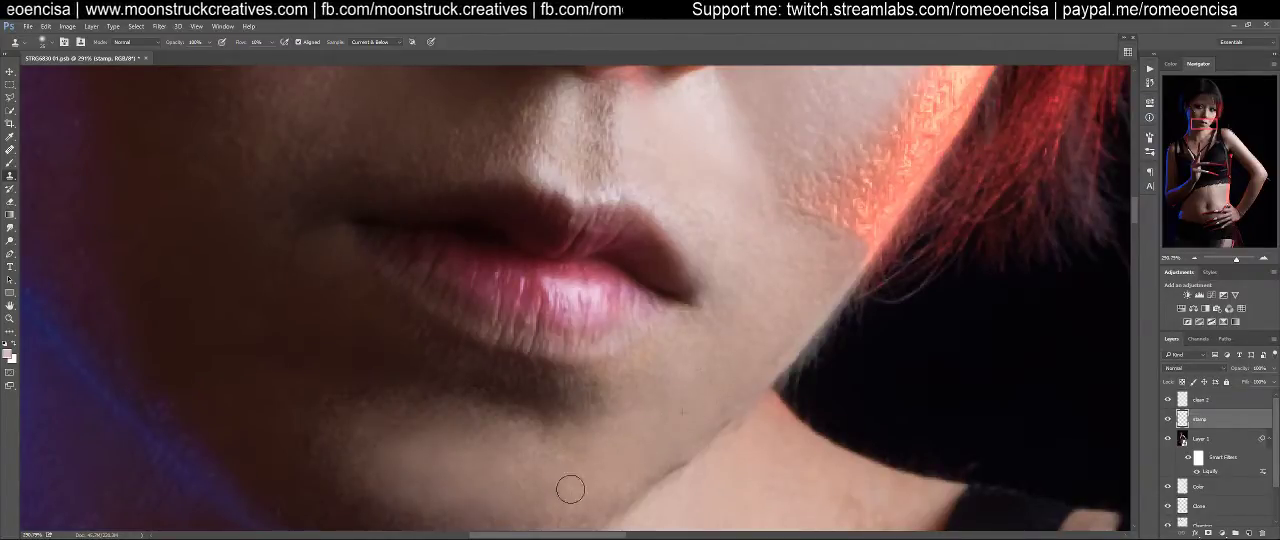
Clone smooth skin below the mouth corner and across the brighter side of the chin
{"action": "left_click", "coordinate": [641, 446], "text": "alt"}
{"action": "mouse_move", "coordinate": [555, 451]}
{"action": "left_mouse_down"}
{"action": "mouse_move", "coordinate": [646, 421]}
{"action": "mouse_move", "coordinate": [561, 438]}
{"action": "mouse_move", "coordinate": [555, 485]}
{"action": "left_mouse_up"}
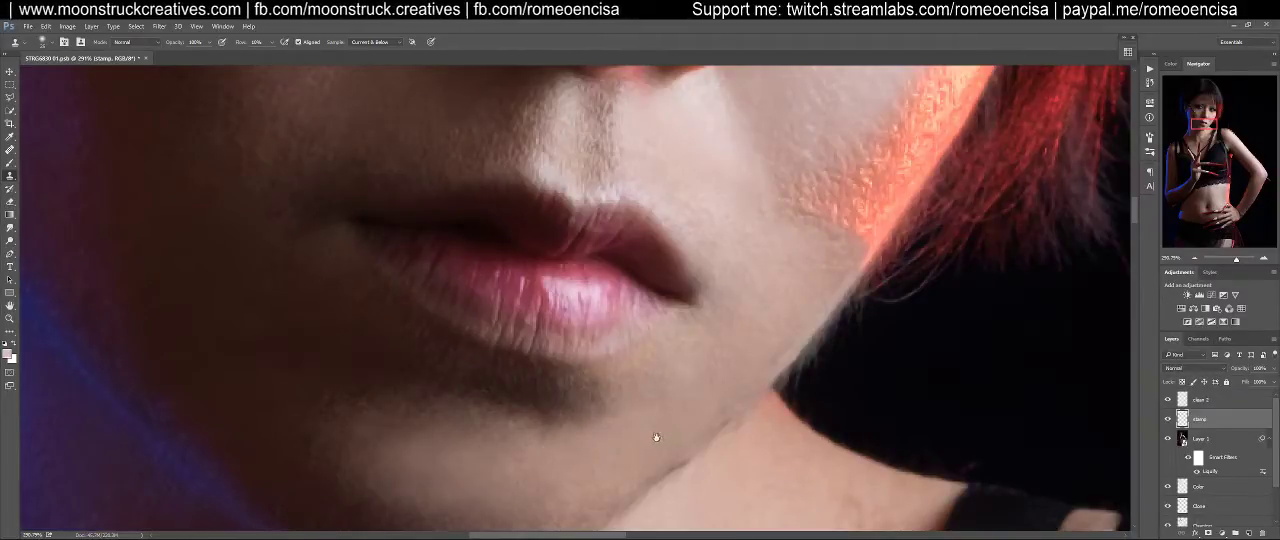
{"action": "left_click_drag", "start_coordinate": [657, 437], "coordinate": [743, 351]}
{"action": "mouse_move", "coordinate": [728, 388]}
{"action": "left_mouse_down"}
{"action": "mouse_move", "coordinate": [666, 431]}
{"action": "mouse_move", "coordinate": [683, 401]}
{"action": "mouse_move", "coordinate": [605, 443]}
{"action": "mouse_move", "coordinate": [699, 386]}
{"action": "mouse_move", "coordinate": [608, 409]}
{"action": "left_mouse_up"}
{"action": "left_click", "coordinate": [717, 385], "text": "alt"}
{"action": "left_click", "coordinate": [723, 358], "text": "alt"}
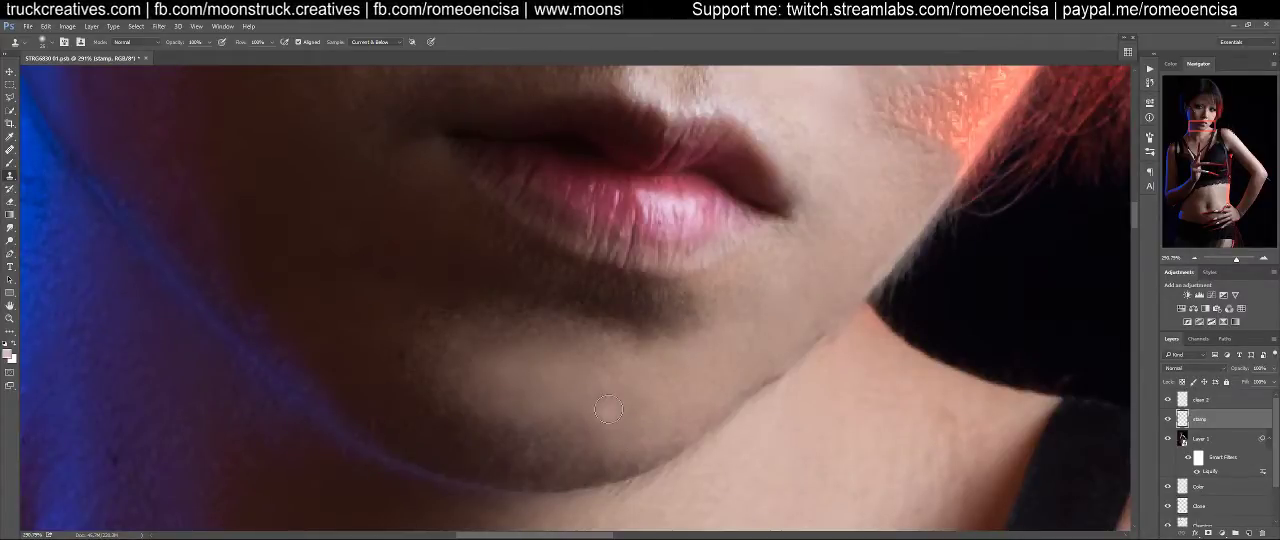
Enlarge the clone brush and even out the chin and the shadow edge beneath the lower lip
{"action": "key", "text": "bracketright"}
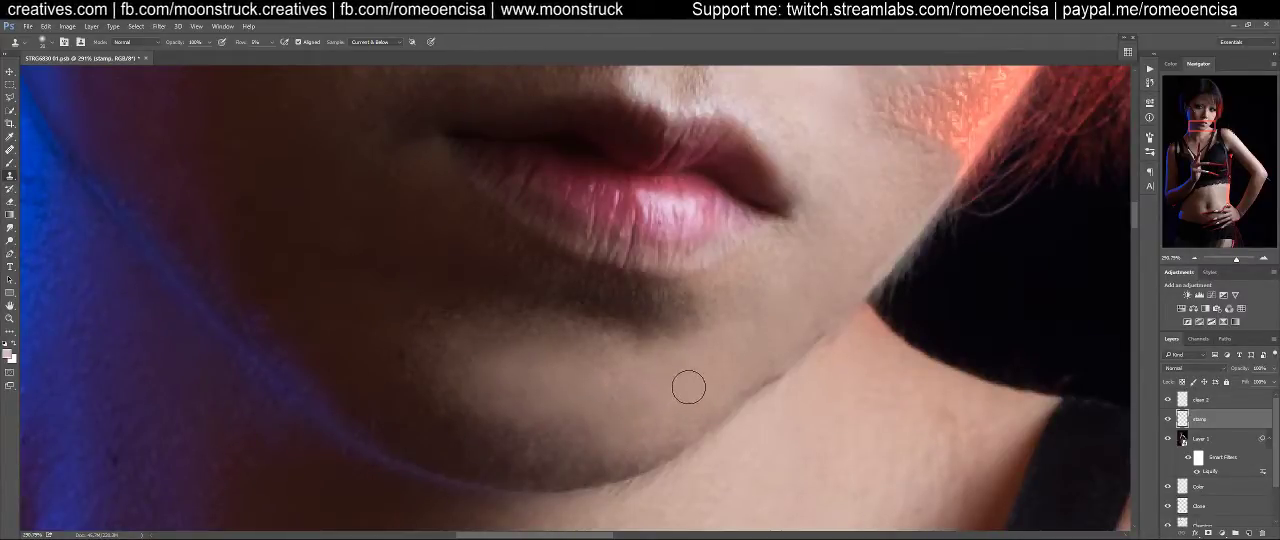
{"action": "left_click", "coordinate": [695, 379], "text": "alt"}
{"action": "mouse_move", "coordinate": [604, 433]}
{"action": "left_mouse_down"}
{"action": "mouse_move", "coordinate": [658, 425]}
{"action": "mouse_move", "coordinate": [615, 468]}
{"action": "mouse_move", "coordinate": [683, 425]}
{"action": "mouse_move", "coordinate": [538, 470]}
{"action": "mouse_move", "coordinate": [491, 419]}
{"action": "mouse_move", "coordinate": [578, 437]}
{"action": "mouse_move", "coordinate": [663, 401]}
{"action": "mouse_move", "coordinate": [535, 445]}
{"action": "mouse_move", "coordinate": [446, 420]}
{"action": "left_mouse_up"}
{"action": "left_click", "coordinate": [683, 426], "text": "alt"}
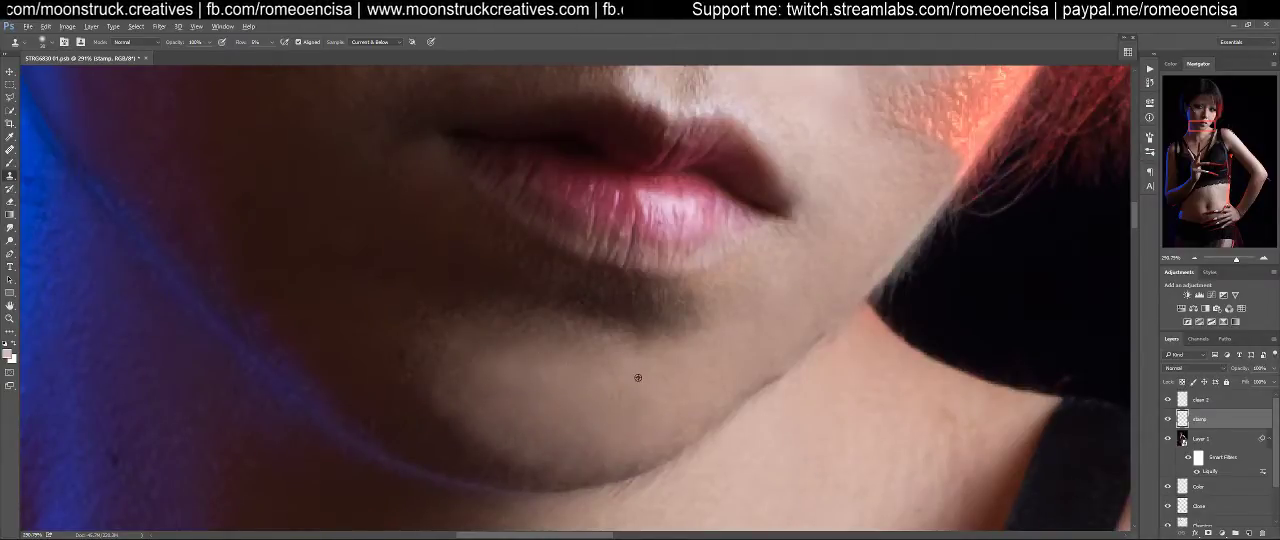
{"action": "mouse_move", "coordinate": [666, 340]}
{"action": "left_mouse_down"}
{"action": "mouse_move", "coordinate": [685, 341]}
{"action": "mouse_move", "coordinate": [606, 333]}
{"action": "left_mouse_up"}
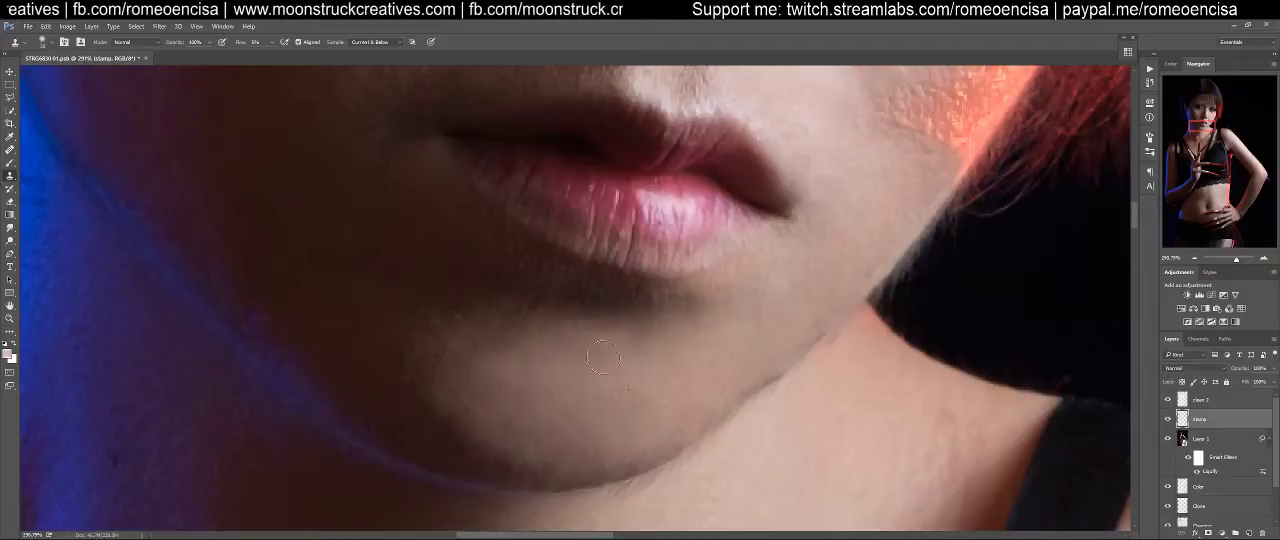
{"action": "mouse_move", "coordinate": [438, 326]}
{"action": "left_mouse_down"}
{"action": "mouse_move", "coordinate": [551, 313]}
{"action": "mouse_move", "coordinate": [530, 341]}
{"action": "mouse_move", "coordinate": [486, 330]}
{"action": "mouse_move", "coordinate": [474, 348]}
{"action": "mouse_move", "coordinate": [523, 328]}
{"action": "left_mouse_up"}
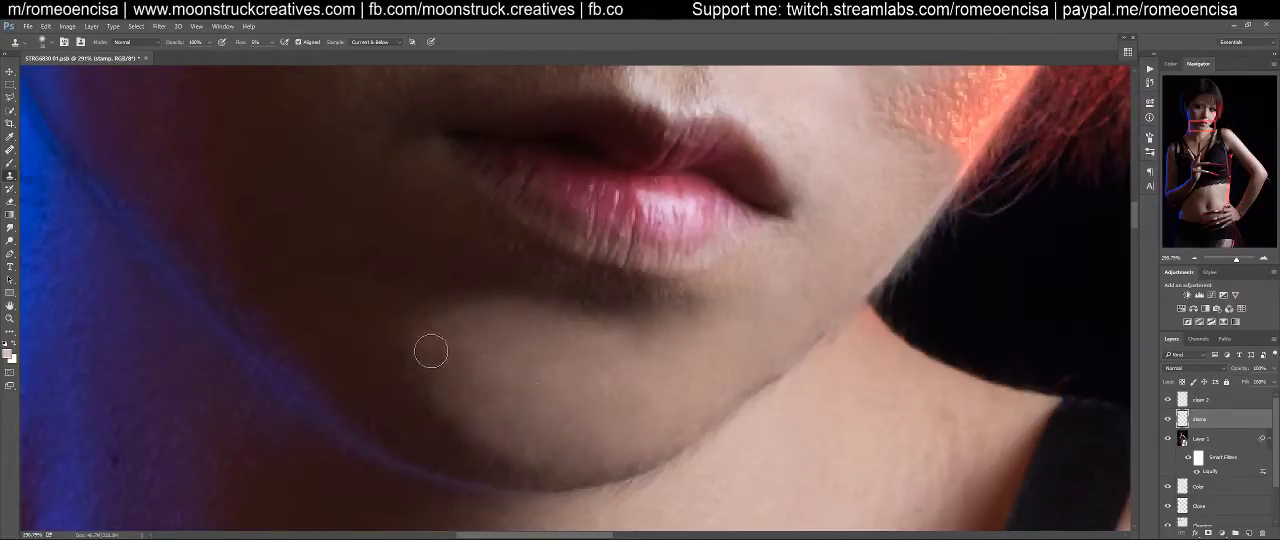
Smooth the shadowed side of the chin with skin cloned from its brighter centre
{"action": "mouse_move", "coordinate": [451, 419]}
{"action": "left_mouse_down"}
{"action": "mouse_move", "coordinate": [405, 391]}
{"action": "mouse_move", "coordinate": [441, 424]}
{"action": "left_mouse_up"}
{"action": "left_click", "coordinate": [591, 394], "text": "alt"}
{"action": "mouse_move", "coordinate": [502, 456]}
{"action": "left_mouse_down"}
{"action": "mouse_move", "coordinate": [559, 453]}
{"action": "mouse_move", "coordinate": [457, 444]}
{"action": "mouse_move", "coordinate": [550, 462]}
{"action": "mouse_move", "coordinate": [461, 462]}
{"action": "mouse_move", "coordinate": [497, 478]}
{"action": "mouse_move", "coordinate": [617, 462]}
{"action": "mouse_move", "coordinate": [452, 458]}
{"action": "mouse_move", "coordinate": [440, 415]}
{"action": "mouse_move", "coordinate": [454, 386]}
{"action": "left_mouse_up"}
{"action": "left_click", "coordinate": [588, 412], "text": "alt"}
{"action": "mouse_move", "coordinate": [452, 431]}
{"action": "left_mouse_down"}
{"action": "mouse_move", "coordinate": [404, 421]}
{"action": "mouse_move", "coordinate": [472, 354]}
{"action": "left_mouse_up"}
{"action": "left_click", "coordinate": [608, 377], "text": "alt"}
{"action": "mouse_move", "coordinate": [700, 325]}
{"action": "left_mouse_down"}
{"action": "mouse_move", "coordinate": [667, 313]}
{"action": "mouse_move", "coordinate": [686, 319]}
{"action": "left_mouse_up"}
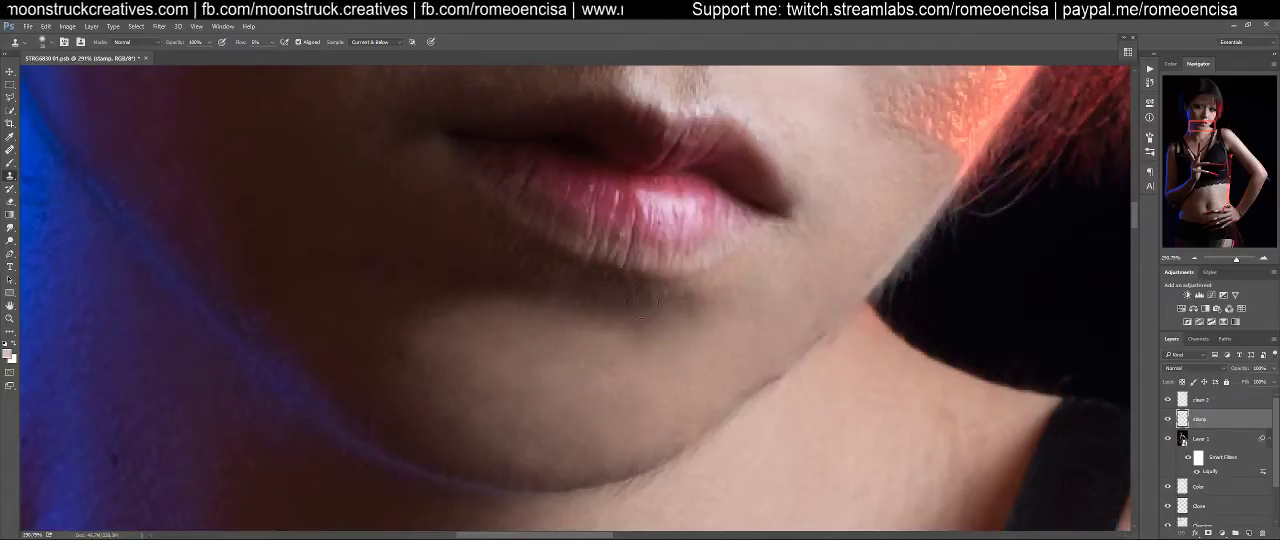
Blend the remaining uneven tones between the chin's shadow edge and its centre with cloned skin
{"action": "left_click", "coordinate": [468, 352], "text": "alt"}
{"action": "mouse_move", "coordinate": [480, 309]}
{"action": "left_mouse_down"}
{"action": "mouse_move", "coordinate": [449, 311]}
{"action": "mouse_move", "coordinate": [408, 346]}
{"action": "mouse_move", "coordinate": [392, 338]}
{"action": "mouse_move", "coordinate": [467, 408]}
{"action": "left_mouse_up"}
{"action": "left_click", "coordinate": [594, 357], "text": "alt"}
{"action": "left_click", "coordinate": [530, 364], "text": "alt"}
{"action": "left_click", "coordinate": [579, 360], "text": "alt"}
{"action": "left_click_drag", "start_coordinate": [435, 372], "coordinate": [448, 375]}
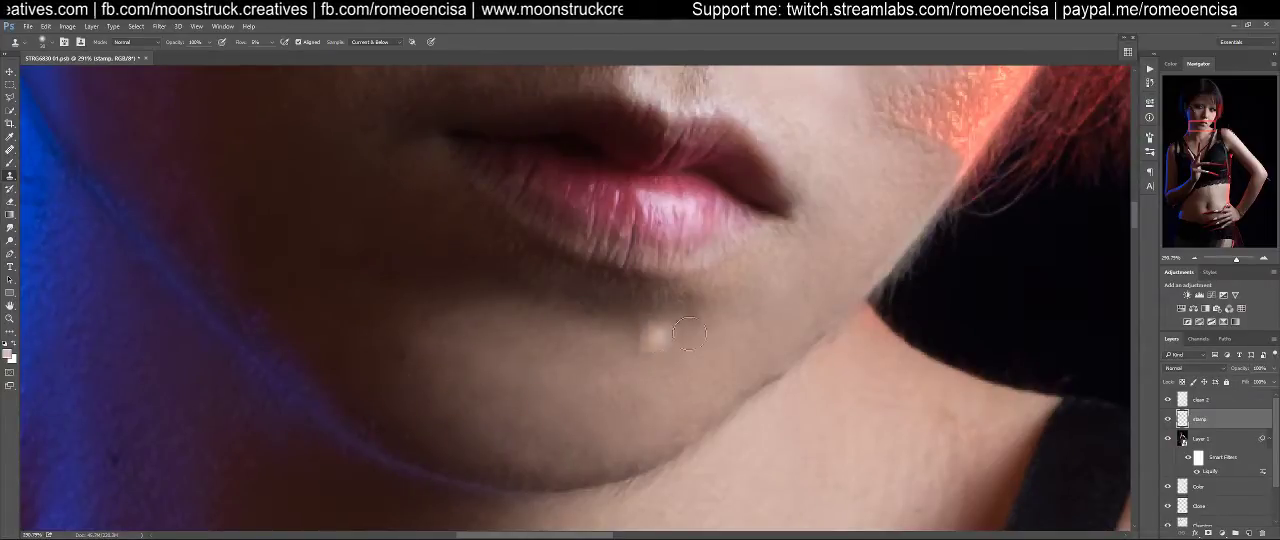
Clone smooth skin over the upper part of the rough red-lit cheek edge, beside and below the mole
{"action": "scroll", "coordinate": [700, 323], "scroll_direction": "down", "scroll_amount": 3}
{"action": "key", "text": "ctrl+0"}
{"action": "left_click_drag", "start_coordinate": [532, 195], "coordinate": [625, 200]}
{"action": "left_click_drag", "start_coordinate": [625, 203], "coordinate": [632, 398]}
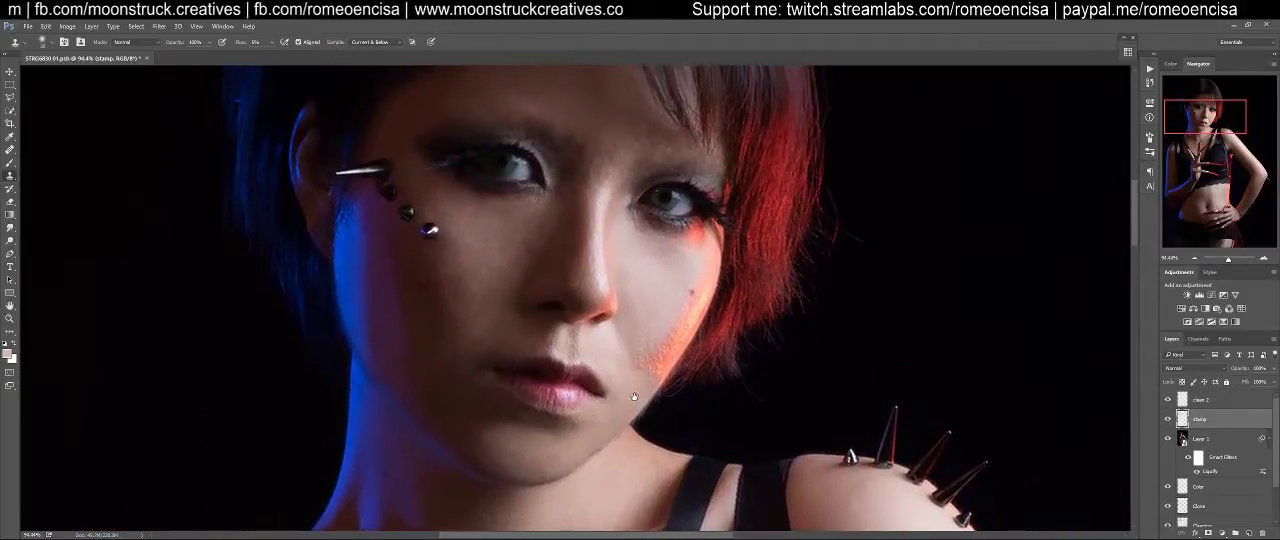
{"action": "left_click_drag", "start_coordinate": [684, 331], "coordinate": [726, 326]}
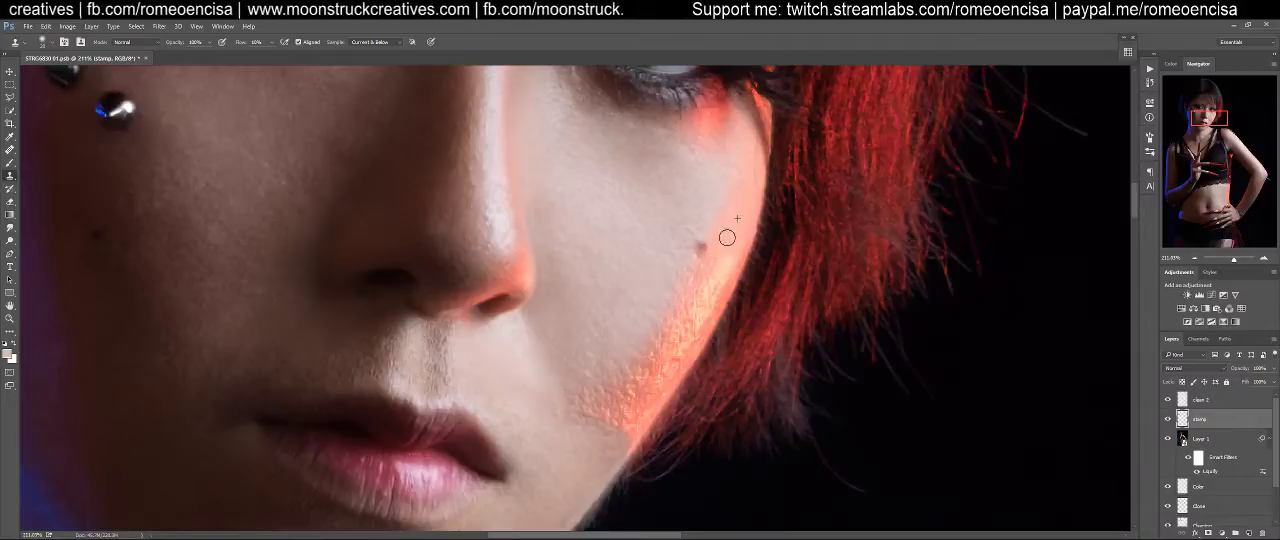
{"action": "left_click", "coordinate": [745, 225], "text": "alt"}
{"action": "left_click_drag", "start_coordinate": [746, 242], "coordinate": [722, 282]}
{"action": "mouse_move", "coordinate": [734, 231]}
{"action": "left_mouse_down"}
{"action": "mouse_move", "coordinate": [694, 284]}
{"action": "mouse_move", "coordinate": [740, 225]}
{"action": "mouse_move", "coordinate": [730, 205]}
{"action": "mouse_move", "coordinate": [713, 255]}
{"action": "mouse_move", "coordinate": [729, 237]}
{"action": "mouse_move", "coordinate": [682, 291]}
{"action": "left_mouse_up"}
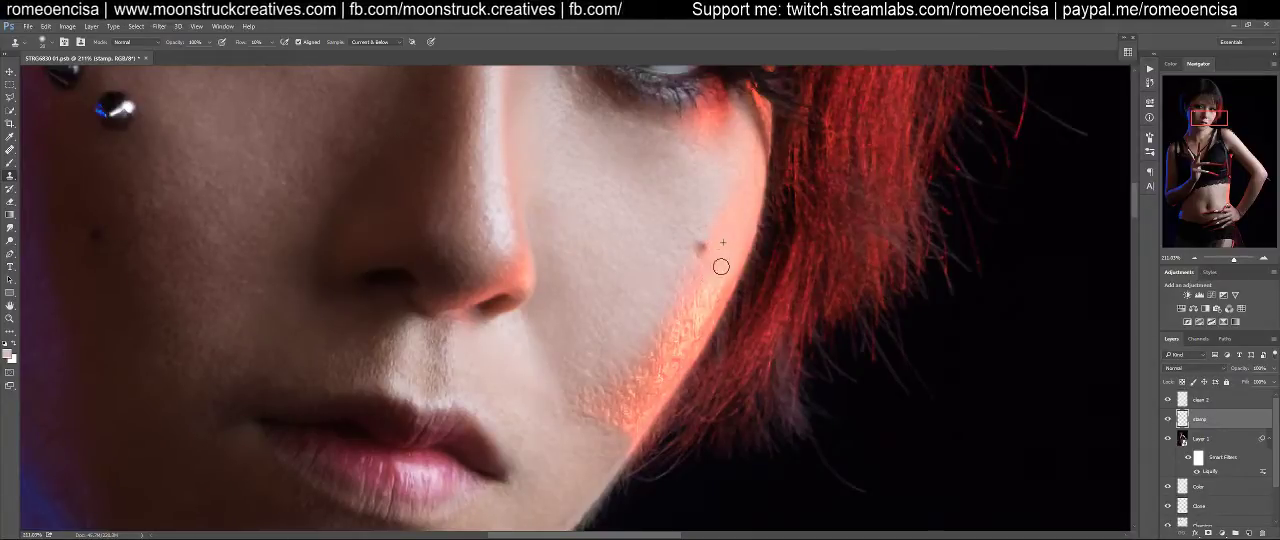
{"action": "mouse_move", "coordinate": [710, 289]}
{"action": "left_mouse_down"}
{"action": "mouse_move", "coordinate": [717, 305]}
{"action": "mouse_move", "coordinate": [706, 311]}
{"action": "mouse_move", "coordinate": [719, 281]}
{"action": "mouse_move", "coordinate": [697, 289]}
{"action": "mouse_move", "coordinate": [677, 346]}
{"action": "mouse_move", "coordinate": [693, 331]}
{"action": "left_mouse_up"}
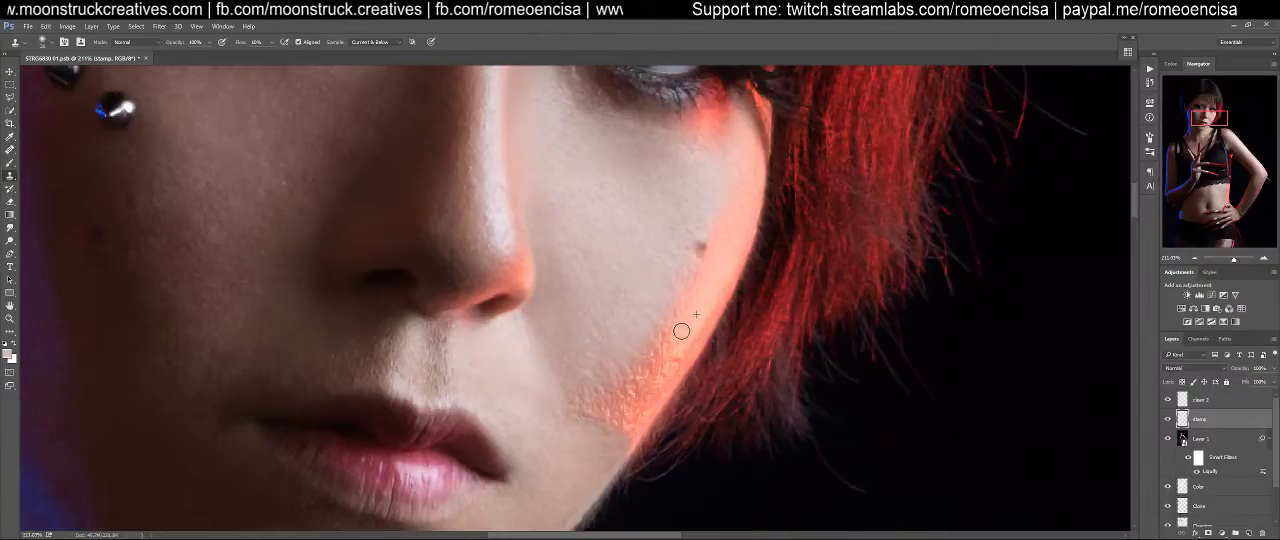
Try to cover the rough texture in the middle of the red-lit cheek edge with cloned skin
{"action": "mouse_move", "coordinate": [692, 293]}
{"action": "left_mouse_down"}
{"action": "mouse_move", "coordinate": [671, 371]}
{"action": "mouse_move", "coordinate": [713, 292]}
{"action": "mouse_move", "coordinate": [673, 377]}
{"action": "mouse_move", "coordinate": [723, 287]}
{"action": "mouse_move", "coordinate": [657, 366]}
{"action": "left_mouse_up"}
{"action": "left_click", "coordinate": [697, 305], "text": "alt"}
{"action": "mouse_move", "coordinate": [695, 314]}
{"action": "left_mouse_down"}
{"action": "mouse_move", "coordinate": [674, 324]}
{"action": "mouse_move", "coordinate": [653, 369]}
{"action": "left_mouse_up"}
{"action": "mouse_move", "coordinate": [667, 337]}
{"action": "left_mouse_down"}
{"action": "mouse_move", "coordinate": [633, 378]}
{"action": "mouse_move", "coordinate": [693, 282]}
{"action": "mouse_move", "coordinate": [665, 344]}
{"action": "left_mouse_up"}
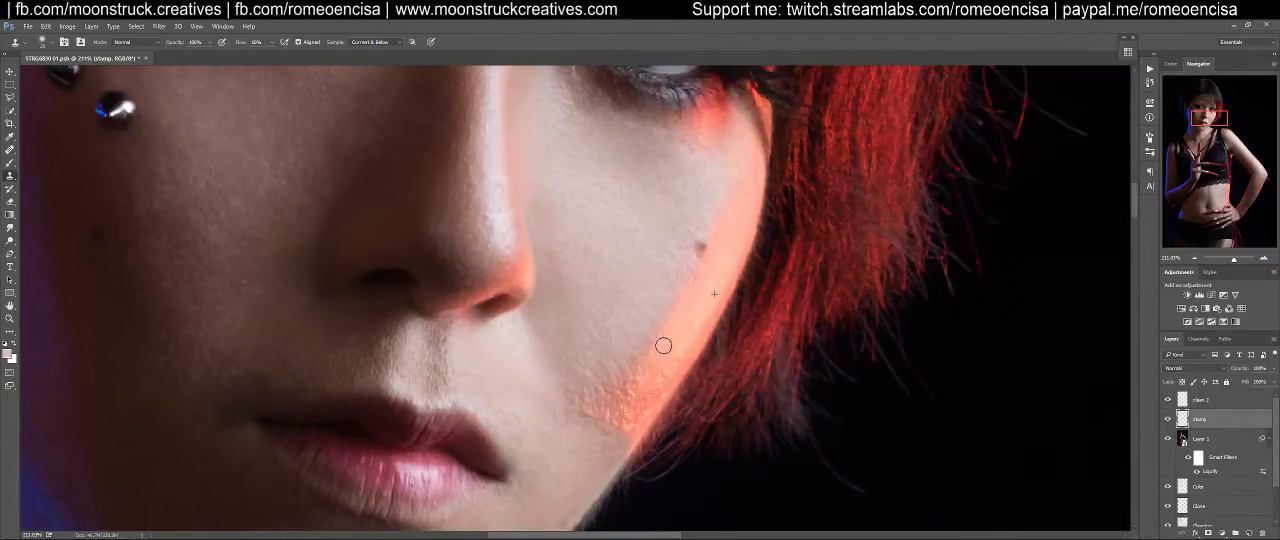
{"action": "left_click_drag", "start_coordinate": [630, 388], "coordinate": [636, 376]}
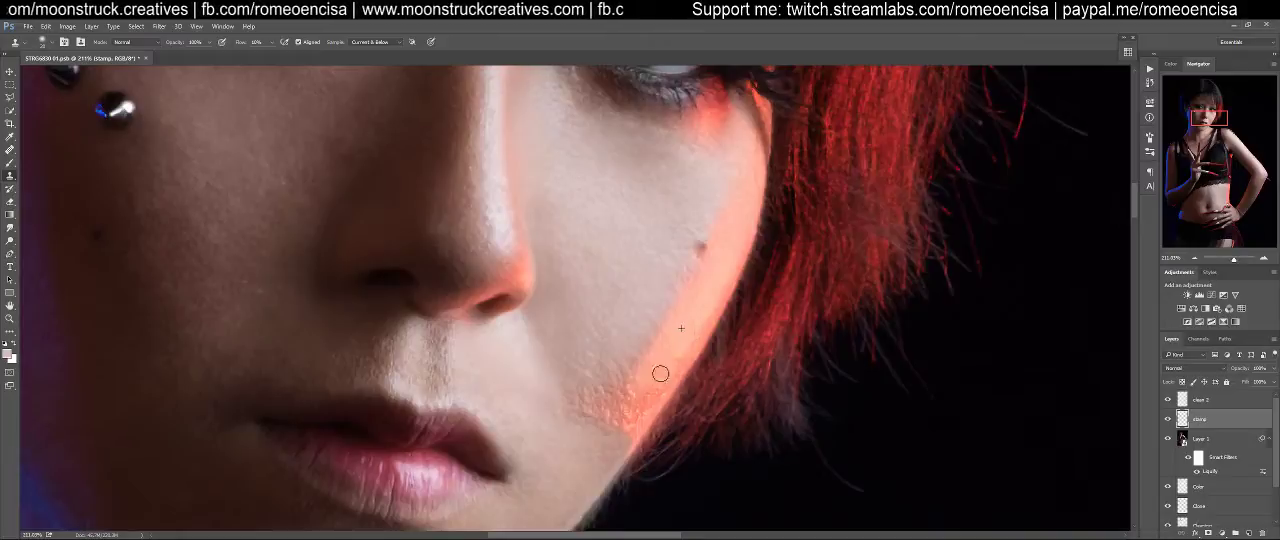
{"action": "left_click", "coordinate": [696, 312], "text": "alt"}
{"action": "left_click_drag", "start_coordinate": [690, 332], "coordinate": [660, 396]}
{"action": "left_click_drag", "start_coordinate": [686, 358], "coordinate": [627, 423]}
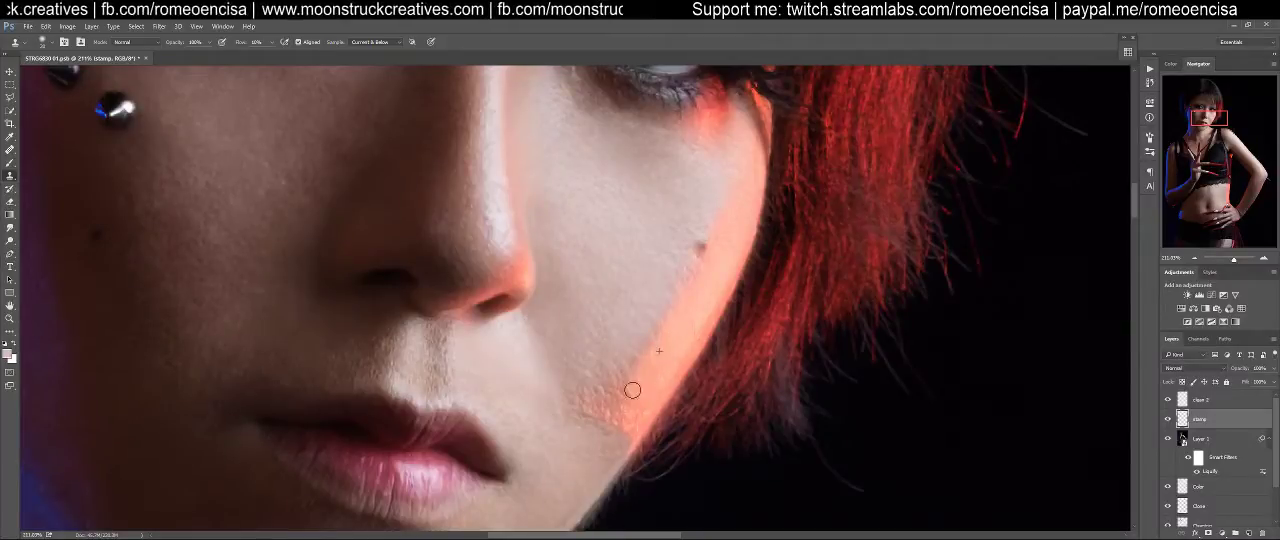
Try to smooth the lower end of the red highlight near the jaw with cloned skin
{"action": "left_click", "coordinate": [675, 341], "text": "alt"}
{"action": "mouse_move", "coordinate": [648, 408]}
{"action": "left_mouse_down"}
{"action": "mouse_move", "coordinate": [621, 430]}
{"action": "mouse_move", "coordinate": [635, 403]}
{"action": "left_mouse_up"}
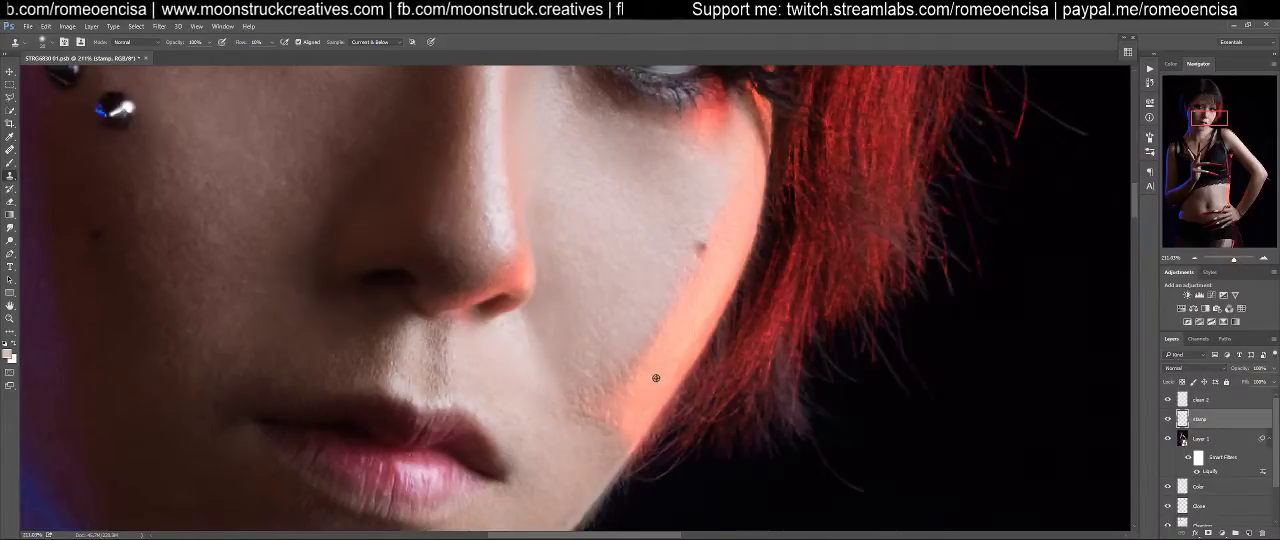
{"action": "left_click", "coordinate": [663, 339], "text": "alt"}
{"action": "left_click_drag", "start_coordinate": [641, 335], "coordinate": [670, 310]}
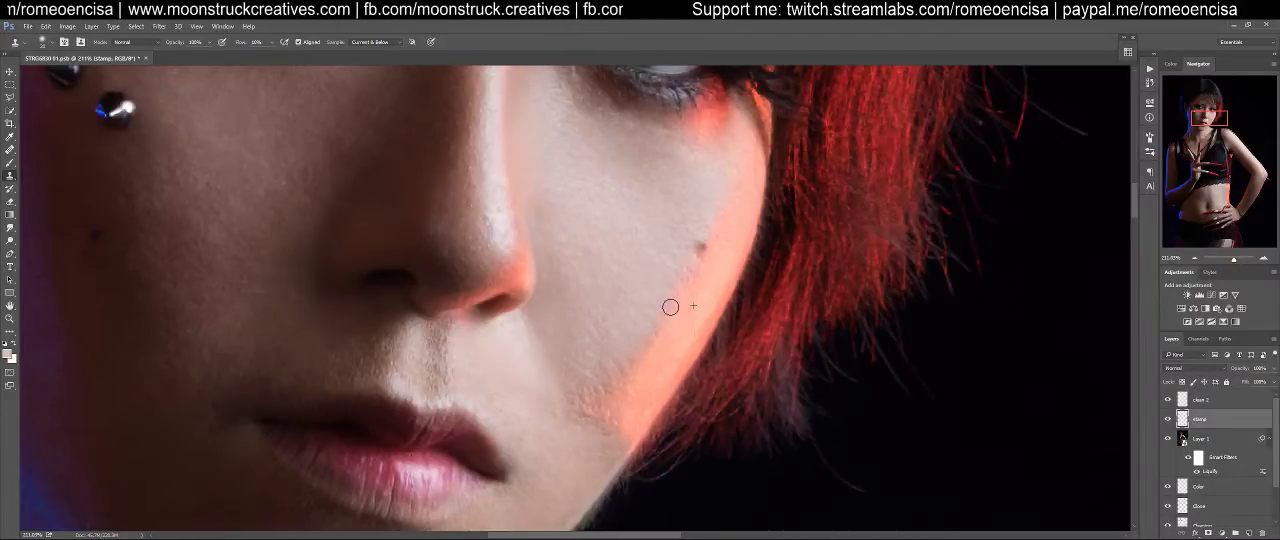
{"action": "mouse_move", "coordinate": [608, 394]}
{"action": "left_mouse_down"}
{"action": "mouse_move", "coordinate": [597, 393]}
{"action": "mouse_move", "coordinate": [647, 358]}
{"action": "left_mouse_up"}
{"action": "left_click", "coordinate": [637, 378], "text": "alt"}
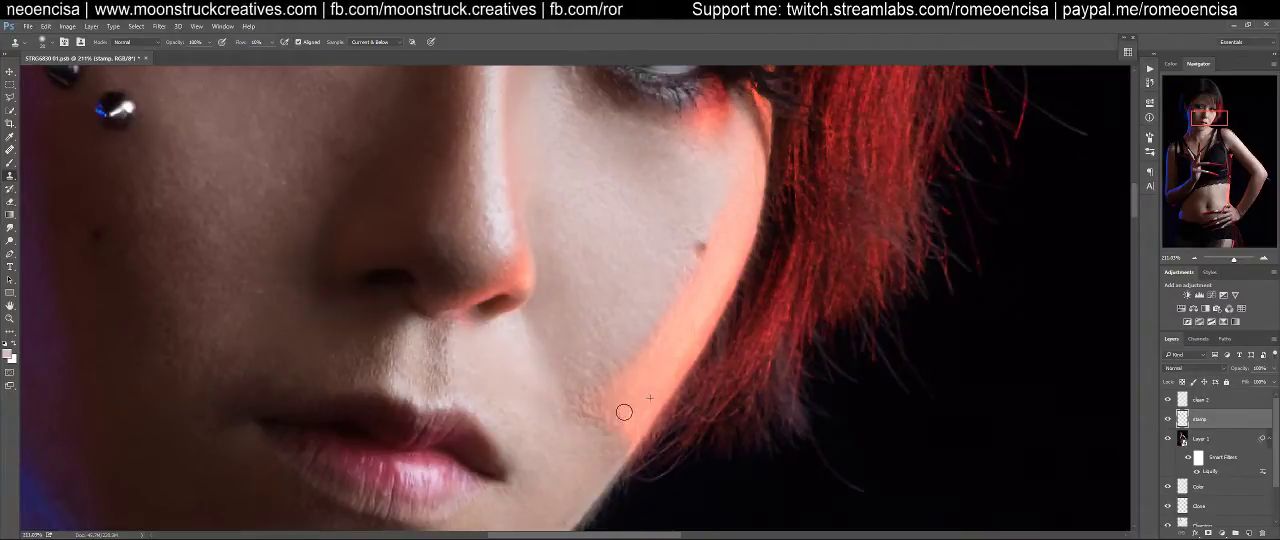
{"action": "left_click_drag", "start_coordinate": [620, 379], "coordinate": [603, 413]}
{"action": "left_click", "coordinate": [709, 313], "text": "alt"}
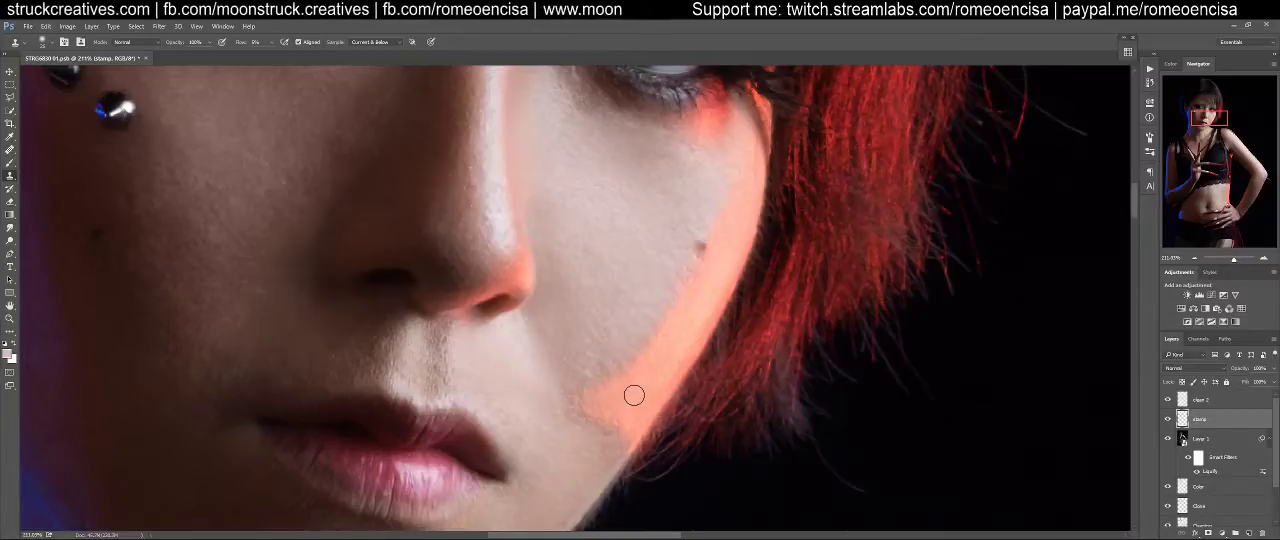
Try to soften the inner border of the red highlight toward the mouth with light clone strokes
{"action": "mouse_move", "coordinate": [606, 396]}
{"action": "left_mouse_down"}
{"action": "mouse_move", "coordinate": [575, 406]}
{"action": "mouse_move", "coordinate": [591, 408]}
{"action": "mouse_move", "coordinate": [554, 401]}
{"action": "left_mouse_up"}
{"action": "left_click_drag", "start_coordinate": [617, 376], "coordinate": [603, 383]}
{"action": "left_click_drag", "start_coordinate": [643, 341], "coordinate": [615, 376]}
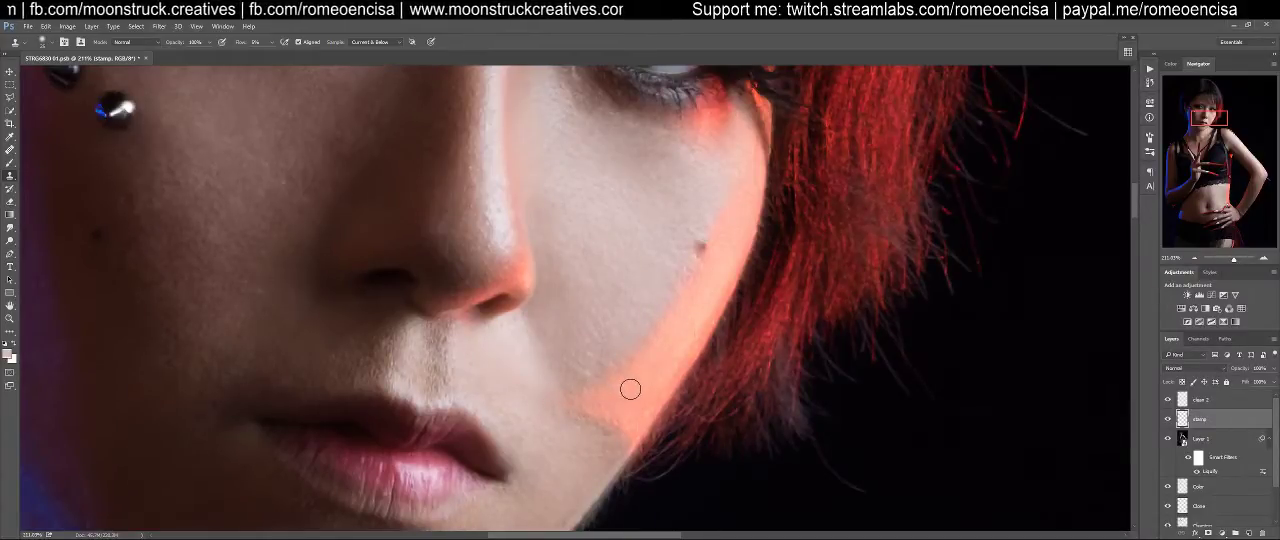
{"action": "left_click", "coordinate": [644, 395], "text": "alt"}
{"action": "mouse_move", "coordinate": [580, 395]}
{"action": "left_mouse_down"}
{"action": "mouse_move", "coordinate": [643, 346]}
{"action": "mouse_move", "coordinate": [638, 335]}
{"action": "mouse_move", "coordinate": [635, 354]}
{"action": "left_mouse_up"}
Try to blend the red highlight's border upward along the cheek toward the outer eye
{"action": "left_click", "coordinate": [681, 385], "text": "alt"}
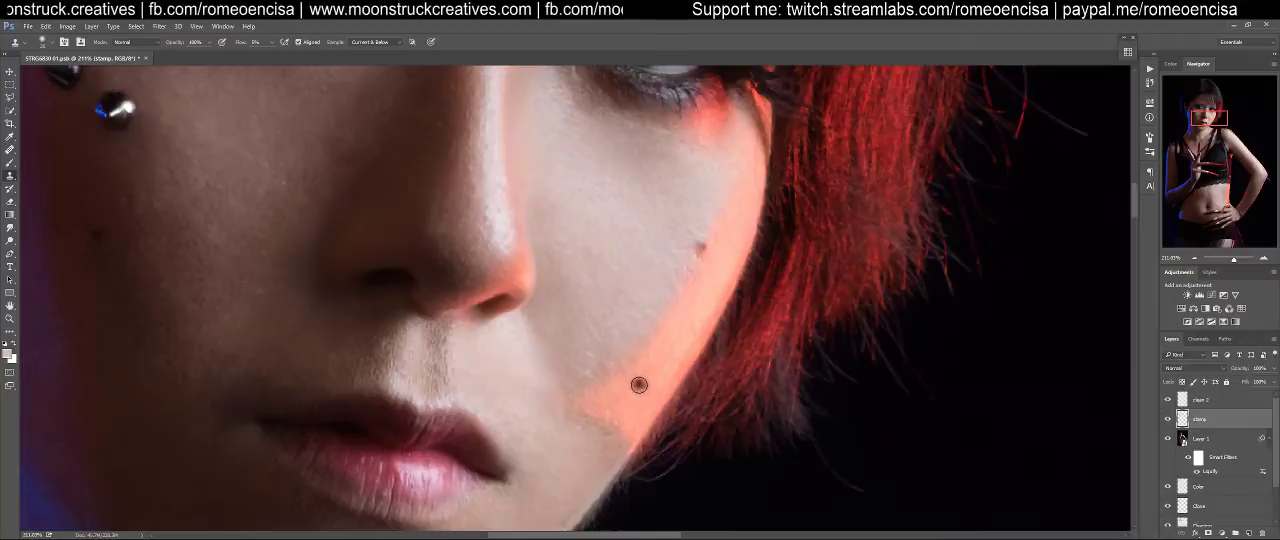
{"action": "left_click_drag", "start_coordinate": [610, 374], "coordinate": [641, 336]}
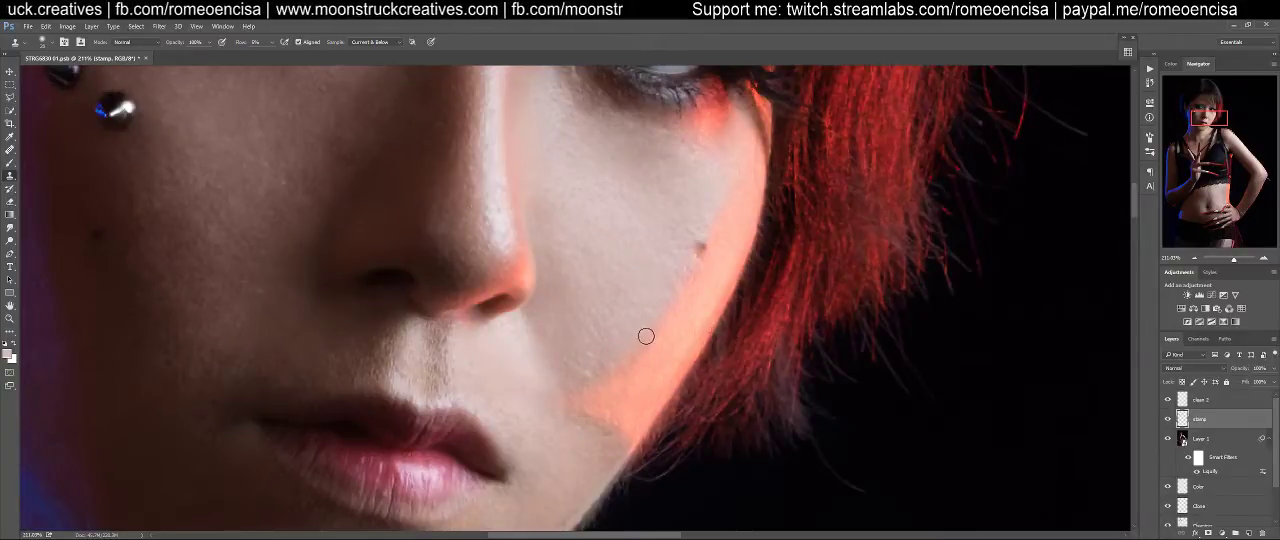
{"action": "left_click", "coordinate": [630, 394], "text": "alt"}
{"action": "left_click_drag", "start_coordinate": [600, 380], "coordinate": [671, 300]}
{"action": "mouse_move", "coordinate": [633, 348]}
{"action": "left_mouse_down"}
{"action": "mouse_move", "coordinate": [687, 266]}
{"action": "mouse_move", "coordinate": [600, 381]}
{"action": "mouse_move", "coordinate": [630, 355]}
{"action": "left_mouse_up"}
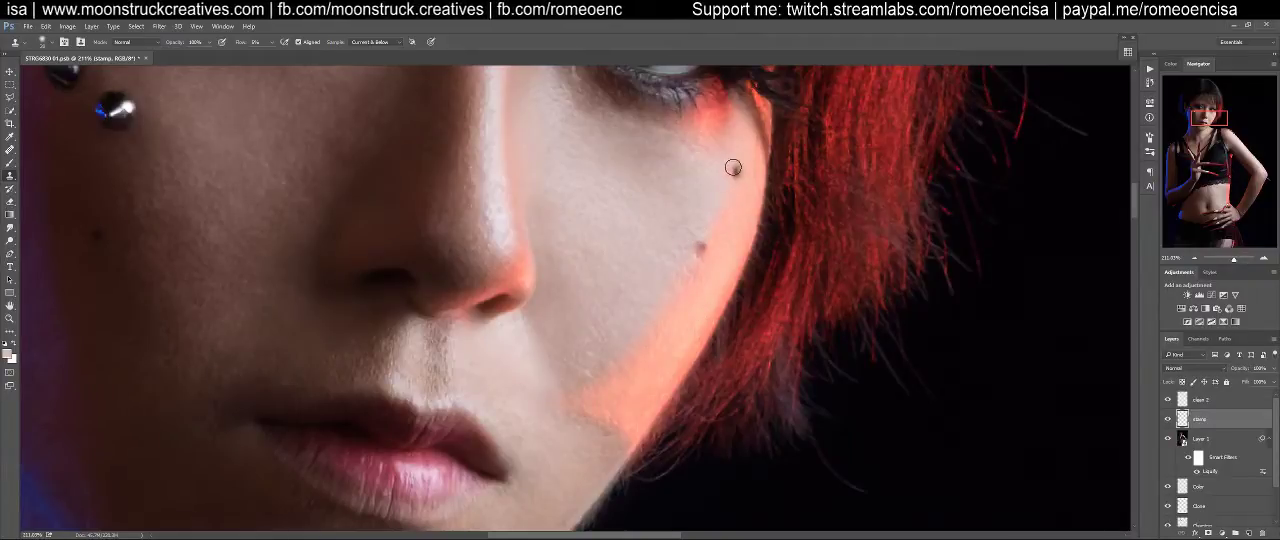
{"action": "mouse_move", "coordinate": [717, 180]}
{"action": "left_mouse_down"}
{"action": "mouse_move", "coordinate": [734, 253]}
{"action": "mouse_move", "coordinate": [754, 177]}
{"action": "left_mouse_up"}
Compare the whole face with the stamp layer hidden and shown
{"action": "key", "text": "ctrl+0"}
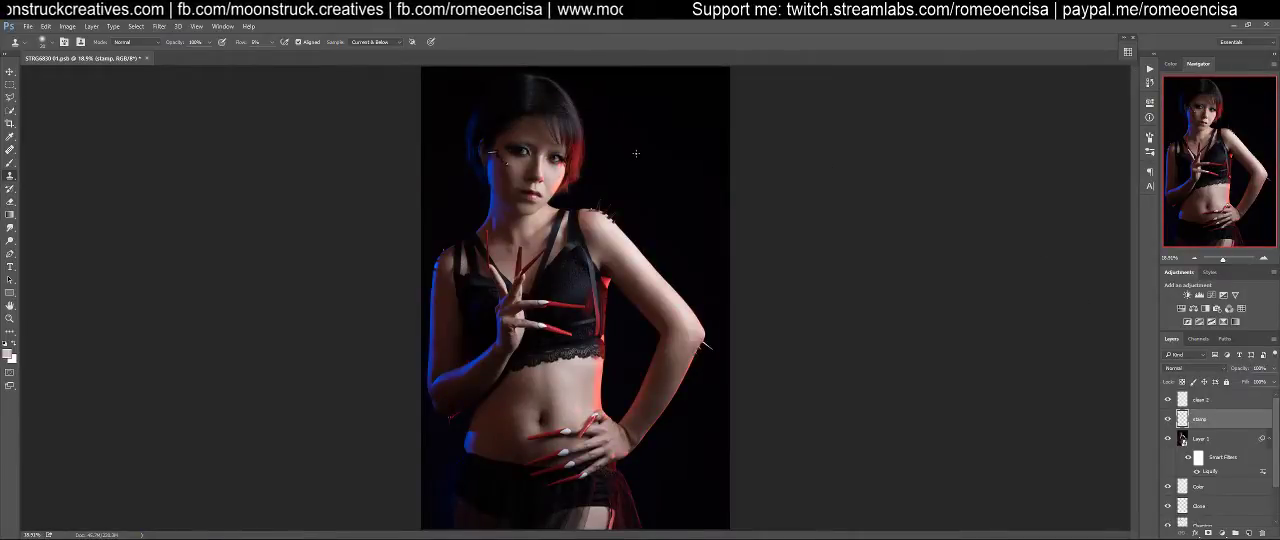
{"action": "left_click_drag", "start_coordinate": [561, 183], "coordinate": [657, 317]}
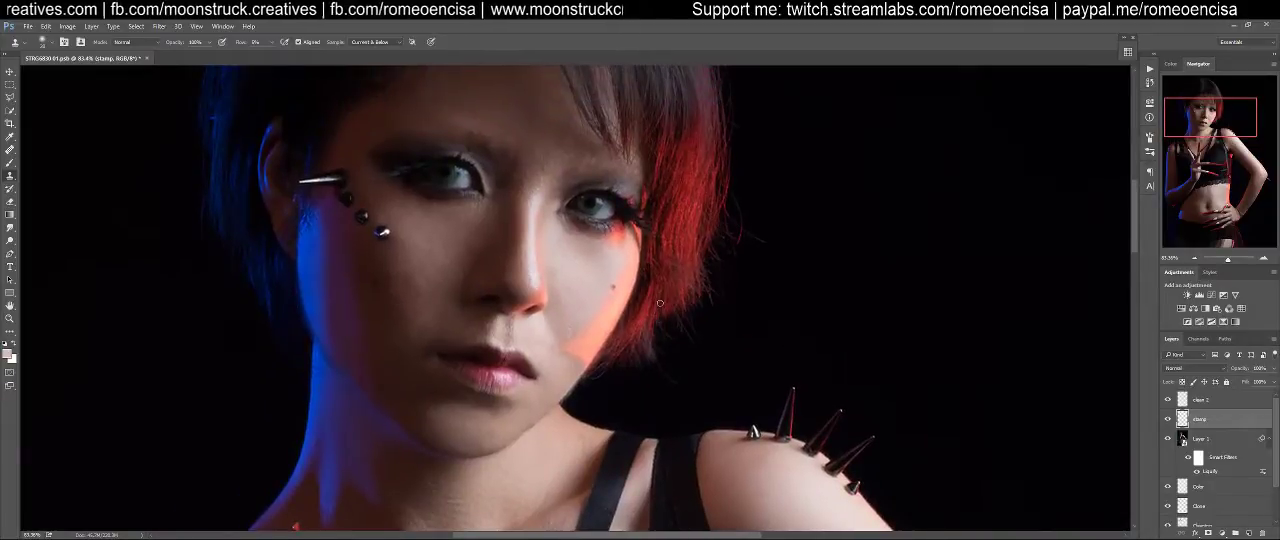
{"action": "left_click", "coordinate": [1168, 420]}
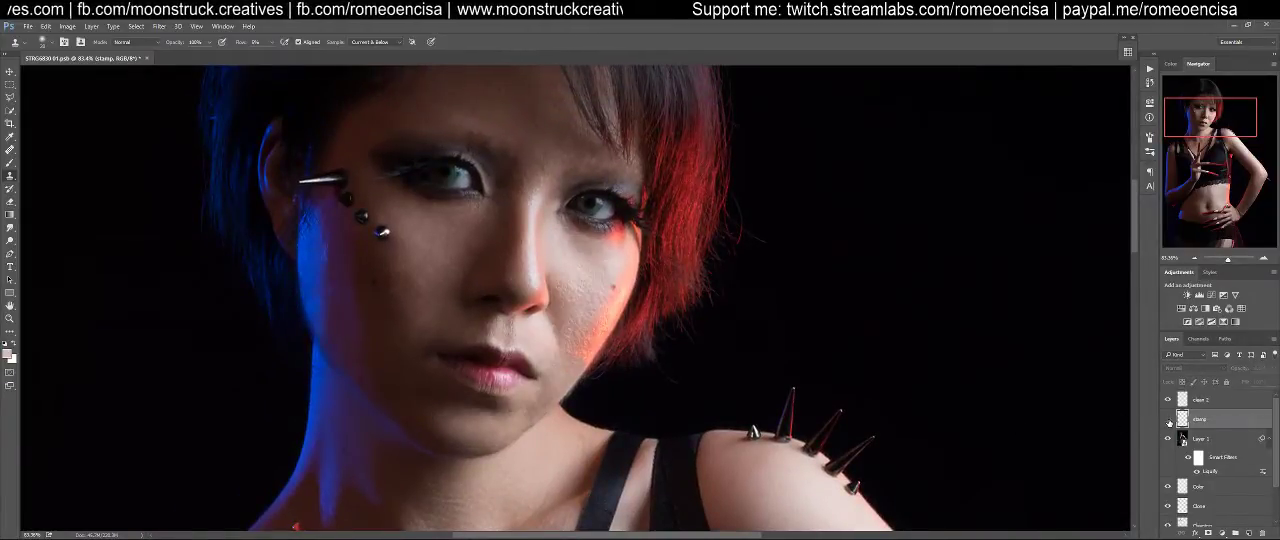
{"action": "left_click", "coordinate": [1168, 420]}
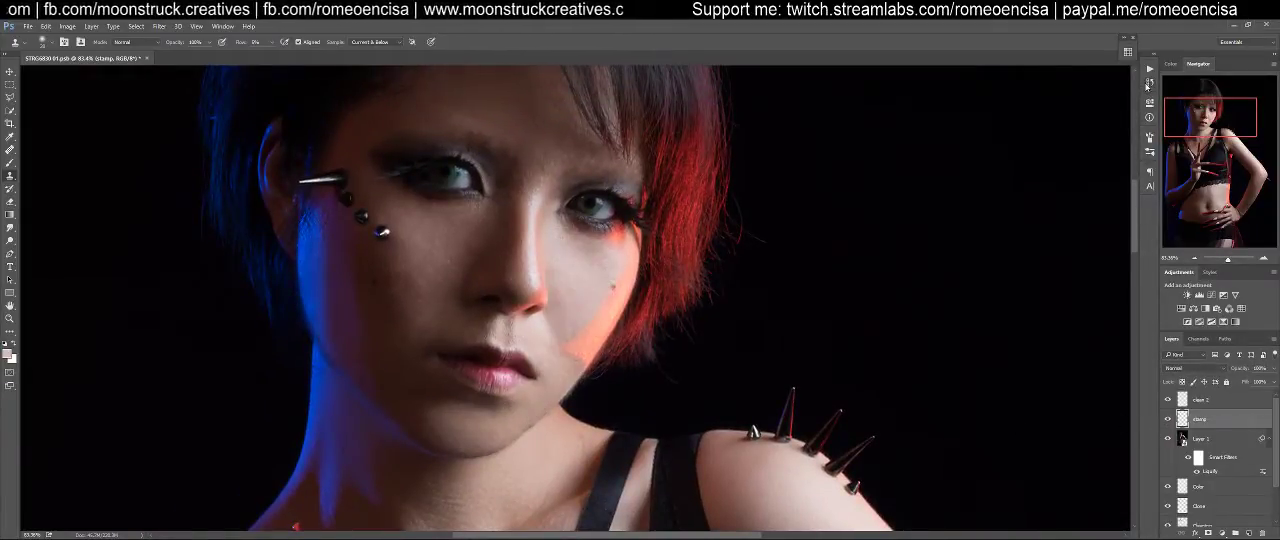
Step back through the document history to the earliest recorded Clone Stamp state
{"action": "left_click", "coordinate": [1149, 103]}
{"action": "left_click", "coordinate": [1151, 85]}
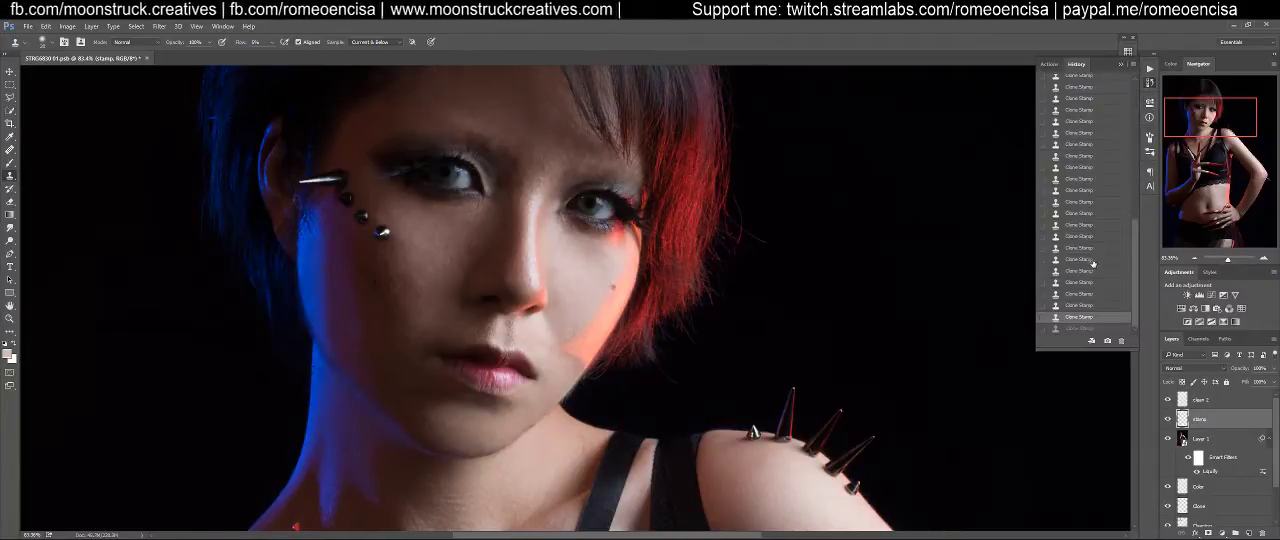
{"action": "left_click", "coordinate": [1087, 249]}
{"action": "left_click", "coordinate": [1081, 203]}
{"action": "scroll", "coordinate": [1081, 205], "scroll_direction": "up", "scroll_amount": 3}
{"action": "left_click", "coordinate": [1083, 207]}
{"action": "left_click", "coordinate": [1084, 150]}
{"action": "scroll", "coordinate": [1083, 188], "scroll_direction": "up", "scroll_amount": 3}
{"action": "left_click", "coordinate": [1084, 152]}
{"action": "scroll", "coordinate": [1089, 208], "scroll_direction": "up", "scroll_amount": 4}
{"action": "scroll", "coordinate": [1091, 210], "scroll_direction": "up", "scroll_amount": 3}
{"action": "left_click", "coordinate": [1089, 124]}
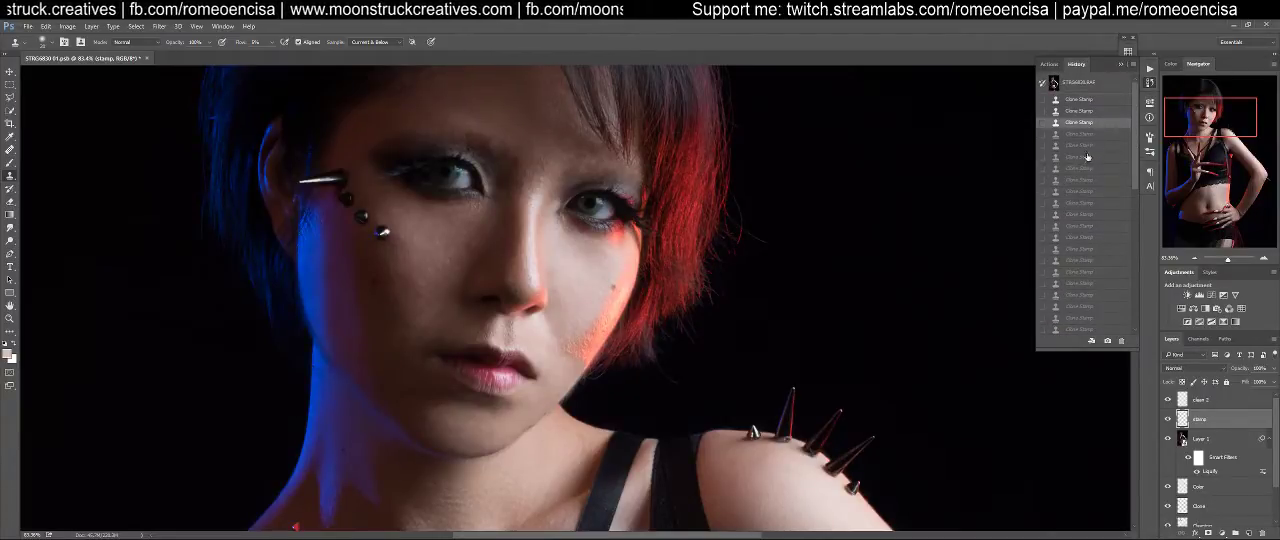
{"action": "left_click", "coordinate": [1085, 100]}
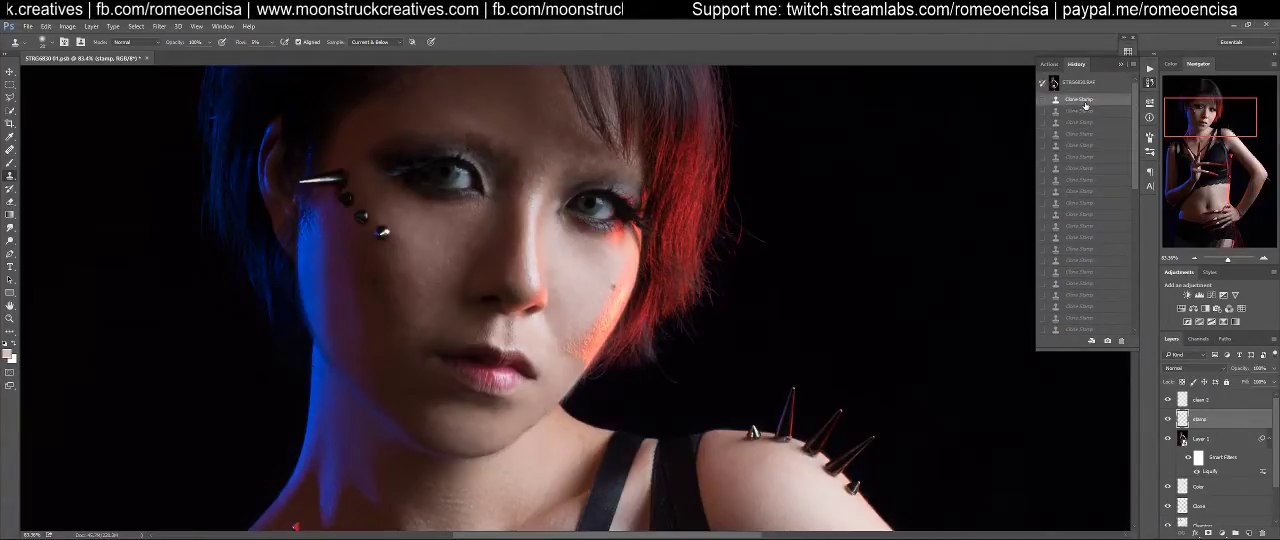
Step forward through the early Clone Stamp states and stop before the heavy smoothing of the red-lit cheek
{"action": "left_click", "coordinate": [1081, 111]}
{"action": "left_click", "coordinate": [1081, 122]}
{"action": "left_click", "coordinate": [1081, 135]}
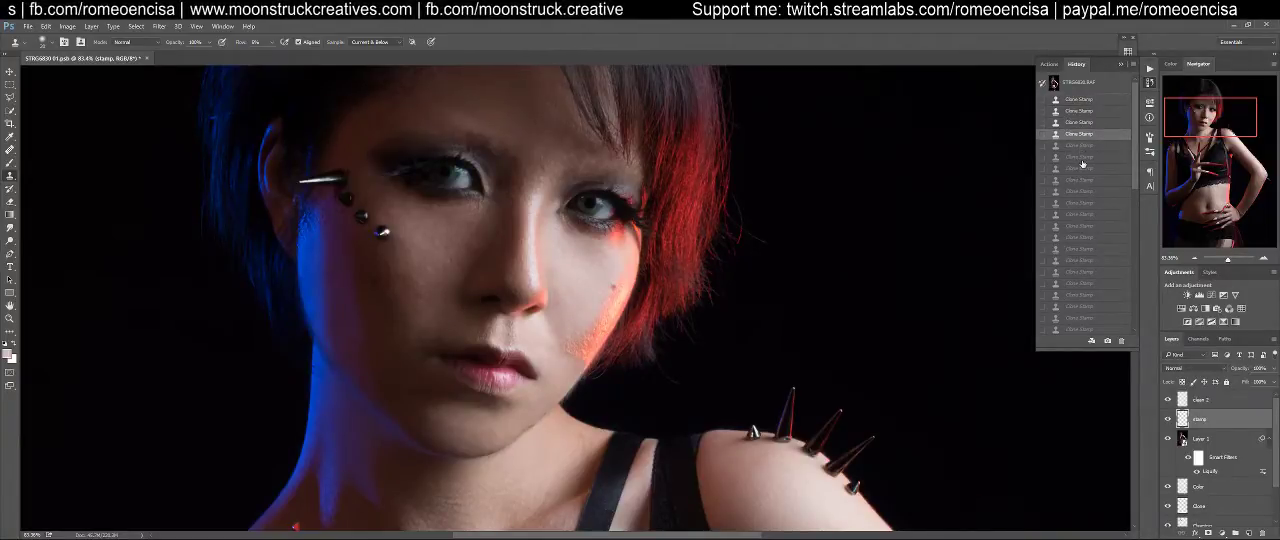
{"action": "left_click", "coordinate": [1081, 166]}
{"action": "left_click", "coordinate": [1084, 192]}
{"action": "left_click", "coordinate": [1087, 206]}
{"action": "left_click", "coordinate": [1087, 237]}
{"action": "left_click", "coordinate": [1086, 250]}
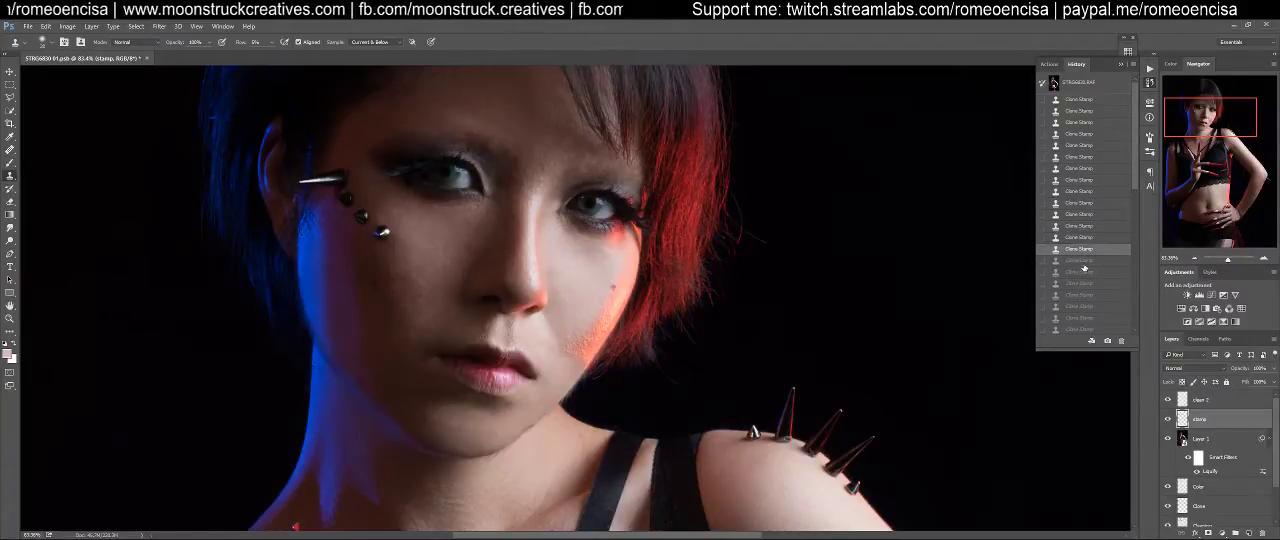
{"action": "left_click", "coordinate": [1085, 261]}
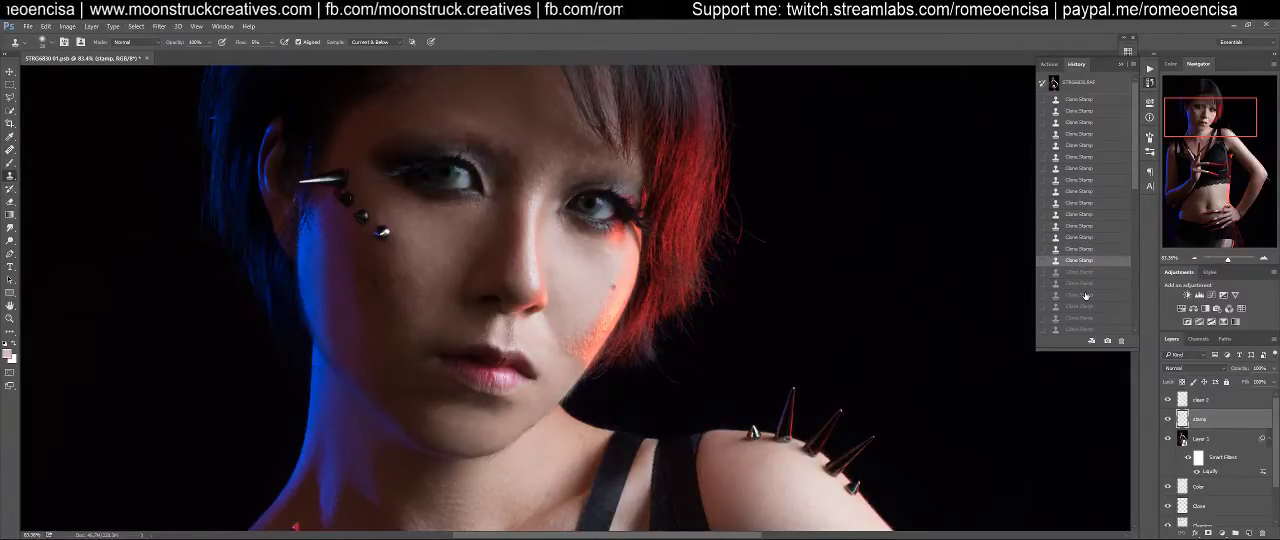
Heal the rough skin in the upper part of the cheek's red highlight on the clean 2 layer with the Healing Brush
{"action": "left_click", "coordinate": [1205, 428]}
{"action": "key", "text": "z"}
{"action": "mouse_move", "coordinate": [595, 342]}
{"action": "left_mouse_down"}
{"action": "mouse_move", "coordinate": [643, 323]}
{"action": "mouse_move", "coordinate": [625, 324]}
{"action": "left_mouse_up"}
{"action": "key", "text": "s"}
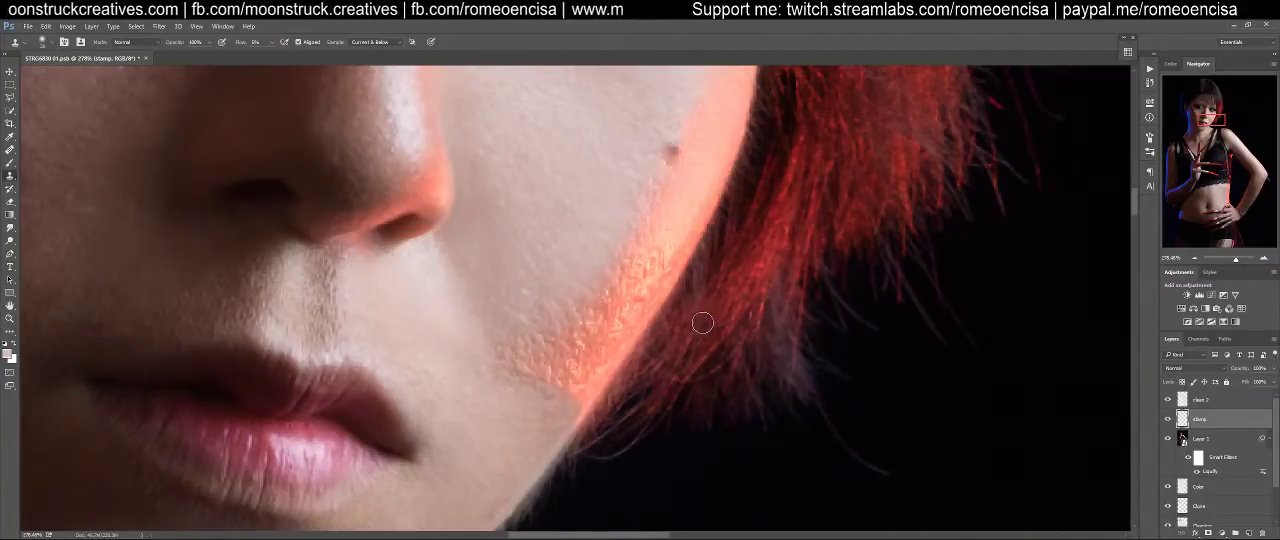
{"action": "left_click", "coordinate": [1205, 402]}
{"action": "key", "text": "j"}
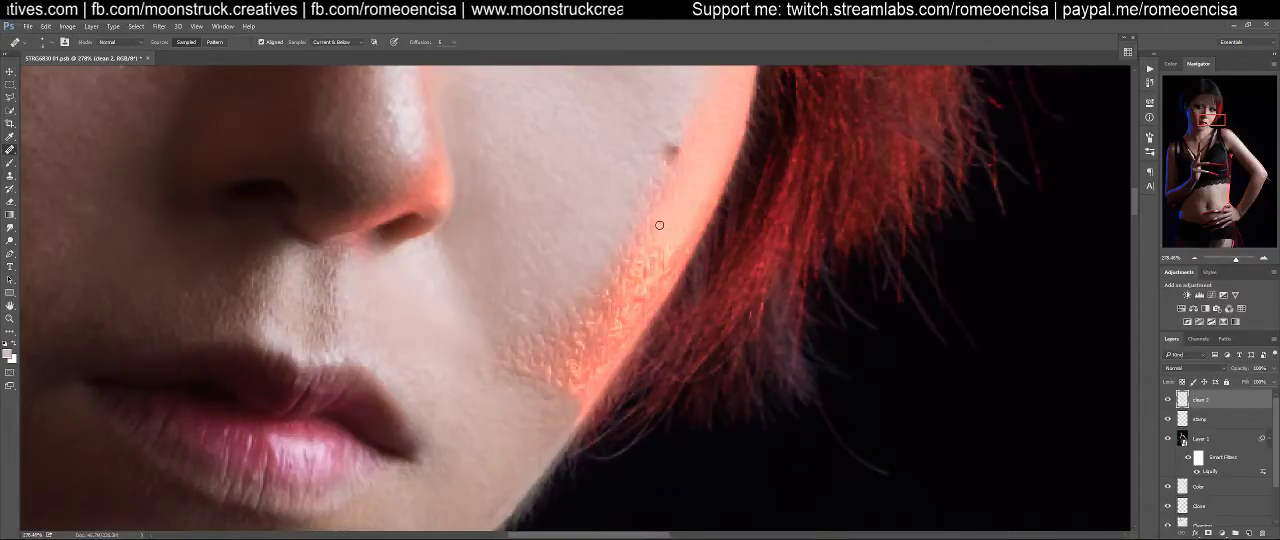
{"action": "left_click", "coordinate": [669, 244]}
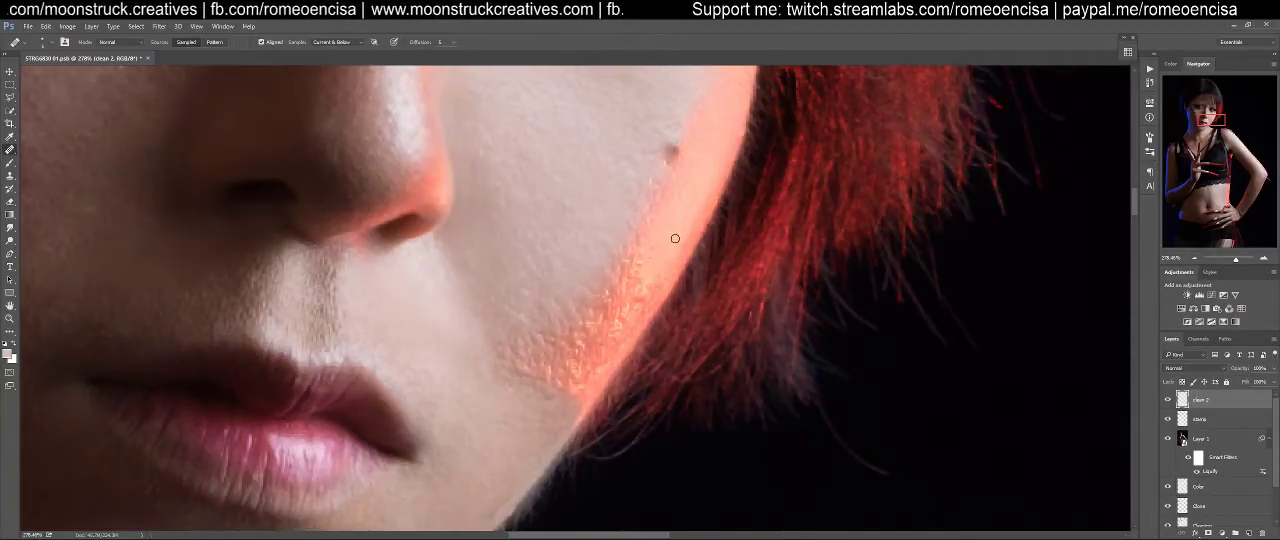
{"action": "left_click", "coordinate": [667, 236], "text": "alt"}
{"action": "mouse_move", "coordinate": [658, 227]}
{"action": "left_mouse_down"}
{"action": "mouse_move", "coordinate": [663, 188]}
{"action": "mouse_move", "coordinate": [642, 244]}
{"action": "left_mouse_up"}
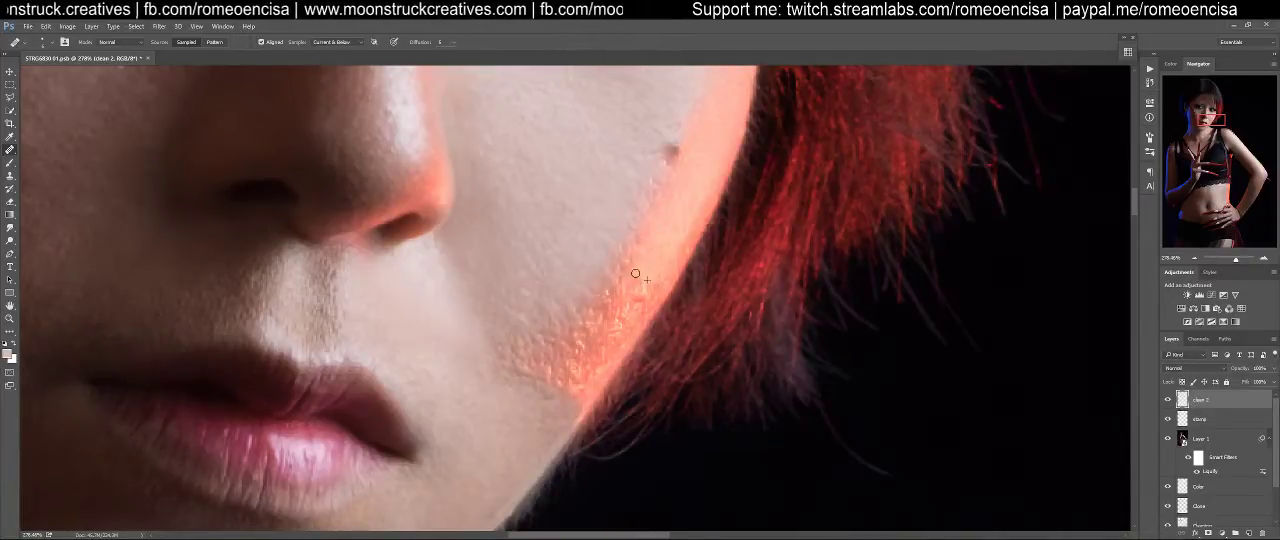
Heal the bumpy skin in the middle of the red highlight along the cheek's outer edge
{"action": "left_click_drag", "start_coordinate": [637, 284], "coordinate": [655, 293]}
{"action": "left_click", "coordinate": [655, 272], "text": "alt"}
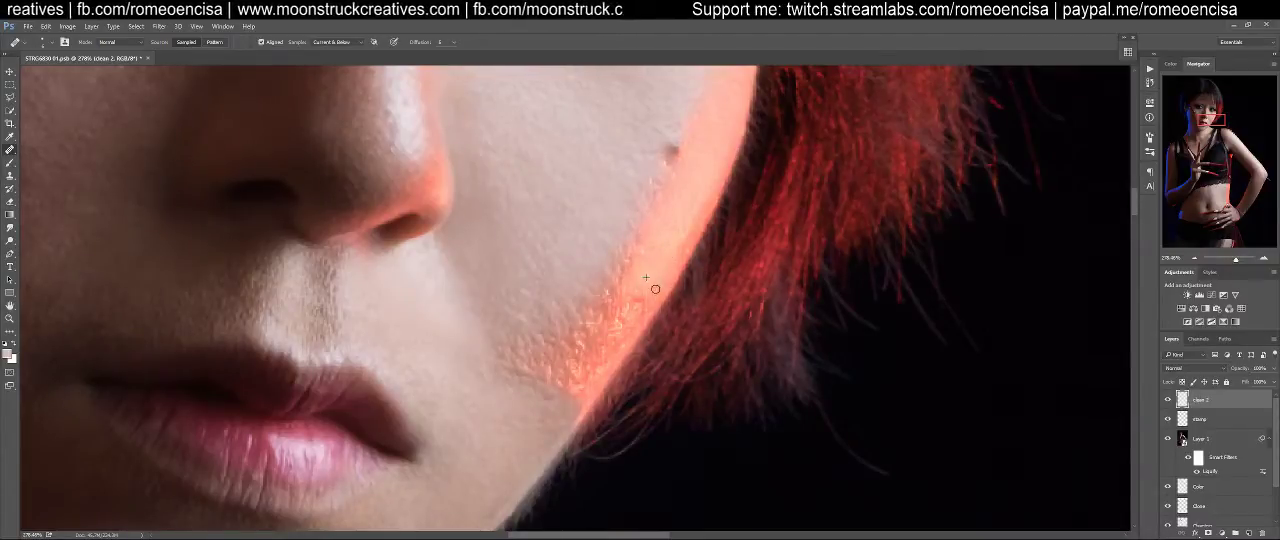
{"action": "left_click_drag", "start_coordinate": [641, 296], "coordinate": [646, 302]}
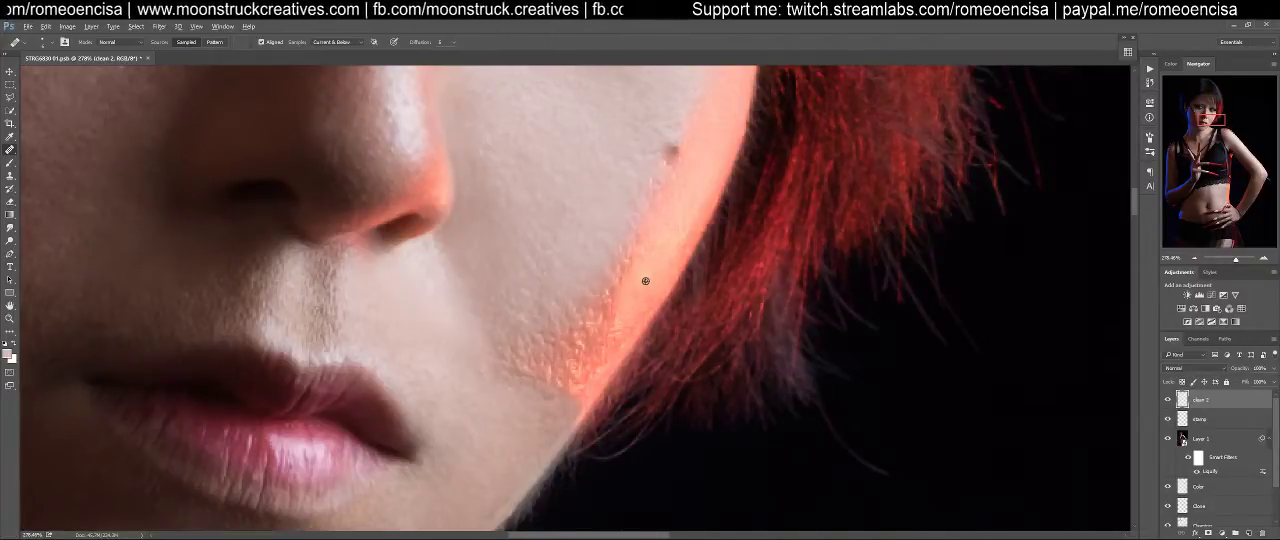
{"action": "mouse_move", "coordinate": [651, 306]}
{"action": "left_mouse_down"}
{"action": "mouse_move", "coordinate": [621, 334]}
{"action": "mouse_move", "coordinate": [613, 296]}
{"action": "left_mouse_up"}
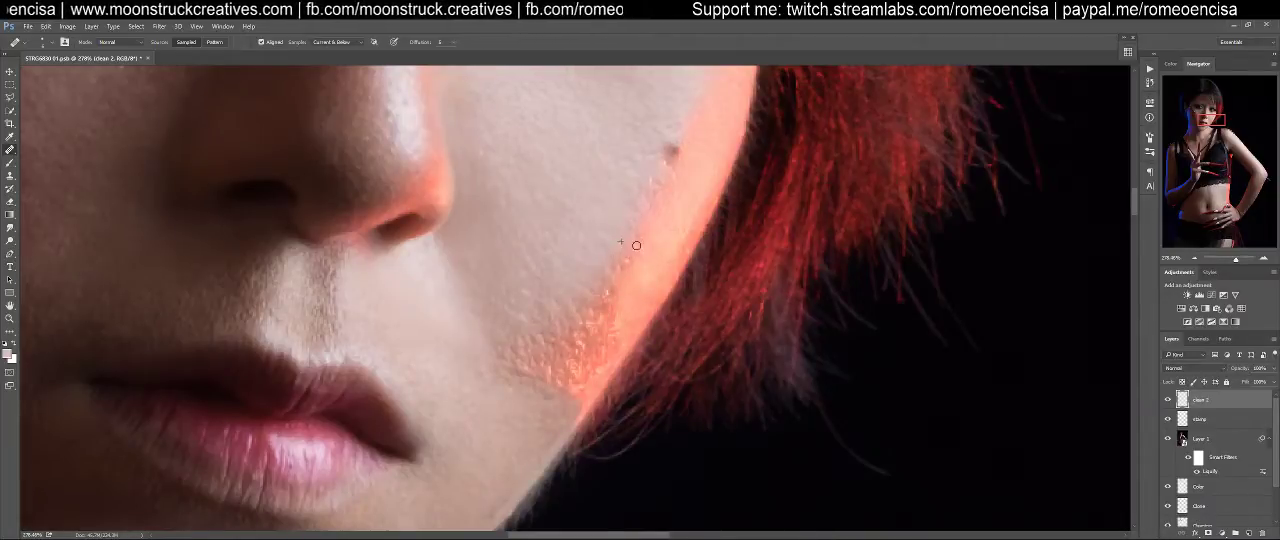
Smooth the inner border of the red highlight from below the mole down toward the rough lower cheek
{"action": "mouse_move", "coordinate": [643, 245]}
{"action": "left_mouse_down"}
{"action": "mouse_move", "coordinate": [616, 269]}
{"action": "mouse_move", "coordinate": [635, 251]}
{"action": "mouse_move", "coordinate": [663, 182]}
{"action": "left_mouse_up"}
{"action": "left_click", "coordinate": [664, 168], "text": "alt"}
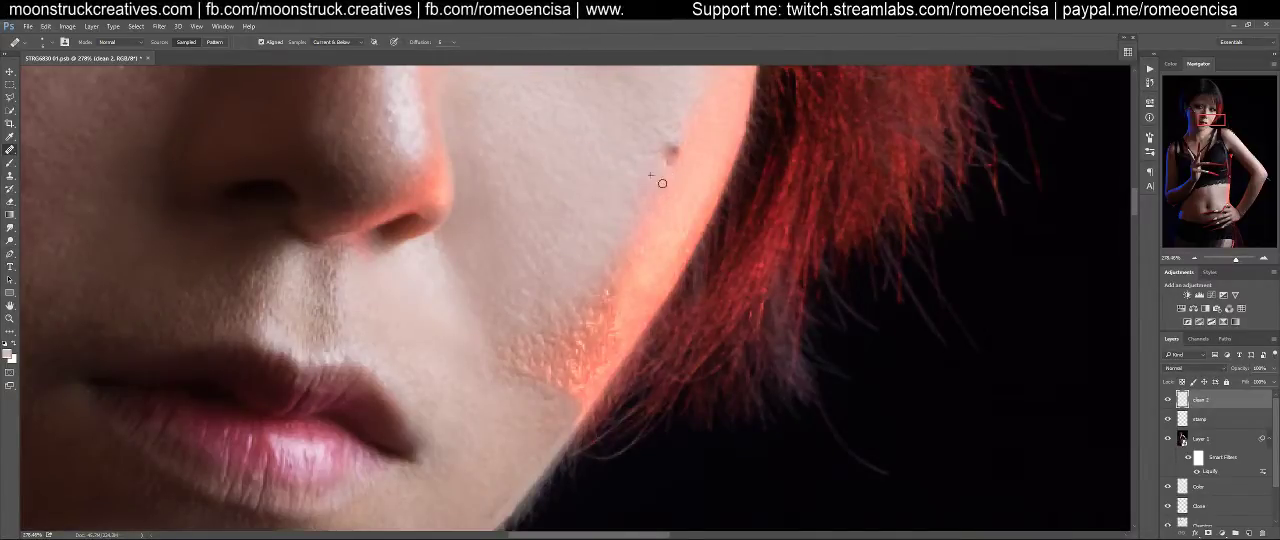
{"action": "mouse_move", "coordinate": [631, 241]}
{"action": "left_mouse_down"}
{"action": "mouse_move", "coordinate": [606, 273]}
{"action": "mouse_move", "coordinate": [640, 257]}
{"action": "mouse_move", "coordinate": [599, 303]}
{"action": "mouse_move", "coordinate": [614, 283]}
{"action": "mouse_move", "coordinate": [576, 272]}
{"action": "mouse_move", "coordinate": [605, 305]}
{"action": "left_mouse_up"}
{"action": "left_click", "coordinate": [580, 267], "text": "alt"}
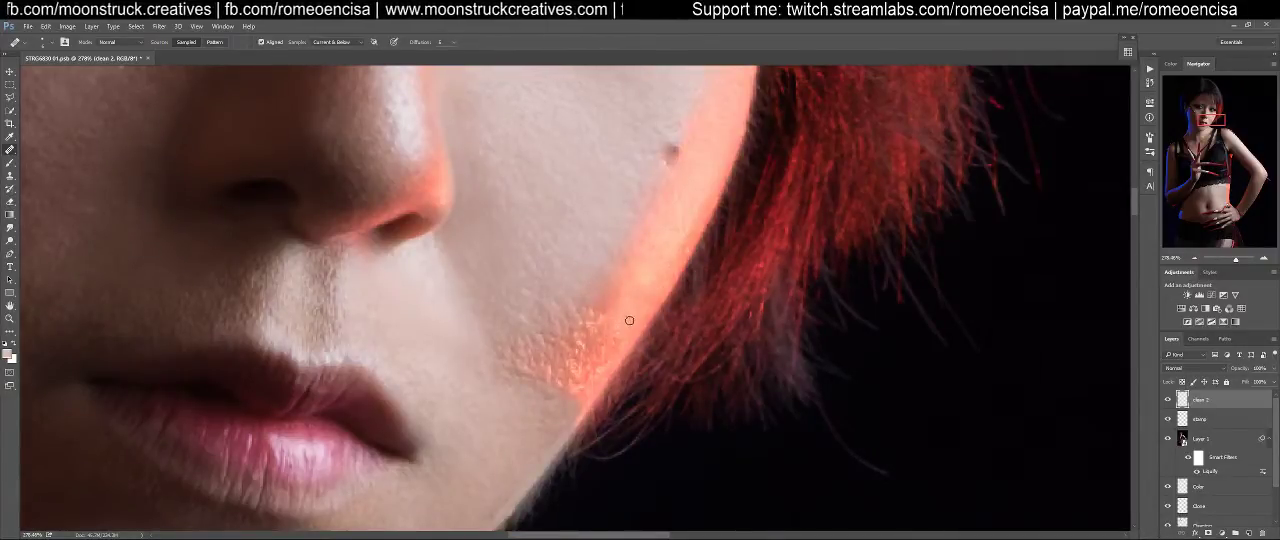
Heal the coarse texture where the lower end of the red highlight fades into the cheek beside the mouth
{"action": "mouse_move", "coordinate": [611, 340]}
{"action": "left_mouse_down"}
{"action": "mouse_move", "coordinate": [600, 368]}
{"action": "mouse_move", "coordinate": [615, 335]}
{"action": "mouse_move", "coordinate": [606, 317]}
{"action": "mouse_move", "coordinate": [588, 320]}
{"action": "mouse_move", "coordinate": [600, 307]}
{"action": "mouse_move", "coordinate": [582, 289]}
{"action": "mouse_move", "coordinate": [579, 314]}
{"action": "mouse_move", "coordinate": [542, 305]}
{"action": "mouse_move", "coordinate": [547, 328]}
{"action": "mouse_move", "coordinate": [560, 327]}
{"action": "mouse_move", "coordinate": [571, 318]}
{"action": "mouse_move", "coordinate": [496, 337]}
{"action": "mouse_move", "coordinate": [512, 357]}
{"action": "mouse_move", "coordinate": [533, 342]}
{"action": "mouse_move", "coordinate": [517, 373]}
{"action": "left_mouse_up"}
{"action": "left_click", "coordinate": [581, 292], "text": "alt"}
{"action": "left_click", "coordinate": [497, 336], "text": "alt"}
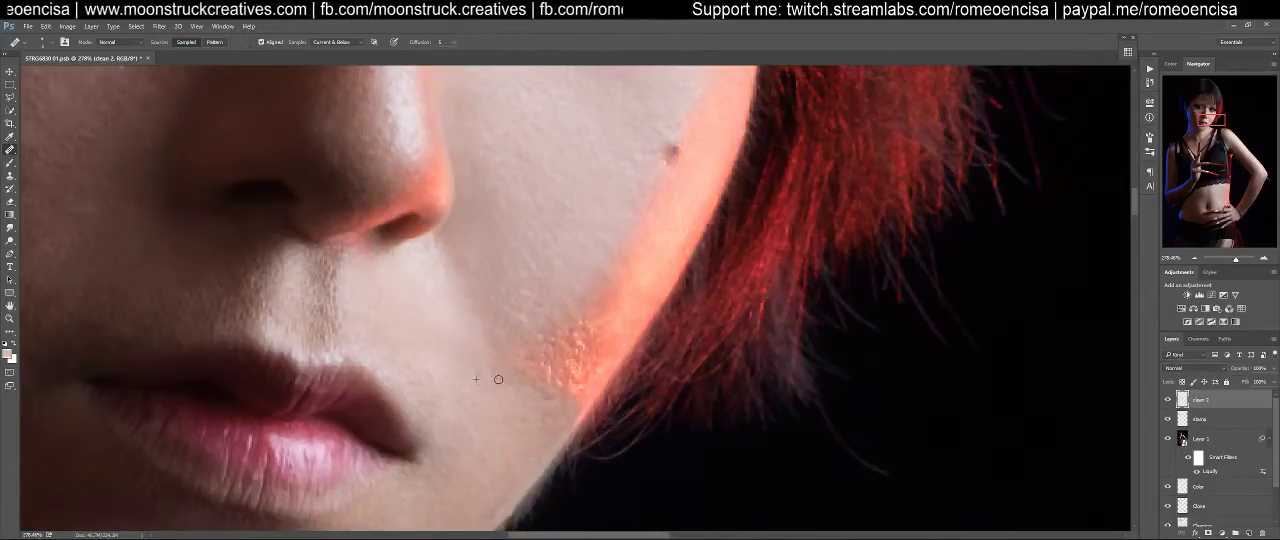
{"action": "mouse_move", "coordinate": [528, 368]}
{"action": "left_mouse_down"}
{"action": "mouse_move", "coordinate": [530, 327]}
{"action": "mouse_move", "coordinate": [545, 331]}
{"action": "mouse_move", "coordinate": [537, 343]}
{"action": "mouse_move", "coordinate": [522, 330]}
{"action": "mouse_move", "coordinate": [541, 313]}
{"action": "mouse_move", "coordinate": [538, 324]}
{"action": "mouse_move", "coordinate": [522, 312]}
{"action": "mouse_move", "coordinate": [552, 300]}
{"action": "mouse_move", "coordinate": [540, 301]}
{"action": "mouse_move", "coordinate": [549, 341]}
{"action": "mouse_move", "coordinate": [555, 298]}
{"action": "mouse_move", "coordinate": [527, 339]}
{"action": "mouse_move", "coordinate": [590, 341]}
{"action": "left_mouse_up"}
{"action": "left_click", "coordinate": [545, 331], "text": "alt"}
{"action": "left_click", "coordinate": [542, 312], "text": "alt"}
{"action": "left_click", "coordinate": [555, 299], "text": "alt"}
{"action": "left_click", "coordinate": [552, 317], "text": "alt"}
{"action": "left_click", "coordinate": [575, 299], "text": "alt"}
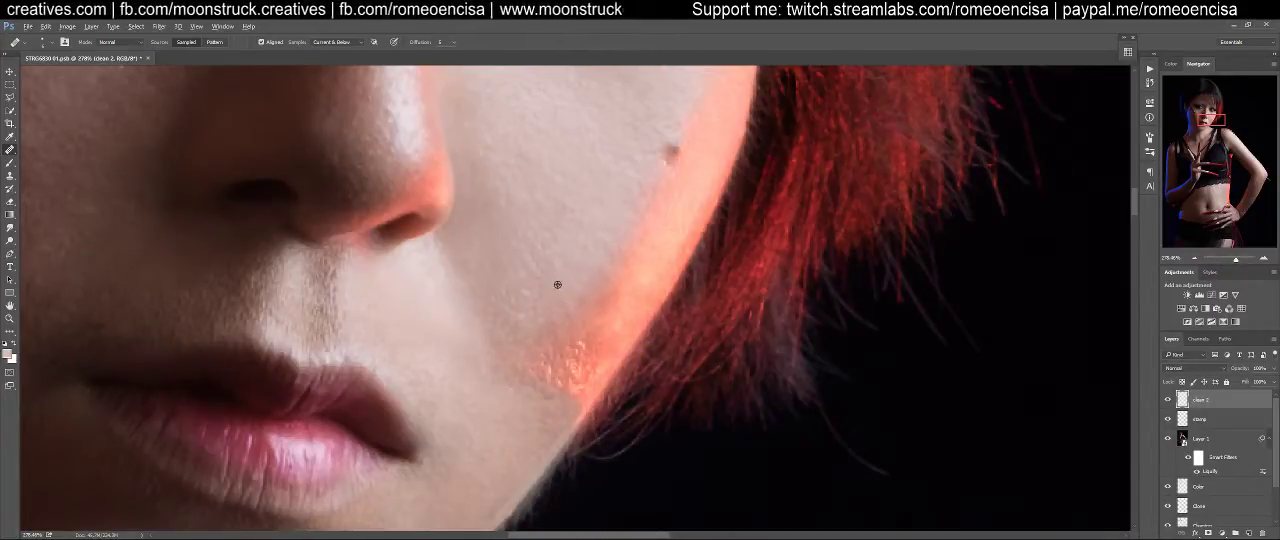
{"action": "left_click", "coordinate": [554, 317], "text": "alt"}
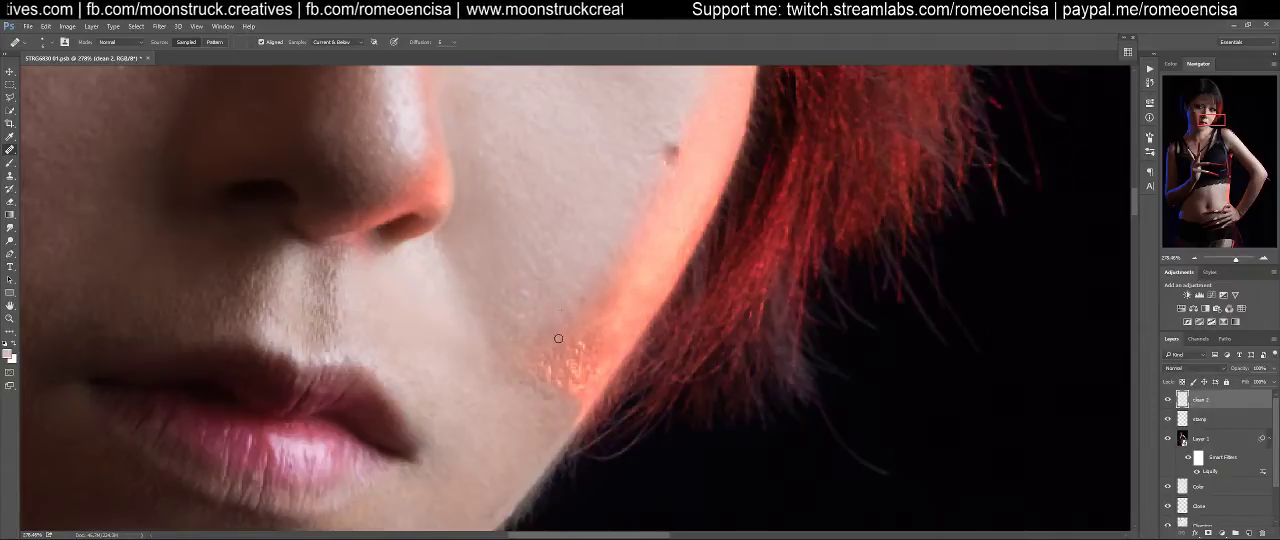
Heal the remaining bright specks at the lower tip of the red highlight near the jaw
{"action": "mouse_move", "coordinate": [540, 358]}
{"action": "left_mouse_down"}
{"action": "mouse_move", "coordinate": [556, 359]}
{"action": "mouse_move", "coordinate": [537, 364]}
{"action": "mouse_move", "coordinate": [547, 390]}
{"action": "left_mouse_up"}
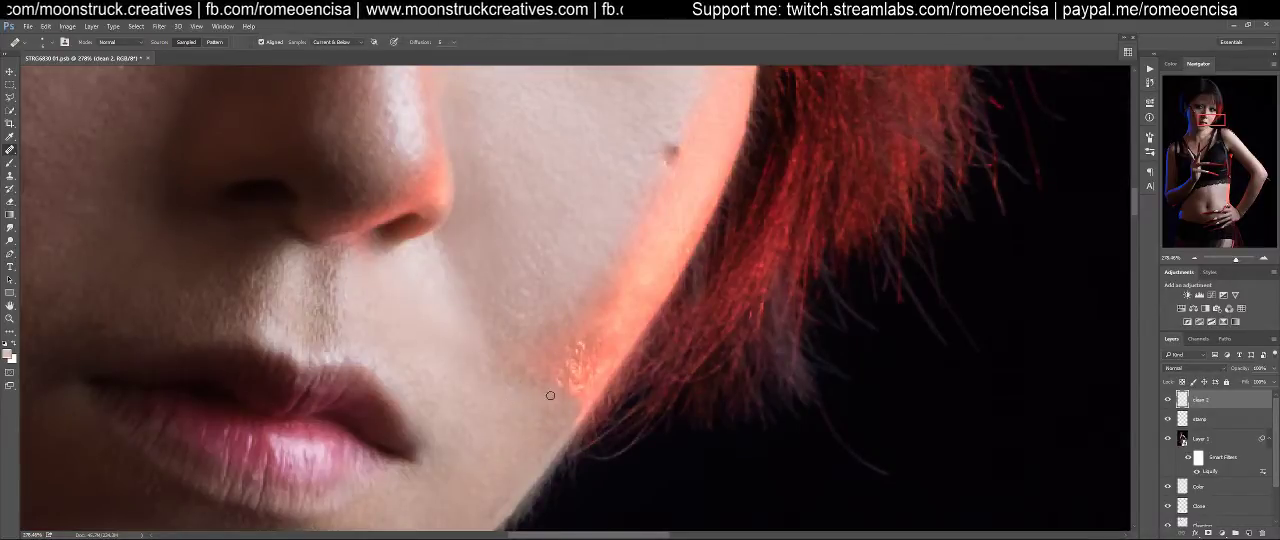
{"action": "left_click_drag", "start_coordinate": [511, 381], "coordinate": [538, 385]}
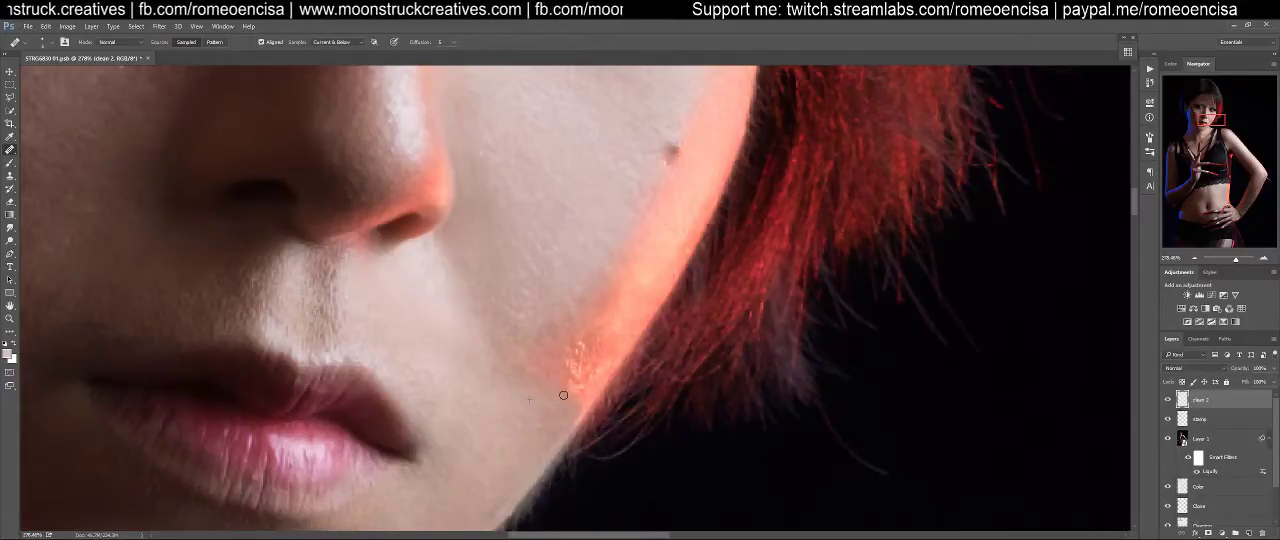
{"action": "left_click_drag", "start_coordinate": [562, 387], "coordinate": [571, 386]}
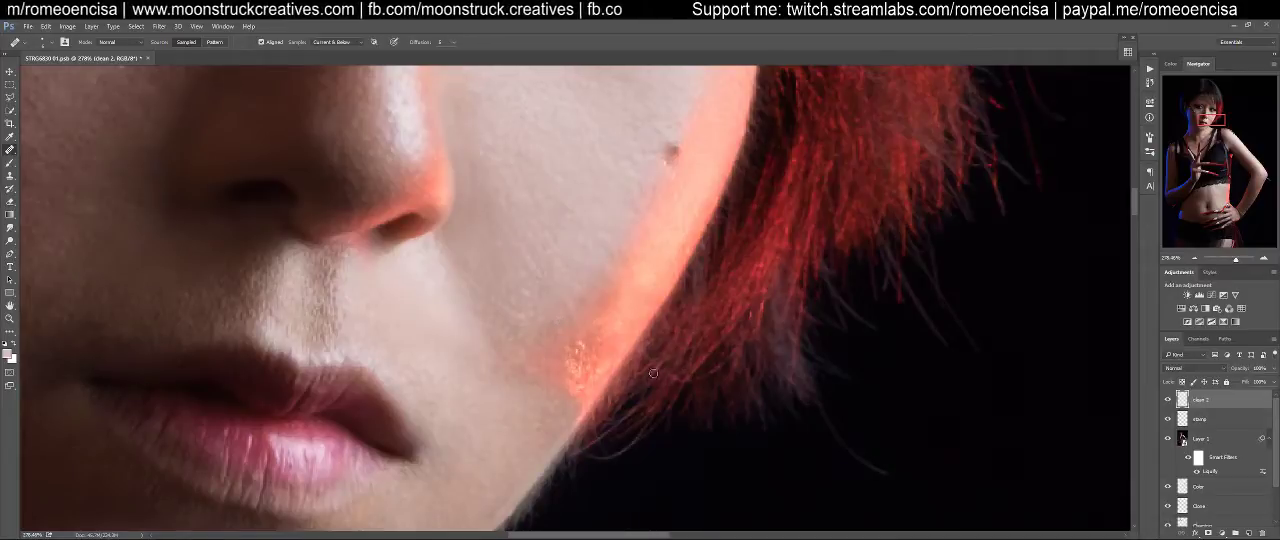
{"action": "left_click", "coordinate": [547, 378], "text": "alt"}
{"action": "mouse_move", "coordinate": [571, 361]}
{"action": "left_mouse_down"}
{"action": "mouse_move", "coordinate": [580, 341]}
{"action": "mouse_move", "coordinate": [583, 363]}
{"action": "mouse_move", "coordinate": [596, 363]}
{"action": "mouse_move", "coordinate": [586, 402]}
{"action": "left_mouse_up"}
{"action": "left_click", "coordinate": [562, 355], "text": "alt"}
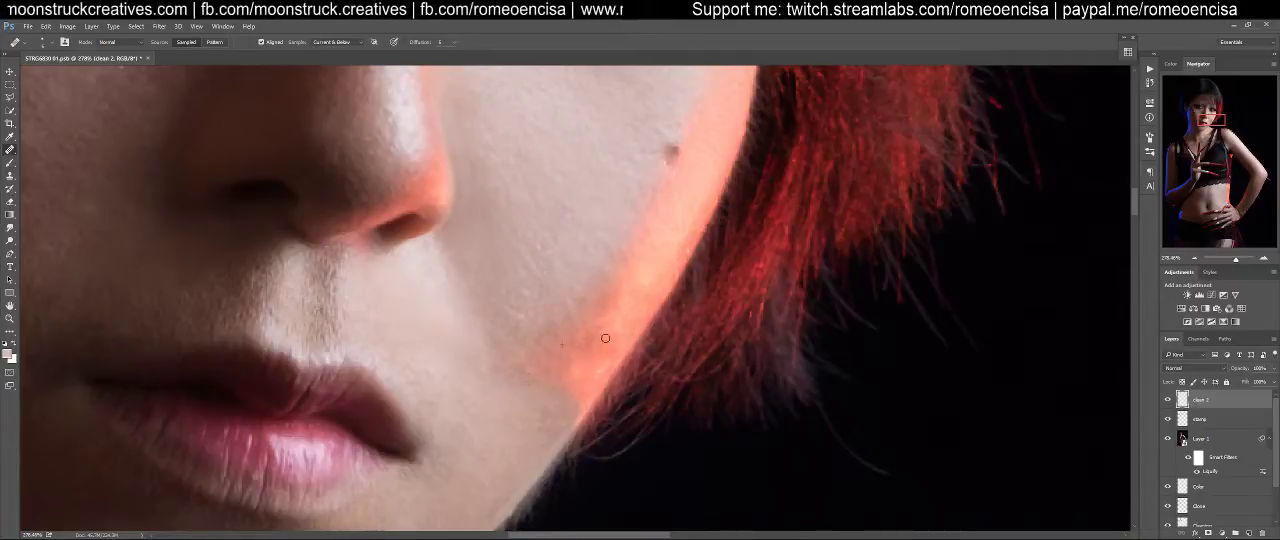
Even out the tone of the lower red highlight by healing it with smoother skin sampled from higher up
{"action": "left_click_drag", "start_coordinate": [626, 294], "coordinate": [632, 287]}
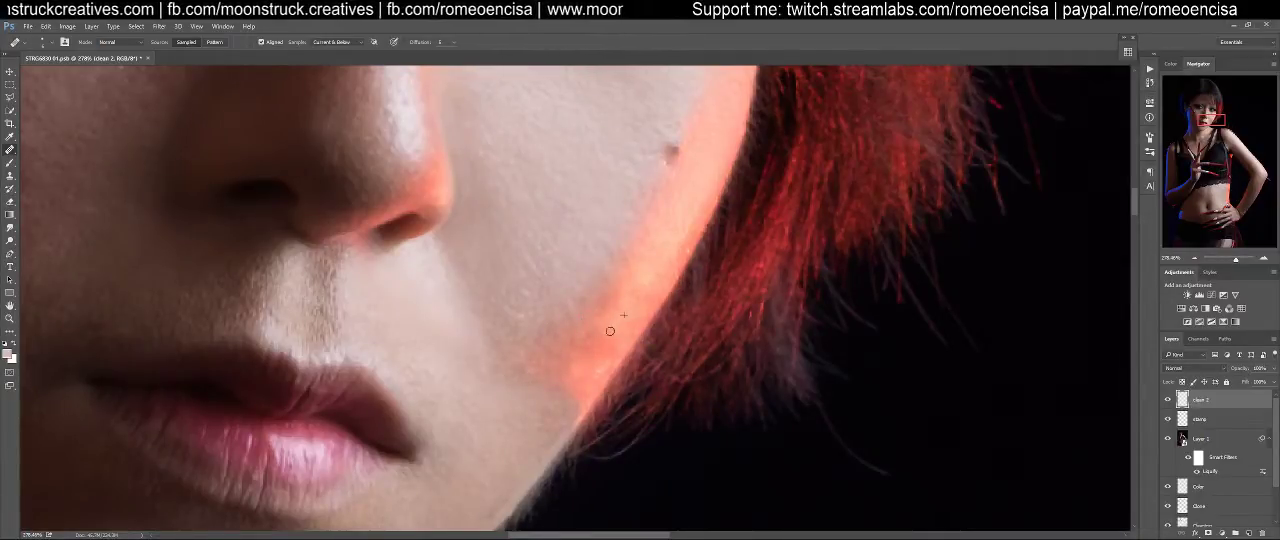
{"action": "left_click", "coordinate": [615, 326], "text": "alt"}
{"action": "mouse_move", "coordinate": [588, 335]}
{"action": "left_mouse_down"}
{"action": "mouse_move", "coordinate": [627, 303]}
{"action": "mouse_move", "coordinate": [607, 302]}
{"action": "mouse_move", "coordinate": [631, 311]}
{"action": "mouse_move", "coordinate": [570, 356]}
{"action": "left_mouse_up"}
{"action": "left_click", "coordinate": [631, 311], "text": "alt"}
{"action": "left_click", "coordinate": [590, 373], "text": "alt"}
Clean up the uneven jaw edge against the neck on the stamp layer with the Clone Stamp
{"action": "key", "text": "ctrl+0"}
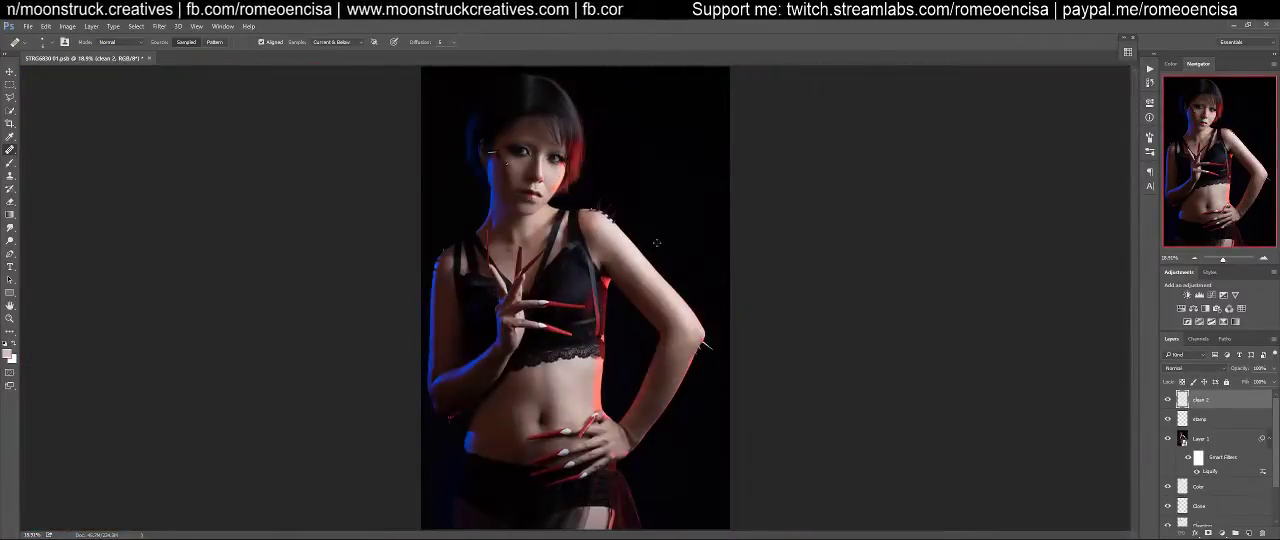
{"action": "left_click_drag", "start_coordinate": [581, 180], "coordinate": [616, 173]}
{"action": "left_click_drag", "start_coordinate": [622, 174], "coordinate": [673, 281]}
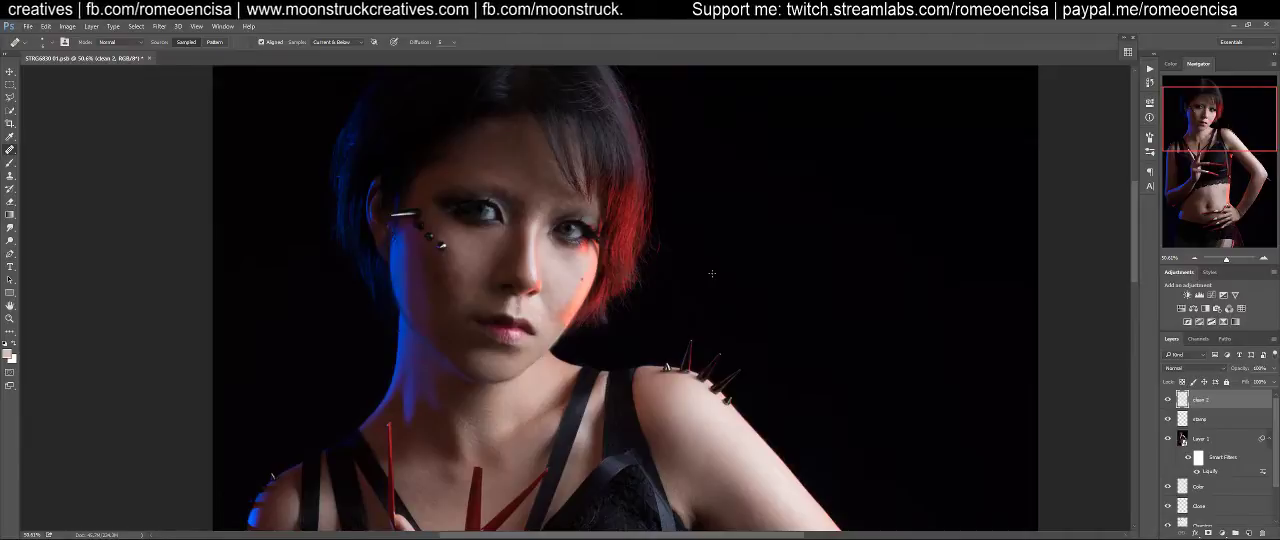
{"action": "left_click_drag", "start_coordinate": [526, 307], "coordinate": [568, 308]}
{"action": "left_click_drag", "start_coordinate": [532, 338], "coordinate": [757, 146]}
{"action": "left_click", "coordinate": [1197, 421]}
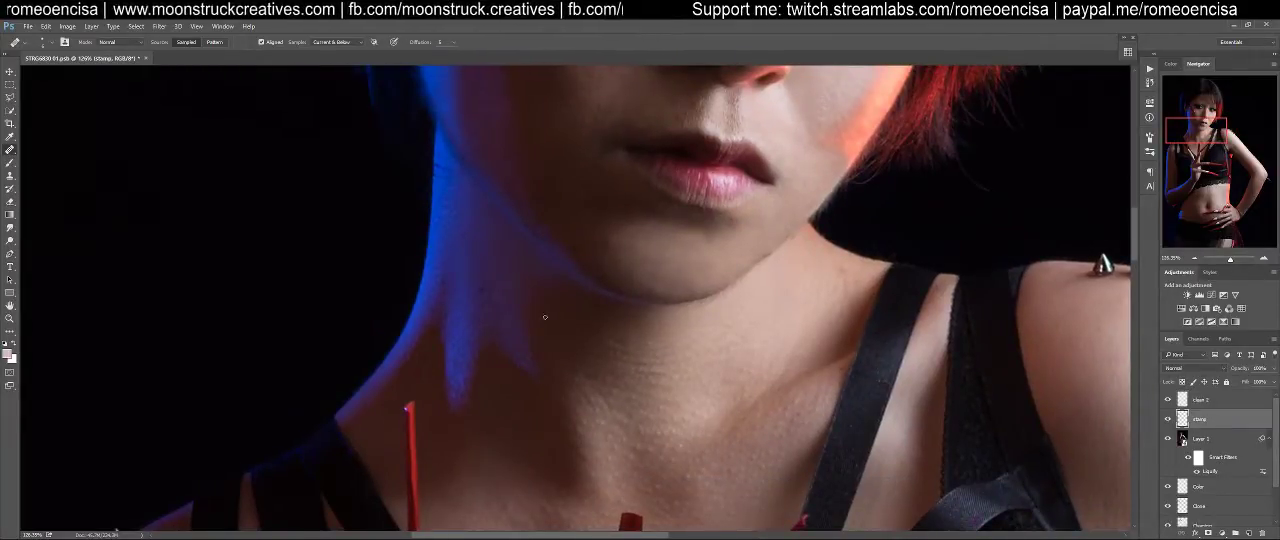
{"action": "key", "text": "s"}
{"action": "left_click_drag", "start_coordinate": [787, 237], "coordinate": [757, 300]}
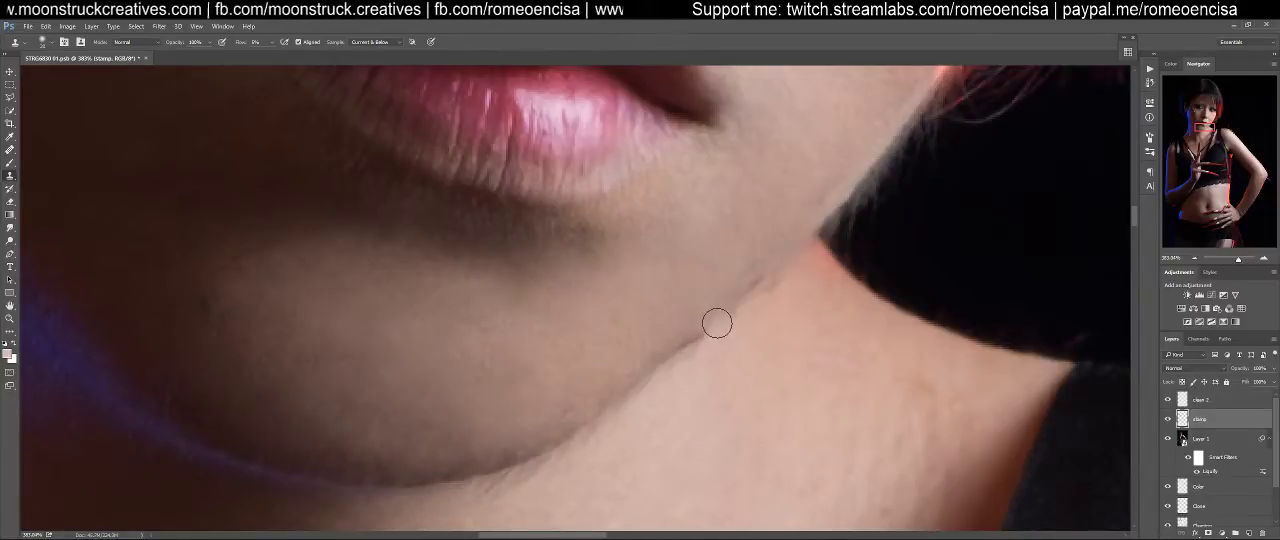
{"action": "left_click", "coordinate": [735, 273], "text": "alt"}
{"action": "mouse_move", "coordinate": [759, 275]}
{"action": "left_mouse_down"}
{"action": "mouse_move", "coordinate": [740, 294]}
{"action": "mouse_move", "coordinate": [774, 268]}
{"action": "mouse_move", "coordinate": [748, 287]}
{"action": "left_mouse_up"}
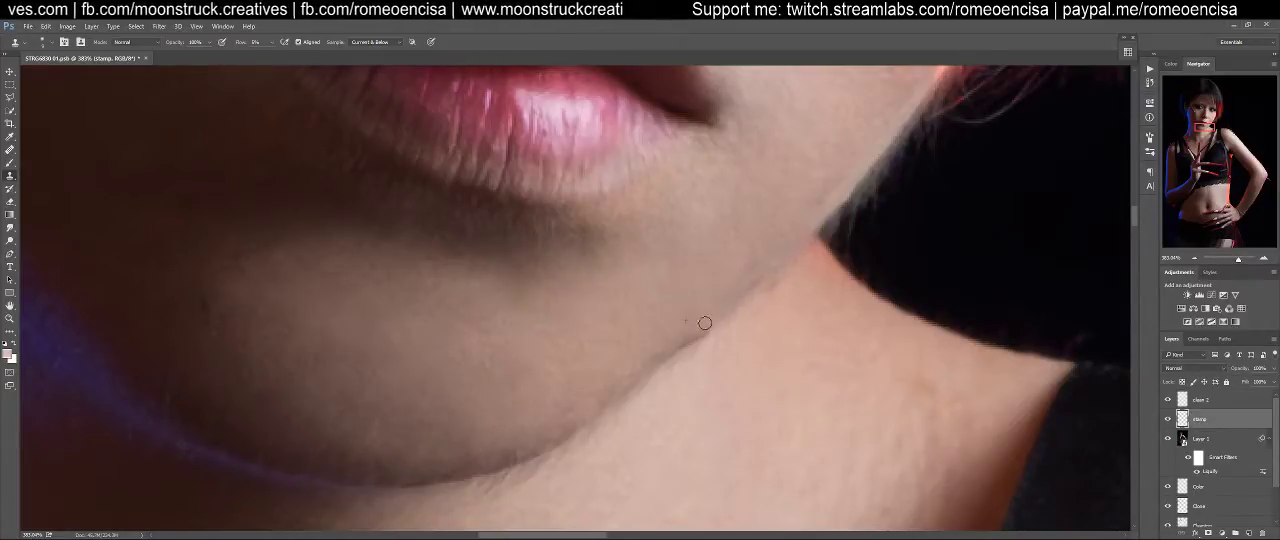
{"action": "left_click", "coordinate": [714, 325], "text": "alt"}
{"action": "mouse_move", "coordinate": [699, 332]}
{"action": "left_mouse_down"}
{"action": "mouse_move", "coordinate": [676, 348]}
{"action": "mouse_move", "coordinate": [700, 331]}
{"action": "left_mouse_up"}
{"action": "left_click", "coordinate": [708, 329], "text": "alt"}
Set the Clone Stamp flow to 10% and refine the jawline from below the mouth corner down to the chin
{"action": "key", "text": "shift+1"}
{"action": "left_click", "coordinate": [688, 341], "text": "alt"}
{"action": "mouse_move", "coordinate": [710, 325]}
{"action": "left_mouse_down"}
{"action": "mouse_move", "coordinate": [603, 397]}
{"action": "mouse_move", "coordinate": [629, 384]}
{"action": "left_mouse_up"}
{"action": "left_click", "coordinate": [706, 326], "text": "alt"}
{"action": "left_click", "coordinate": [572, 423], "text": "alt"}
{"action": "mouse_move", "coordinate": [572, 424]}
{"action": "left_mouse_down"}
{"action": "mouse_move", "coordinate": [532, 458]}
{"action": "mouse_move", "coordinate": [548, 445]}
{"action": "left_mouse_up"}
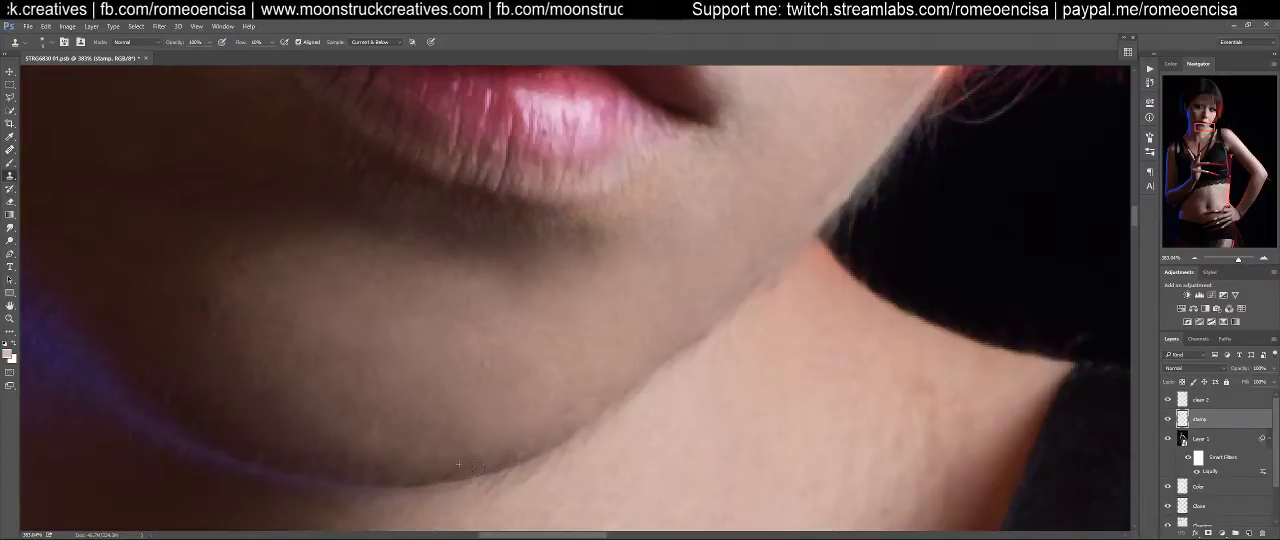
{"action": "left_click_drag", "start_coordinate": [689, 340], "coordinate": [718, 330]}
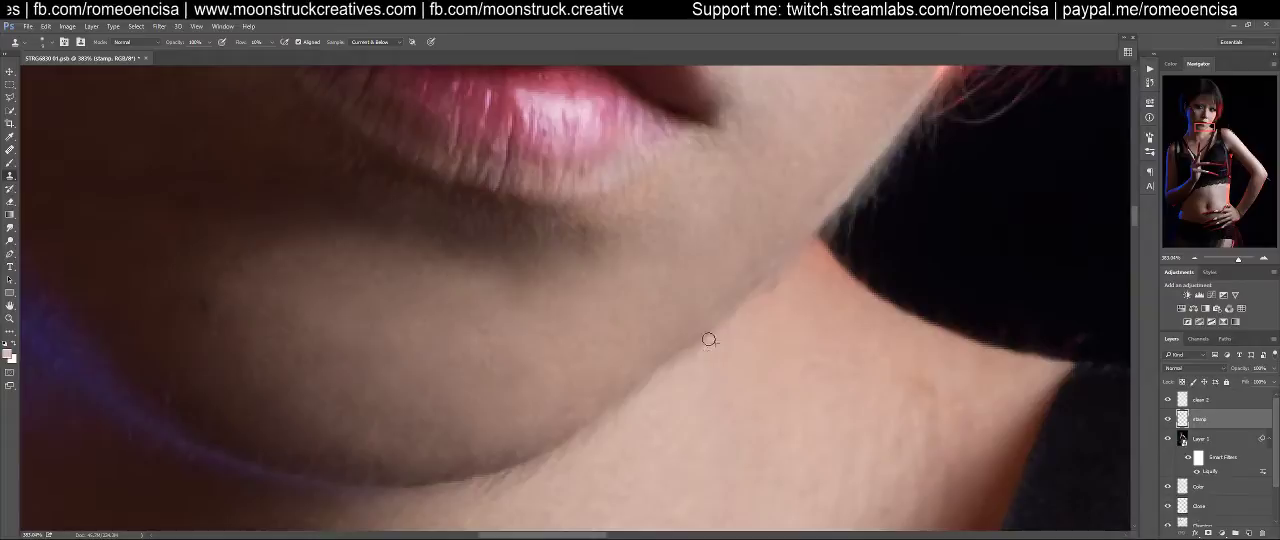
{"action": "left_click_drag", "start_coordinate": [699, 345], "coordinate": [708, 338]}
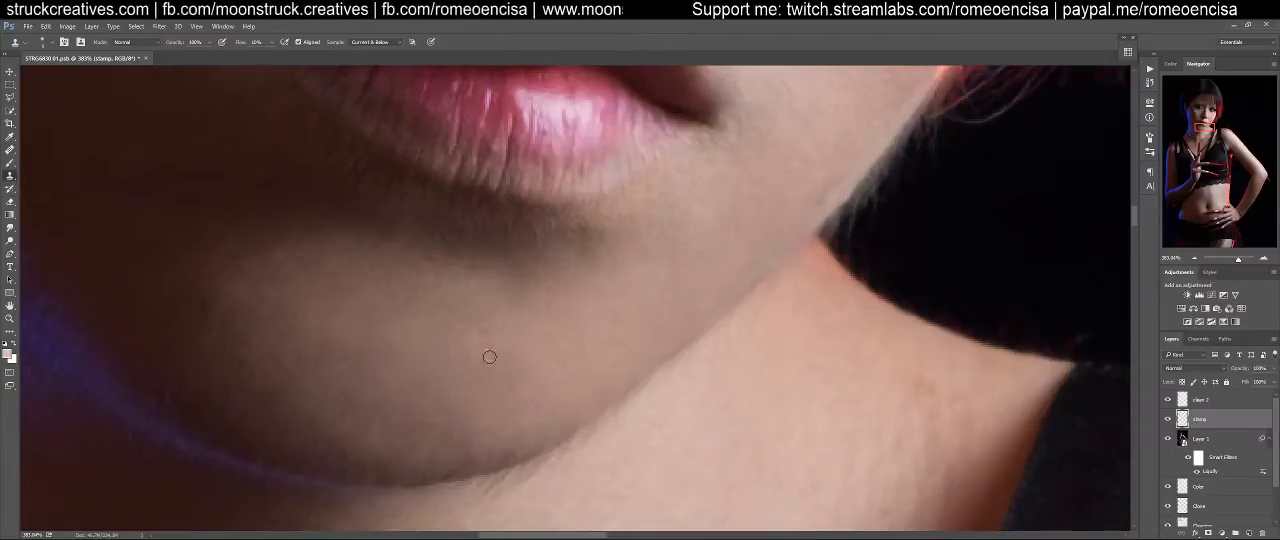
Stamp all visible layers into a new layer above clean 2 and duplicate that merged layer
{"action": "left_click_drag", "start_coordinate": [571, 307], "coordinate": [691, 340]}
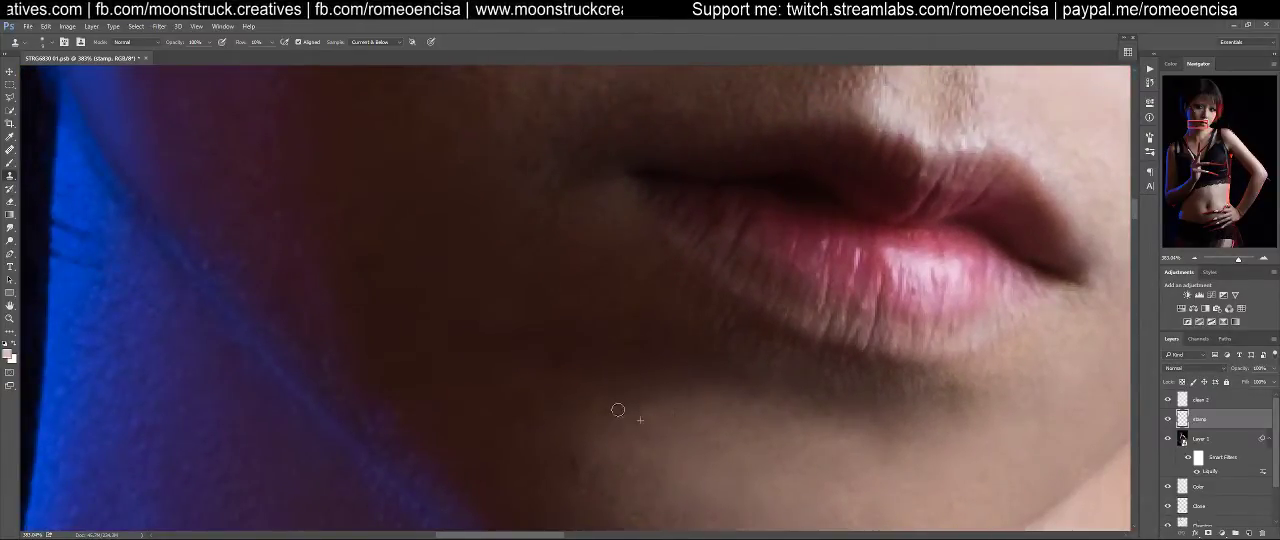
{"action": "left_click_drag", "start_coordinate": [668, 305], "coordinate": [706, 403]}
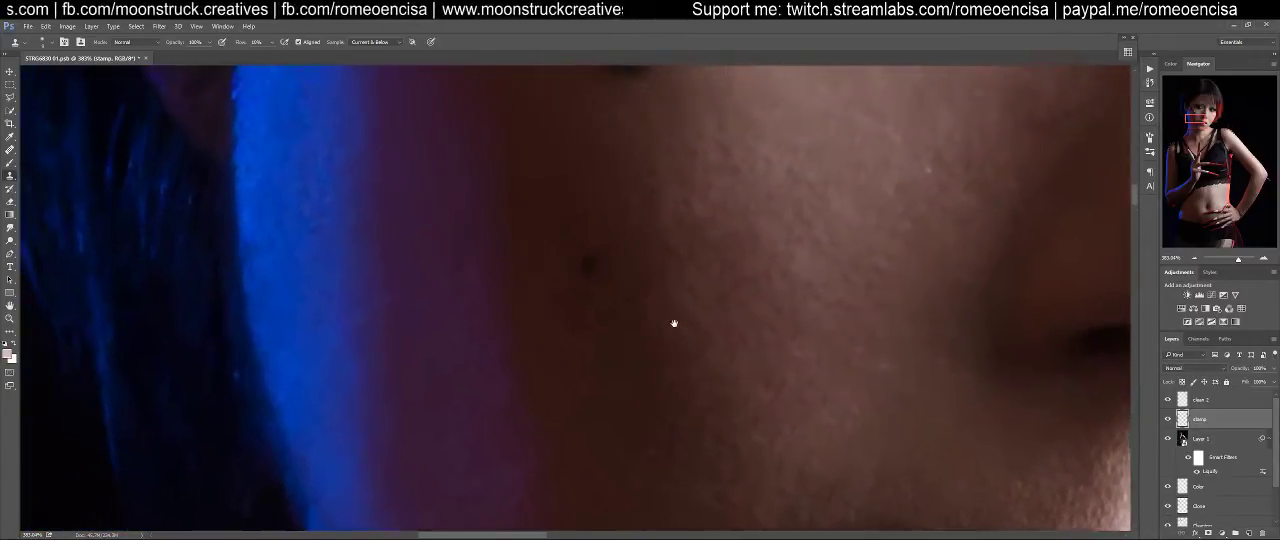
{"action": "key", "text": "ctrl+1"}
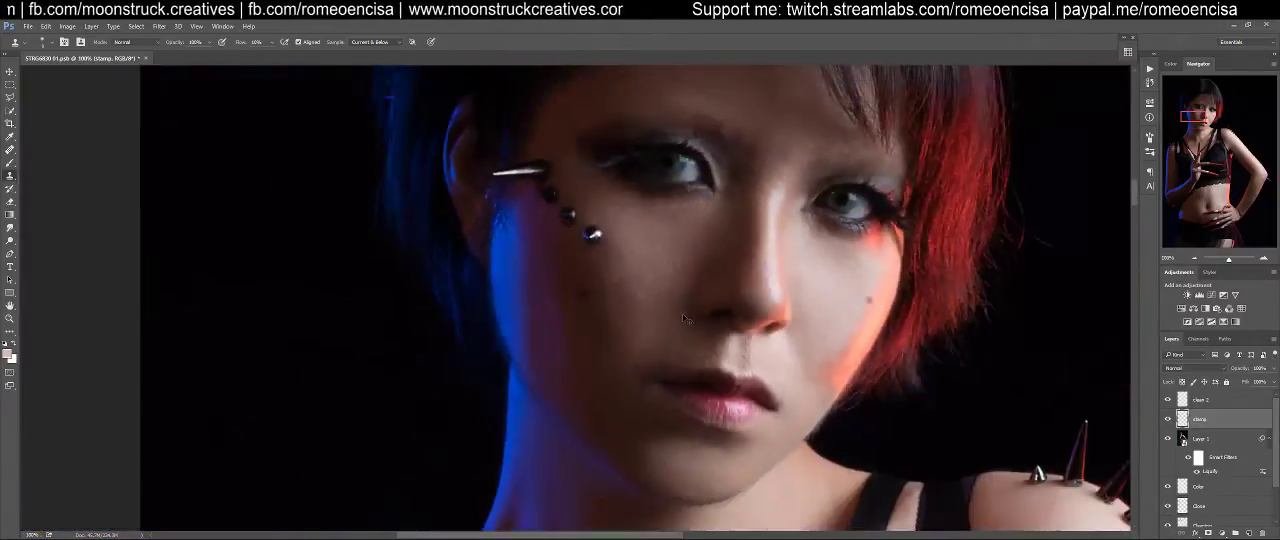
{"action": "left_click", "coordinate": [1224, 401]}
{"action": "key", "text": "ctrl+alt+shift+e"}
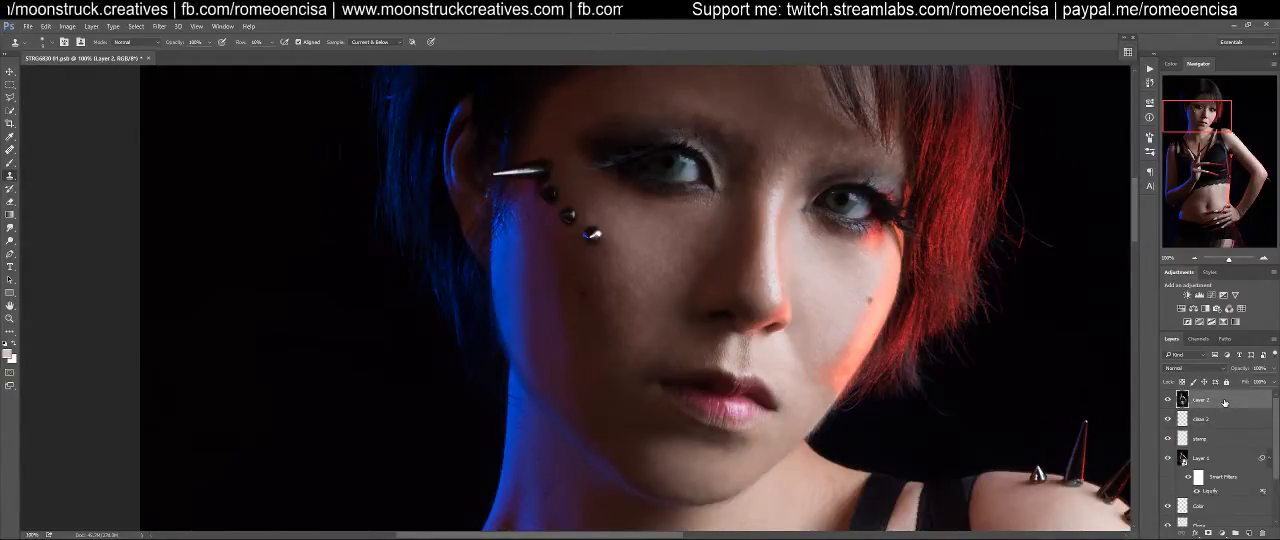
{"action": "key", "text": "ctrl+j"}
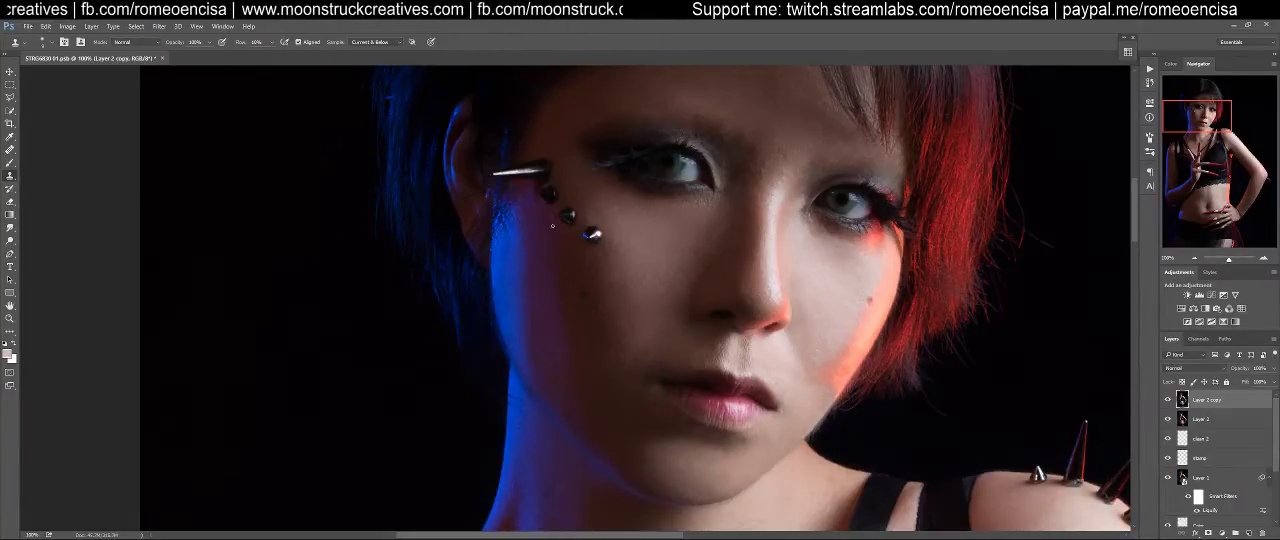
Compare the face with the duplicated merged layer hidden and shown, and examine the retouched skin down to the neck
{"action": "scroll", "coordinate": [748, 226], "scroll_direction": "up", "scroll_amount": 1}
{"action": "scroll", "coordinate": [762, 275], "scroll_direction": "down", "scroll_amount": 2}
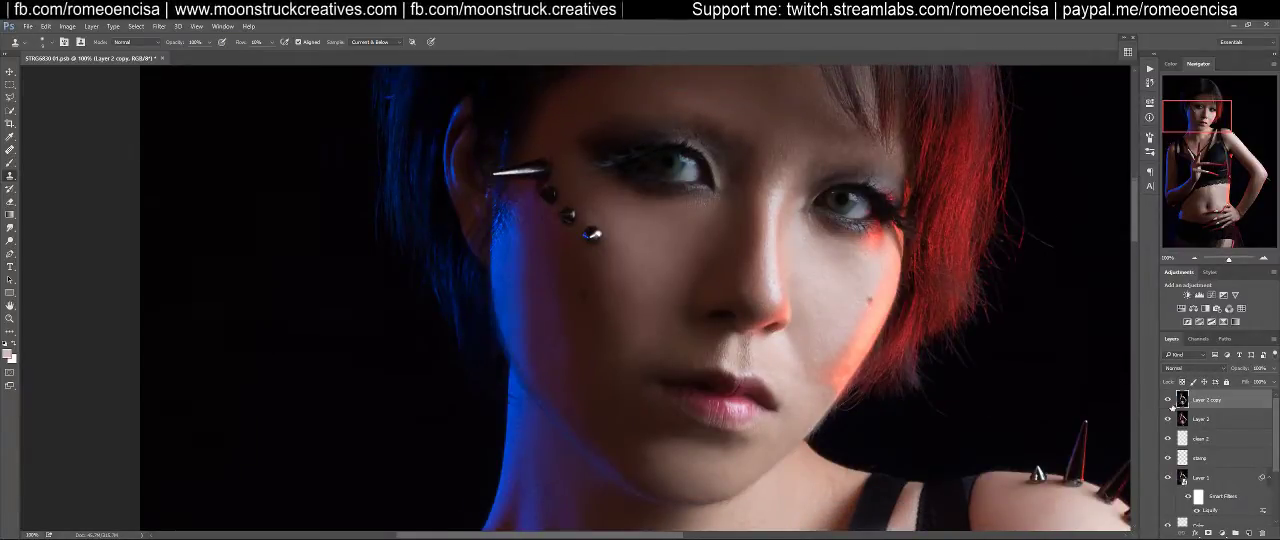
{"action": "left_click", "coordinate": [1169, 400]}
{"action": "left_click", "coordinate": [1169, 400]}
{"action": "left_click", "coordinate": [1169, 400]}
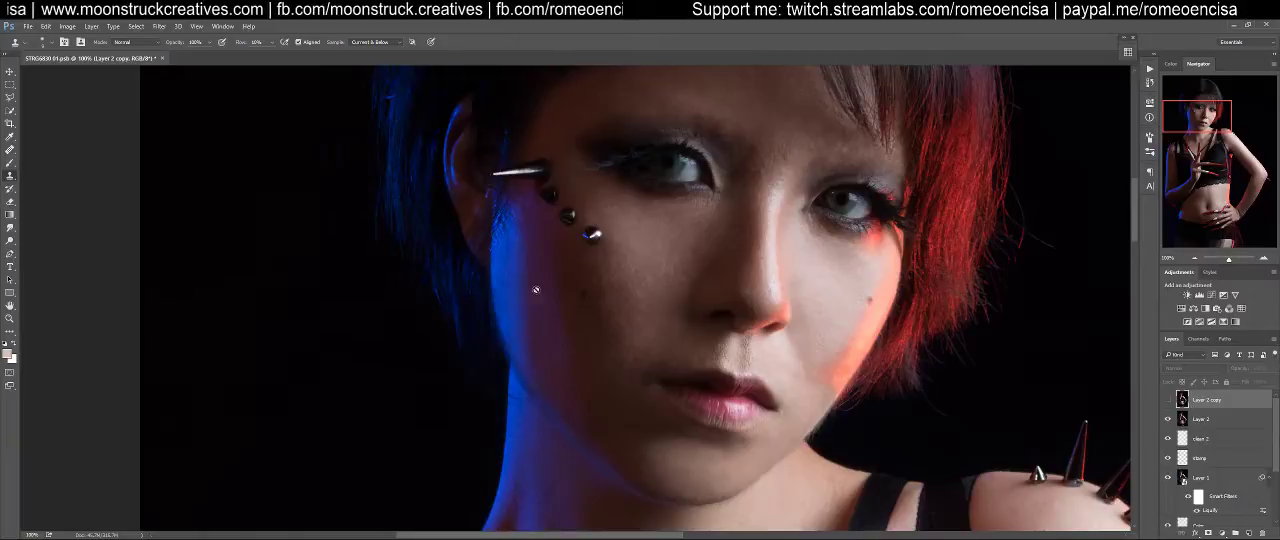
{"action": "left_click", "coordinate": [1170, 401]}
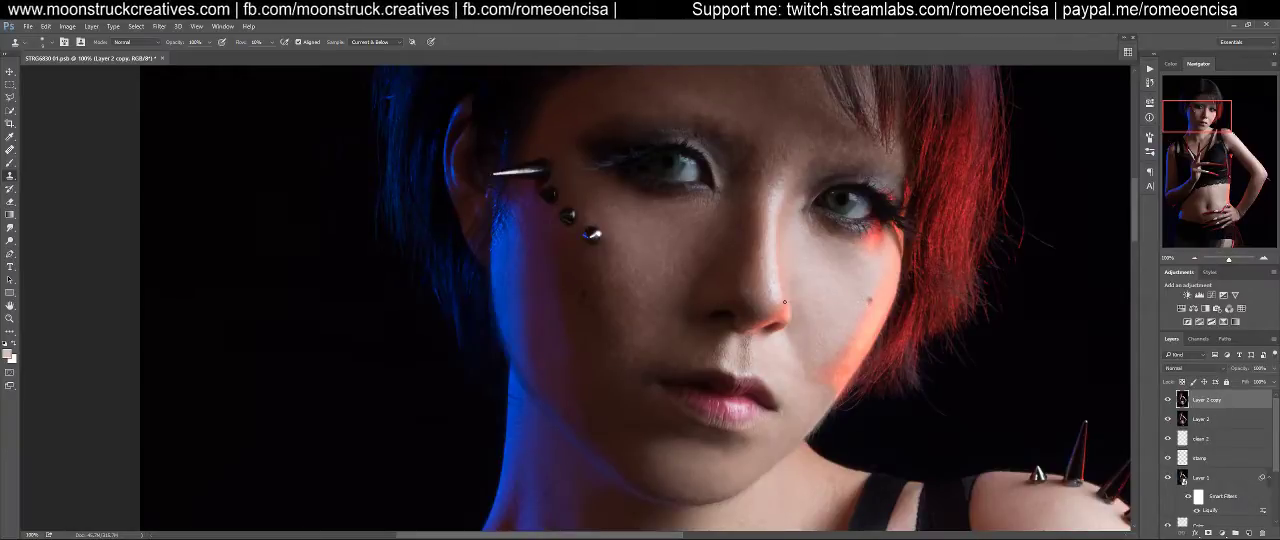
{"action": "scroll", "coordinate": [777, 144], "scroll_direction": "up", "scroll_amount": 3}
{"action": "scroll", "coordinate": [777, 144], "scroll_direction": "down", "scroll_amount": 3}
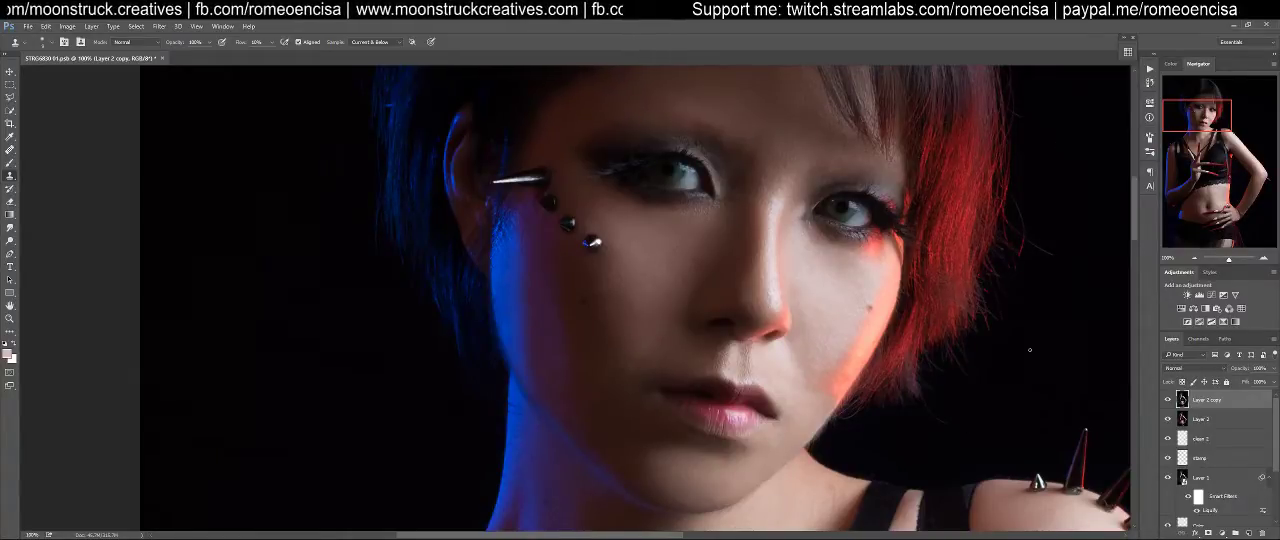
{"action": "scroll", "coordinate": [1000, 380], "scroll_direction": "down", "scroll_amount": 5}
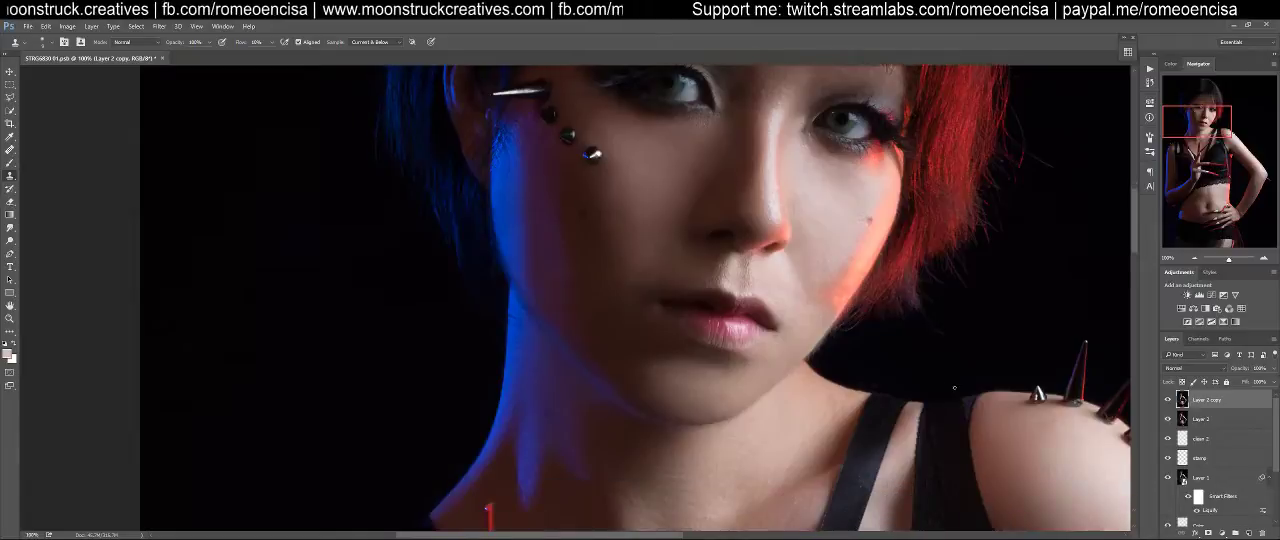
Examine the retouched portrait at several magnifications, from the forehead and hair to the full figure, torso and spiked shoulder
{"action": "left_click_drag", "start_coordinate": [1133, 240], "coordinate": [1132, 199]}
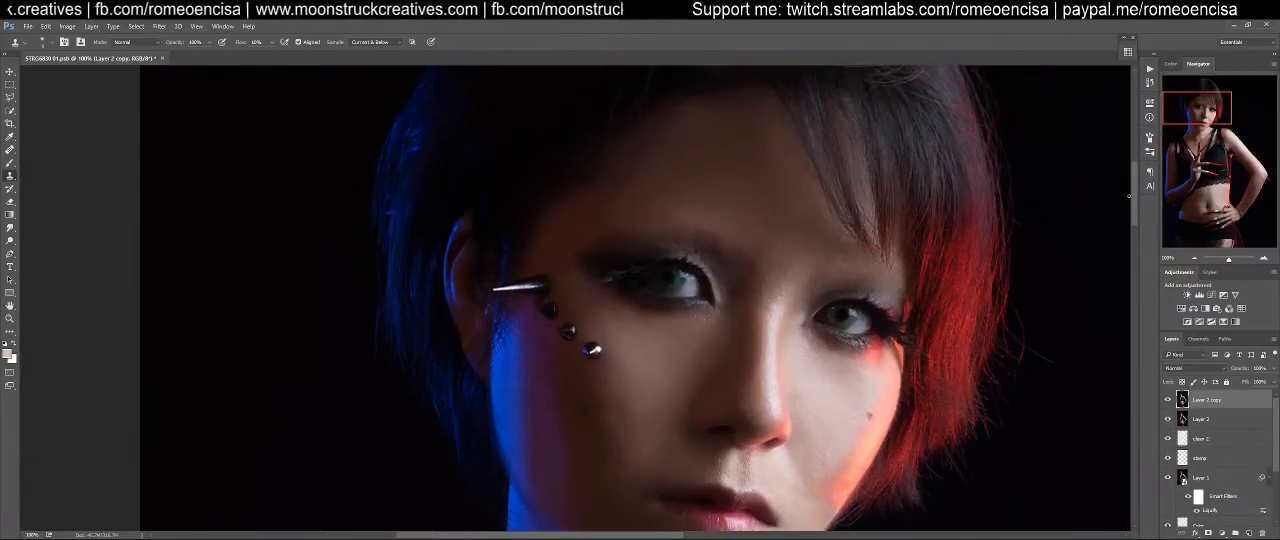
{"action": "key", "text": "ctrl+0"}
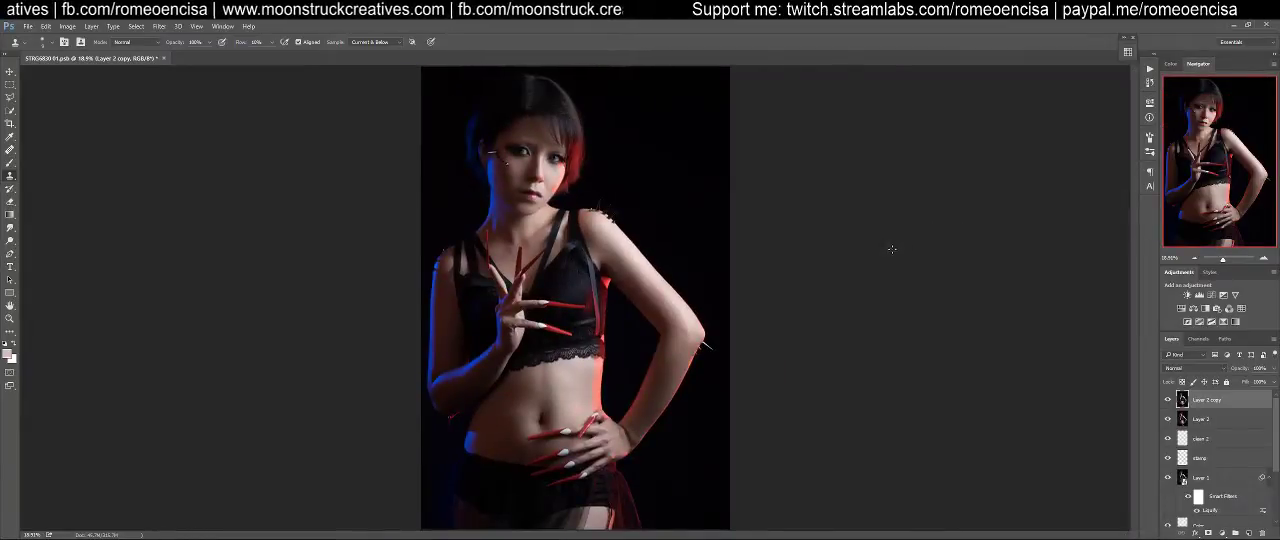
{"action": "key", "text": "ctrl+plus"}
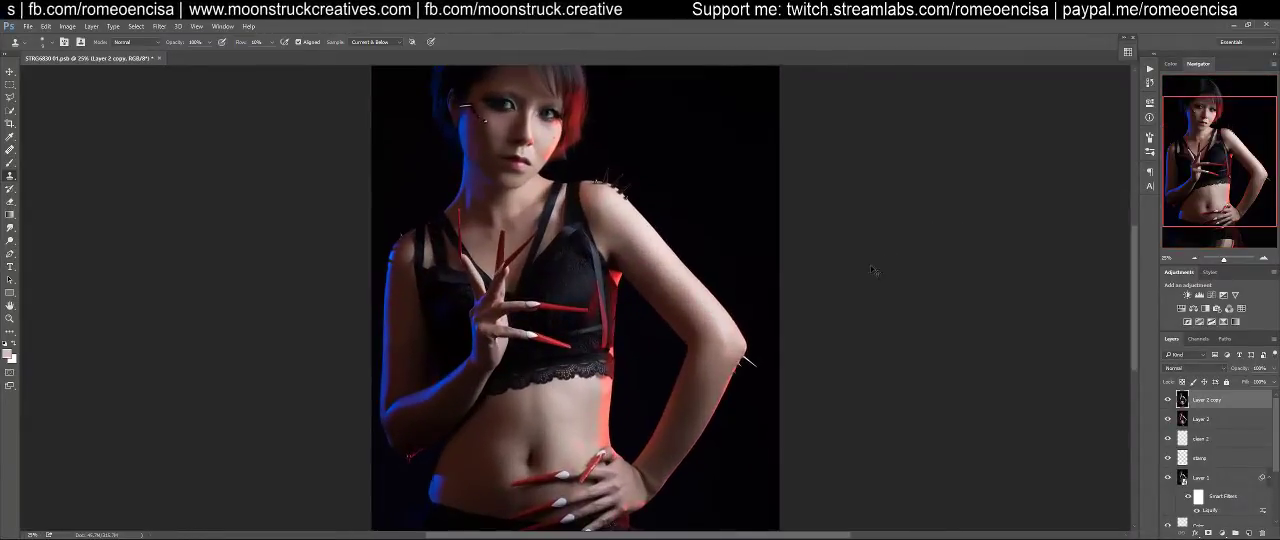
{"action": "key", "text": "ctrl+minus"}
{"action": "key", "text": "ctrl+minus"}
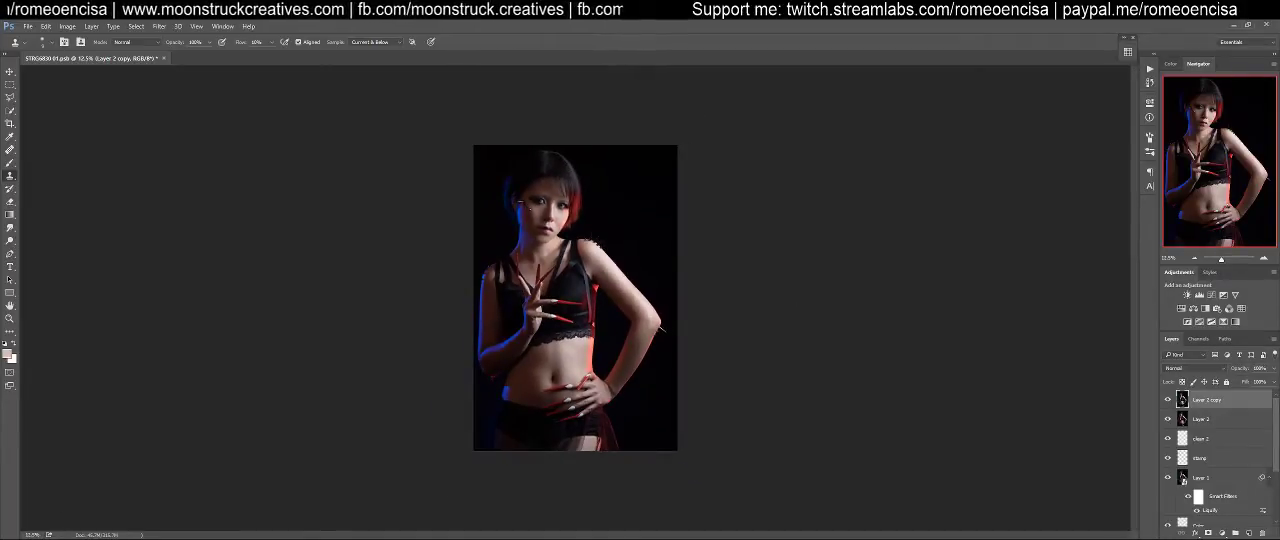
{"action": "key", "text": "ctrl+plus"}
{"action": "key", "text": "ctrl+plus"}
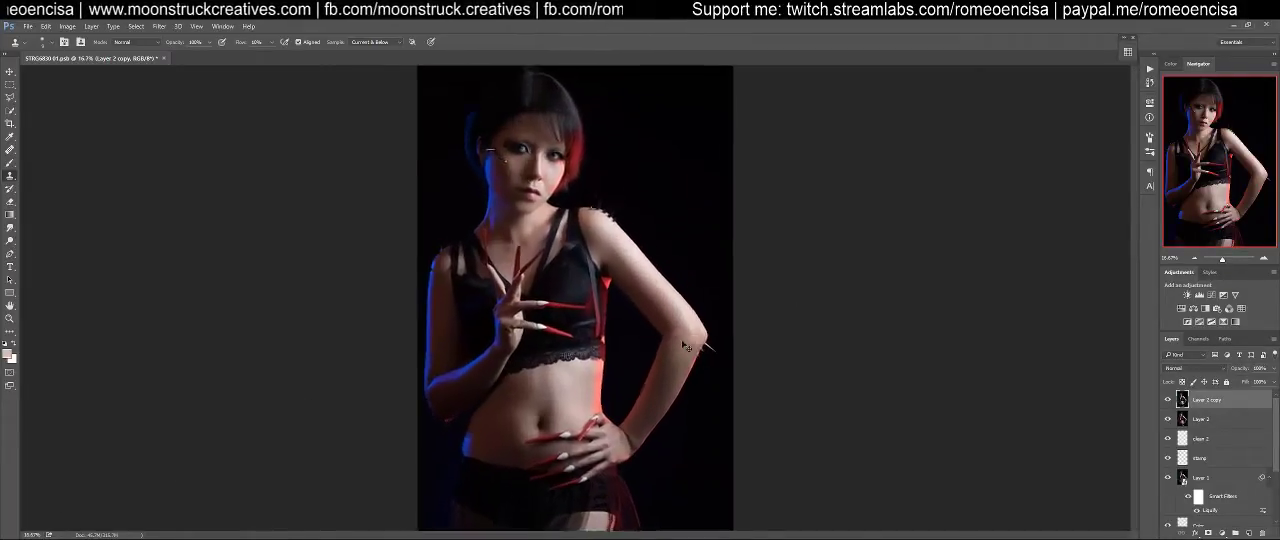
{"action": "key", "text": "ctrl+plus"}
{"action": "key", "text": "ctrl+plus"}
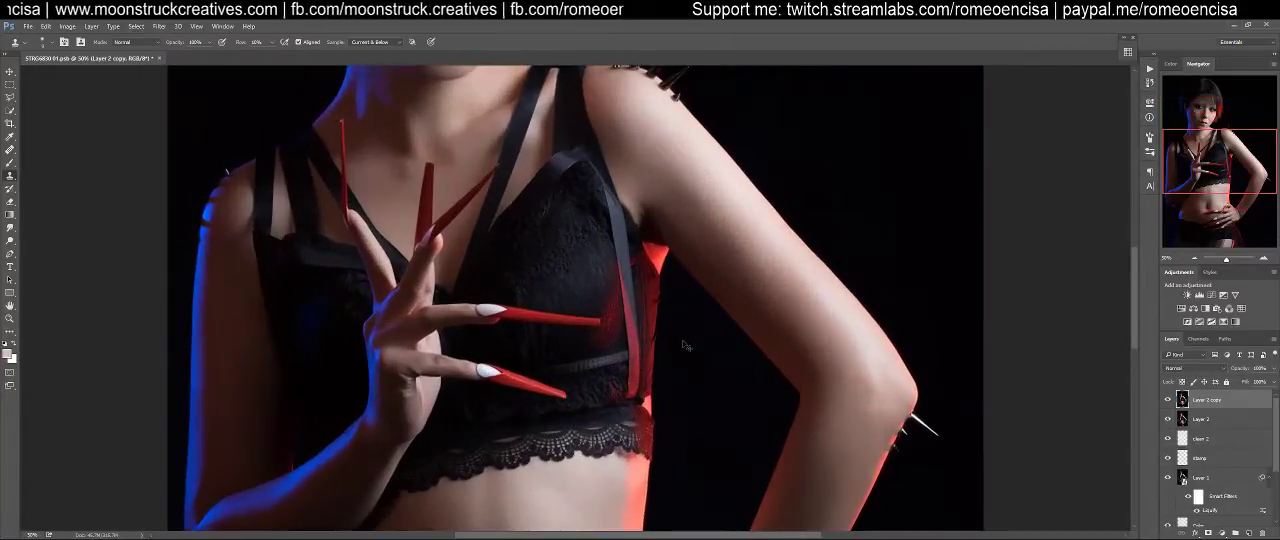
{"action": "scroll", "coordinate": [684, 346], "scroll_direction": "up", "scroll_amount": 3}
{"action": "scroll", "coordinate": [677, 343], "scroll_direction": "down", "scroll_amount": 2}
{"action": "key", "text": "ctrl+plus"}
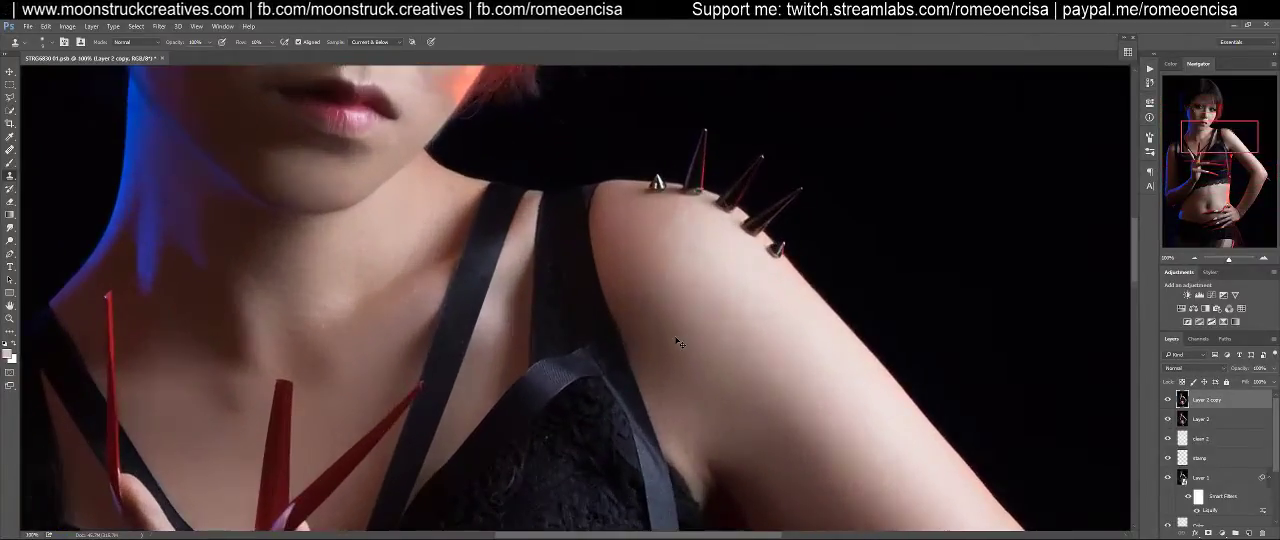
{"action": "key", "text": "ctrl+minus"}
{"action": "key", "text": "ctrl+minus"}
{"action": "key", "text": "ctrl+minus"}
{"action": "key", "text": "ctrl+minus"}
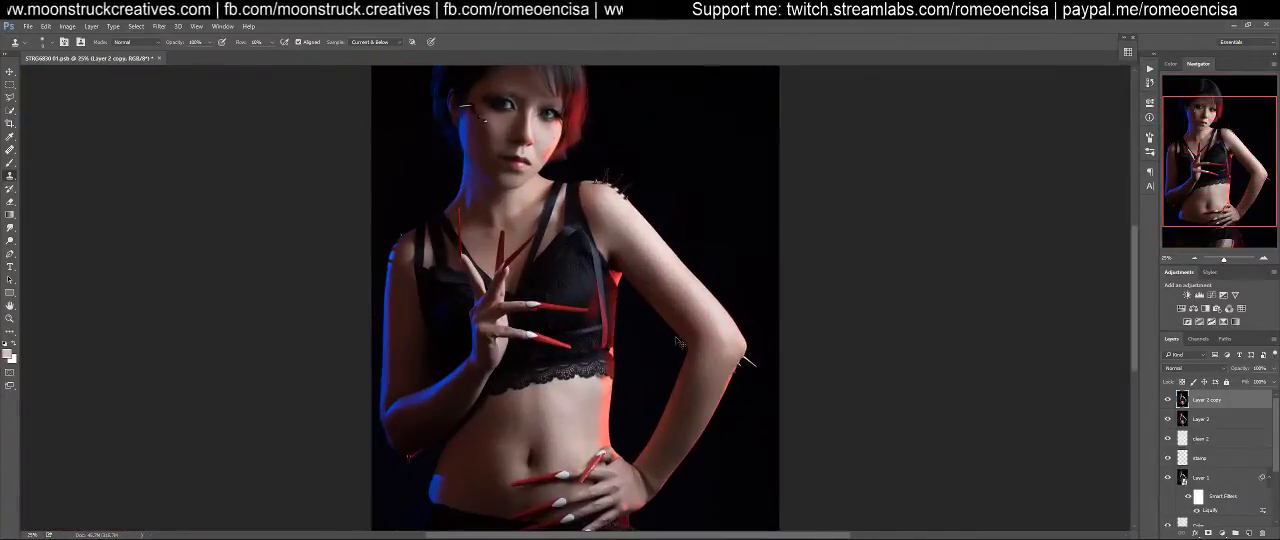
{"action": "key", "text": "ctrl+0"}
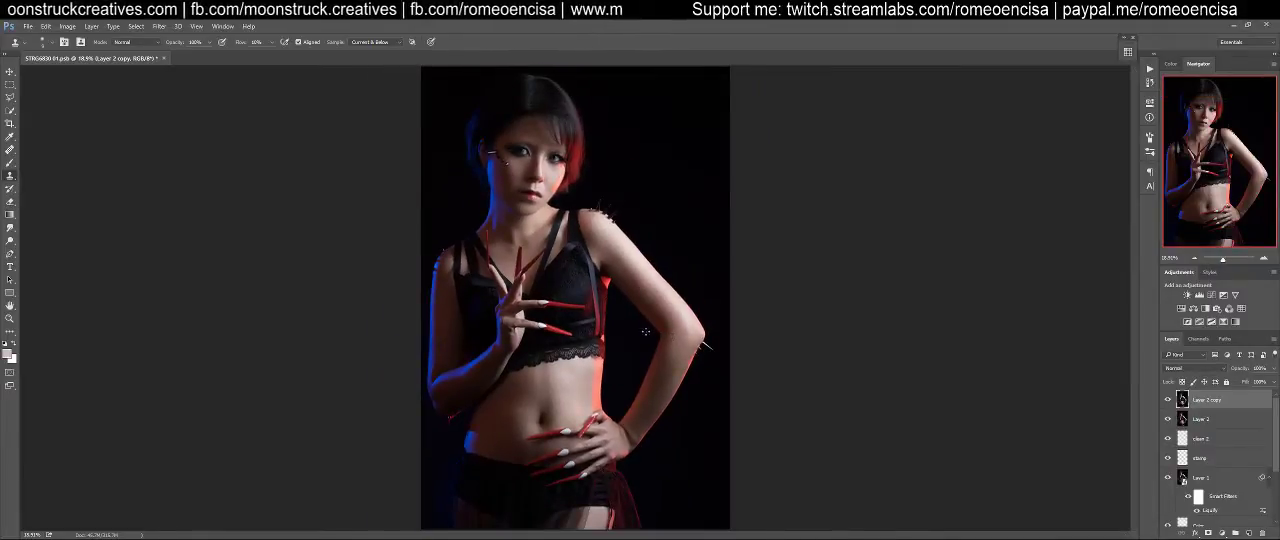
Inspect the upper body, shoulder spikes, face and hair more closely for remaining flaws, ending on the full figure
{"action": "key", "text": "ctrl+plus"}
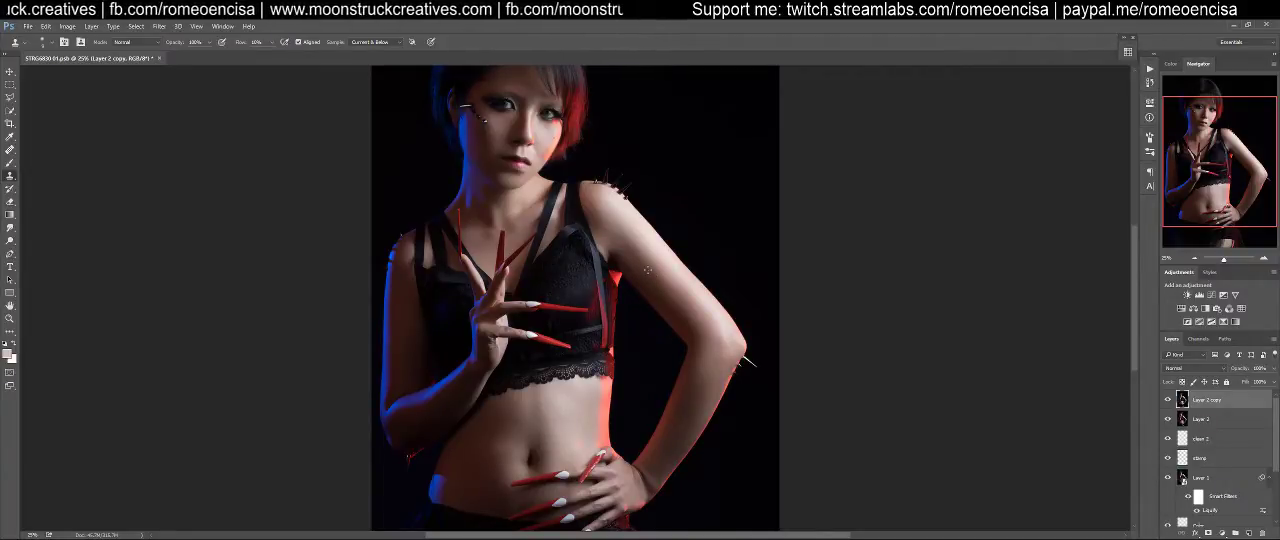
{"action": "scroll", "coordinate": [648, 270], "scroll_direction": "up", "scroll_amount": 1}
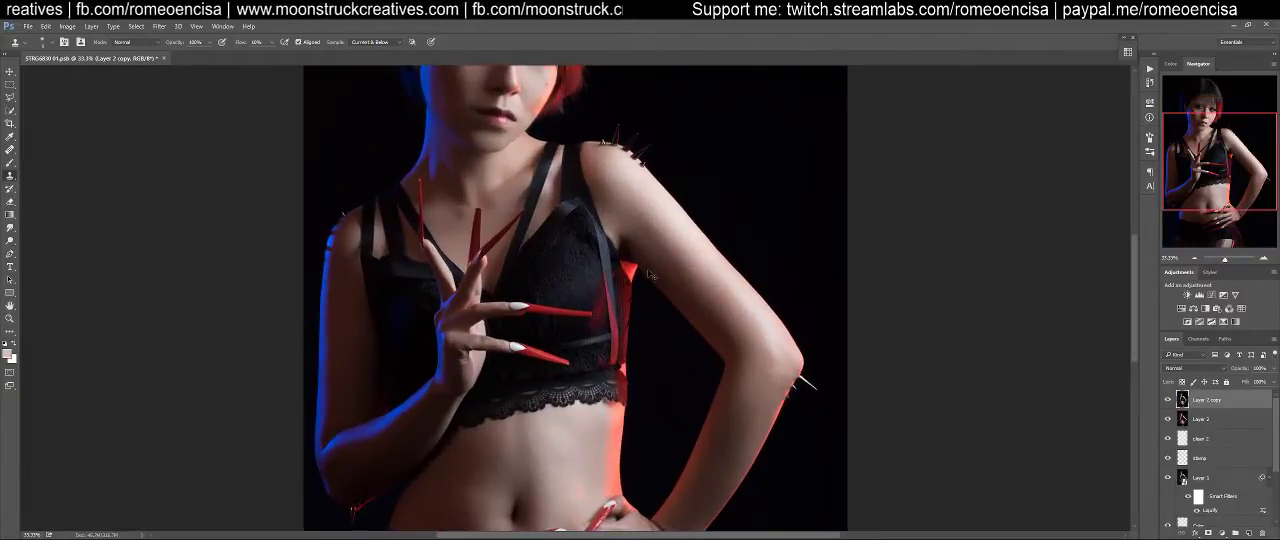
{"action": "scroll", "coordinate": [648, 270], "scroll_direction": "up", "scroll_amount": 3}
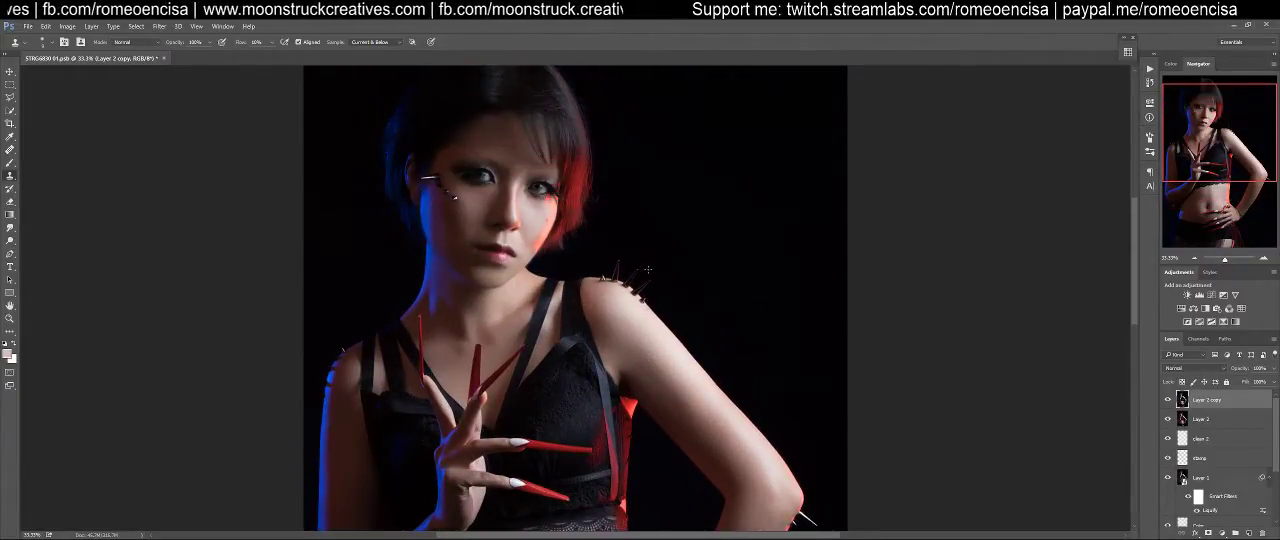
{"action": "scroll", "coordinate": [648, 270], "scroll_direction": "up", "scroll_amount": 1}
{"action": "scroll", "coordinate": [650, 272], "scroll_direction": "down", "scroll_amount": 1}
{"action": "scroll", "coordinate": [650, 272], "scroll_direction": "up", "scroll_amount": 1}
{"action": "scroll", "coordinate": [650, 272], "scroll_direction": "down", "scroll_amount": 1}
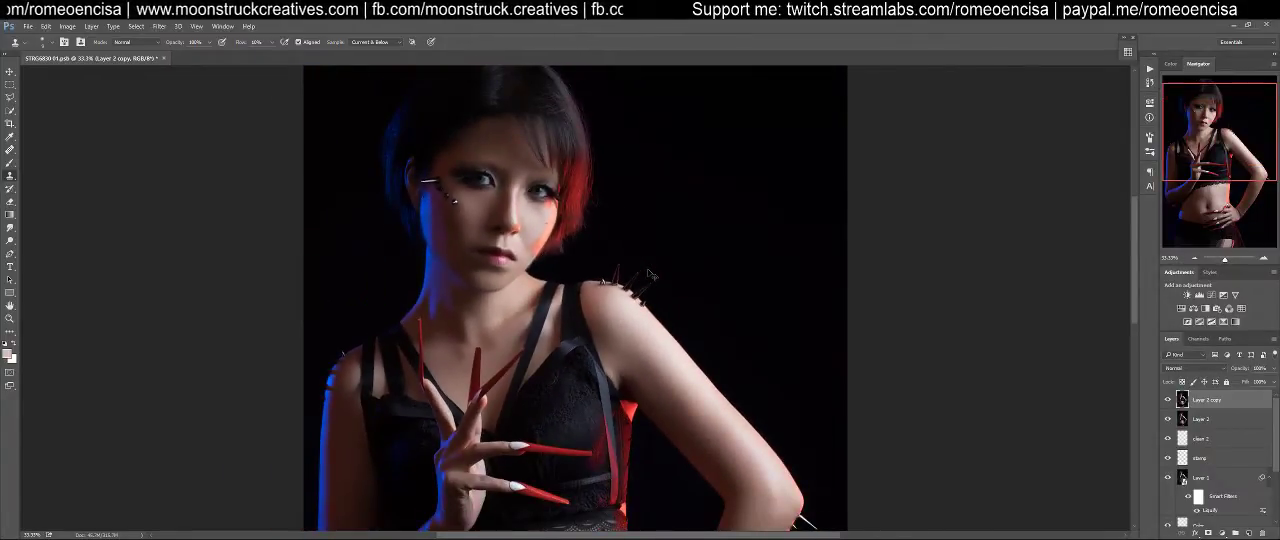
{"action": "scroll", "coordinate": [648, 272], "scroll_direction": "down", "scroll_amount": 1}
{"action": "scroll", "coordinate": [648, 272], "scroll_direction": "up", "scroll_amount": 2}
{"action": "scroll", "coordinate": [650, 271], "scroll_direction": "up", "scroll_amount": 1}
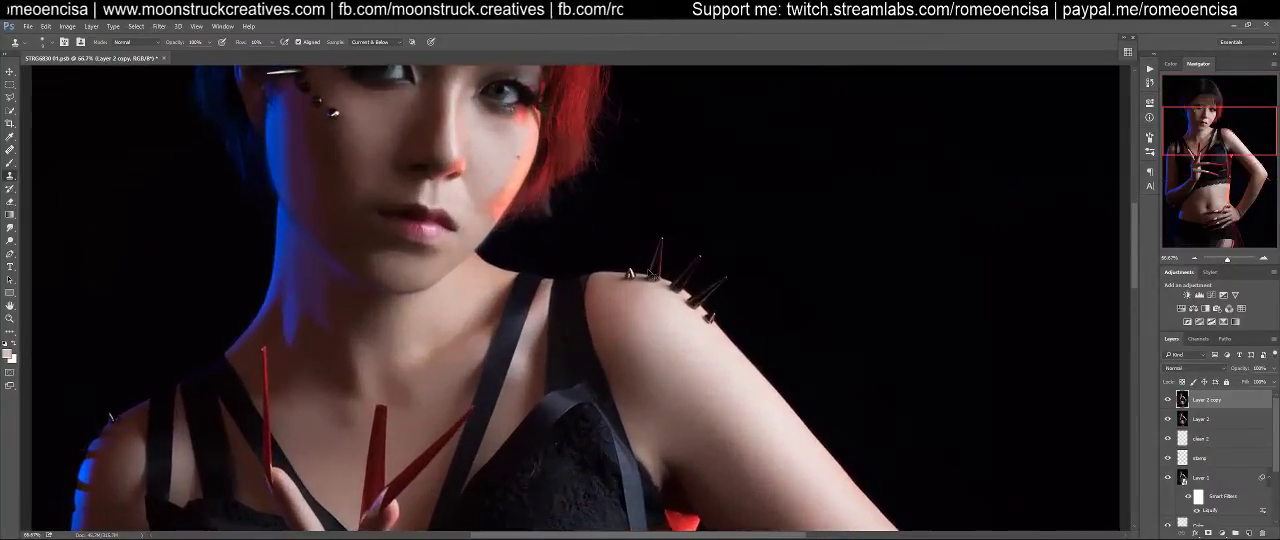
{"action": "scroll", "coordinate": [649, 271], "scroll_direction": "up", "scroll_amount": 1}
{"action": "left_click_drag", "start_coordinate": [547, 254], "coordinate": [724, 438]}
{"action": "left_click_drag", "start_coordinate": [653, 277], "coordinate": [770, 403]}
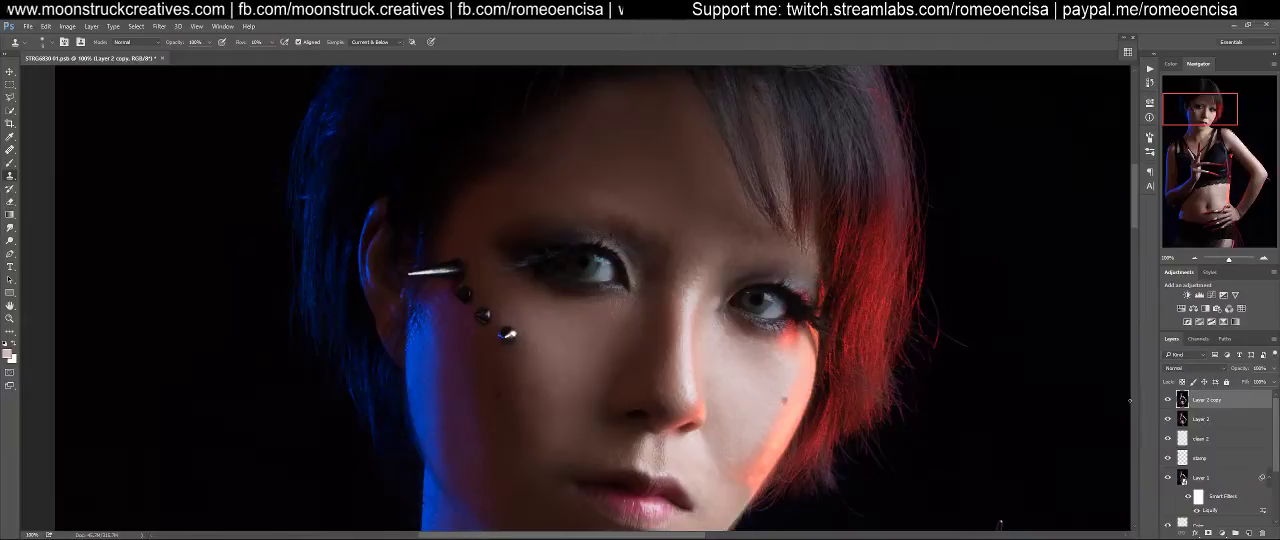
{"action": "scroll", "coordinate": [948, 366], "scroll_direction": "up", "scroll_amount": 3}
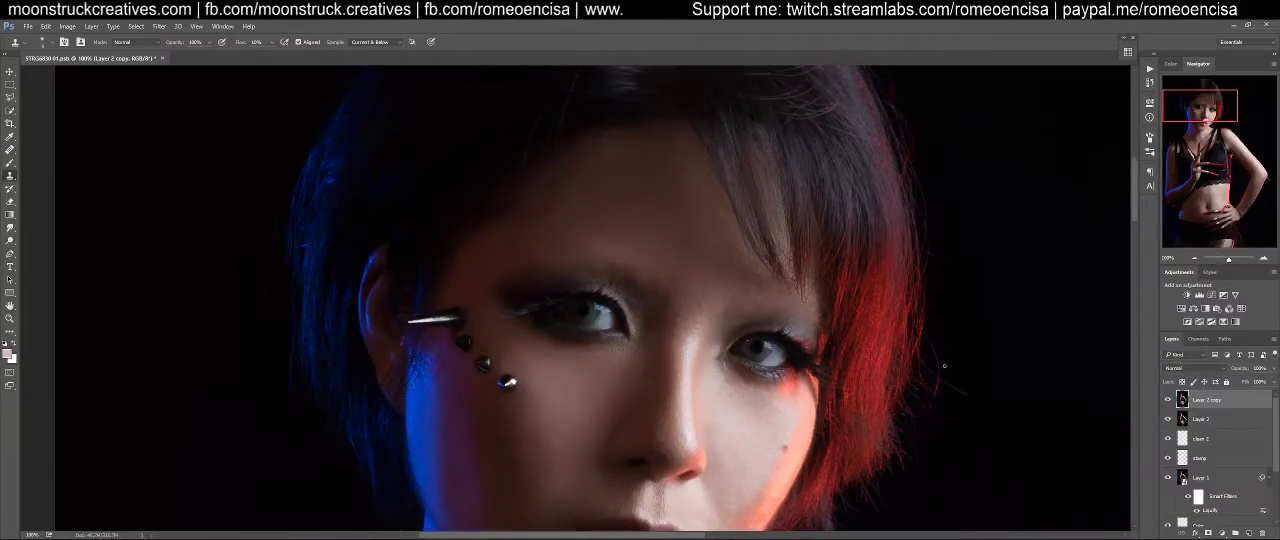
{"action": "scroll", "coordinate": [943, 370], "scroll_direction": "down", "scroll_amount": 3}
{"action": "scroll", "coordinate": [943, 370], "scroll_direction": "up", "scroll_amount": 5}
{"action": "scroll", "coordinate": [942, 369], "scroll_direction": "down", "scroll_amount": 3}
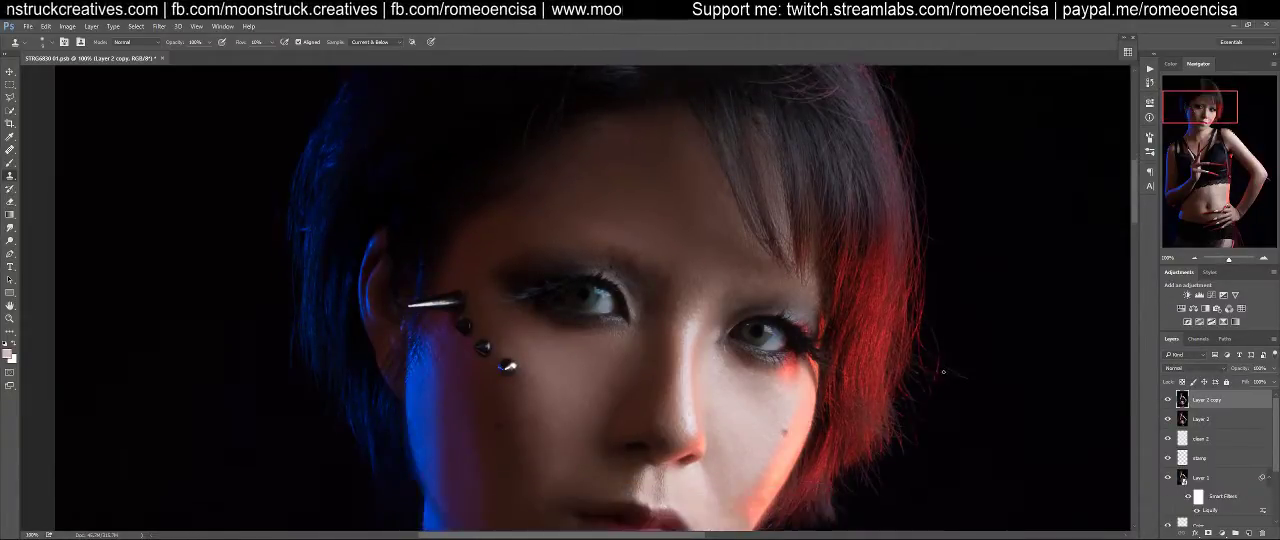
{"action": "key", "text": "ctrl+0"}
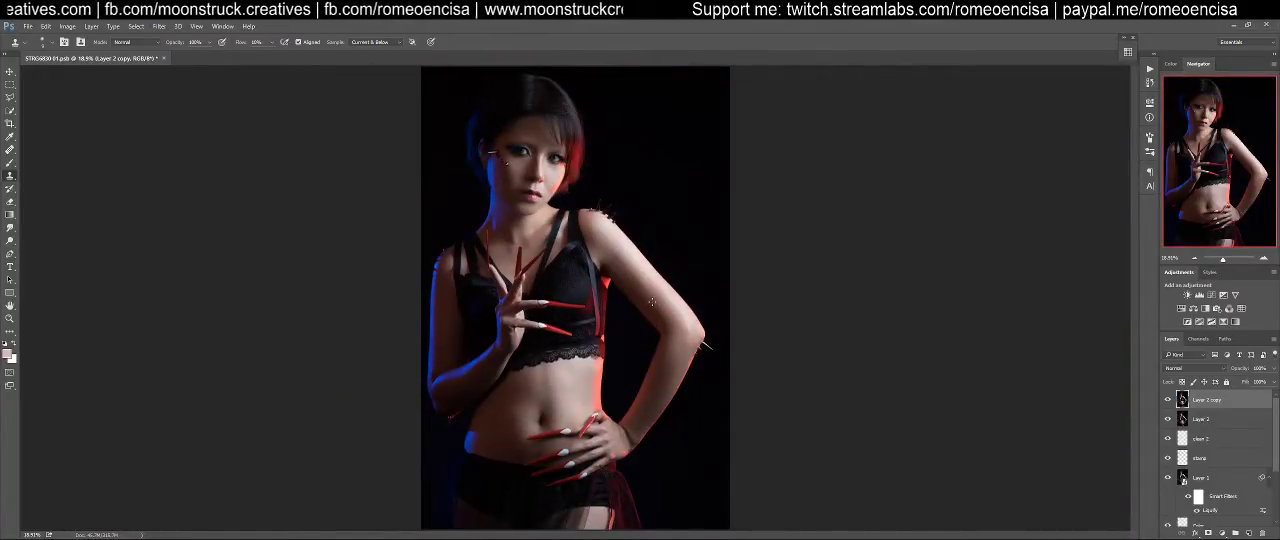
Compare the face close up with the Layer 2 copy layer hidden and shown
{"action": "left_click_drag", "start_coordinate": [559, 237], "coordinate": [629, 206]}
{"action": "left_click_drag", "start_coordinate": [537, 106], "coordinate": [686, 500]}
{"action": "left_click_drag", "start_coordinate": [631, 334], "coordinate": [652, 367]}
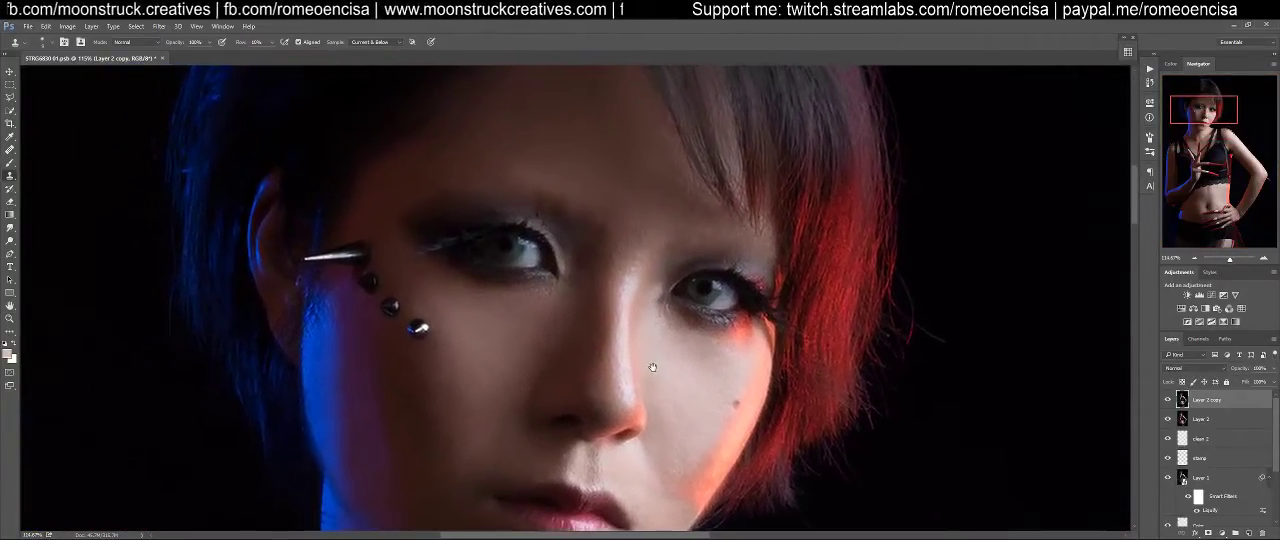
{"action": "left_click", "coordinate": [1167, 400]}
{"action": "left_click", "coordinate": [1167, 400]}
{"action": "left_click", "coordinate": [1167, 400]}
{"action": "left_click", "coordinate": [1167, 400]}
{"action": "left_click", "coordinate": [1167, 400]}
{"action": "left_click", "coordinate": [1167, 400]}
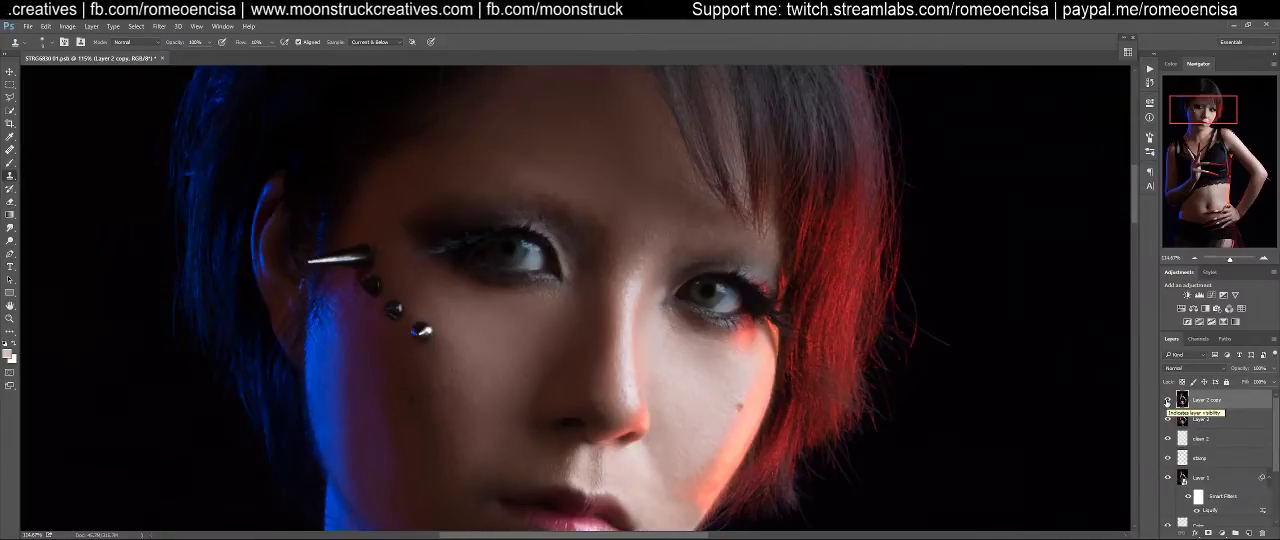
Examine the retouched skin and details from the lower face and neck down to the raised hand and lace top
{"action": "scroll", "coordinate": [806, 268], "scroll_direction": "down", "scroll_amount": 4}
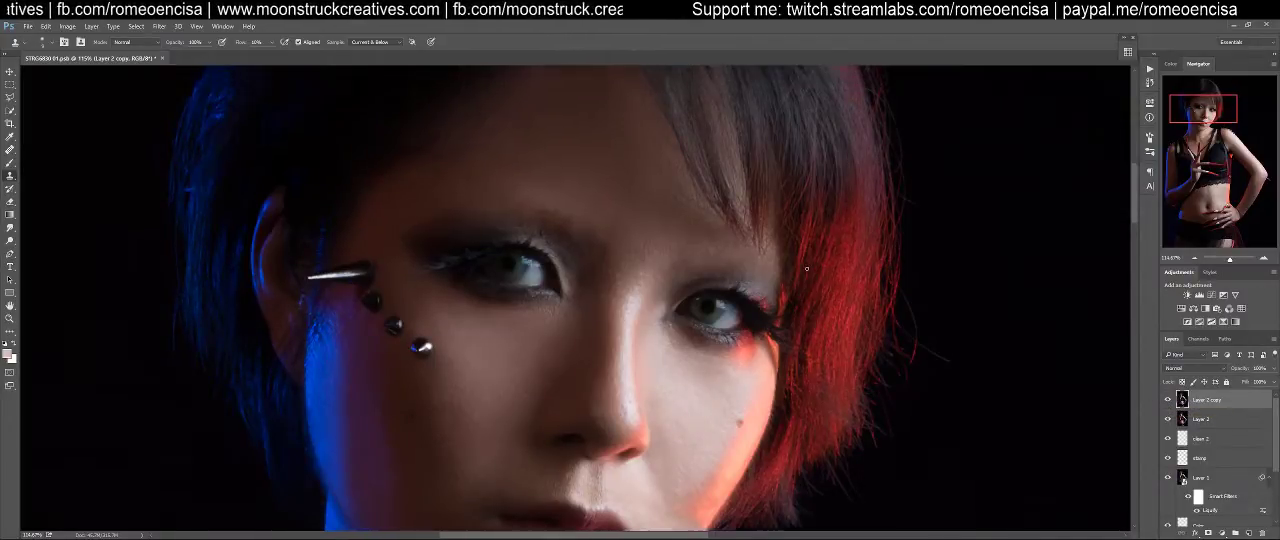
{"action": "scroll", "coordinate": [793, 278], "scroll_direction": "down", "scroll_amount": 5}
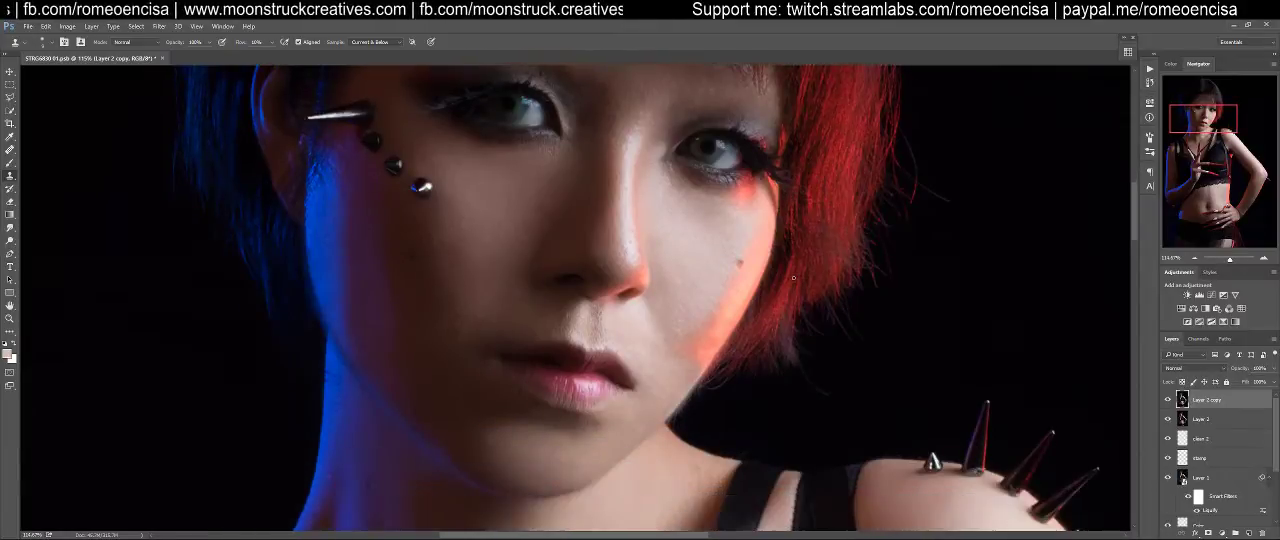
{"action": "scroll", "coordinate": [793, 278], "scroll_direction": "down", "scroll_amount": 1}
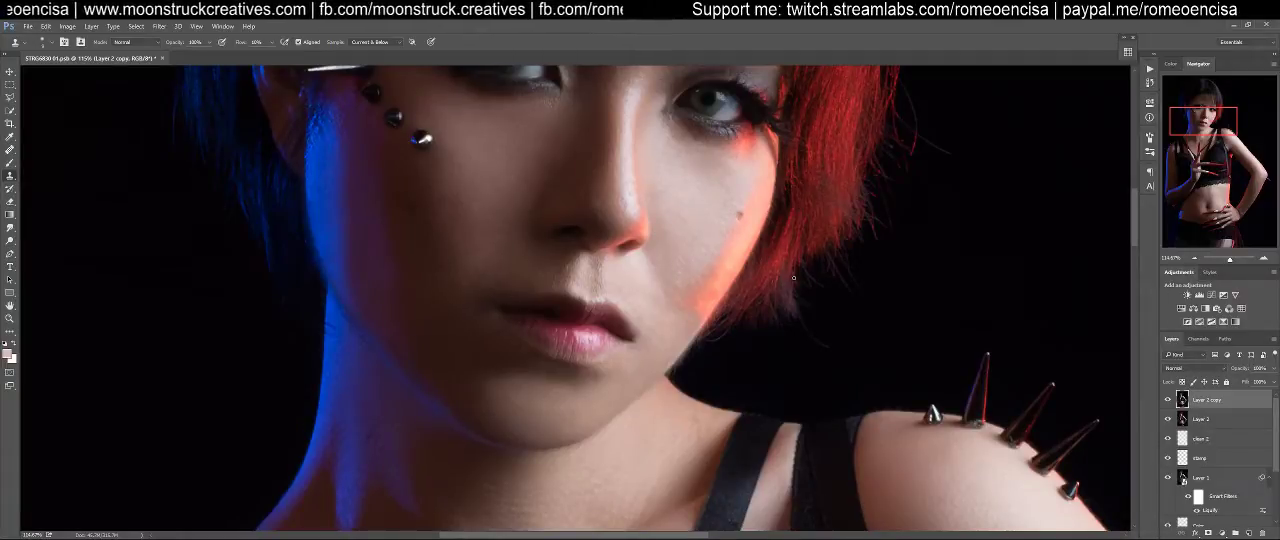
{"action": "scroll", "coordinate": [795, 278], "scroll_direction": "down", "scroll_amount": 5}
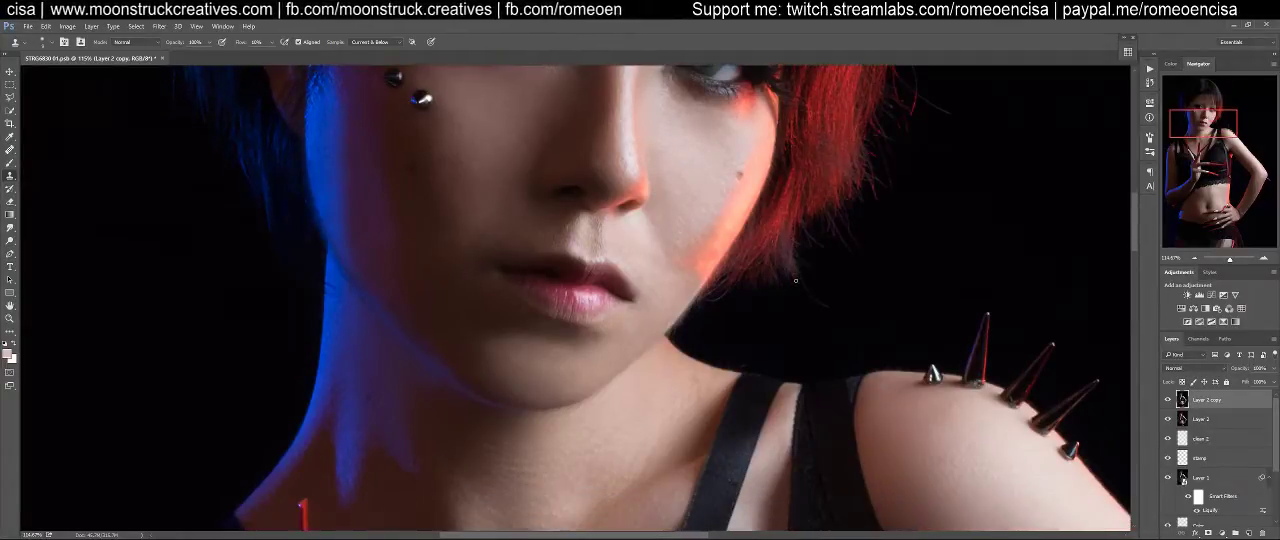
{"action": "scroll", "coordinate": [922, 290], "scroll_direction": "up", "scroll_amount": 1}
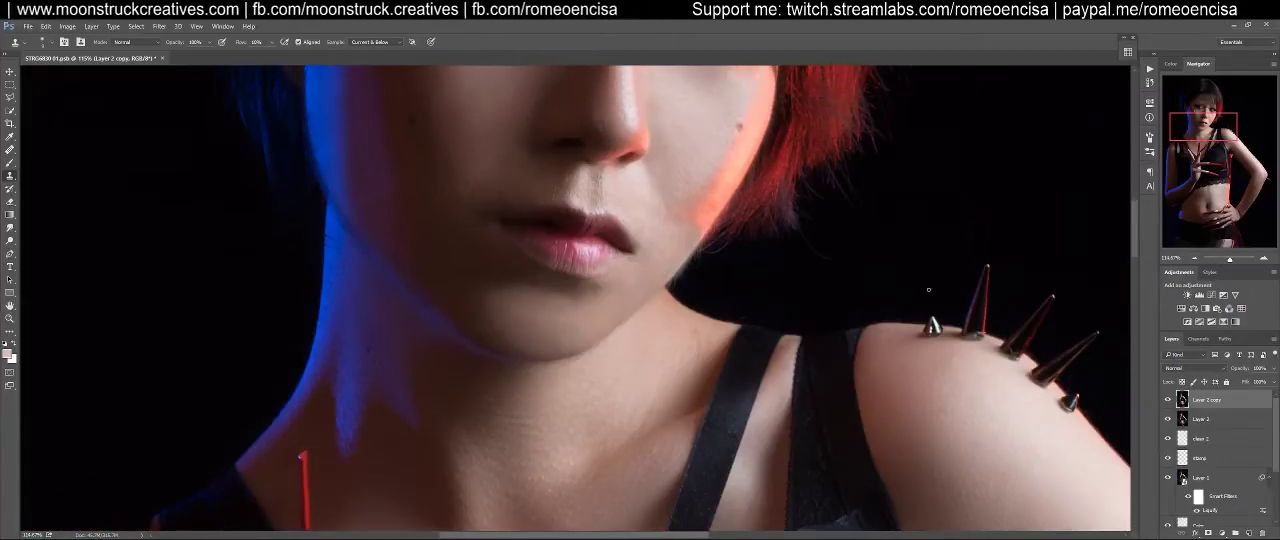
{"action": "left_click_drag", "start_coordinate": [486, 391], "coordinate": [894, 143]}
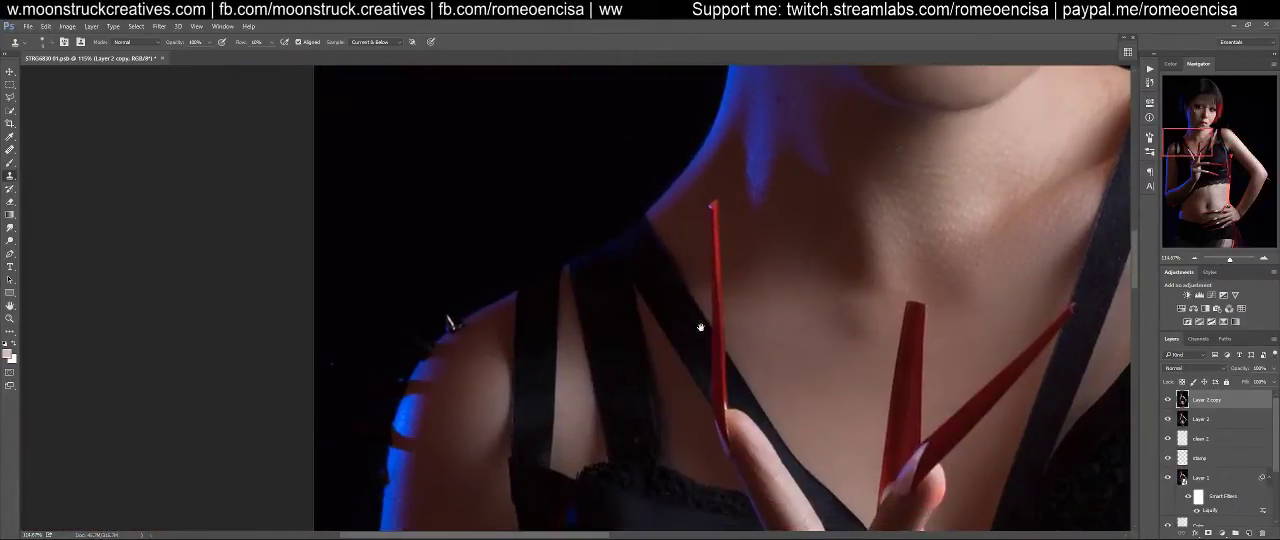
{"action": "left_click_drag", "start_coordinate": [693, 399], "coordinate": [435, 75]}
{"action": "left_click_drag", "start_coordinate": [706, 363], "coordinate": [634, 252]}
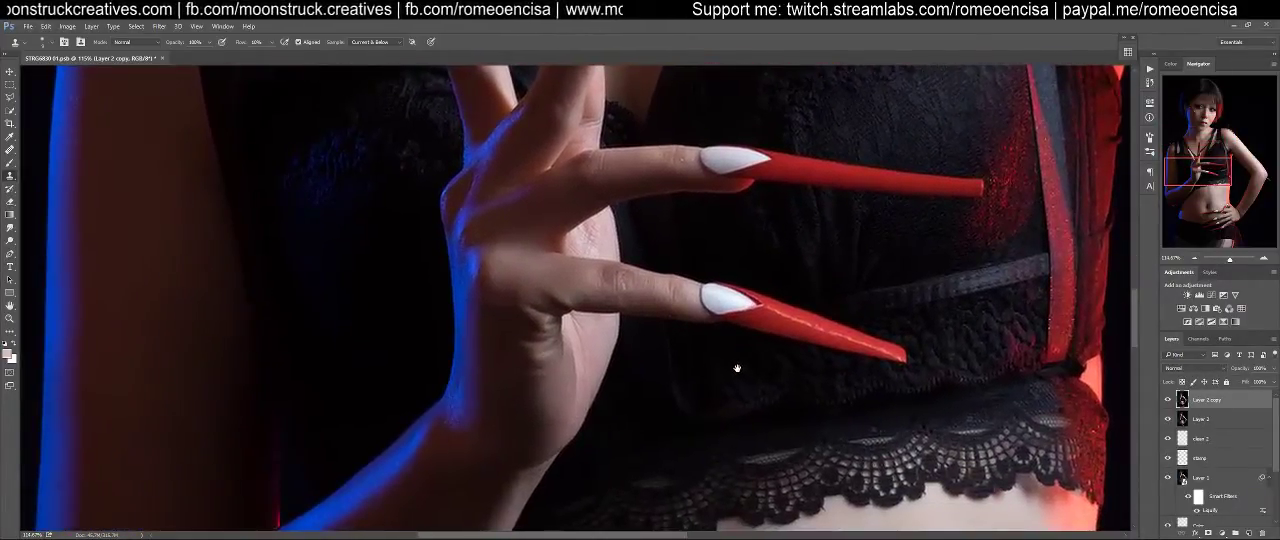
{"action": "left_click_drag", "start_coordinate": [734, 368], "coordinate": [737, 459]}
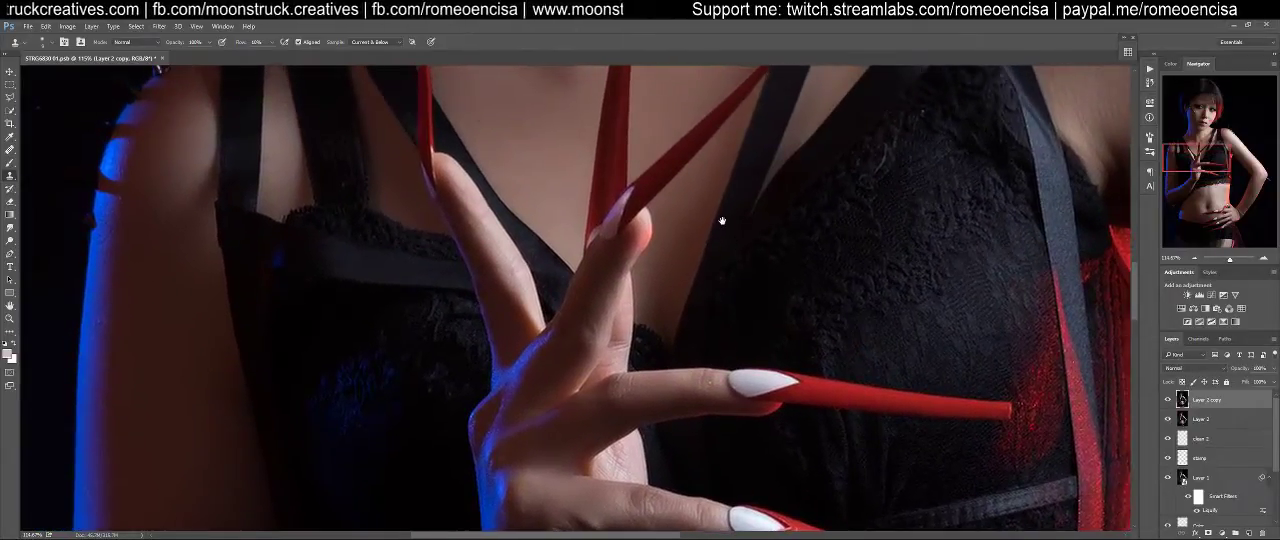
{"action": "left_click_drag", "start_coordinate": [721, 220], "coordinate": [343, 297]}
{"action": "left_click_drag", "start_coordinate": [666, 400], "coordinate": [680, 274]}
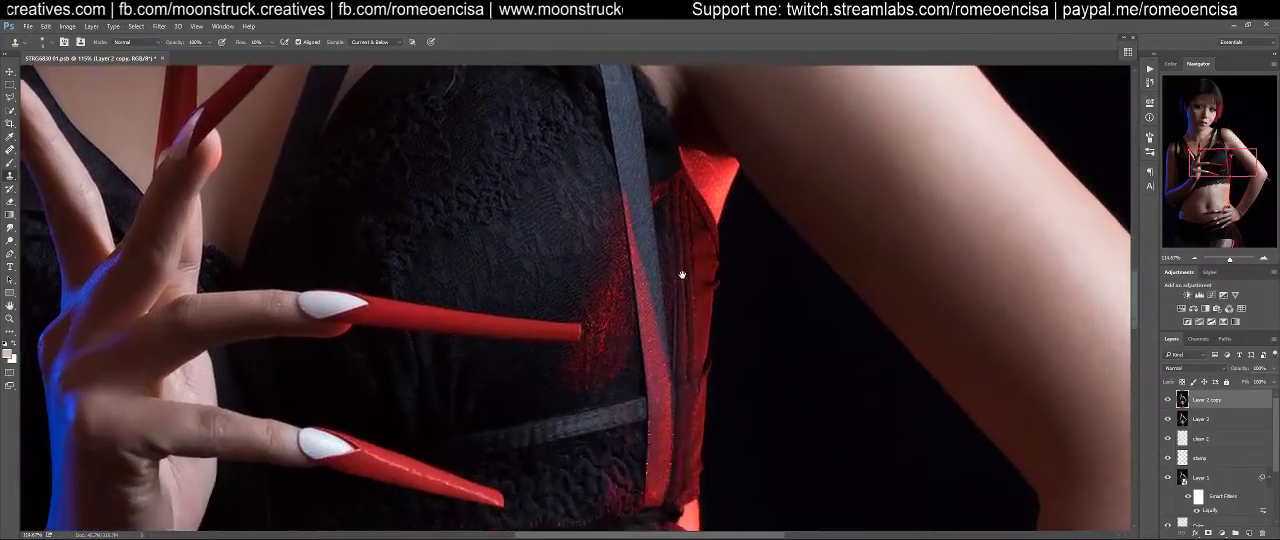
{"action": "left_click_drag", "start_coordinate": [647, 483], "coordinate": [690, 206]}
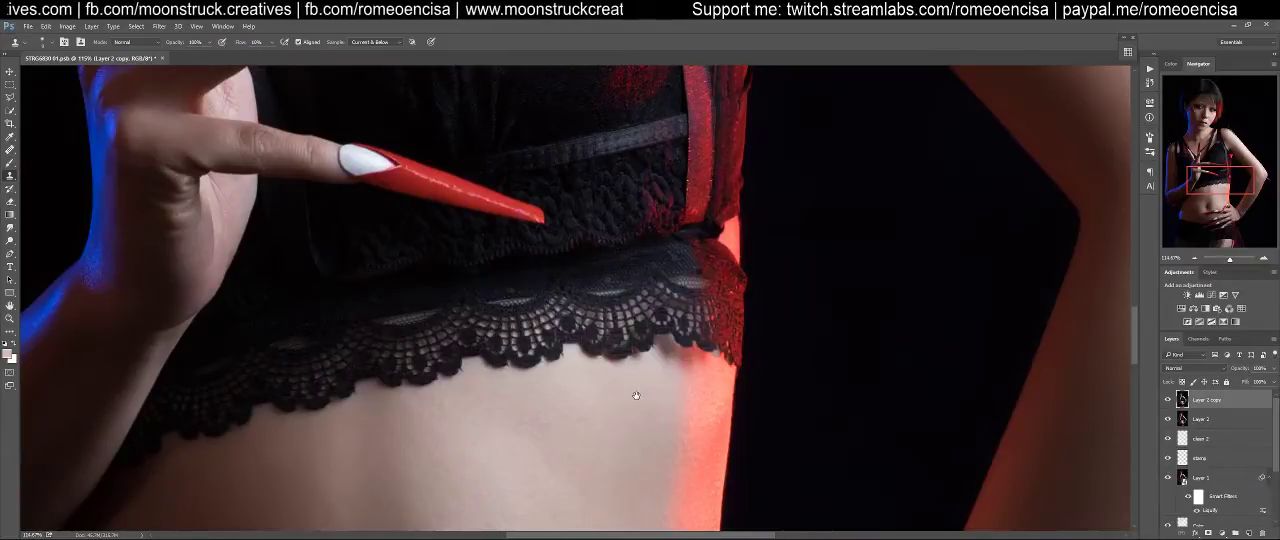
Examine the waist, bent elbow, hand on the hip and skirt down to the image's lower edge
{"action": "left_click_drag", "start_coordinate": [636, 395], "coordinate": [1077, 346]}
{"action": "left_click_drag", "start_coordinate": [474, 380], "coordinate": [669, 157]}
{"action": "left_click_drag", "start_coordinate": [819, 448], "coordinate": [765, 289]}
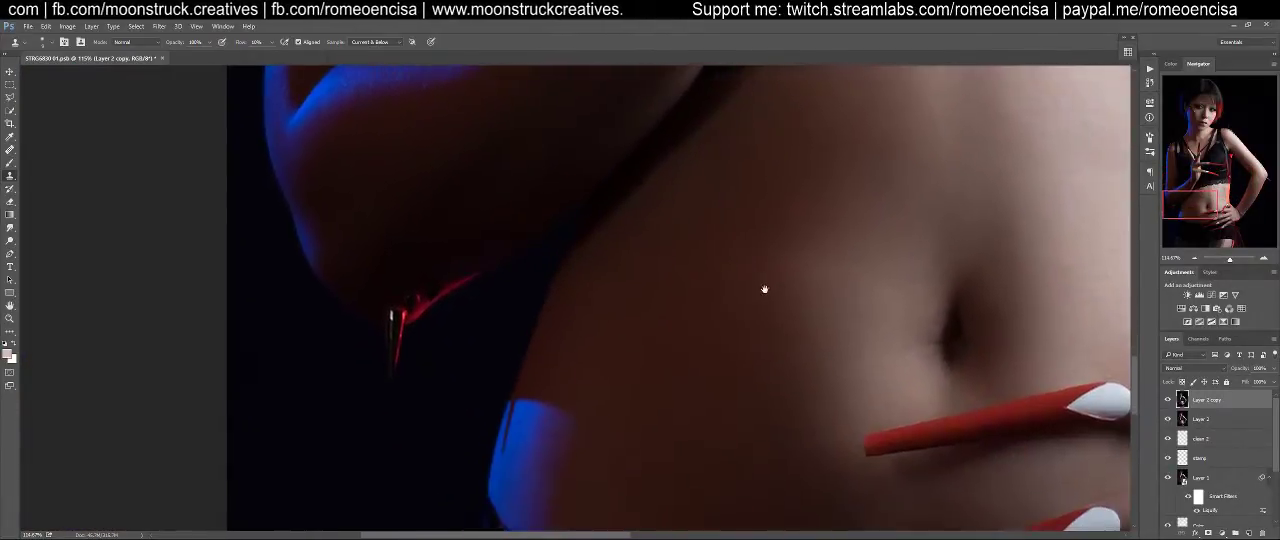
{"action": "left_click_drag", "start_coordinate": [890, 394], "coordinate": [543, 234]}
{"action": "left_click_drag", "start_coordinate": [807, 275], "coordinate": [355, 251]}
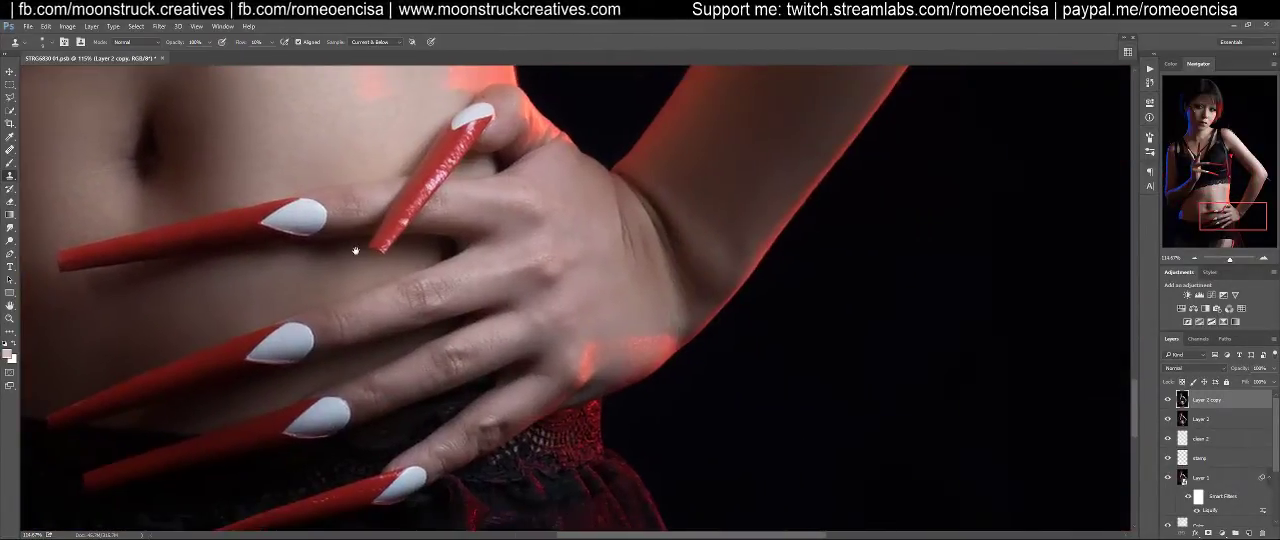
{"action": "left_click_drag", "start_coordinate": [505, 438], "coordinate": [798, 172]}
{"action": "left_click_drag", "start_coordinate": [558, 482], "coordinate": [495, 402]}
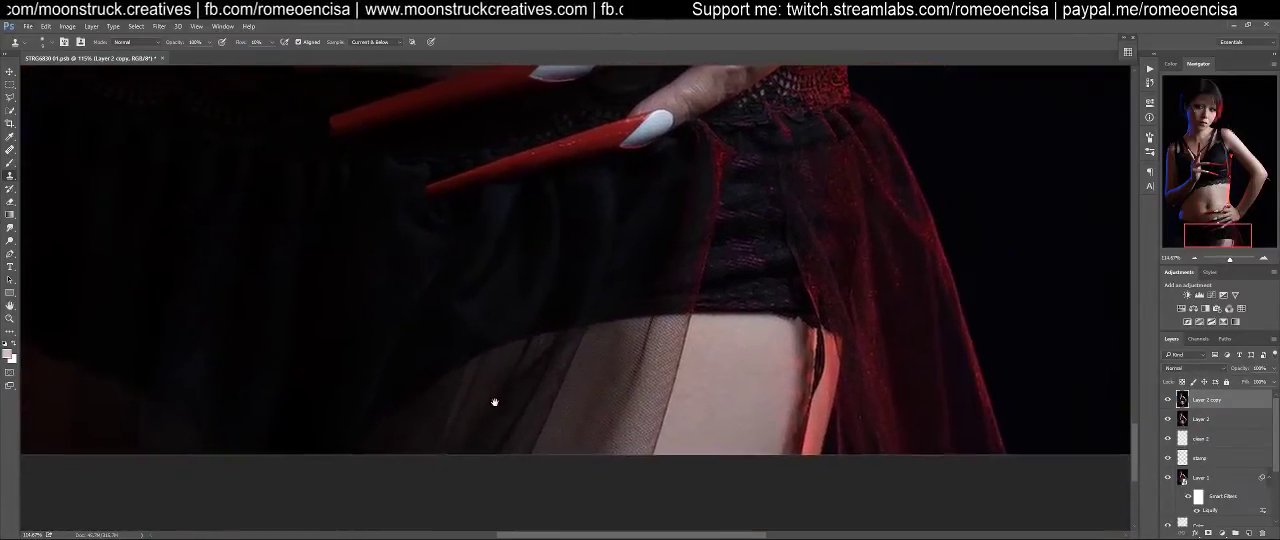
{"action": "left_click_drag", "start_coordinate": [859, 285], "coordinate": [765, 351]}
Check the rest of the body on the way back up and examine the face, hair and metal studs
{"action": "left_click_drag", "start_coordinate": [814, 175], "coordinate": [1140, 275]}
{"action": "left_click_drag", "start_coordinate": [728, 242], "coordinate": [385, 498]}
{"action": "left_click_drag", "start_coordinate": [645, 208], "coordinate": [345, 190]}
{"action": "left_click_drag", "start_coordinate": [843, 162], "coordinate": [478, 334]}
{"action": "left_click_drag", "start_coordinate": [554, 223], "coordinate": [866, 457]}
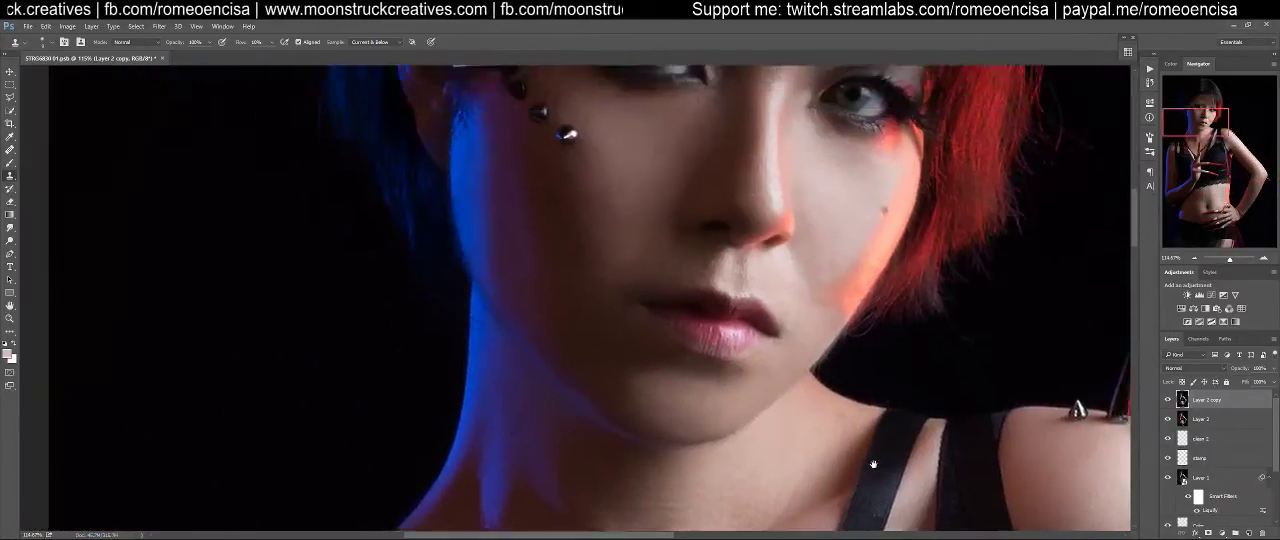
{"action": "left_click_drag", "start_coordinate": [852, 364], "coordinate": [766, 440]}
{"action": "left_click_drag", "start_coordinate": [755, 318], "coordinate": [827, 411]}
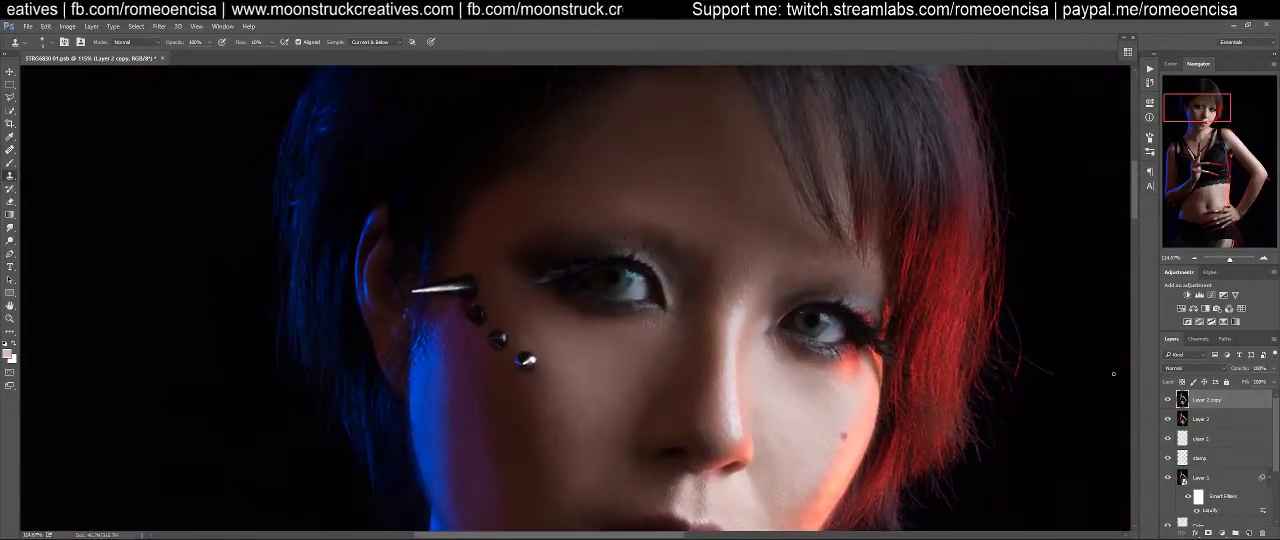
{"action": "left_click_drag", "start_coordinate": [789, 379], "coordinate": [772, 300]}
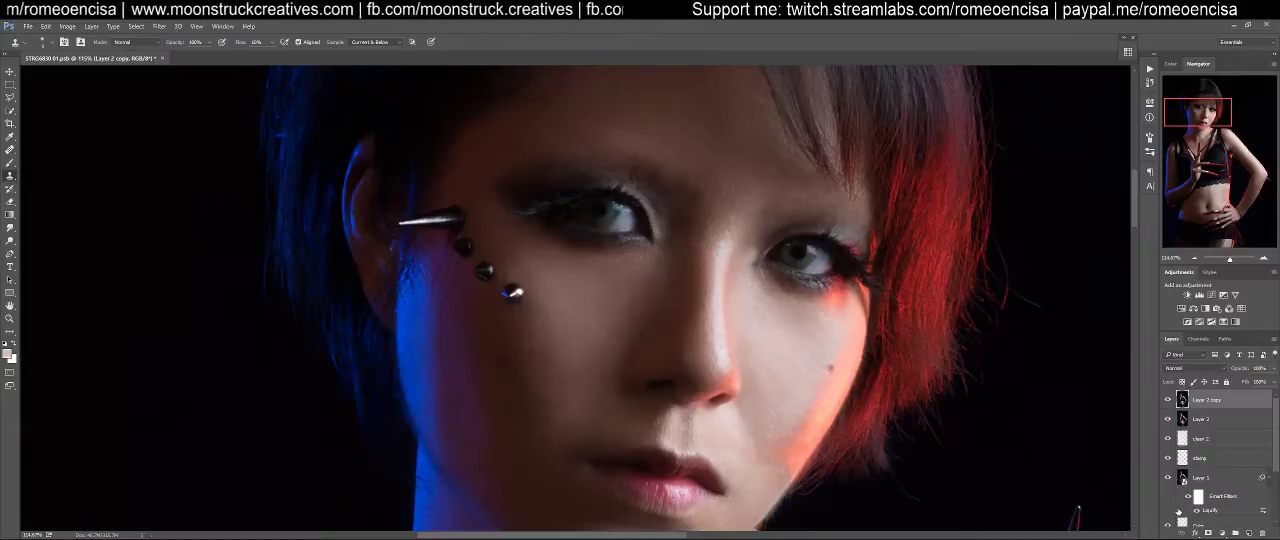
Add two empty layers named "clean 3" and "stamp 3" above the Layer 2 copy layer
{"action": "key", "text": "ctrl+shift+n"}
{"action": "type", "text": "clean 3"}
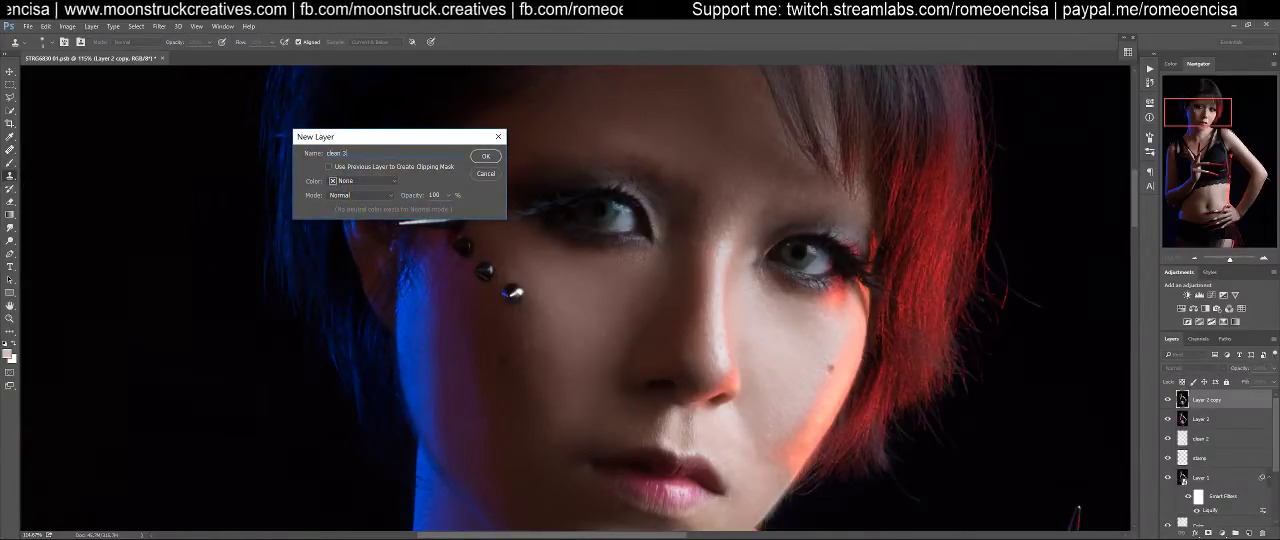
{"action": "key", "text": "Return"}
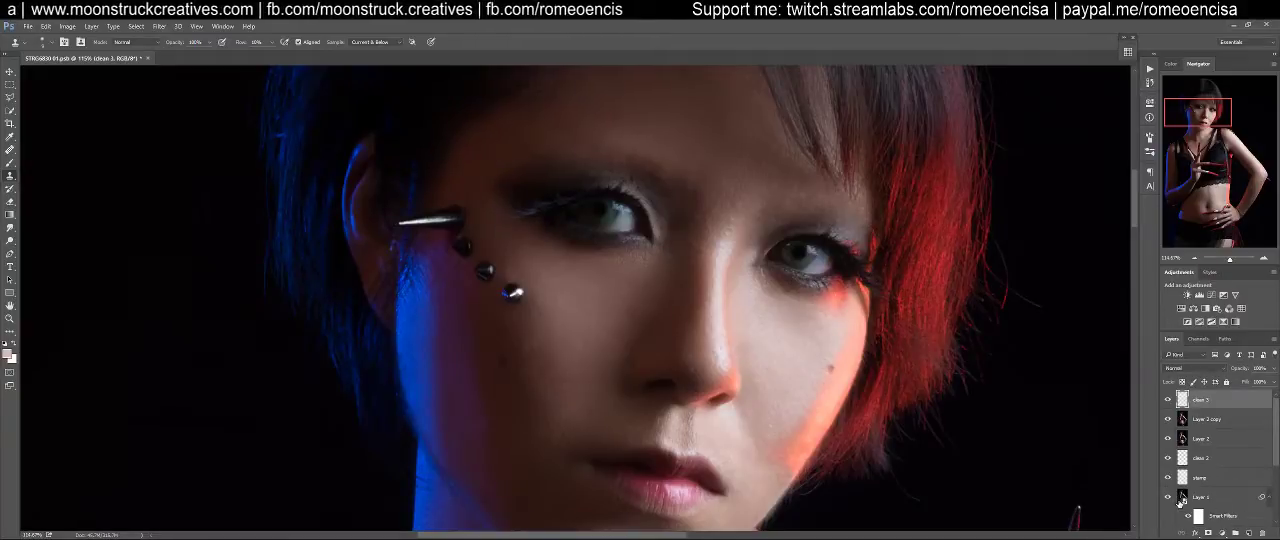
{"action": "key", "text": "ctrl+shift+n"}
{"action": "type", "text": "stamp1"}
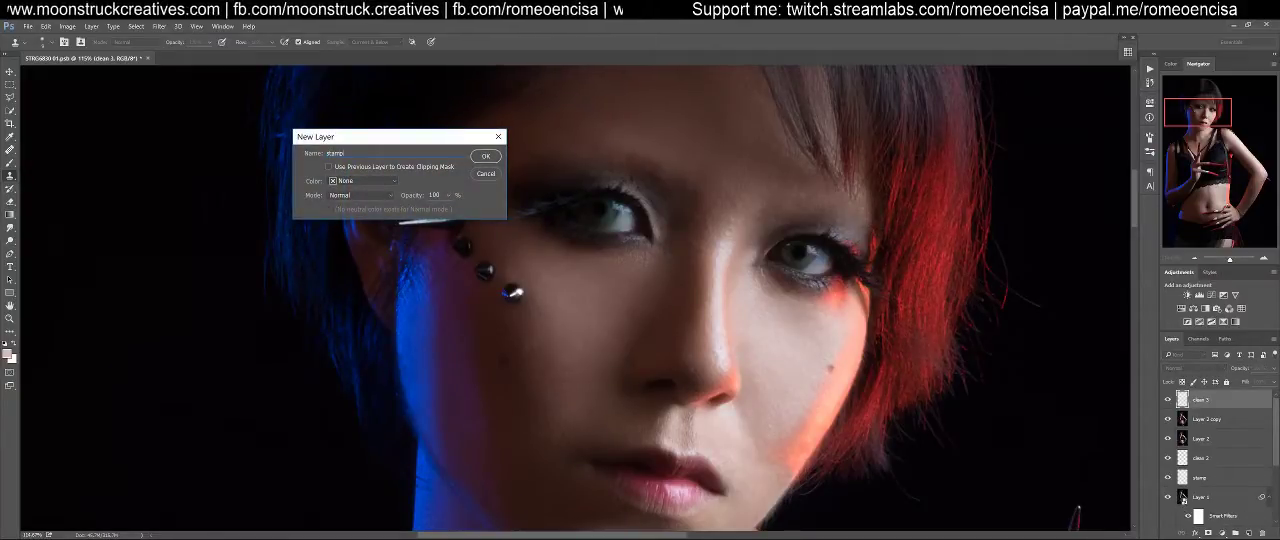
{"action": "key", "text": "Return"}
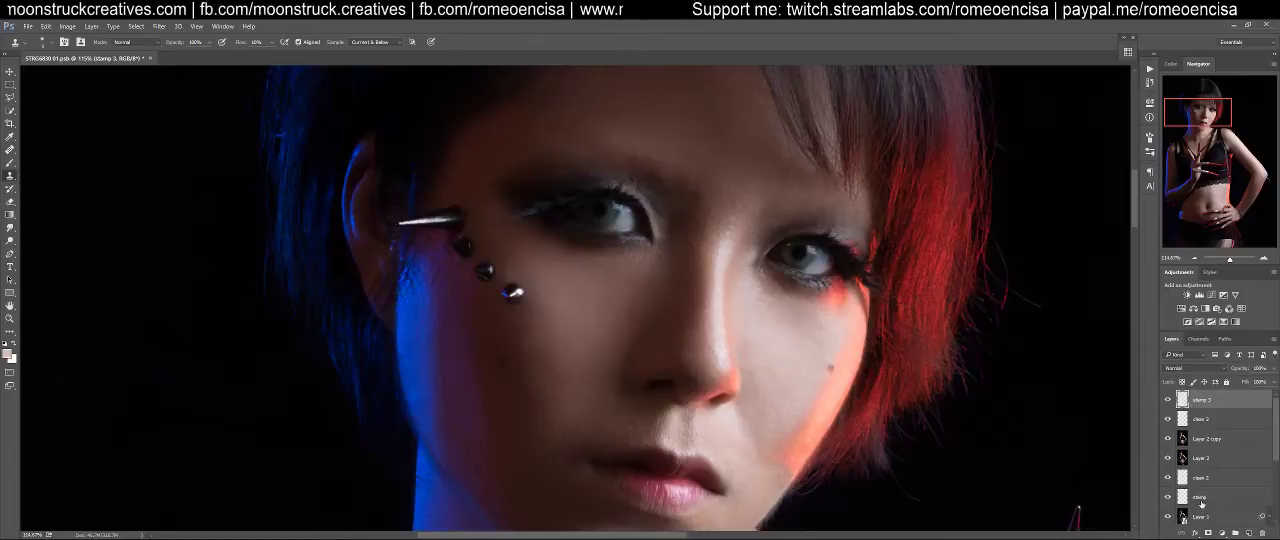
Rename the earlier stamp layer as "stamp 2"
{"action": "left_click", "coordinate": [1204, 497]}
{"action": "double_click", "coordinate": [1201, 497]}
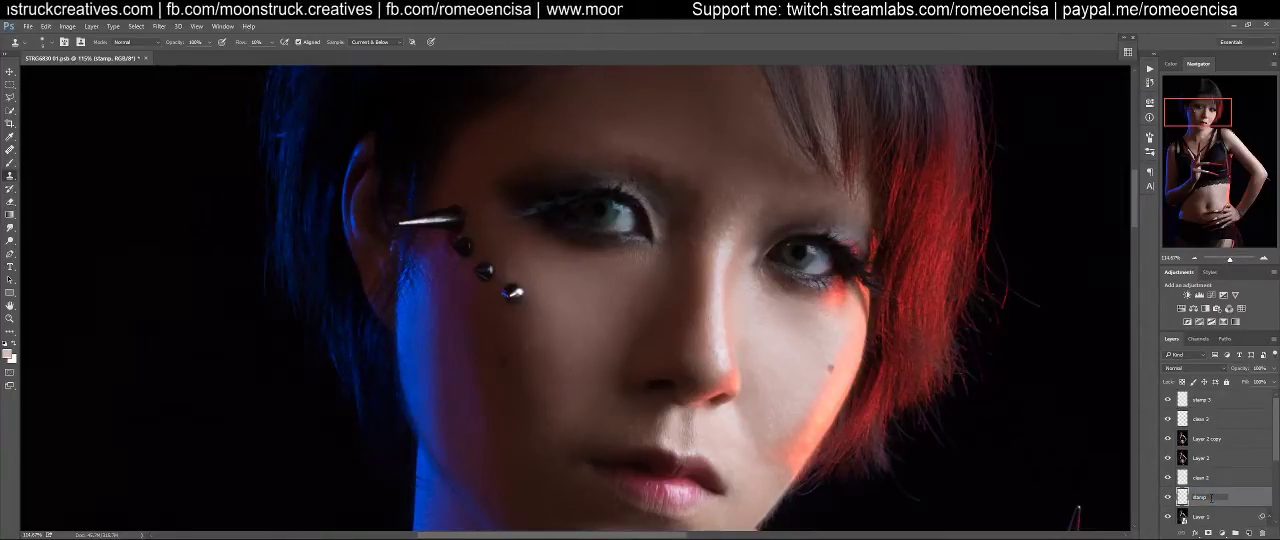
{"action": "type", "text": "2"}
{"action": "key", "text": "Return"}
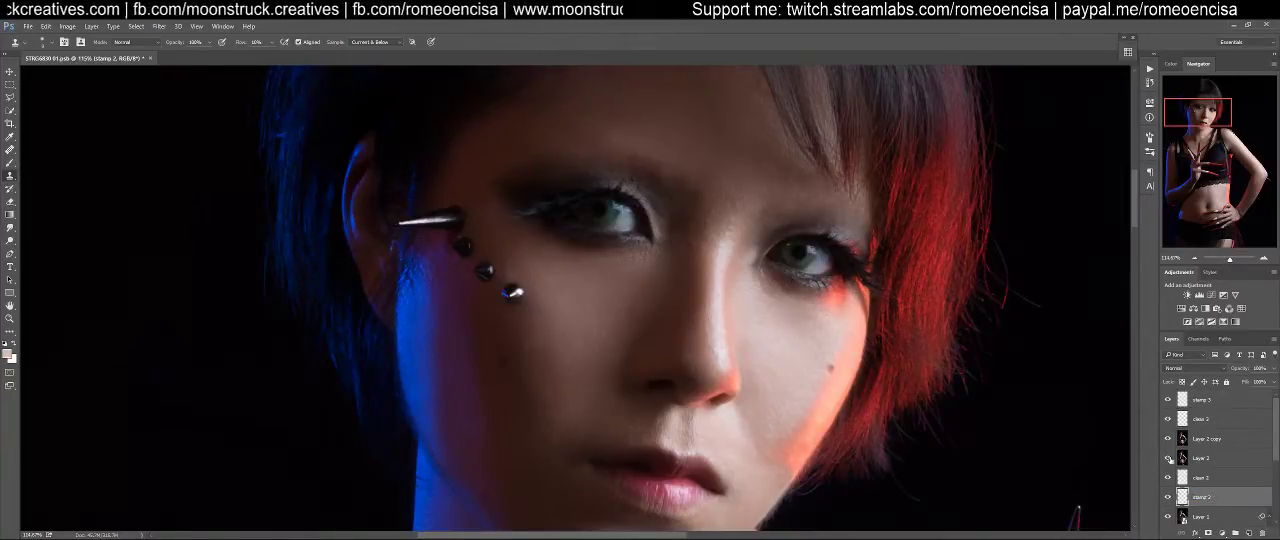
Add a white layer mask to the Layer 2 copy layer and switch to the Brush tool
{"action": "left_click", "coordinate": [1196, 425]}
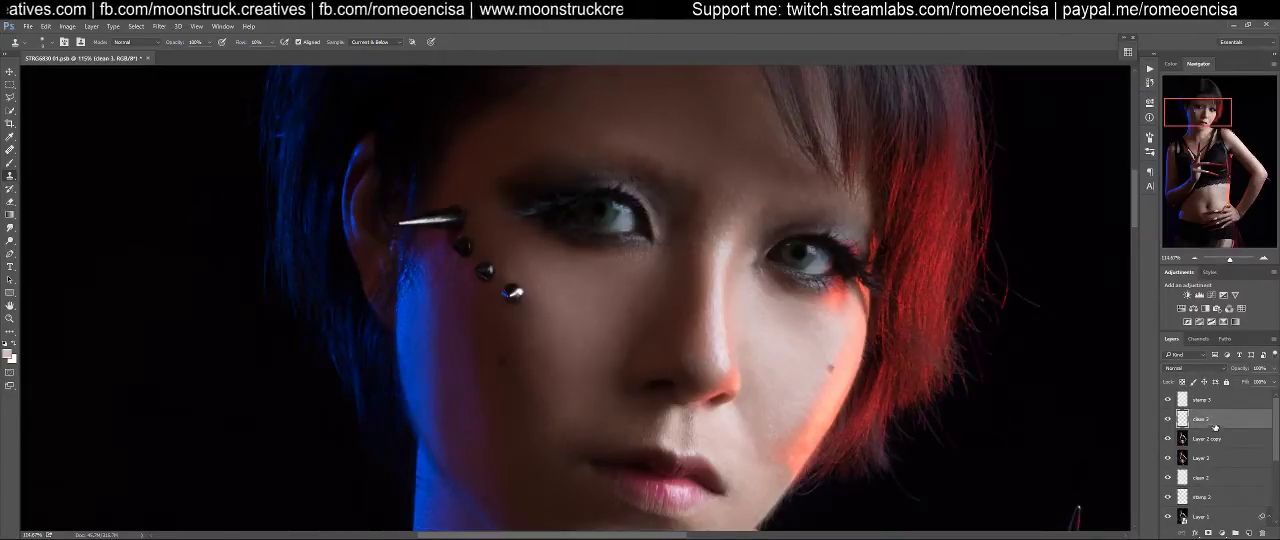
{"action": "left_click", "coordinate": [1206, 441]}
{"action": "left_click", "coordinate": [1200, 457]}
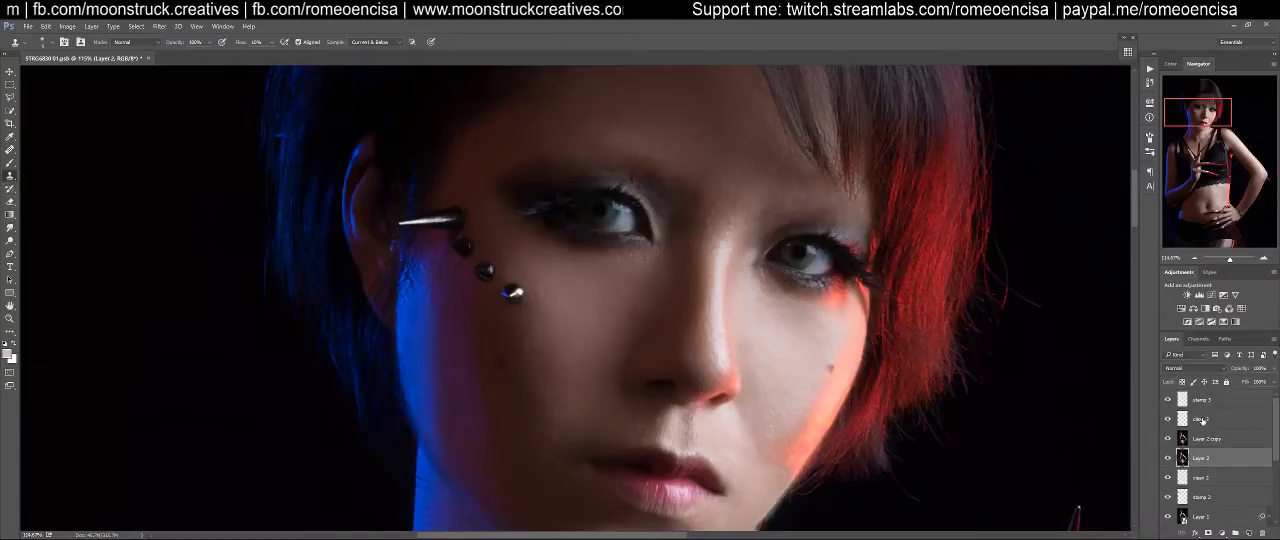
{"action": "left_click", "coordinate": [1203, 399]}
{"action": "scroll", "coordinate": [816, 230], "scroll_direction": "down", "scroll_amount": 2}
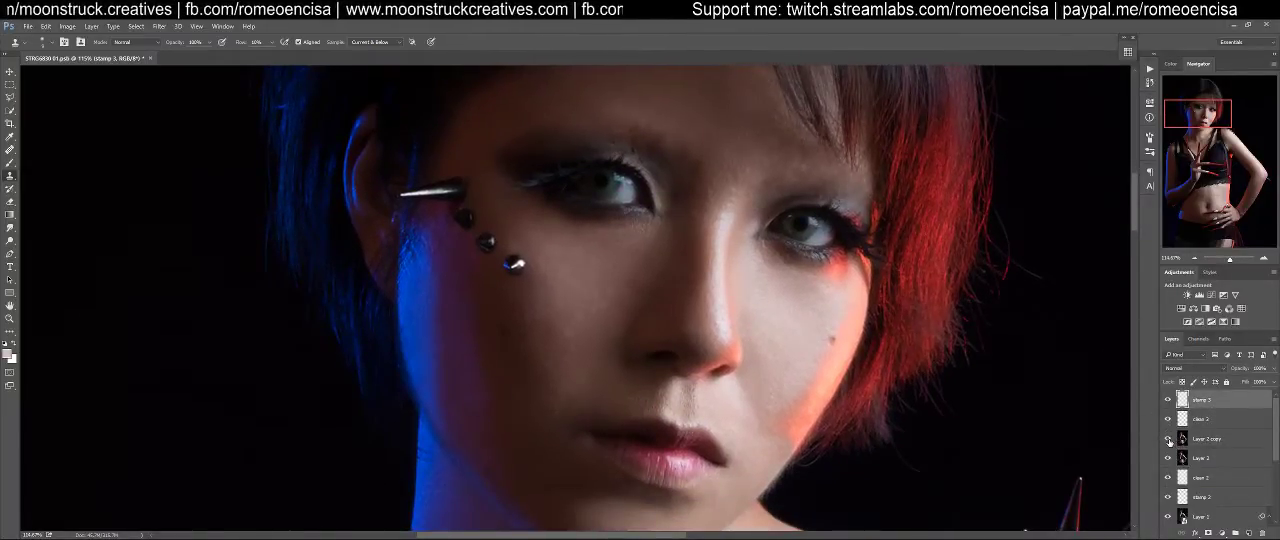
{"action": "left_click", "coordinate": [1188, 445]}
{"action": "left_click", "coordinate": [1207, 533]}
{"action": "scroll", "coordinate": [826, 423], "scroll_direction": "down", "scroll_amount": 3}
{"action": "key", "text": "b"}
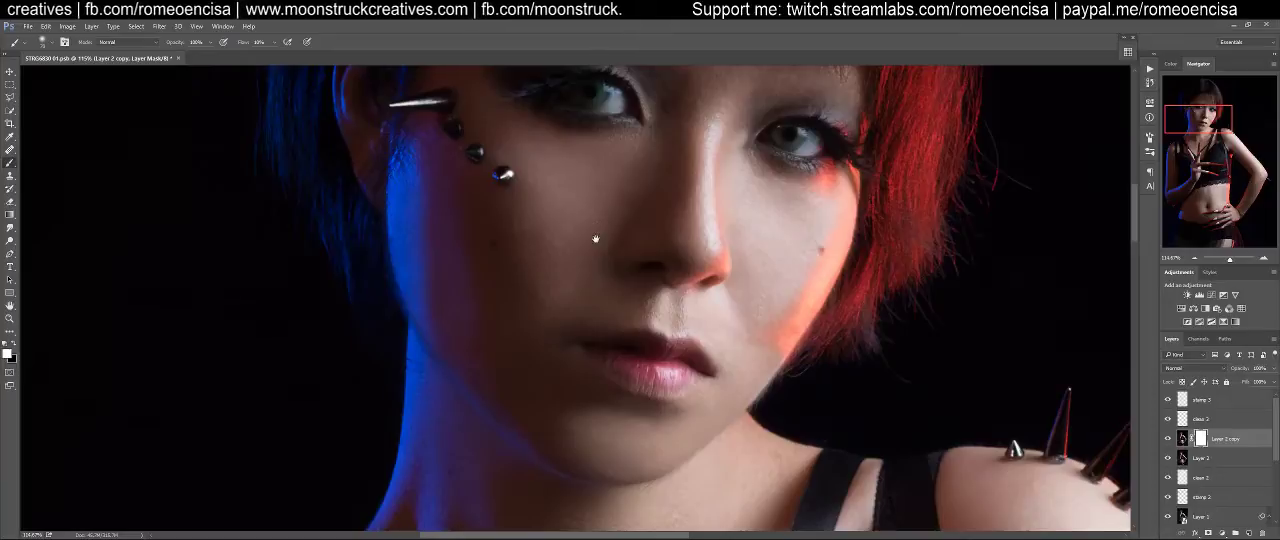
Compare the neck and chest with the Layer 2 copy layer hidden and shown, and check the brush tip settings
{"action": "left_click_drag", "start_coordinate": [660, 414], "coordinate": [648, 240]}
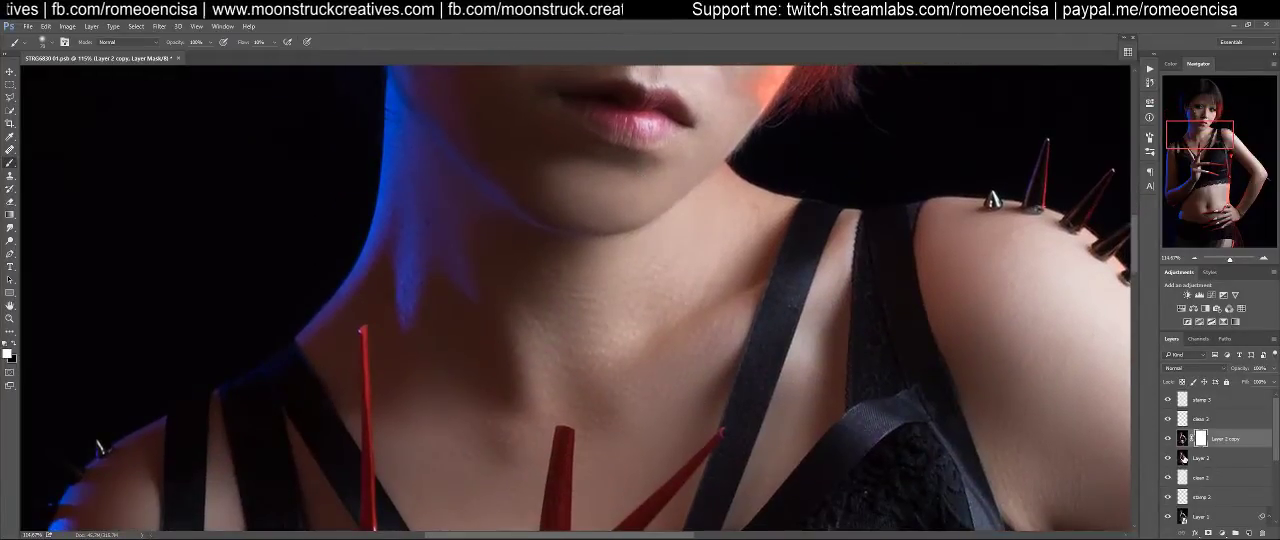
{"action": "left_click", "coordinate": [1168, 439]}
{"action": "left_click", "coordinate": [1168, 439]}
{"action": "left_click", "coordinate": [1168, 439]}
{"action": "left_click", "coordinate": [1168, 439]}
{"action": "left_click", "coordinate": [1168, 439]}
{"action": "left_click", "coordinate": [1168, 439]}
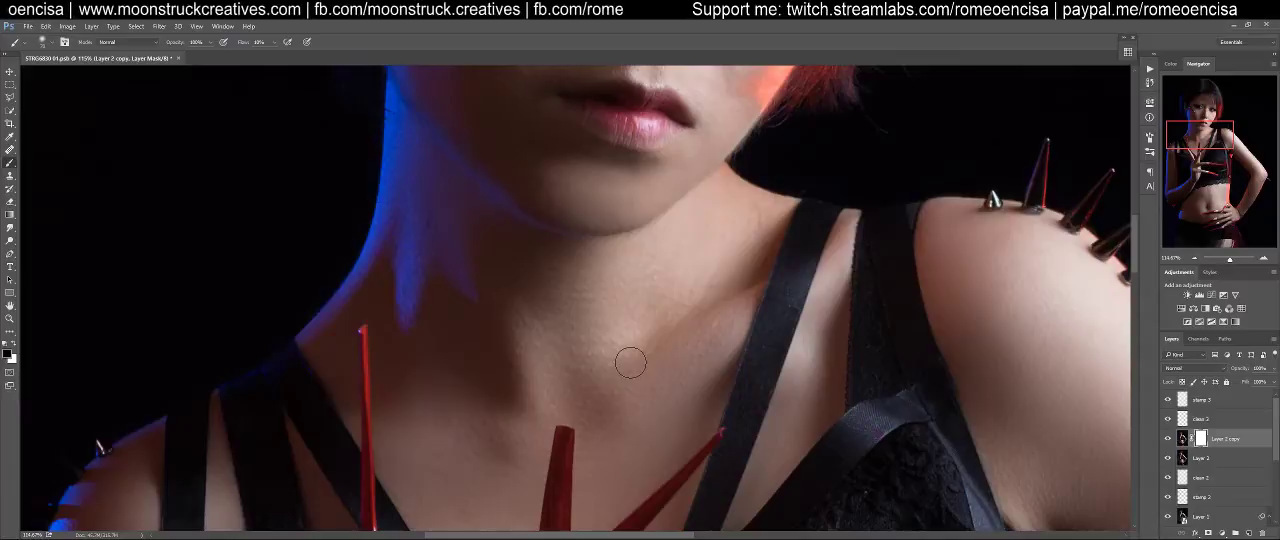
{"action": "left_click", "coordinate": [1149, 138]}
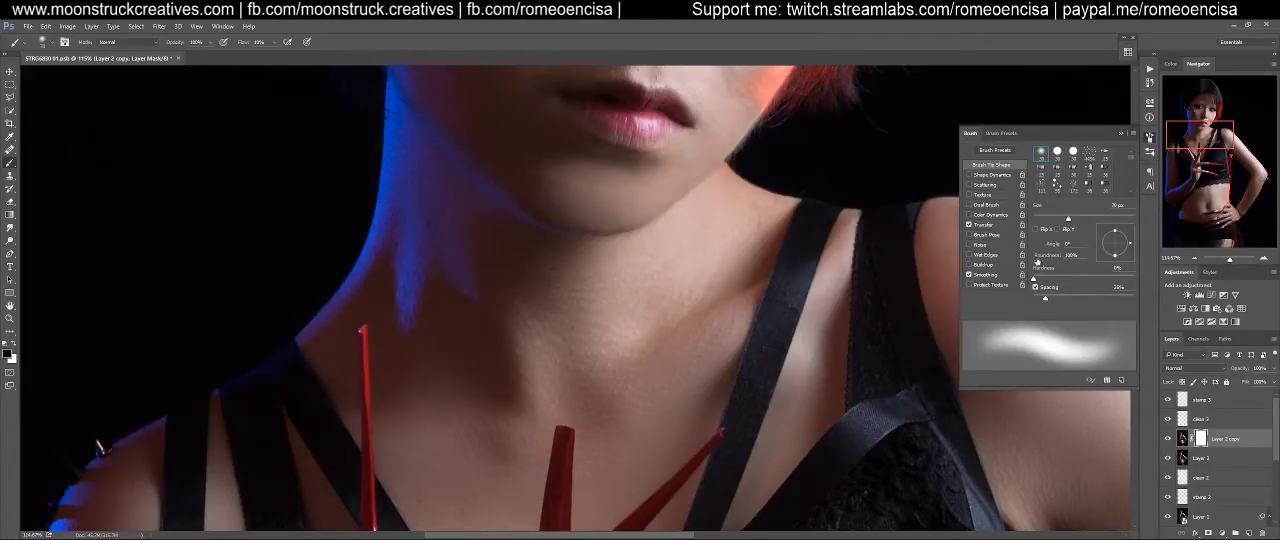
{"action": "left_click", "coordinate": [1149, 138]}
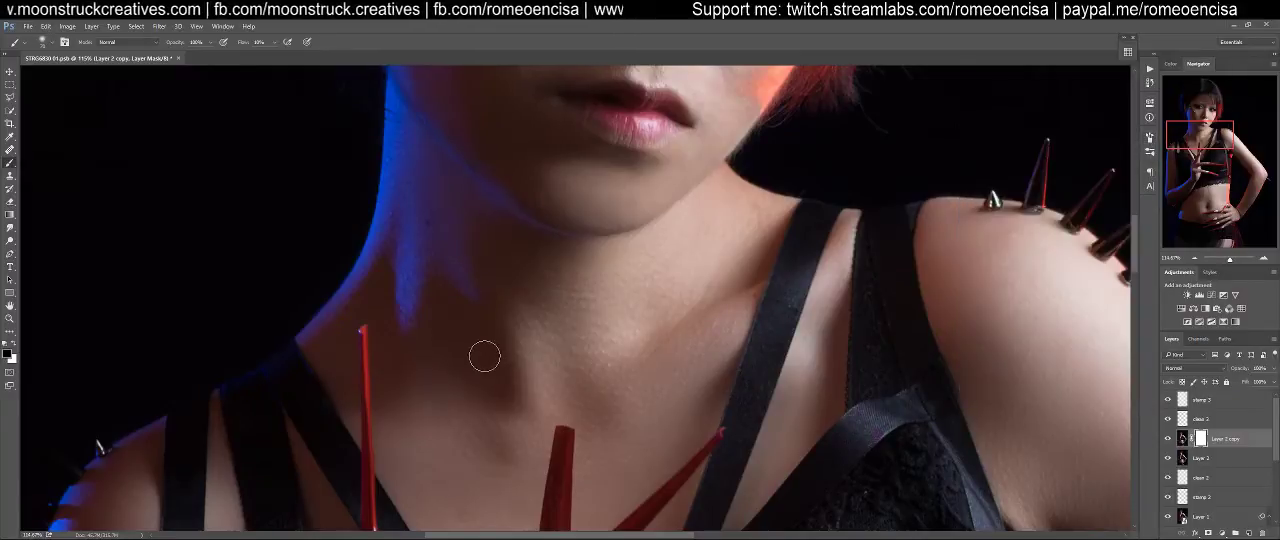
Compare the upper body and head at 50% zoom with the Layer 2 copy layer hidden and shown
{"action": "key", "text": "ctrl+minus"}
{"action": "key", "text": "ctrl+minus"}
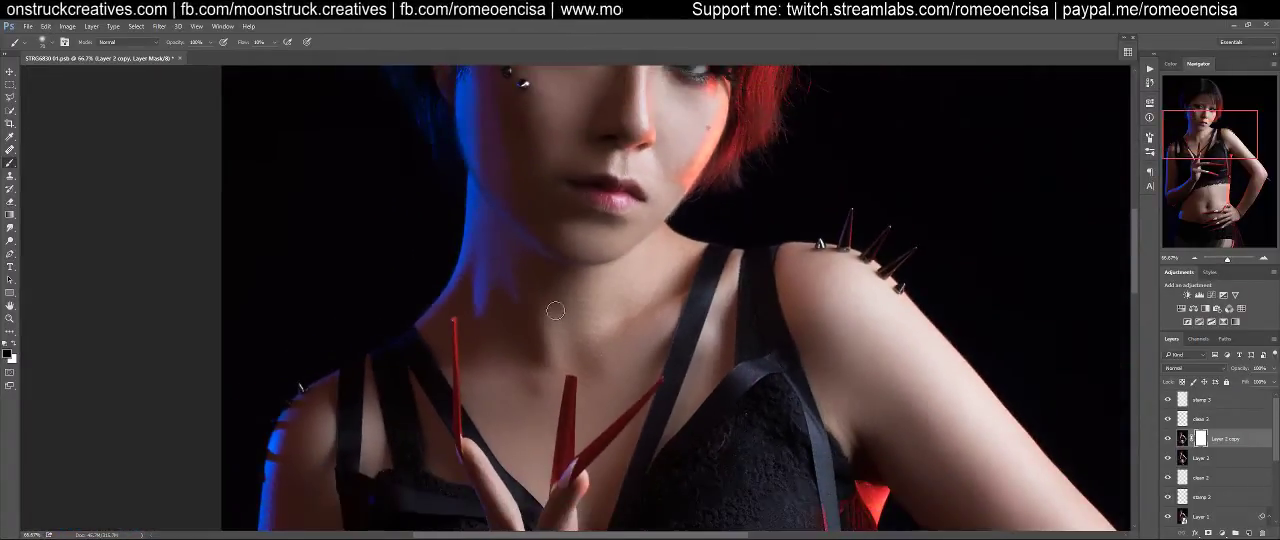
{"action": "key", "text": "ctrl+minus"}
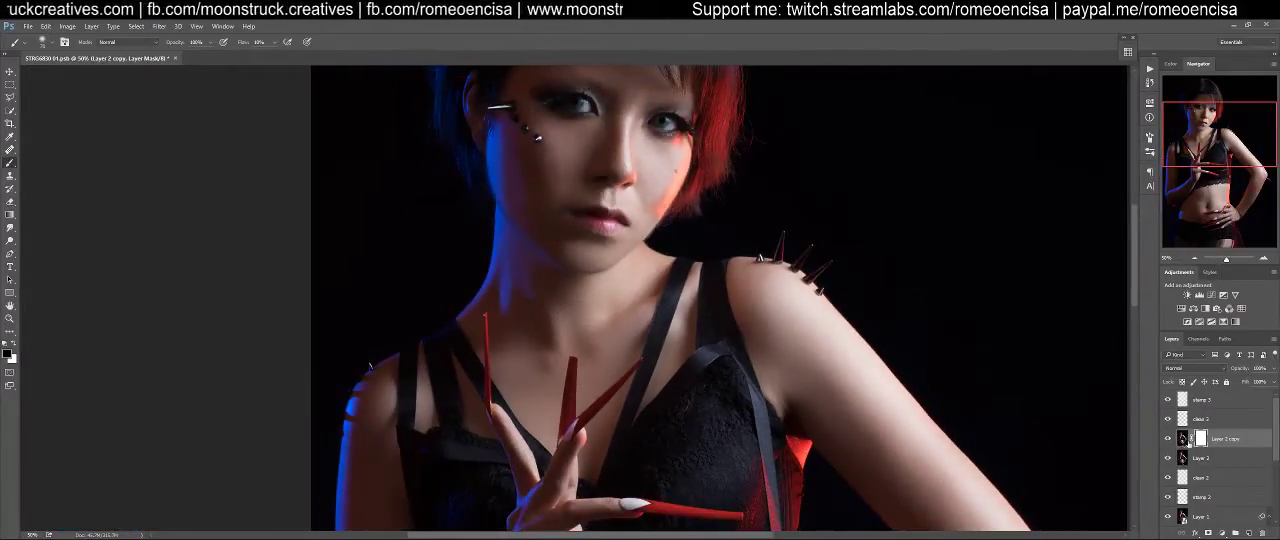
{"action": "left_click", "coordinate": [1167, 440]}
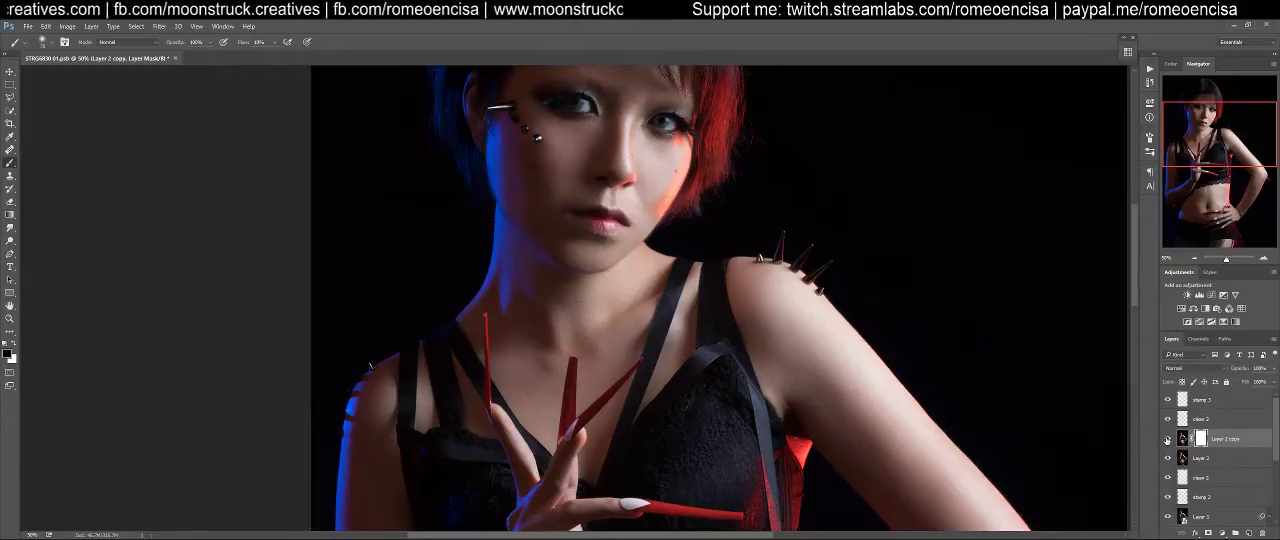
{"action": "left_click", "coordinate": [1167, 440]}
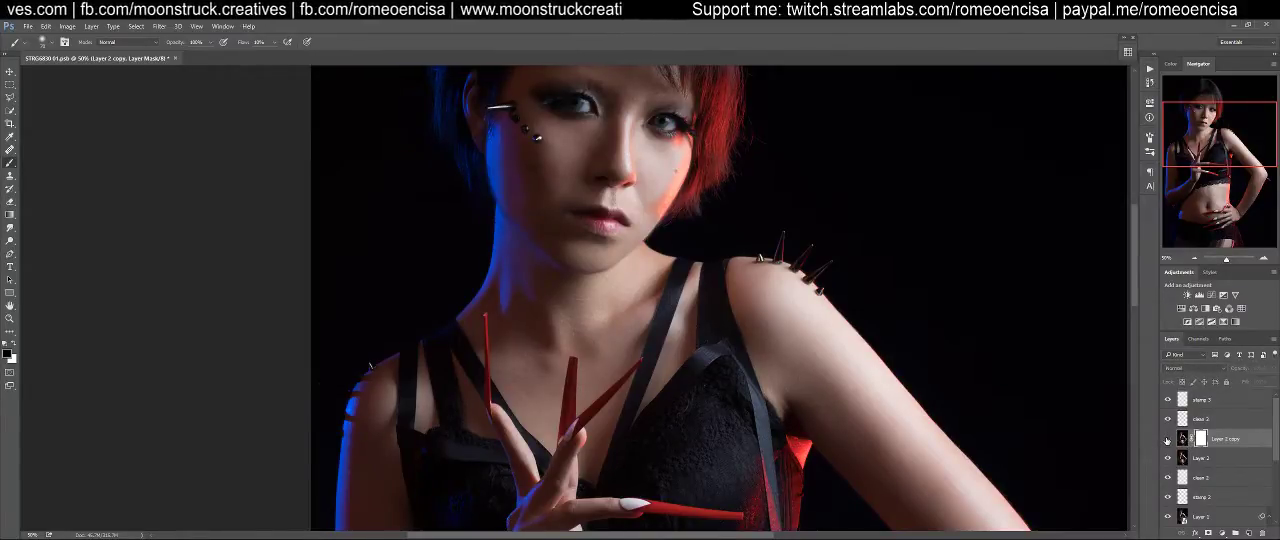
{"action": "scroll", "coordinate": [894, 349], "scroll_direction": "up", "scroll_amount": 3}
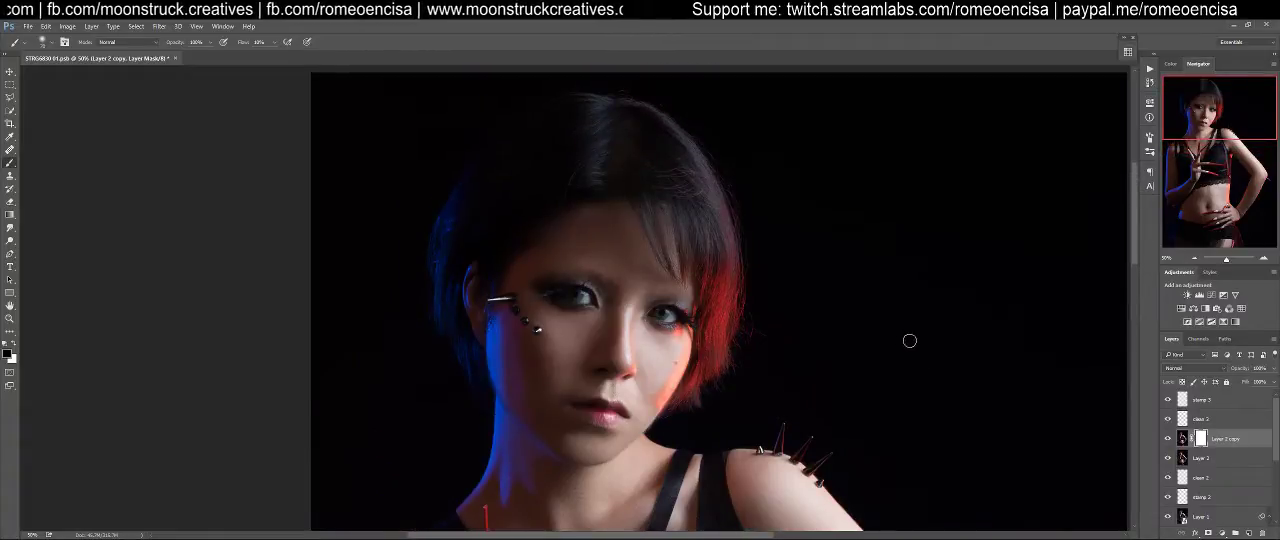
{"action": "left_click", "coordinate": [1167, 440]}
{"action": "left_click", "coordinate": [1166, 440]}
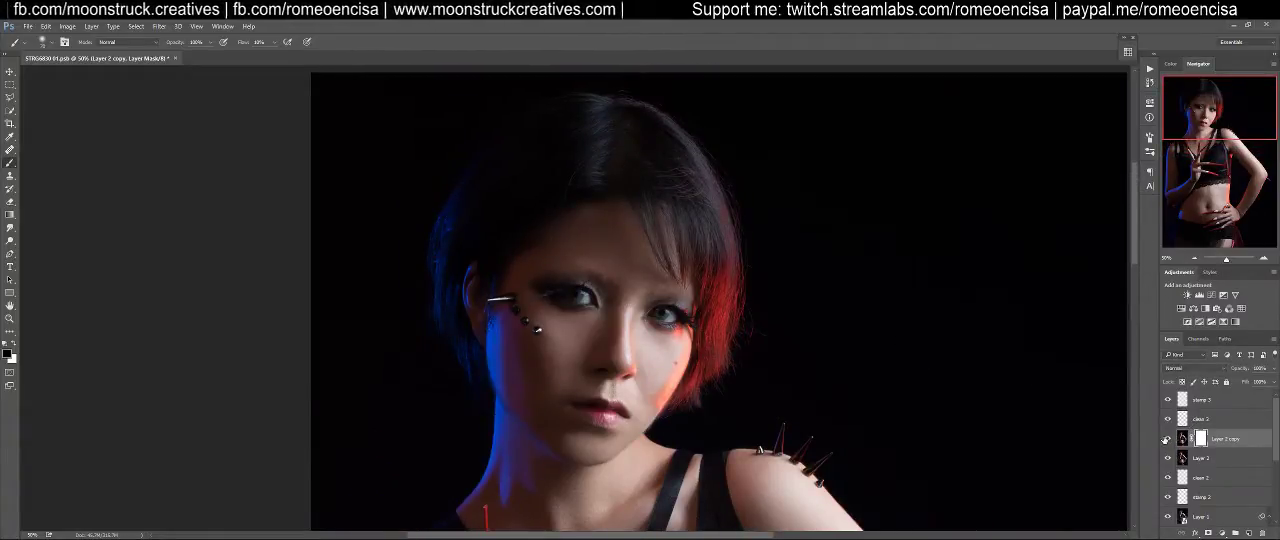
Enlarge the brush and paint black over the hair on the Layer 2 copy mask
{"action": "key", "text": "bracketright"}
{"action": "key", "text": "bracketright"}
{"action": "key", "text": "bracketright"}
{"action": "key", "text": "bracketright"}
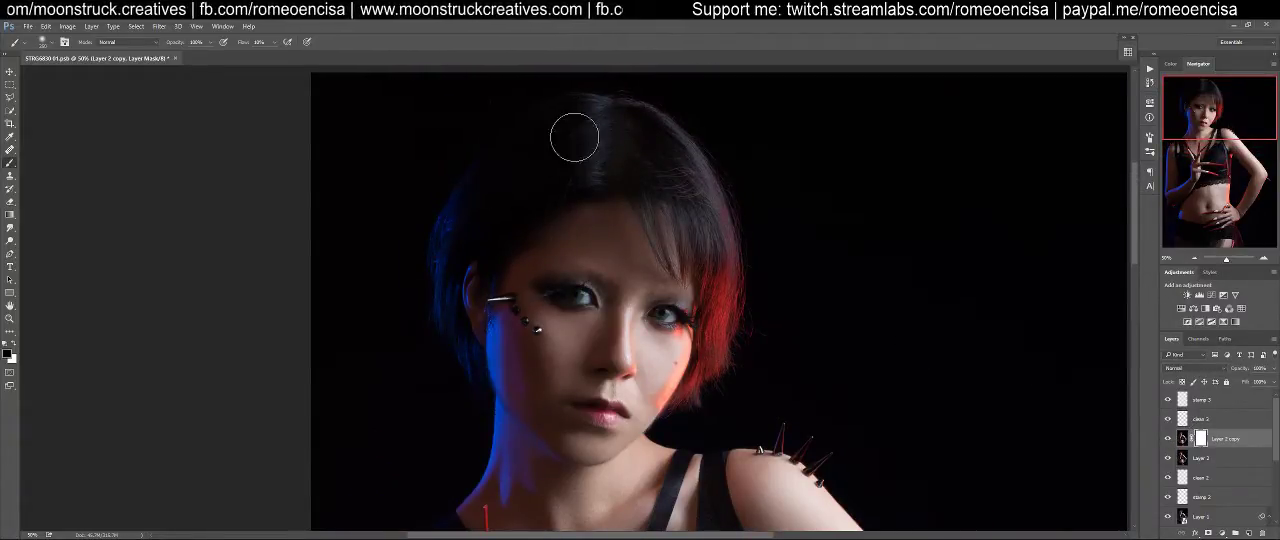
{"action": "mouse_move", "coordinate": [537, 117]}
{"action": "left_mouse_down"}
{"action": "mouse_move", "coordinate": [557, 153]}
{"action": "mouse_move", "coordinate": [540, 187]}
{"action": "mouse_move", "coordinate": [571, 181]}
{"action": "mouse_move", "coordinate": [557, 142]}
{"action": "mouse_move", "coordinate": [493, 189]}
{"action": "mouse_move", "coordinate": [454, 241]}
{"action": "left_mouse_up"}
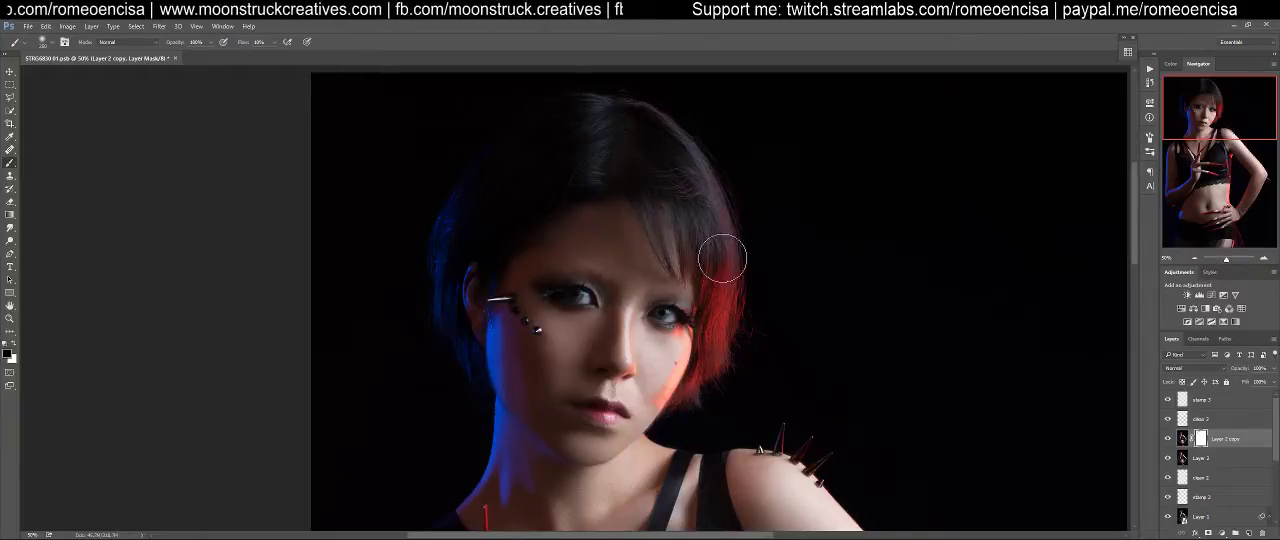
Paint black on the Layer 2 copy mask over the lace top, raised hand and forearm, enlarging the brush further
{"action": "left_click_drag", "start_coordinate": [769, 426], "coordinate": [781, 177]}
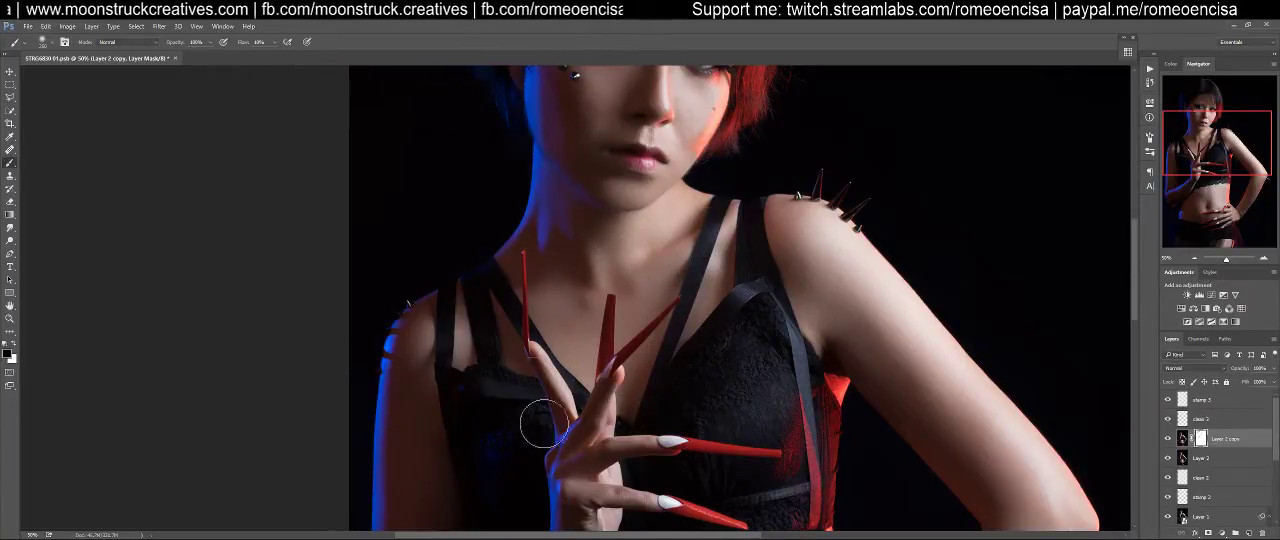
{"action": "left_click_drag", "start_coordinate": [608, 468], "coordinate": [648, 283]}
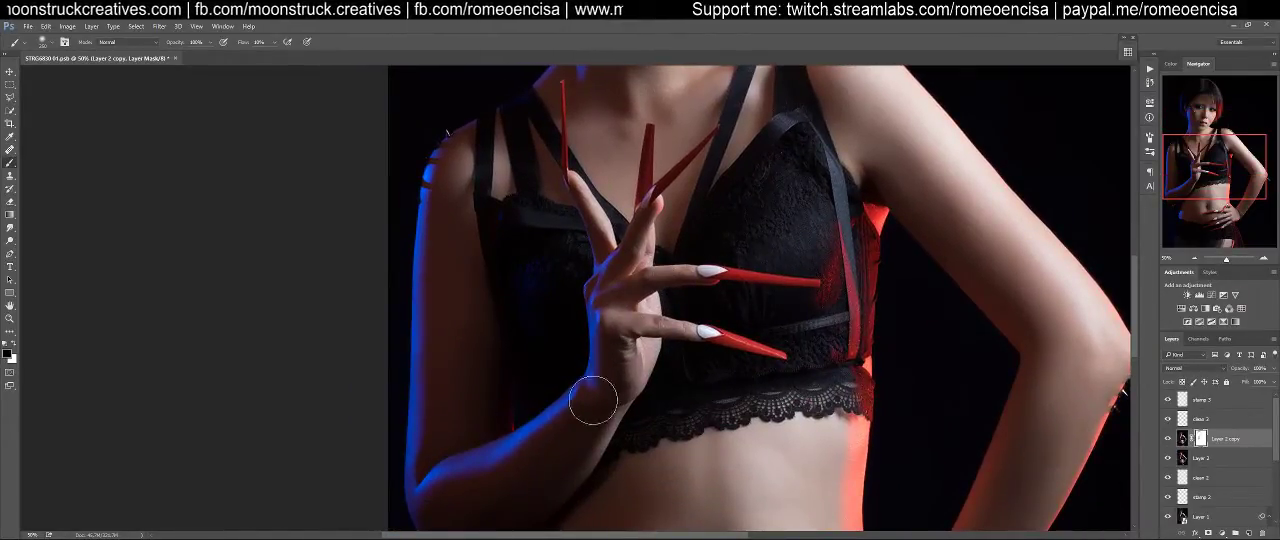
{"action": "key", "text": "bracketright"}
{"action": "key", "text": "bracketright"}
{"action": "key", "text": "bracketright"}
{"action": "mouse_move", "coordinate": [463, 461]}
{"action": "left_mouse_down"}
{"action": "mouse_move", "coordinate": [520, 385]}
{"action": "mouse_move", "coordinate": [502, 246]}
{"action": "left_mouse_up"}
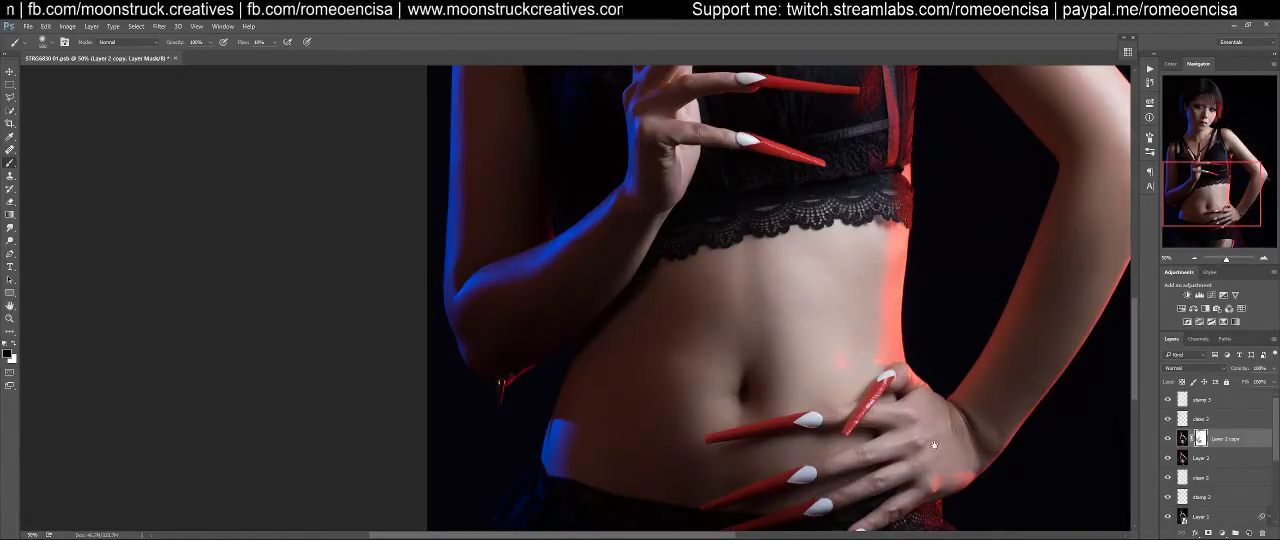
Continue masking the Layer 2 copy layer in black around the bent arm, the hand on the hip and the skirt
{"action": "left_click_drag", "start_coordinate": [930, 435], "coordinate": [835, 318]}
{"action": "left_click_drag", "start_coordinate": [906, 163], "coordinate": [784, 368]}
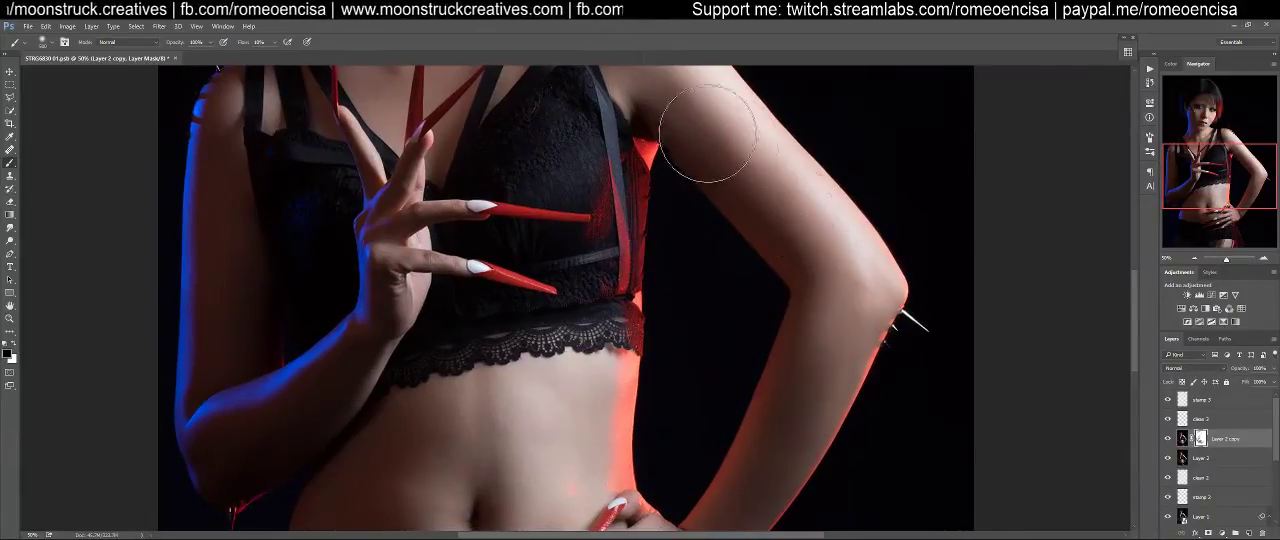
{"action": "left_click_drag", "start_coordinate": [840, 226], "coordinate": [885, 384]}
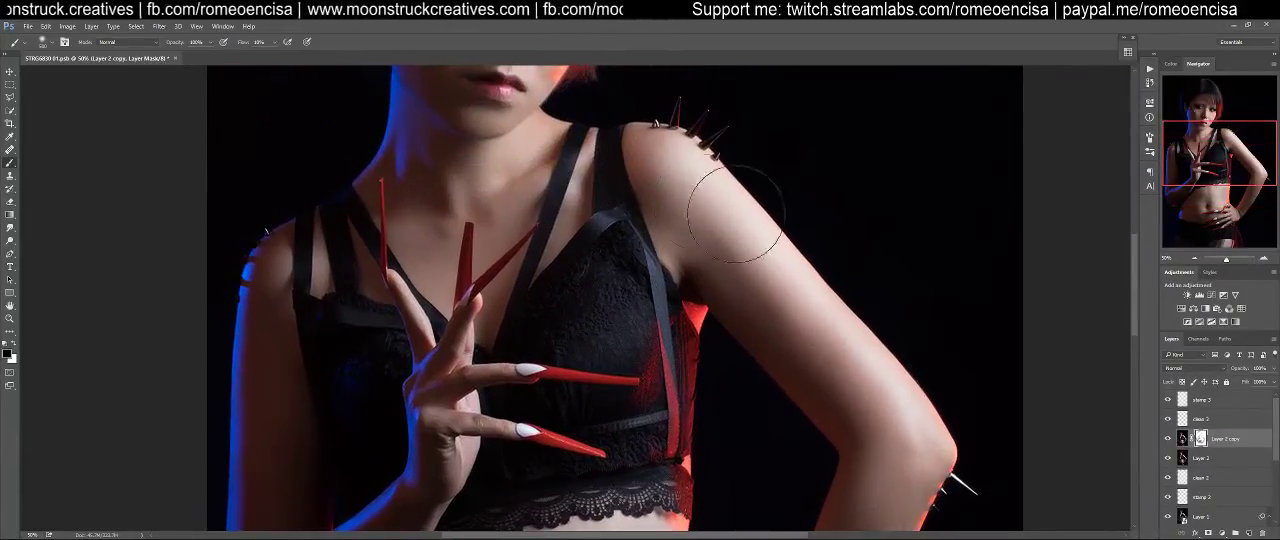
{"action": "left_click_drag", "start_coordinate": [857, 471], "coordinate": [869, 192]}
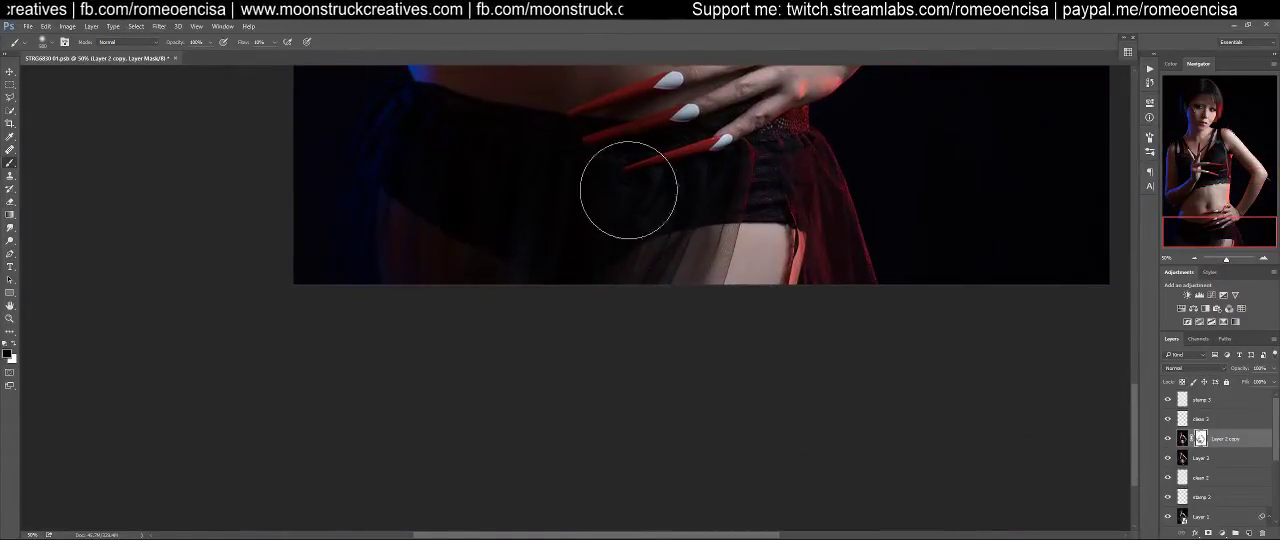
{"action": "mouse_move", "coordinate": [463, 214]}
{"action": "left_mouse_down"}
{"action": "mouse_move", "coordinate": [565, 535]}
{"action": "mouse_move", "coordinate": [592, 539]}
{"action": "left_mouse_up"}
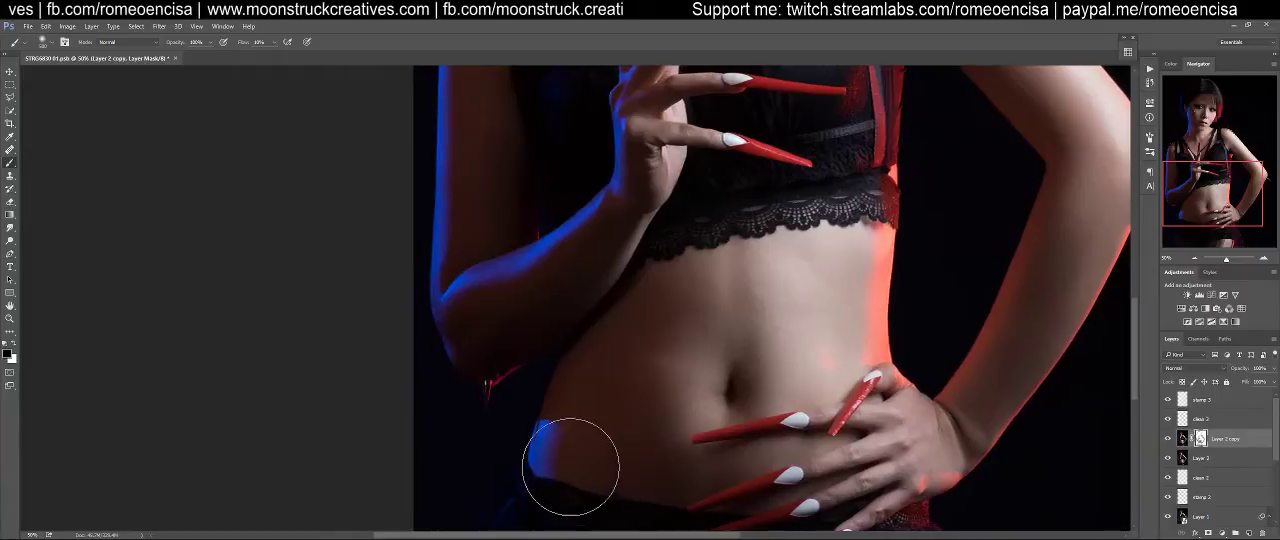
Shrink the brush and paint black on the Layer 2 copy mask over both eyes and the nostrils
{"action": "left_click_drag", "start_coordinate": [770, 236], "coordinate": [685, 416]}
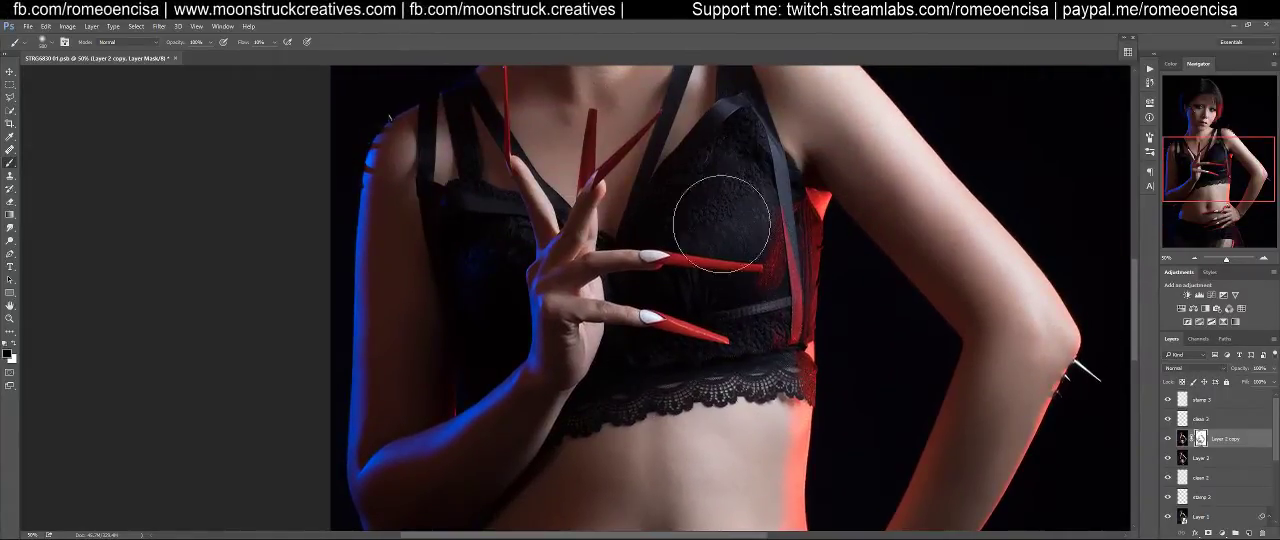
{"action": "left_click_drag", "start_coordinate": [525, 295], "coordinate": [615, 492]}
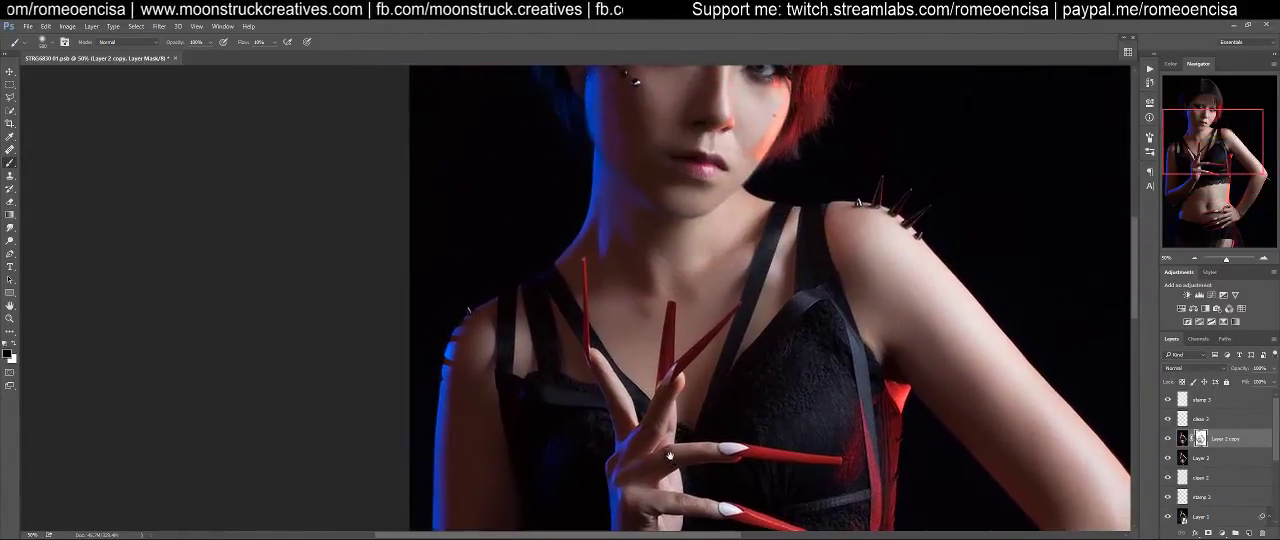
{"action": "left_click_drag", "start_coordinate": [629, 323], "coordinate": [621, 492]}
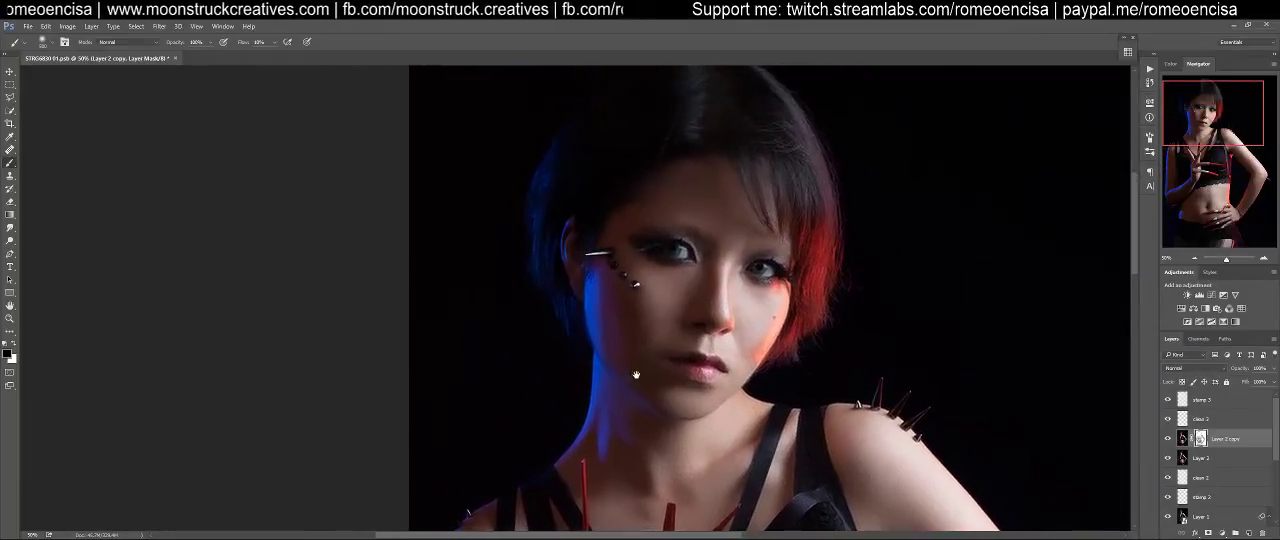
{"action": "left_click_drag", "start_coordinate": [762, 278], "coordinate": [806, 254]}
{"action": "key", "text": "b"}
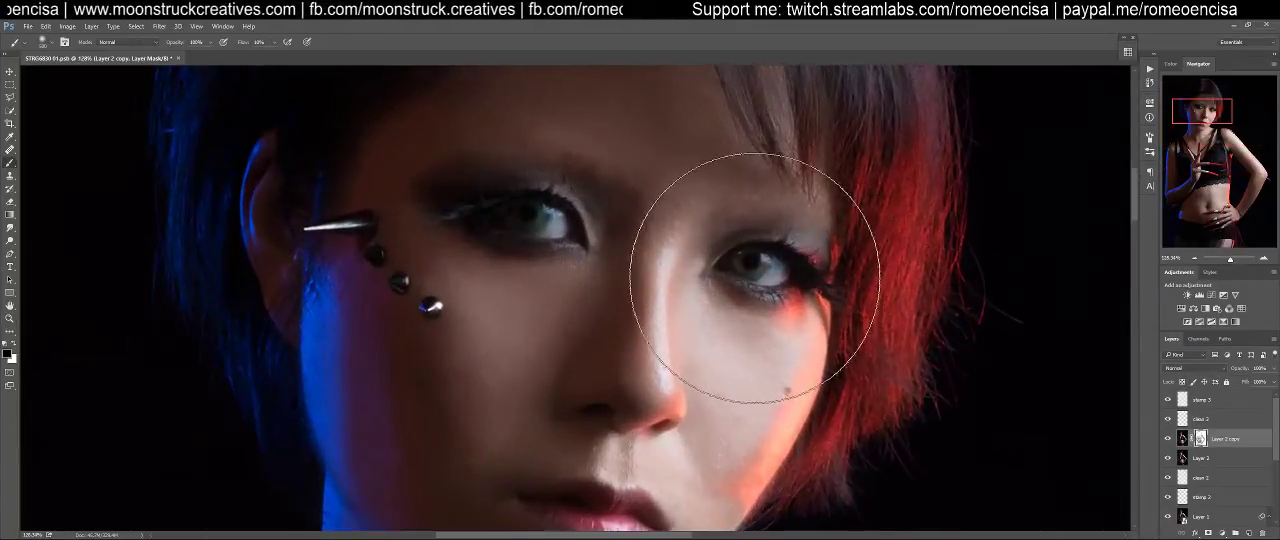
{"action": "key", "text": "["}
{"action": "key", "text": "["}
{"action": "key", "text": "["}
{"action": "key", "text": "["}
{"action": "key", "text": "["}
{"action": "key", "text": "["}
{"action": "key", "text": "["}
{"action": "key", "text": "["}
{"action": "key", "text": "["}
{"action": "key", "text": "["}
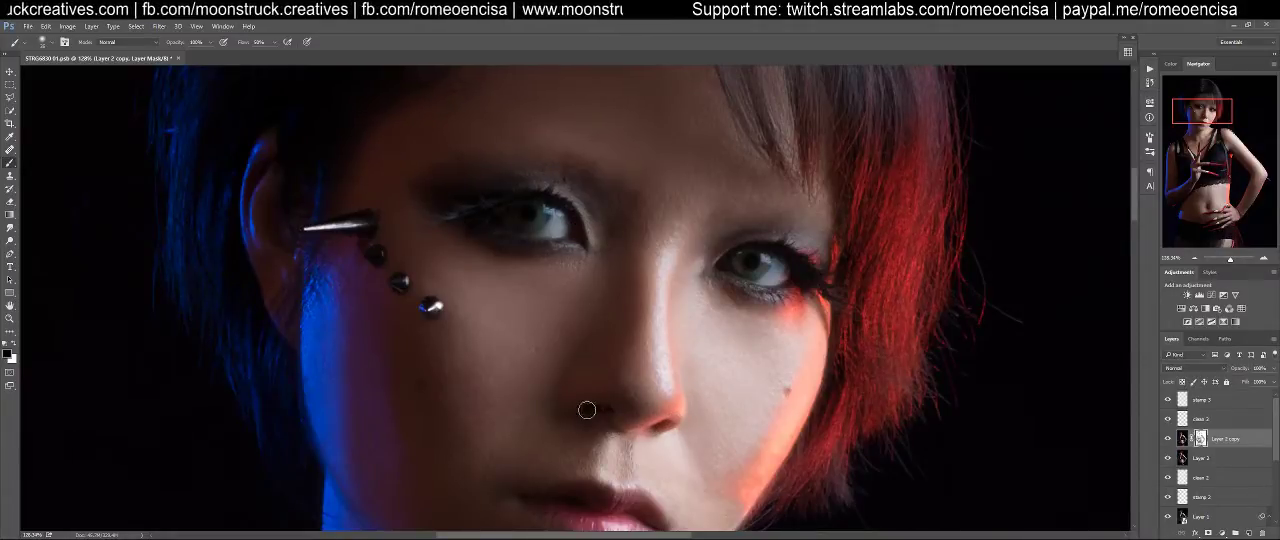
{"action": "left_click_drag", "start_coordinate": [644, 398], "coordinate": [675, 263]}
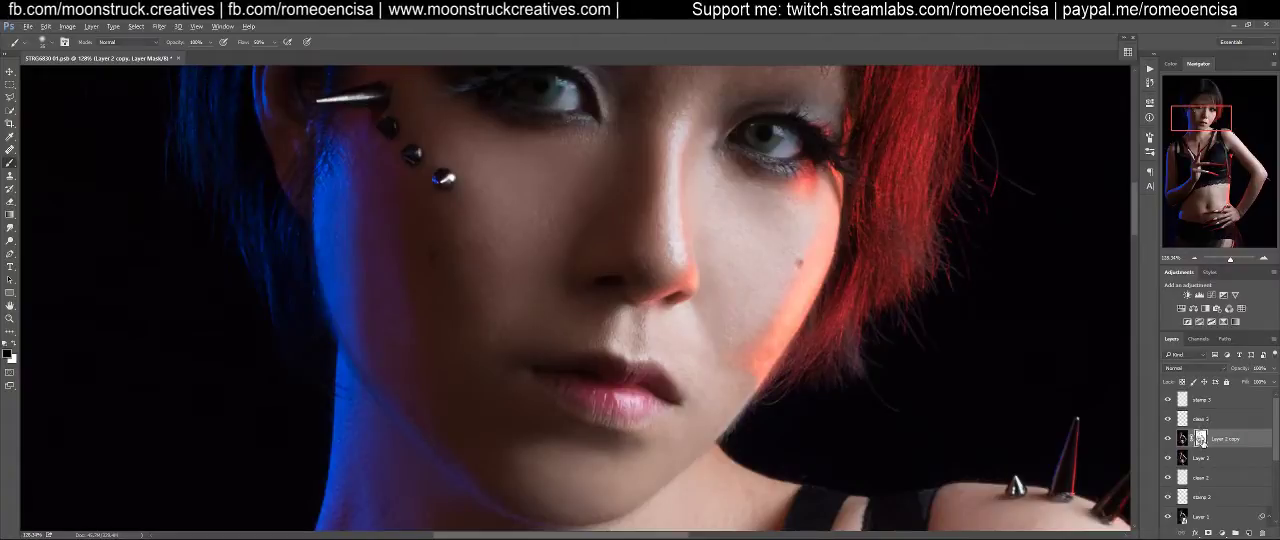
Inspect the Layer 2 copy mask on its own with the whole canvas in view, and return to the image
{"action": "left_click", "coordinate": [1201, 440], "text": "alt"}
{"action": "left_click_drag", "start_coordinate": [871, 258], "coordinate": [866, 317]}
{"action": "key", "text": "ctrl+0"}
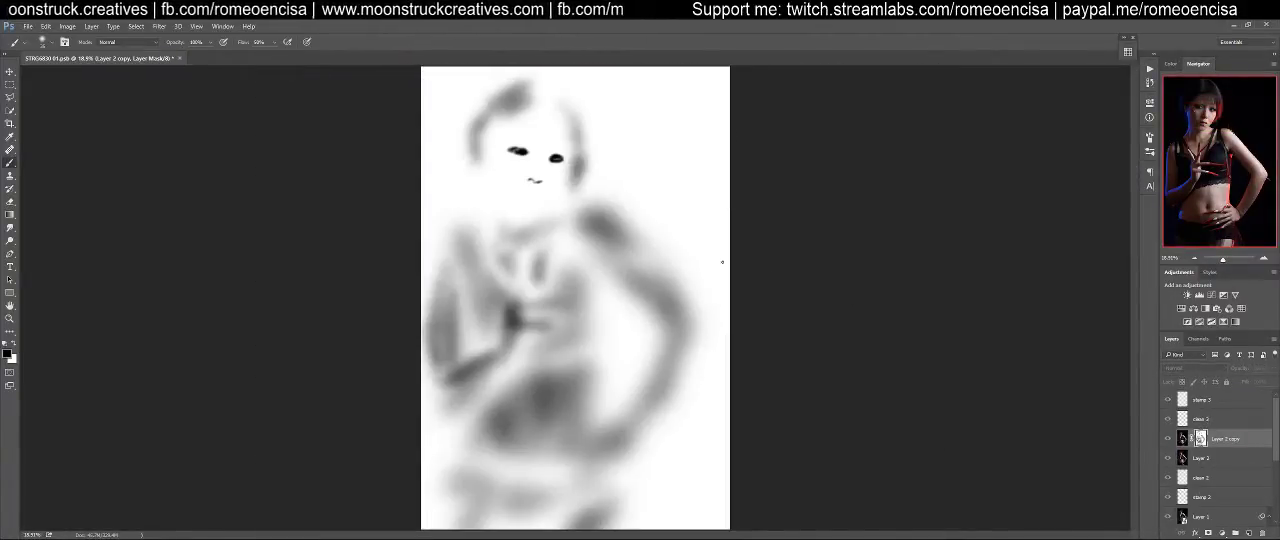
{"action": "left_click", "coordinate": [1201, 440], "text": "alt"}
{"action": "scroll", "coordinate": [571, 209], "scroll_direction": "up", "scroll_amount": 5}
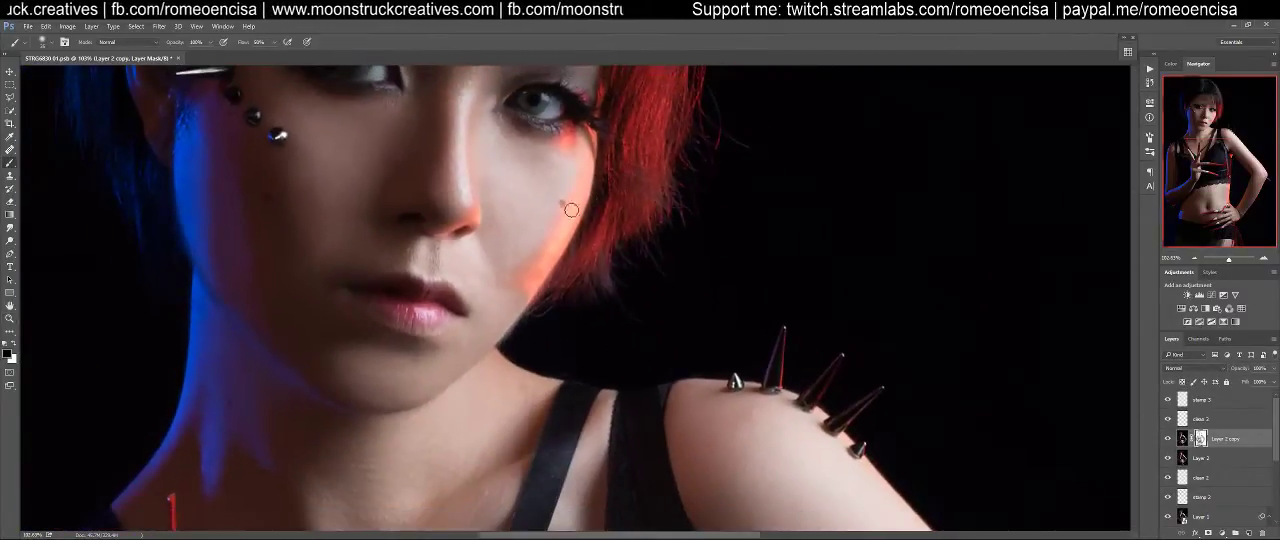
Paint black on the Layer 2 copy mask over the lips and the metal studs beside the eye
{"action": "left_click_drag", "start_coordinate": [571, 210], "coordinate": [858, 314]}
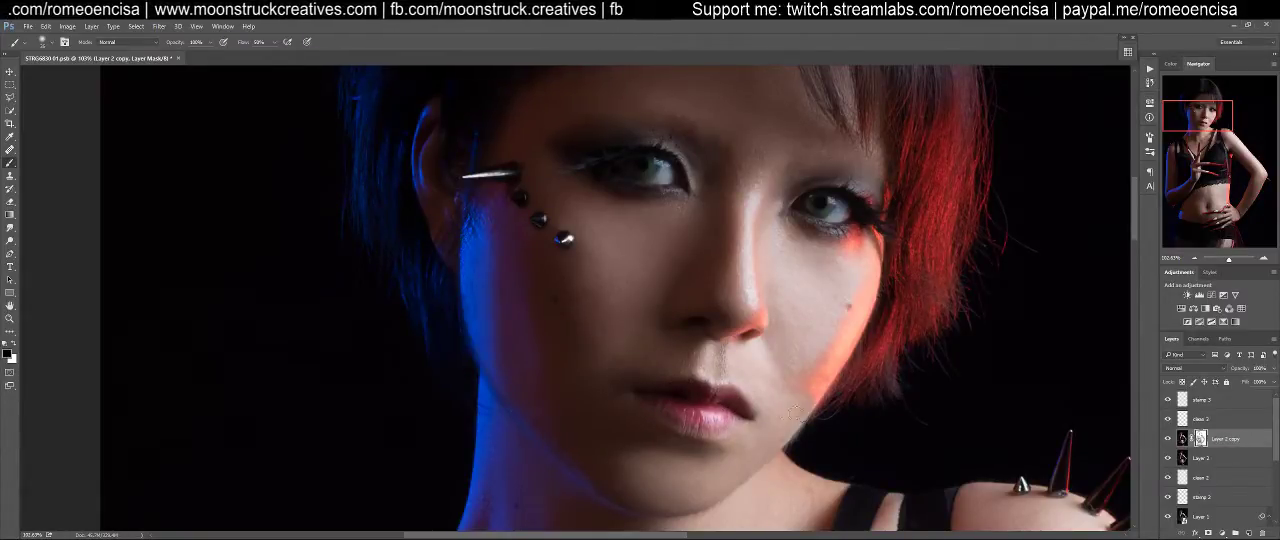
{"action": "left_click_drag", "start_coordinate": [742, 496], "coordinate": [802, 443]}
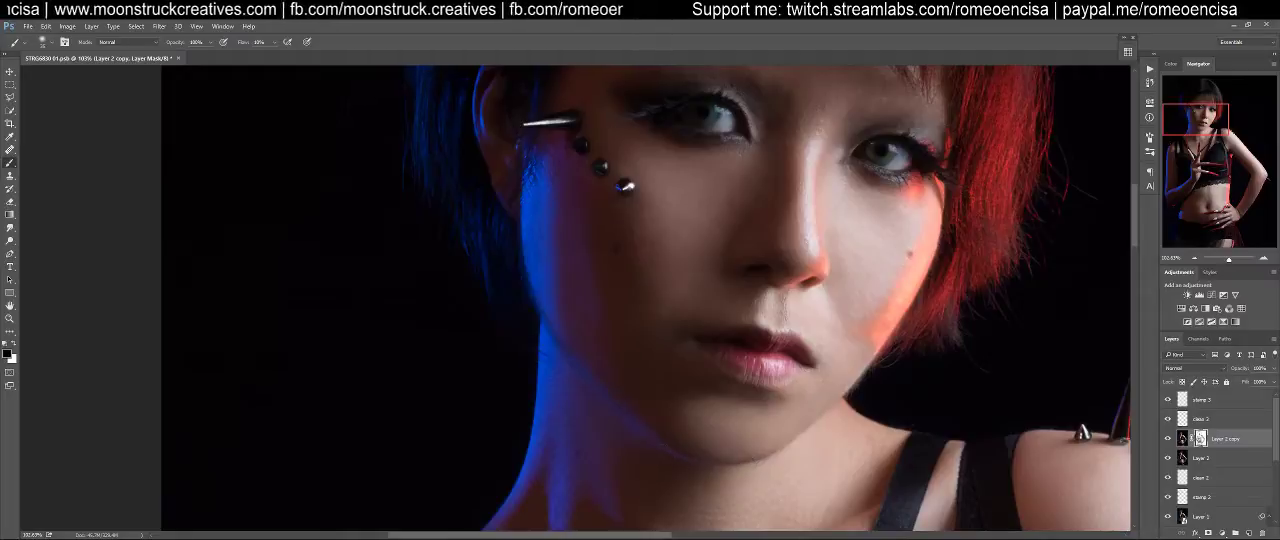
{"action": "scroll", "coordinate": [544, 225], "scroll_direction": "up", "scroll_amount": 5}
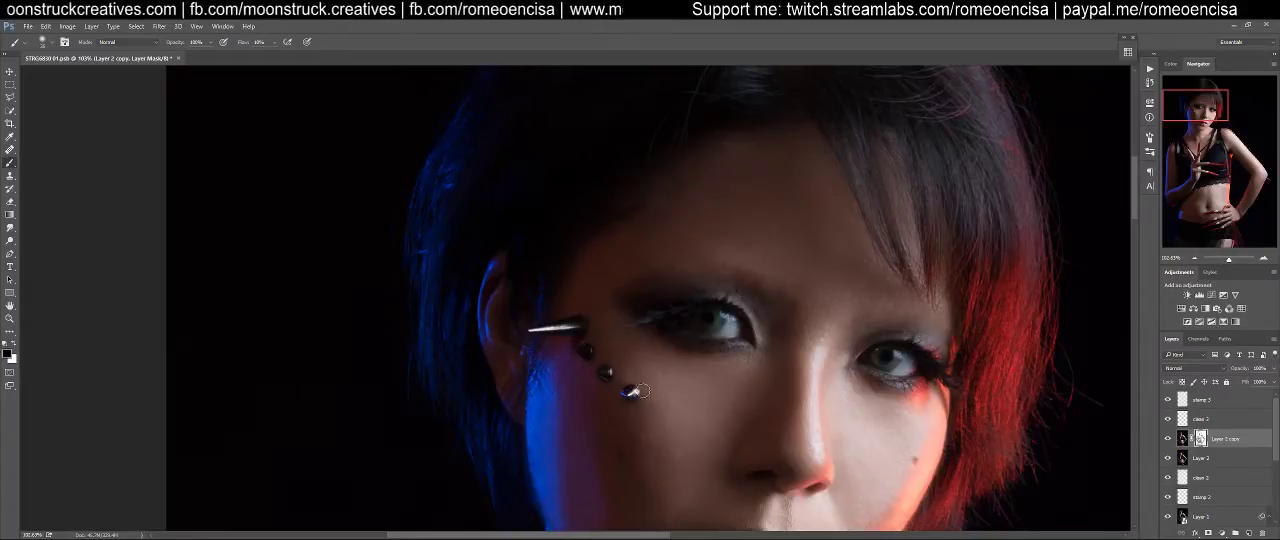
Paint black on the Layer 2 copy mask over the spikes on both shoulders, enlarging the brush
{"action": "left_click_drag", "start_coordinate": [745, 438], "coordinate": [385, 174]}
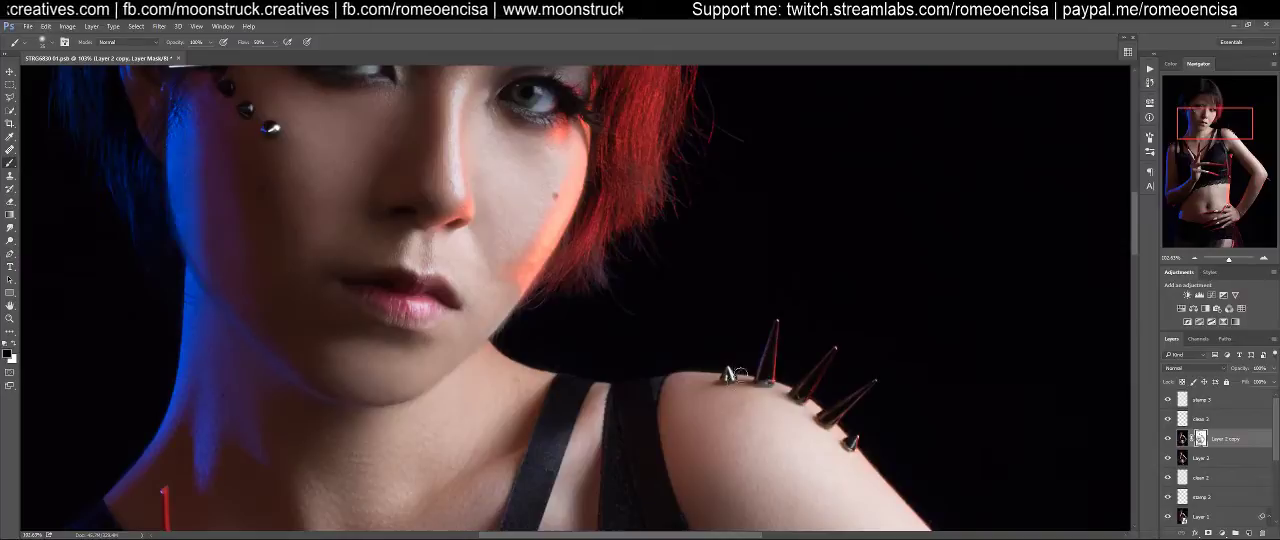
{"action": "left_click_drag", "start_coordinate": [792, 433], "coordinate": [950, 270]}
{"action": "mouse_move", "coordinate": [537, 490]}
{"action": "left_mouse_down"}
{"action": "mouse_move", "coordinate": [751, 297]}
{"action": "mouse_move", "coordinate": [794, 394]}
{"action": "left_mouse_up"}
{"action": "left_click_drag", "start_coordinate": [601, 249], "coordinate": [618, 333]}
{"action": "key", "text": "bracketright"}
{"action": "key", "text": "bracketright"}
{"action": "key", "text": "bracketright"}
{"action": "key", "text": "bracketright"}
{"action": "key", "text": "bracketright"}
{"action": "key", "text": "bracketright"}
{"action": "key", "text": "bracketright"}
{"action": "key", "text": "bracketright"}
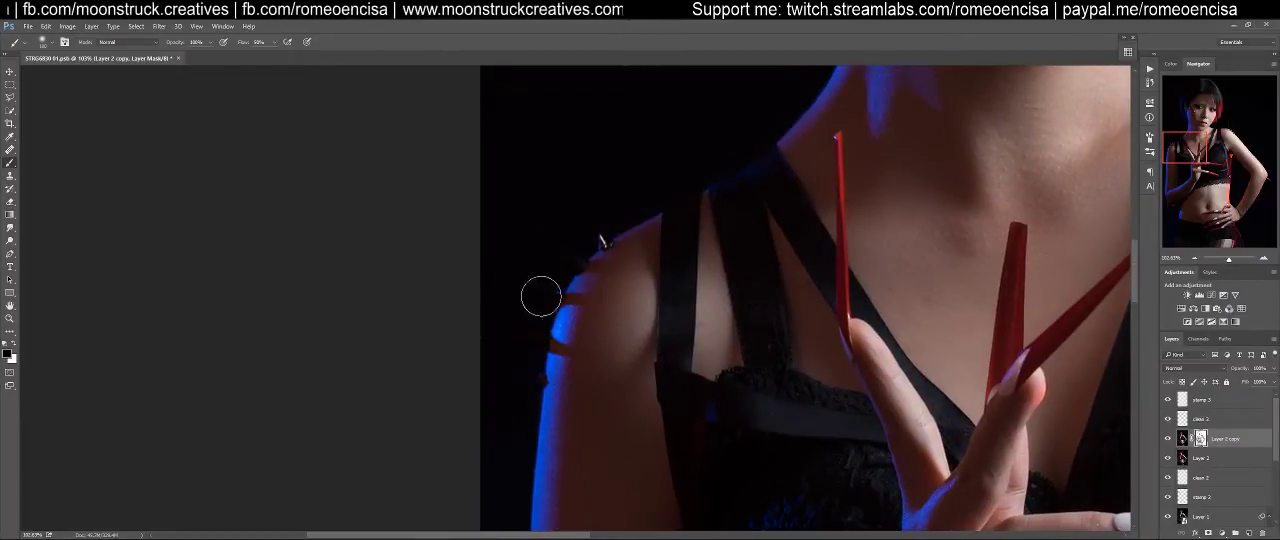
Reduce the brush and paint black on the Layer 2 copy mask over the spikes at both elbows
{"action": "left_click_drag", "start_coordinate": [905, 375], "coordinate": [638, 157]}
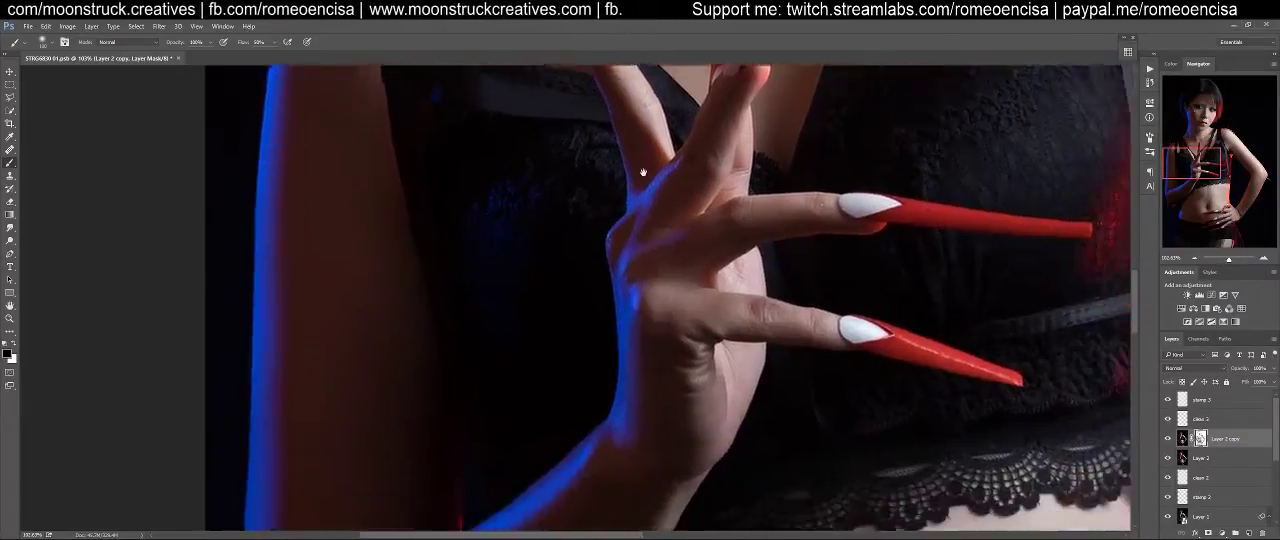
{"action": "left_click_drag", "start_coordinate": [872, 447], "coordinate": [731, 263]}
{"action": "left_click_drag", "start_coordinate": [512, 431], "coordinate": [797, 208]}
{"action": "key", "text": "bracketleft"}
{"action": "key", "text": "bracketleft"}
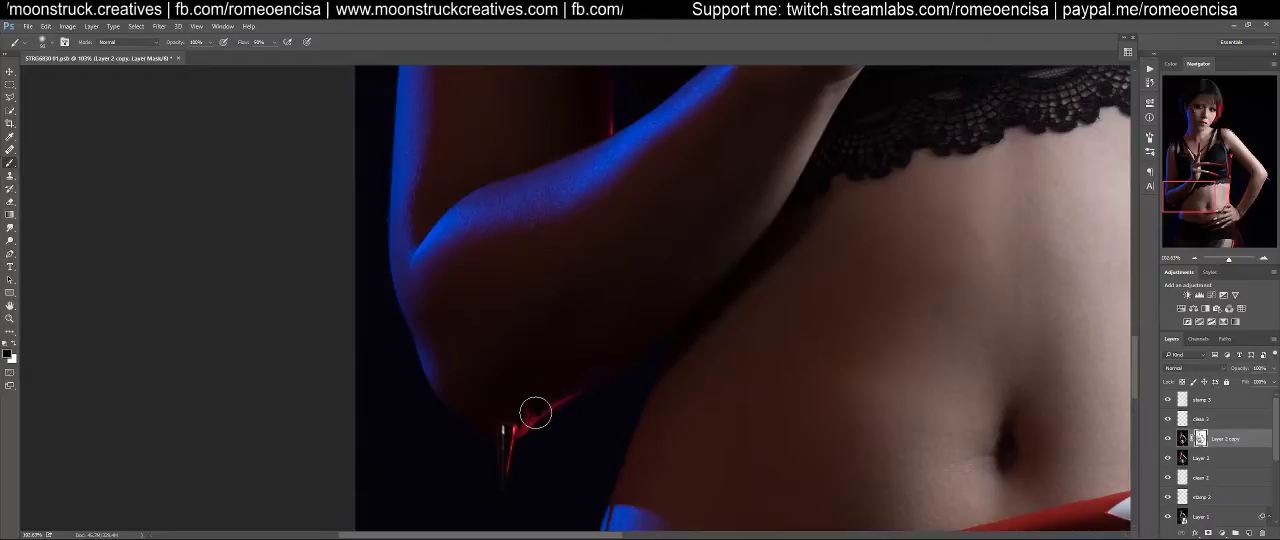
{"action": "left_click_drag", "start_coordinate": [823, 314], "coordinate": [289, 380]}
{"action": "left_click_drag", "start_coordinate": [668, 441], "coordinate": [595, 178]}
{"action": "left_click_drag", "start_coordinate": [743, 257], "coordinate": [600, 500]}
{"action": "left_click_drag", "start_coordinate": [960, 70], "coordinate": [648, 298]}
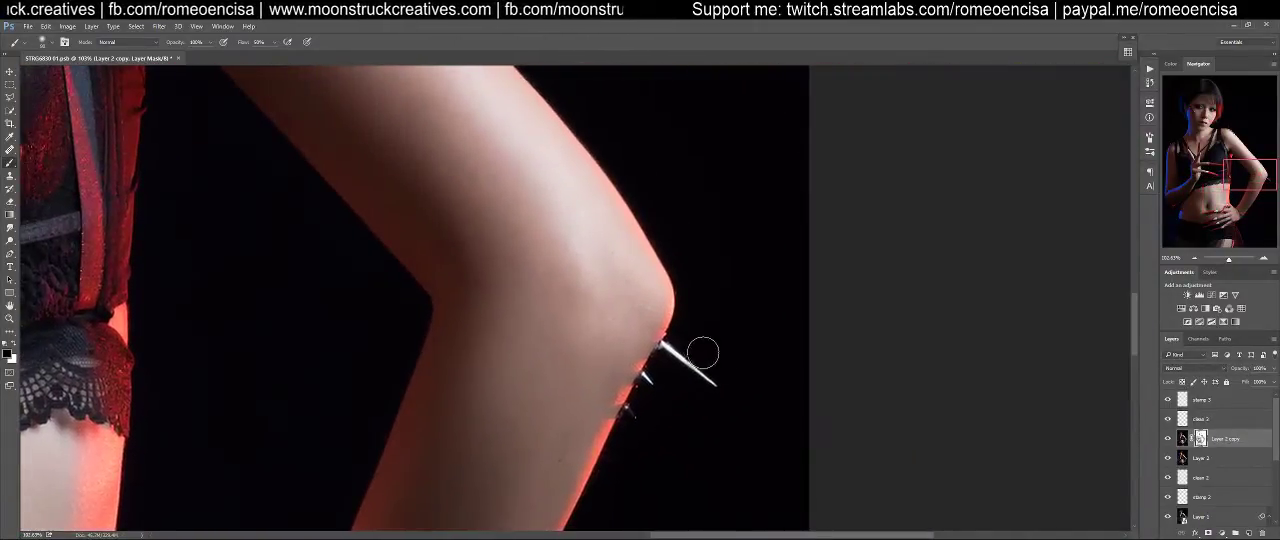
Heal small blemishes on the cheeks, jaw and forehead with the Healing Brush on the clean 3 layer
{"action": "left_click_drag", "start_coordinate": [563, 280], "coordinate": [845, 510]}
{"action": "left_click_drag", "start_coordinate": [898, 153], "coordinate": [1046, 535]}
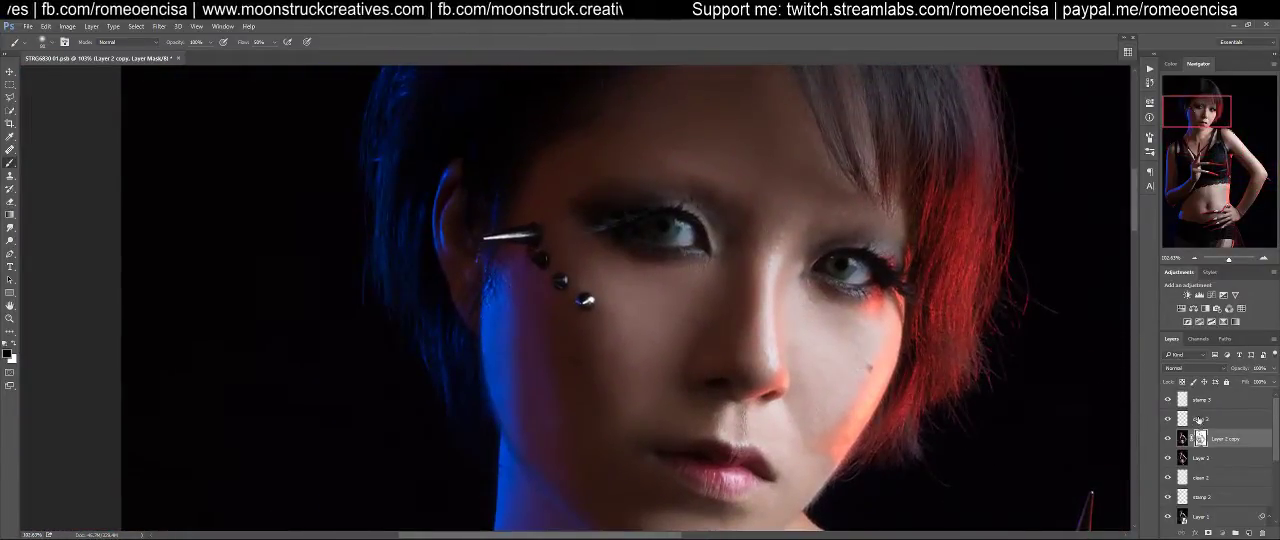
{"action": "left_click", "coordinate": [1201, 420]}
{"action": "key", "text": "j"}
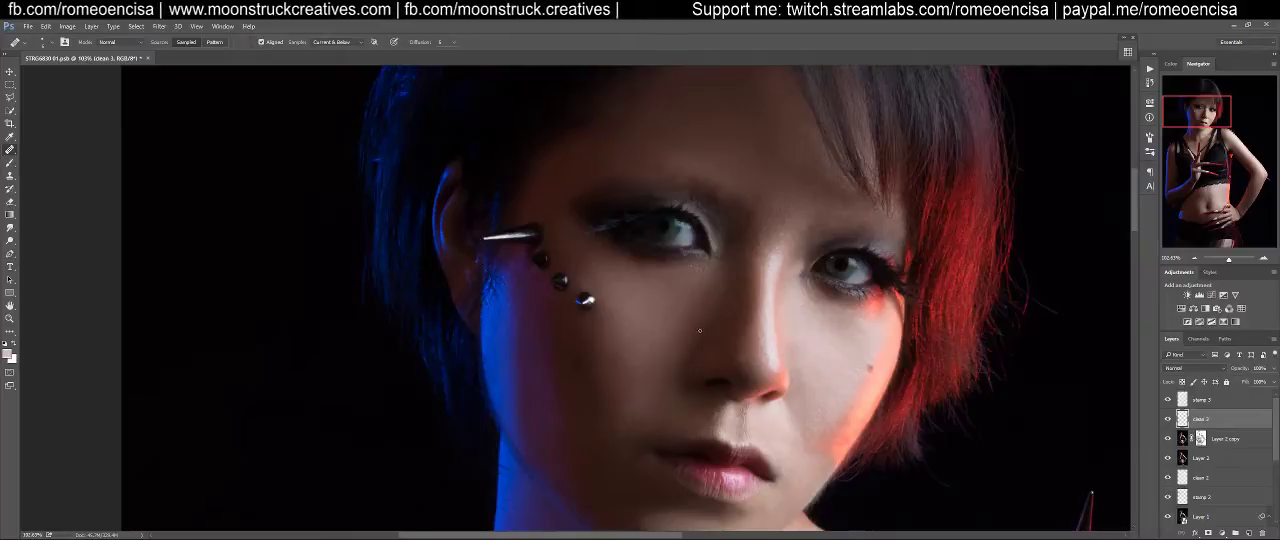
{"action": "mouse_move", "coordinate": [659, 329]}
{"action": "left_mouse_down"}
{"action": "mouse_move", "coordinate": [629, 329]}
{"action": "mouse_move", "coordinate": [597, 280]}
{"action": "mouse_move", "coordinate": [557, 289]}
{"action": "mouse_move", "coordinate": [577, 281]}
{"action": "left_mouse_up"}
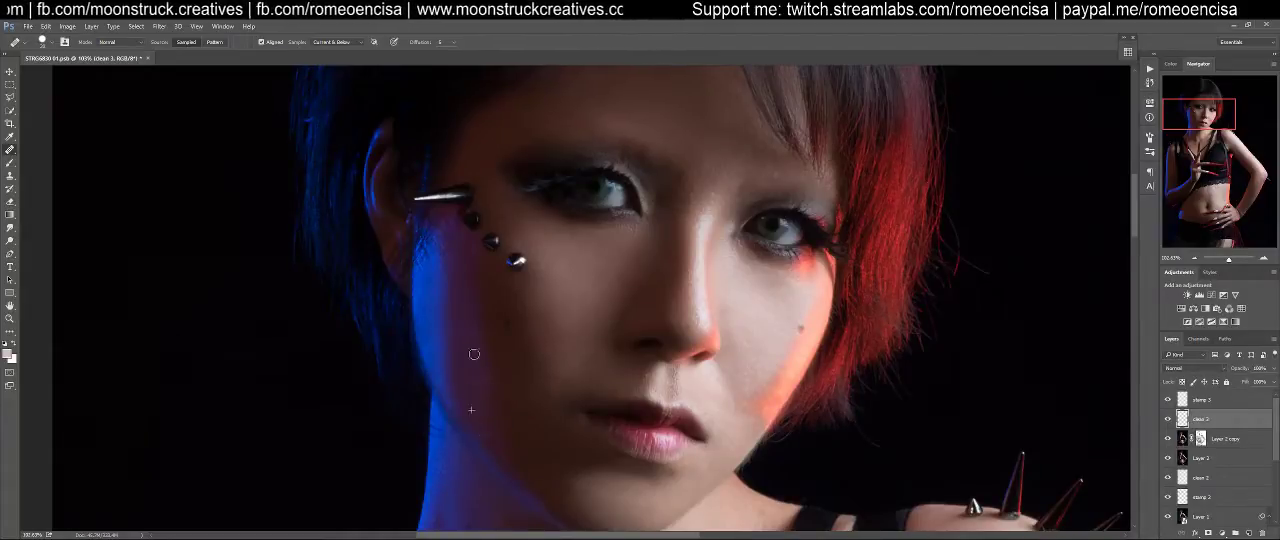
{"action": "left_click_drag", "start_coordinate": [596, 289], "coordinate": [507, 395]}
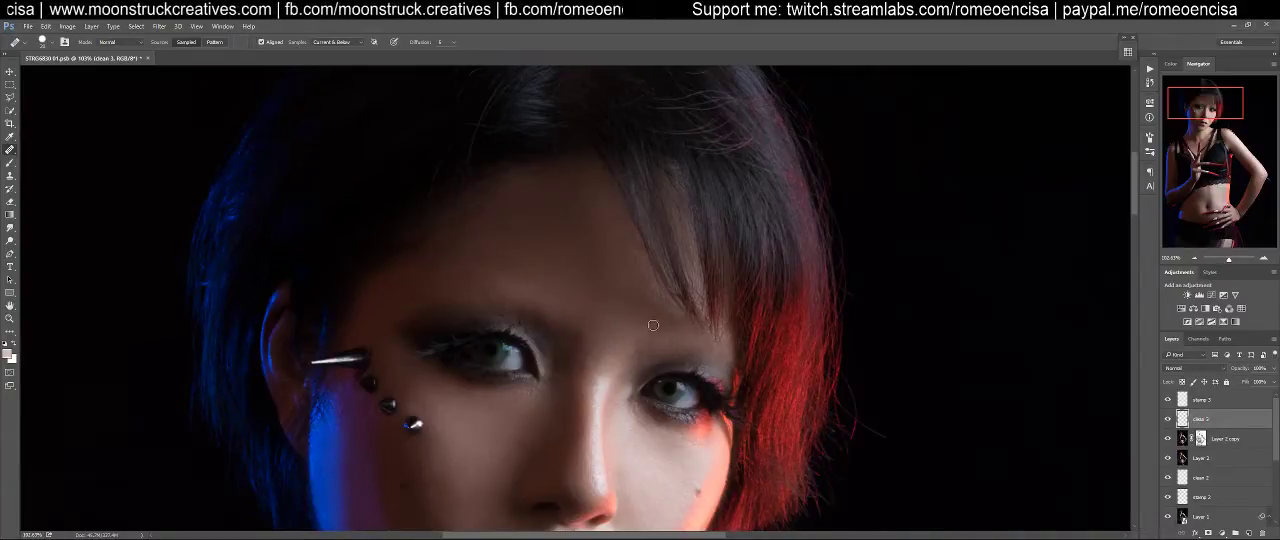
{"action": "left_click_drag", "start_coordinate": [714, 442], "coordinate": [687, 135]}
{"action": "left_click_drag", "start_coordinate": [862, 470], "coordinate": [854, 349]}
{"action": "left_click_drag", "start_coordinate": [900, 90], "coordinate": [984, 433]}
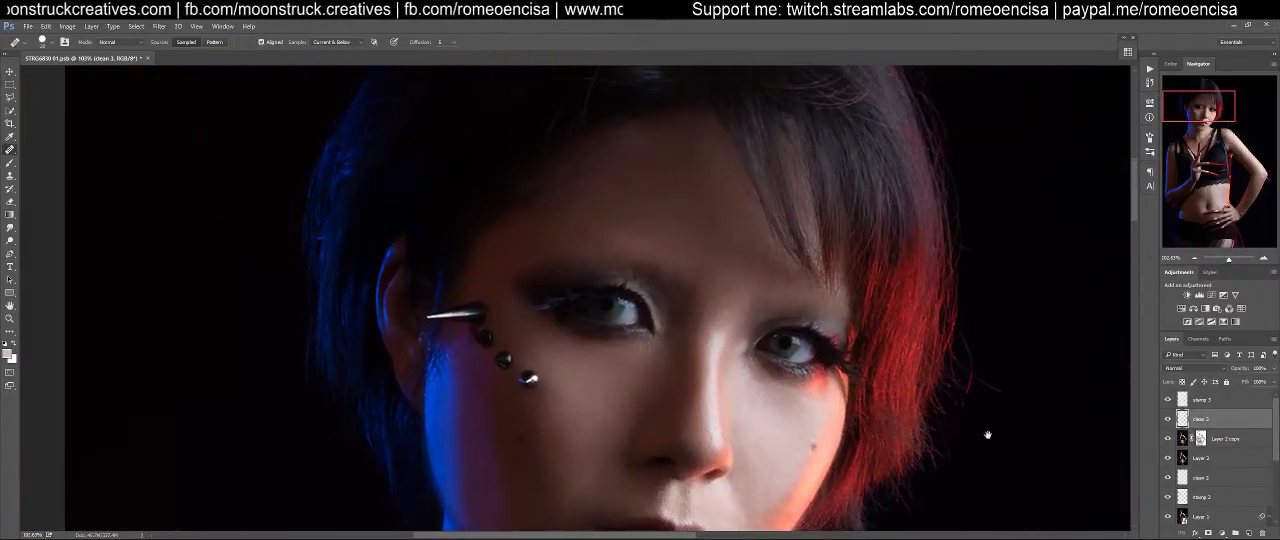
On the stamp 3 layer, clone skin over the inner end of the studded-side eyebrow with the Clone Stamp
{"action": "left_click", "coordinate": [1206, 400]}
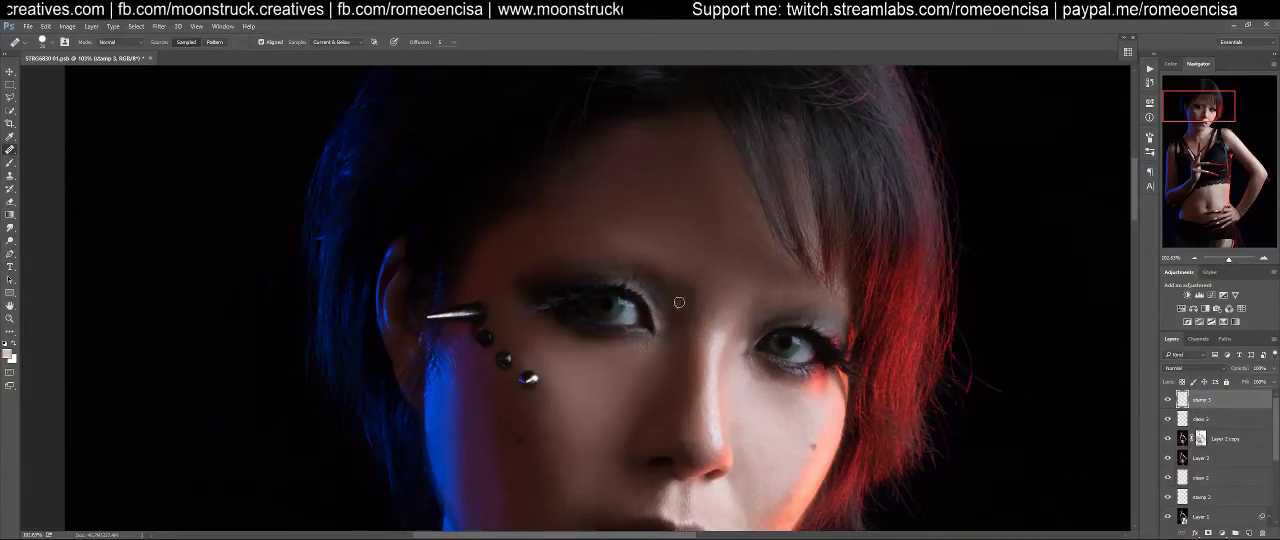
{"action": "key", "text": "s"}
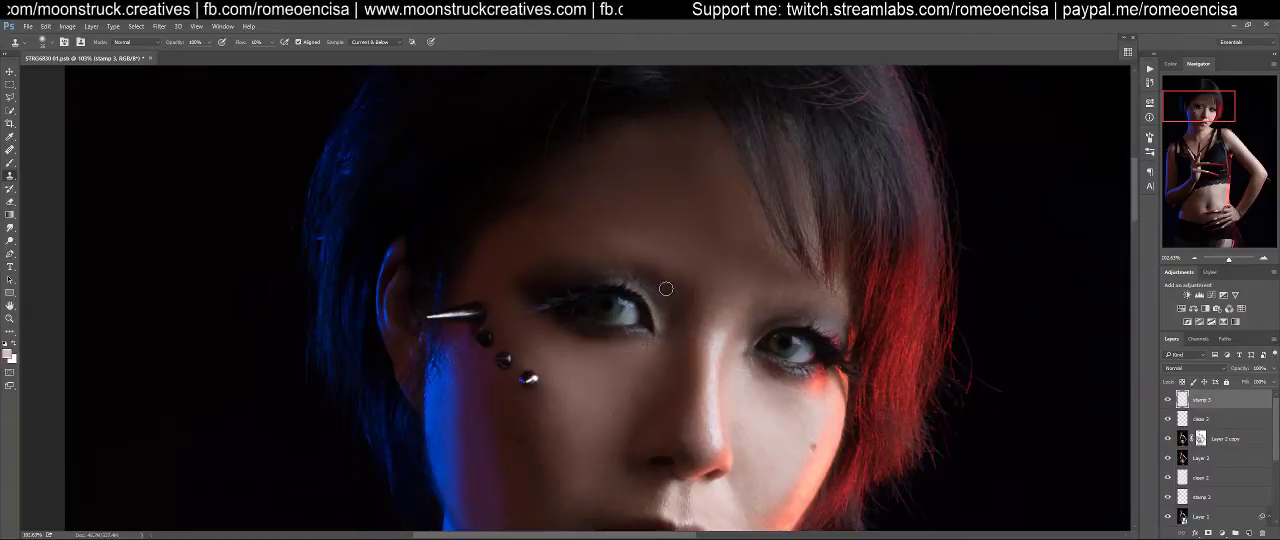
{"action": "key", "text": "z"}
{"action": "left_click_drag", "start_coordinate": [665, 286], "coordinate": [695, 278]}
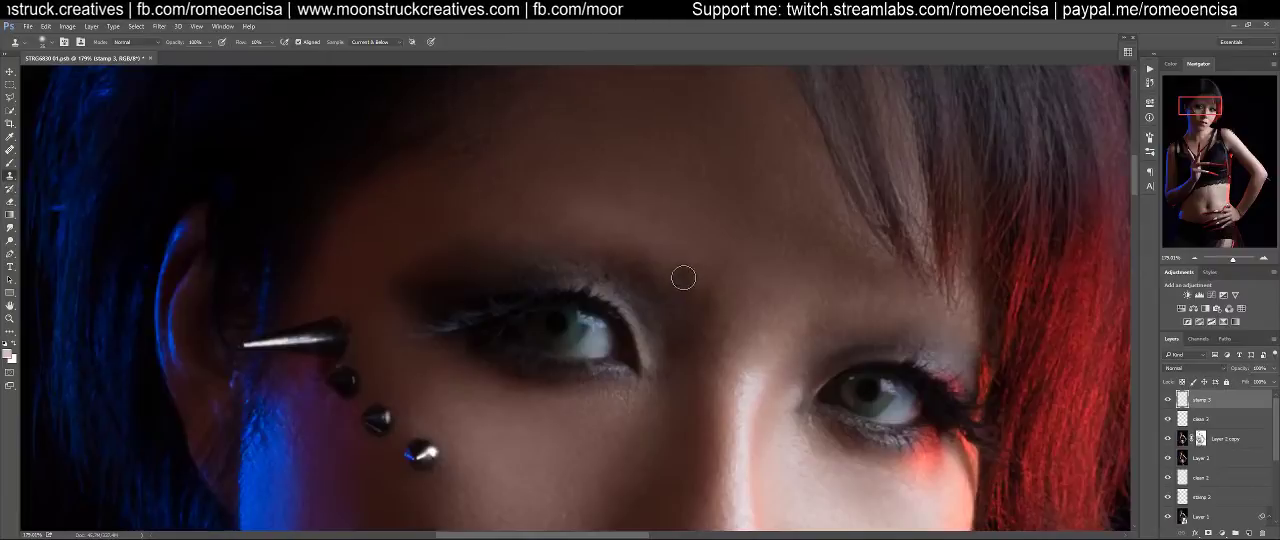
{"action": "left_click", "coordinate": [680, 277]}
{"action": "key", "text": "s"}
{"action": "left_click", "coordinate": [674, 300], "text": "alt"}
{"action": "mouse_move", "coordinate": [674, 278]}
{"action": "left_mouse_down"}
{"action": "mouse_move", "coordinate": [685, 268]}
{"action": "mouse_move", "coordinate": [687, 281]}
{"action": "mouse_move", "coordinate": [664, 268]}
{"action": "left_mouse_up"}
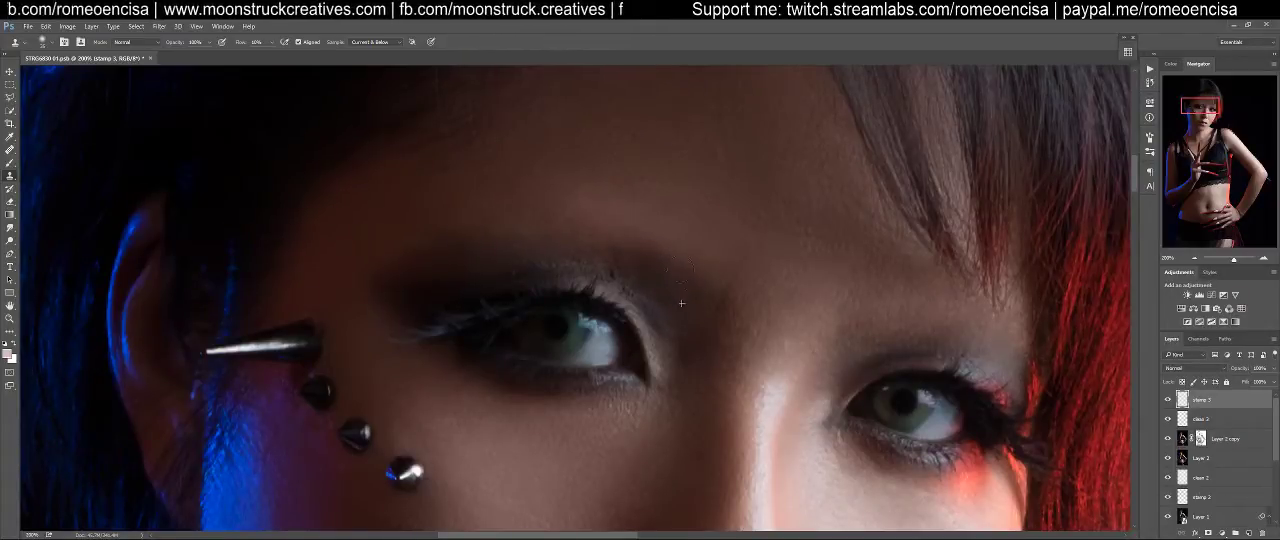
Even out the shading between the inner brow and the nose bridge on the stamp 3 layer with sampled skin tones
{"action": "left_click", "coordinate": [672, 293], "text": "alt"}
{"action": "mouse_move", "coordinate": [625, 272]}
{"action": "left_mouse_down"}
{"action": "mouse_move", "coordinate": [627, 249]}
{"action": "mouse_move", "coordinate": [589, 229]}
{"action": "left_mouse_up"}
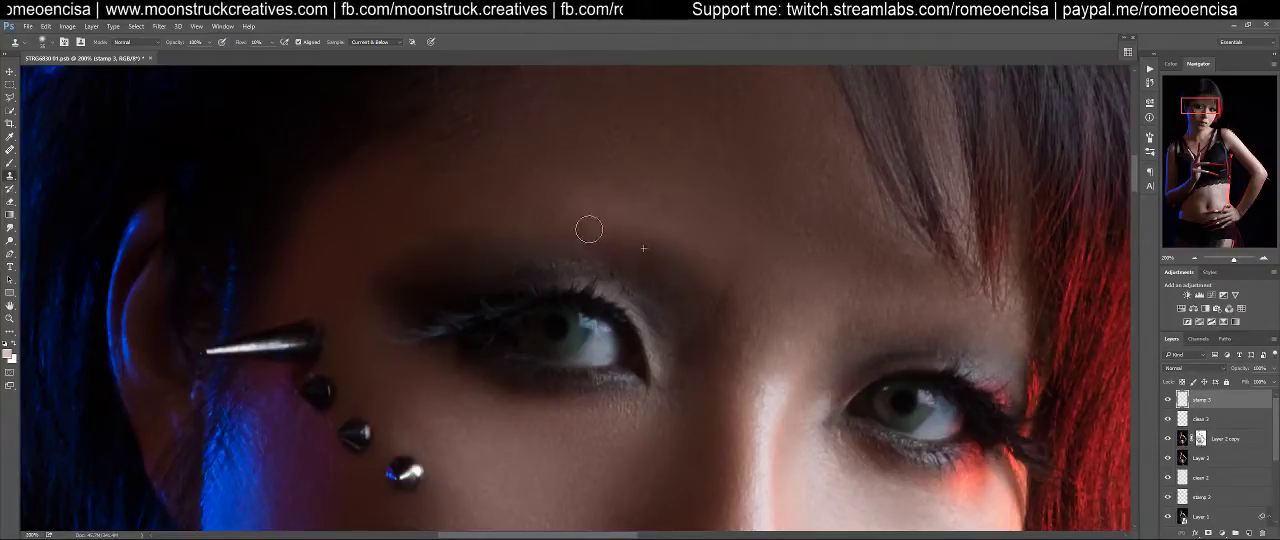
{"action": "left_click", "coordinate": [686, 308], "text": "alt"}
{"action": "mouse_move", "coordinate": [716, 307]}
{"action": "left_mouse_down"}
{"action": "mouse_move", "coordinate": [697, 346]}
{"action": "mouse_move", "coordinate": [709, 300]}
{"action": "mouse_move", "coordinate": [728, 323]}
{"action": "mouse_move", "coordinate": [717, 366]}
{"action": "mouse_move", "coordinate": [730, 318]}
{"action": "mouse_move", "coordinate": [690, 248]}
{"action": "left_mouse_up"}
{"action": "left_click", "coordinate": [691, 341], "text": "alt"}
{"action": "left_click", "coordinate": [697, 324], "text": "alt"}
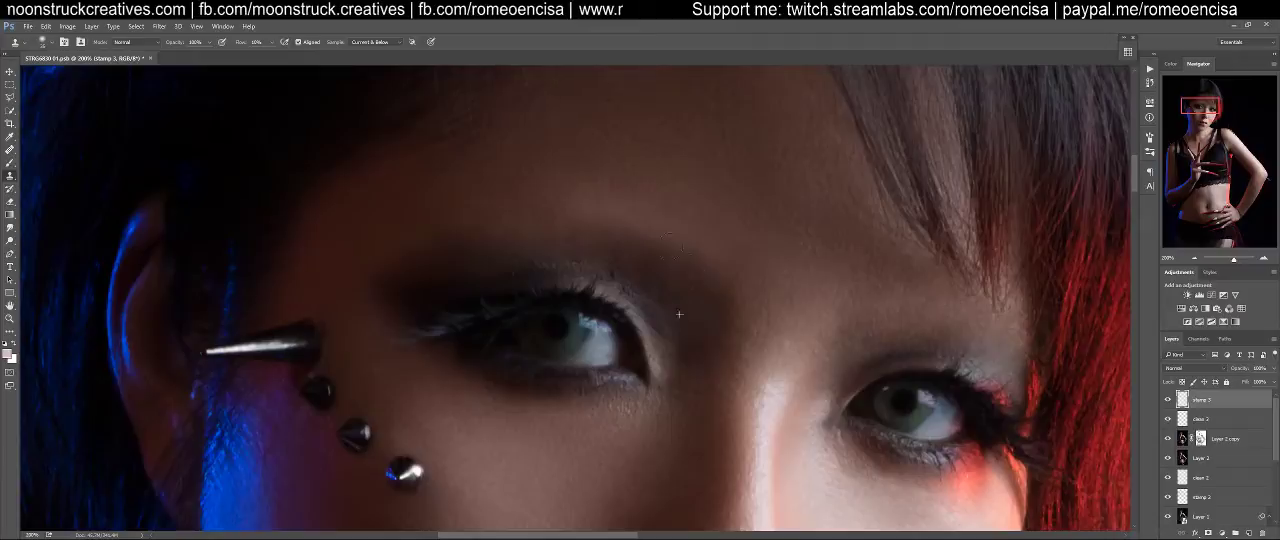
{"action": "left_click_drag", "start_coordinate": [683, 313], "coordinate": [647, 269]}
{"action": "left_click", "coordinate": [675, 299], "text": "alt"}
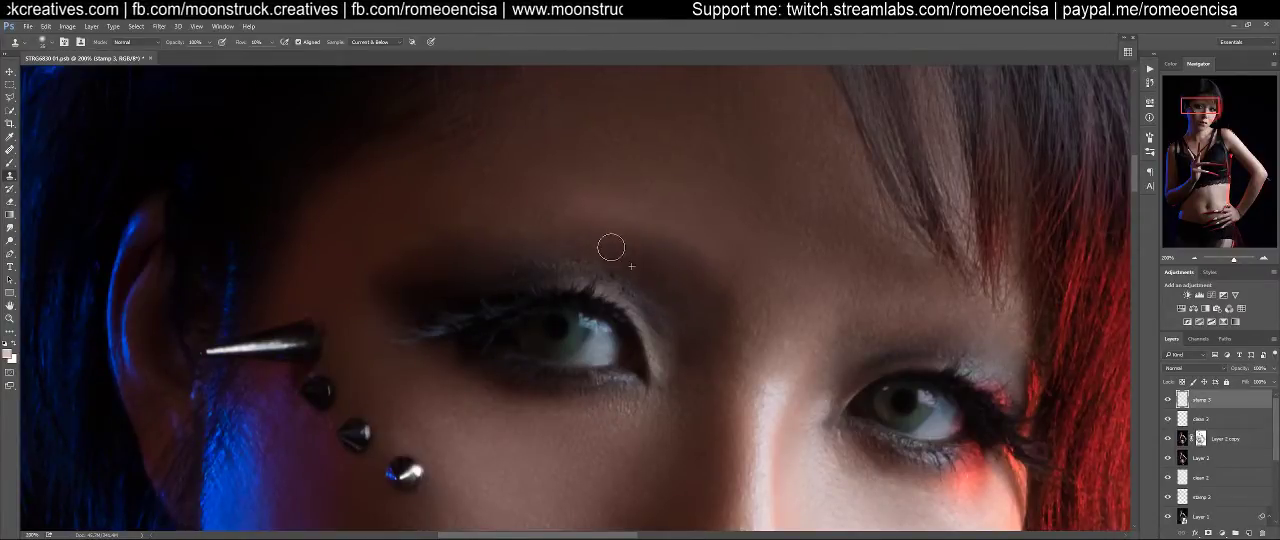
Clone along the outer brow tail and across the upper eyelid of the studded-side eye
{"action": "left_click", "coordinate": [434, 282], "text": "alt"}
{"action": "mouse_move", "coordinate": [392, 280]}
{"action": "left_mouse_down"}
{"action": "mouse_move", "coordinate": [319, 259]}
{"action": "mouse_move", "coordinate": [350, 268]}
{"action": "left_mouse_up"}
{"action": "left_click", "coordinate": [403, 298], "text": "alt"}
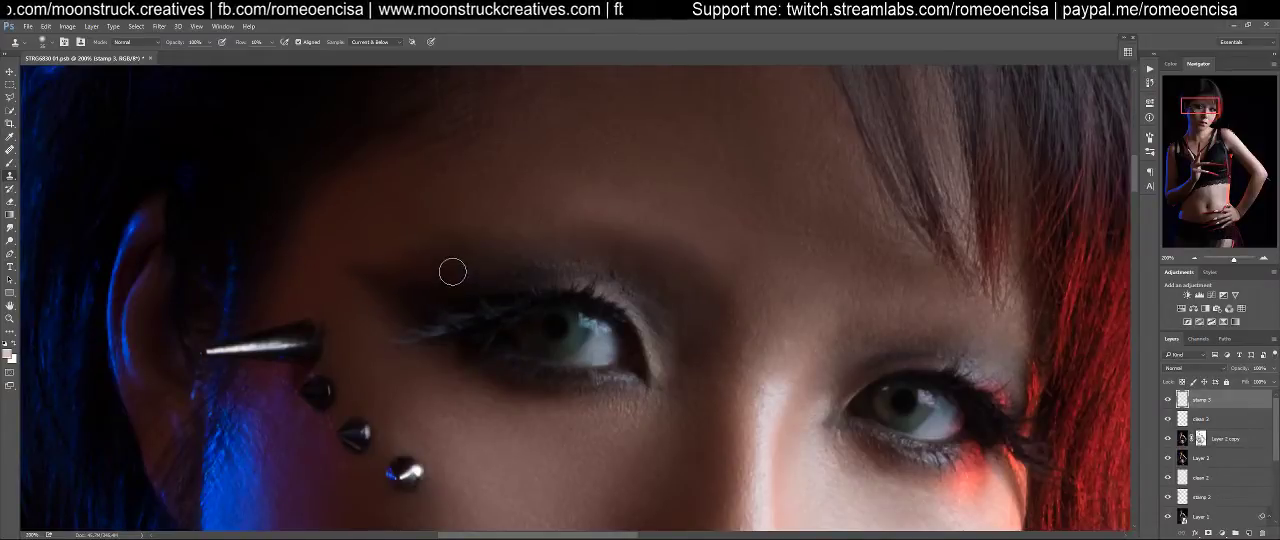
{"action": "mouse_move", "coordinate": [471, 271]}
{"action": "left_mouse_down"}
{"action": "mouse_move", "coordinate": [638, 225]}
{"action": "mouse_move", "coordinate": [651, 280]}
{"action": "left_mouse_up"}
{"action": "left_click", "coordinate": [612, 316], "text": "alt"}
{"action": "left_click_drag", "start_coordinate": [568, 302], "coordinate": [554, 294]}
{"action": "left_click", "coordinate": [613, 315], "text": "alt"}
{"action": "mouse_move", "coordinate": [654, 291]}
{"action": "left_mouse_down"}
{"action": "mouse_move", "coordinate": [623, 311]}
{"action": "mouse_move", "coordinate": [595, 279]}
{"action": "mouse_move", "coordinate": [571, 278]}
{"action": "mouse_move", "coordinate": [623, 297]}
{"action": "mouse_move", "coordinate": [636, 286]}
{"action": "mouse_move", "coordinate": [607, 316]}
{"action": "mouse_move", "coordinate": [620, 312]}
{"action": "mouse_move", "coordinate": [592, 287]}
{"action": "mouse_move", "coordinate": [628, 285]}
{"action": "mouse_move", "coordinate": [618, 315]}
{"action": "mouse_move", "coordinate": [671, 291]}
{"action": "mouse_move", "coordinate": [584, 288]}
{"action": "left_mouse_up"}
{"action": "left_click", "coordinate": [622, 311], "text": "alt"}
{"action": "left_click", "coordinate": [607, 315], "text": "alt"}
{"action": "left_click", "coordinate": [657, 301], "text": "alt"}
{"action": "left_click", "coordinate": [665, 295], "text": "alt"}
{"action": "left_click", "coordinate": [700, 273], "text": "alt"}
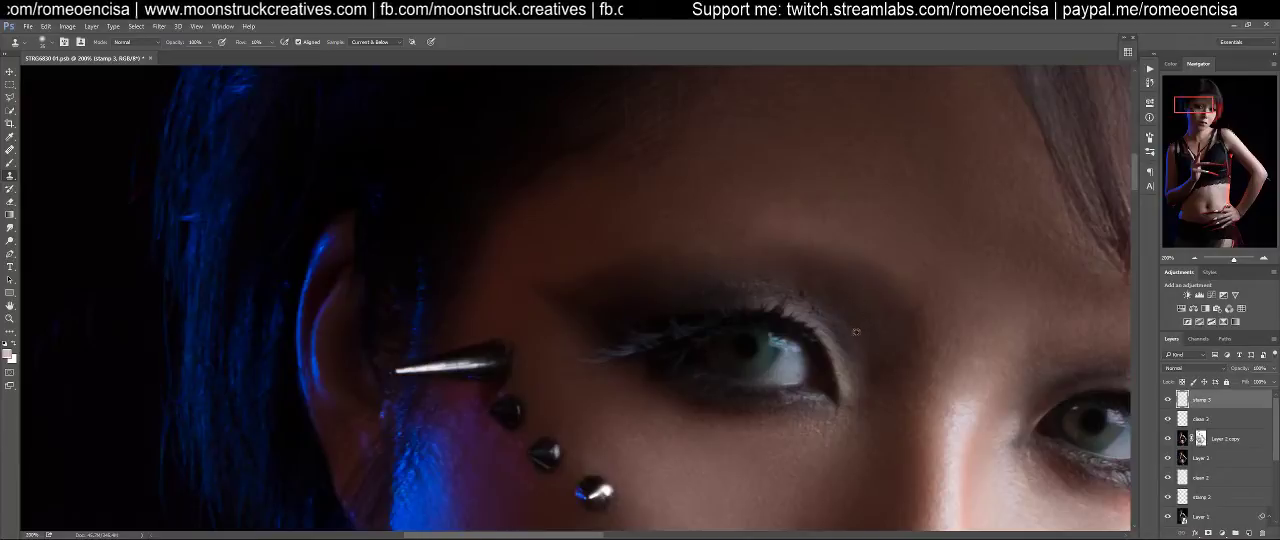
Refine the outer brow edge and the skin above it on the studded side with short Clone Stamp strokes
{"action": "left_click", "coordinate": [659, 297], "text": "alt"}
{"action": "mouse_move", "coordinate": [683, 279]}
{"action": "left_mouse_down"}
{"action": "mouse_move", "coordinate": [661, 256]}
{"action": "mouse_move", "coordinate": [767, 246]}
{"action": "mouse_move", "coordinate": [774, 264]}
{"action": "mouse_move", "coordinate": [763, 256]}
{"action": "mouse_move", "coordinate": [796, 260]}
{"action": "mouse_move", "coordinate": [674, 253]}
{"action": "mouse_move", "coordinate": [797, 252]}
{"action": "mouse_move", "coordinate": [653, 257]}
{"action": "mouse_move", "coordinate": [768, 249]}
{"action": "mouse_move", "coordinate": [612, 264]}
{"action": "mouse_move", "coordinate": [588, 291]}
{"action": "left_mouse_up"}
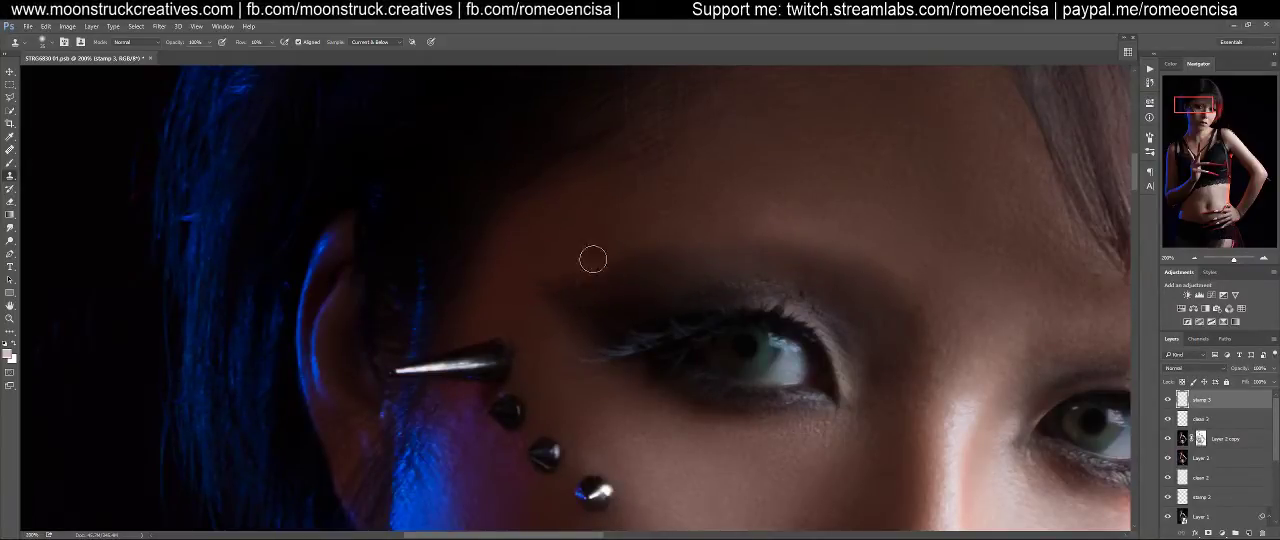
{"action": "left_click_drag", "start_coordinate": [857, 301], "coordinate": [728, 281]}
{"action": "left_click", "coordinate": [675, 270], "text": "alt"}
{"action": "mouse_move", "coordinate": [613, 232]}
{"action": "left_mouse_down"}
{"action": "mouse_move", "coordinate": [404, 265]}
{"action": "mouse_move", "coordinate": [468, 268]}
{"action": "mouse_move", "coordinate": [402, 264]}
{"action": "mouse_move", "coordinate": [468, 270]}
{"action": "mouse_move", "coordinate": [425, 267]}
{"action": "left_mouse_up"}
{"action": "left_click", "coordinate": [544, 248], "text": "alt"}
{"action": "left_click", "coordinate": [506, 260], "text": "alt"}
{"action": "left_click", "coordinate": [529, 255], "text": "alt"}
{"action": "left_click_drag", "start_coordinate": [489, 252], "coordinate": [498, 249]}
{"action": "left_click", "coordinate": [592, 248], "text": "alt"}
{"action": "left_click_drag", "start_coordinate": [602, 240], "coordinate": [603, 240]}
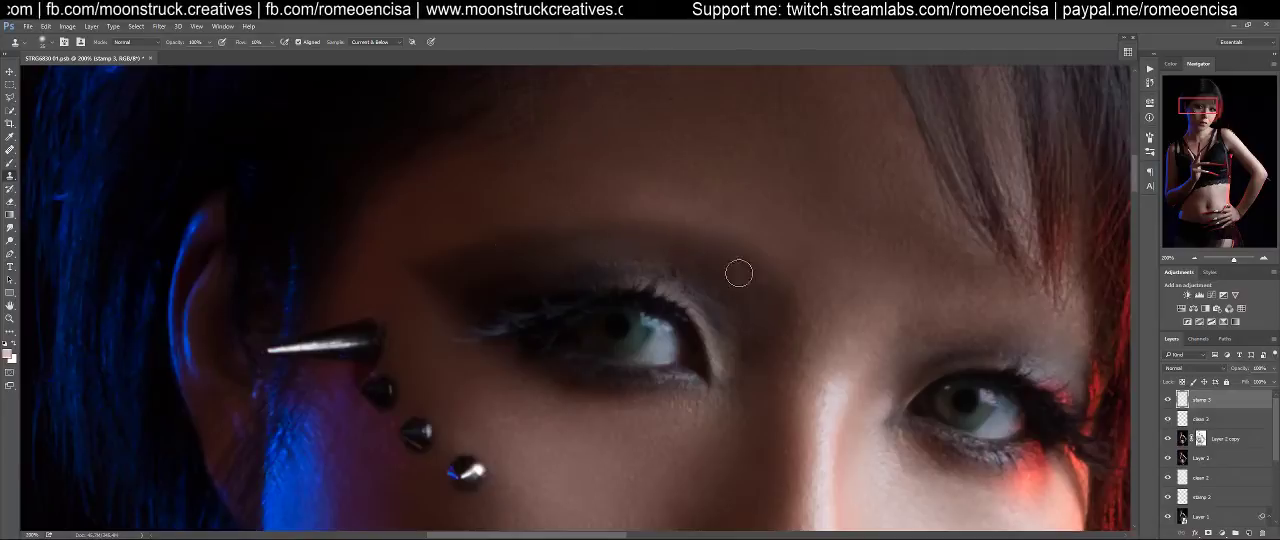
Smooth the upper brow edge and lower forehead on the studded side with more cloned skin, checking against the other eye
{"action": "left_click_drag", "start_coordinate": [740, 289], "coordinate": [469, 272]}
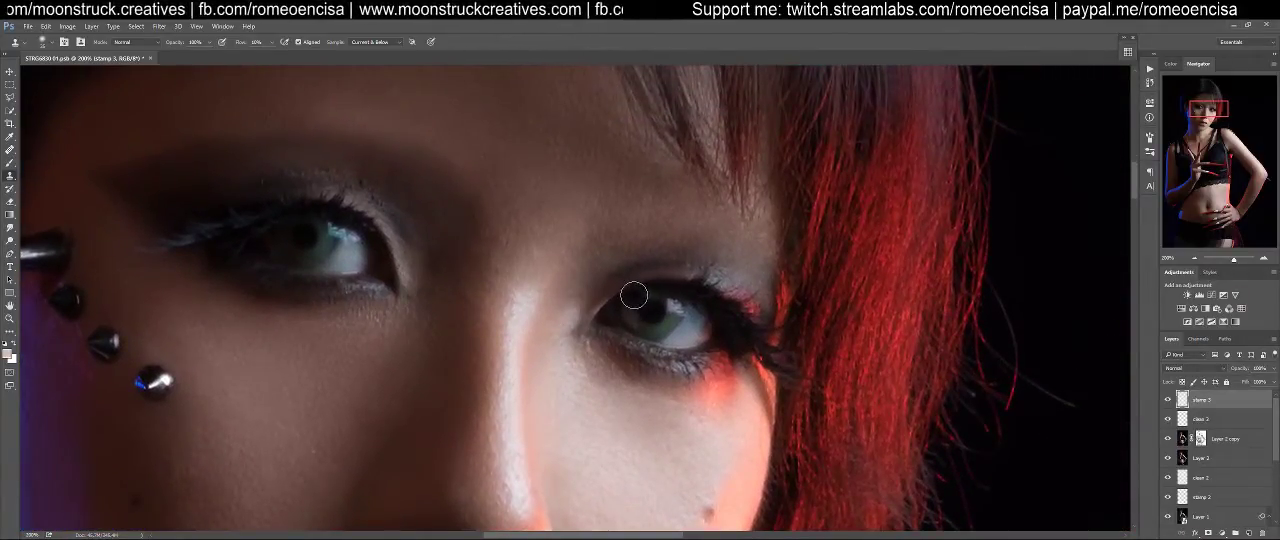
{"action": "left_click_drag", "start_coordinate": [363, 313], "coordinate": [606, 391]}
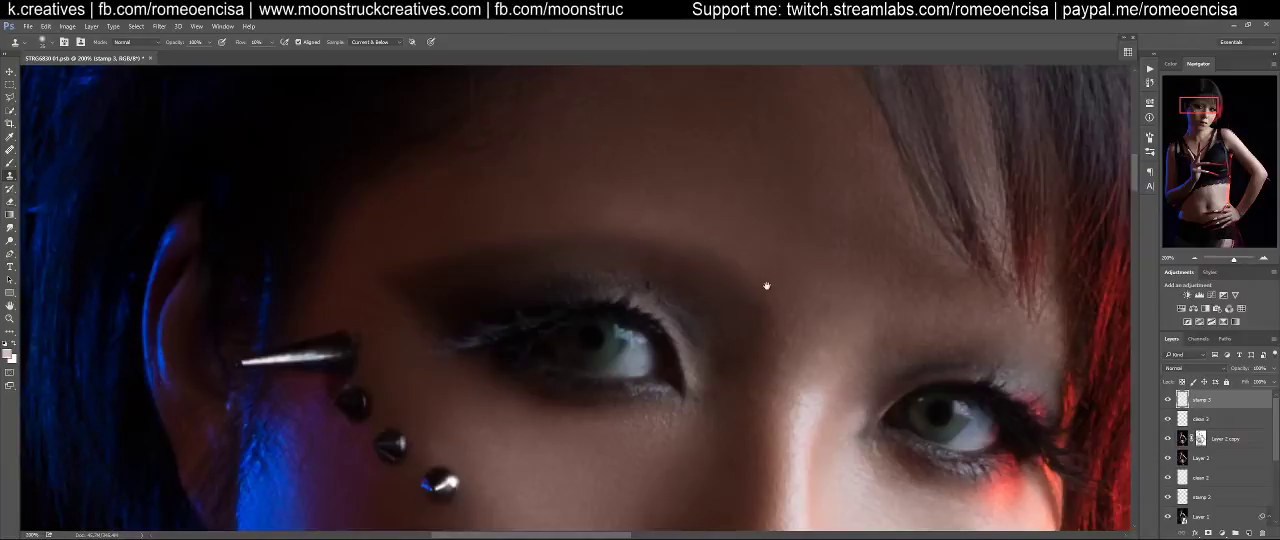
{"action": "left_click_drag", "start_coordinate": [771, 289], "coordinate": [576, 278]}
{"action": "left_click_drag", "start_coordinate": [482, 165], "coordinate": [447, 155]}
{"action": "mouse_move", "coordinate": [491, 107]}
{"action": "left_mouse_down"}
{"action": "mouse_move", "coordinate": [506, 134]}
{"action": "mouse_move", "coordinate": [471, 149]}
{"action": "mouse_move", "coordinate": [497, 149]}
{"action": "mouse_move", "coordinate": [470, 151]}
{"action": "mouse_move", "coordinate": [506, 143]}
{"action": "mouse_move", "coordinate": [357, 191]}
{"action": "mouse_move", "coordinate": [403, 172]}
{"action": "left_mouse_up"}
{"action": "mouse_move", "coordinate": [294, 189]}
{"action": "left_mouse_down"}
{"action": "mouse_move", "coordinate": [309, 206]}
{"action": "mouse_move", "coordinate": [314, 169]}
{"action": "mouse_move", "coordinate": [287, 200]}
{"action": "mouse_move", "coordinate": [366, 200]}
{"action": "mouse_move", "coordinate": [357, 209]}
{"action": "mouse_move", "coordinate": [475, 166]}
{"action": "left_mouse_up"}
{"action": "mouse_move", "coordinate": [566, 141]}
{"action": "left_mouse_down"}
{"action": "mouse_move", "coordinate": [498, 141]}
{"action": "mouse_move", "coordinate": [550, 133]}
{"action": "mouse_move", "coordinate": [531, 129]}
{"action": "mouse_move", "coordinate": [448, 165]}
{"action": "mouse_move", "coordinate": [557, 191]}
{"action": "mouse_move", "coordinate": [508, 156]}
{"action": "mouse_move", "coordinate": [453, 158]}
{"action": "mouse_move", "coordinate": [495, 155]}
{"action": "mouse_move", "coordinate": [491, 138]}
{"action": "mouse_move", "coordinate": [441, 168]}
{"action": "mouse_move", "coordinate": [503, 166]}
{"action": "mouse_move", "coordinate": [535, 121]}
{"action": "mouse_move", "coordinate": [496, 162]}
{"action": "left_mouse_up"}
{"action": "left_click_drag", "start_coordinate": [420, 181], "coordinate": [434, 186]}
{"action": "left_click_drag", "start_coordinate": [540, 173], "coordinate": [502, 197]}
{"action": "left_click_drag", "start_coordinate": [715, 311], "coordinate": [526, 273]}
{"action": "mouse_move", "coordinate": [679, 333]}
{"action": "left_mouse_down"}
{"action": "mouse_move", "coordinate": [674, 301]}
{"action": "mouse_move", "coordinate": [602, 261]}
{"action": "left_mouse_up"}
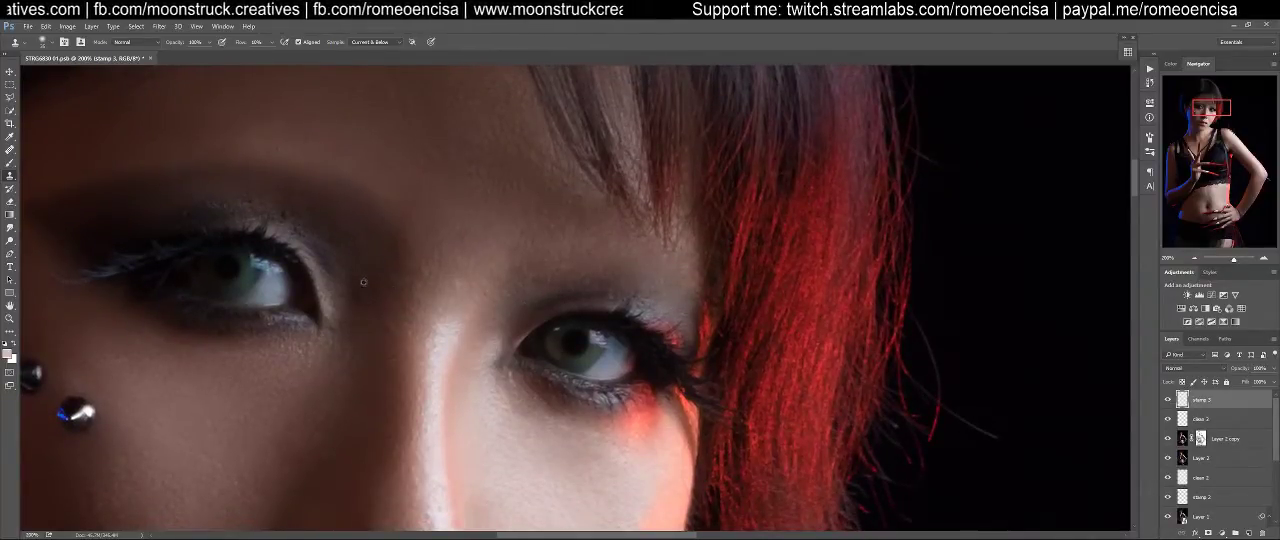
Clone sampled skin over the inner brow ends of both eyes on the stamp 3 layer, checking the blend against the full face
{"action": "left_click", "coordinate": [360, 251], "text": "alt"}
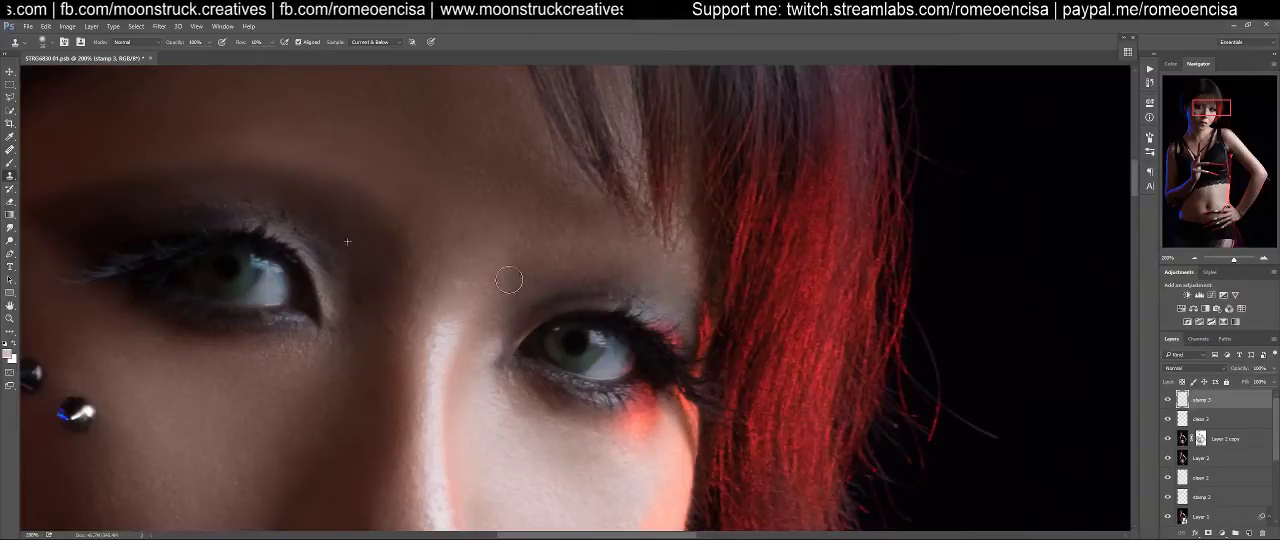
{"action": "mouse_move", "coordinate": [517, 282]}
{"action": "left_mouse_down"}
{"action": "mouse_move", "coordinate": [541, 269]}
{"action": "mouse_move", "coordinate": [514, 300]}
{"action": "mouse_move", "coordinate": [519, 313]}
{"action": "mouse_move", "coordinate": [529, 271]}
{"action": "mouse_move", "coordinate": [534, 297]}
{"action": "mouse_move", "coordinate": [539, 274]}
{"action": "mouse_move", "coordinate": [589, 263]}
{"action": "mouse_move", "coordinate": [764, 270]}
{"action": "left_mouse_up"}
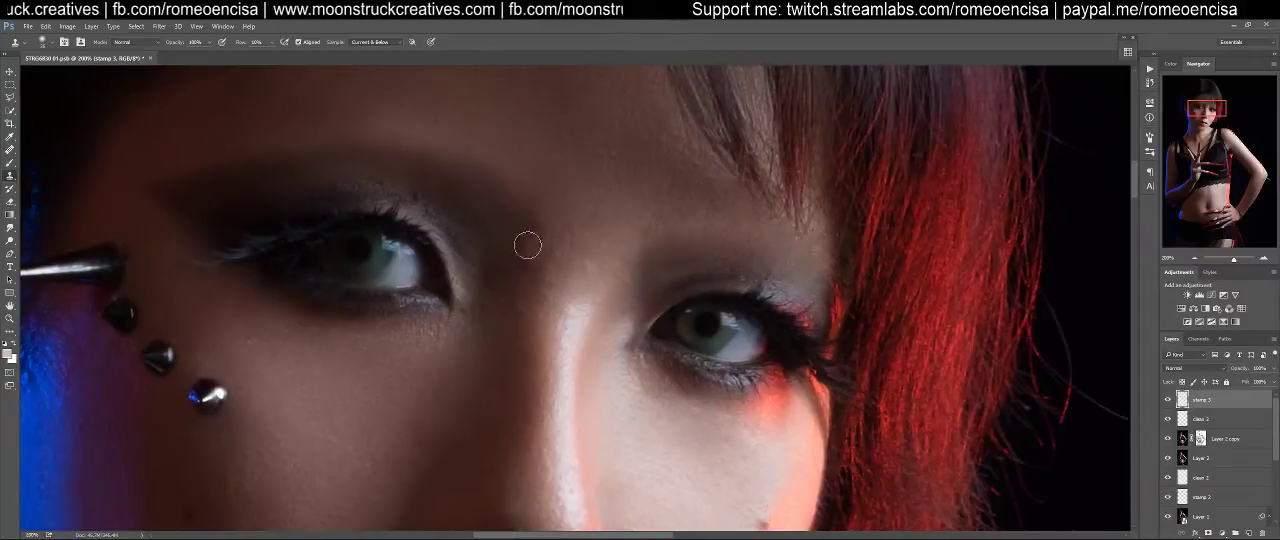
{"action": "key", "text": "ctrl+0"}
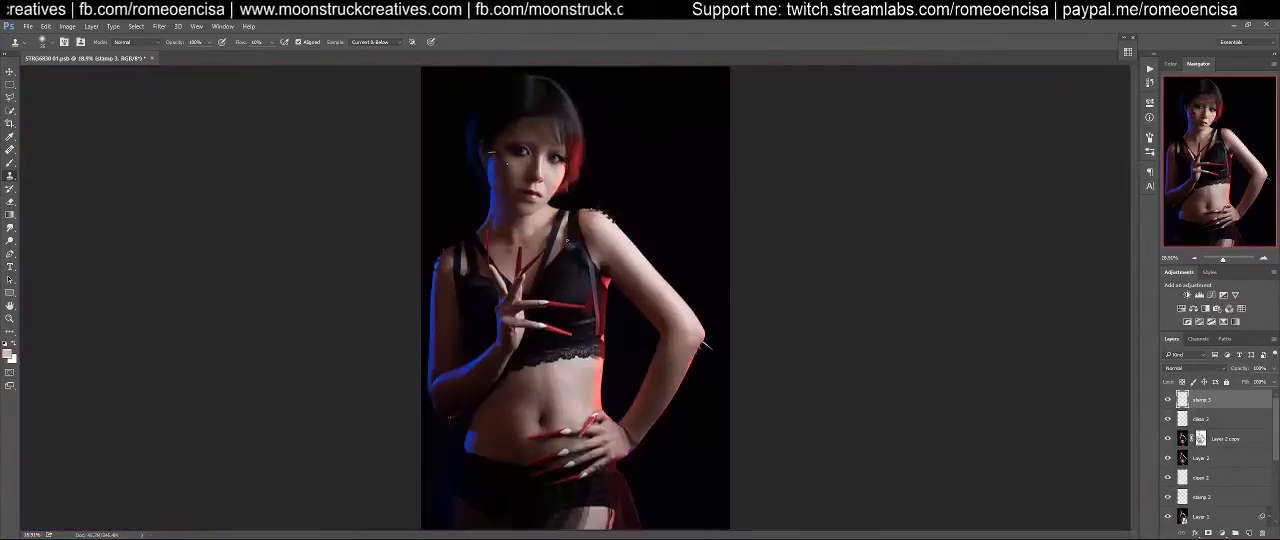
{"action": "left_click_drag", "start_coordinate": [582, 154], "coordinate": [631, 265]}
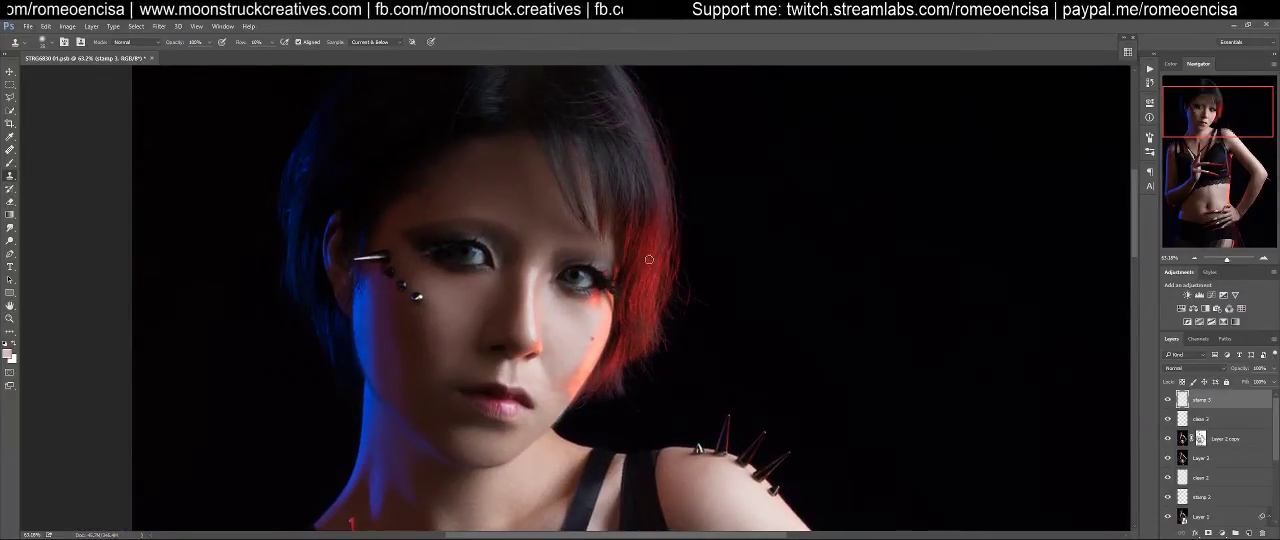
{"action": "key", "text": "ctrl+1"}
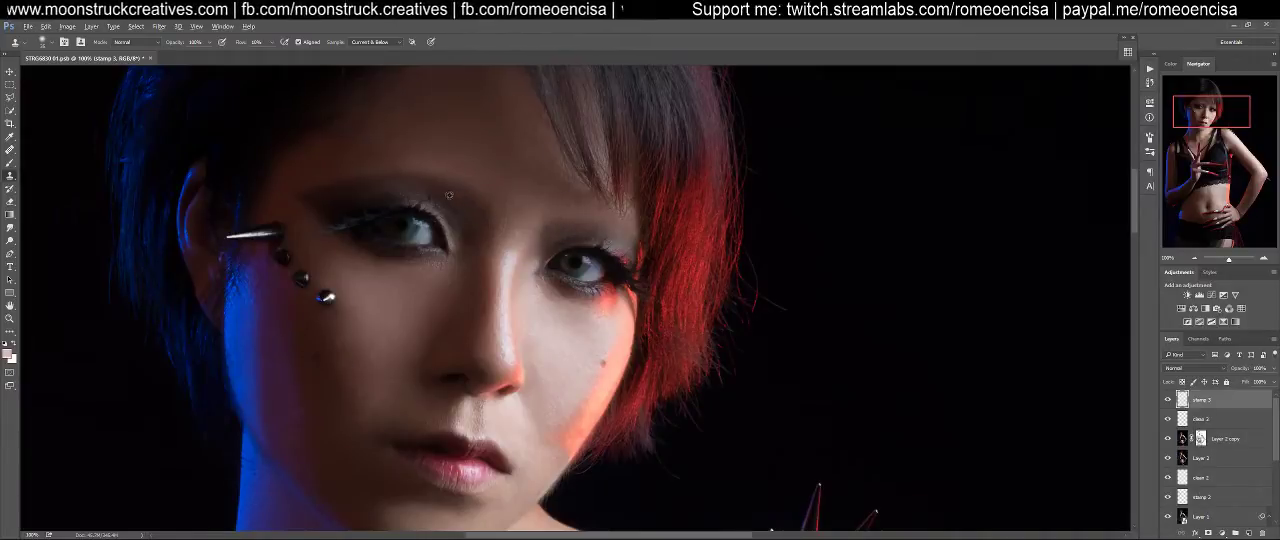
{"action": "left_click_drag", "start_coordinate": [568, 230], "coordinate": [568, 232]}
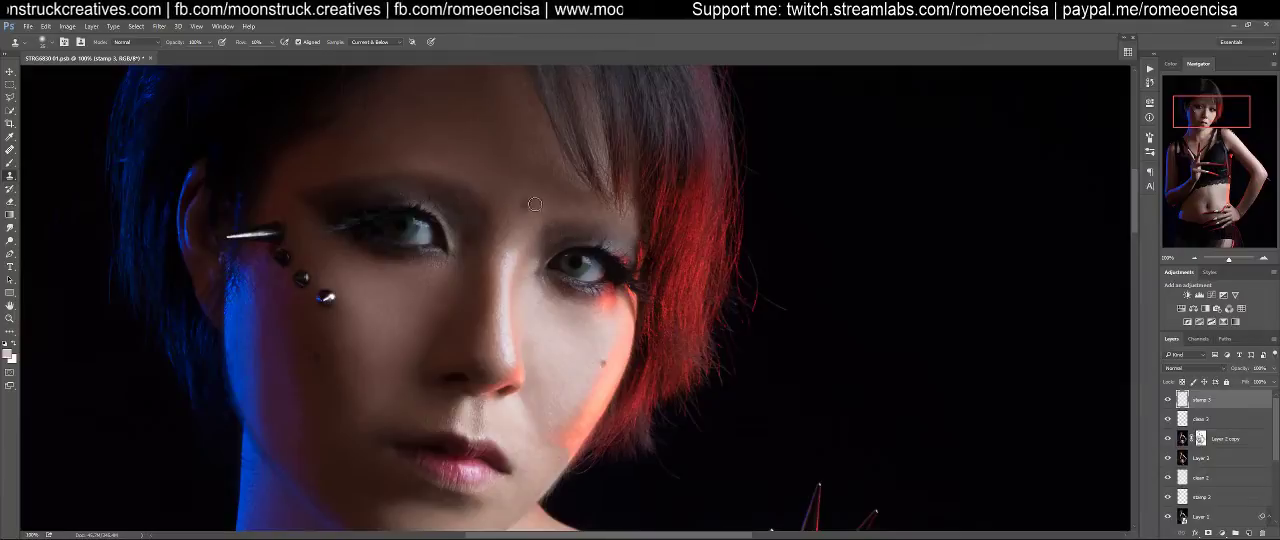
{"action": "left_click_drag", "start_coordinate": [557, 232], "coordinate": [560, 238]}
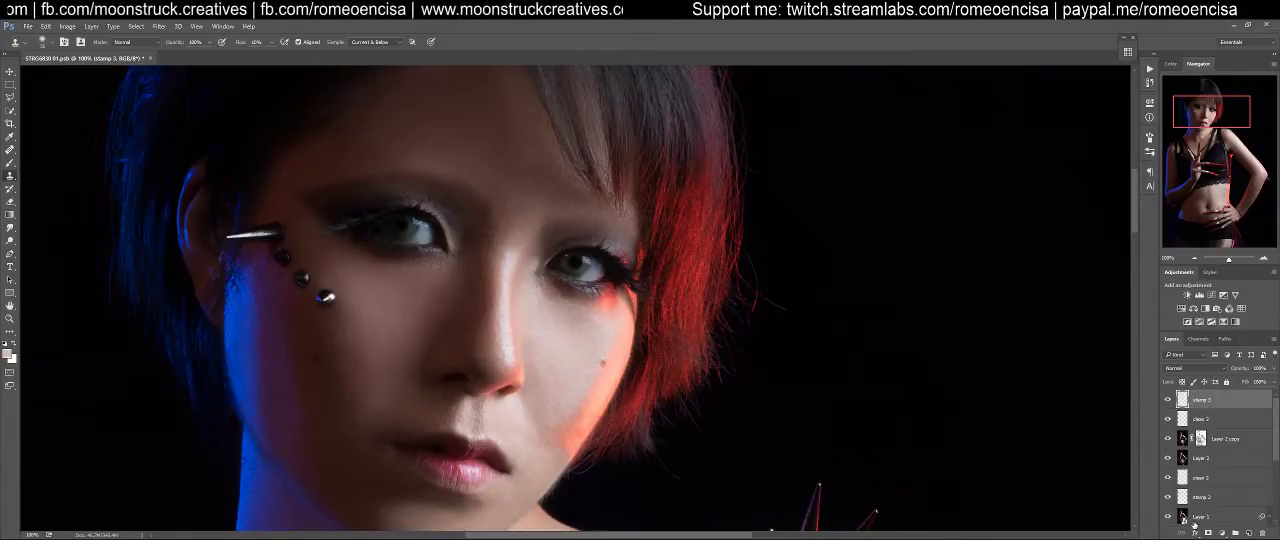
Add a new layer named make-up above stamp 3 and switch to the Brush tool with a very low flow
{"action": "key", "text": "ctrl+shift+n"}
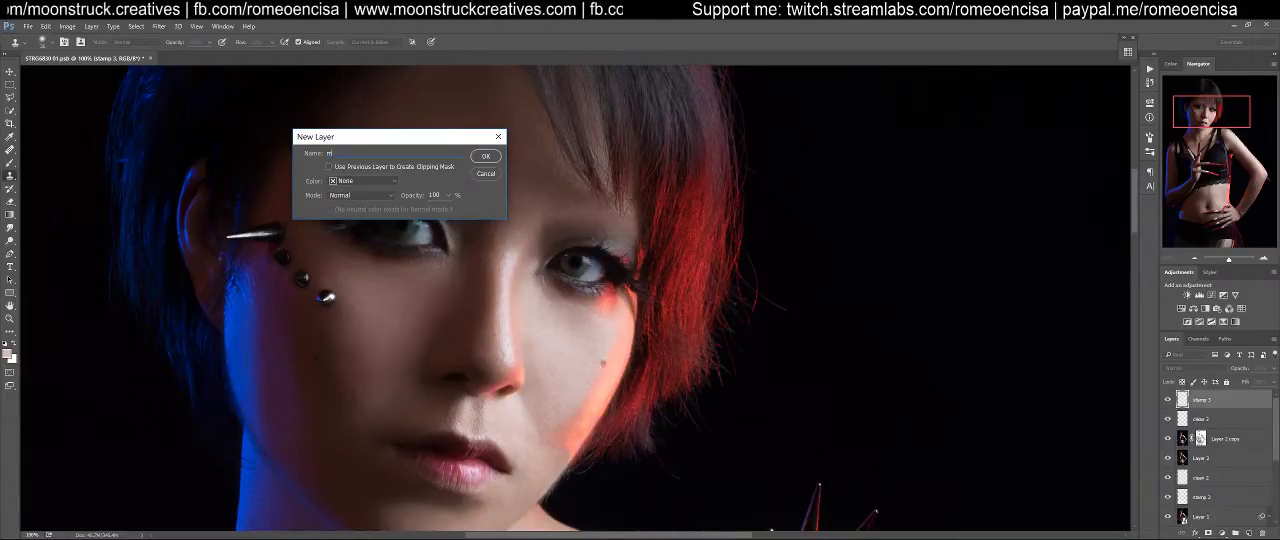
{"action": "type", "text": "make-up"}
{"action": "key", "text": "Return"}
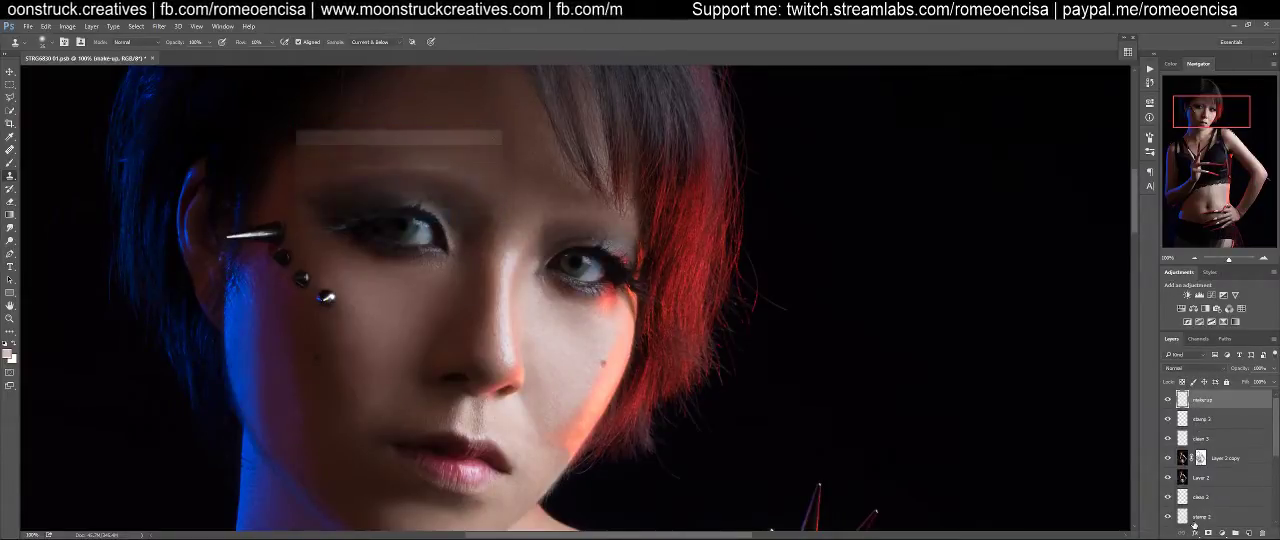
{"action": "key", "text": "b"}
{"action": "key", "text": "shift+1"}
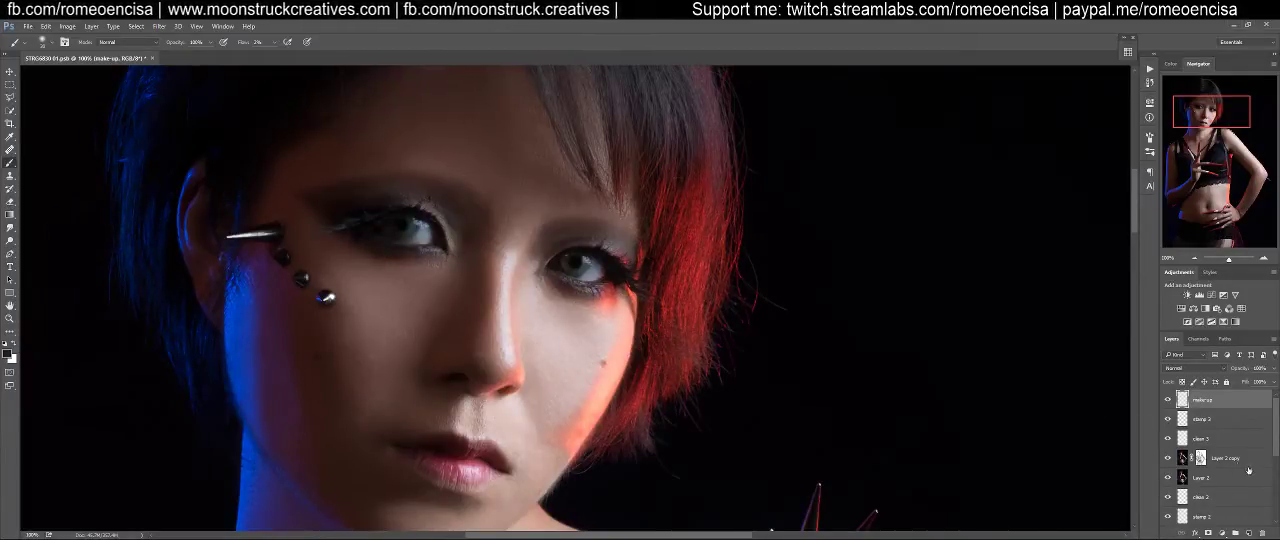
Run the Dodge and Burn actions above the make-up layer, and select the Dodge layer's mask
{"action": "left_click", "coordinate": [1149, 70]}
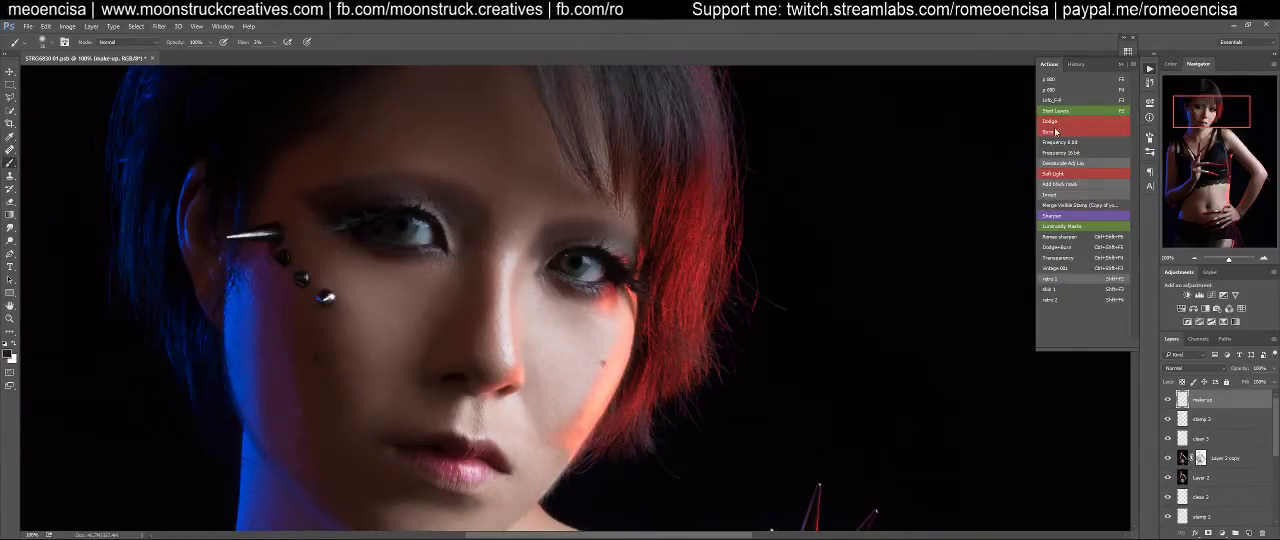
{"action": "left_click", "coordinate": [1060, 122]}
{"action": "left_click", "coordinate": [1058, 133]}
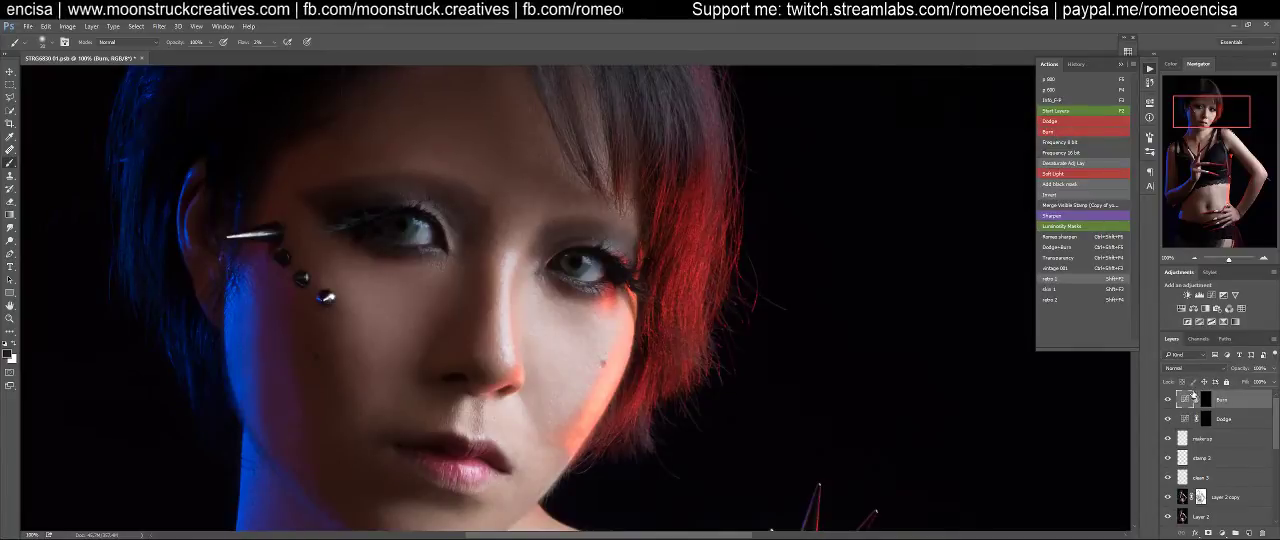
{"action": "left_click", "coordinate": [1206, 421]}
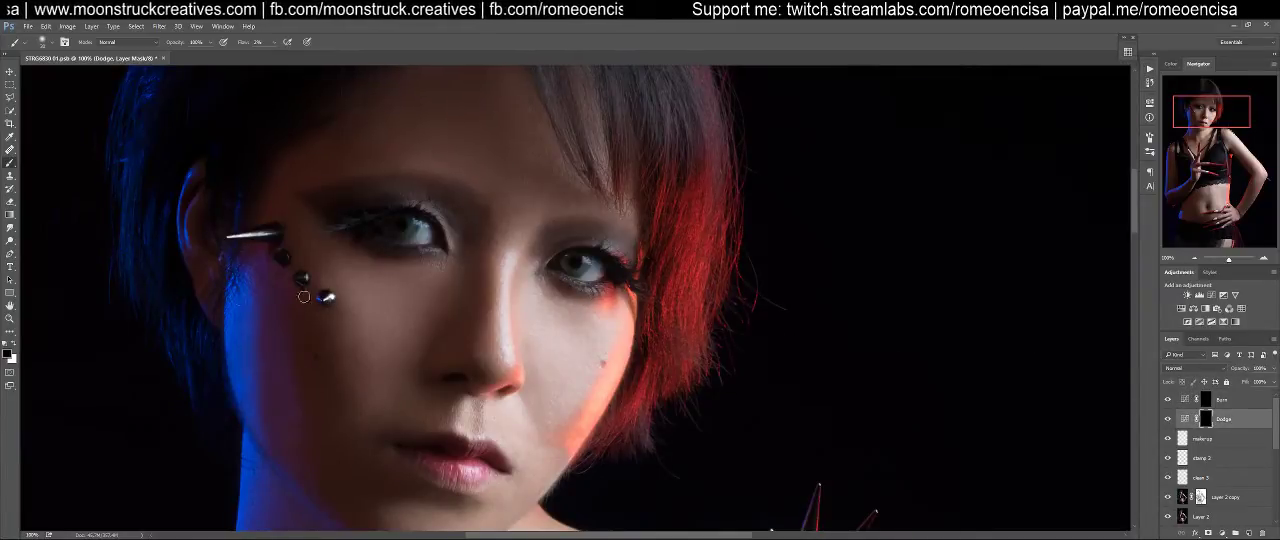
Paint white on the Dodge mask with an enlarged brush at 5% flow to brighten the facial highlights
{"action": "key", "text": "x"}
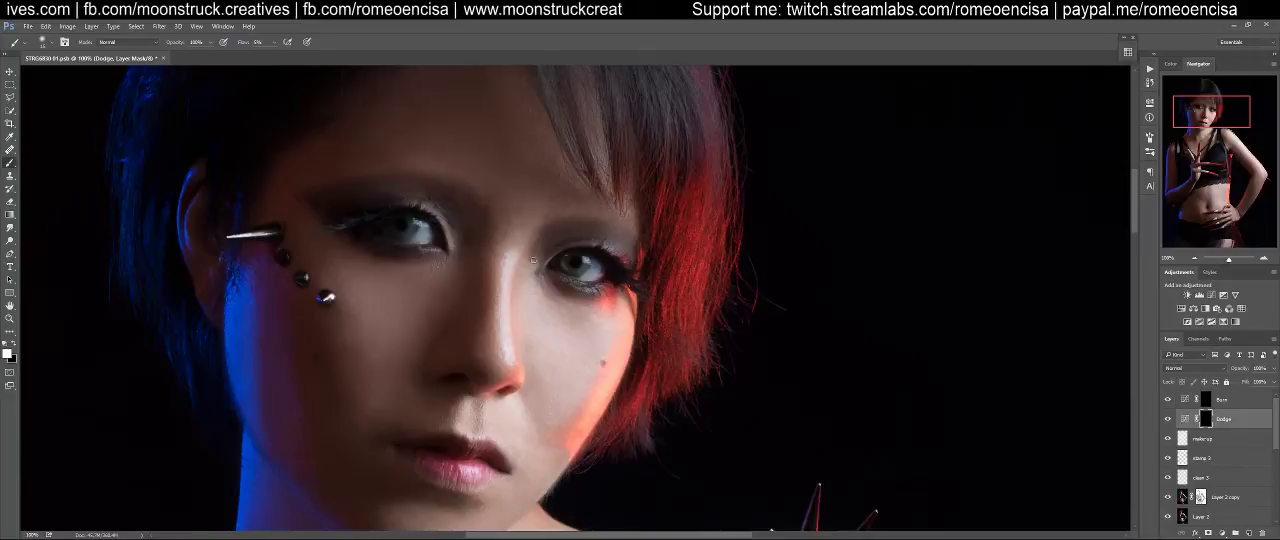
{"action": "key", "text": "]"}
{"action": "key", "text": "]"}
{"action": "key", "text": "]"}
{"action": "key", "text": "]"}
{"action": "key", "text": "]"}
{"action": "key", "text": "]"}
{"action": "key", "text": "]"}
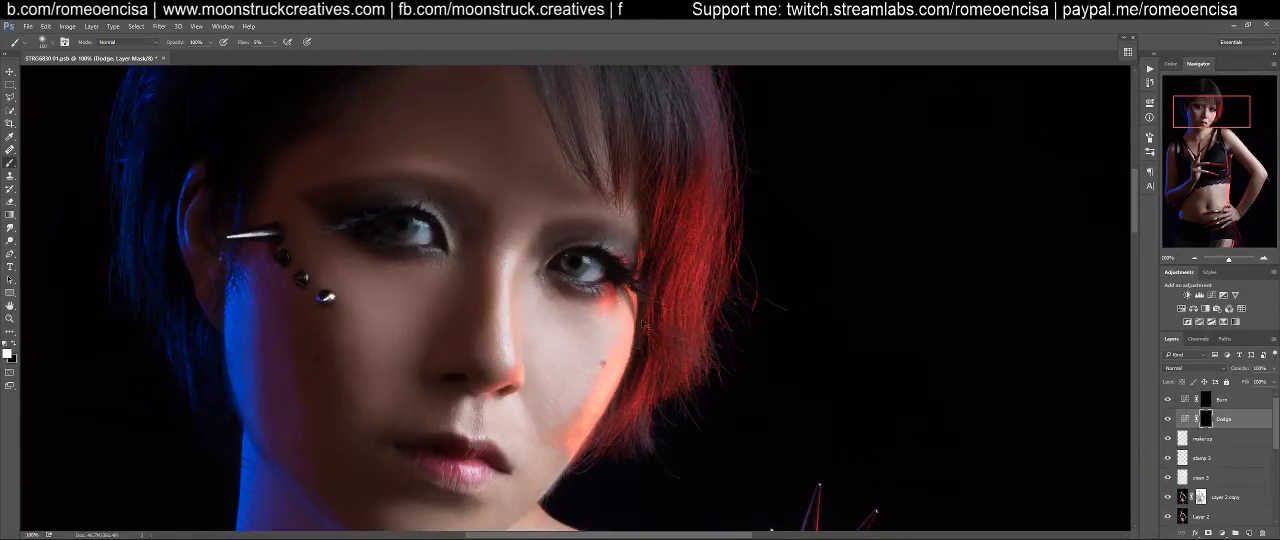
Compare the portrait with and without the Dodge layer, viewing the face and upper body
{"action": "key", "text": "ctrl+0"}
{"action": "key", "text": "z"}
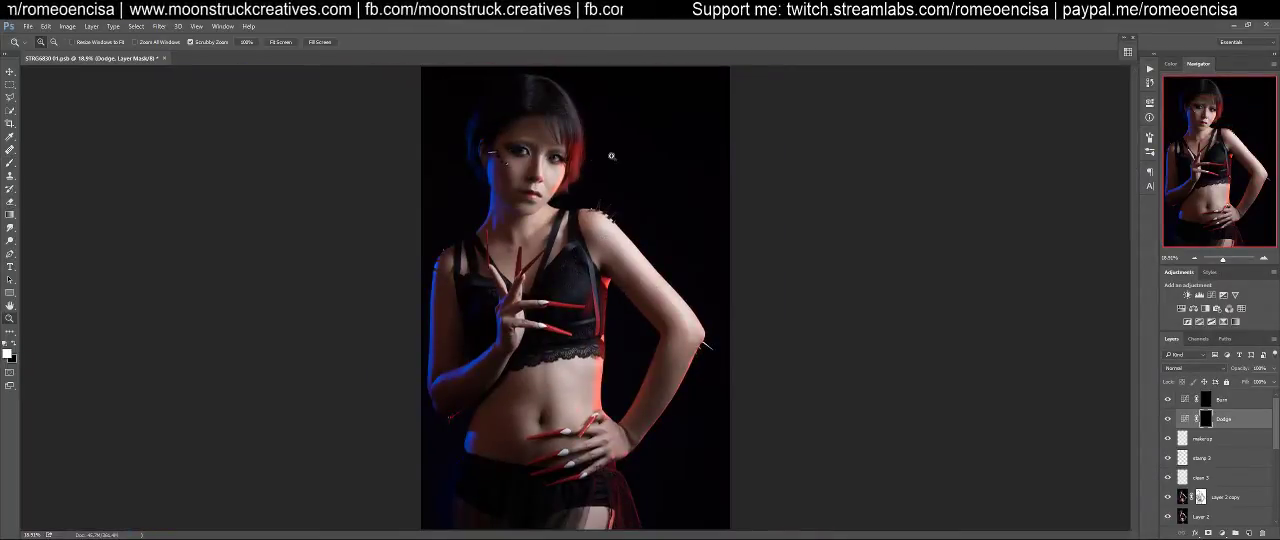
{"action": "left_click_drag", "start_coordinate": [607, 157], "coordinate": [638, 149]}
{"action": "key", "text": "b"}
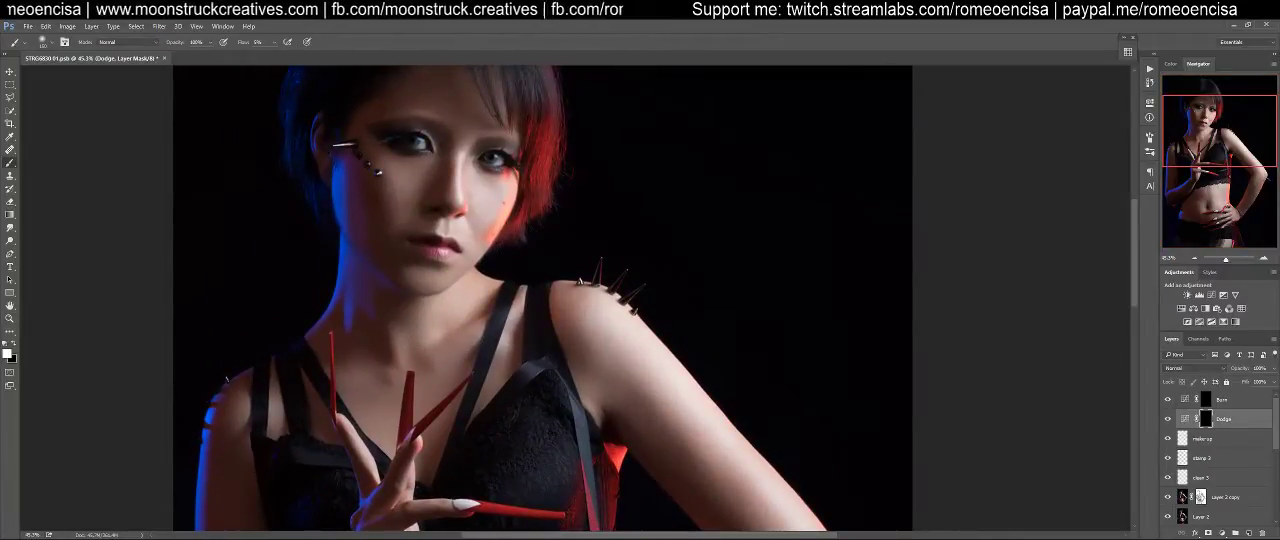
{"action": "left_click", "coordinate": [1167, 420]}
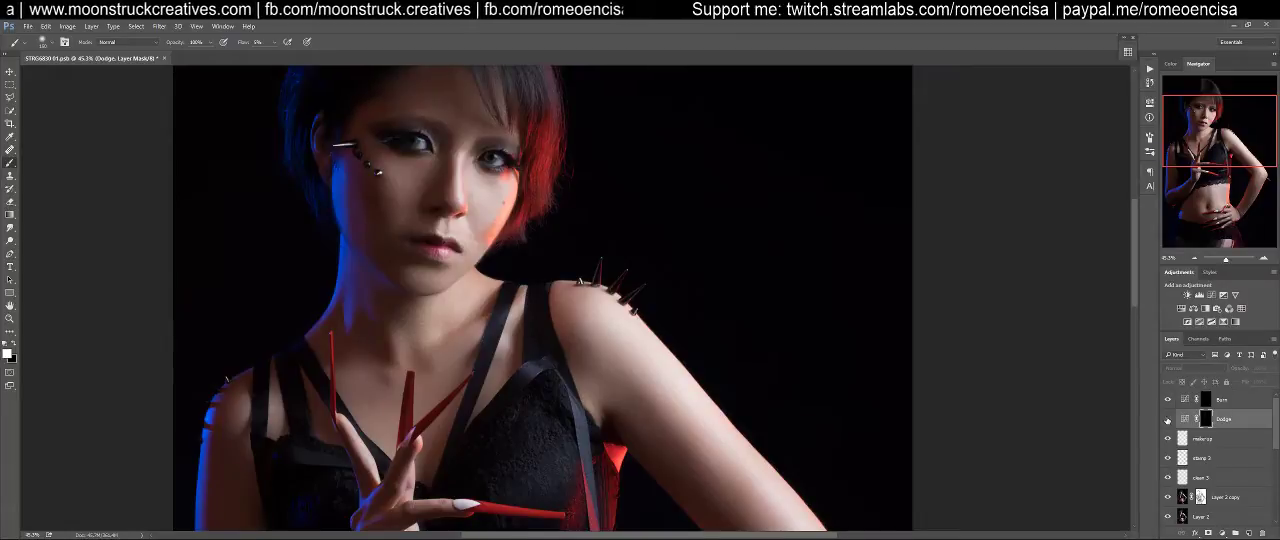
{"action": "left_click", "coordinate": [1167, 420]}
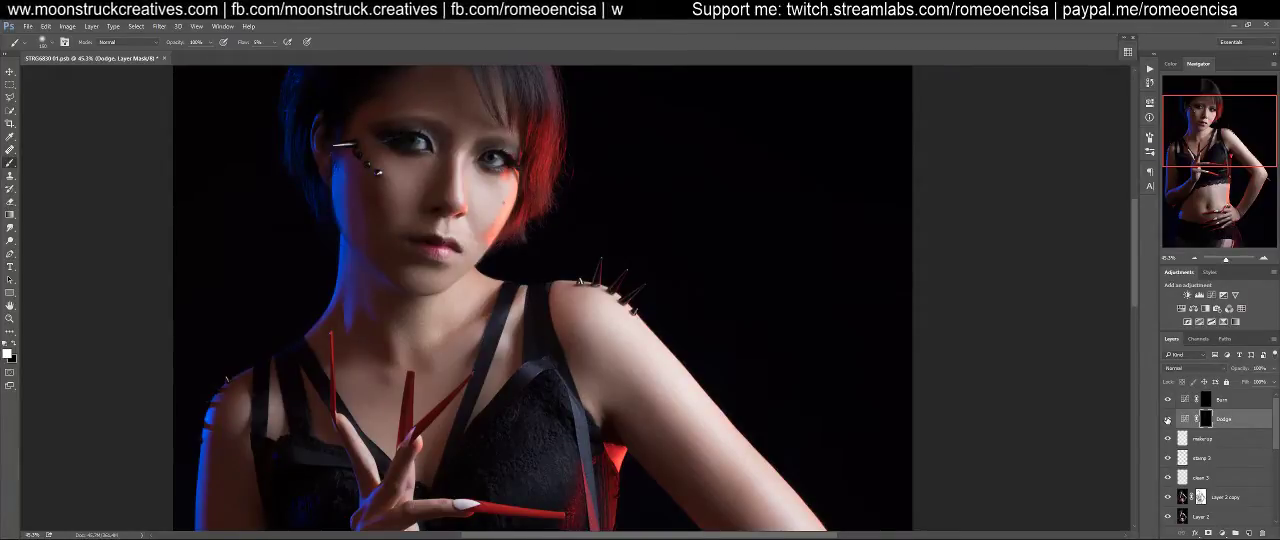
{"action": "left_click", "coordinate": [1167, 420]}
{"action": "left_click", "coordinate": [1167, 420]}
{"action": "left_click", "coordinate": [1167, 420]}
{"action": "left_click", "coordinate": [1167, 420]}
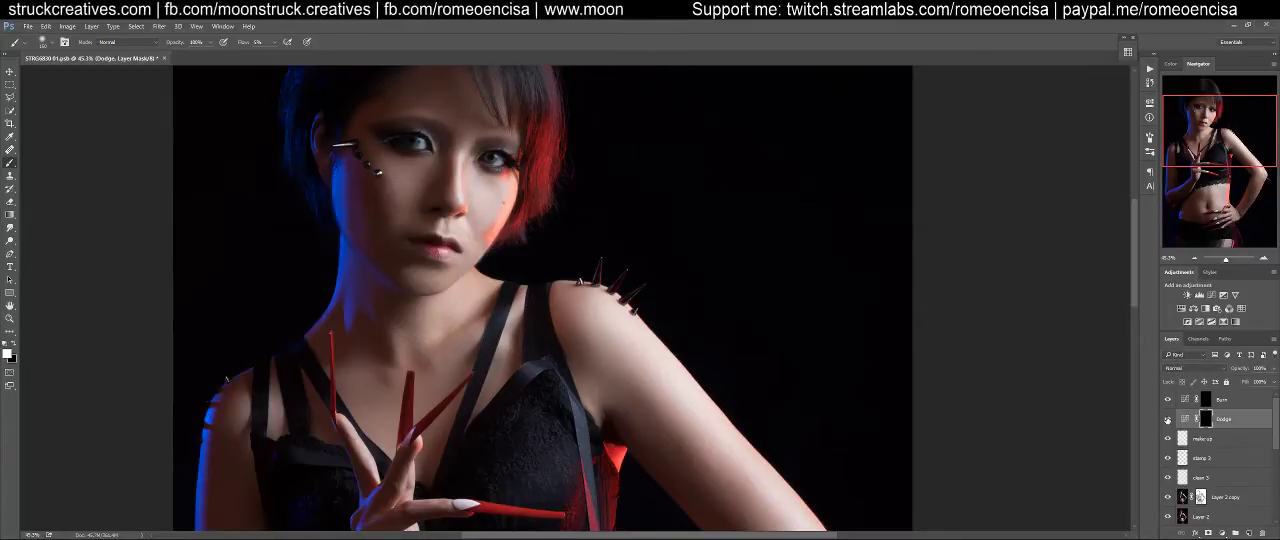
Brighten the forehead and the area between the brows on the Dodge mask with a white brush at 2% flow, adjusting its size
{"action": "scroll", "coordinate": [720, 285], "scroll_direction": "up", "scroll_amount": 3}
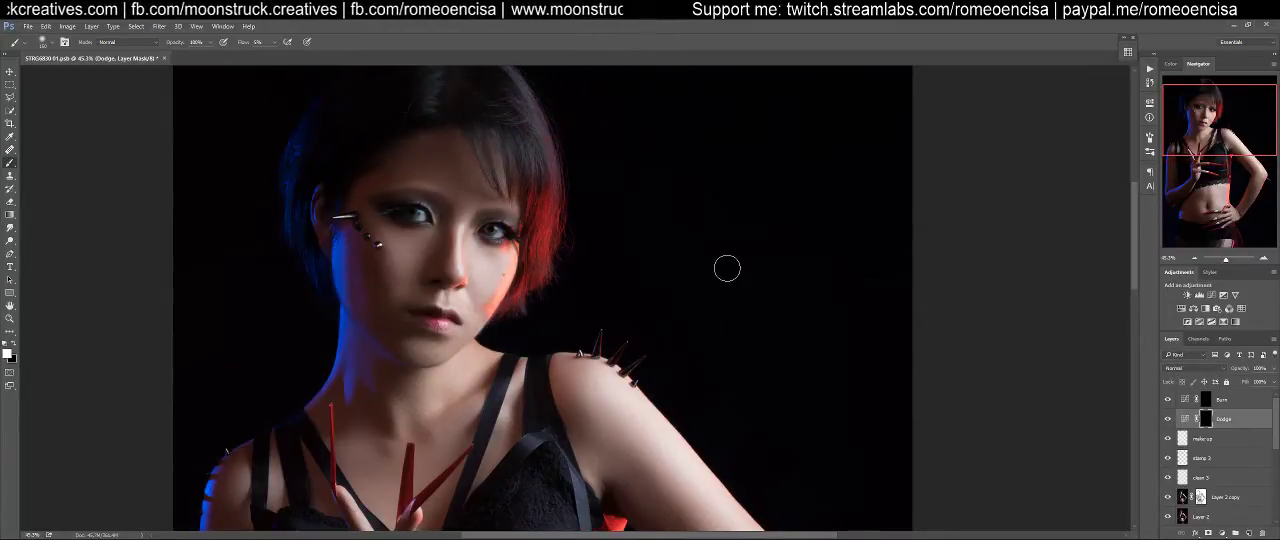
{"action": "key", "text": "bracketright"}
{"action": "key", "text": "bracketright"}
{"action": "key", "text": "bracketright"}
{"action": "key", "text": "bracketright"}
{"action": "key", "text": "bracketright"}
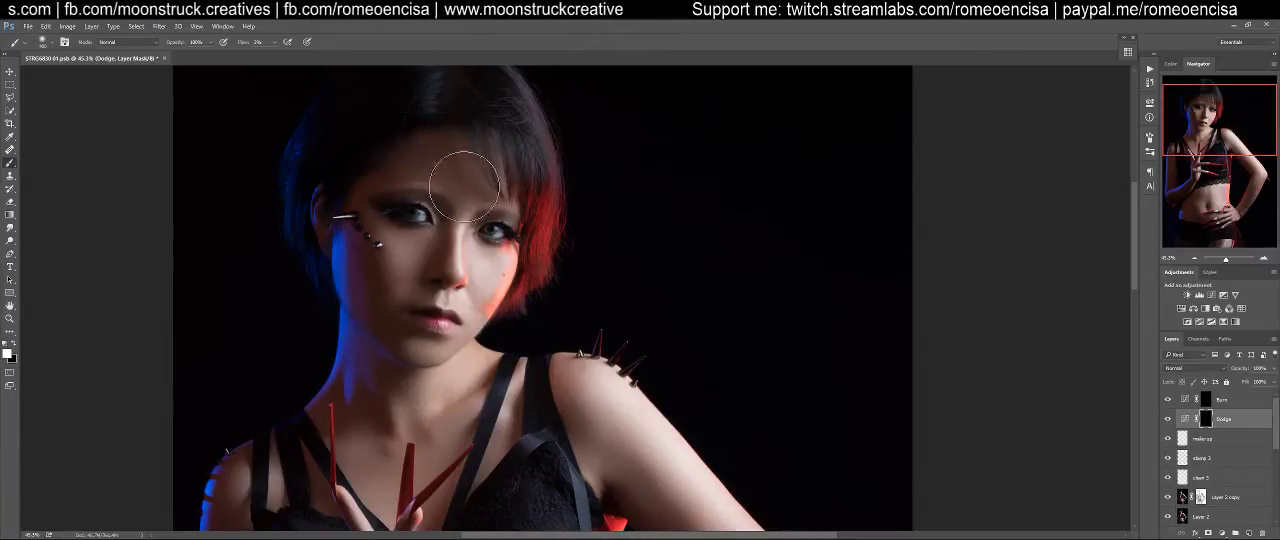
{"action": "key", "text": "bracketleft"}
{"action": "key", "text": "bracketleft"}
{"action": "key", "text": "bracketleft"}
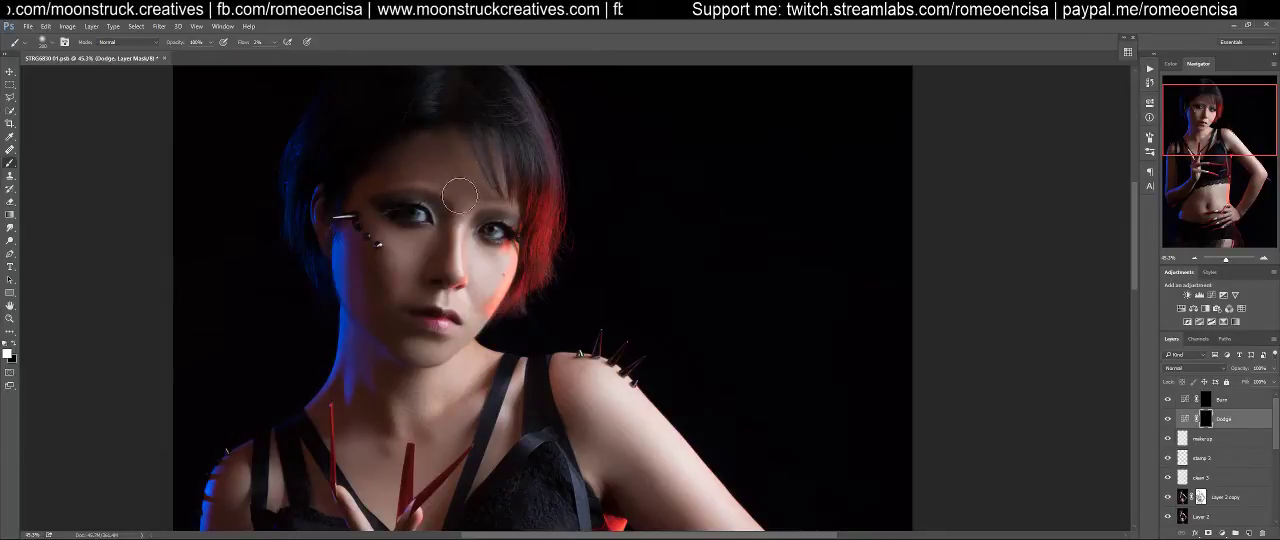
{"action": "key", "text": "bracketleft"}
{"action": "key", "text": "bracketleft"}
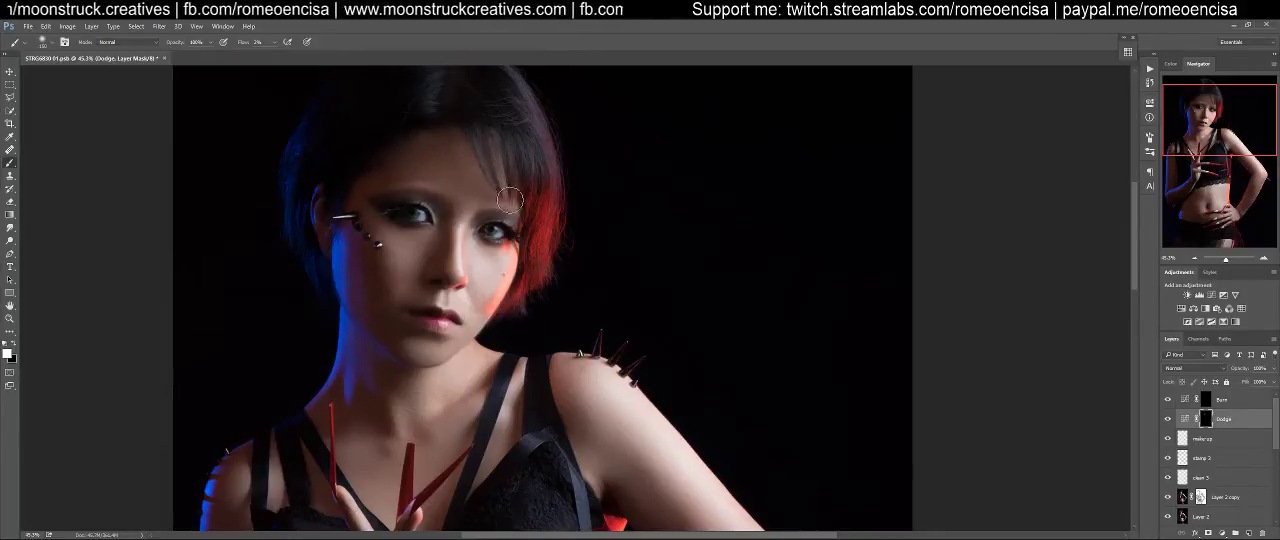
Brighten the cheek below the face studs on the Dodge mask with a resized white brush at 2% flow
{"action": "key", "text": "bracketright"}
{"action": "key", "text": "bracketright"}
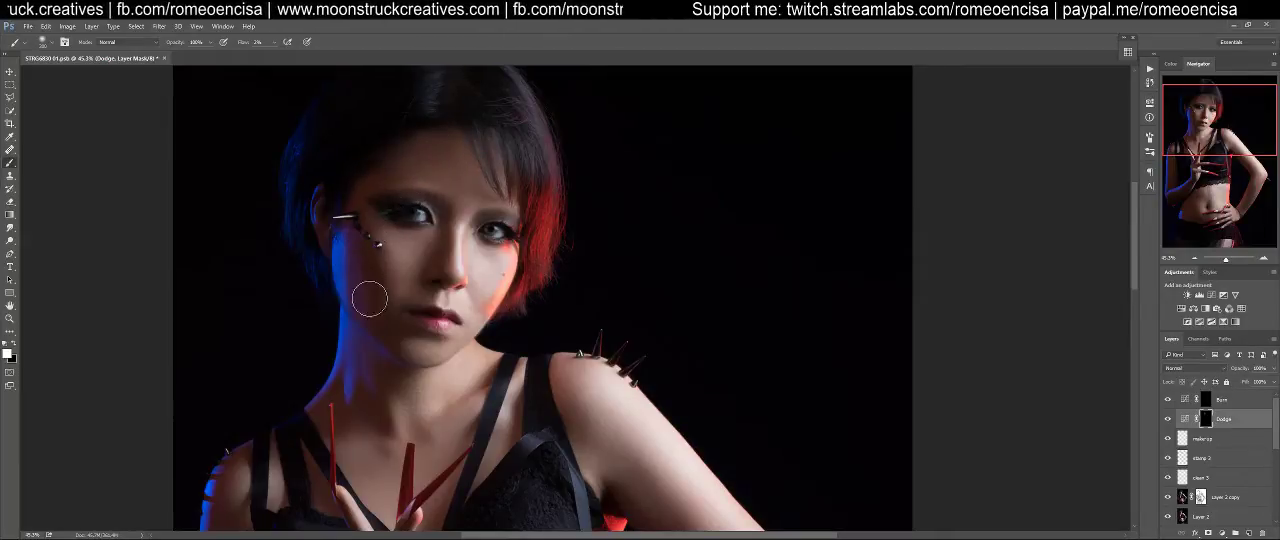
{"action": "key", "text": "bracketleft"}
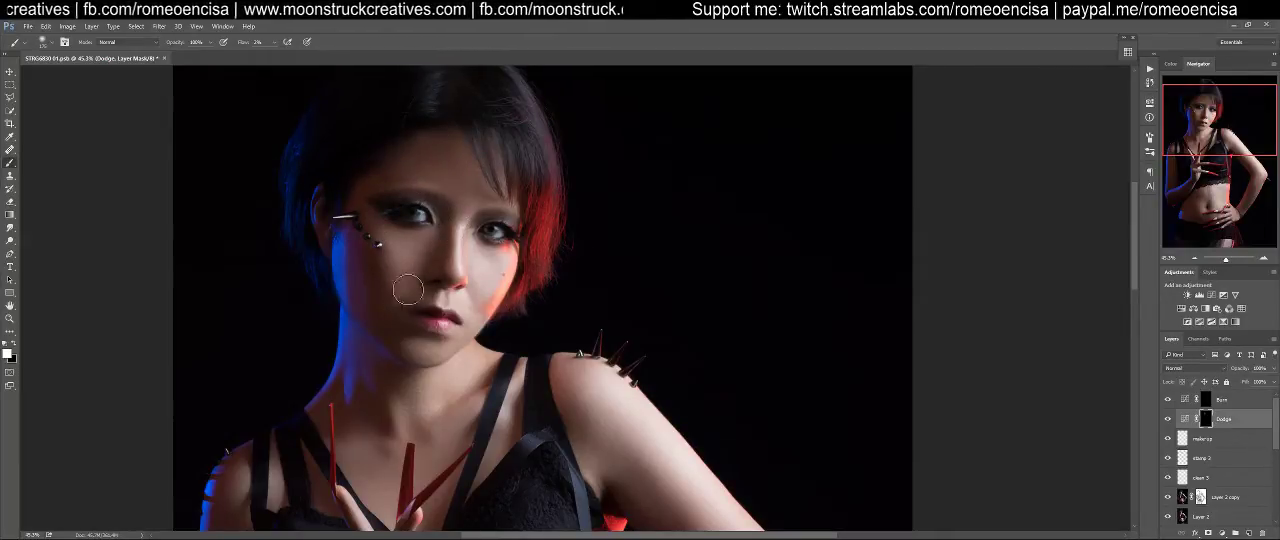
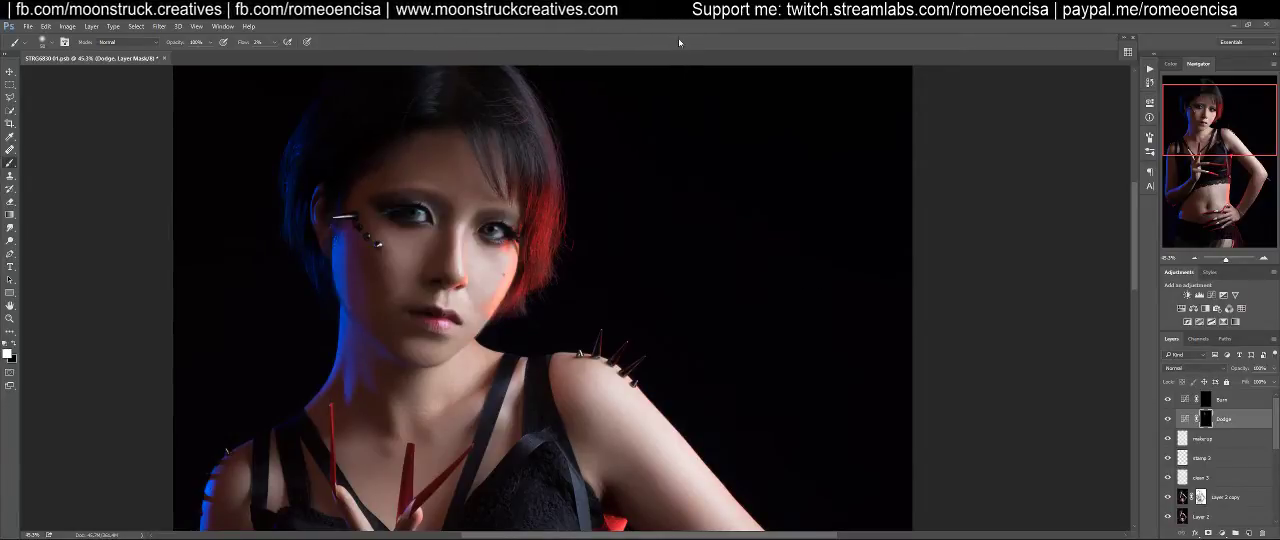
Compare the portrait with and without the Dodge layer
{"action": "left_click_drag", "start_coordinate": [584, 254], "coordinate": [731, 263]}
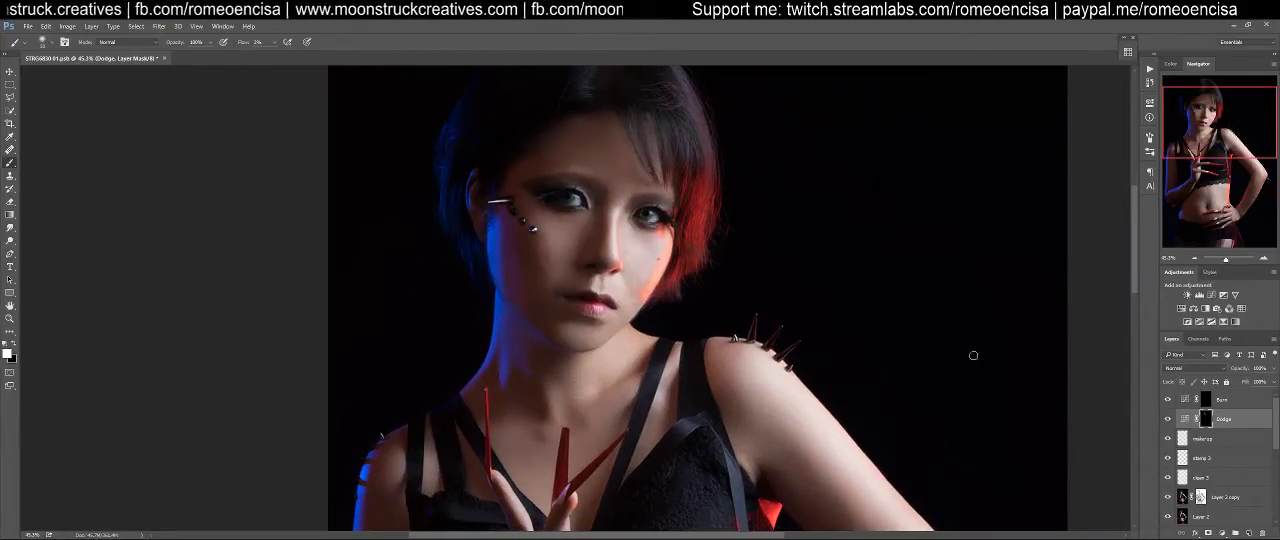
{"action": "left_click", "coordinate": [1167, 419]}
{"action": "left_click", "coordinate": [1167, 419]}
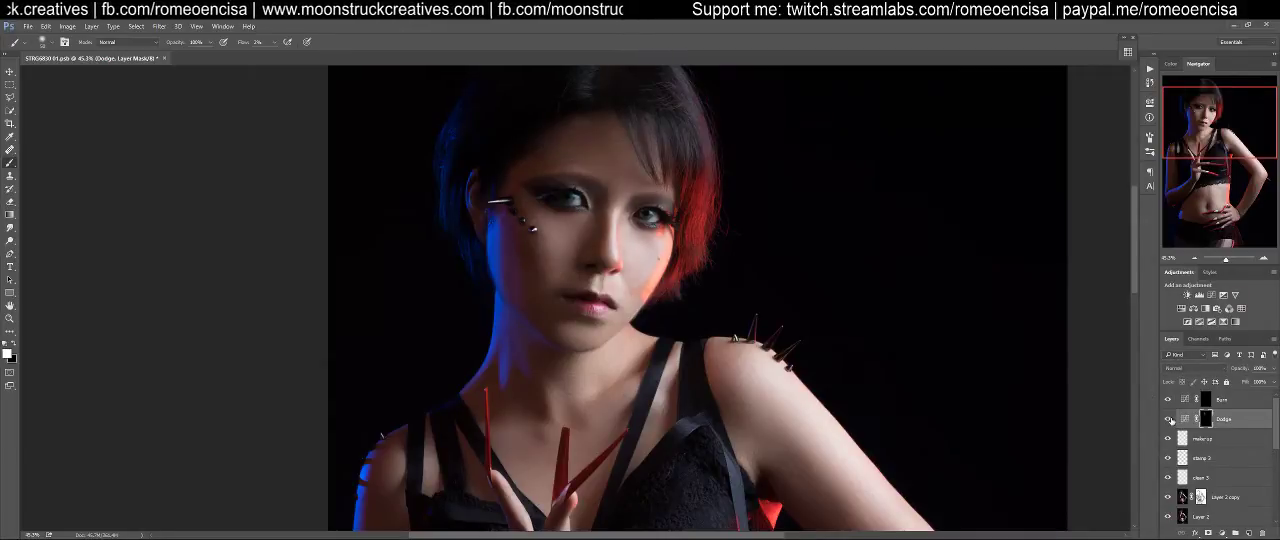
Brighten the highlights on the chest, arms and abdomen on the Dodge mask with an enlarged white brush at 2% flow
{"action": "left_click_drag", "start_coordinate": [659, 354], "coordinate": [686, 274]}
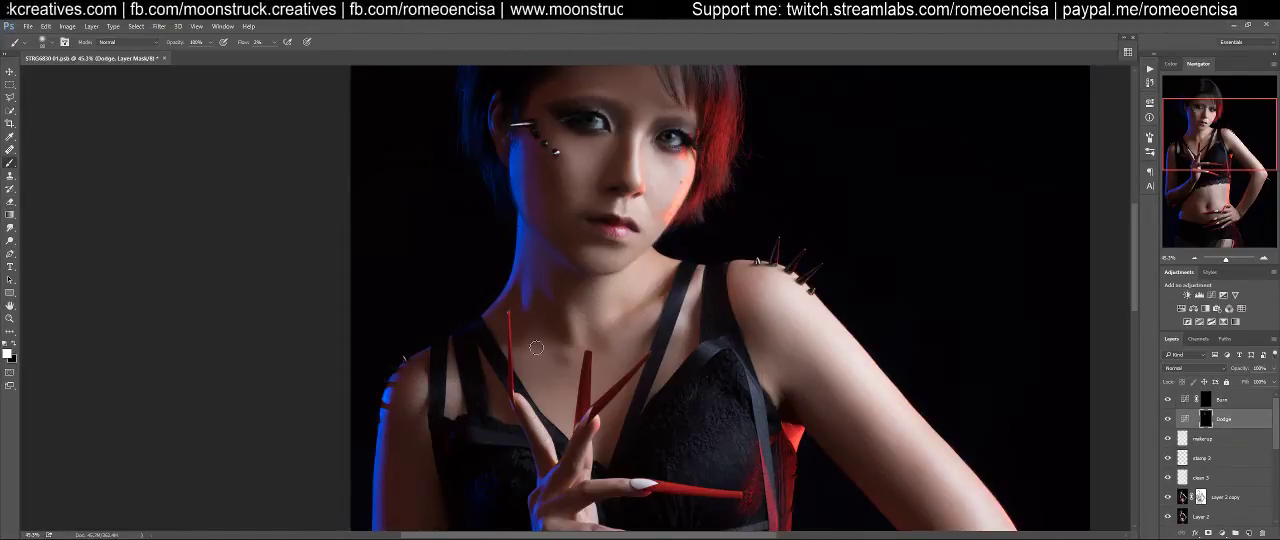
{"action": "left_click_drag", "start_coordinate": [810, 408], "coordinate": [590, 279]}
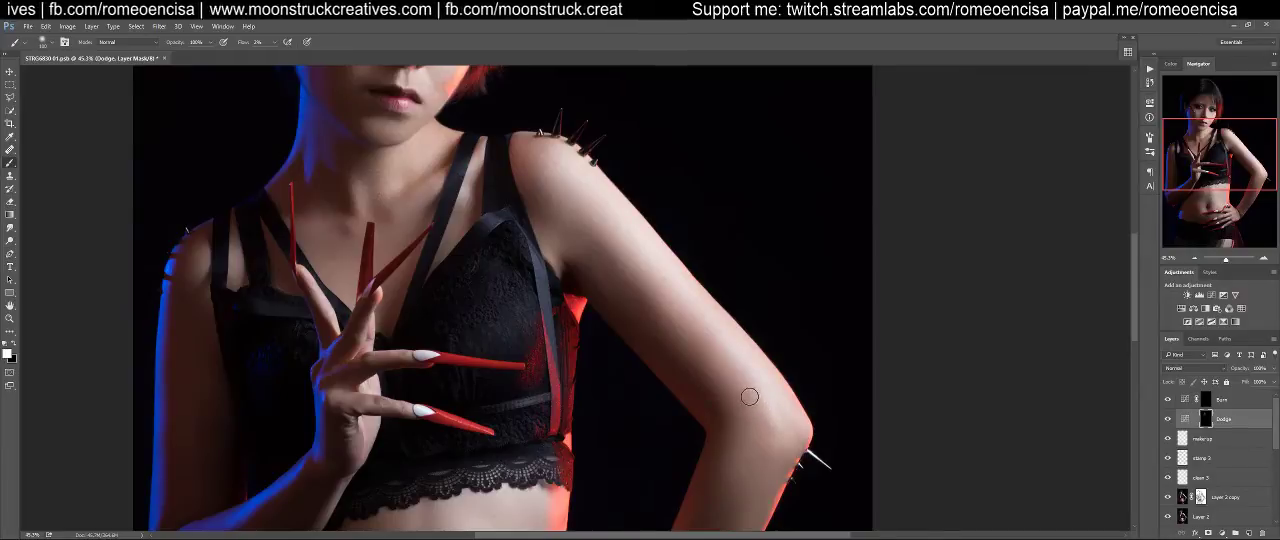
{"action": "left_click_drag", "start_coordinate": [749, 451], "coordinate": [706, 349]}
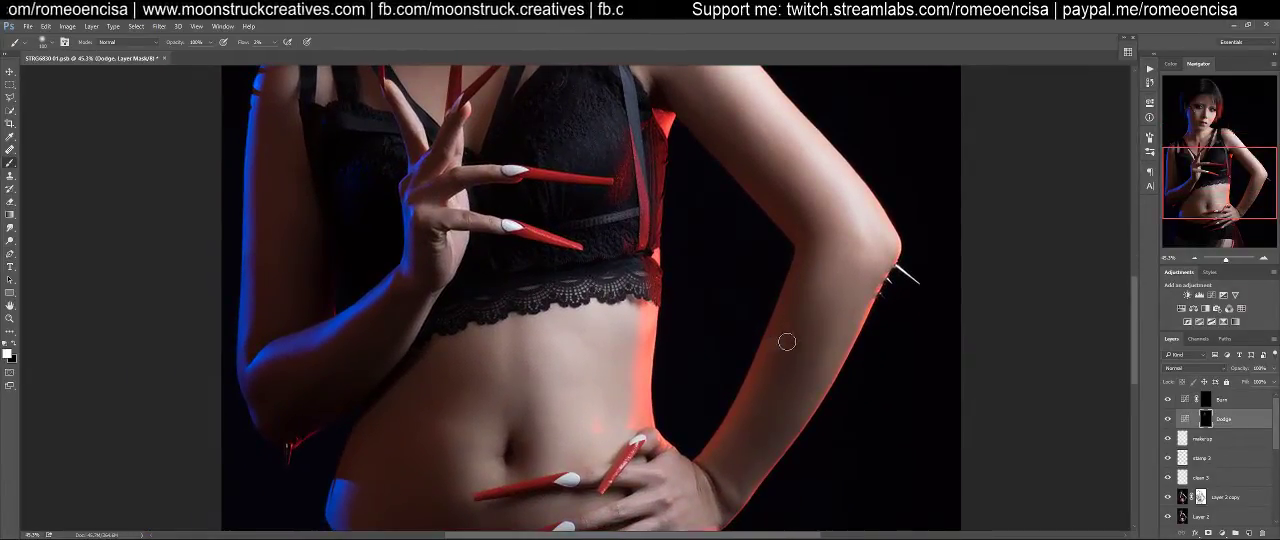
{"action": "key", "text": "]"}
{"action": "key", "text": "]"}
{"action": "key", "text": "]"}
{"action": "key", "text": "]"}
{"action": "key", "text": "]"}
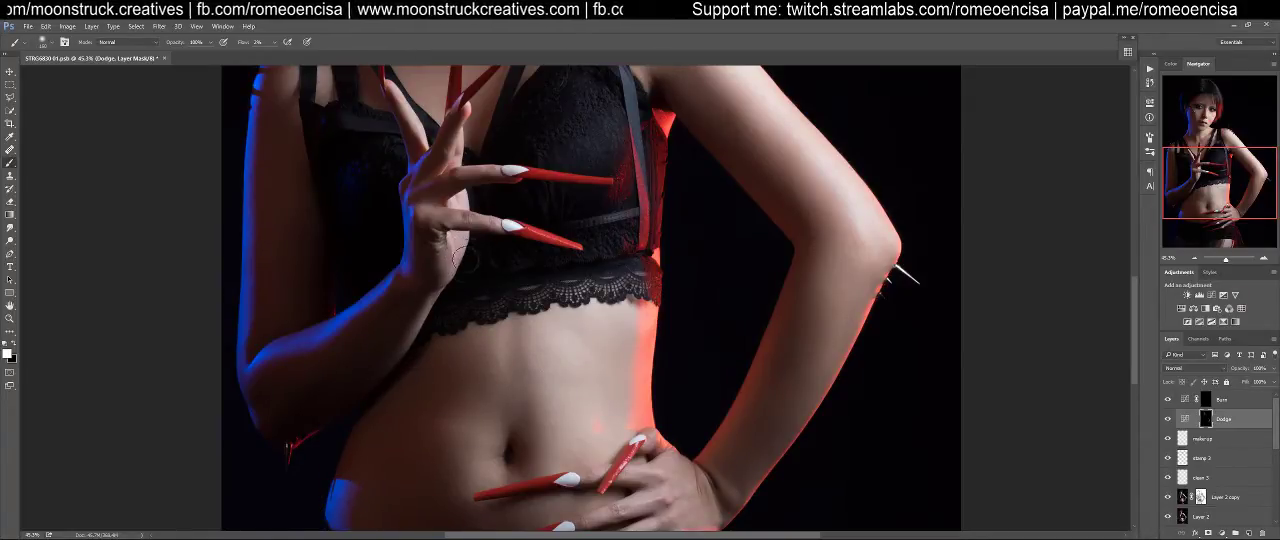
{"action": "left_click_drag", "start_coordinate": [592, 267], "coordinate": [562, 437]}
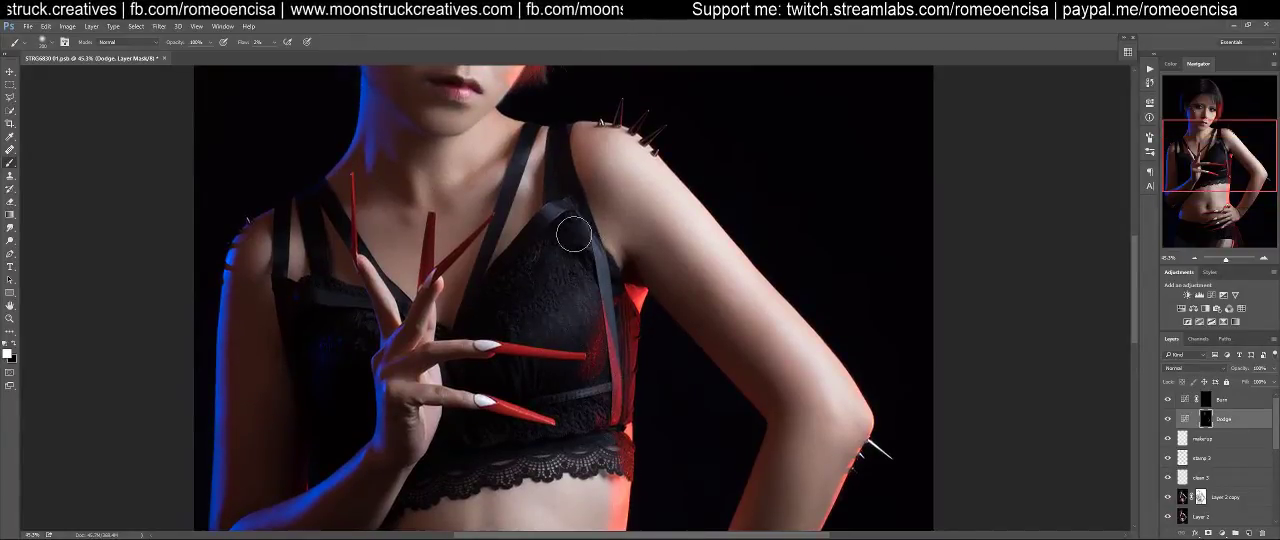
{"action": "left_click_drag", "start_coordinate": [524, 264], "coordinate": [558, 435]}
{"action": "left_click_drag", "start_coordinate": [609, 300], "coordinate": [630, 443]}
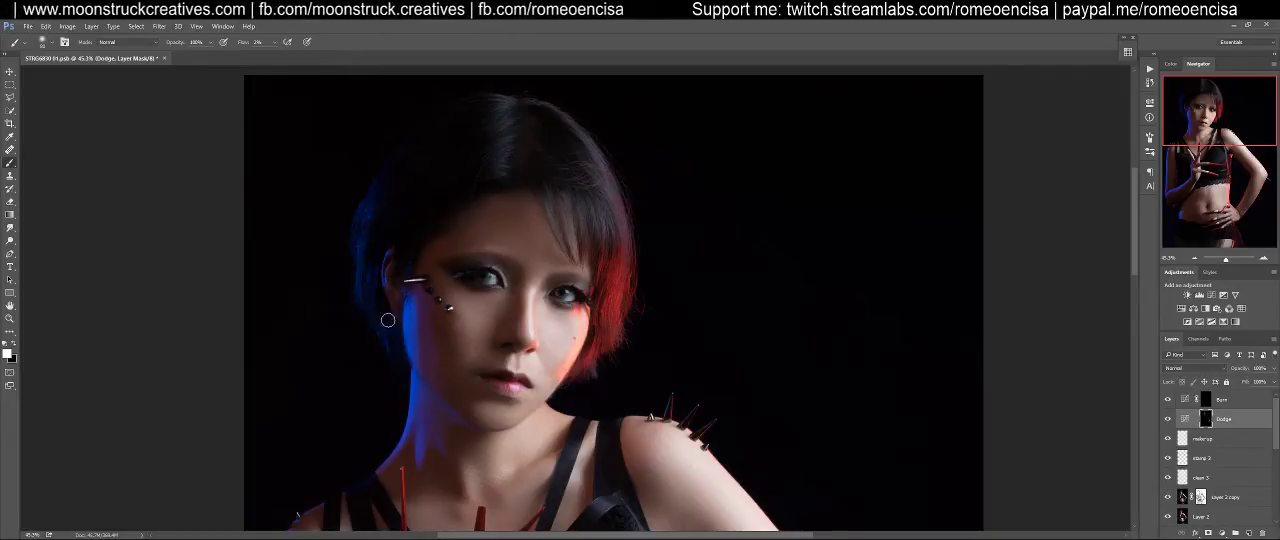
Darken the lower lash line of the eye nearest the red hair on the Burn mask with a small white brush at 10% flow
{"action": "left_click", "coordinate": [1206, 402]}
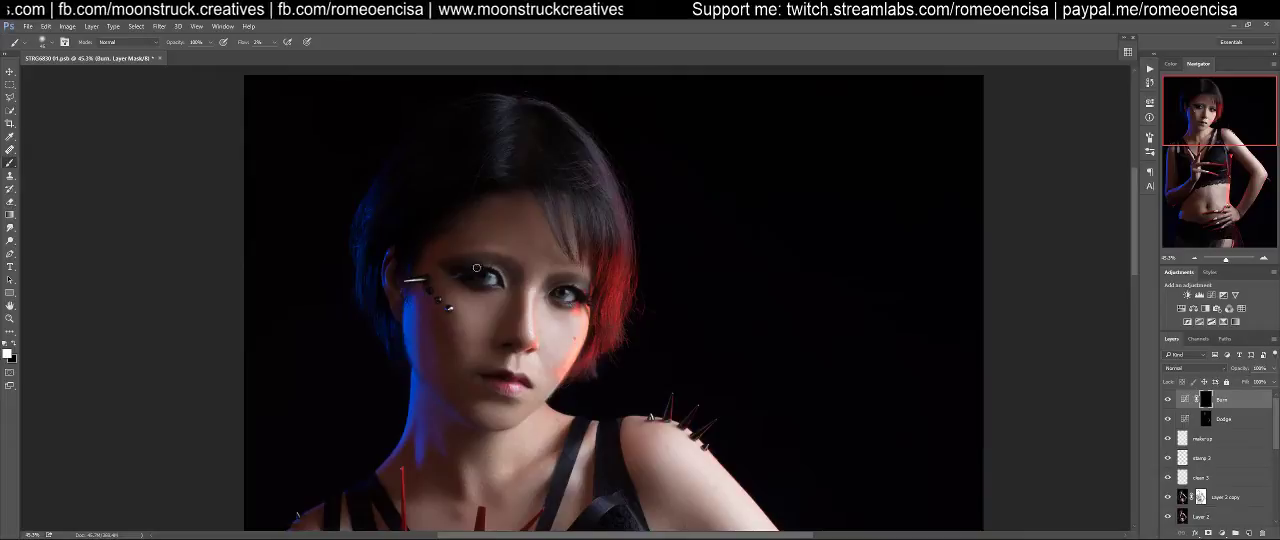
{"action": "key", "text": "z"}
{"action": "left_click_drag", "start_coordinate": [500, 272], "coordinate": [575, 264]}
{"action": "key", "text": "b"}
{"action": "key", "text": "shift+1"}
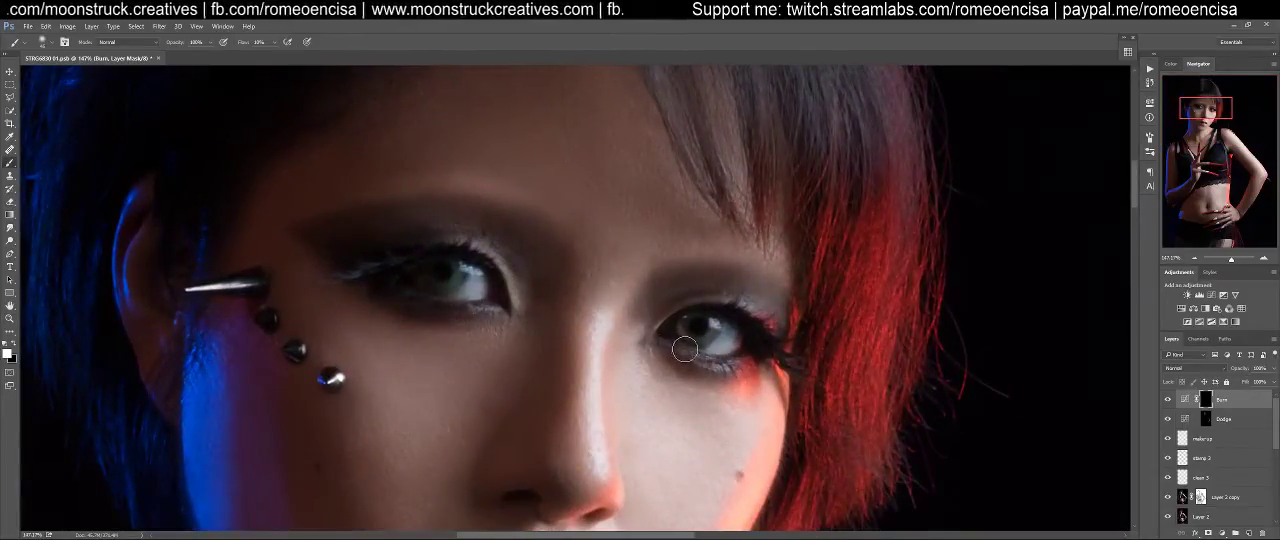
{"action": "key", "text": "bracketleft"}
{"action": "key", "text": "bracketleft"}
{"action": "key", "text": "bracketleft"}
{"action": "key", "text": "bracketleft"}
{"action": "key", "text": "bracketleft"}
{"action": "key", "text": "bracketleft"}
{"action": "left_click_drag", "start_coordinate": [736, 359], "coordinate": [673, 347]}
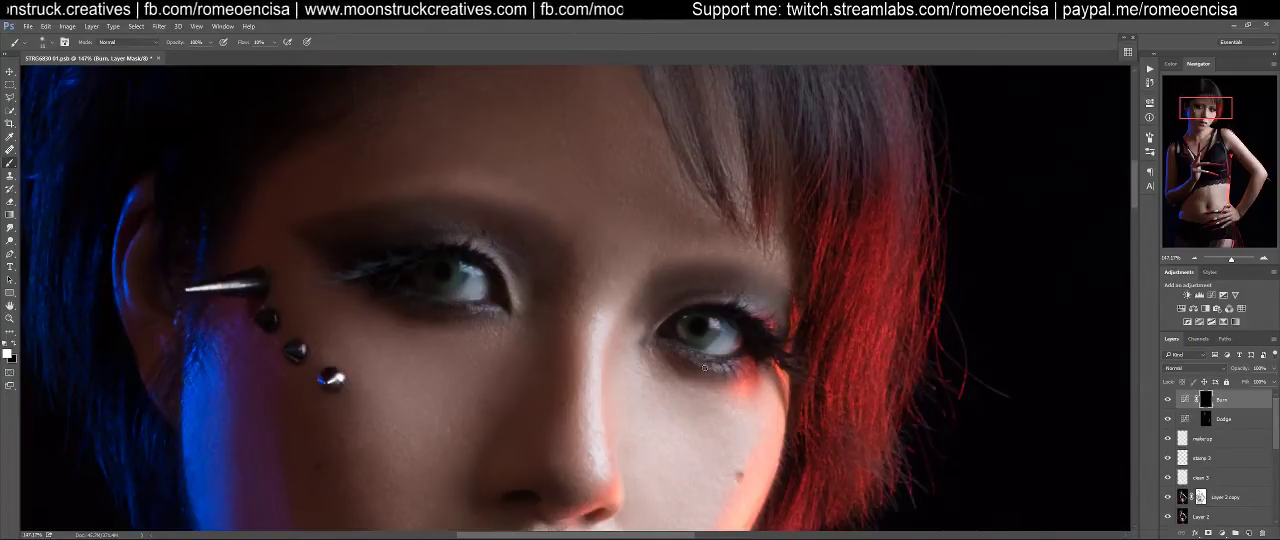
Deepen the outer corner and upper lid of the same eye on the Burn mask with a slightly larger brush
{"action": "key", "text": "bracketright"}
{"action": "key", "text": "bracketright"}
{"action": "mouse_move", "coordinate": [760, 339]}
{"action": "left_mouse_down"}
{"action": "mouse_move", "coordinate": [738, 313]}
{"action": "mouse_move", "coordinate": [696, 310]}
{"action": "left_mouse_up"}
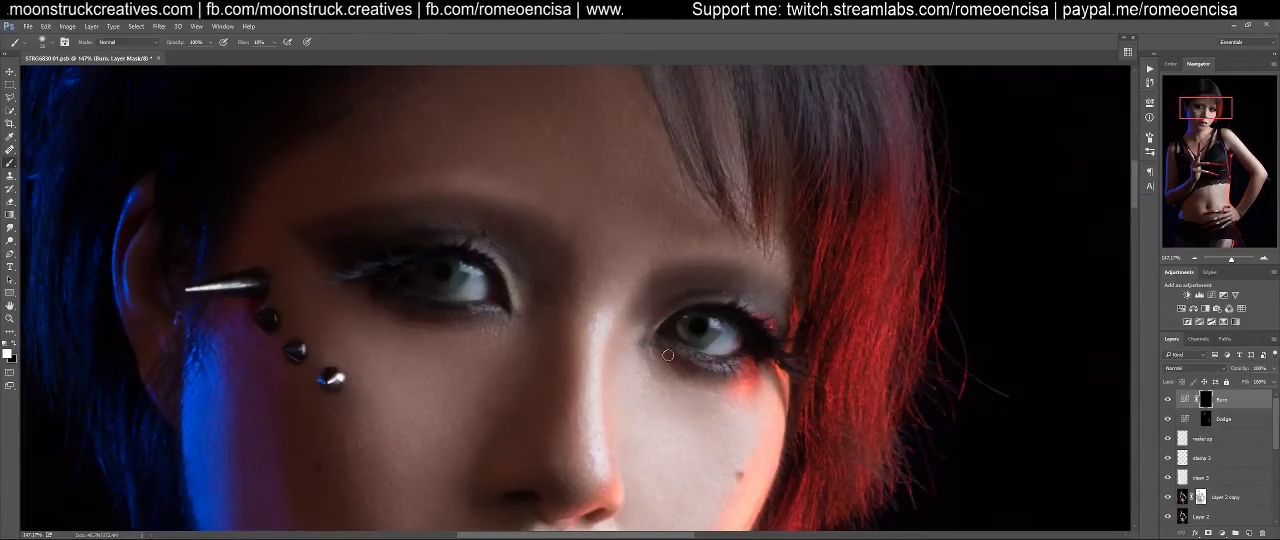
Refine the lips by brightening them on the Dodge mask and deepening their shadows on the Burn mask at 5% flow
{"action": "left_click_drag", "start_coordinate": [549, 357], "coordinate": [647, 130]}
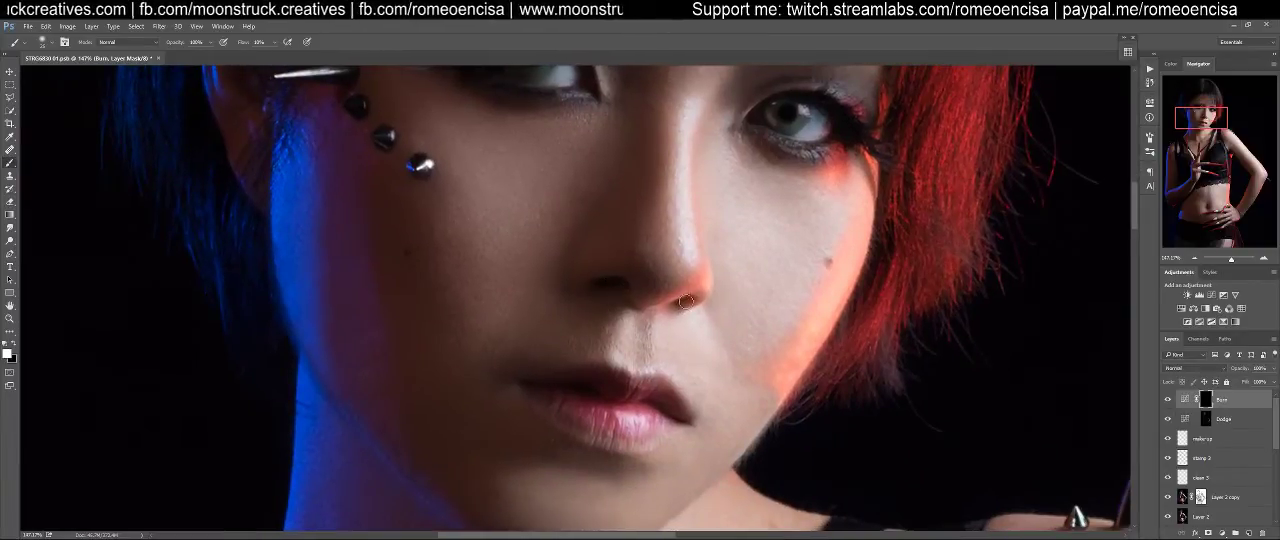
{"action": "left_click", "coordinate": [1206, 420]}
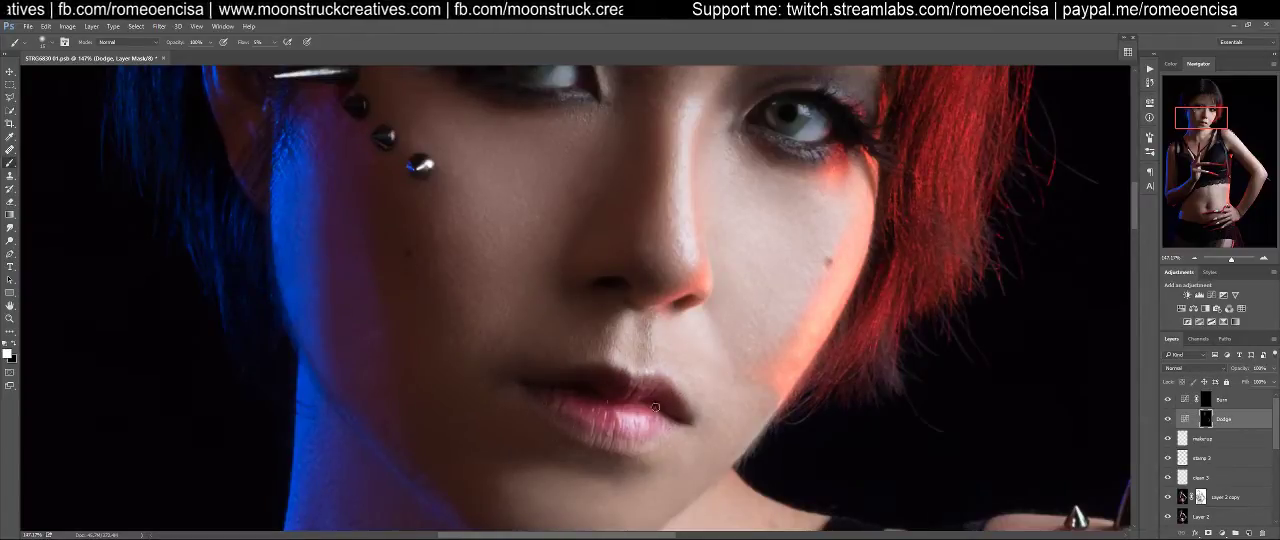
{"action": "left_click", "coordinate": [1207, 400]}
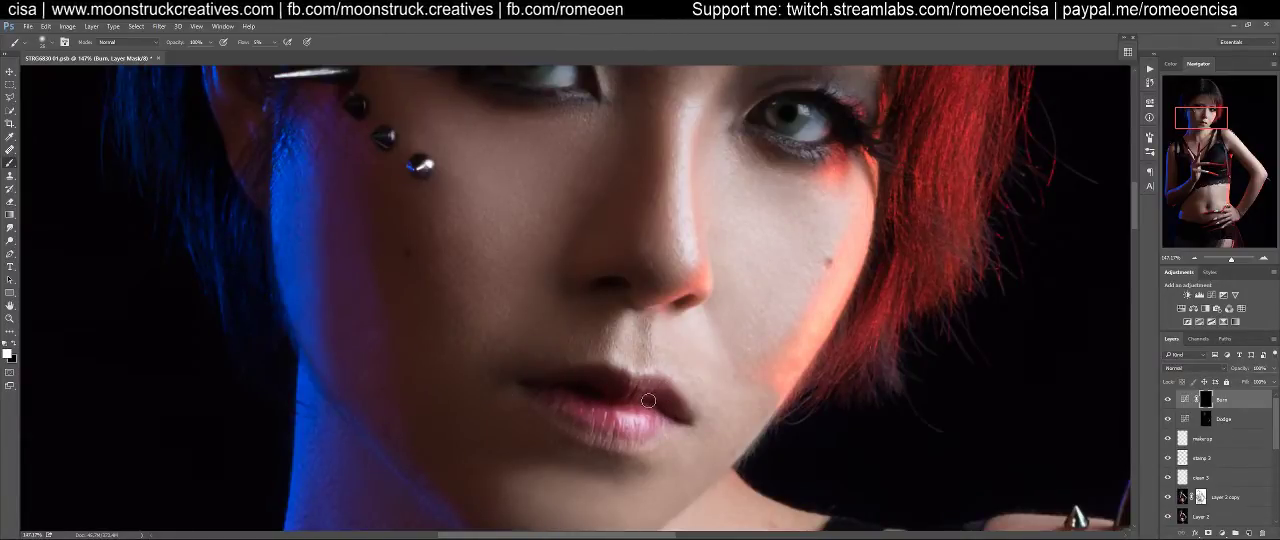
Examine the dodged and burned portrait as a whole and in close-up on the face and shoulders
{"action": "key", "text": "ctrl+0"}
{"action": "key", "text": "ctrl+plus"}
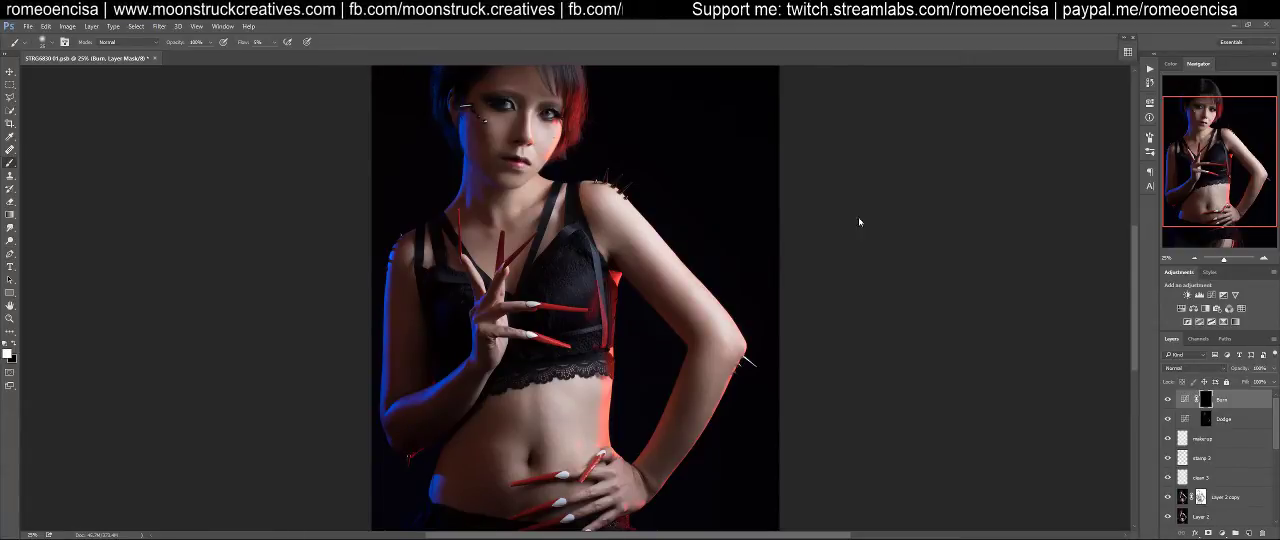
{"action": "scroll", "coordinate": [816, 257], "scroll_direction": "up", "scroll_amount": 3}
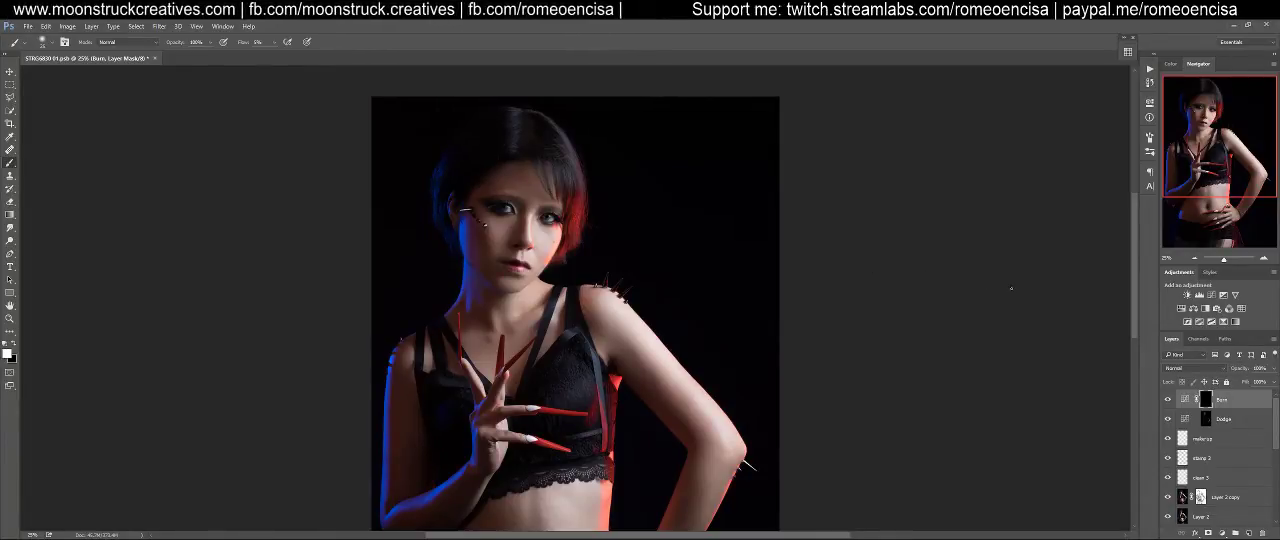
{"action": "left_click_drag", "start_coordinate": [1131, 272], "coordinate": [1132, 269]}
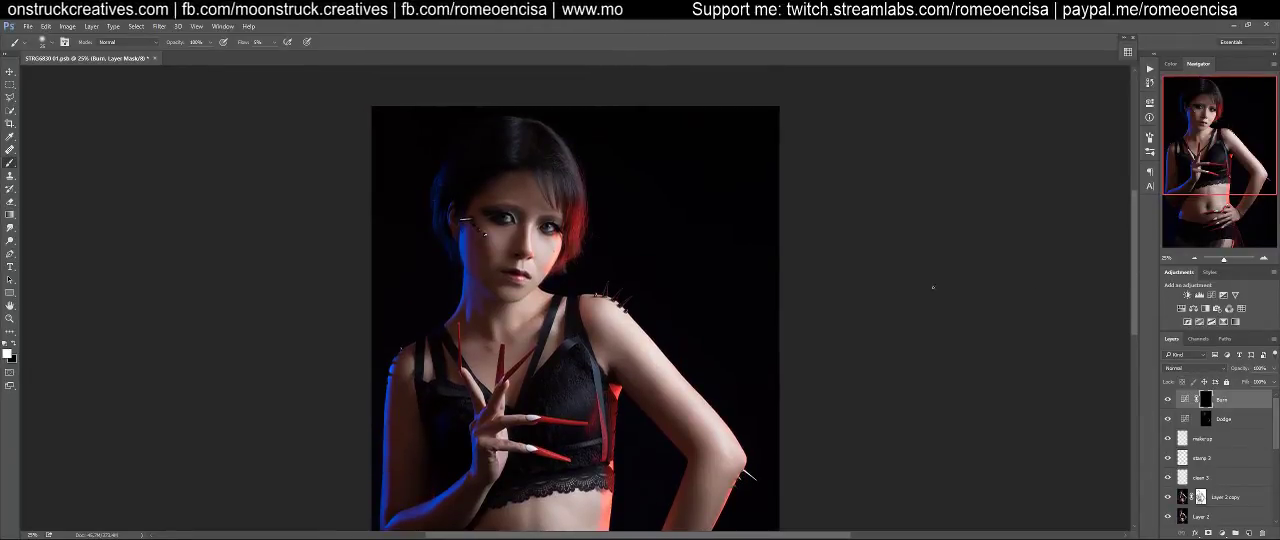
{"action": "key", "text": "ctrl+1"}
{"action": "left_click_drag", "start_coordinate": [628, 190], "coordinate": [905, 465]}
{"action": "left_click_drag", "start_coordinate": [824, 366], "coordinate": [841, 263]}
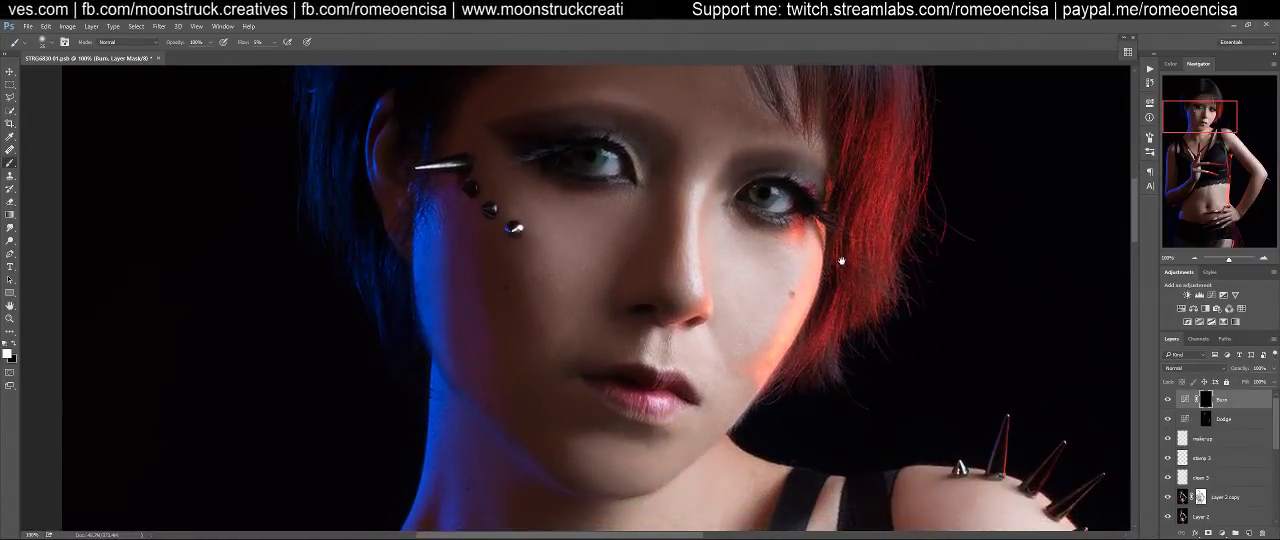
{"action": "left_click_drag", "start_coordinate": [849, 220], "coordinate": [797, 488]}
{"action": "left_click_drag", "start_coordinate": [788, 308], "coordinate": [817, 109]}
{"action": "key", "text": "ctrl+0"}
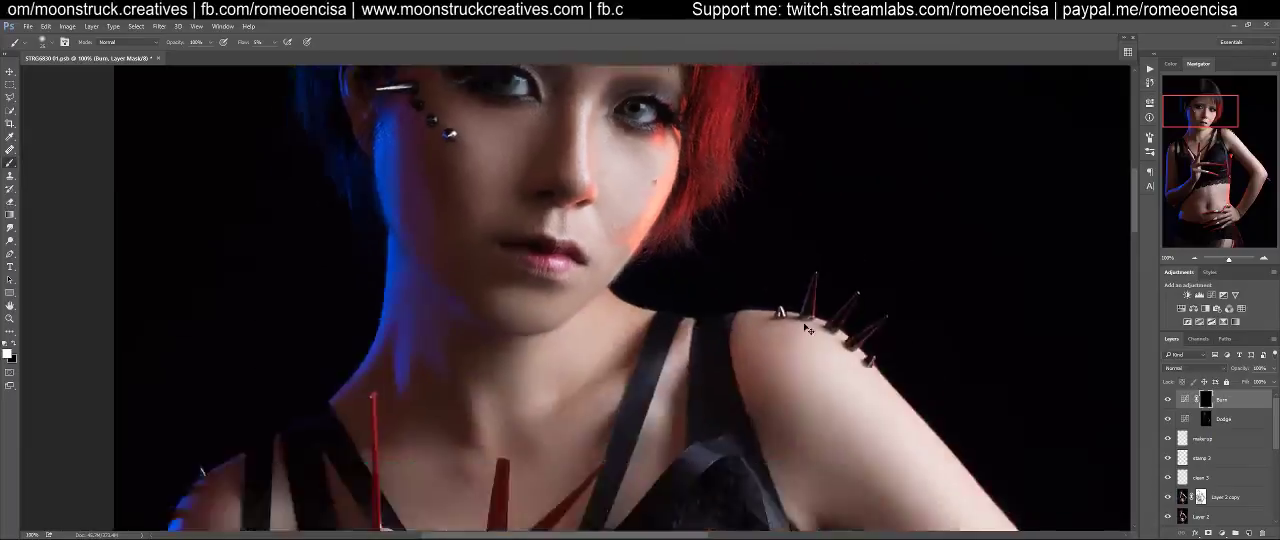
Darken the body and arm shadows on the Burn mask with an enlarged white brush at 5% flow
{"action": "key", "text": "z"}
{"action": "left_click_drag", "start_coordinate": [671, 345], "coordinate": [700, 346]}
{"action": "key", "text": "b"}
{"action": "mouse_move", "coordinate": [743, 274]}
{"action": "left_mouse_down"}
{"action": "mouse_move", "coordinate": [641, 277]}
{"action": "mouse_move", "coordinate": [694, 343]}
{"action": "left_mouse_up"}
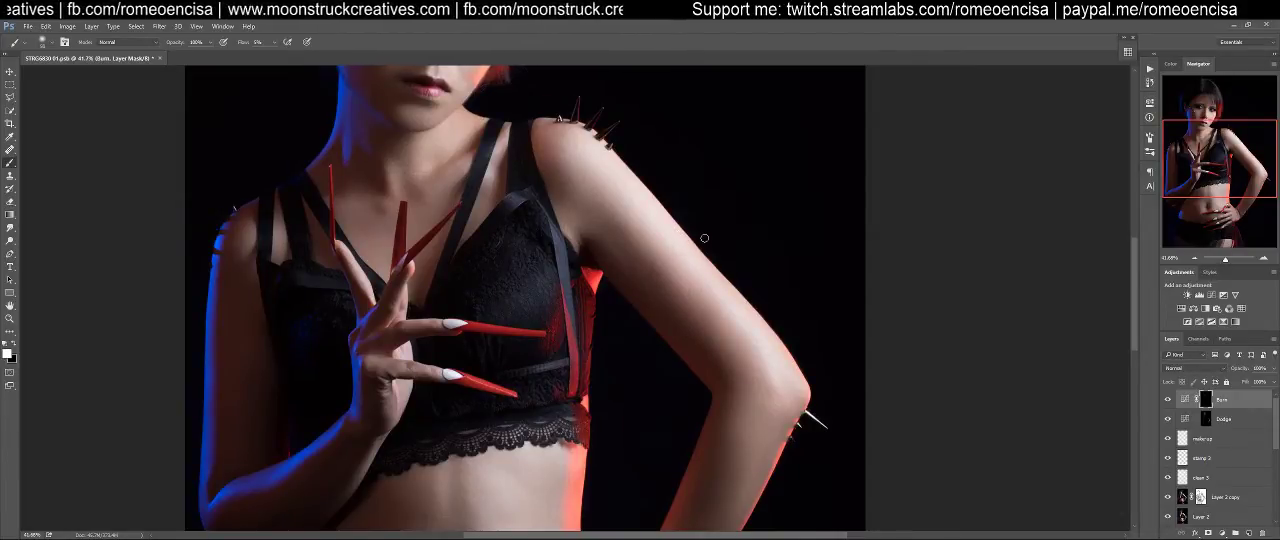
{"action": "key", "text": "bracketright"}
{"action": "key", "text": "bracketright"}
{"action": "key", "text": "bracketright"}
{"action": "key", "text": "bracketright"}
{"action": "key", "text": "bracketright"}
{"action": "key", "text": "bracketright"}
{"action": "key", "text": "bracketright"}
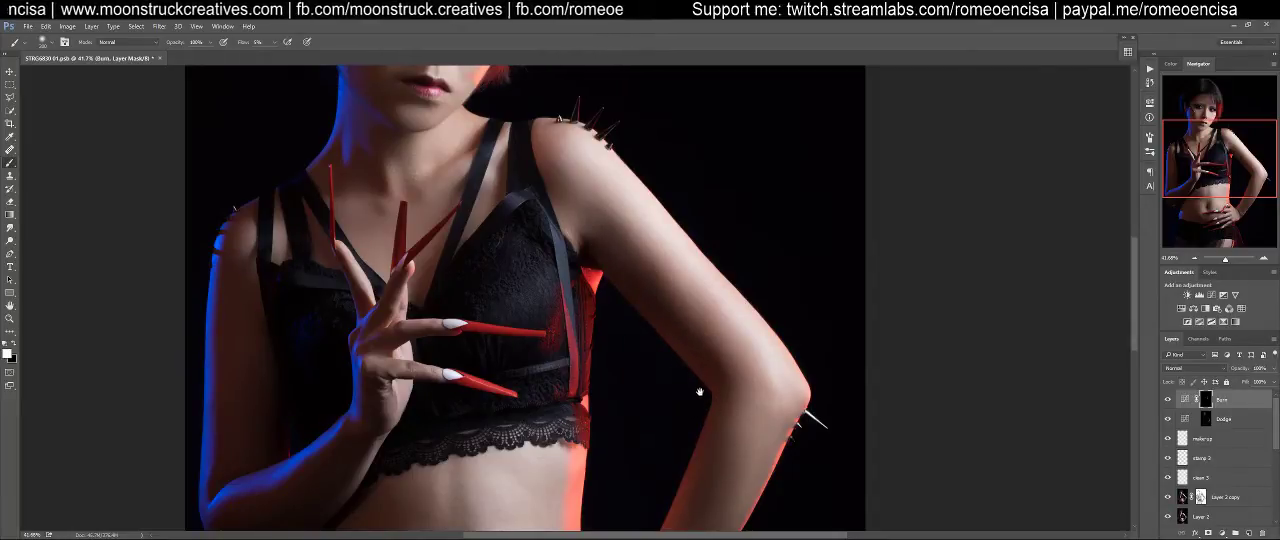
{"action": "left_click_drag", "start_coordinate": [706, 388], "coordinate": [745, 255]}
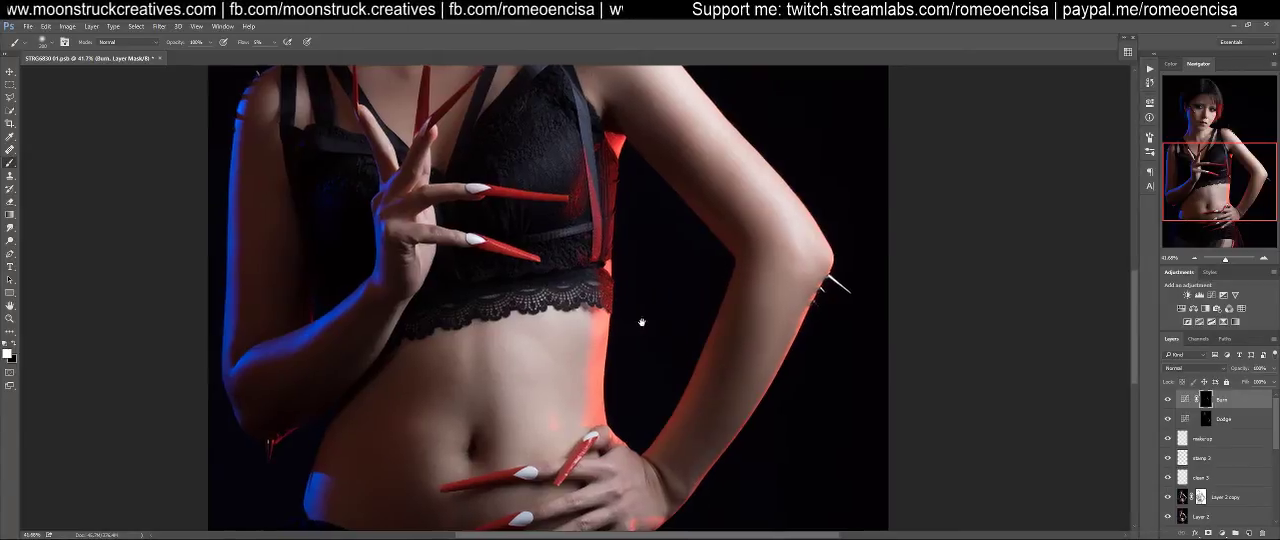
Deepen the shadows along the waist and abdomen on the Burn mask with an enlarged white brush at 5% flow
{"action": "left_click_drag", "start_coordinate": [633, 322], "coordinate": [824, 273]}
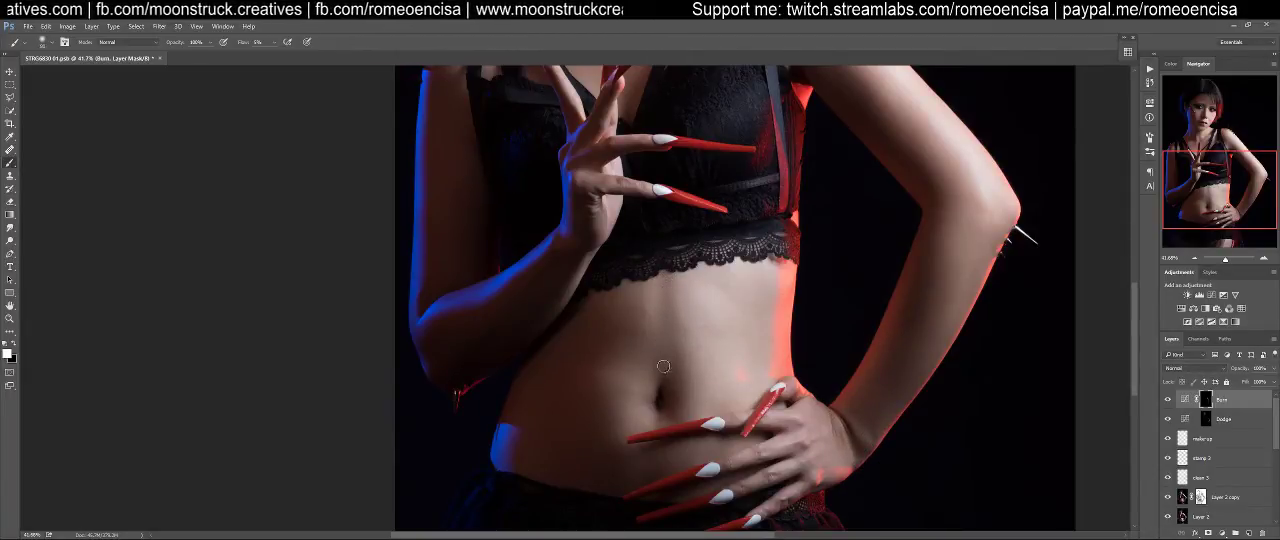
{"action": "key", "text": "bracketright"}
{"action": "key", "text": "bracketright"}
{"action": "key", "text": "bracketright"}
{"action": "key", "text": "bracketright"}
{"action": "key", "text": "bracketright"}
{"action": "key", "text": "bracketright"}
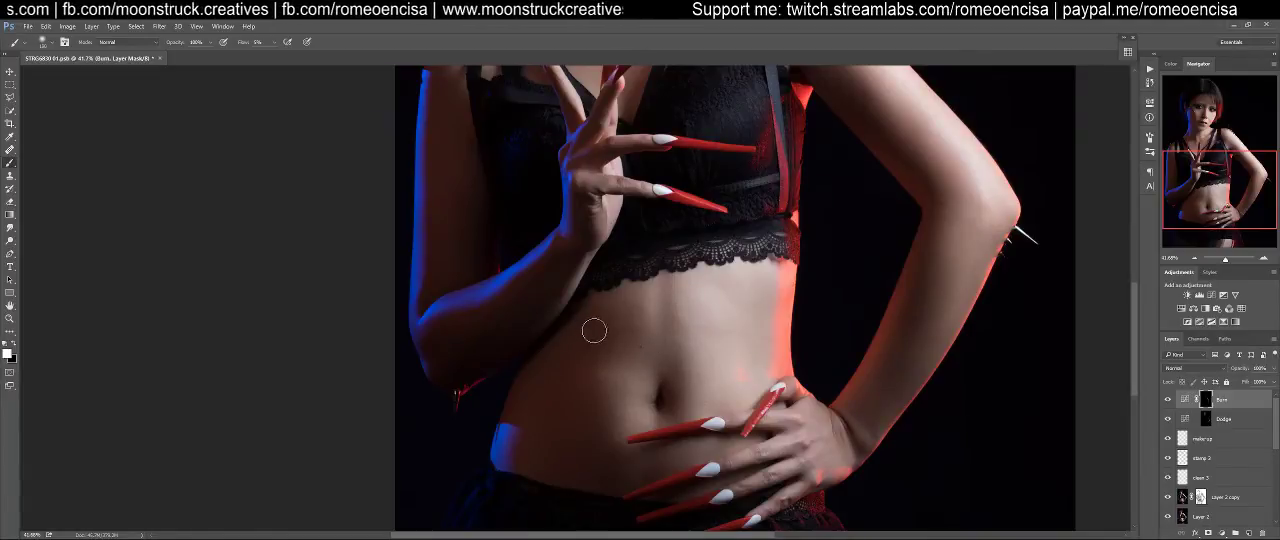
{"action": "mouse_move", "coordinate": [586, 344]}
{"action": "left_mouse_down"}
{"action": "mouse_move", "coordinate": [626, 467]}
{"action": "mouse_move", "coordinate": [576, 431]}
{"action": "mouse_move", "coordinate": [565, 464]}
{"action": "mouse_move", "coordinate": [657, 478]}
{"action": "left_mouse_up"}
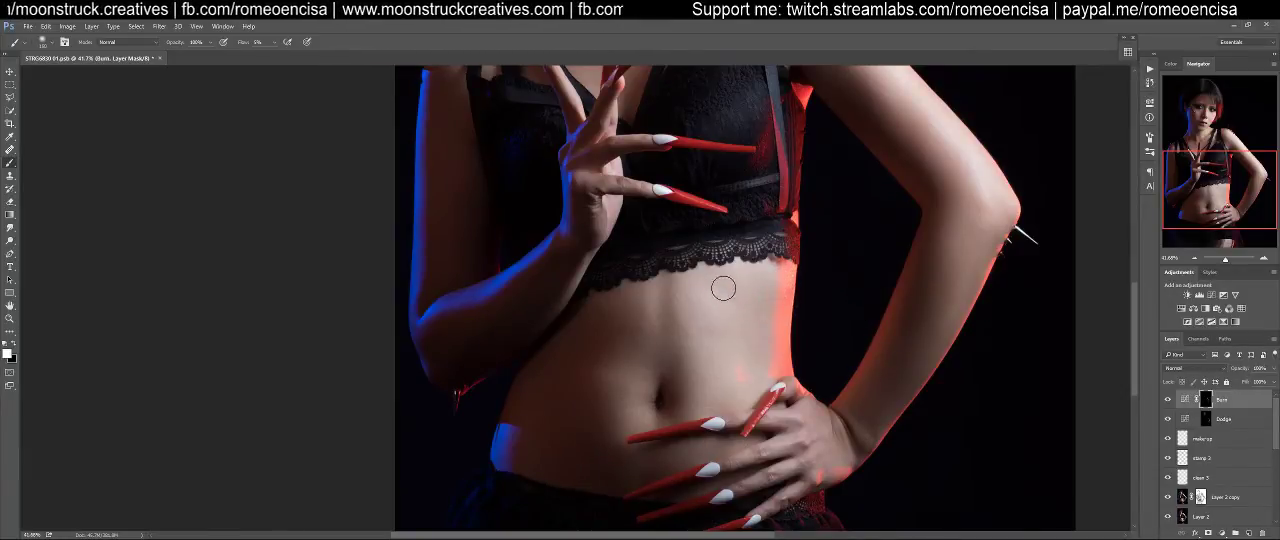
Darken the shaded side of the nose bridge from the inner brow downward on the Burn mask with a resized brush
{"action": "left_click_drag", "start_coordinate": [507, 272], "coordinate": [528, 420]}
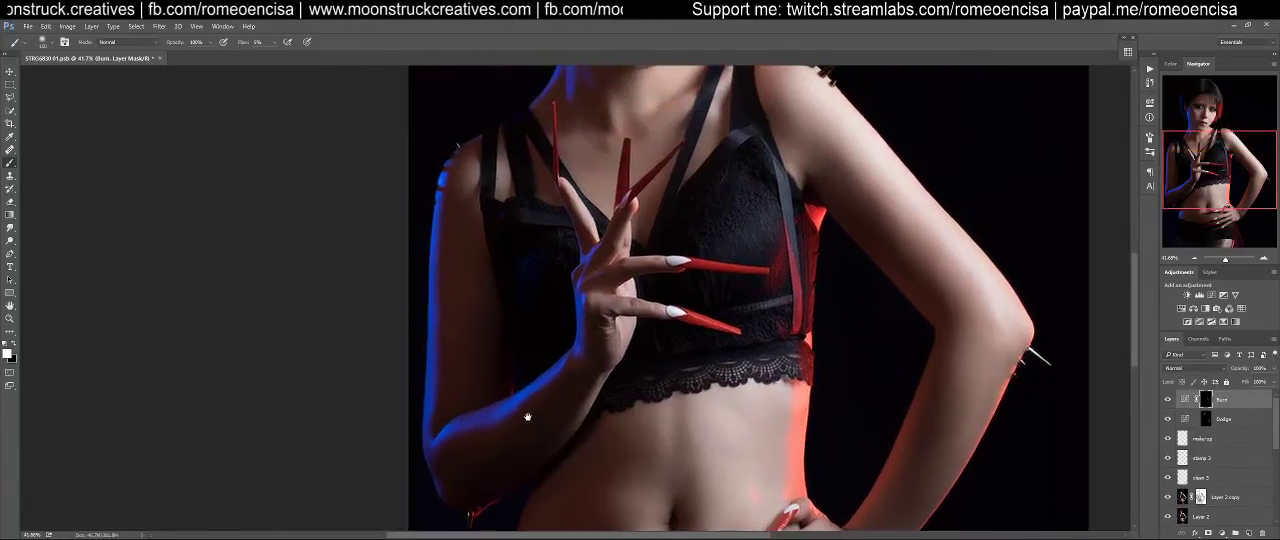
{"action": "left_click_drag", "start_coordinate": [574, 233], "coordinate": [564, 450]}
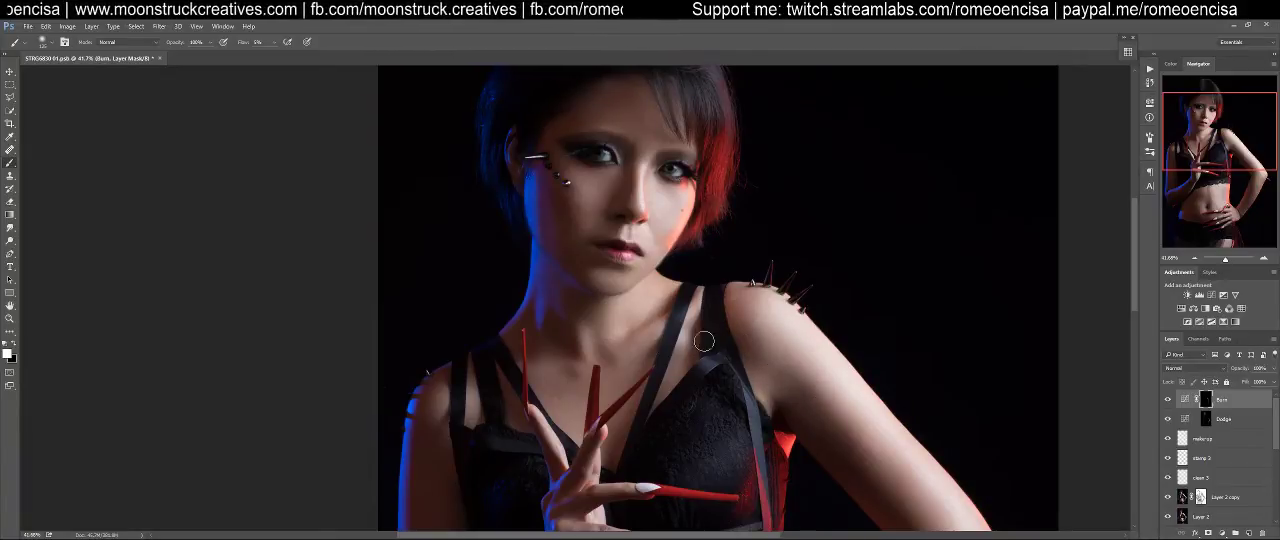
{"action": "scroll", "coordinate": [572, 291], "scroll_direction": "up", "scroll_amount": 3}
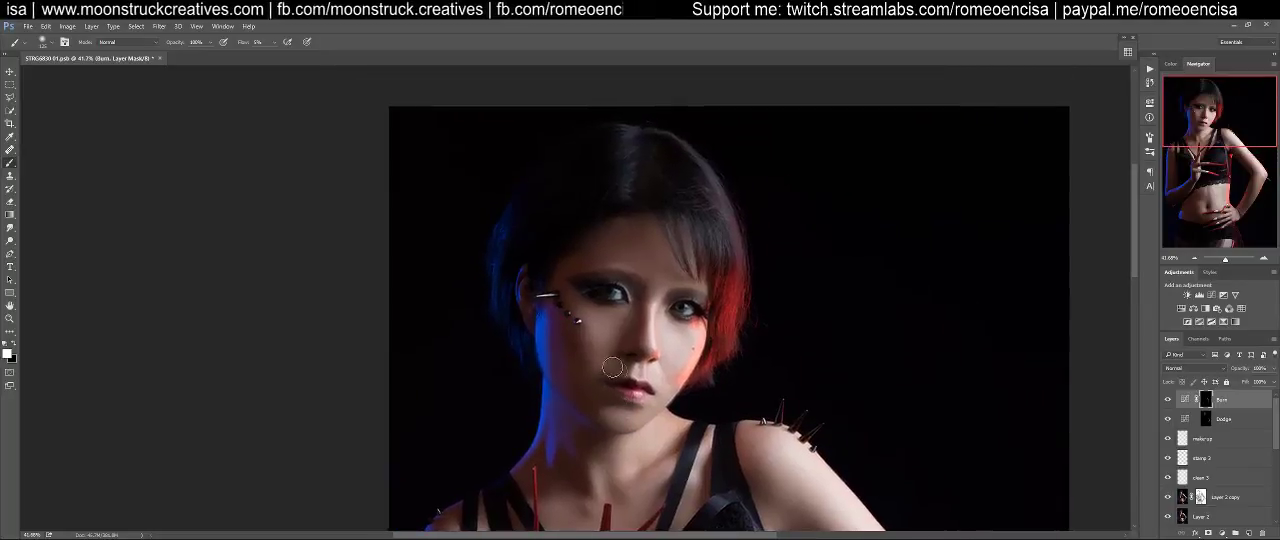
{"action": "key", "text": "ctrl+space"}
{"action": "left_click_drag", "start_coordinate": [627, 335], "coordinate": [666, 323]}
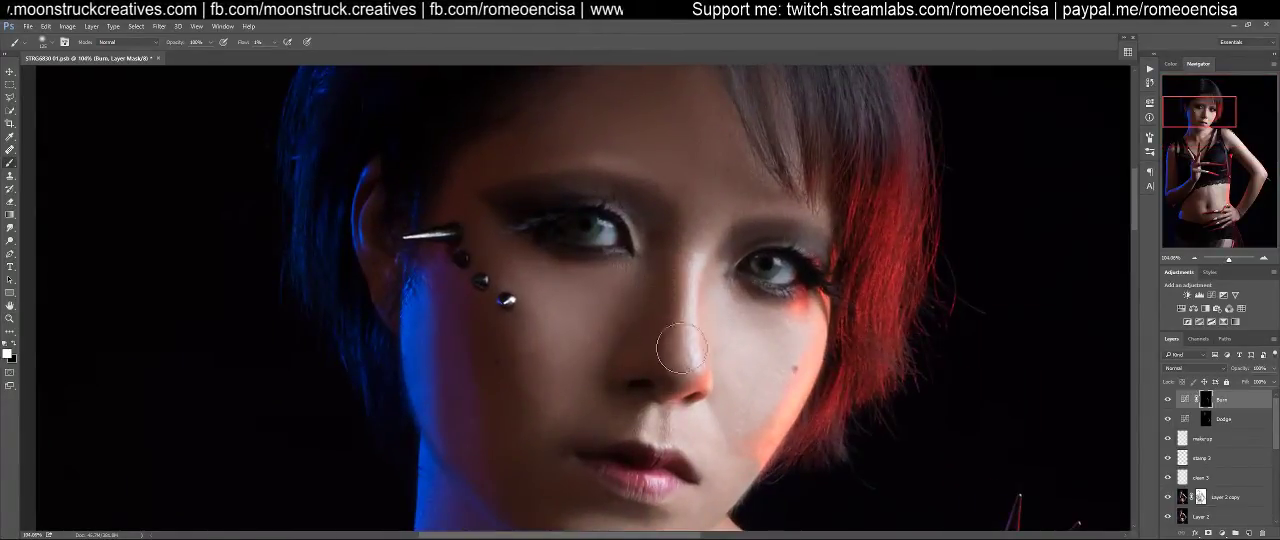
{"action": "key", "text": "bracketleft"}
{"action": "key", "text": "bracketleft"}
{"action": "key", "text": "bracketleft"}
{"action": "key", "text": "bracketleft"}
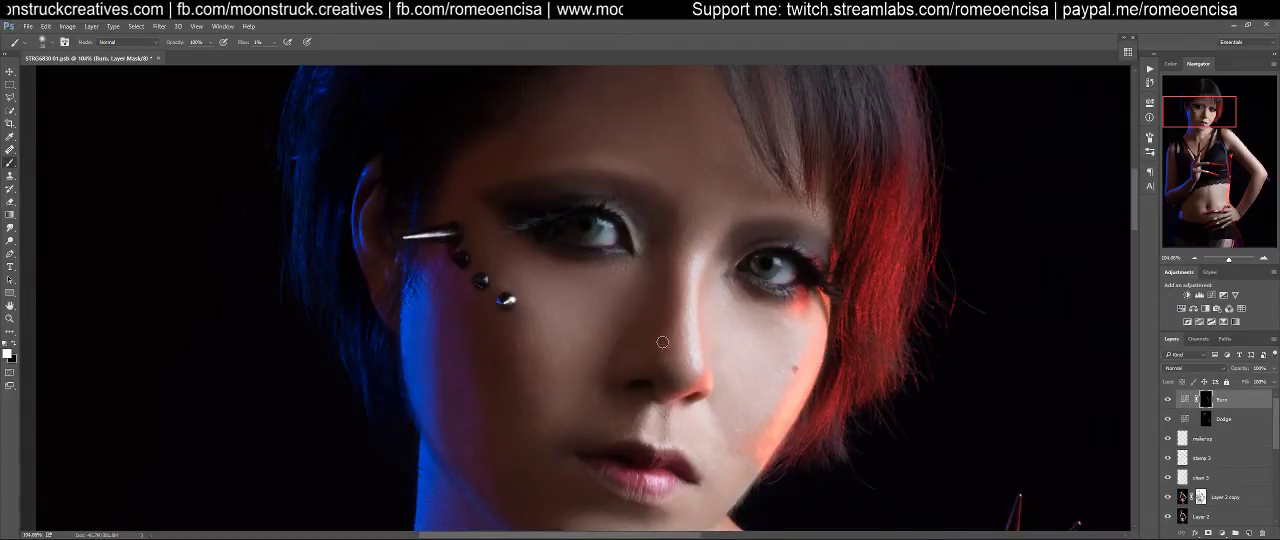
{"action": "key", "text": "bracketright"}
{"action": "key", "text": "bracketright"}
{"action": "mouse_move", "coordinate": [662, 216]}
{"action": "left_mouse_down"}
{"action": "mouse_move", "coordinate": [657, 358]}
{"action": "mouse_move", "coordinate": [672, 294]}
{"action": "left_mouse_up"}
Contour the red-lit side of the nose on the Burn mask with a smaller white brush, adjusting its size
{"action": "key", "text": "bracketleft"}
{"action": "key", "text": "bracketleft"}
{"action": "key", "text": "bracketleft"}
{"action": "key", "text": "bracketleft"}
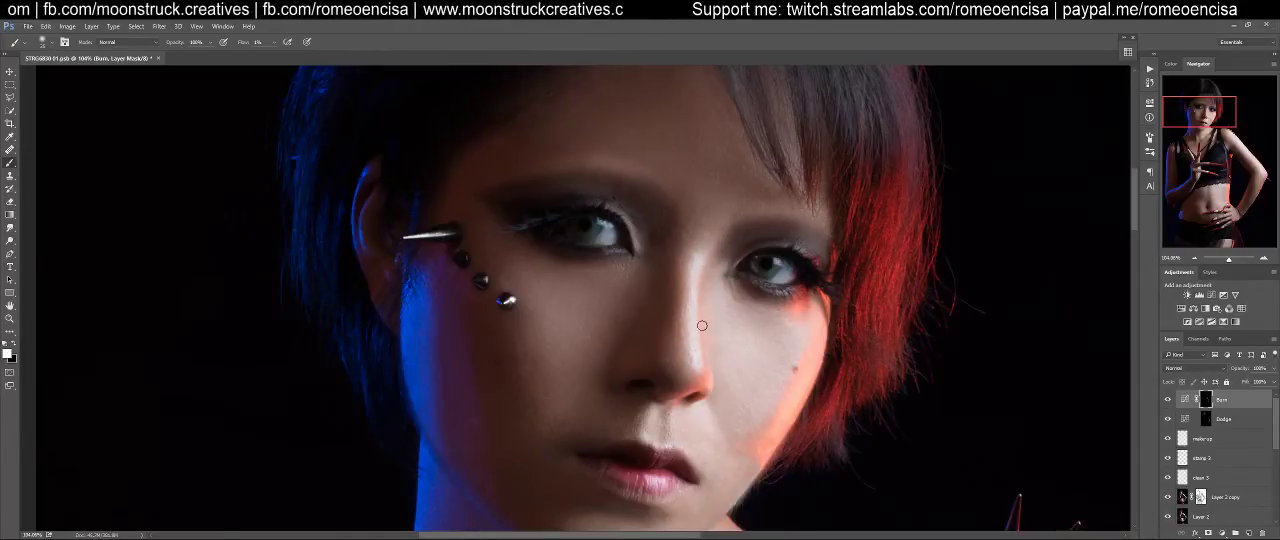
{"action": "key", "text": "bracketright"}
{"action": "key", "text": "bracketright"}
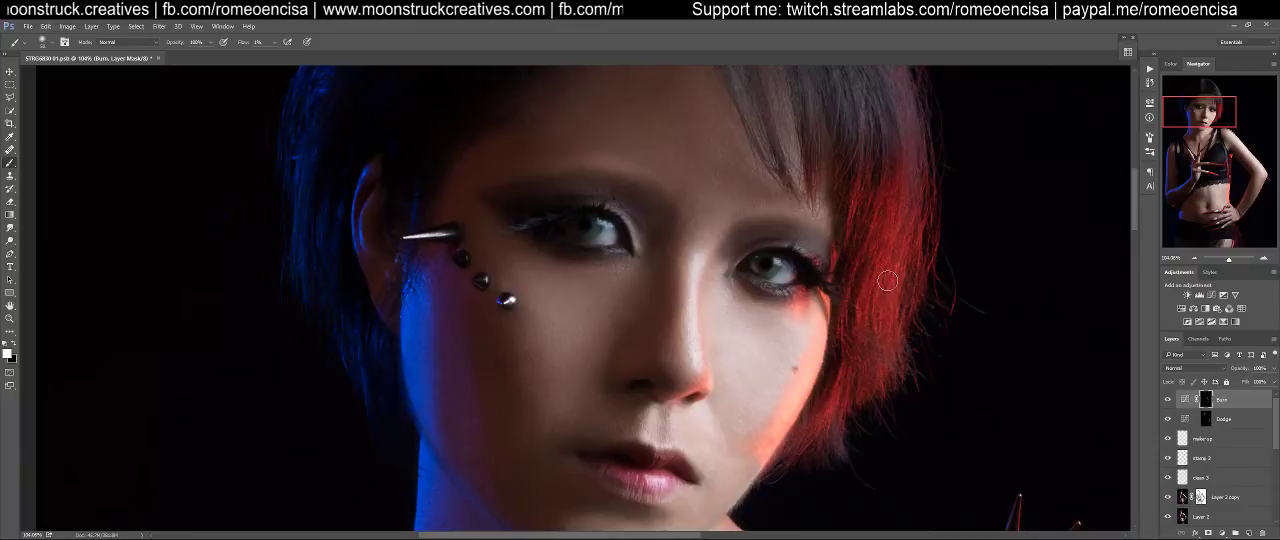
{"action": "key", "text": "ctrl+0"}
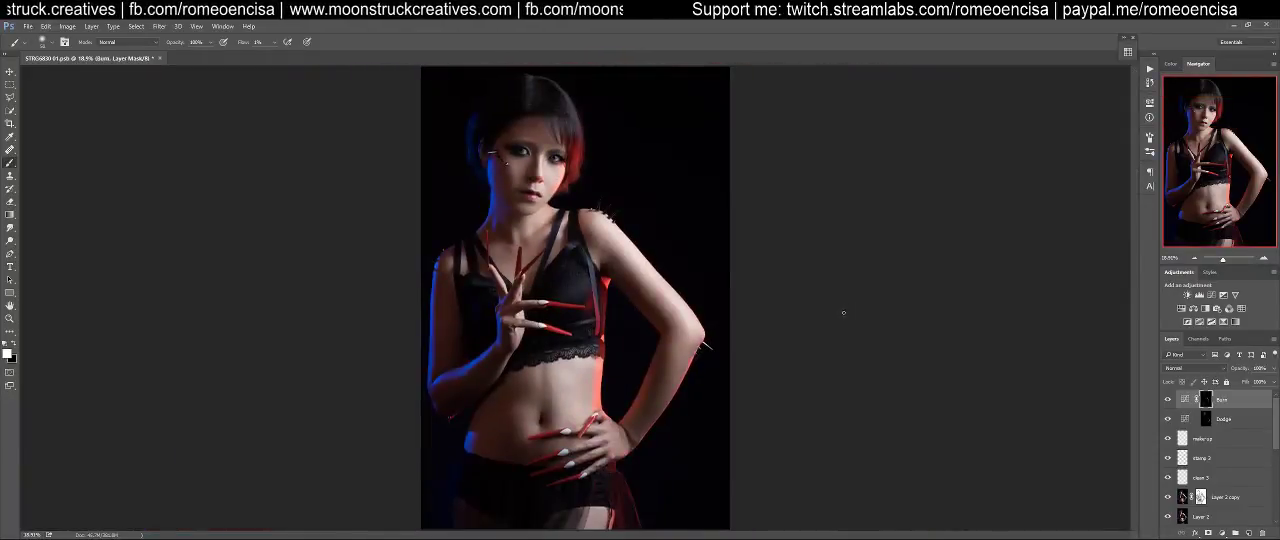
{"action": "scroll", "coordinate": [550, 200], "scroll_direction": "up", "scroll_amount": 5}
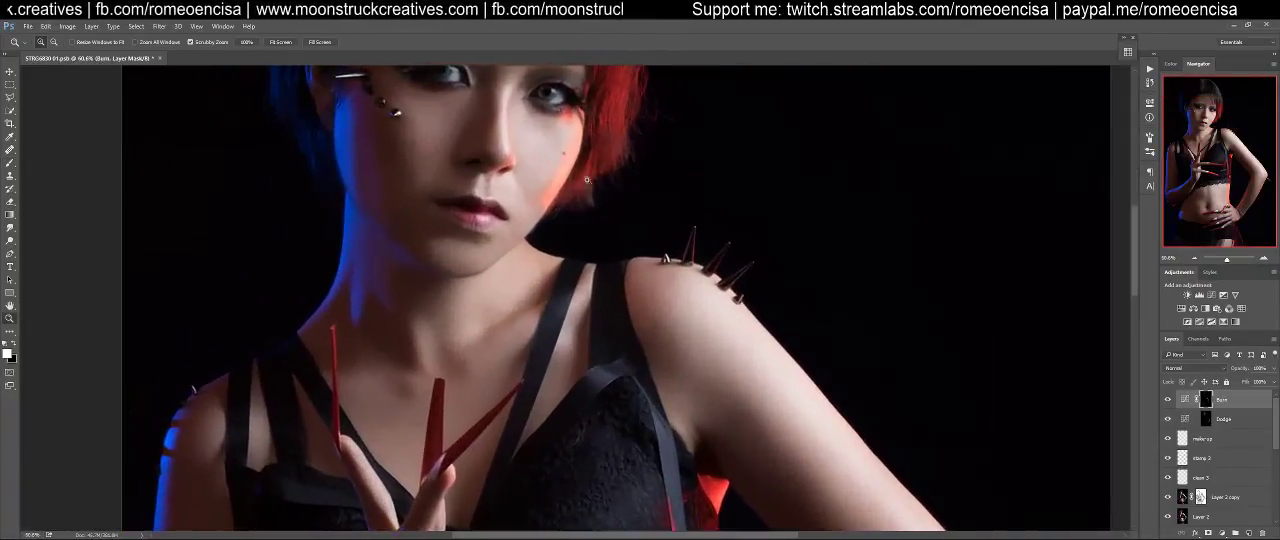
Darken the shadow along the red-lit jaw, chin and adjoining neck on the Burn mask with an enlarged white brush
{"action": "key", "text": "bracketright"}
{"action": "key", "text": "bracketright"}
{"action": "key", "text": "bracketright"}
{"action": "key", "text": "bracketright"}
{"action": "key", "text": "bracketright"}
{"action": "key", "text": "bracketright"}
{"action": "key", "text": "bracketright"}
{"action": "key", "text": "bracketright"}
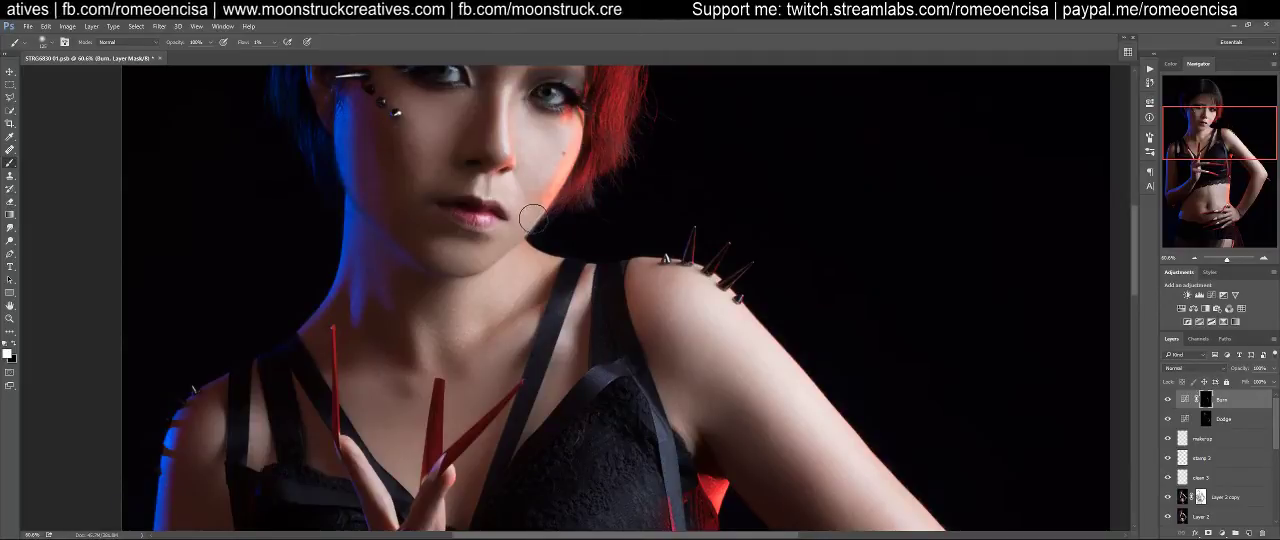
{"action": "mouse_move", "coordinate": [527, 228]}
{"action": "left_mouse_down"}
{"action": "mouse_move", "coordinate": [500, 257]}
{"action": "mouse_move", "coordinate": [543, 206]}
{"action": "mouse_move", "coordinate": [468, 270]}
{"action": "mouse_move", "coordinate": [548, 212]}
{"action": "mouse_move", "coordinate": [460, 266]}
{"action": "mouse_move", "coordinate": [433, 265]}
{"action": "mouse_move", "coordinate": [467, 267]}
{"action": "mouse_move", "coordinate": [419, 241]}
{"action": "mouse_move", "coordinate": [450, 261]}
{"action": "mouse_move", "coordinate": [424, 230]}
{"action": "mouse_move", "coordinate": [468, 245]}
{"action": "left_mouse_up"}
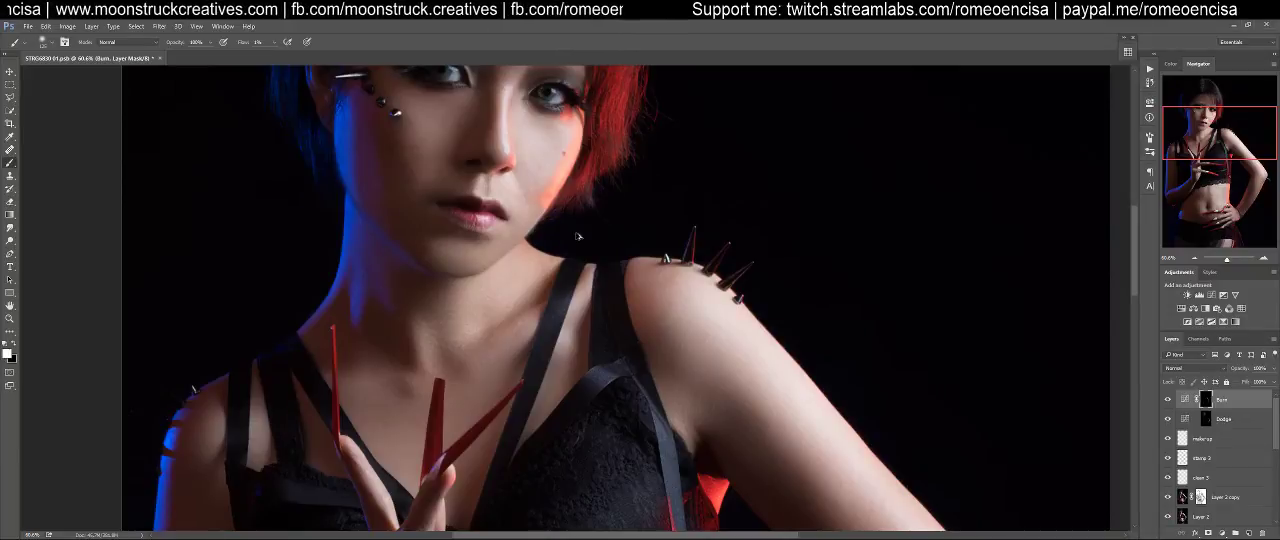
{"action": "mouse_move", "coordinate": [535, 271]}
{"action": "left_mouse_down"}
{"action": "mouse_move", "coordinate": [548, 254]}
{"action": "mouse_move", "coordinate": [537, 254]}
{"action": "mouse_move", "coordinate": [554, 260]}
{"action": "mouse_move", "coordinate": [551, 277]}
{"action": "left_mouse_up"}
Deepen the shadows beside the blue-lit edge of the neck and cheek on the Burn mask
{"action": "mouse_move", "coordinate": [342, 294]}
{"action": "left_mouse_down"}
{"action": "mouse_move", "coordinate": [359, 244]}
{"action": "mouse_move", "coordinate": [366, 324]}
{"action": "mouse_move", "coordinate": [392, 340]}
{"action": "left_mouse_up"}
{"action": "left_click_drag", "start_coordinate": [378, 272], "coordinate": [511, 440]}
{"action": "left_click_drag", "start_coordinate": [499, 337], "coordinate": [509, 400]}
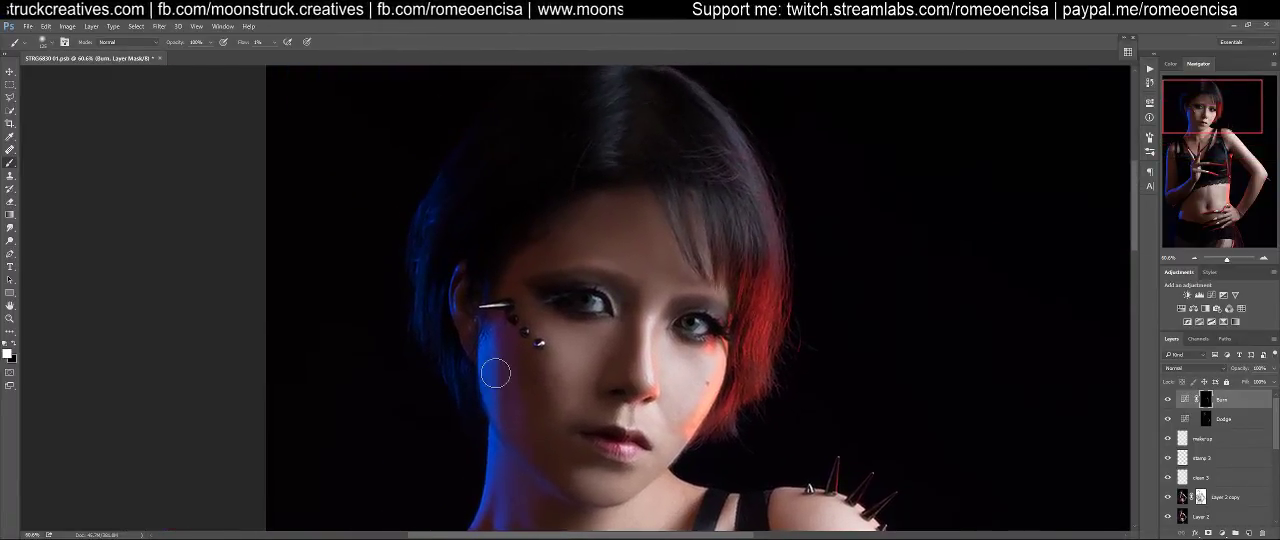
{"action": "scroll", "coordinate": [496, 373], "scroll_direction": "down", "scroll_amount": 5}
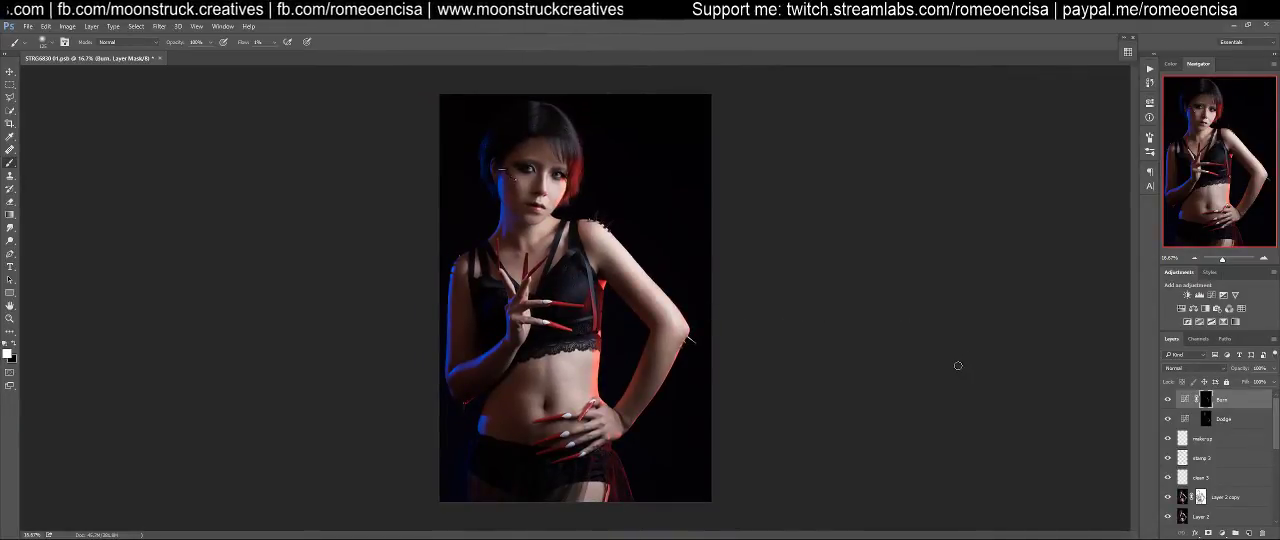
{"action": "scroll", "coordinate": [1212, 436], "scroll_direction": "down", "scroll_amount": 5}
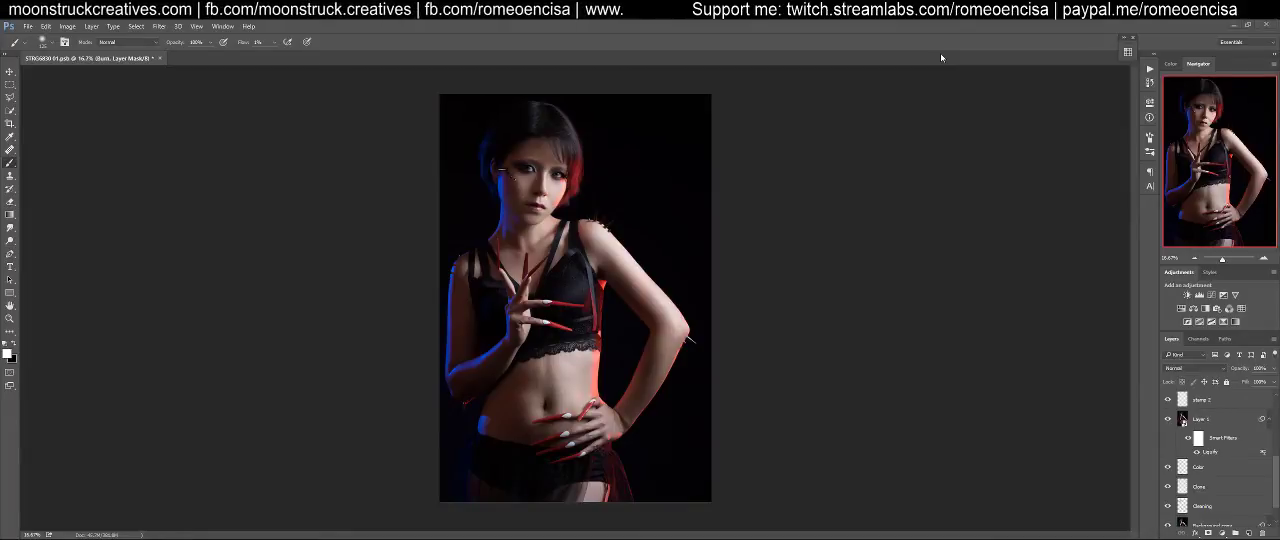
{"action": "scroll", "coordinate": [1218, 415], "scroll_direction": "up", "scroll_amount": 3}
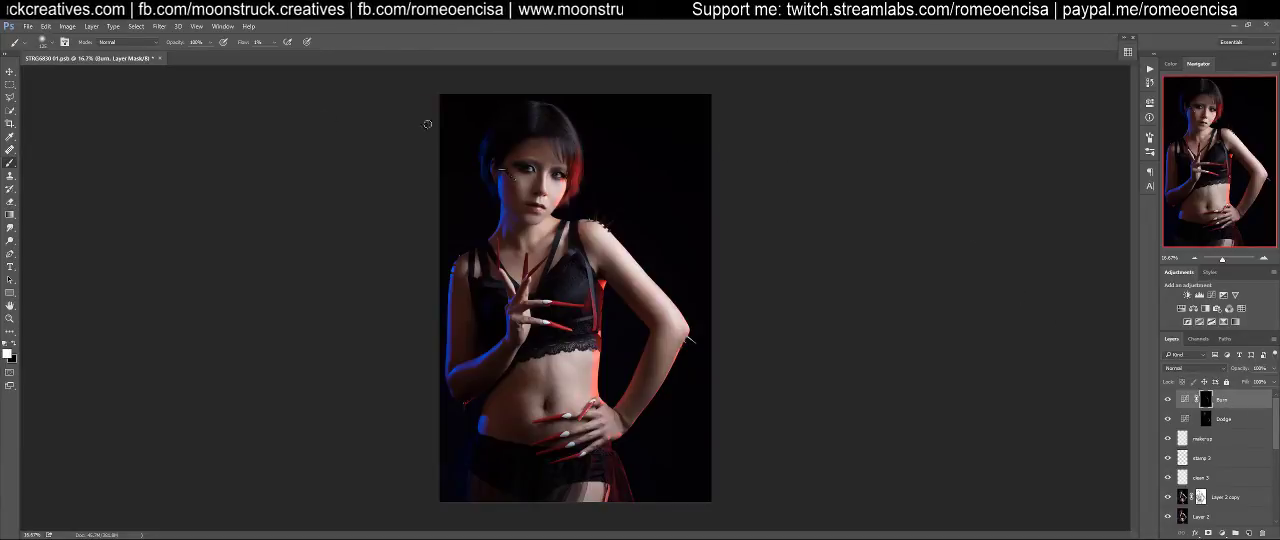
Switch to File Explorer and open the Light Textures folder in a new window
{"action": "key", "text": "v"}
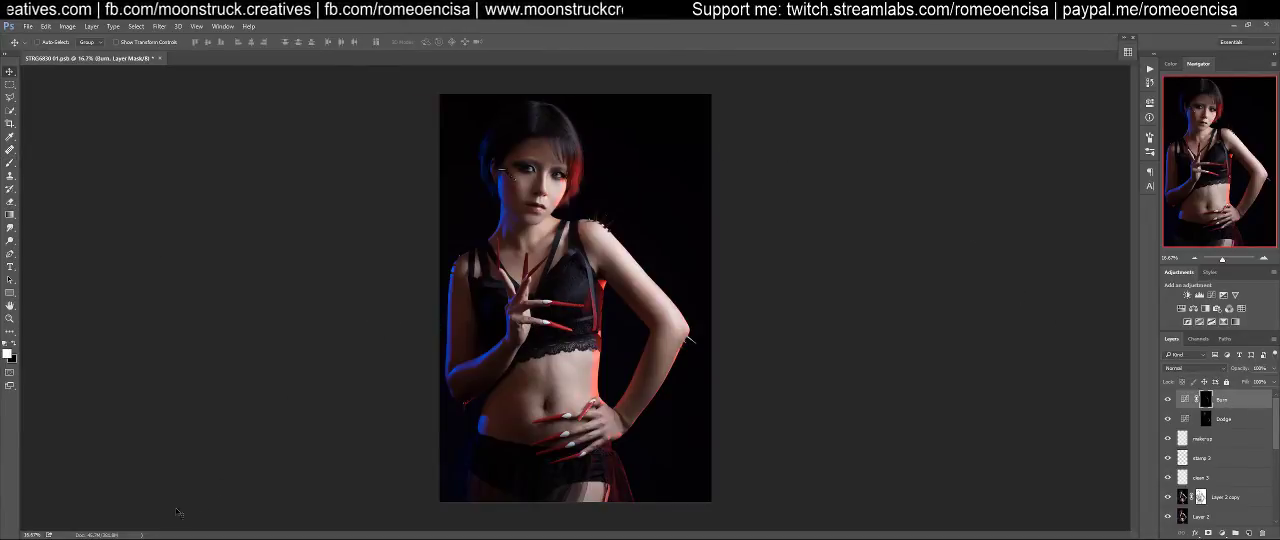
{"action": "mouse_move", "coordinate": [86, 538]}
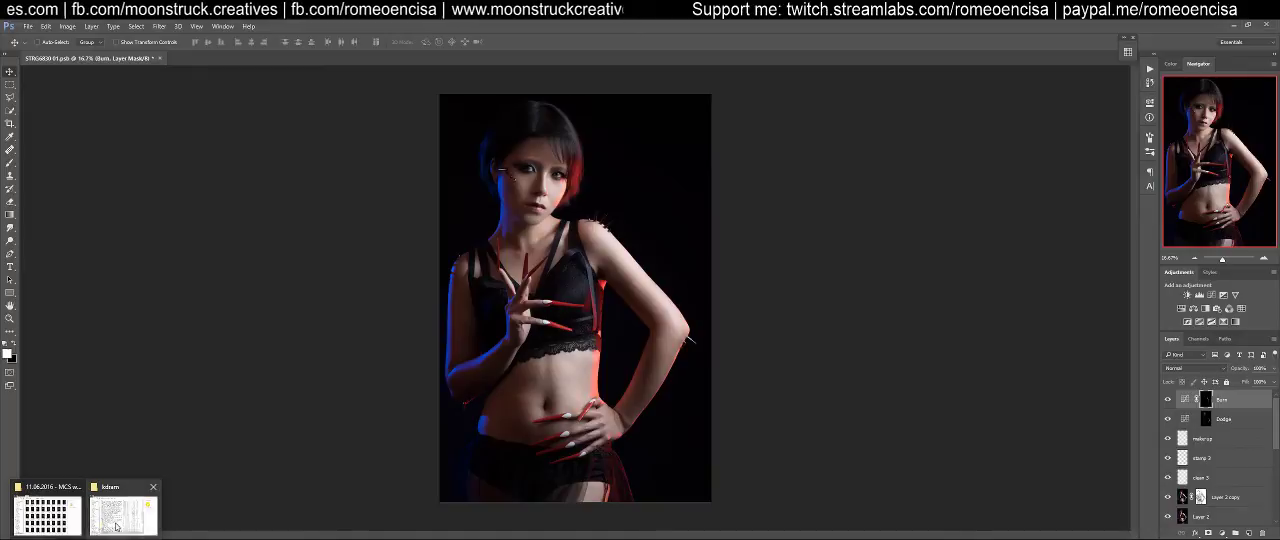
{"action": "left_click", "coordinate": [47, 515]}
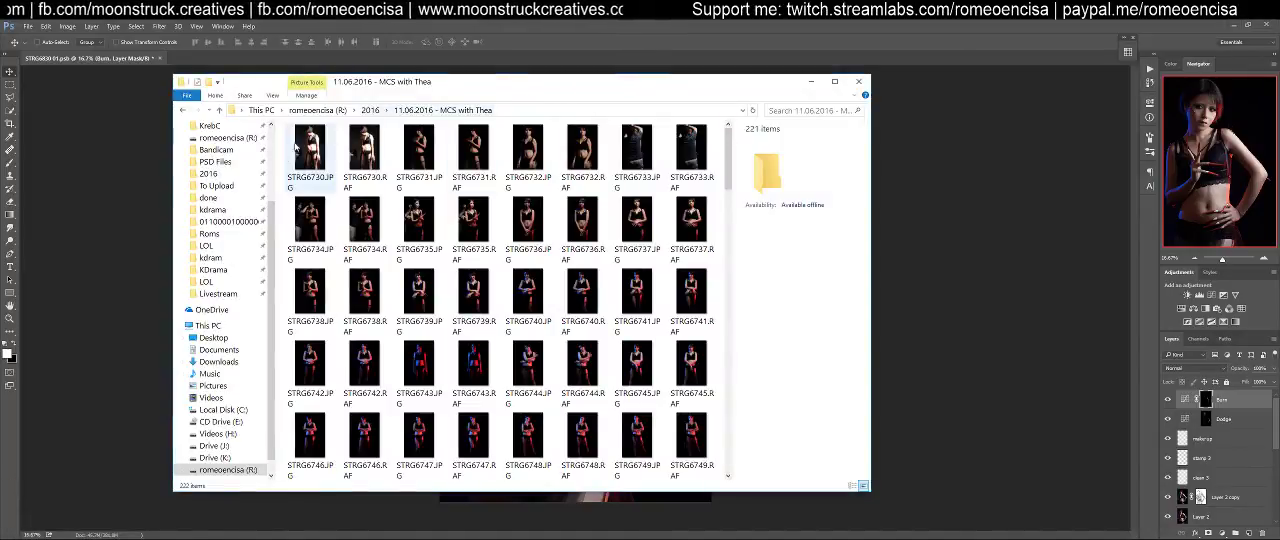
{"action": "scroll", "coordinate": [240, 208], "scroll_direction": "up", "scroll_amount": 3}
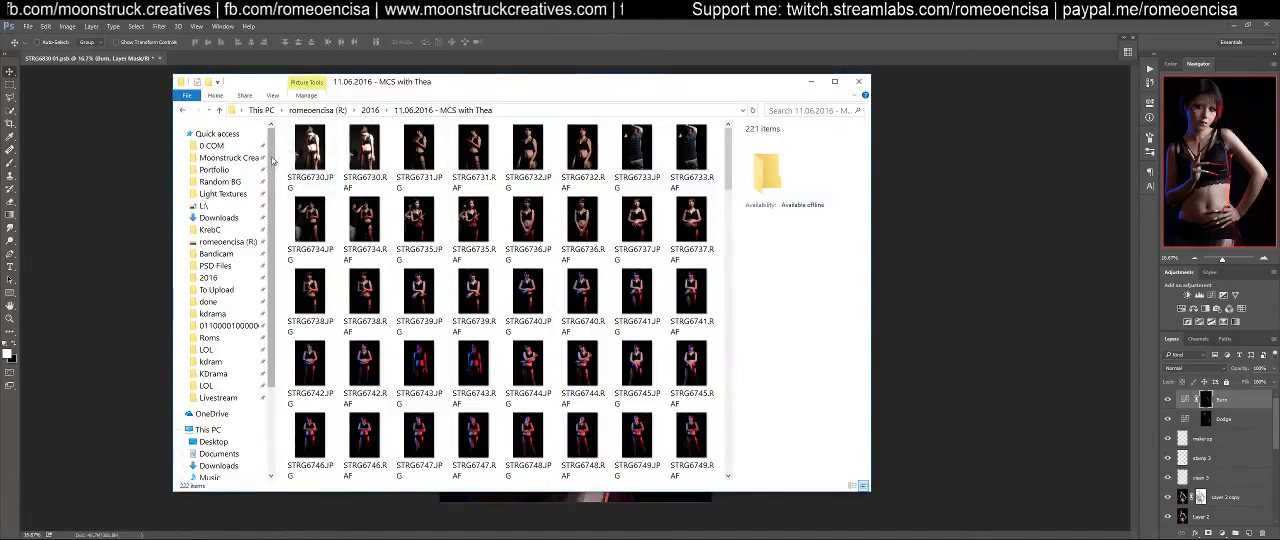
{"action": "right_click", "coordinate": [241, 192]}
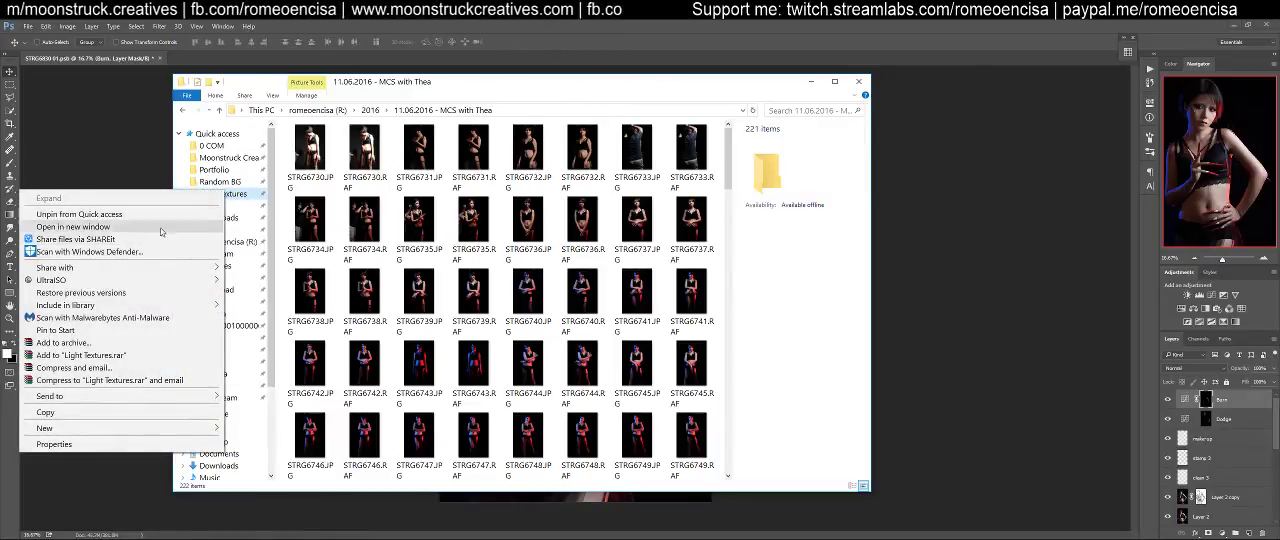
{"action": "left_click", "coordinate": [72, 227]}
Look through the light leak and bokeh images in the Light Textures folder and return to Photoshop
{"action": "left_click_drag", "start_coordinate": [767, 62], "coordinate": [710, 80]}
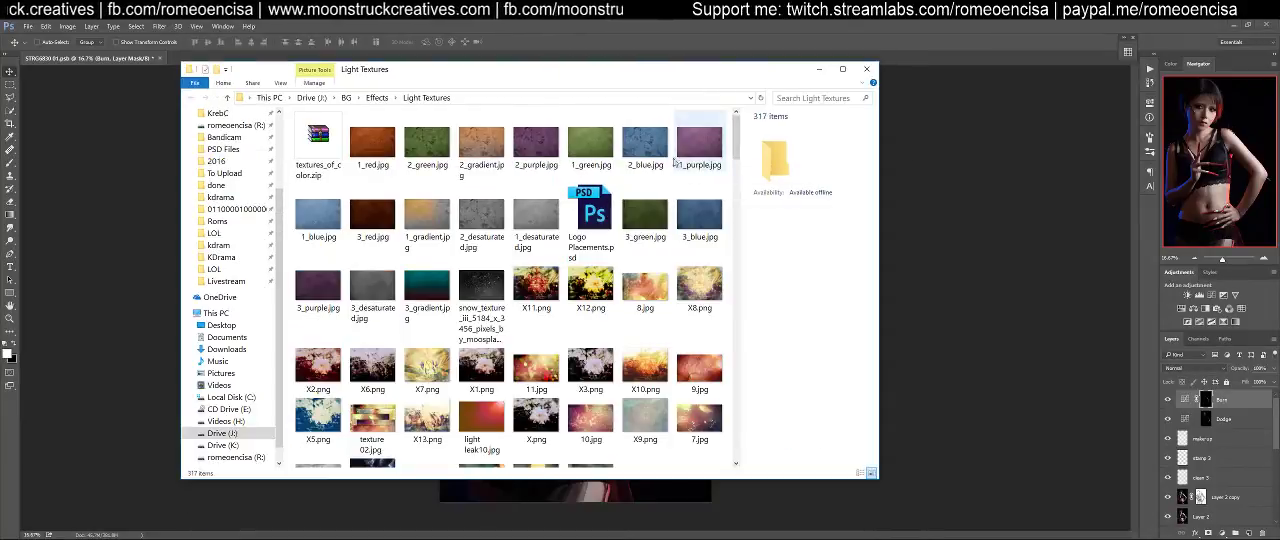
{"action": "left_click", "coordinate": [739, 235]}
{"action": "left_click_drag", "start_coordinate": [738, 196], "coordinate": [738, 151]}
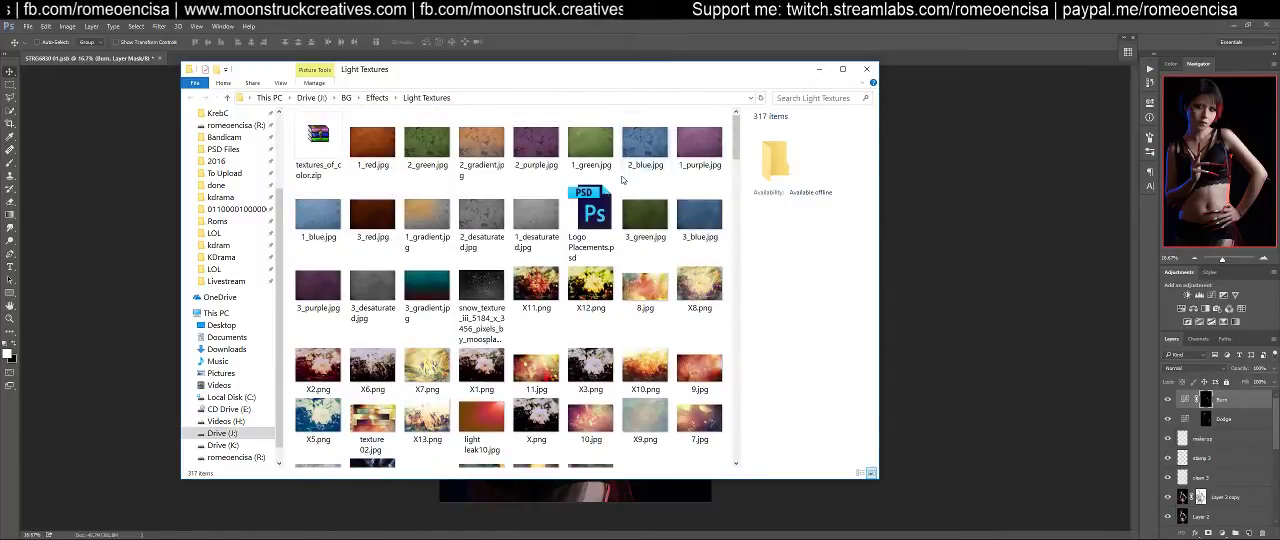
{"action": "scroll", "coordinate": [651, 253], "scroll_direction": "down", "scroll_amount": 5}
{"action": "scroll", "coordinate": [662, 253], "scroll_direction": "up", "scroll_amount": 5}
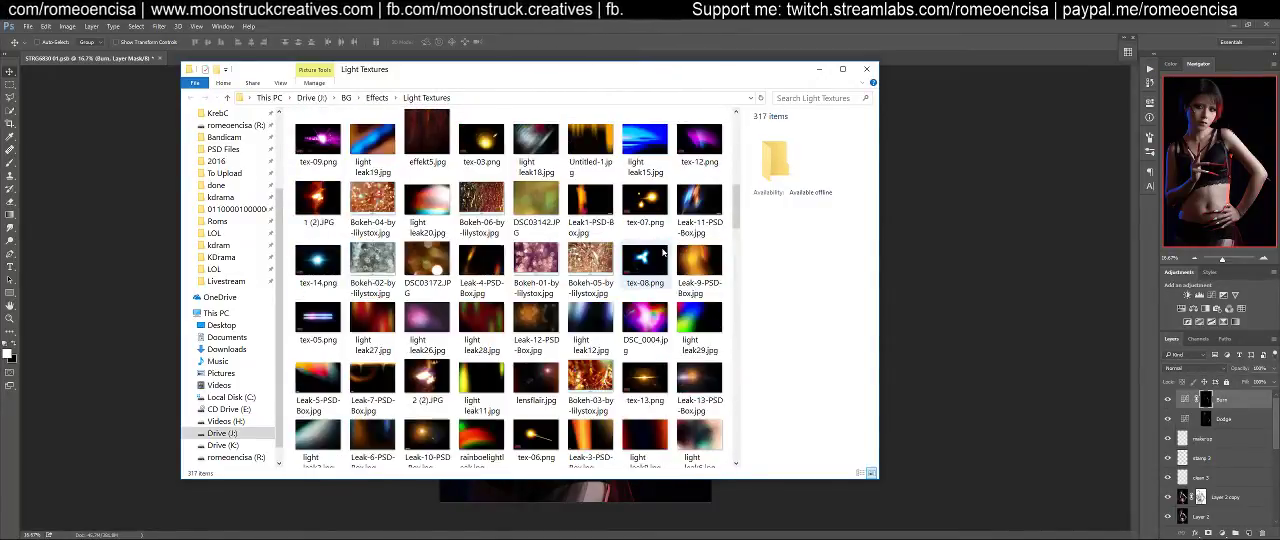
{"action": "left_click", "coordinate": [1144, 304]}
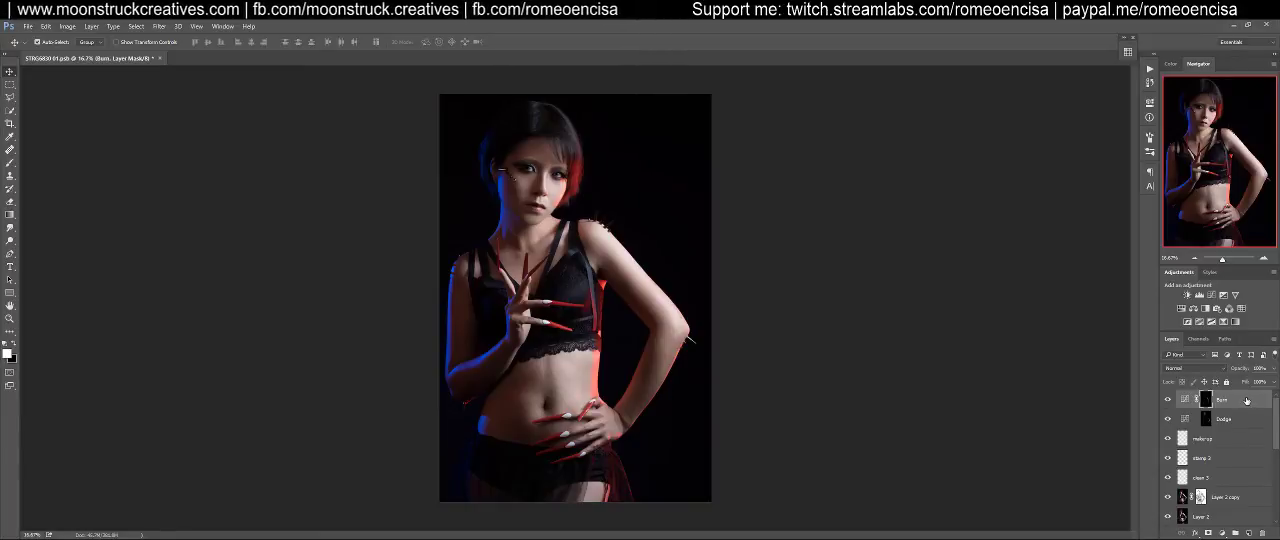
Merge all visible layers into a new smart object above the Burn layer and open it in Color Efex Pro 4
{"action": "key", "text": "ctrl+shift+alt+e"}
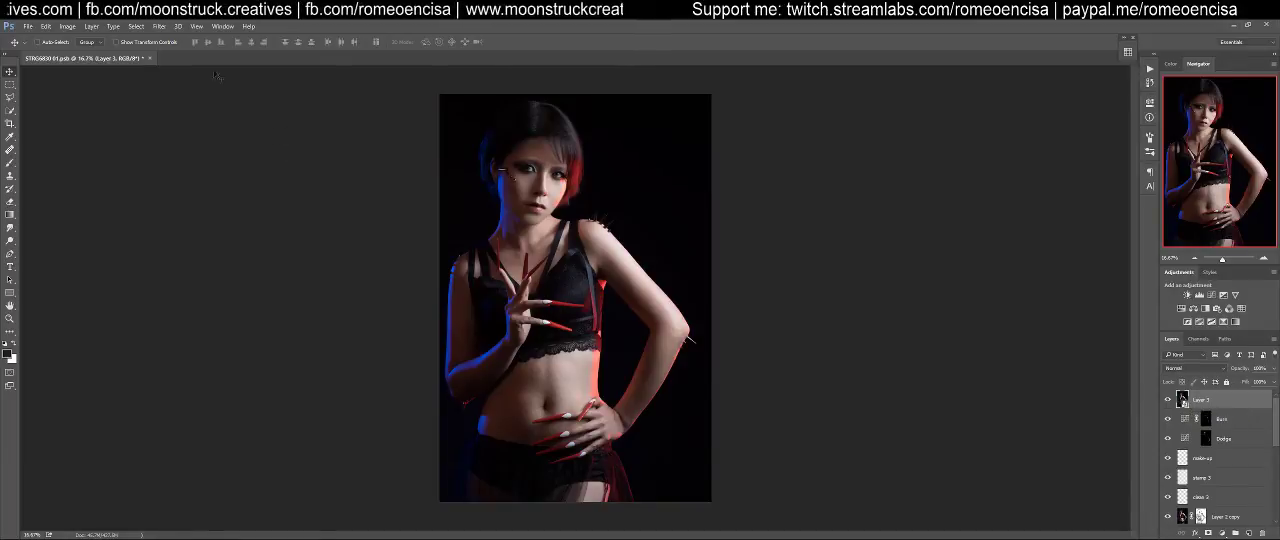
{"action": "left_click", "coordinate": [160, 26]}
{"action": "mouse_move", "coordinate": [204, 312]}
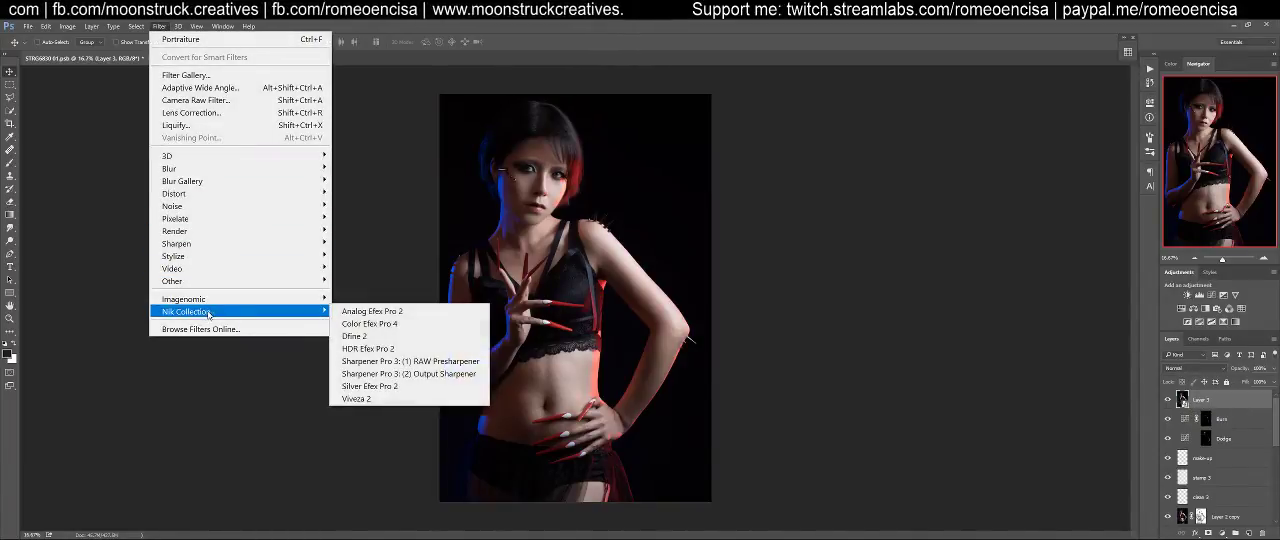
{"action": "left_click", "coordinate": [354, 328]}
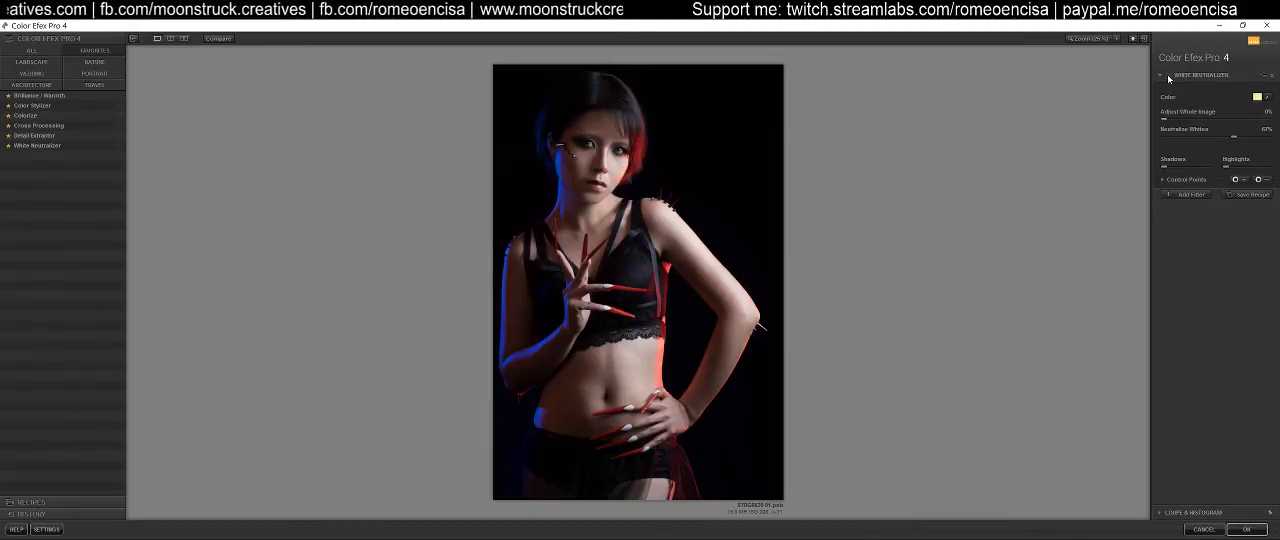
Enlarge the preview and try the Brilliance / Warmth filter on the portrait
{"action": "left_click", "coordinate": [1090, 38]}
{"action": "left_click", "coordinate": [1111, 66]}
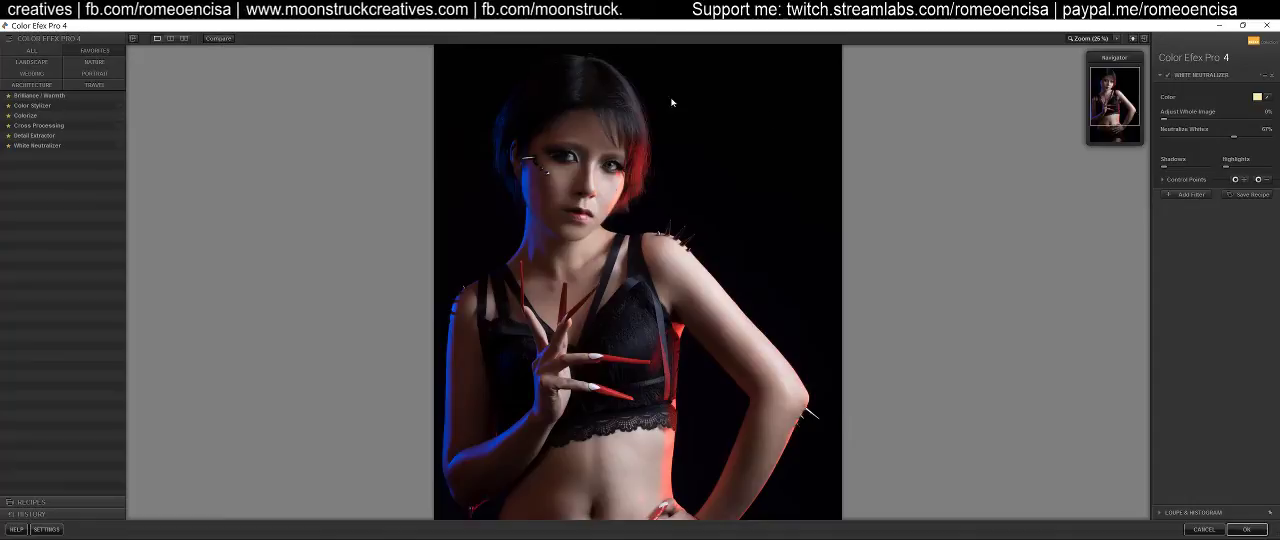
{"action": "left_click", "coordinate": [38, 95]}
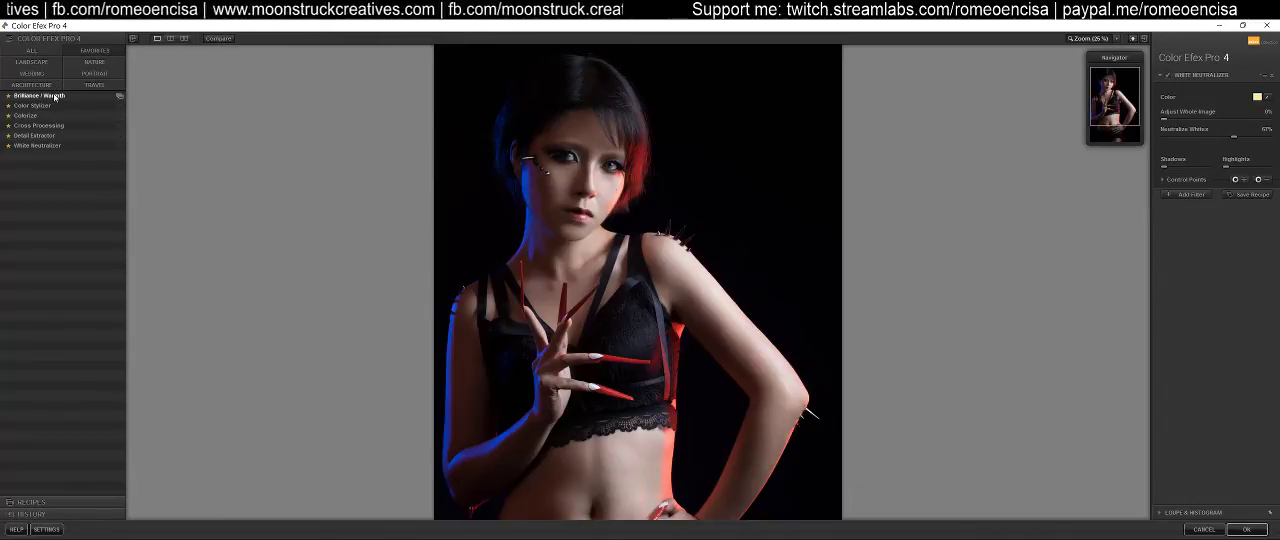
{"action": "left_click_drag", "start_coordinate": [1217, 104], "coordinate": [1228, 104]}
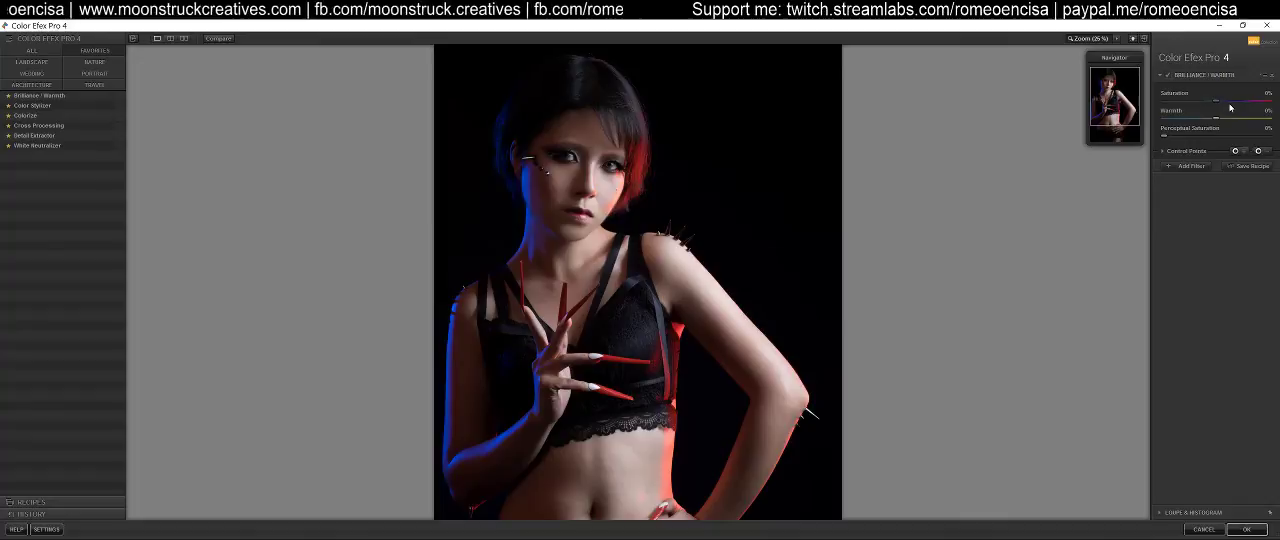
Try the Cross Processing filter on the full-figure preview with method Y06
{"action": "left_click", "coordinate": [38, 125]}
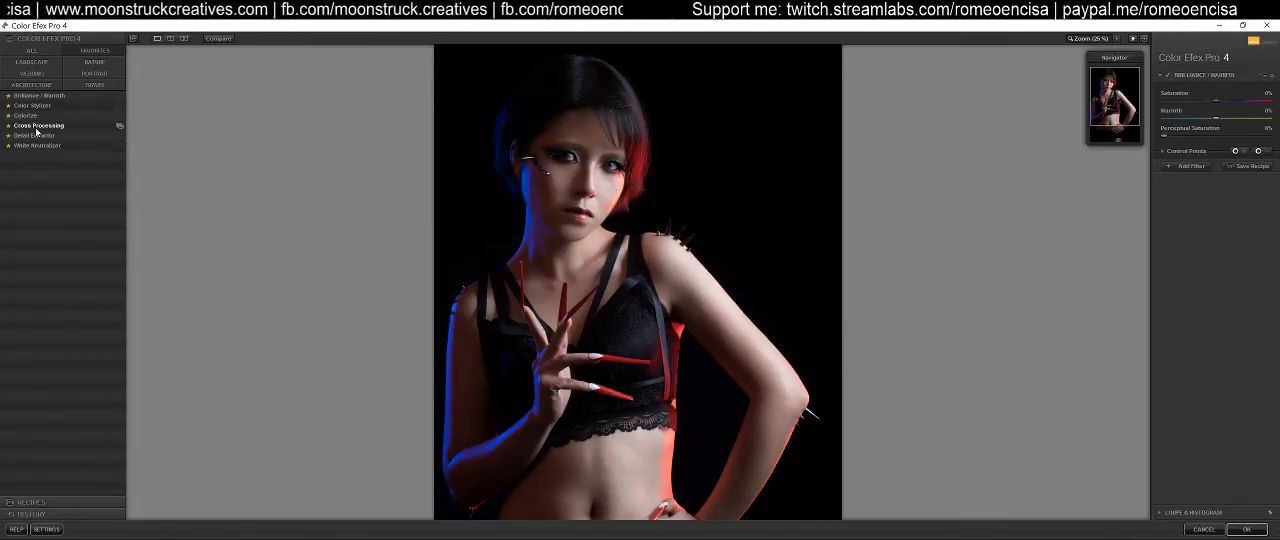
{"action": "left_click", "coordinate": [1101, 40]}
{"action": "left_click", "coordinate": [1230, 99]}
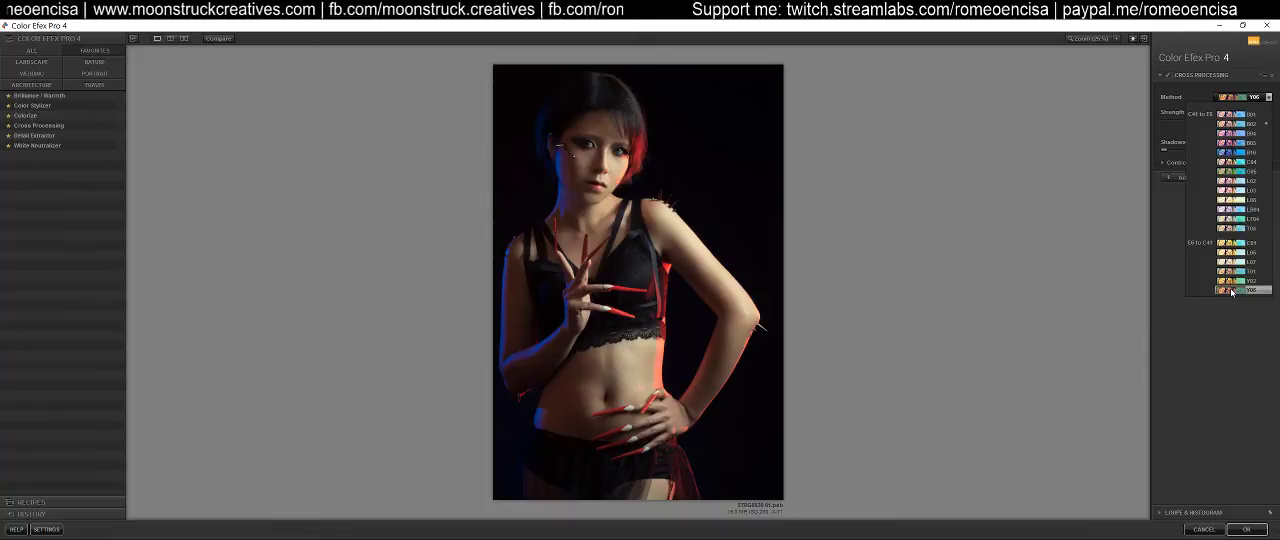
{"action": "left_click", "coordinate": [1228, 323]}
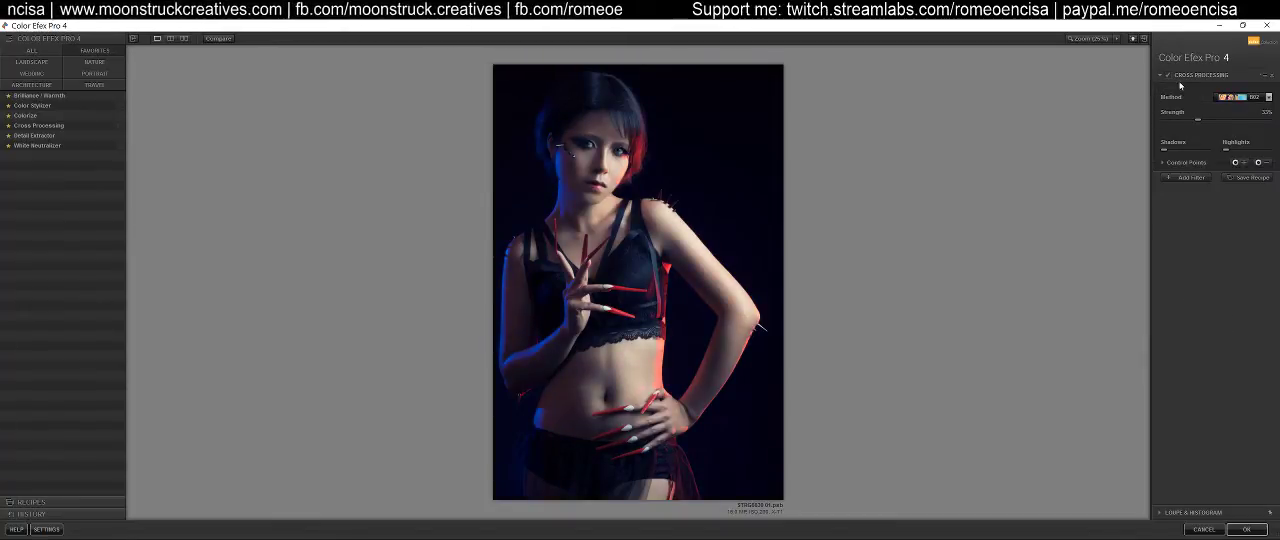
{"action": "left_click", "coordinate": [1228, 97]}
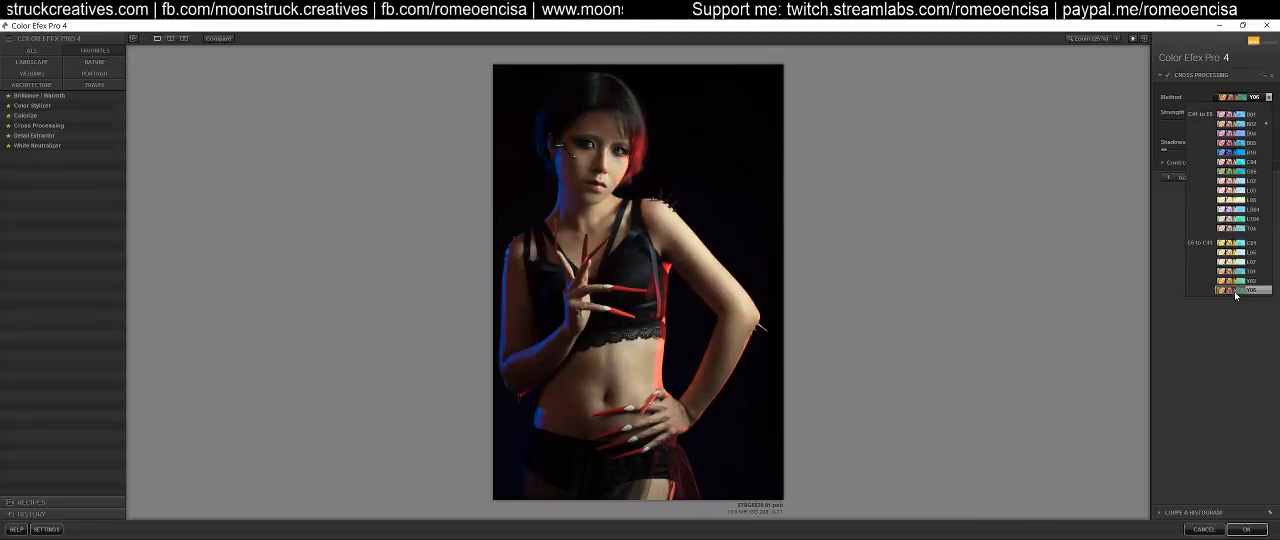
{"action": "left_click", "coordinate": [1236, 291]}
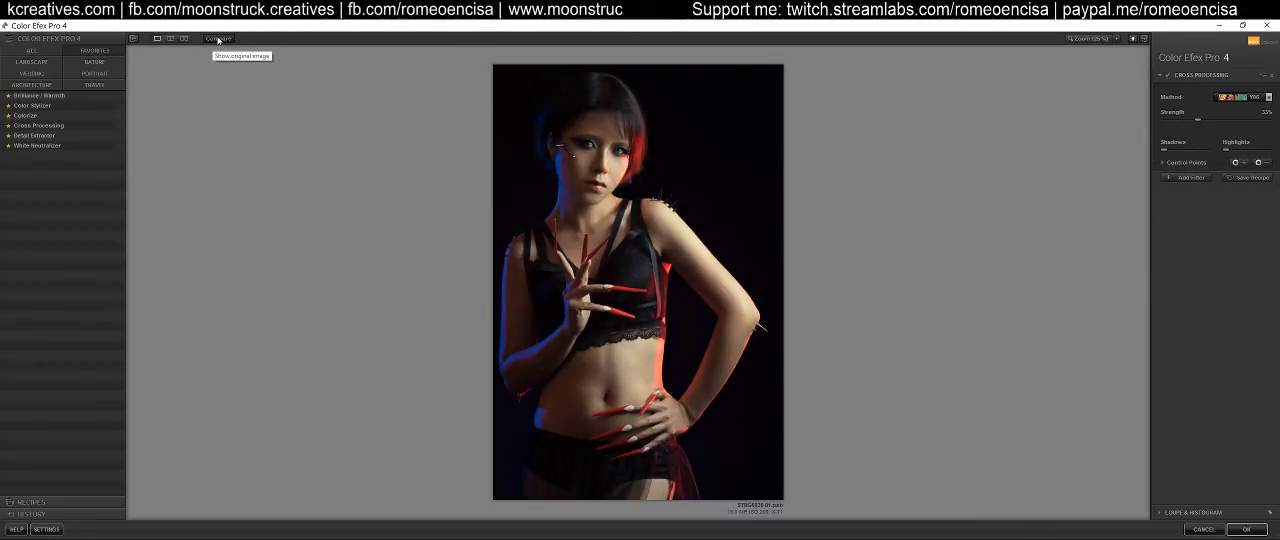
Compare the original with the Cross Processing version in the split preview and cancel Color Efex Pro
{"action": "left_click", "coordinate": [184, 39]}
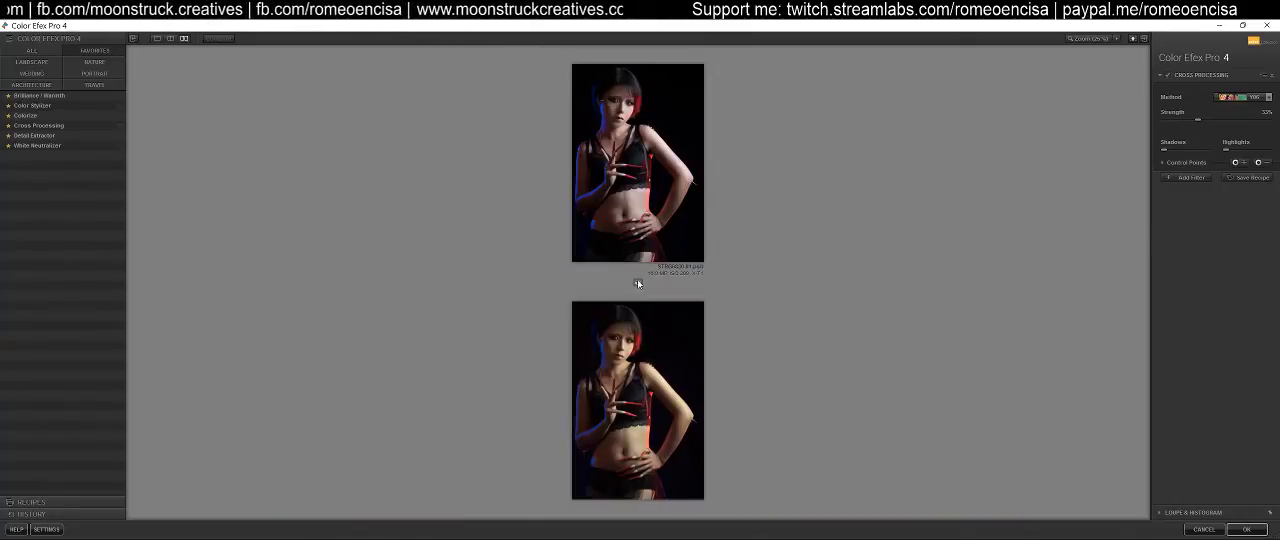
{"action": "left_click", "coordinate": [638, 282]}
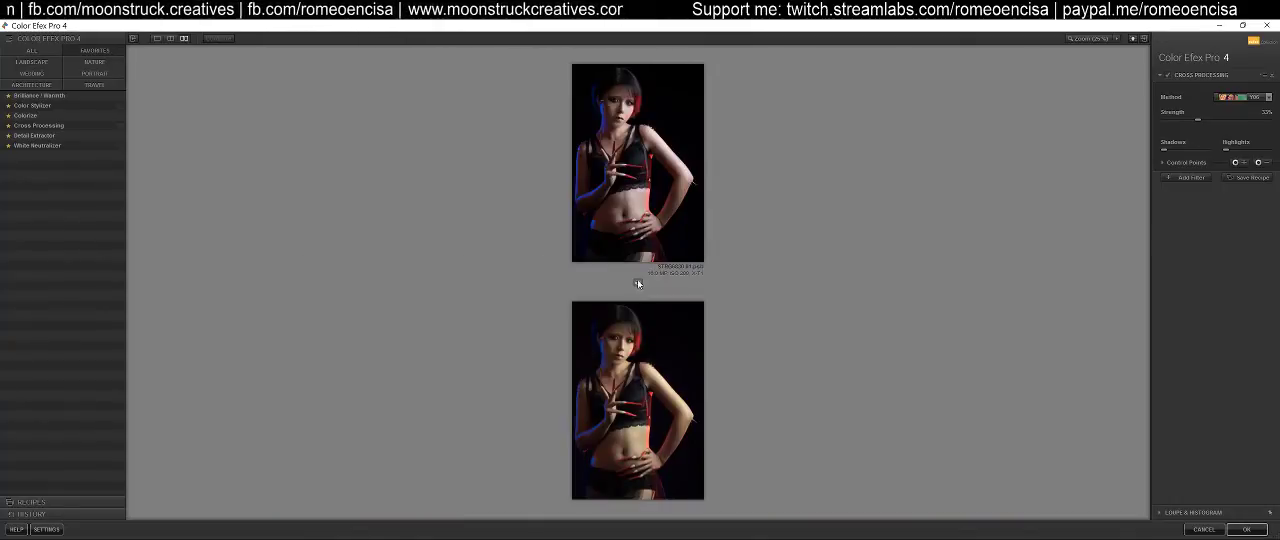
{"action": "left_click", "coordinate": [637, 283]}
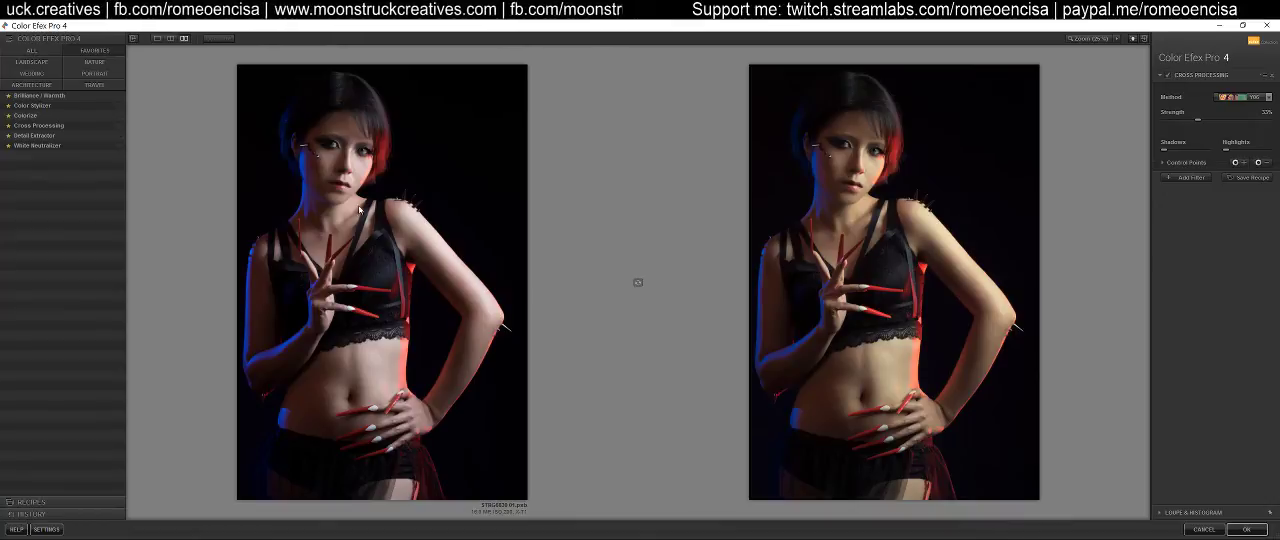
{"action": "left_click", "coordinate": [157, 39]}
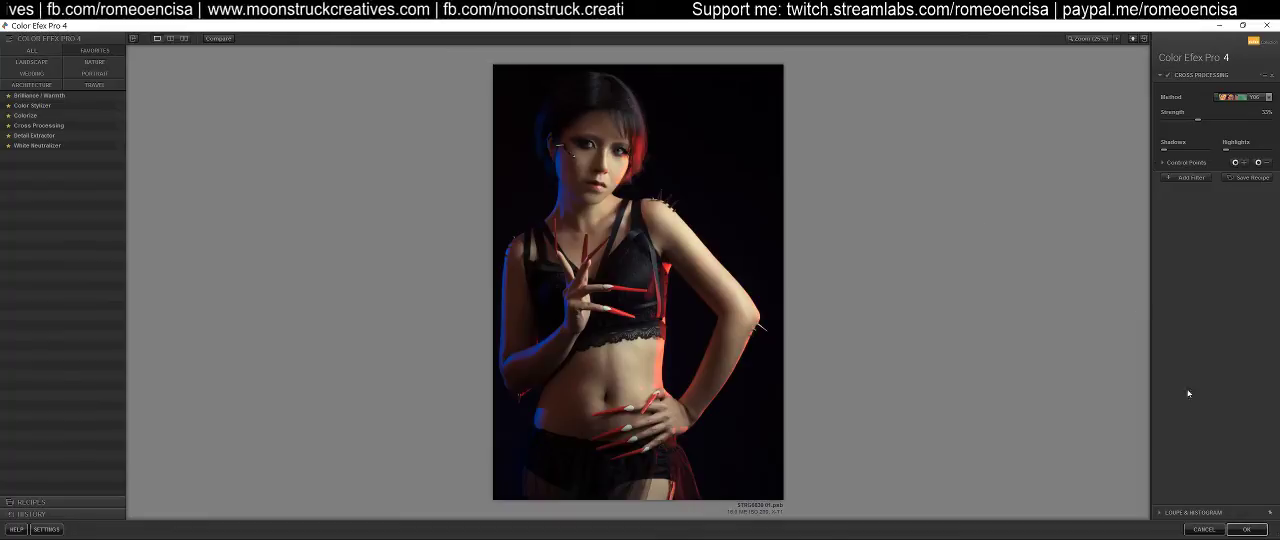
{"action": "left_click", "coordinate": [1210, 530]}
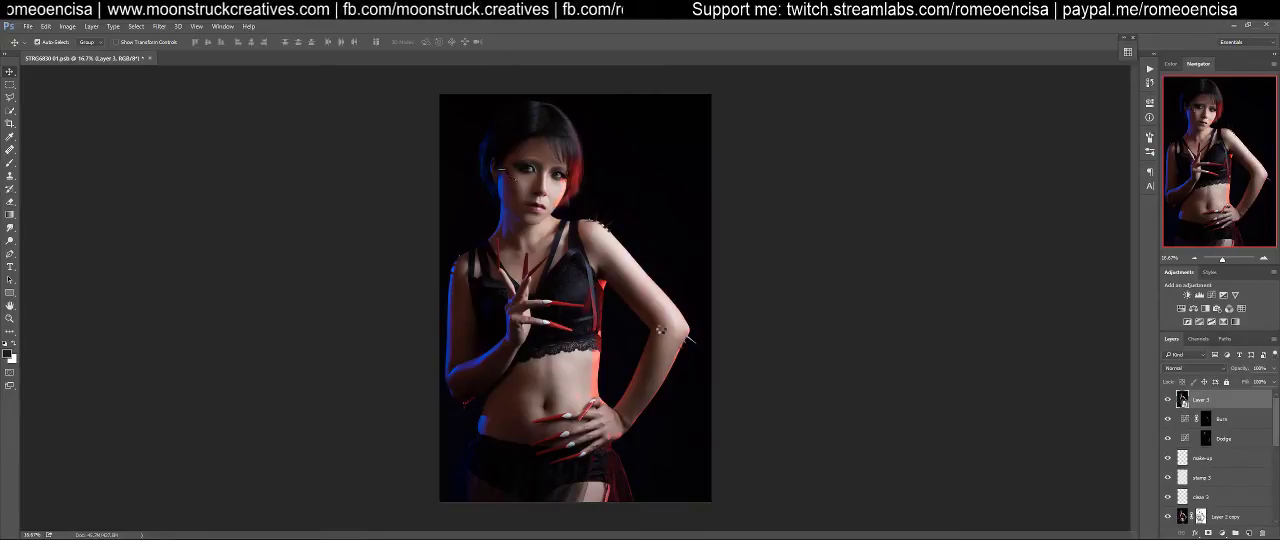
Open the merged smart object layer in the Camera Raw Filter
{"action": "key", "text": "ctrl+shift+a"}
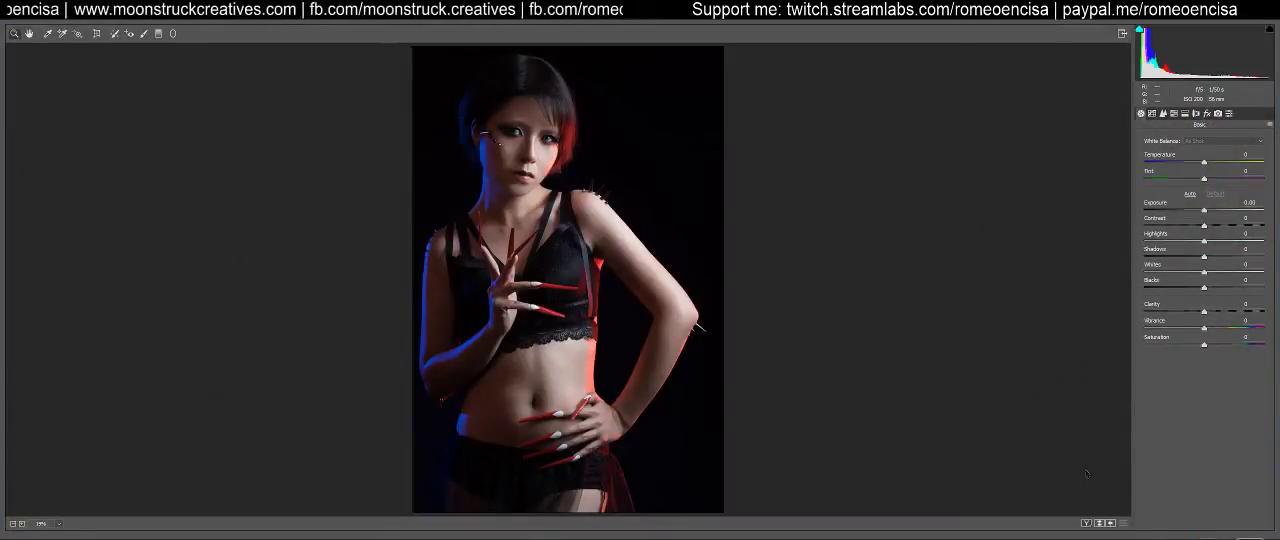
{"action": "key", "text": "Escape"}
{"action": "left_click", "coordinate": [197, 26]}
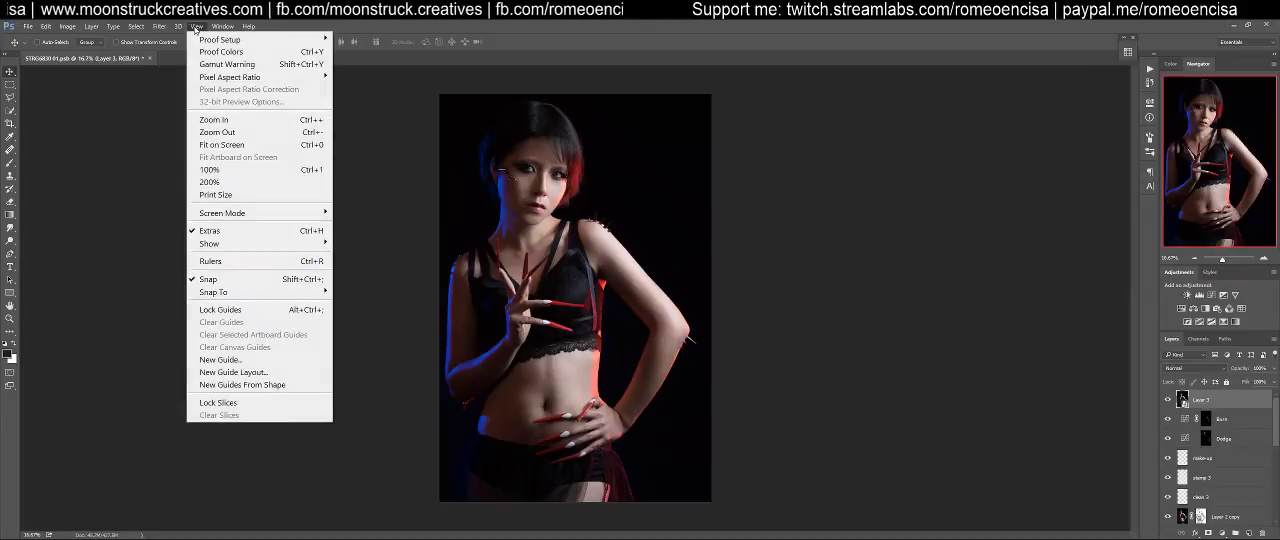
{"action": "mouse_move", "coordinate": [164, 29]}
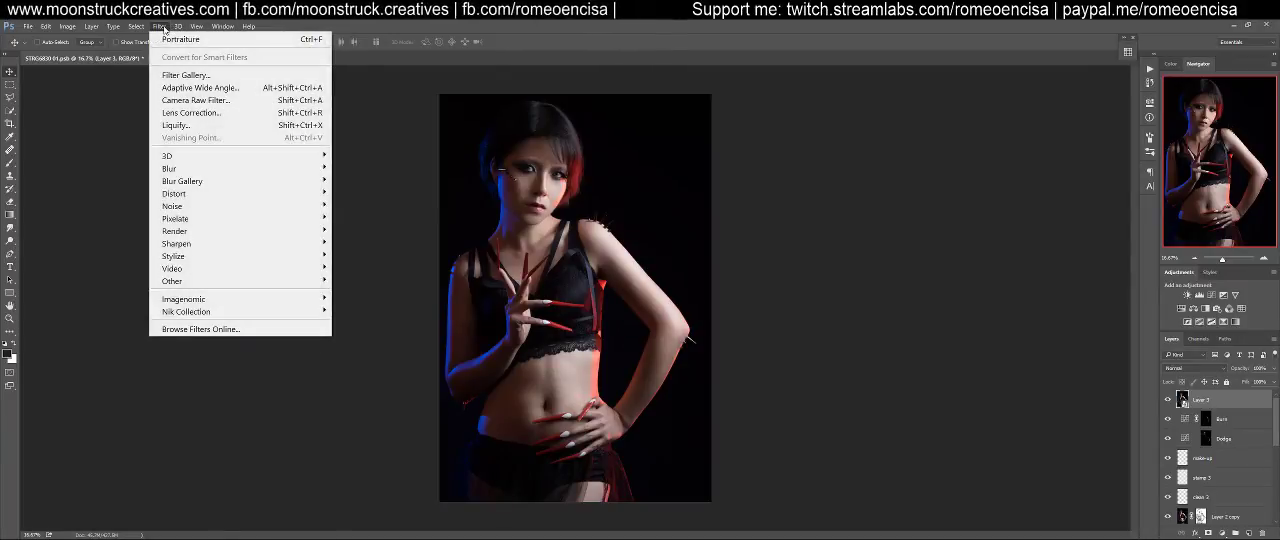
{"action": "left_click", "coordinate": [196, 100]}
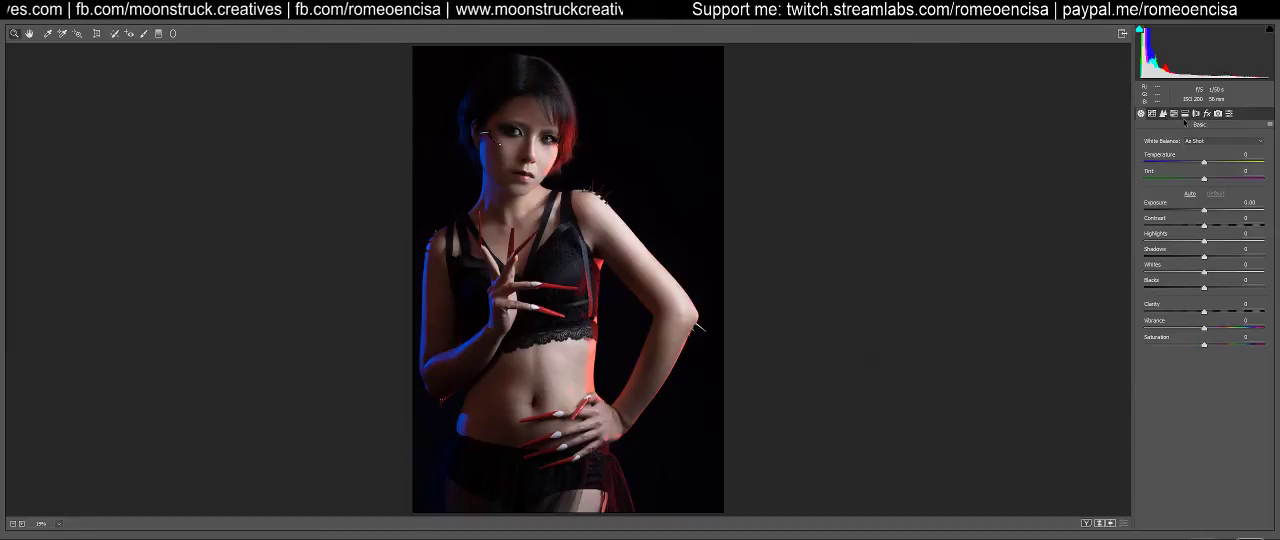
Try raising the midtones on the RGB point curve and reset the curve to Linear
{"action": "left_click", "coordinate": [1152, 113]}
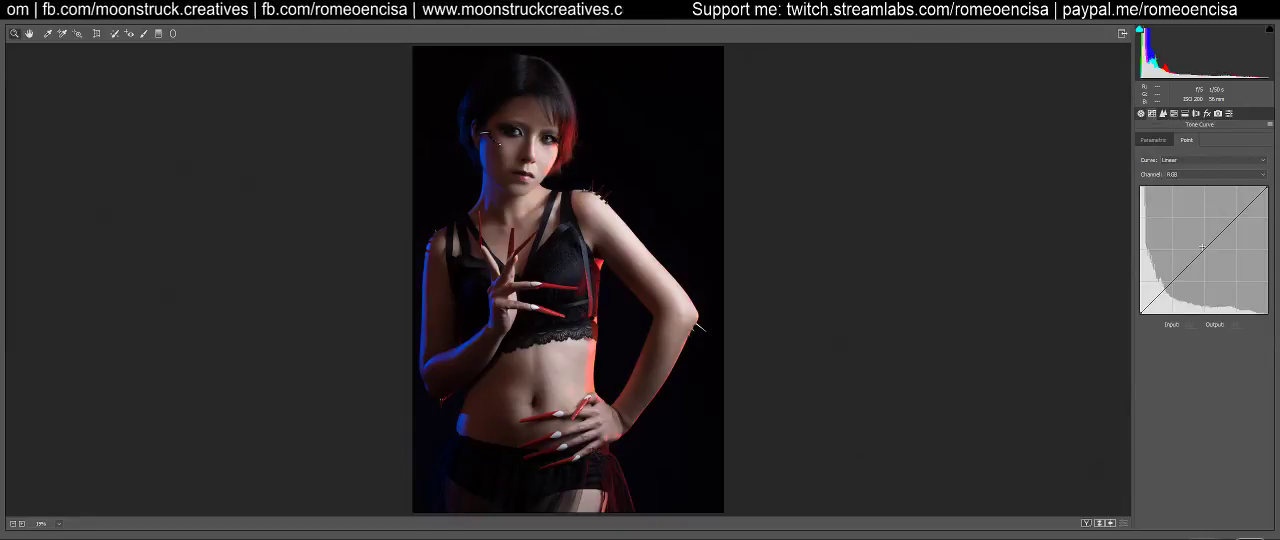
{"action": "mouse_move", "coordinate": [1205, 248]}
{"action": "left_mouse_down"}
{"action": "mouse_move", "coordinate": [1195, 232]}
{"action": "mouse_move", "coordinate": [1204, 244]}
{"action": "left_mouse_up"}
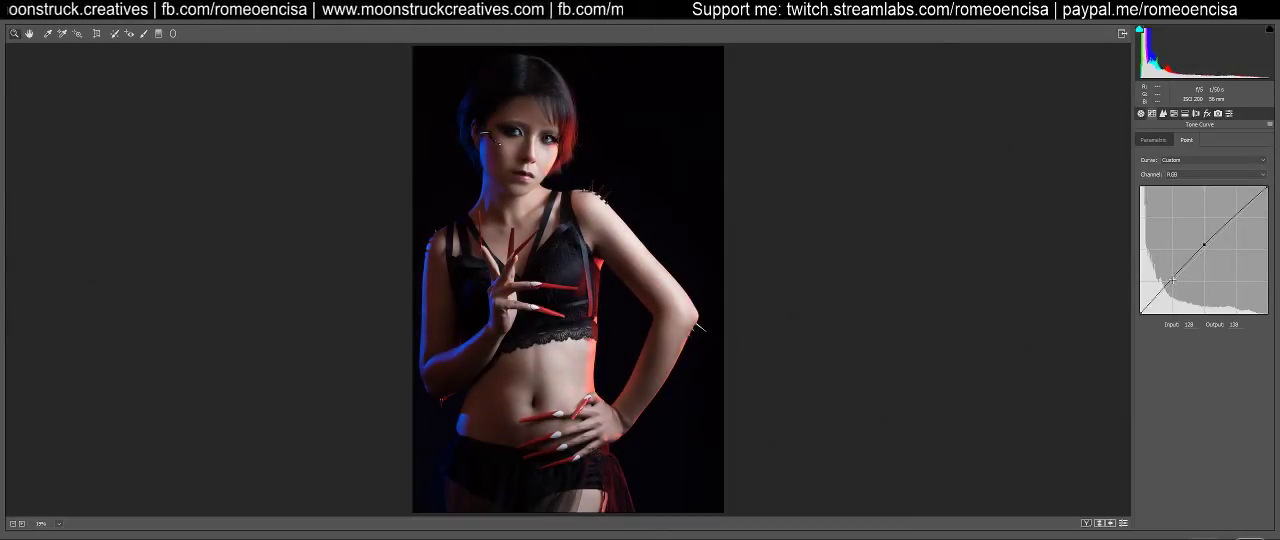
{"action": "left_click", "coordinate": [1172, 279]}
{"action": "mouse_move", "coordinate": [1141, 313]}
{"action": "left_mouse_down"}
{"action": "mouse_move", "coordinate": [1137, 301]}
{"action": "mouse_move", "coordinate": [1136, 314]}
{"action": "left_mouse_up"}
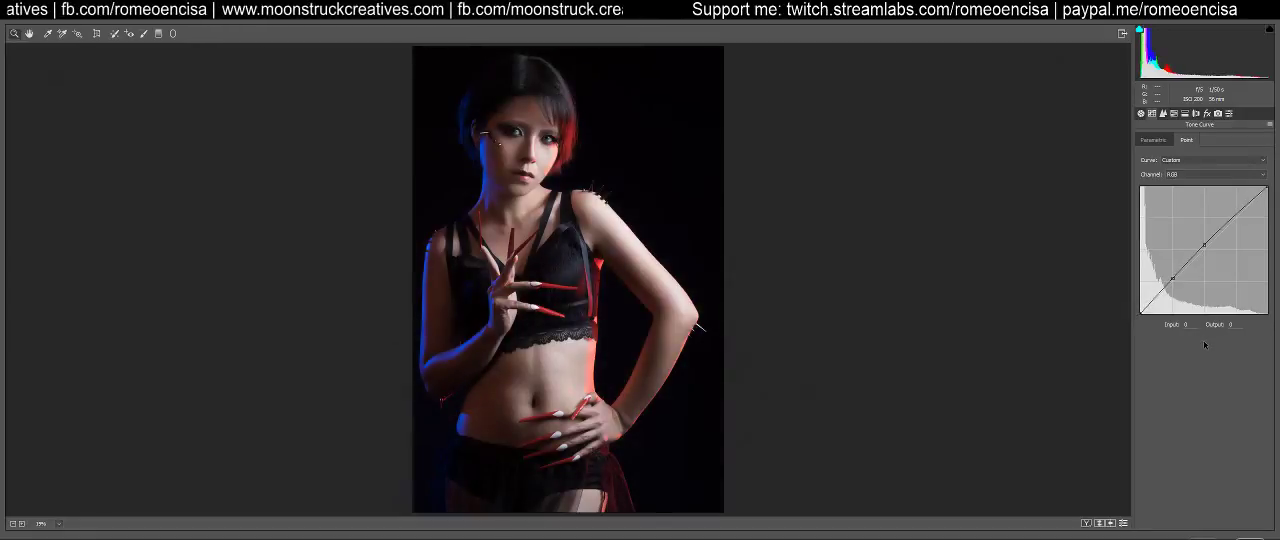
{"action": "left_click", "coordinate": [1210, 160]}
{"action": "left_click", "coordinate": [1185, 168]}
Try a slight Exposure increase in the basic adjustments and switch them back to defaults
{"action": "left_click", "coordinate": [1141, 113]}
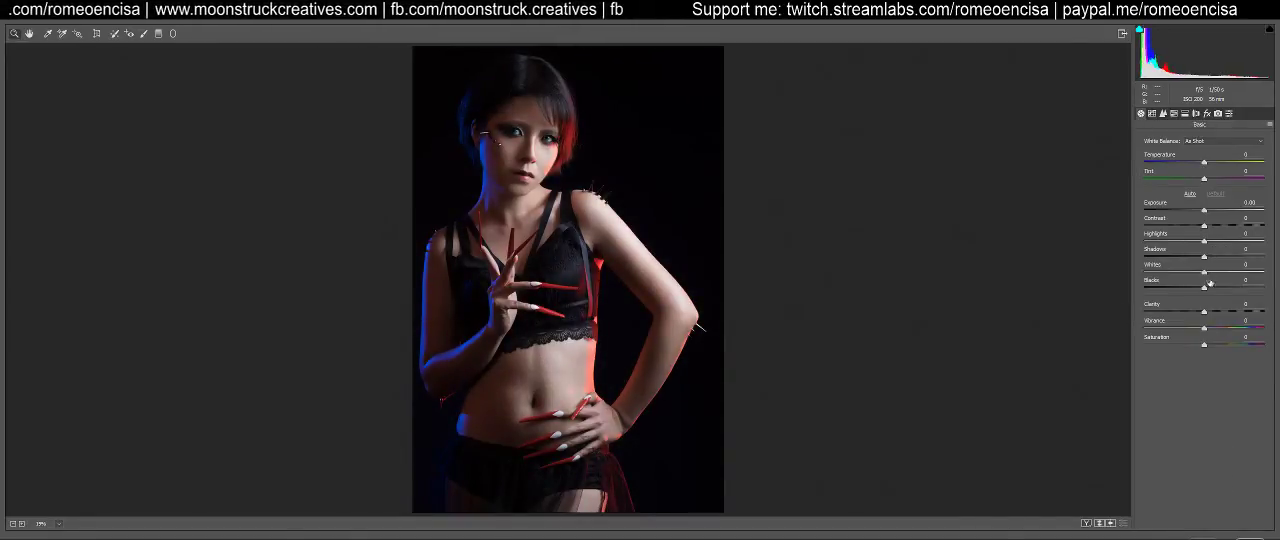
{"action": "left_click_drag", "start_coordinate": [1204, 212], "coordinate": [1207, 217]}
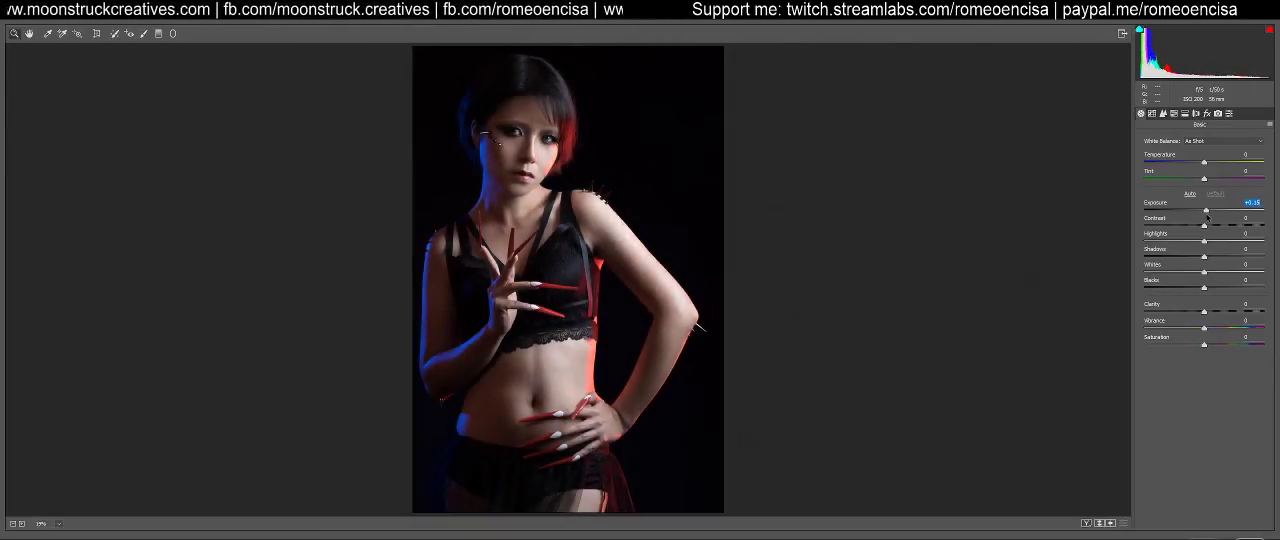
{"action": "left_click", "coordinate": [1123, 525]}
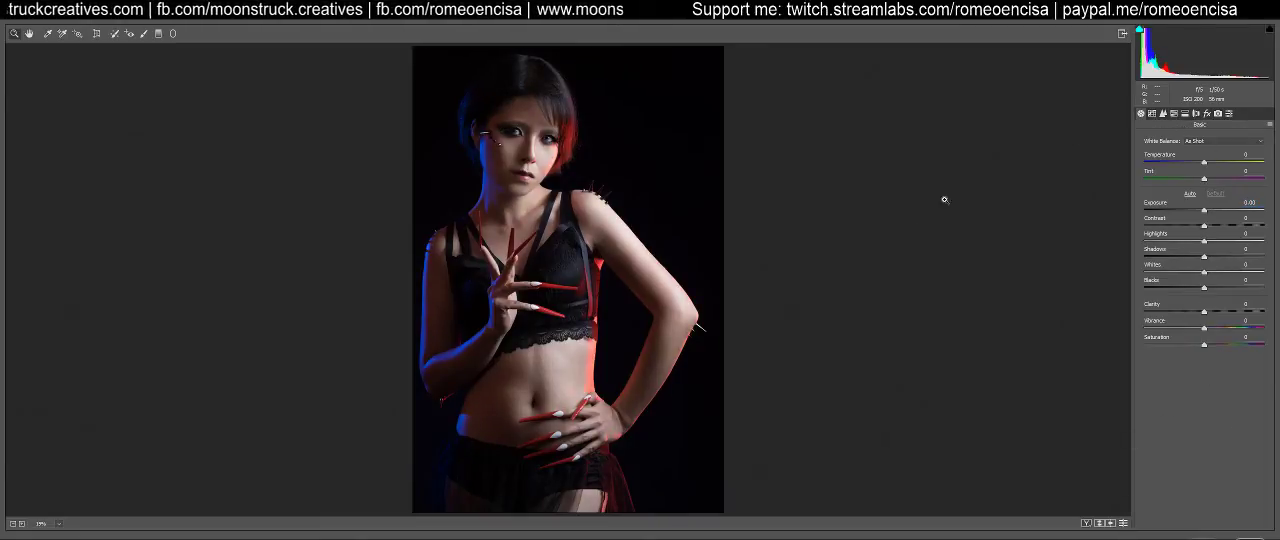
Paint over the figure and background with a large Adjustment Brush at Exposure -2.00 to darken the portrait
{"action": "key", "text": "k"}
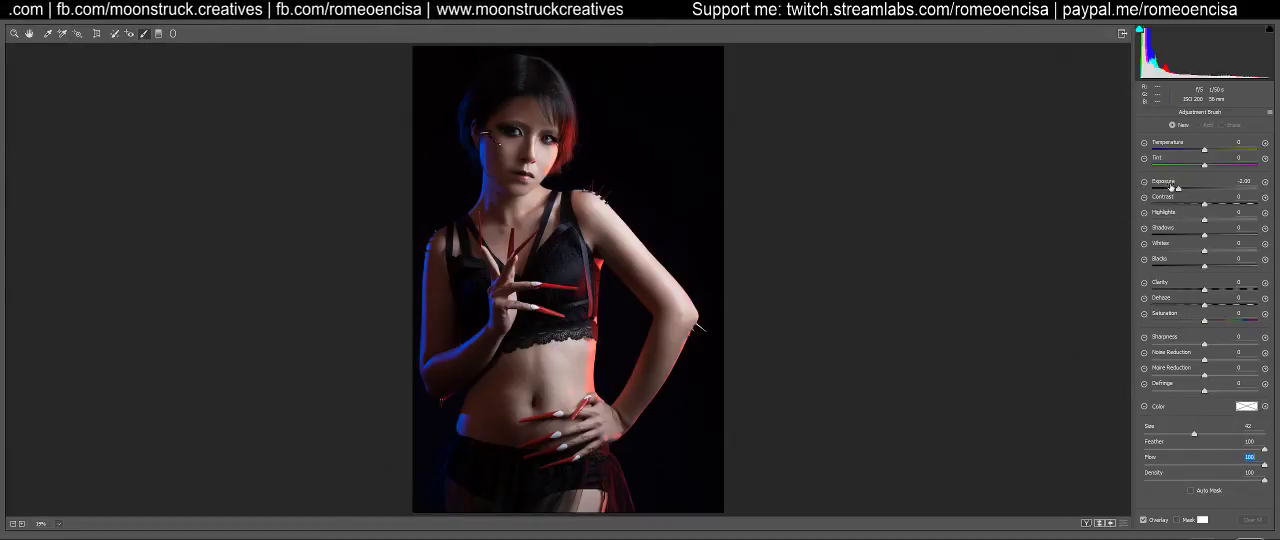
{"action": "key", "text": "bracketright"}
{"action": "key", "text": "bracketright"}
{"action": "key", "text": "bracketright"}
{"action": "key", "text": "bracketright"}
{"action": "key", "text": "bracketright"}
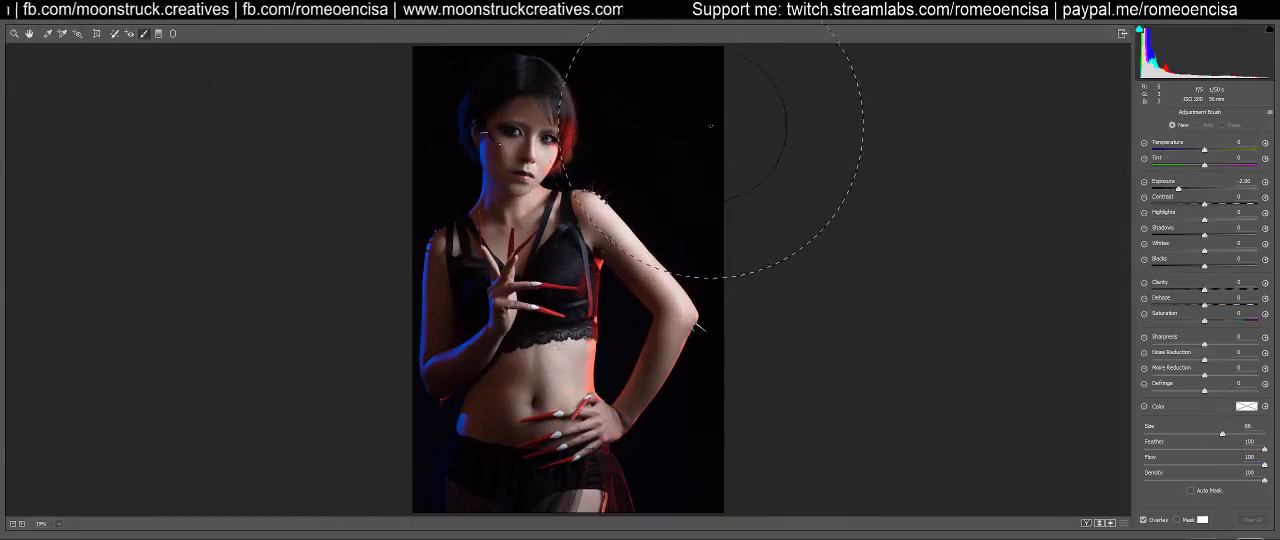
{"action": "left_click_drag", "start_coordinate": [706, 126], "coordinate": [697, 279]}
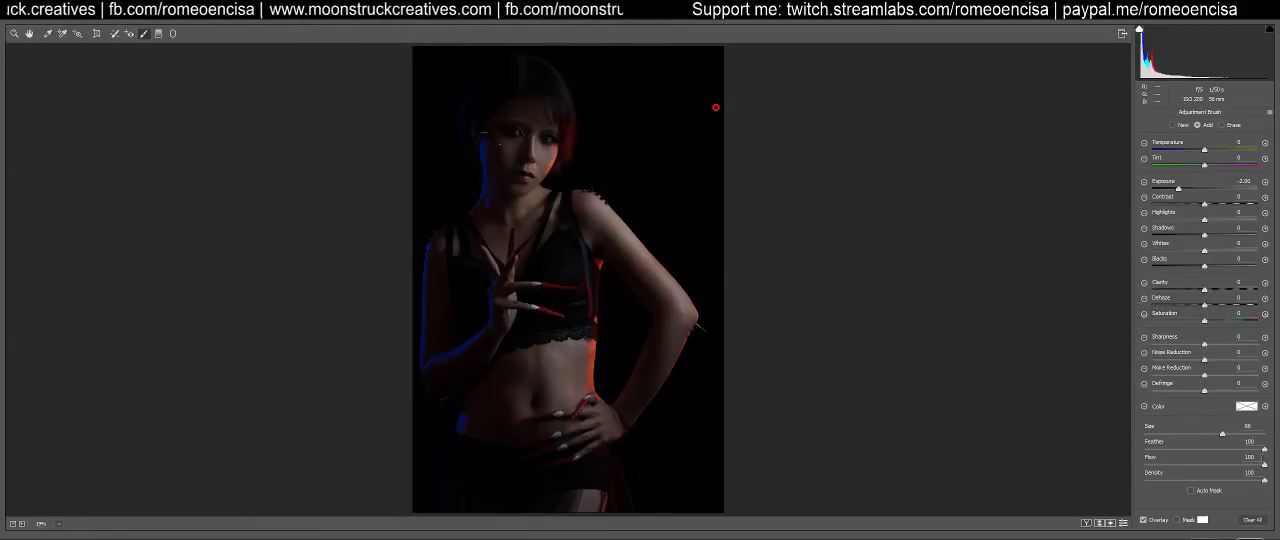
Erase the darkening from the head, face and raised shoulder using a smaller brush at Flow 10
{"action": "left_click", "coordinate": [1221, 124]}
{"action": "key", "text": "bracketleft"}
{"action": "key", "text": "bracketleft"}
{"action": "key", "text": "bracketleft"}
{"action": "key", "text": "bracketleft"}
{"action": "key", "text": "bracketleft"}
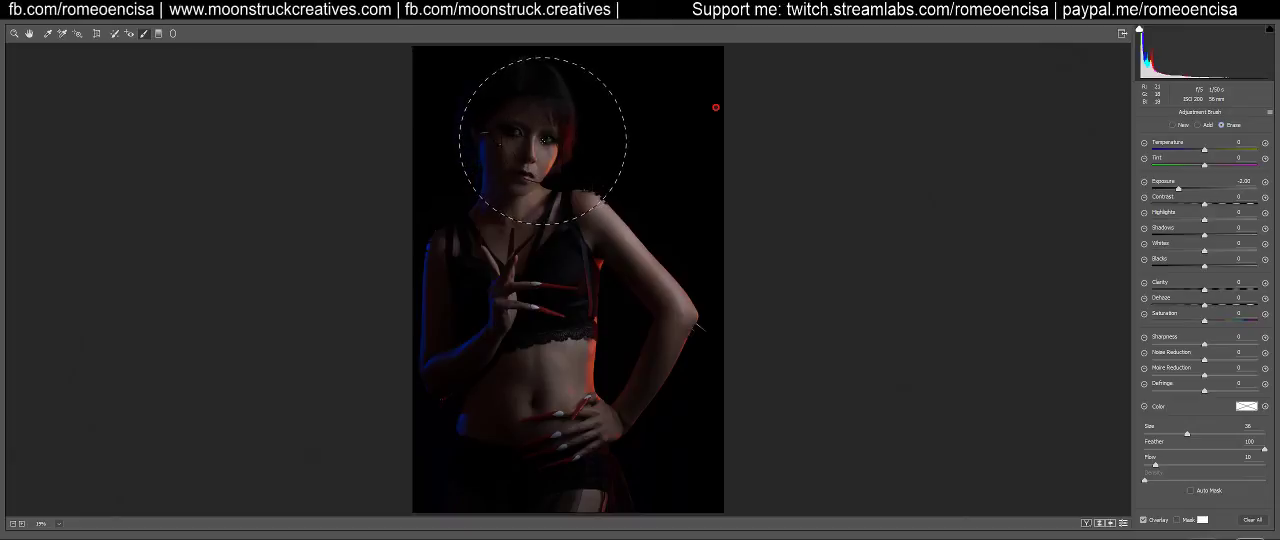
{"action": "mouse_move", "coordinate": [544, 145]}
{"action": "left_mouse_down"}
{"action": "mouse_move", "coordinate": [548, 50]}
{"action": "mouse_move", "coordinate": [544, 61]}
{"action": "left_mouse_up"}
{"action": "mouse_move", "coordinate": [538, 155]}
{"action": "left_mouse_down"}
{"action": "mouse_move", "coordinate": [659, 235]}
{"action": "mouse_move", "coordinate": [697, 275]}
{"action": "mouse_move", "coordinate": [673, 255]}
{"action": "mouse_move", "coordinate": [699, 294]}
{"action": "mouse_move", "coordinate": [687, 370]}
{"action": "mouse_move", "coordinate": [657, 200]}
{"action": "left_mouse_up"}
{"action": "mouse_move", "coordinate": [578, 157]}
{"action": "left_mouse_down"}
{"action": "mouse_move", "coordinate": [537, 135]}
{"action": "mouse_move", "coordinate": [545, 108]}
{"action": "mouse_move", "coordinate": [544, 144]}
{"action": "mouse_move", "coordinate": [561, 145]}
{"action": "mouse_move", "coordinate": [566, 121]}
{"action": "mouse_move", "coordinate": [543, 97]}
{"action": "left_mouse_up"}
Erase the darkening from the face, chest, abdomen and thigh with a brush of about size 15
{"action": "key", "text": "bracketleft"}
{"action": "key", "text": "bracketleft"}
{"action": "key", "text": "bracketleft"}
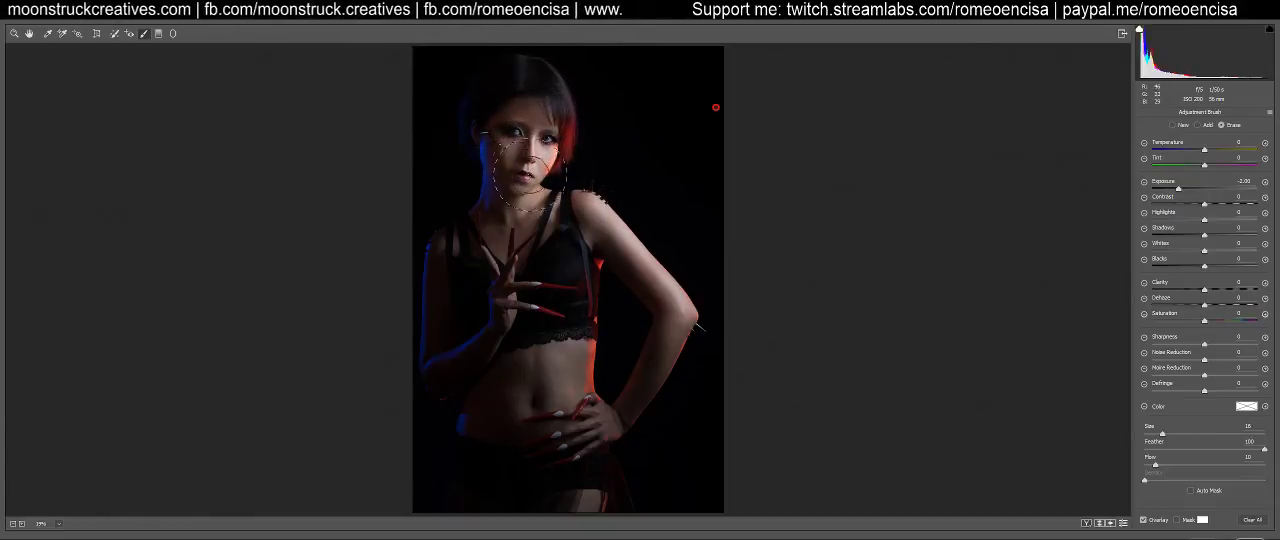
{"action": "left_click_drag", "start_coordinate": [532, 254], "coordinate": [531, 260]}
{"action": "left_click_drag", "start_coordinate": [531, 262], "coordinate": [533, 282]}
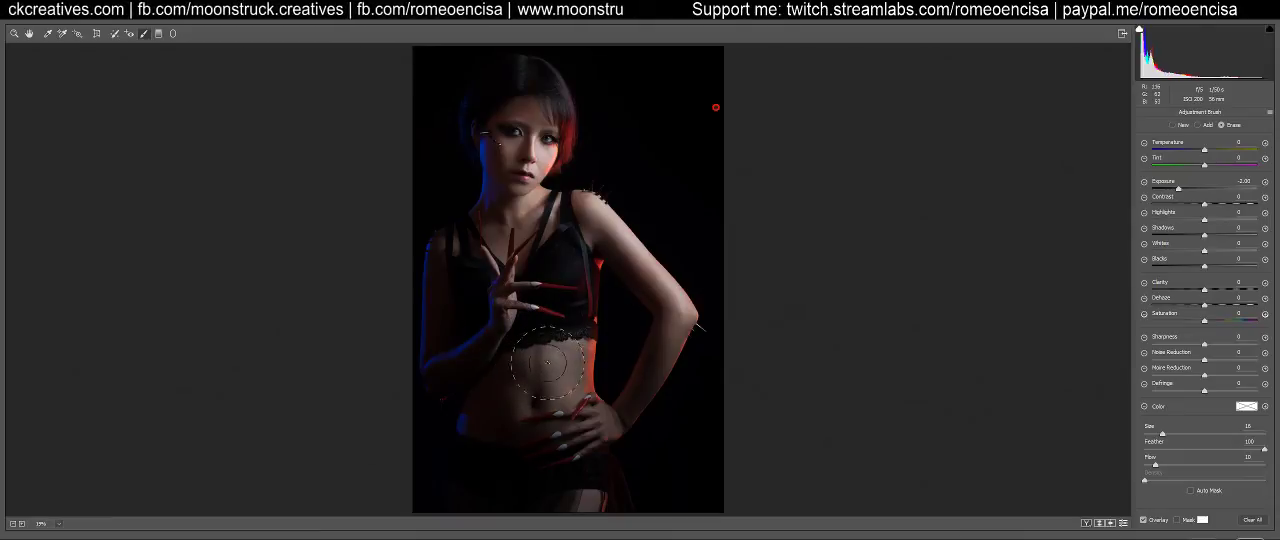
{"action": "mouse_move", "coordinate": [577, 341]}
{"action": "left_mouse_down"}
{"action": "mouse_move", "coordinate": [542, 354]}
{"action": "mouse_move", "coordinate": [561, 391]}
{"action": "mouse_move", "coordinate": [607, 418]}
{"action": "mouse_move", "coordinate": [577, 444]}
{"action": "mouse_move", "coordinate": [590, 406]}
{"action": "mouse_move", "coordinate": [581, 492]}
{"action": "left_mouse_up"}
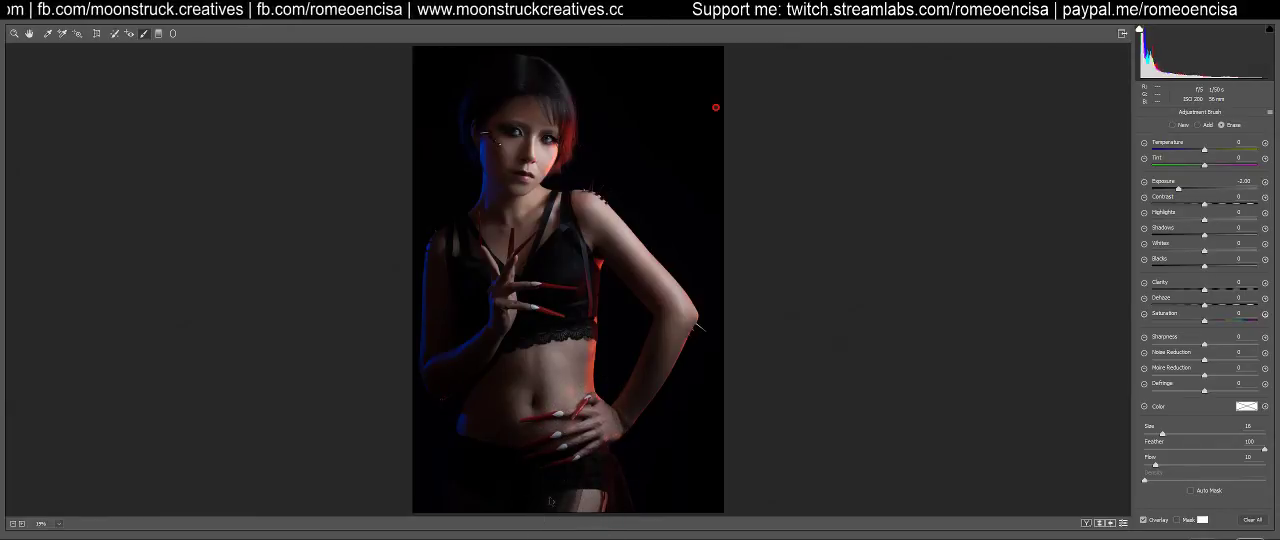
{"action": "left_click_drag", "start_coordinate": [535, 160], "coordinate": [527, 186]}
{"action": "left_click_drag", "start_coordinate": [563, 154], "coordinate": [564, 163]}
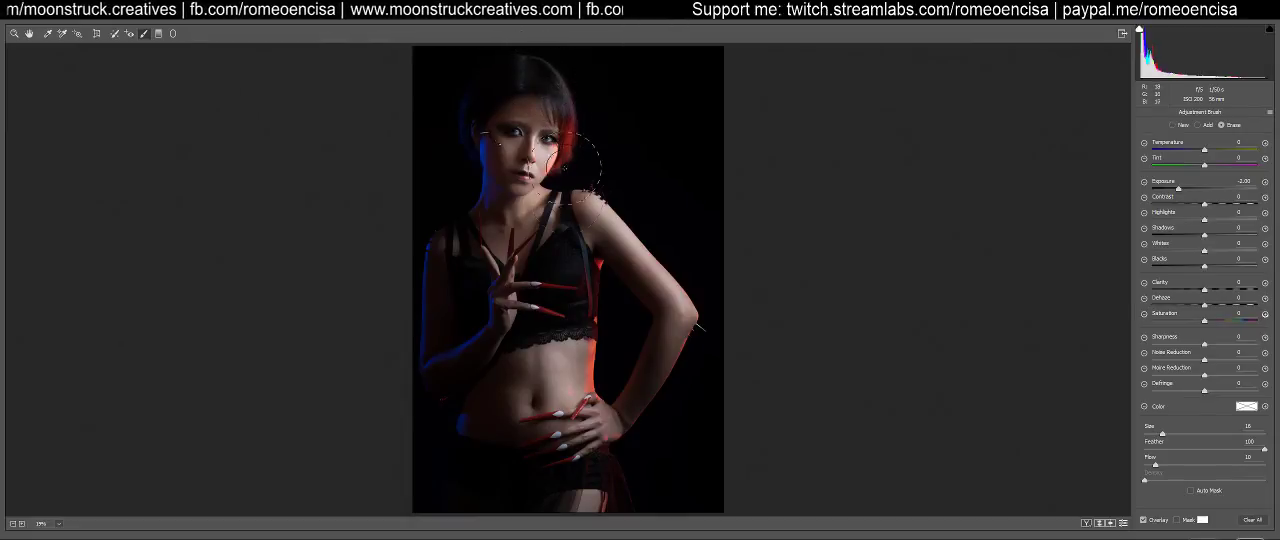
Erase the darkening gently along the blue-lit arm and forearm with a brush at size 5 and Flow 3
{"action": "key", "text": "bracketleft"}
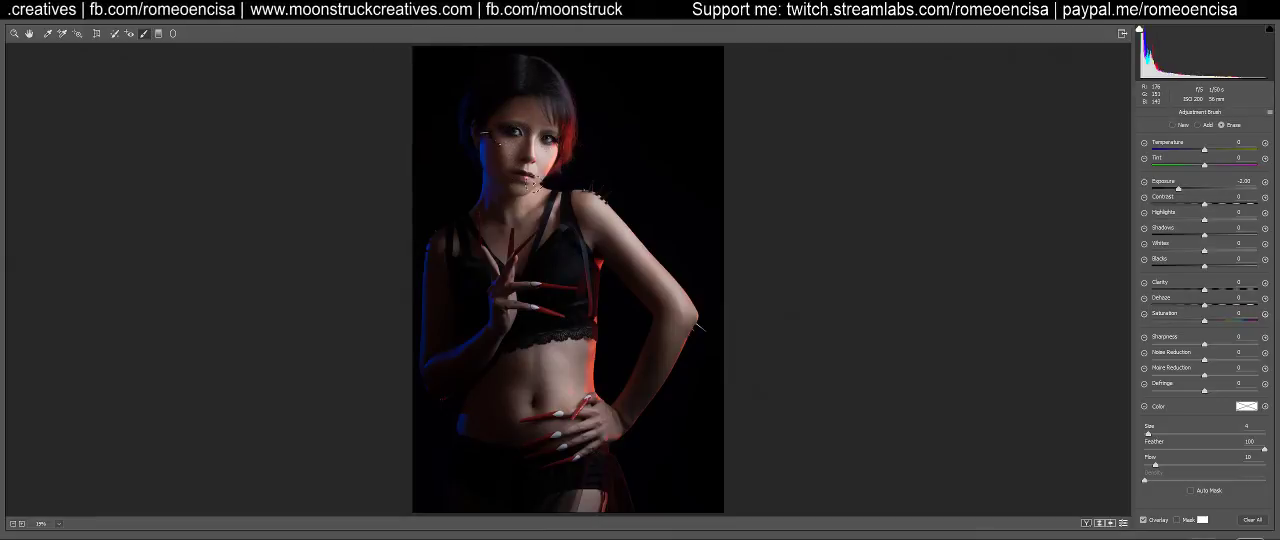
{"action": "key", "text": "bracketright"}
{"action": "key", "text": "bracketright"}
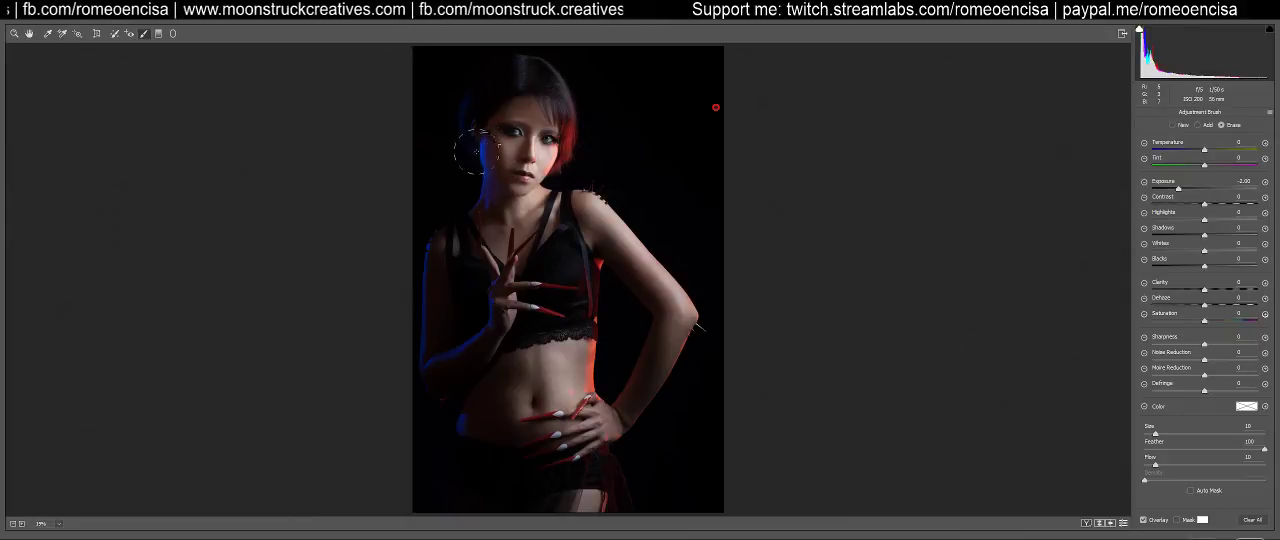
{"action": "key", "text": "bracketleft"}
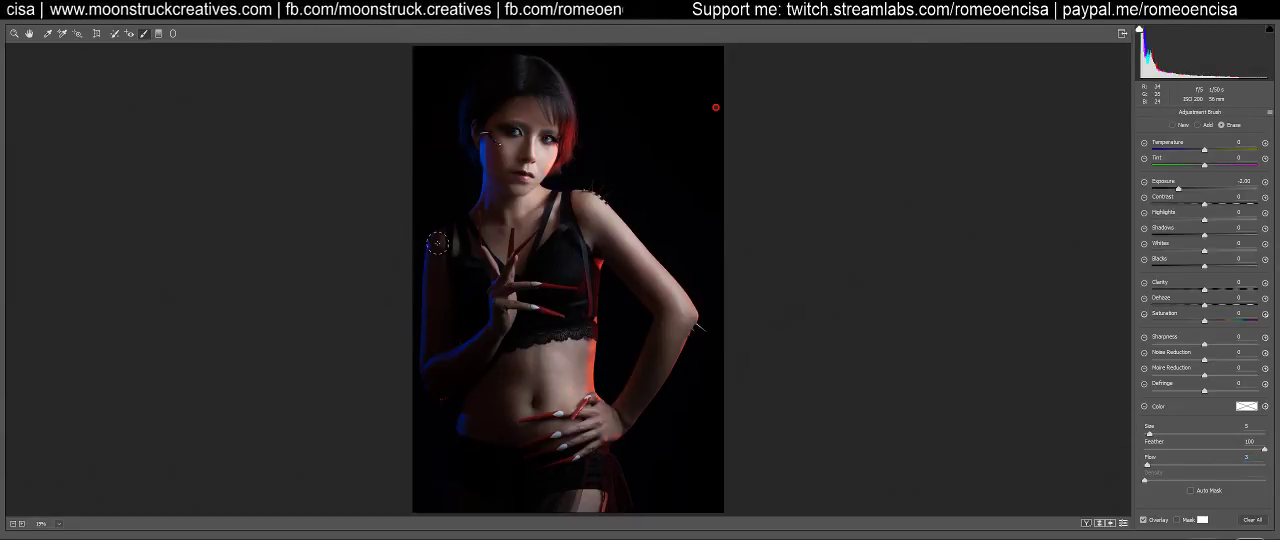
{"action": "left_click_drag", "start_coordinate": [425, 285], "coordinate": [436, 370]}
{"action": "mouse_move", "coordinate": [485, 329]}
{"action": "left_mouse_down"}
{"action": "mouse_move", "coordinate": [502, 269]}
{"action": "mouse_move", "coordinate": [521, 304]}
{"action": "mouse_move", "coordinate": [496, 259]}
{"action": "mouse_move", "coordinate": [512, 338]}
{"action": "left_mouse_up"}
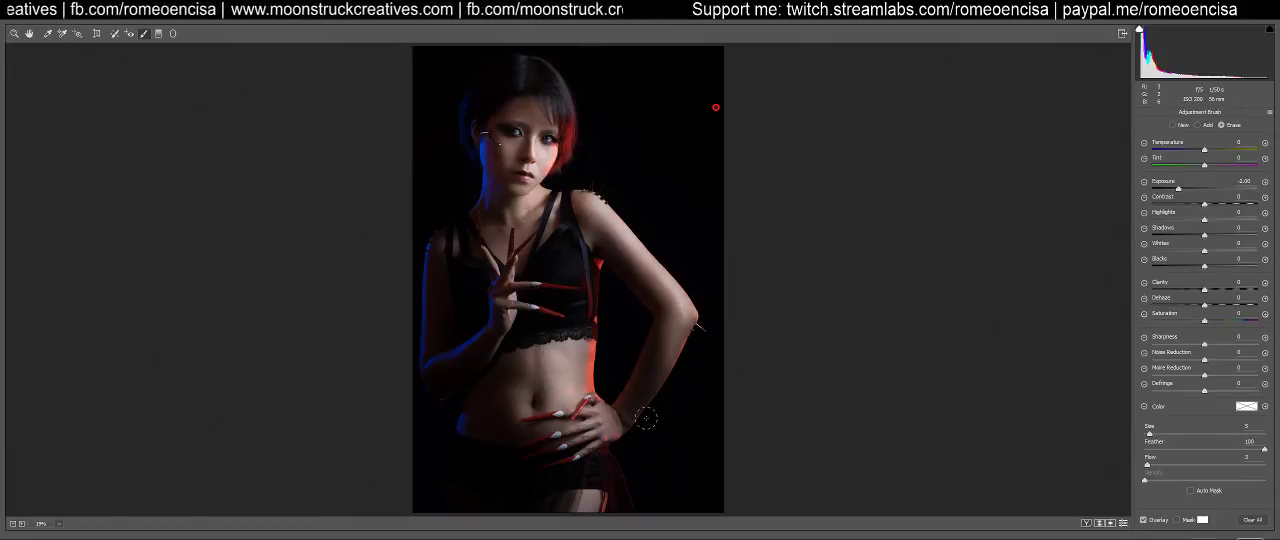
Compare the portrait with and without the Adjustment Brush darkening
{"action": "left_click", "coordinate": [1122, 524]}
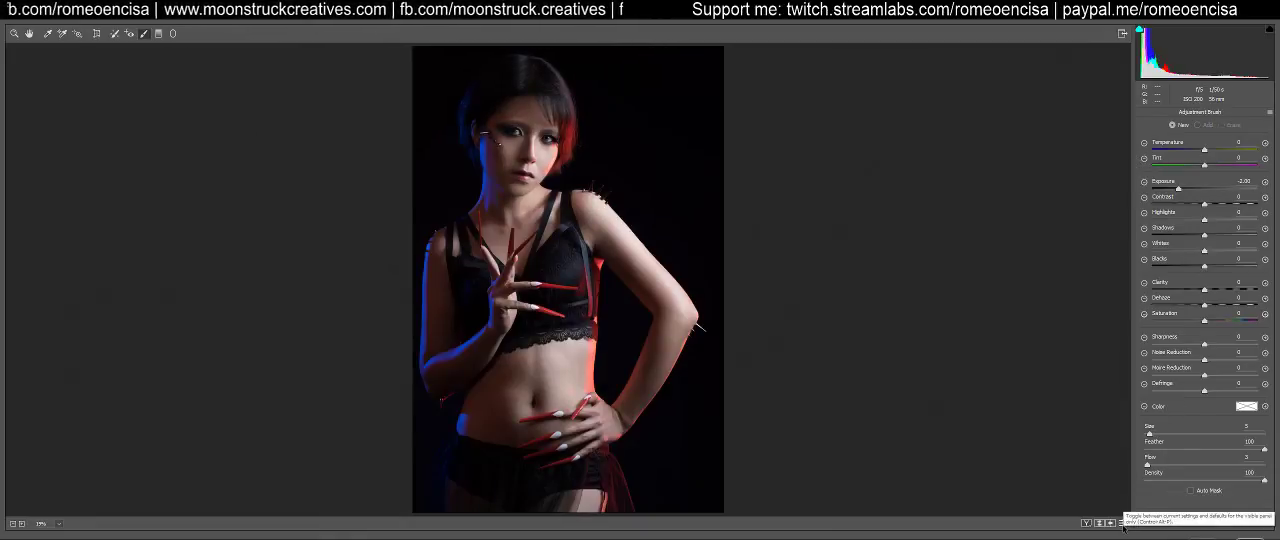
{"action": "left_click", "coordinate": [1122, 524]}
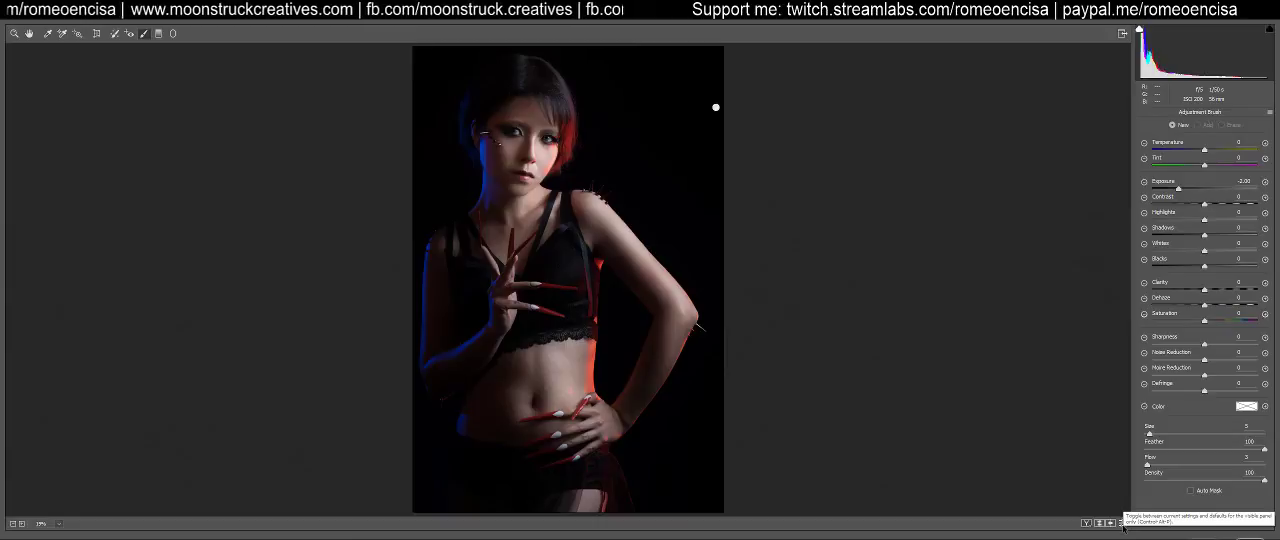
{"action": "left_click", "coordinate": [1122, 524]}
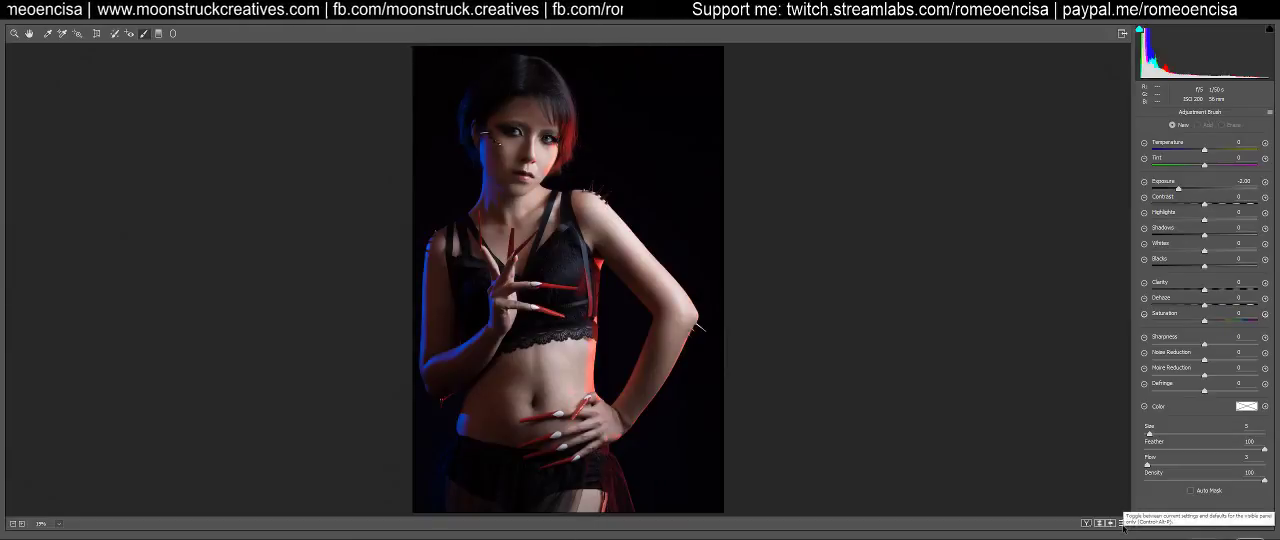
{"action": "left_click", "coordinate": [1122, 524]}
{"action": "left_click", "coordinate": [1122, 524]}
{"action": "left_click", "coordinate": [1122, 524]}
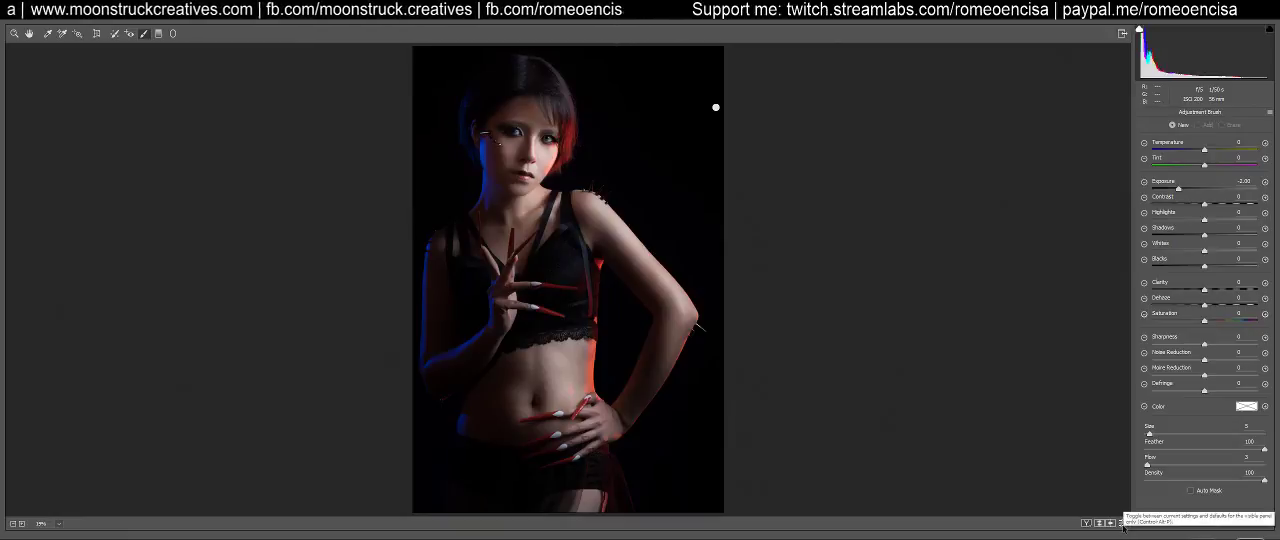
{"action": "left_click", "coordinate": [1122, 524]}
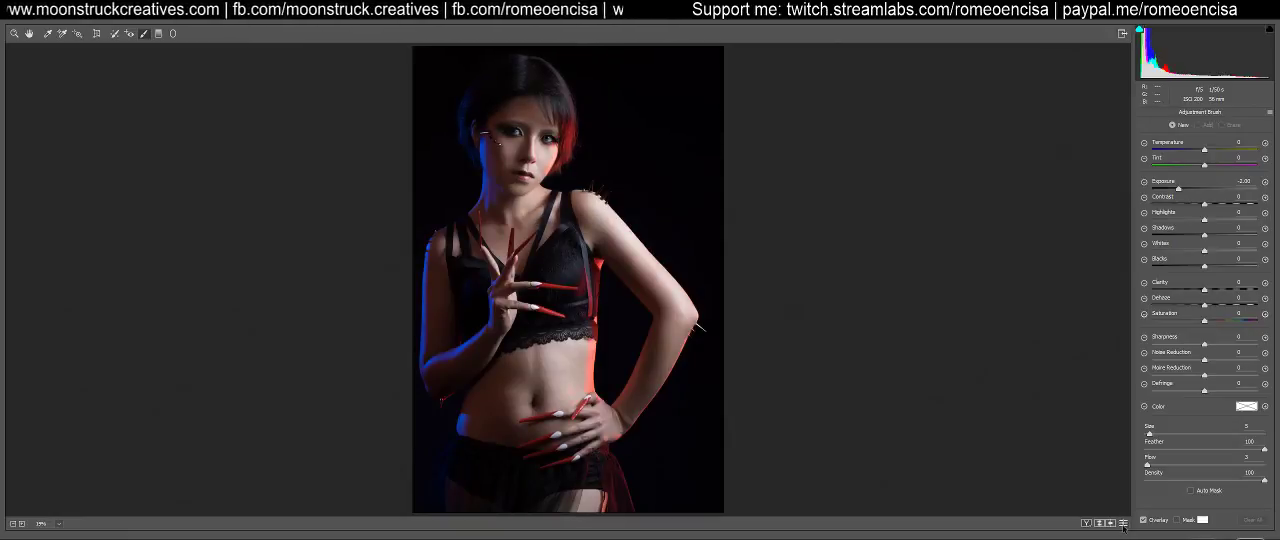
{"action": "left_click", "coordinate": [1122, 524]}
{"action": "left_click", "coordinate": [1122, 524]}
{"action": "left_click", "coordinate": [1122, 524]}
{"action": "left_click", "coordinate": [1122, 524]}
{"action": "left_click", "coordinate": [1122, 524]}
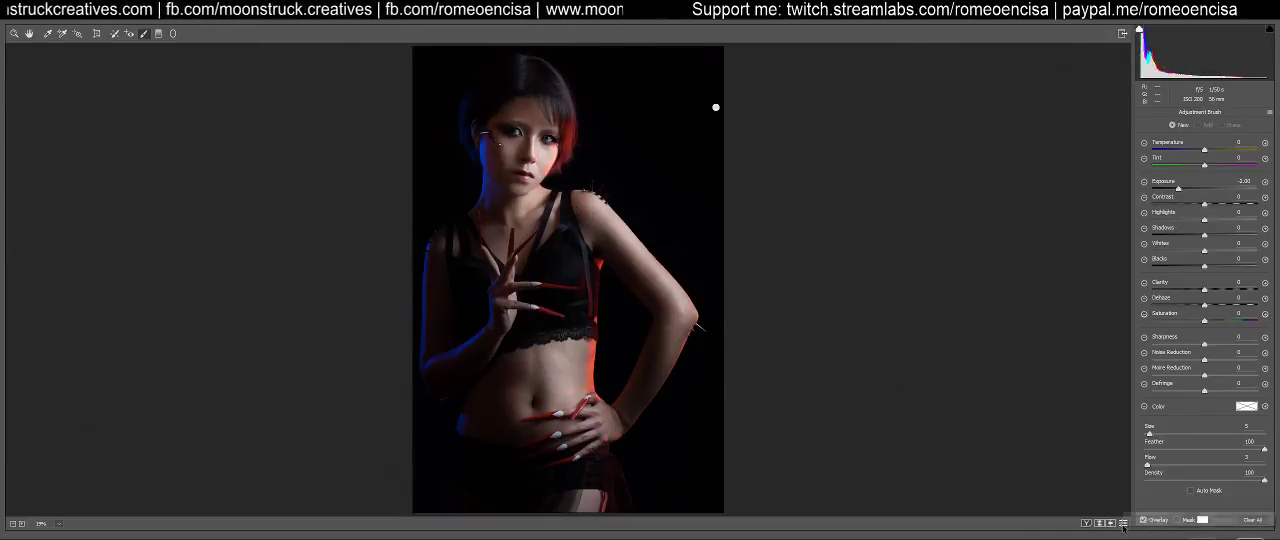
{"action": "left_click", "coordinate": [1122, 524]}
{"action": "left_click", "coordinate": [1122, 524]}
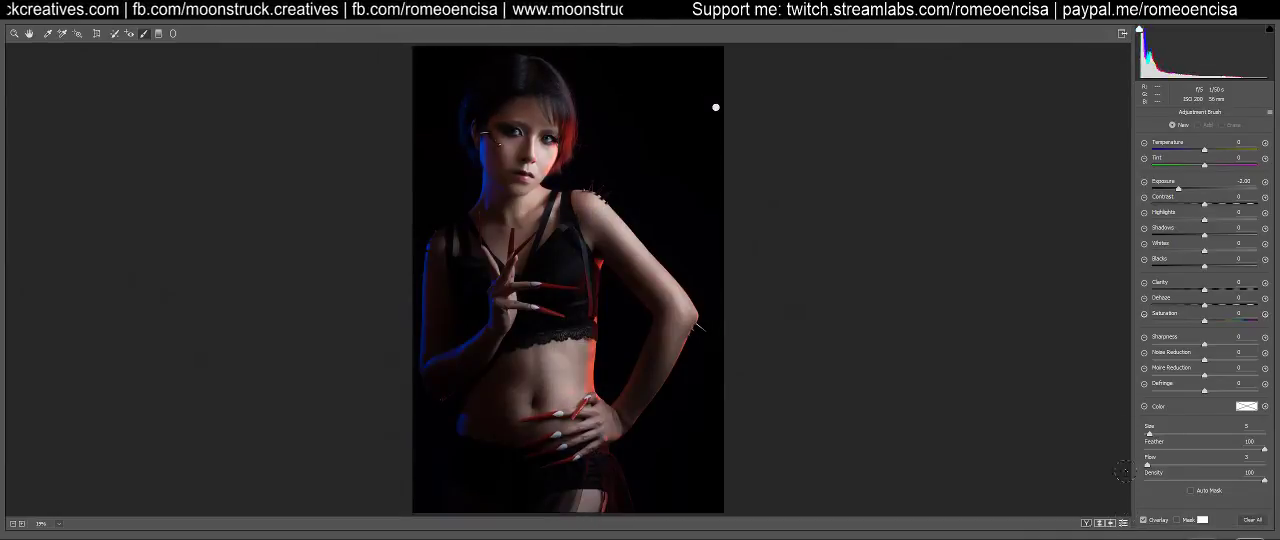
Select the existing brush adjustment and erase its darkening around the forearm, hip and shorts with a larger brush
{"action": "left_click", "coordinate": [715, 107]}
{"action": "left_click", "coordinate": [1221, 125]}
{"action": "key", "text": "bracketright"}
{"action": "key", "text": "bracketright"}
{"action": "key", "text": "bracketright"}
{"action": "key", "text": "bracketright"}
{"action": "key", "text": "bracketright"}
{"action": "key", "text": "bracketright"}
{"action": "key", "text": "bracketleft"}
{"action": "key", "text": "bracketleft"}
{"action": "left_click_drag", "start_coordinate": [464, 334], "coordinate": [468, 345]}
{"action": "left_click_drag", "start_coordinate": [491, 421], "coordinate": [499, 477]}
{"action": "left_click_drag", "start_coordinate": [482, 434], "coordinate": [482, 430]}
{"action": "left_click_drag", "start_coordinate": [483, 428], "coordinate": [546, 432]}
Erase more of the darkening from the hands, thighs, blue-lit shoulder and arm with a size 20 brush
{"action": "key", "text": "bracketleft"}
{"action": "mouse_move", "coordinate": [482, 406]}
{"action": "left_mouse_down"}
{"action": "mouse_move", "coordinate": [502, 504]}
{"action": "mouse_move", "coordinate": [492, 499]}
{"action": "mouse_move", "coordinate": [591, 450]}
{"action": "mouse_move", "coordinate": [533, 440]}
{"action": "mouse_move", "coordinate": [588, 472]}
{"action": "left_mouse_up"}
{"action": "mouse_move", "coordinate": [588, 492]}
{"action": "left_mouse_down"}
{"action": "mouse_move", "coordinate": [588, 509]}
{"action": "mouse_move", "coordinate": [591, 458]}
{"action": "mouse_move", "coordinate": [488, 462]}
{"action": "mouse_move", "coordinate": [520, 492]}
{"action": "left_mouse_up"}
{"action": "mouse_move", "coordinate": [467, 224]}
{"action": "left_mouse_down"}
{"action": "mouse_move", "coordinate": [443, 356]}
{"action": "mouse_move", "coordinate": [455, 256]}
{"action": "left_mouse_up"}
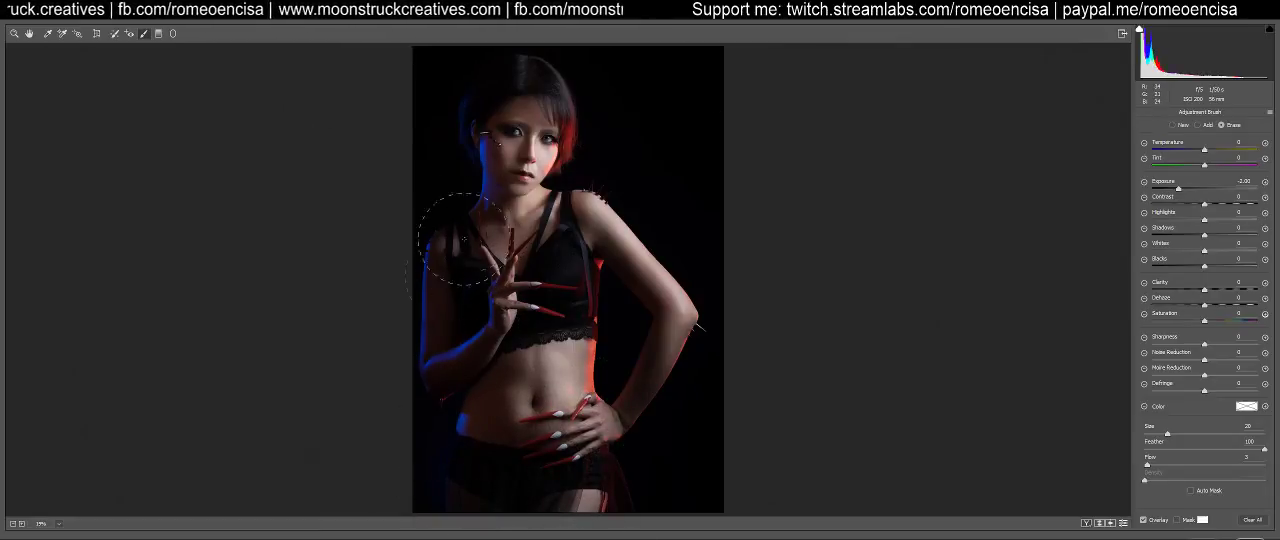
{"action": "mouse_move", "coordinate": [490, 200]}
{"action": "left_mouse_down"}
{"action": "mouse_move", "coordinate": [503, 306]}
{"action": "mouse_move", "coordinate": [483, 442]}
{"action": "mouse_move", "coordinate": [494, 260]}
{"action": "mouse_move", "coordinate": [525, 446]}
{"action": "mouse_move", "coordinate": [457, 443]}
{"action": "left_mouse_up"}
{"action": "mouse_move", "coordinate": [455, 500]}
{"action": "left_mouse_down"}
{"action": "mouse_move", "coordinate": [464, 300]}
{"action": "mouse_move", "coordinate": [549, 527]}
{"action": "mouse_move", "coordinate": [455, 477]}
{"action": "mouse_move", "coordinate": [466, 500]}
{"action": "left_mouse_up"}
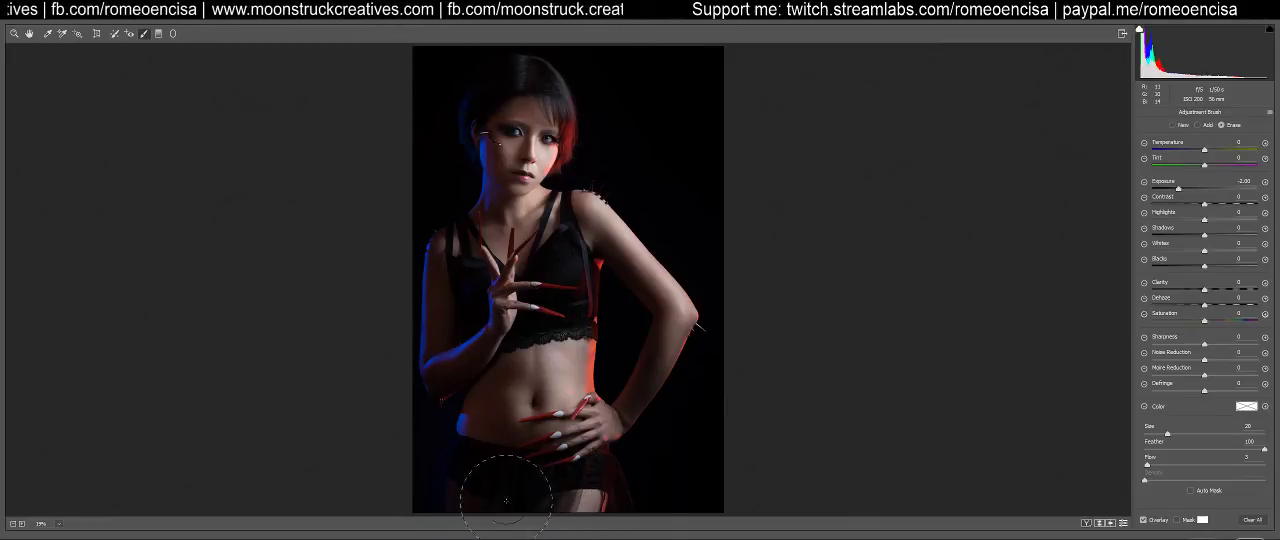
Check the refined brush adjustment against the default version of the portrait
{"action": "left_click", "coordinate": [1122, 523]}
{"action": "left_click", "coordinate": [1122, 523]}
{"action": "left_click", "coordinate": [1122, 523]}
{"action": "left_click", "coordinate": [1122, 523]}
{"action": "left_click", "coordinate": [1122, 523]}
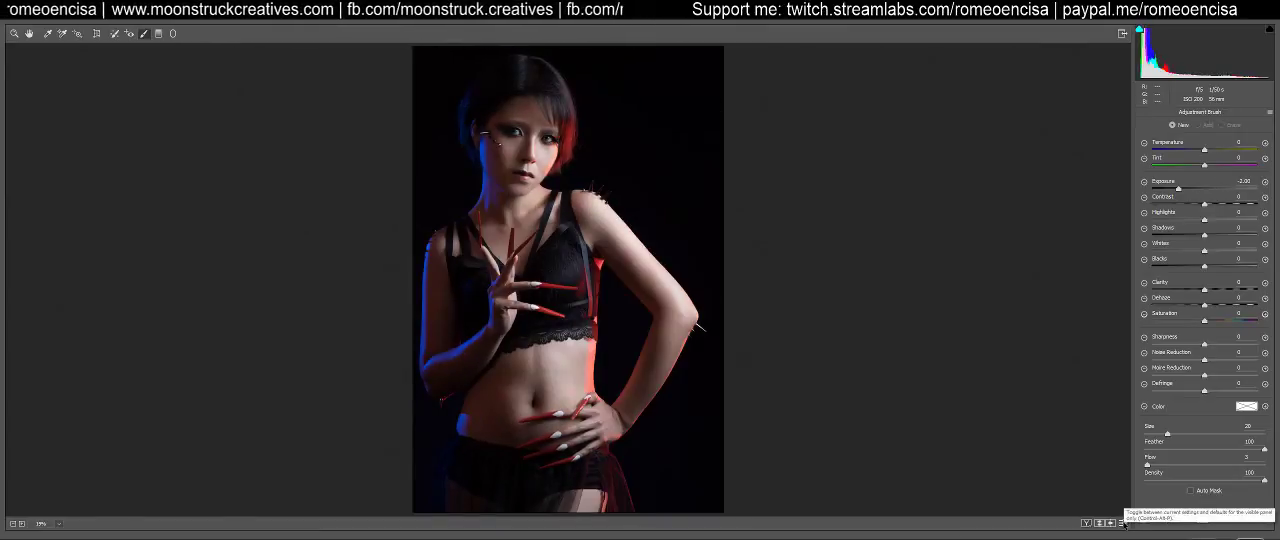
{"action": "left_click", "coordinate": [1122, 523]}
{"action": "left_click", "coordinate": [1122, 523]}
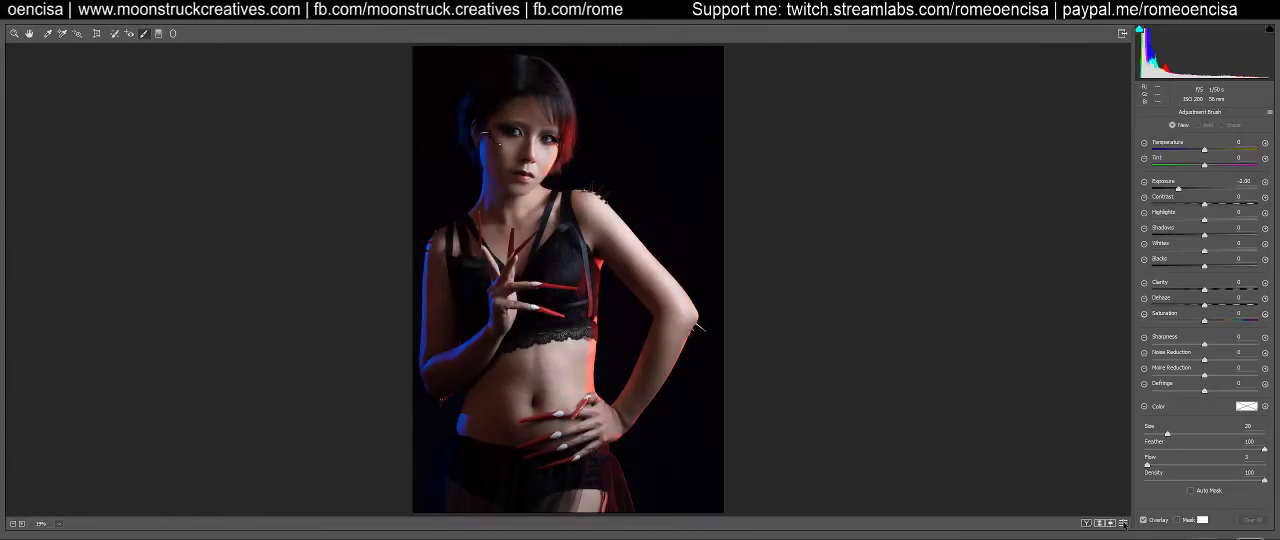
{"action": "left_click", "coordinate": [1122, 523]}
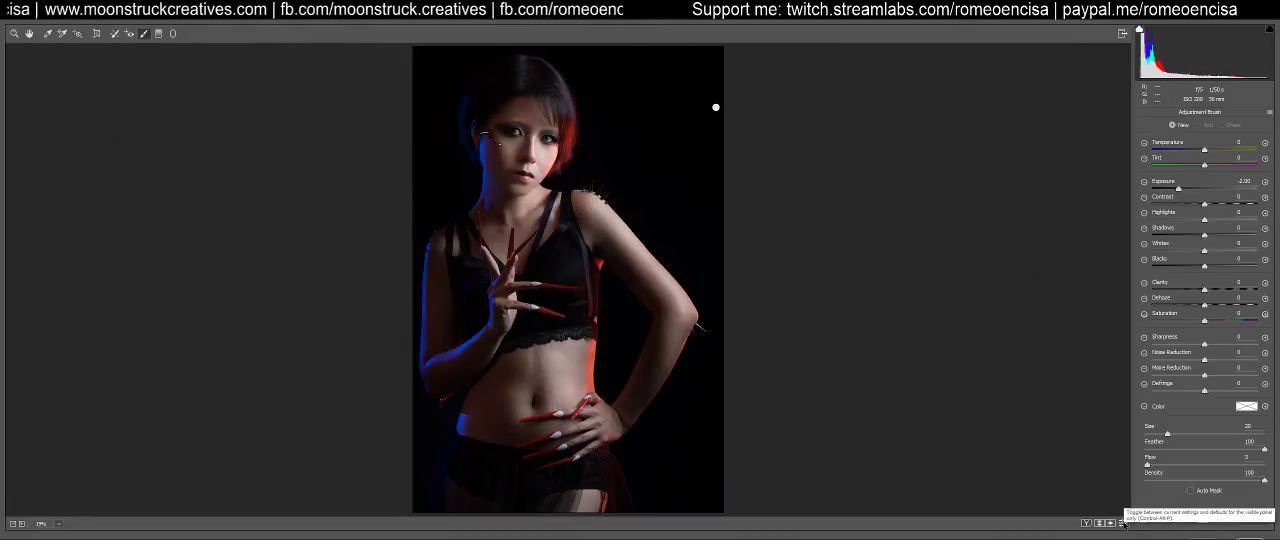
{"action": "left_click", "coordinate": [1122, 523]}
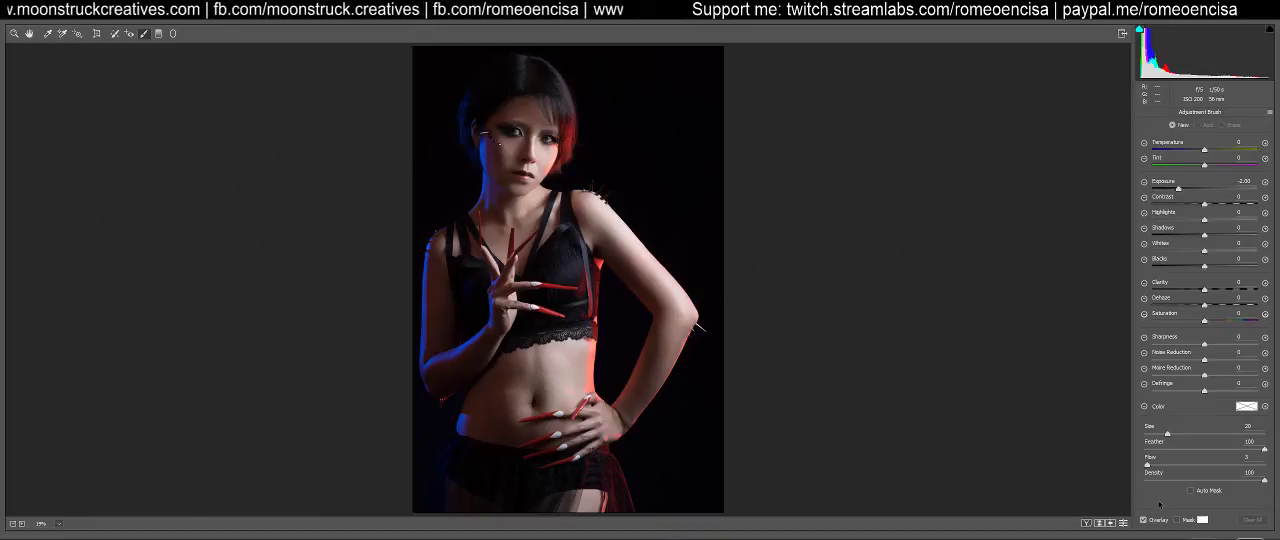
Set Split Toning to hue 215 for highlights and shadows, with highlight saturation 15 and shadow saturation 0
{"action": "key", "text": "k"}
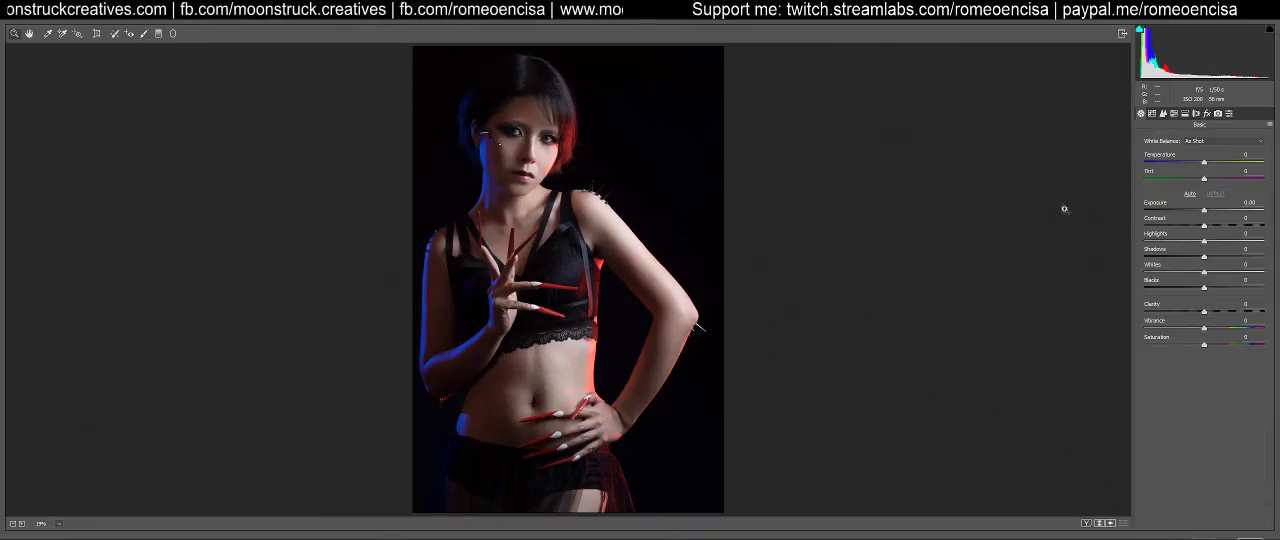
{"action": "left_click", "coordinate": [1164, 114]}
{"action": "left_click", "coordinate": [1185, 114]}
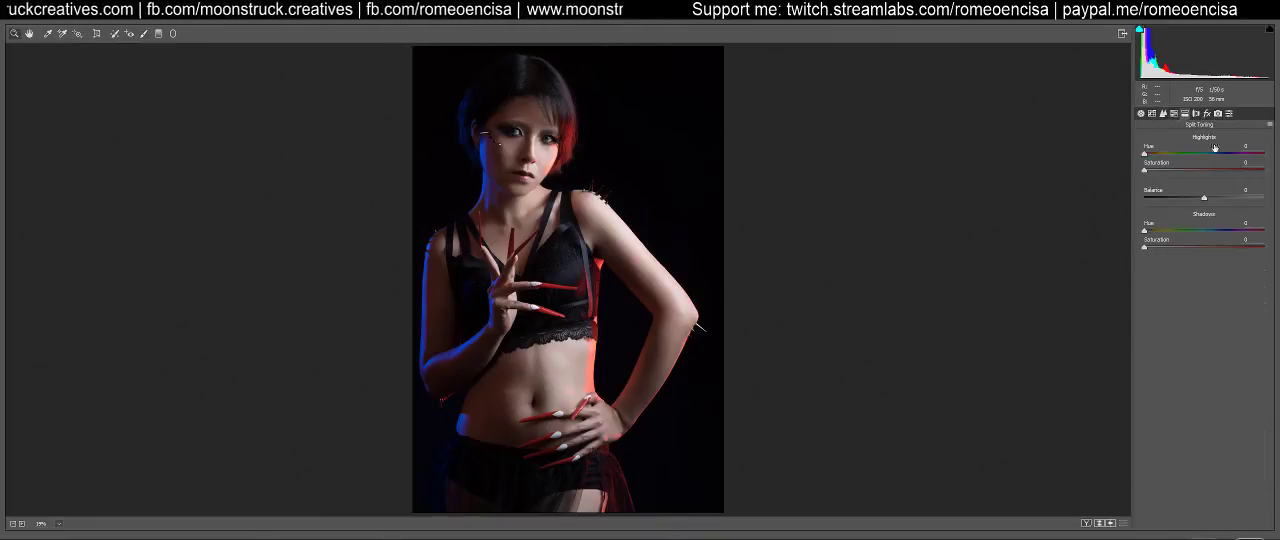
{"action": "type", "text": "215"}
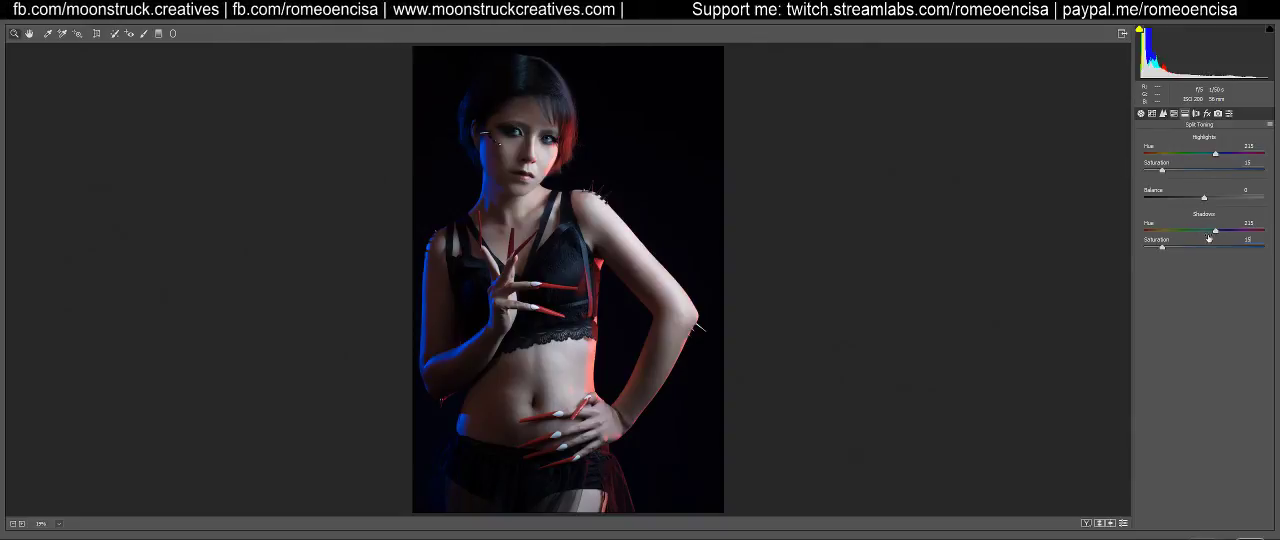
{"action": "mouse_move", "coordinate": [1162, 170]}
{"action": "left_mouse_down"}
{"action": "mouse_move", "coordinate": [1133, 170]}
{"action": "mouse_move", "coordinate": [1162, 171]}
{"action": "left_mouse_up"}
{"action": "left_click_drag", "start_coordinate": [1163, 247], "coordinate": [1108, 239]}
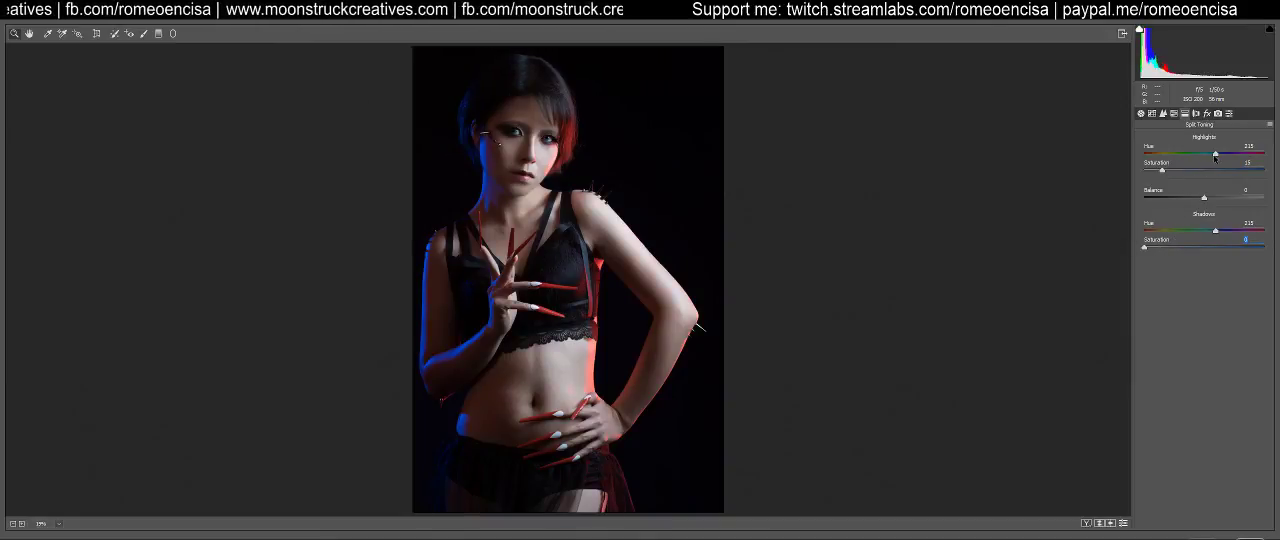
Remove the split toning by setting the saturation of both highlights and shadows to 0
{"action": "mouse_move", "coordinate": [1163, 172]}
{"action": "left_mouse_down"}
{"action": "mouse_move", "coordinate": [1139, 174]}
{"action": "mouse_move", "coordinate": [1200, 171]}
{"action": "mouse_move", "coordinate": [1140, 173]}
{"action": "left_mouse_up"}
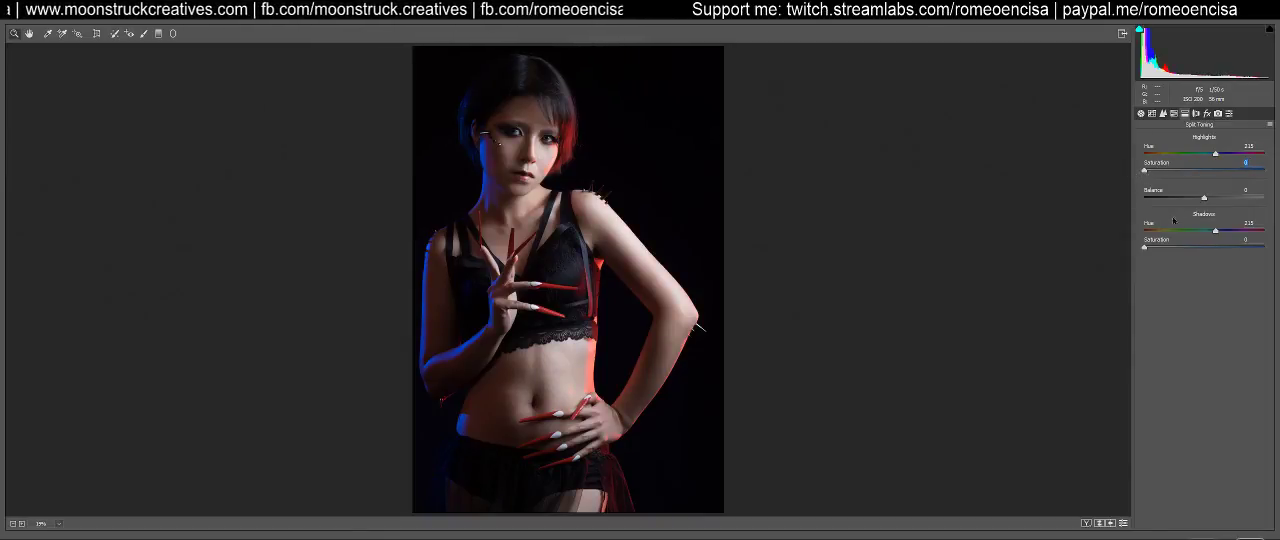
{"action": "mouse_move", "coordinate": [1145, 249]}
{"action": "left_mouse_down"}
{"action": "mouse_move", "coordinate": [1203, 231]}
{"action": "mouse_move", "coordinate": [1153, 233]}
{"action": "mouse_move", "coordinate": [1249, 230]}
{"action": "mouse_move", "coordinate": [1143, 247]}
{"action": "left_mouse_up"}
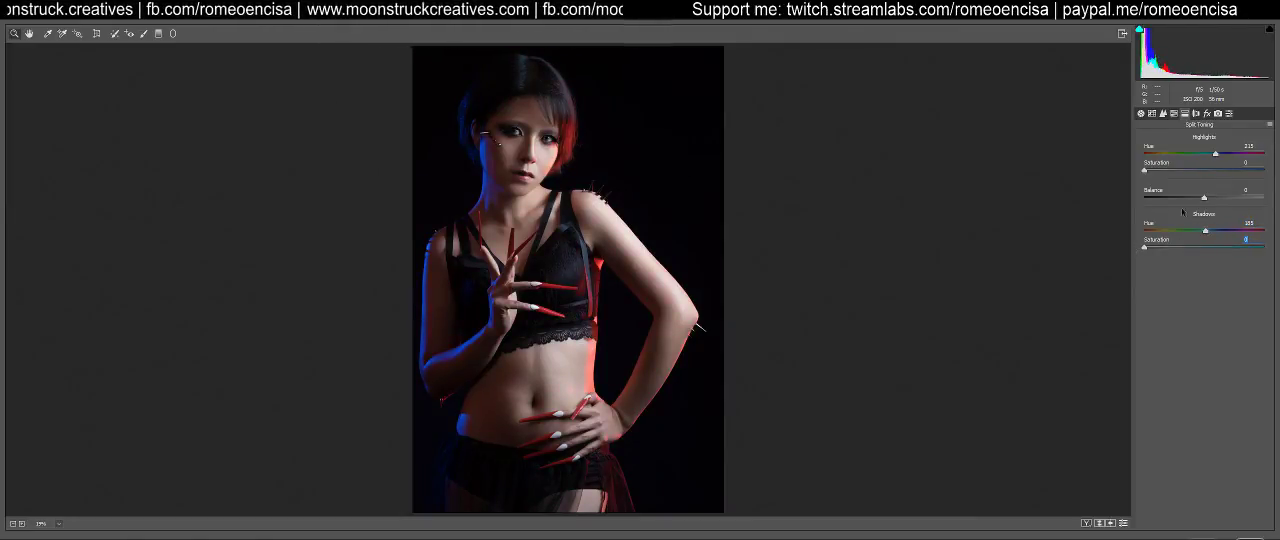
{"action": "left_click_drag", "start_coordinate": [1151, 174], "coordinate": [1124, 173]}
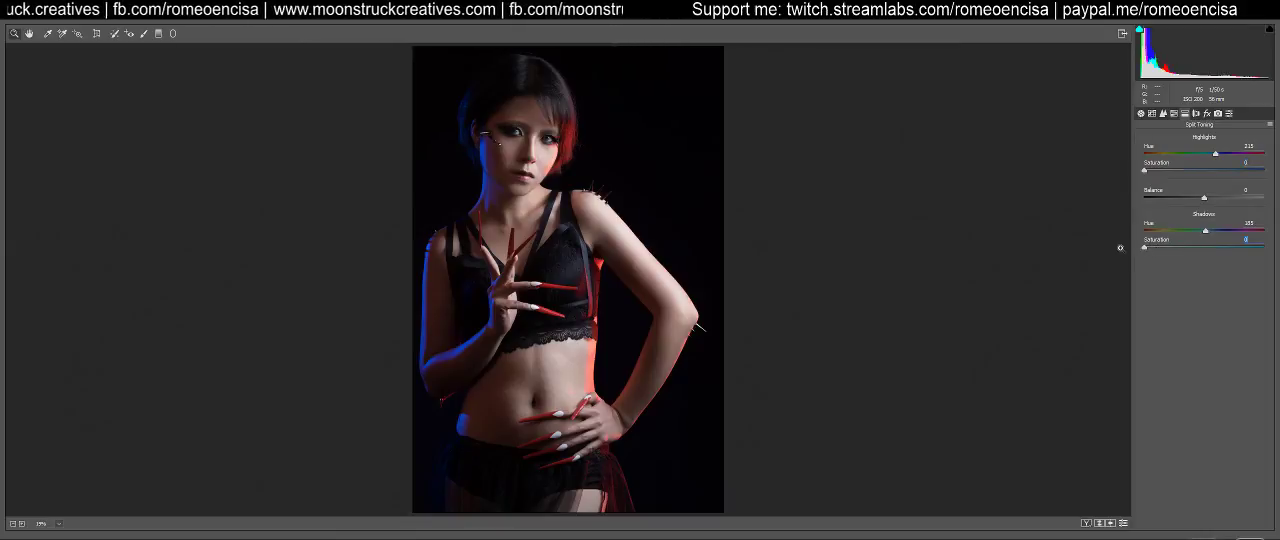
Try a negative Dehaze amount on the portrait and reset it to 0
{"action": "left_click", "coordinate": [1196, 113]}
{"action": "left_click", "coordinate": [1207, 113]}
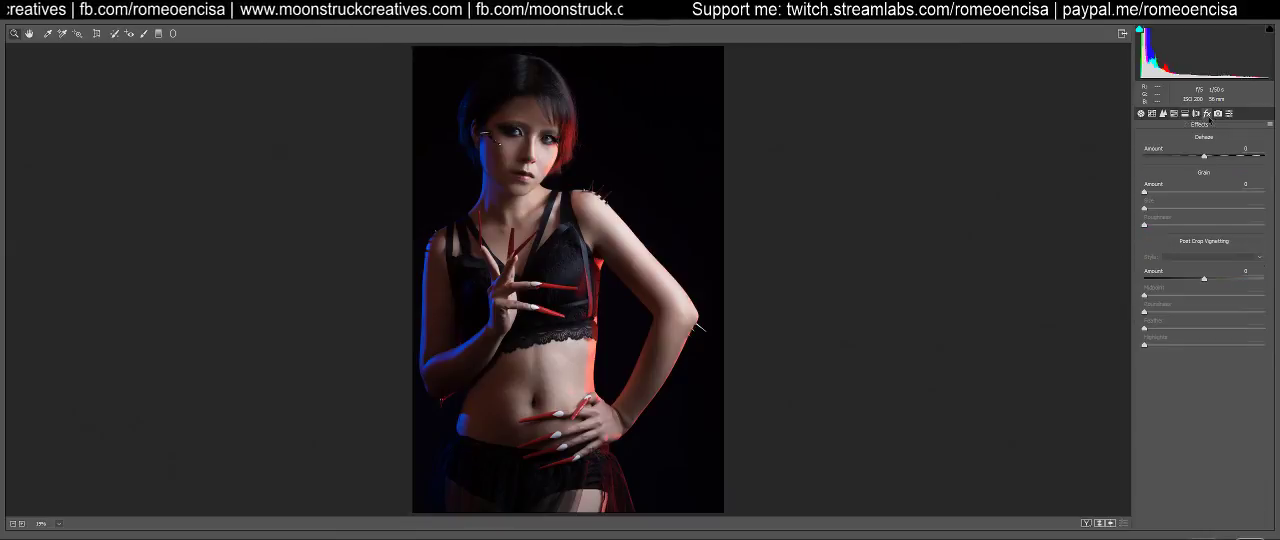
{"action": "left_click_drag", "start_coordinate": [1205, 158], "coordinate": [1192, 161]}
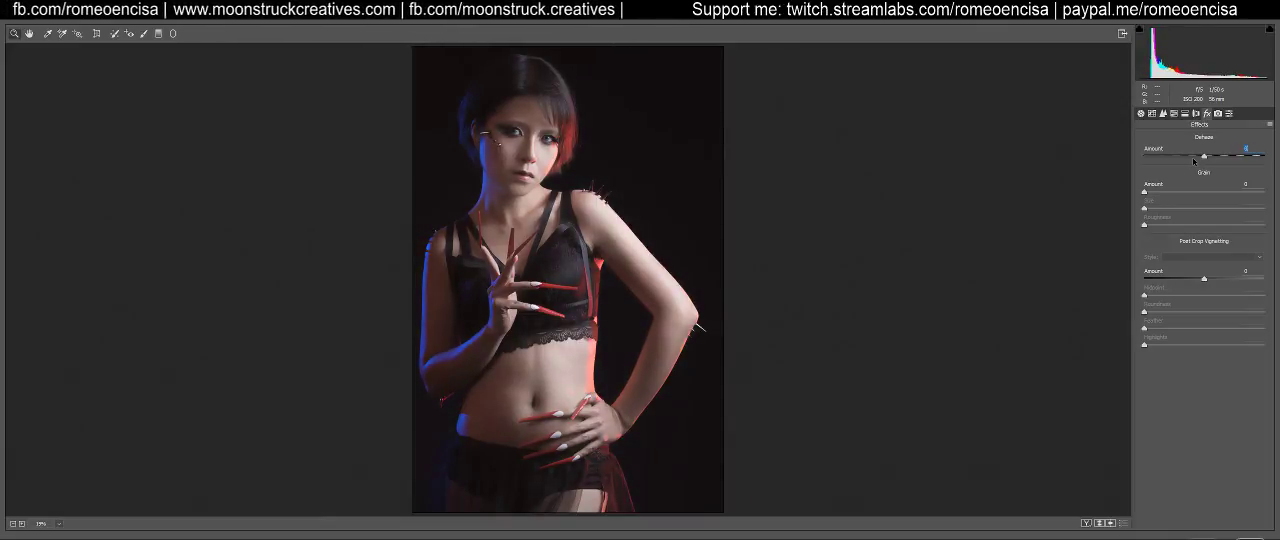
{"action": "double_click", "coordinate": [1192, 158]}
Set Vibrance to +20 and Saturation to +5 in the Basic adjustments
{"action": "left_click", "coordinate": [1152, 113]}
{"action": "left_click", "coordinate": [1141, 113]}
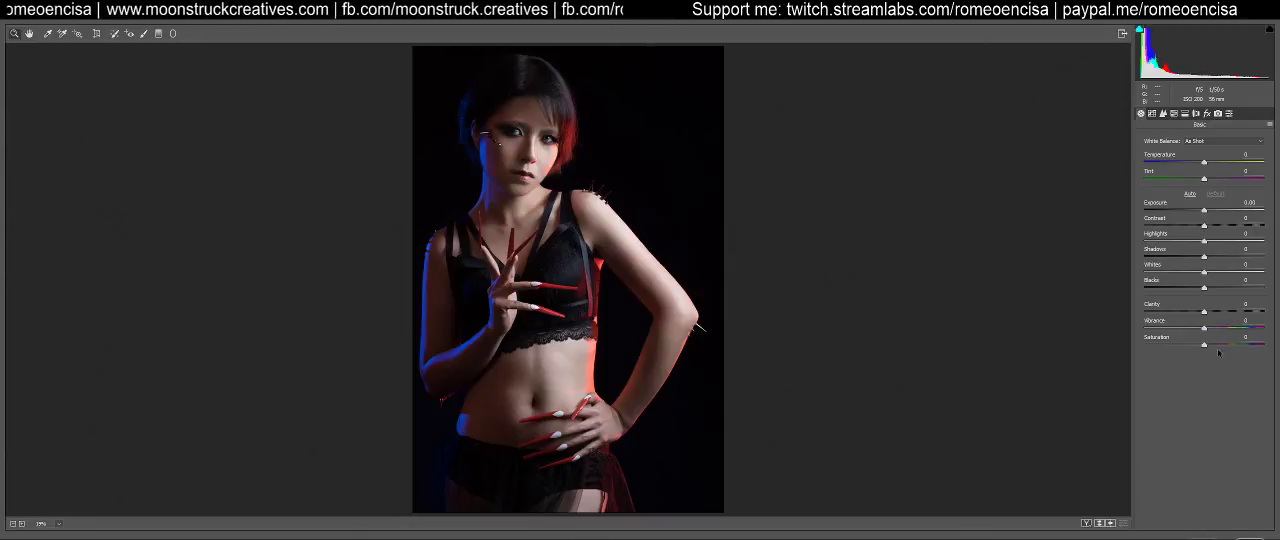
{"action": "type", "text": "20"}
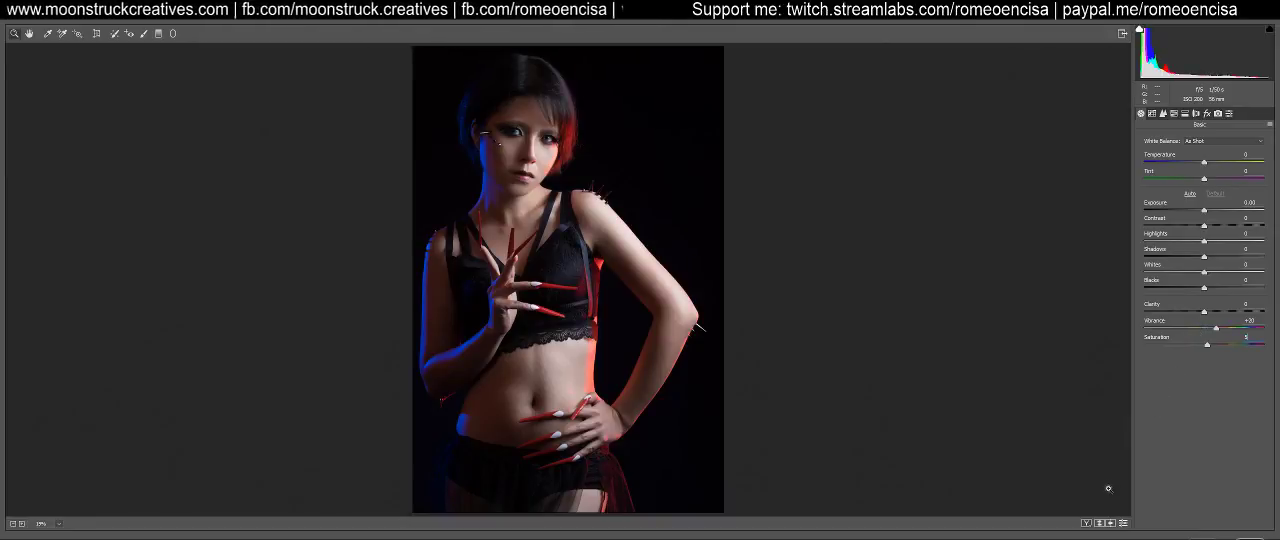
Compare the Basic adjustments with the default settings at full view and at 50% zoom on the face
{"action": "left_click", "coordinate": [1123, 523]}
{"action": "left_click", "coordinate": [1123, 523]}
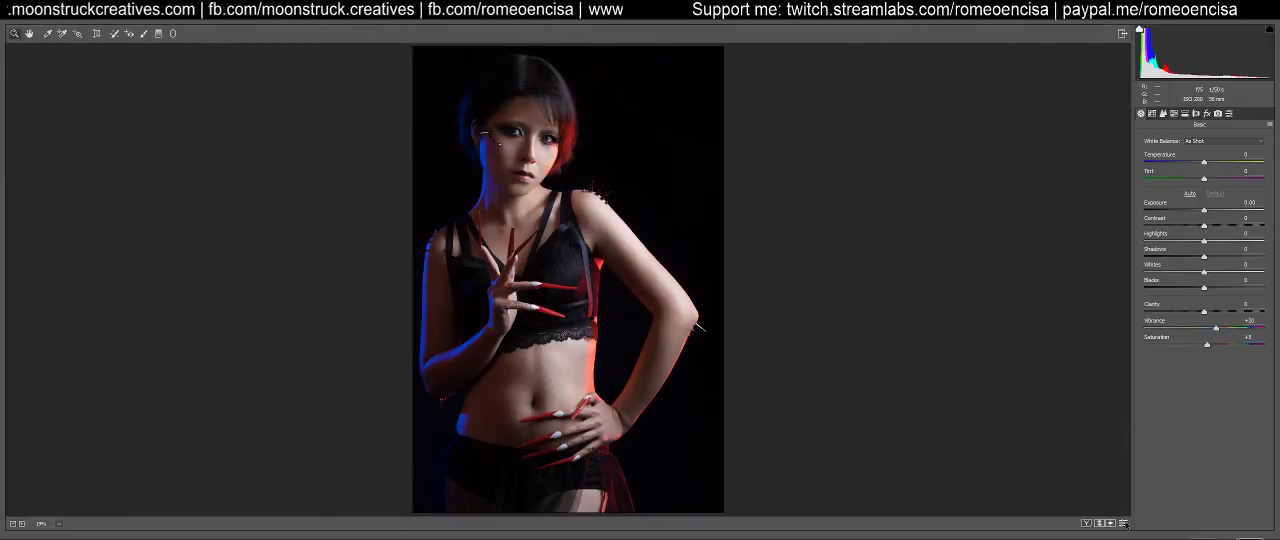
{"action": "left_click", "coordinate": [1123, 523]}
{"action": "left_click", "coordinate": [1123, 523]}
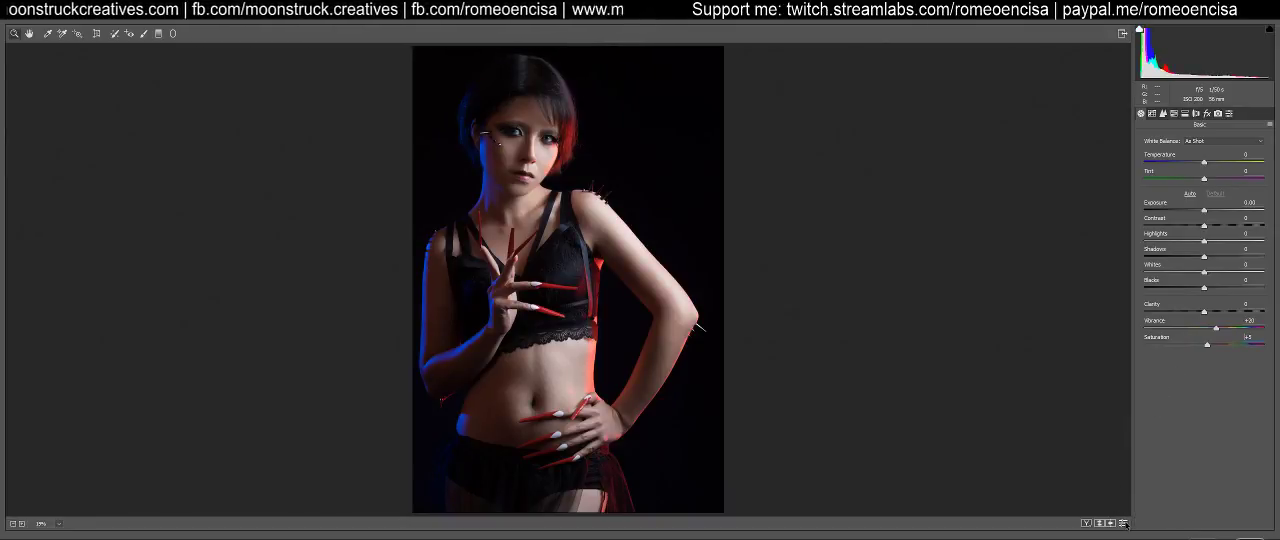
{"action": "left_click", "coordinate": [57, 525]}
{"action": "left_click", "coordinate": [74, 392]}
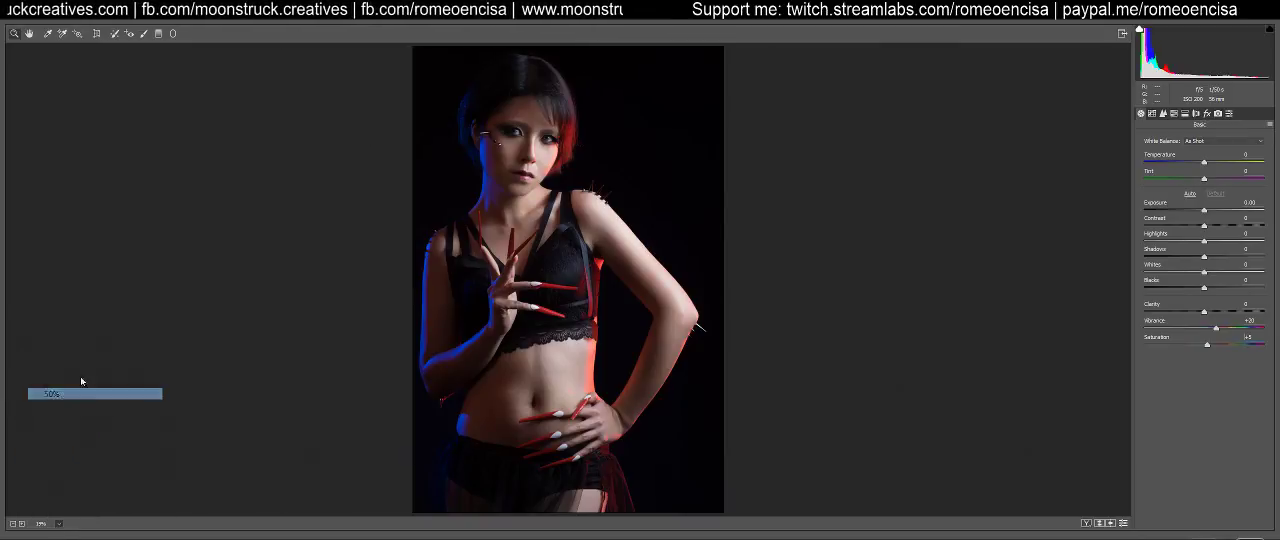
{"action": "left_click_drag", "start_coordinate": [419, 126], "coordinate": [512, 350]}
{"action": "left_click", "coordinate": [1124, 526]}
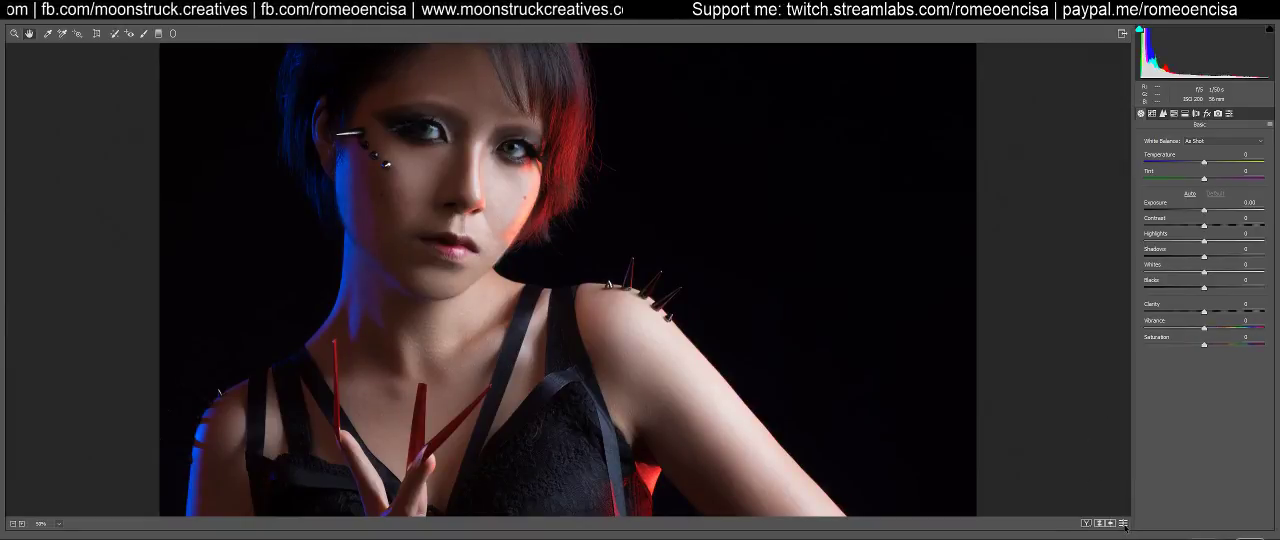
{"action": "left_click", "coordinate": [1124, 526]}
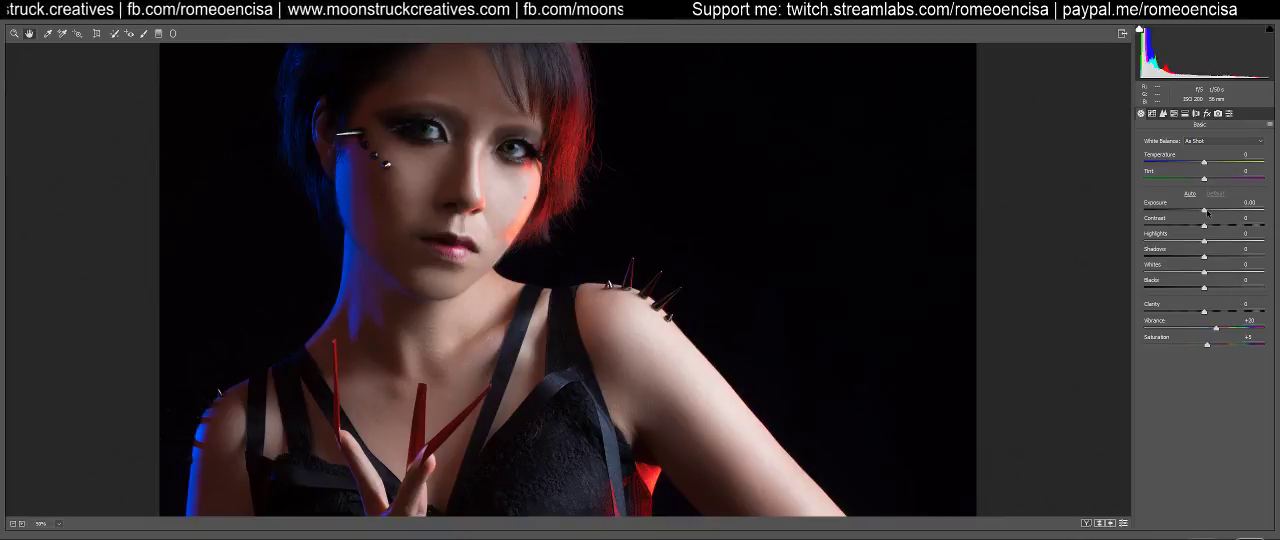
Fine-tune Exposure to slightly above zero and raise Clarity to +5
{"action": "key", "text": "Up"}
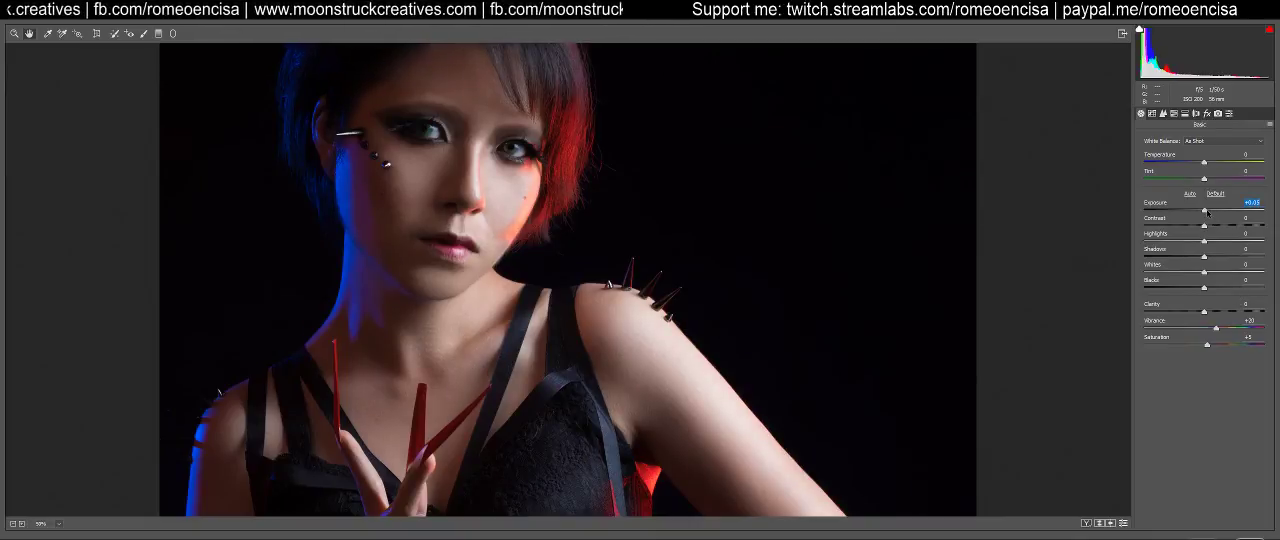
{"action": "key", "text": "Down"}
{"action": "key", "text": "Down"}
{"action": "key", "text": "Down"}
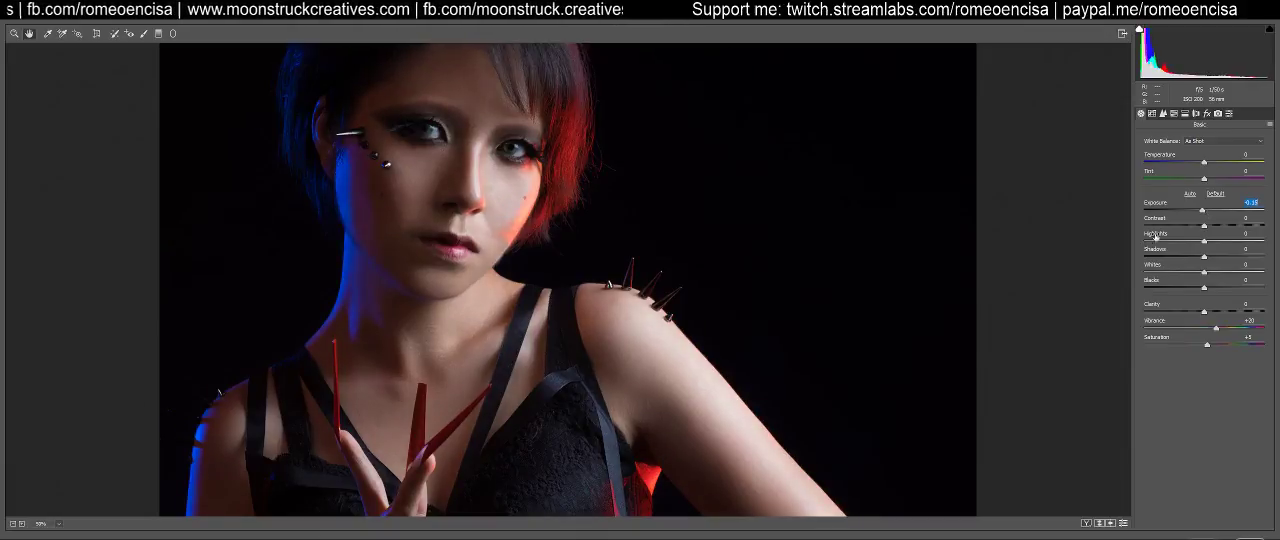
{"action": "left_click", "coordinate": [61, 525]}
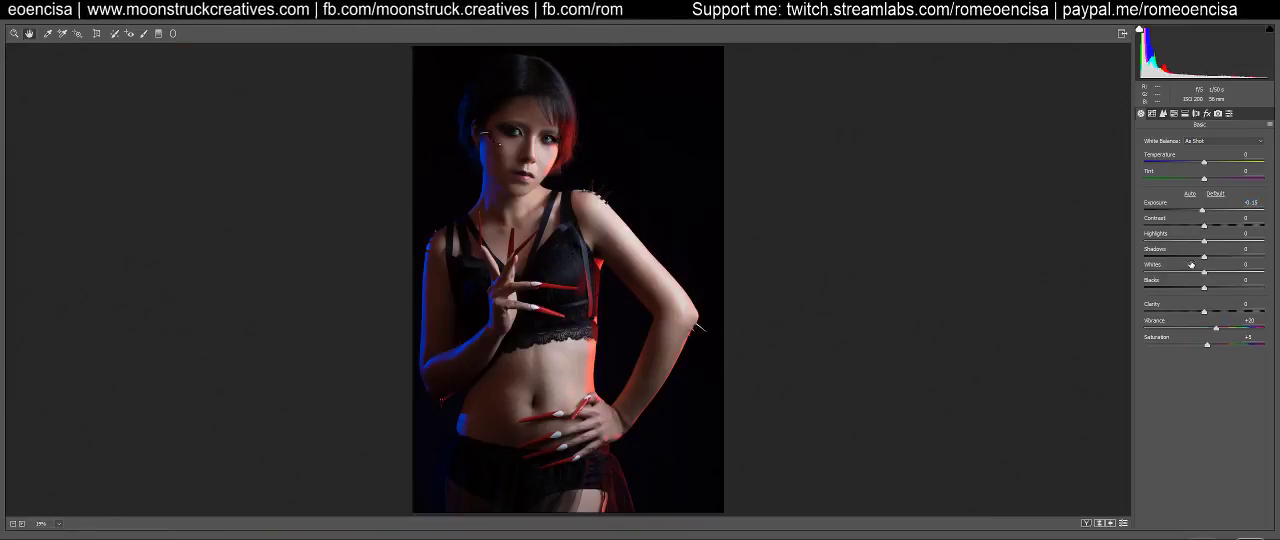
{"action": "left_click_drag", "start_coordinate": [1204, 243], "coordinate": [1206, 213]}
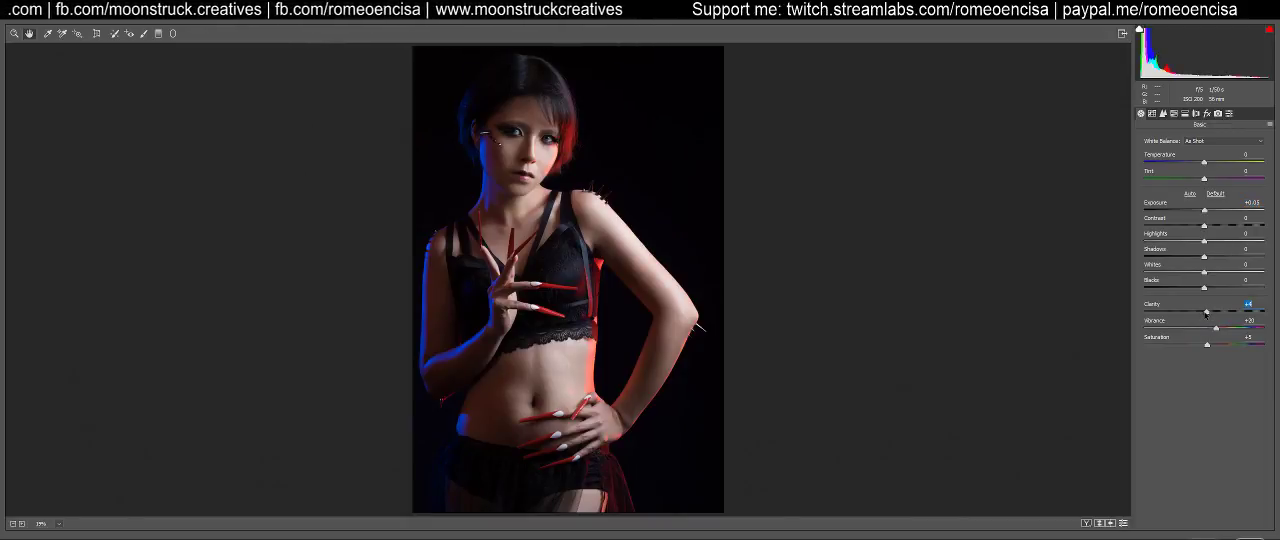
Try raising and lowering Contrast and return it to 0
{"action": "mouse_move", "coordinate": [1204, 227]}
{"action": "left_mouse_down"}
{"action": "mouse_move", "coordinate": [1178, 228]}
{"action": "mouse_move", "coordinate": [1209, 227]}
{"action": "left_mouse_up"}
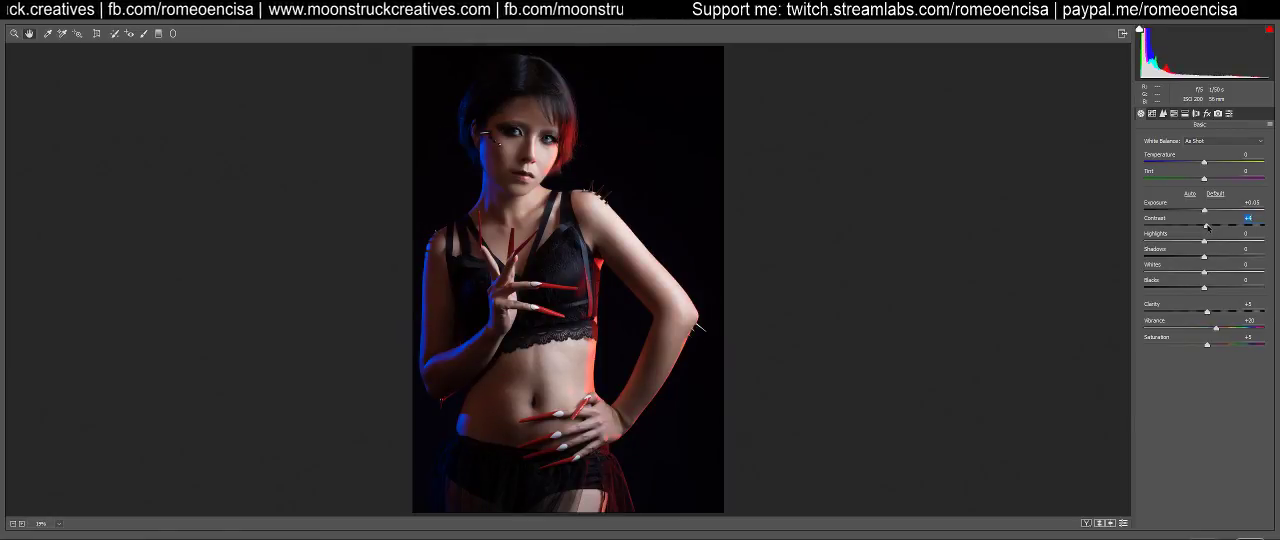
{"action": "left_click_drag", "start_coordinate": [1207, 227], "coordinate": [1206, 227]}
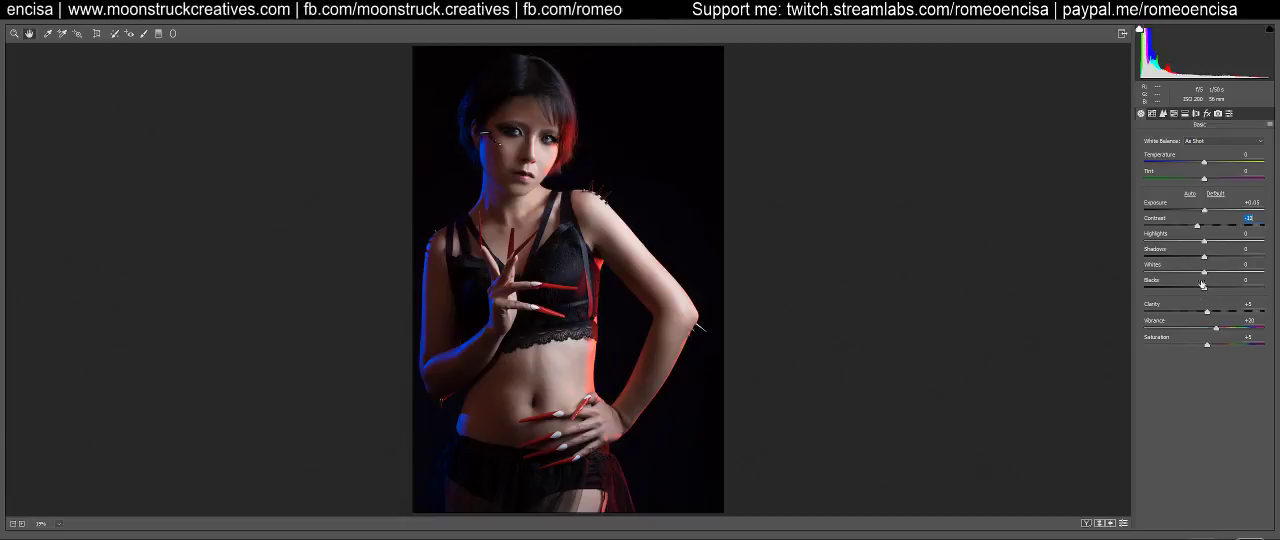
{"action": "mouse_move", "coordinate": [1201, 227]}
{"action": "left_mouse_down"}
{"action": "mouse_move", "coordinate": [1185, 228]}
{"action": "mouse_move", "coordinate": [1204, 228]}
{"action": "left_mouse_up"}
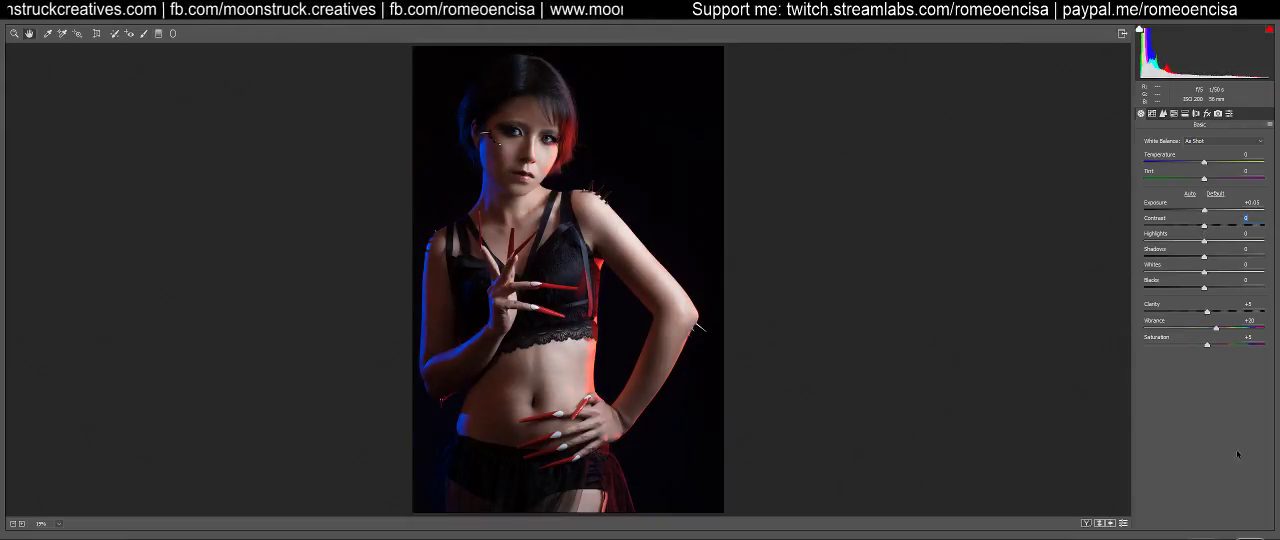
Apply the Camera Raw grading and compare the portrait with the graded layer hidden and shown
{"action": "key", "text": "Return"}
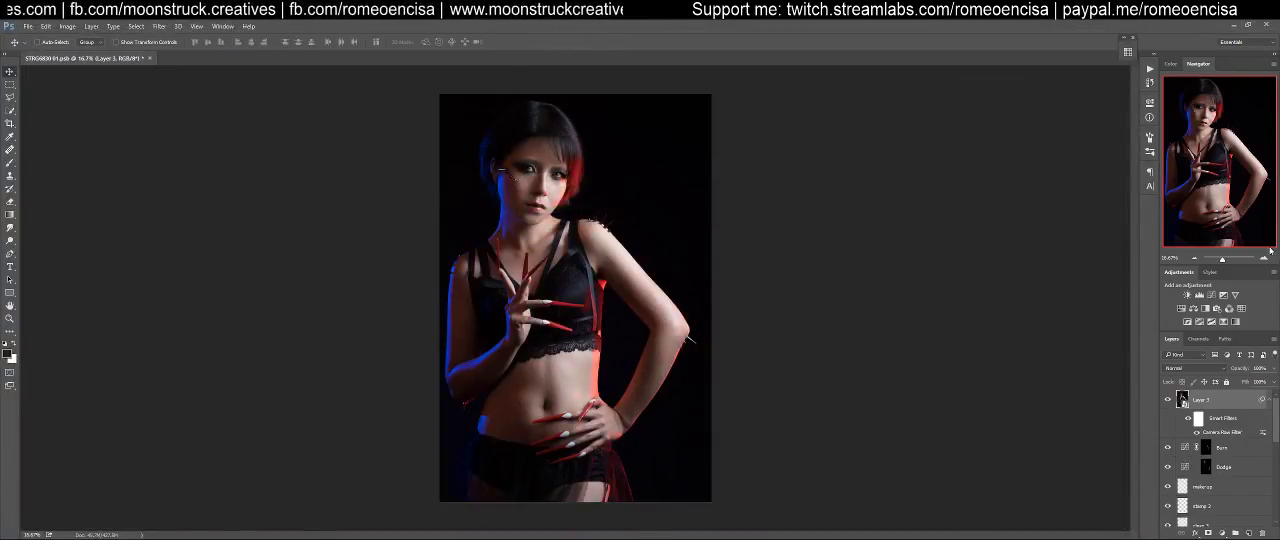
{"action": "left_click", "coordinate": [1169, 401]}
{"action": "left_click", "coordinate": [1169, 401]}
{"action": "left_click", "coordinate": [1169, 401]}
{"action": "left_click", "coordinate": [1169, 401]}
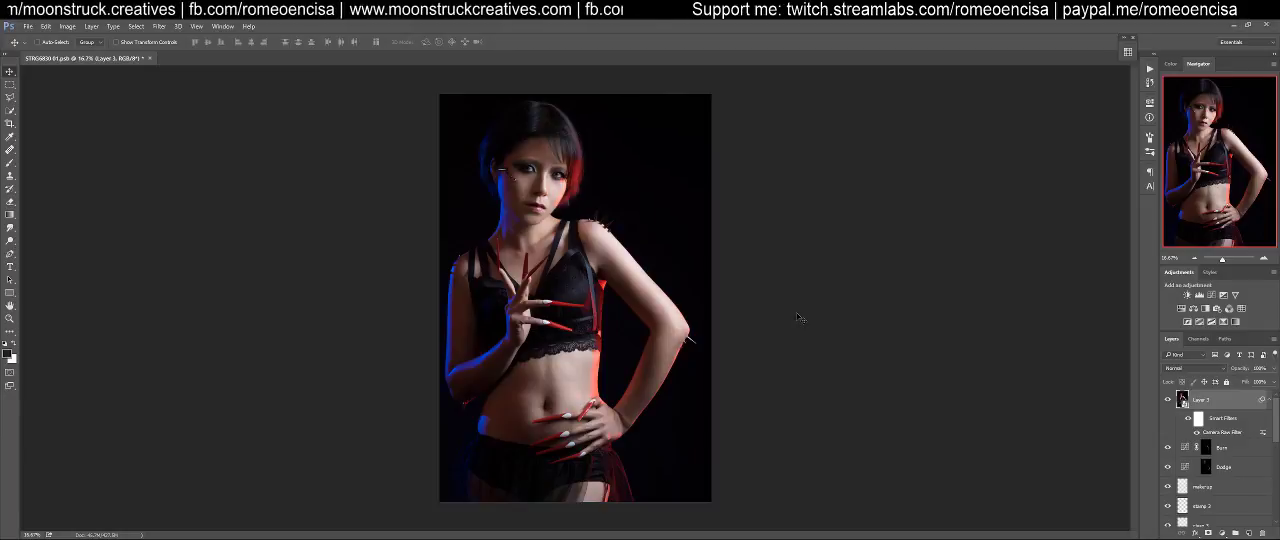
Create a new empty layer above the graded layer for close-up retouching of the face
{"action": "key", "text": "ctrl+1"}
{"action": "left_click_drag", "start_coordinate": [606, 160], "coordinate": [686, 517]}
{"action": "left_click_drag", "start_coordinate": [564, 85], "coordinate": [665, 437]}
{"action": "key", "text": "z"}
{"action": "left_click_drag", "start_coordinate": [570, 432], "coordinate": [604, 419]}
{"action": "key", "text": "v"}
{"action": "left_click", "coordinate": [1249, 533]}
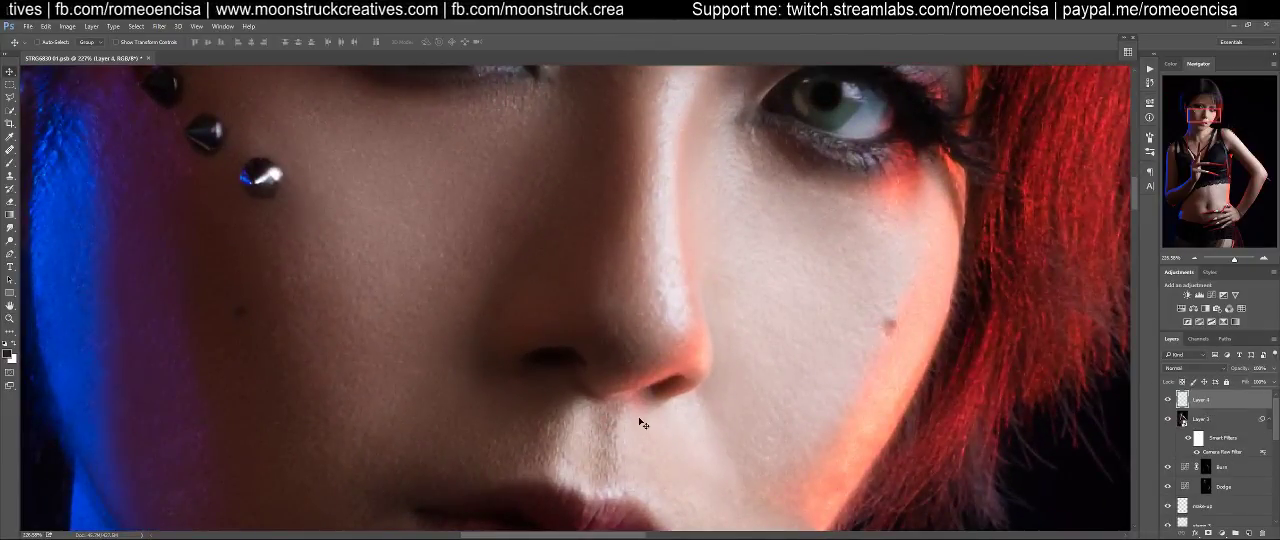
Remove the small skin flaws above the upper lip on the new layer with the Healing Brush
{"action": "key", "text": "j"}
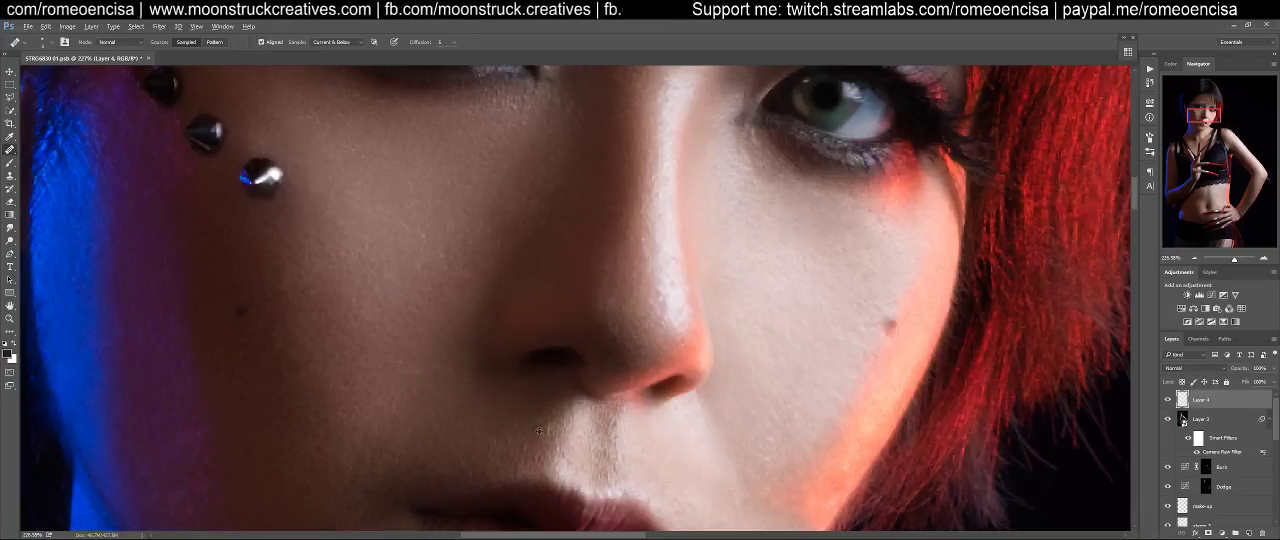
{"action": "left_click", "coordinate": [537, 432], "text": "alt"}
{"action": "left_click_drag", "start_coordinate": [547, 426], "coordinate": [547, 435]}
{"action": "left_click", "coordinate": [549, 423]}
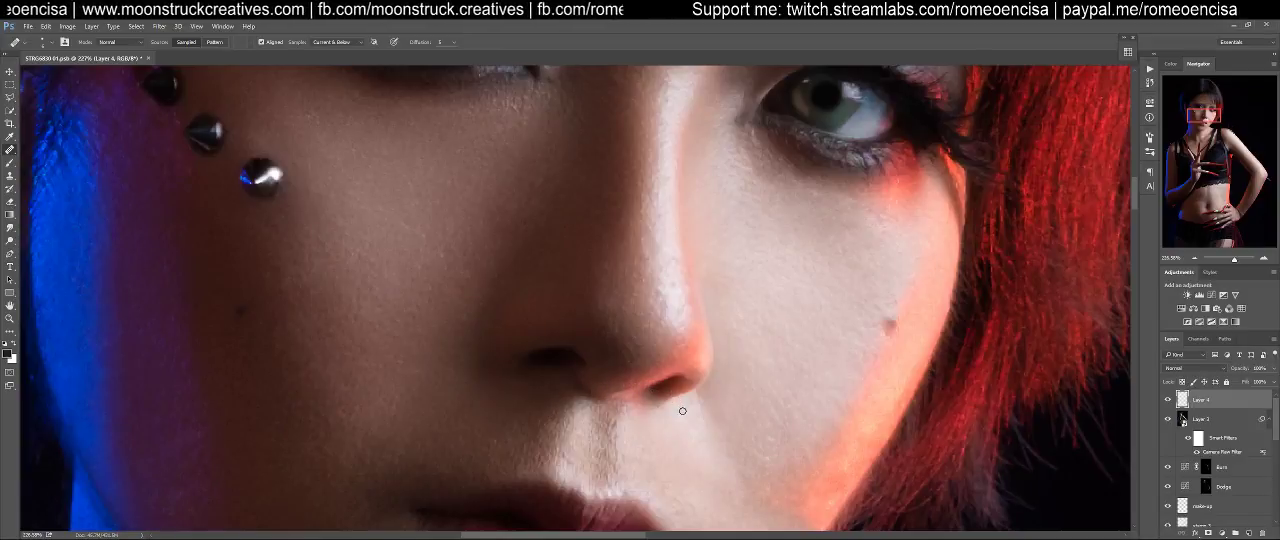
Heal the uneven bright skin texture along the highlight on the nose bridge and tip
{"action": "left_click_drag", "start_coordinate": [674, 336], "coordinate": [601, 400]}
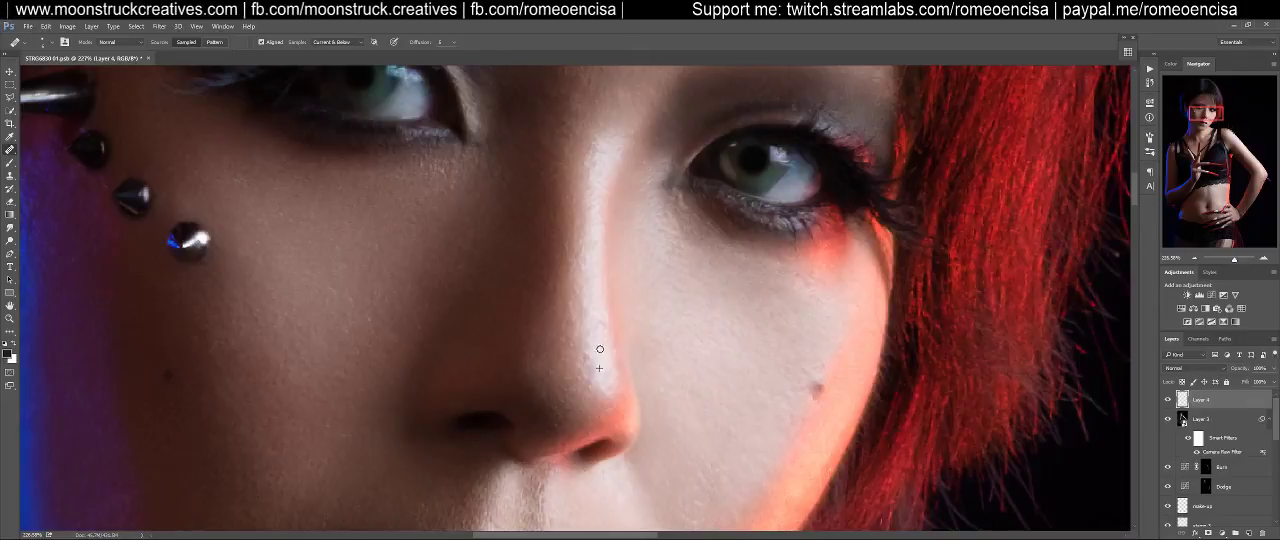
{"action": "left_click", "coordinate": [597, 294], "text": "alt"}
{"action": "mouse_move", "coordinate": [599, 316]}
{"action": "left_mouse_down"}
{"action": "mouse_move", "coordinate": [589, 365]}
{"action": "mouse_move", "coordinate": [610, 396]}
{"action": "mouse_move", "coordinate": [611, 384]}
{"action": "left_mouse_up"}
{"action": "left_click", "coordinate": [597, 361], "text": "alt"}
{"action": "left_click", "coordinate": [600, 351], "text": "alt"}
{"action": "left_click", "coordinate": [604, 366], "text": "alt"}
{"action": "left_click", "coordinate": [606, 359], "text": "alt"}
{"action": "left_click", "coordinate": [602, 377], "text": "alt"}
{"action": "scroll", "coordinate": [600, 322], "scroll_direction": "up", "scroll_amount": 2}
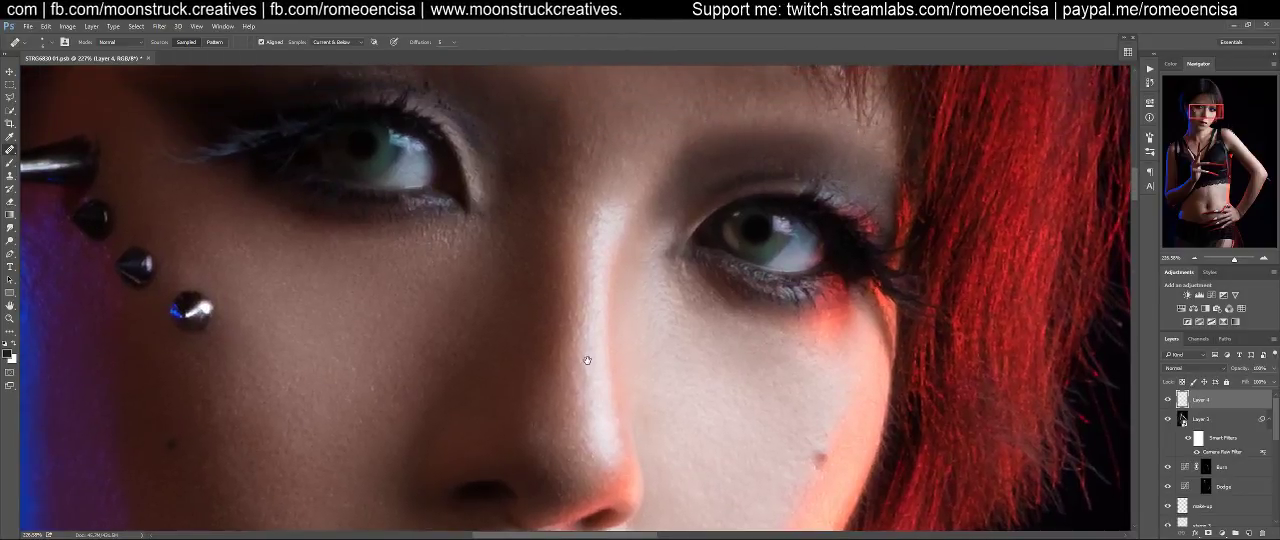
{"action": "mouse_move", "coordinate": [589, 332]}
{"action": "left_mouse_down"}
{"action": "mouse_move", "coordinate": [589, 370]}
{"action": "mouse_move", "coordinate": [600, 325]}
{"action": "left_mouse_up"}
Heal the remaining skin flaws around the nostril, lips and chin
{"action": "scroll", "coordinate": [600, 325], "scroll_direction": "down", "scroll_amount": 3}
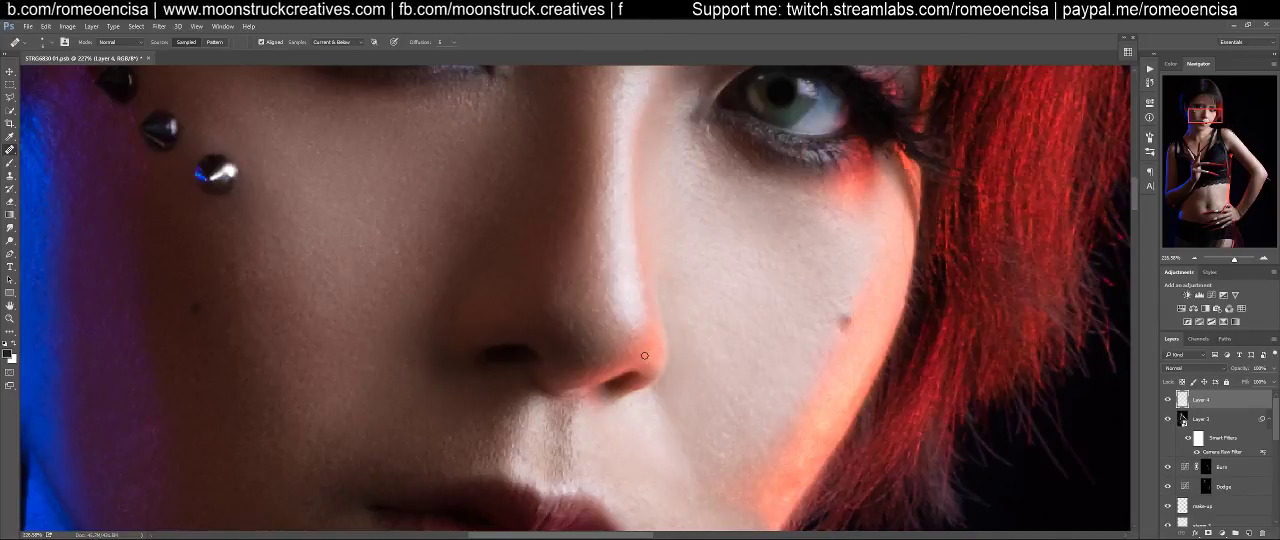
{"action": "left_click_drag", "start_coordinate": [632, 369], "coordinate": [663, 286]}
{"action": "mouse_move", "coordinate": [632, 358]}
{"action": "left_mouse_down"}
{"action": "mouse_move", "coordinate": [682, 340]}
{"action": "mouse_move", "coordinate": [673, 303]}
{"action": "left_mouse_up"}
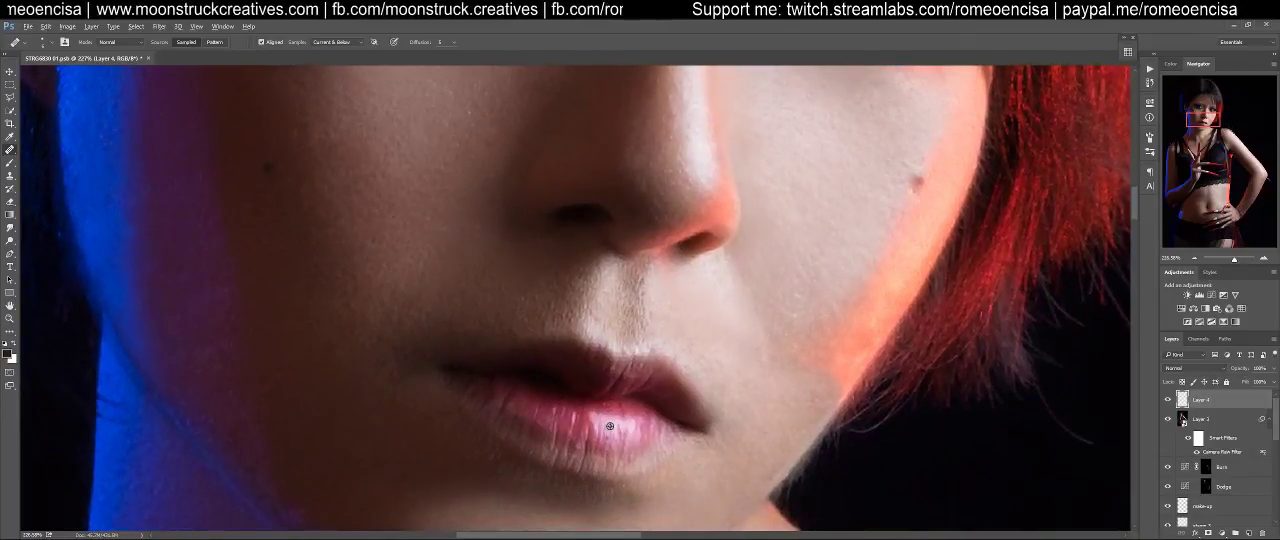
{"action": "left_click_drag", "start_coordinate": [656, 434], "coordinate": [685, 306]}
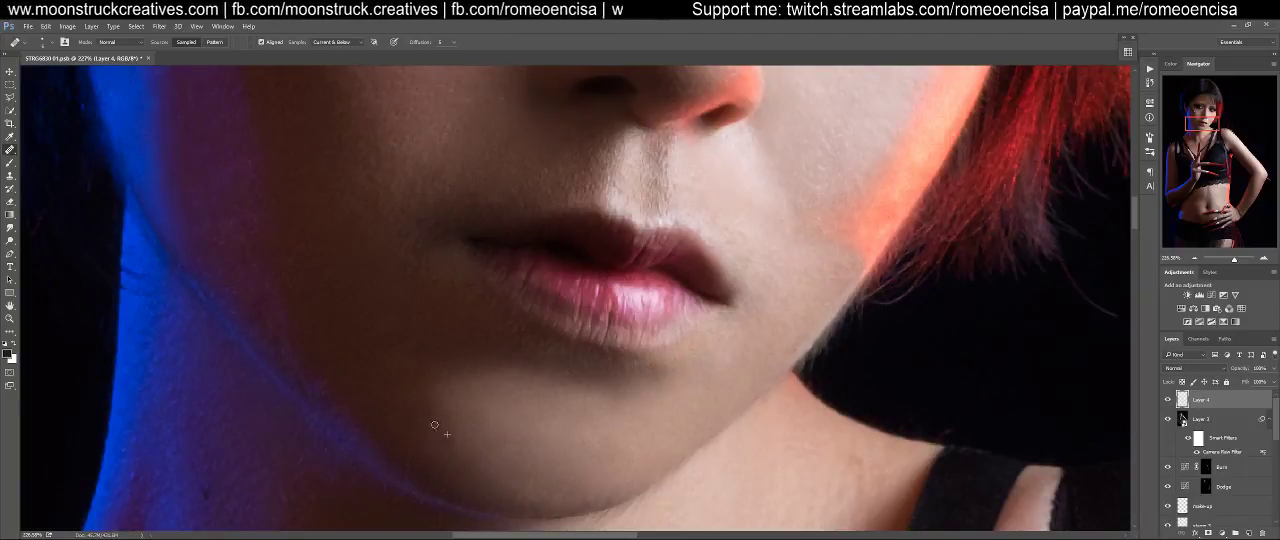
{"action": "left_click_drag", "start_coordinate": [440, 418], "coordinate": [549, 460]}
{"action": "left_click_drag", "start_coordinate": [538, 364], "coordinate": [310, 160]}
{"action": "left_click_drag", "start_coordinate": [550, 468], "coordinate": [523, 374]}
Bring the whole portrait into view and save the document
{"action": "key", "text": "ctrl+0"}
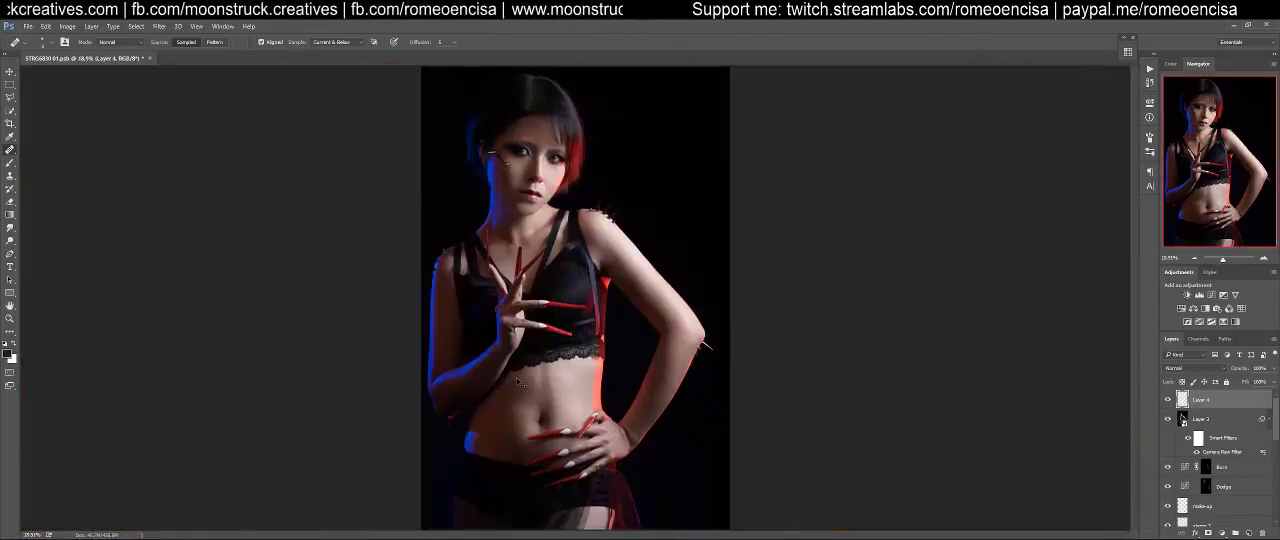
{"action": "key", "text": "ctrl+minus"}
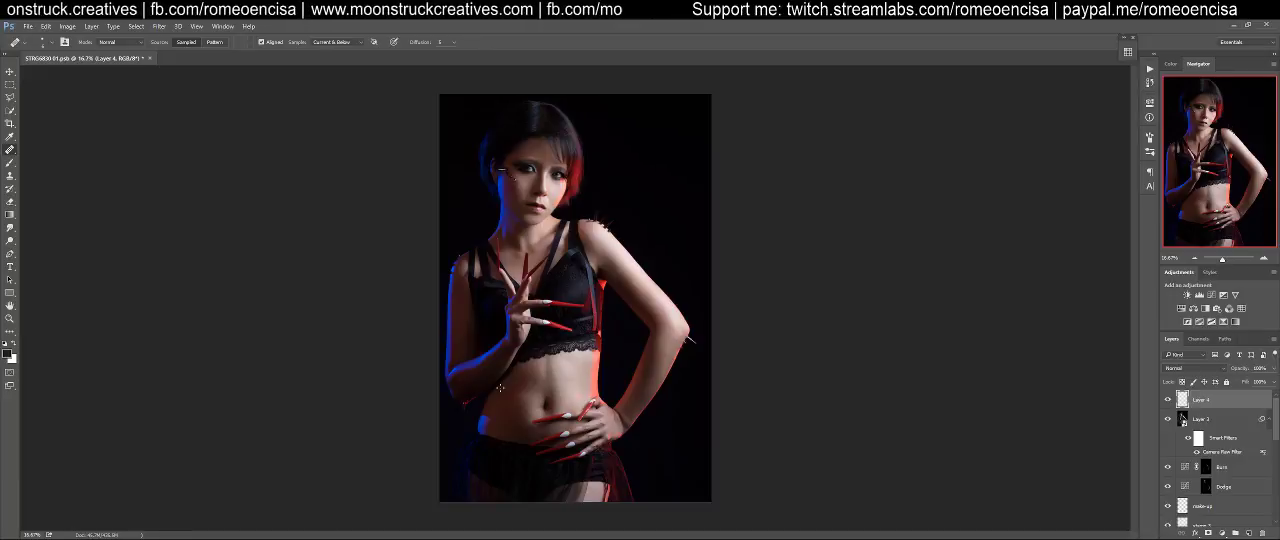
{"action": "key", "text": "v"}
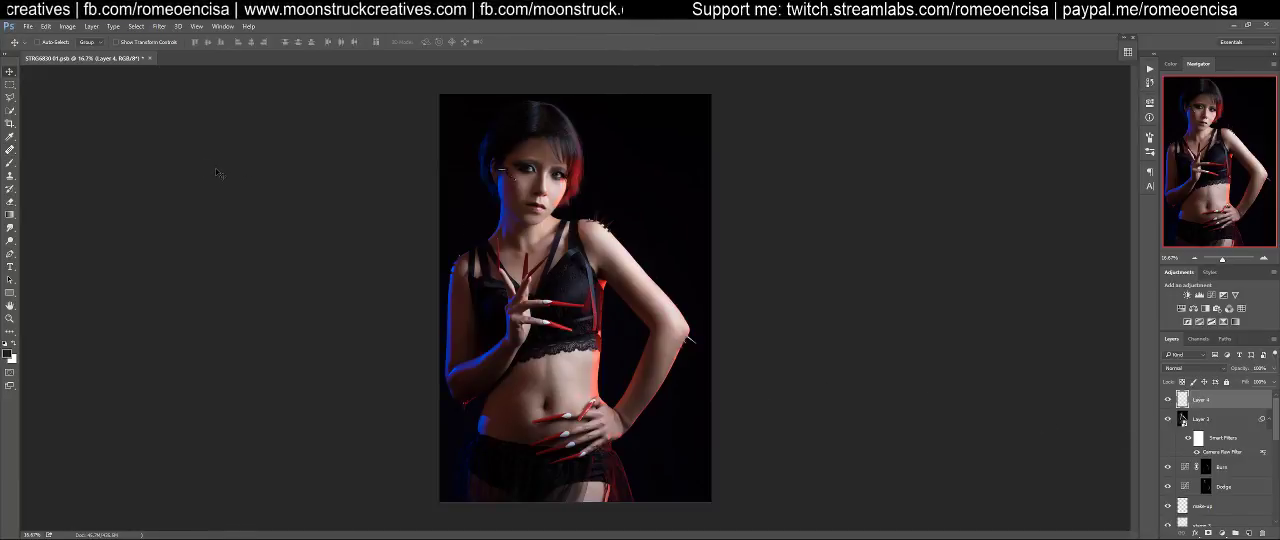
{"action": "key", "text": "ctrl+s"}
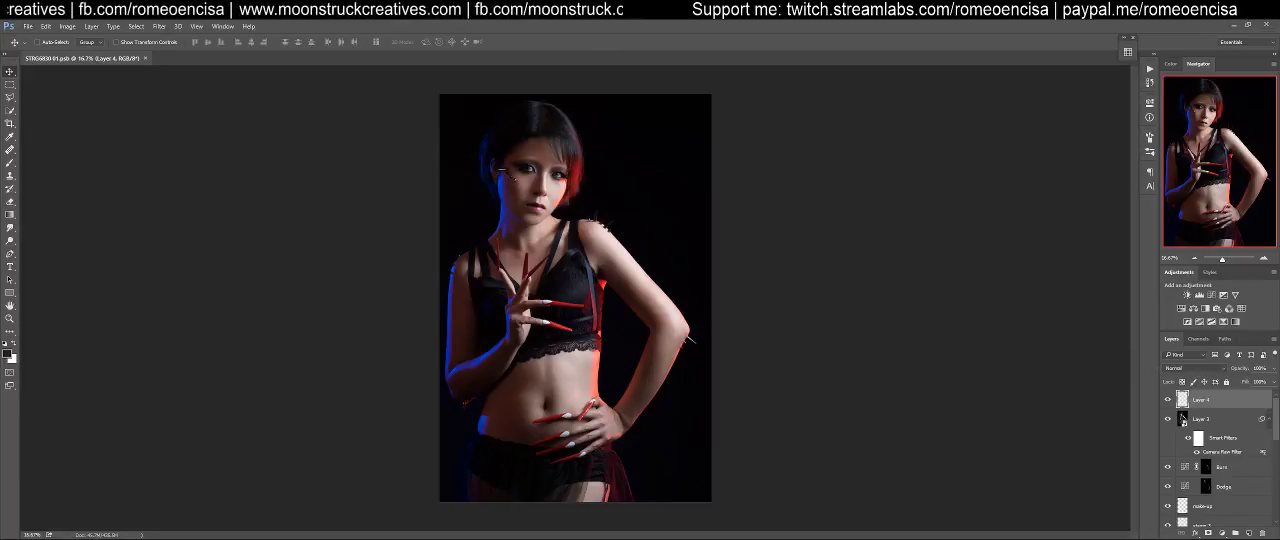
Review the finished portrait in full screen mode at a larger magnification
{"action": "key", "text": "f"}
{"action": "key", "text": "f"}
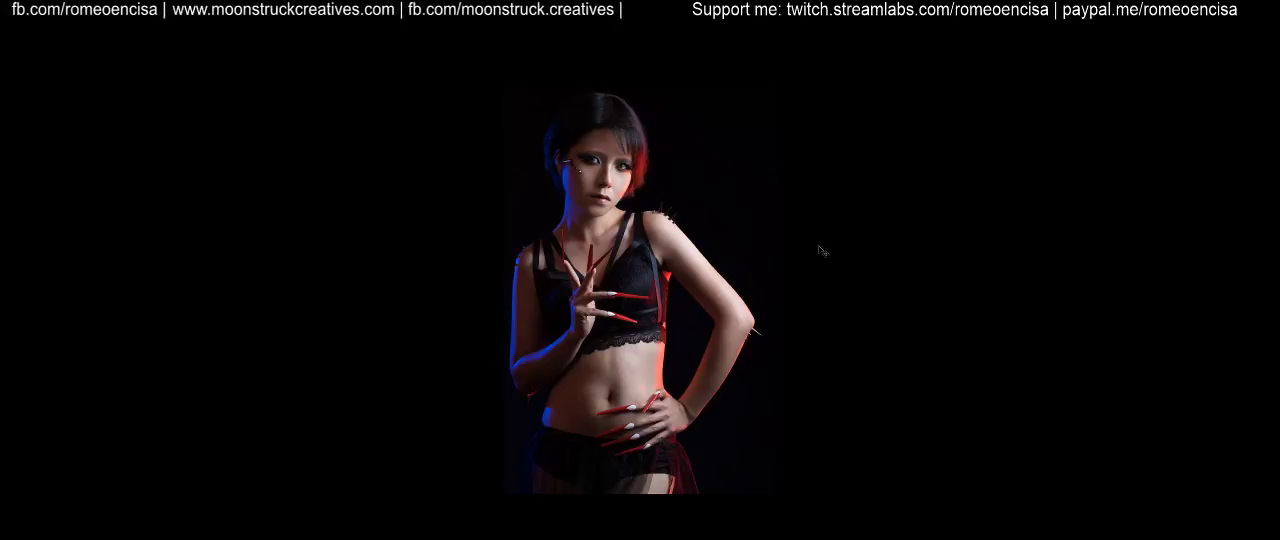
{"action": "key", "text": "ctrl+plus"}
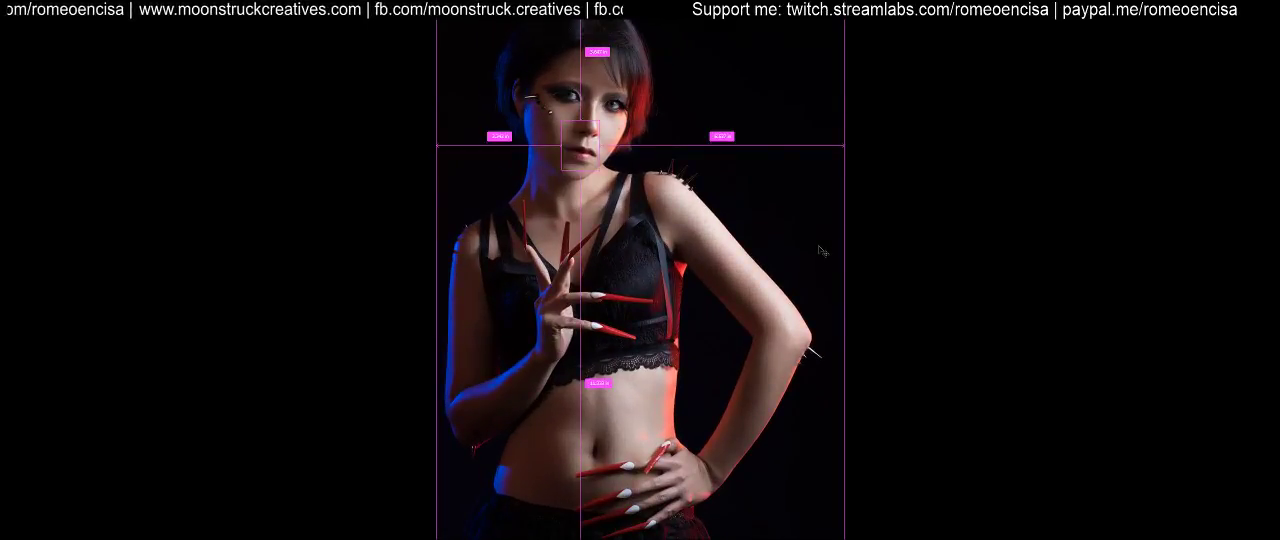
Compare the upper body close up before and after retouching by repeatedly hiding and showing all layers above the Background
{"action": "key", "text": "ctrl+plus"}
{"action": "scroll", "coordinate": [840, 260], "scroll_direction": "up", "scroll_amount": 4}
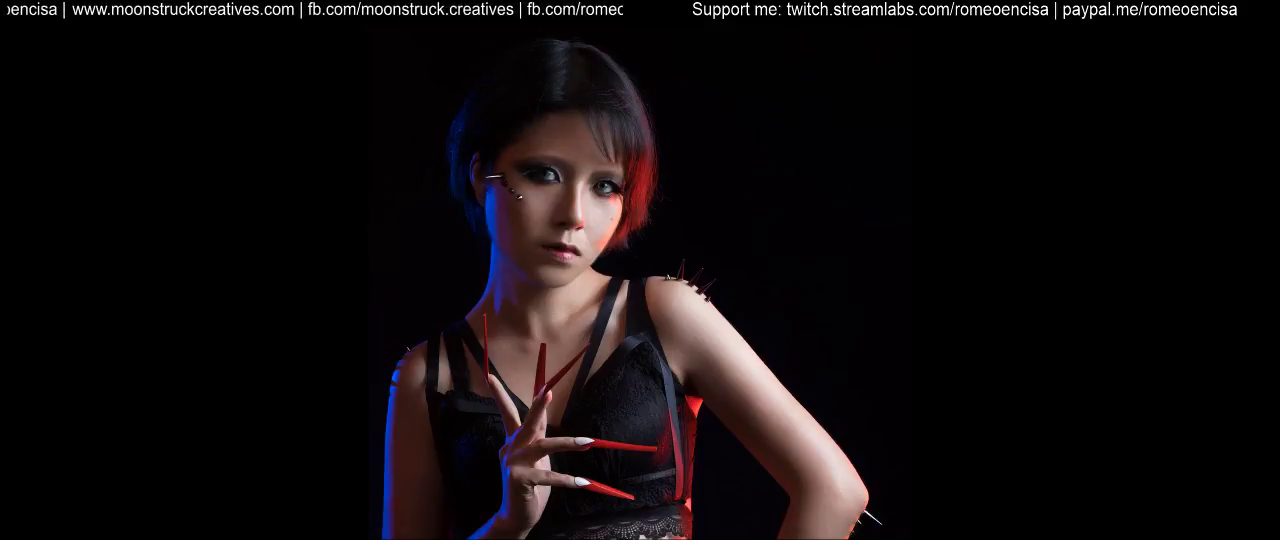
{"action": "mouse_move", "coordinate": [1277, 407]}
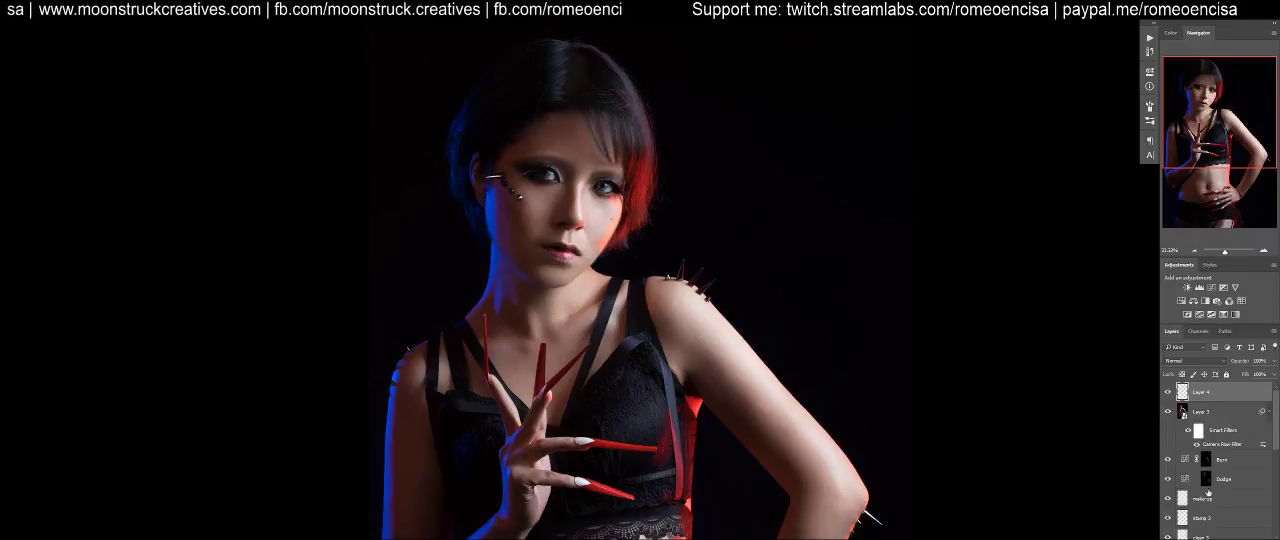
{"action": "scroll", "coordinate": [1274, 477], "scroll_direction": "down", "scroll_amount": 3}
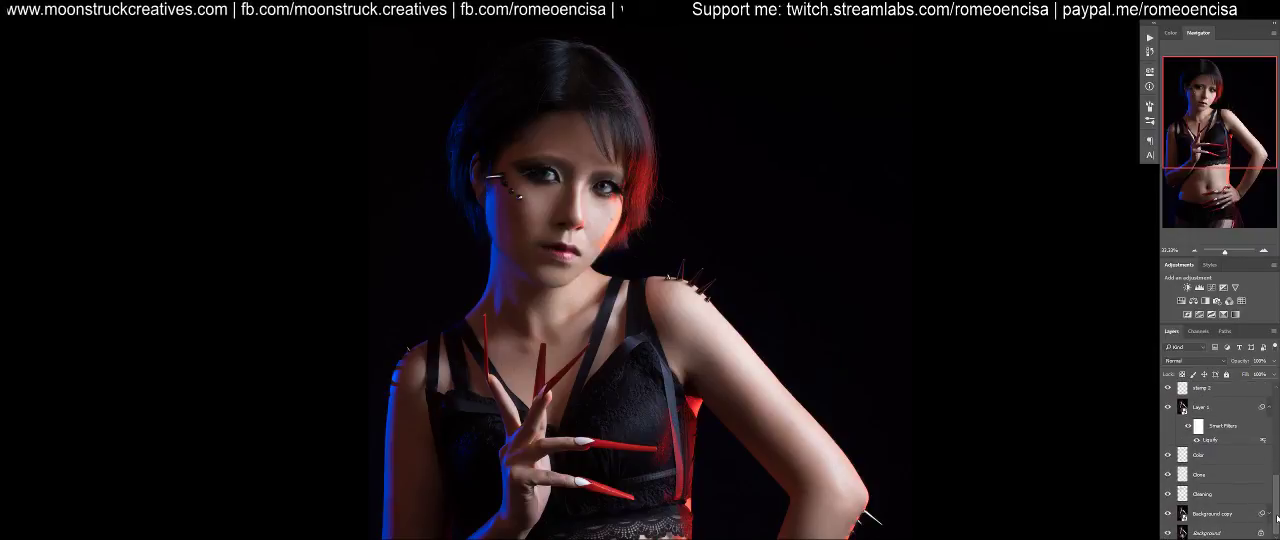
{"action": "left_click", "coordinate": [1167, 533], "text": "alt"}
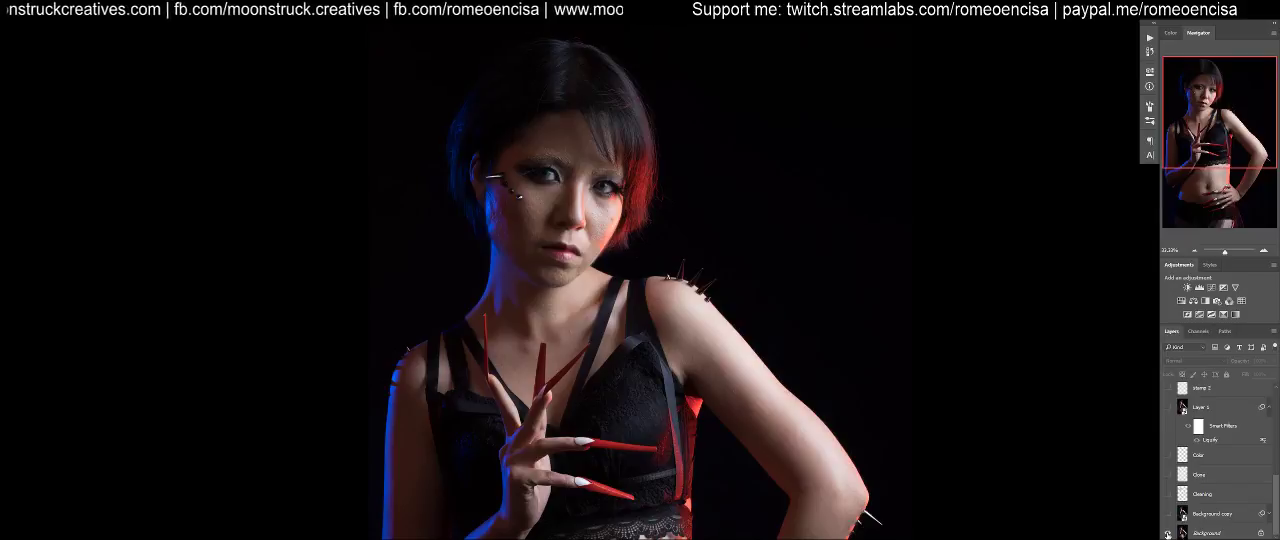
{"action": "left_click", "coordinate": [1167, 533], "text": "alt"}
{"action": "left_click", "coordinate": [1167, 533], "text": "alt"}
{"action": "left_click", "coordinate": [1167, 533], "text": "alt"}
{"action": "left_click", "coordinate": [1167, 533], "text": "alt"}
{"action": "left_click", "coordinate": [1167, 533], "text": "alt"}
{"action": "left_click", "coordinate": [1167, 533], "text": "alt"}
{"action": "left_click", "coordinate": [1167, 533], "text": "alt"}
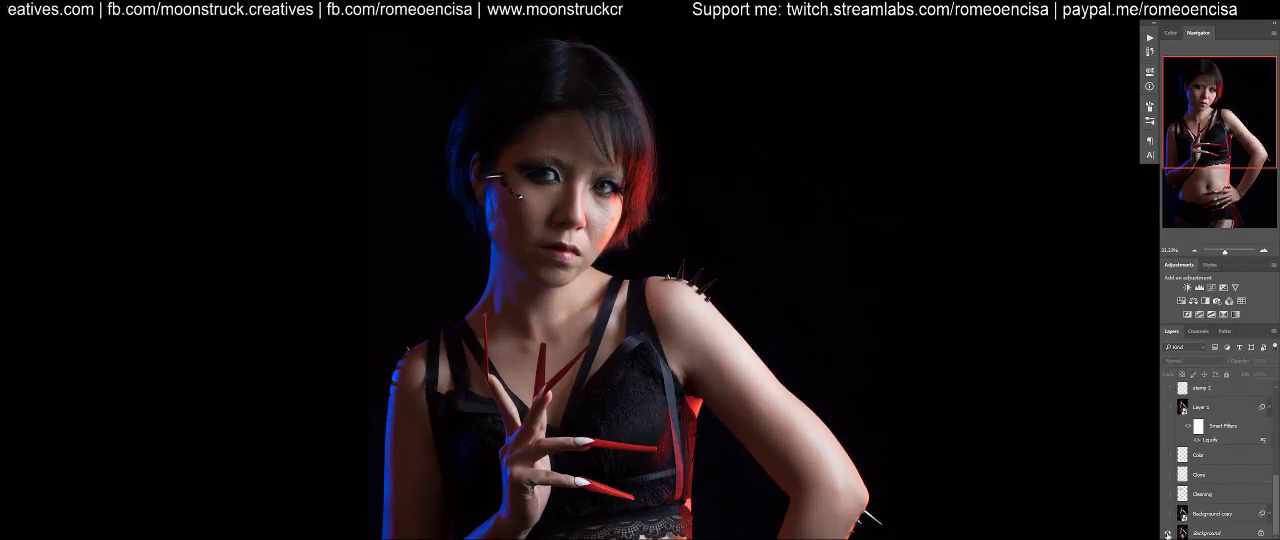
{"action": "left_click", "coordinate": [1167, 533], "text": "alt"}
{"action": "key", "text": "Tab"}
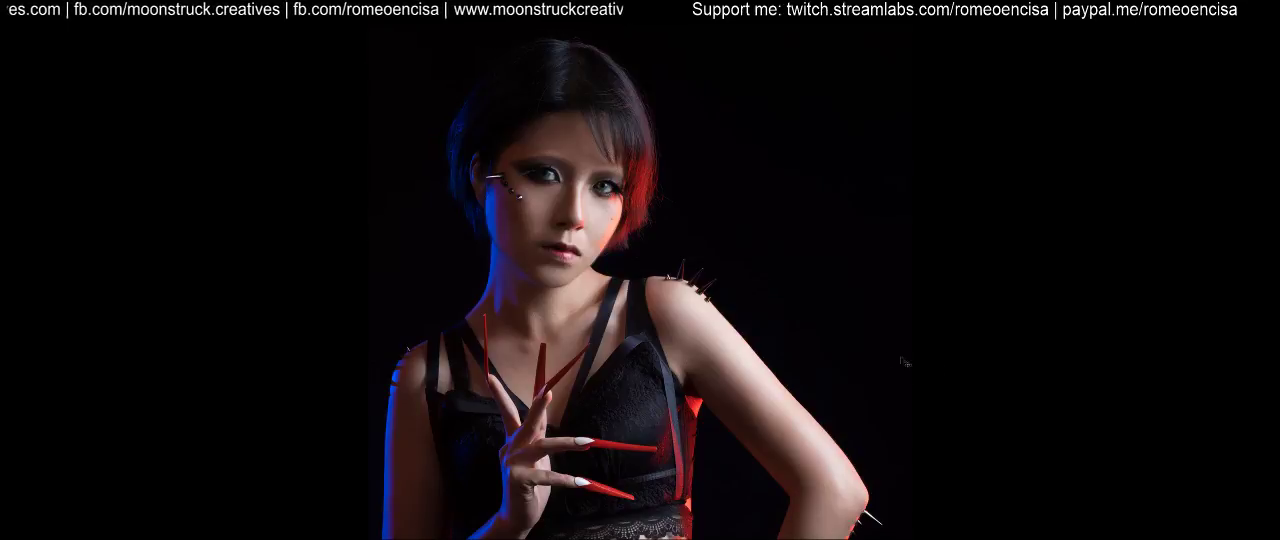
Fit the whole portrait in view and compare the unretouched Background with the full layer stack
{"action": "key", "text": "ctrl+0"}
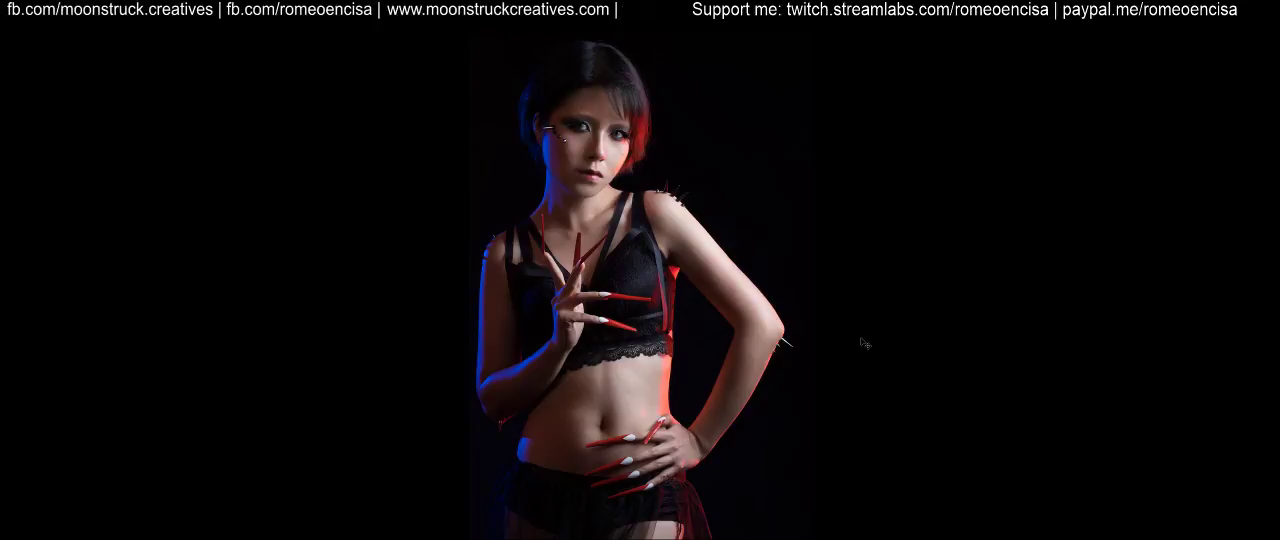
{"action": "mouse_move", "coordinate": [1274, 434]}
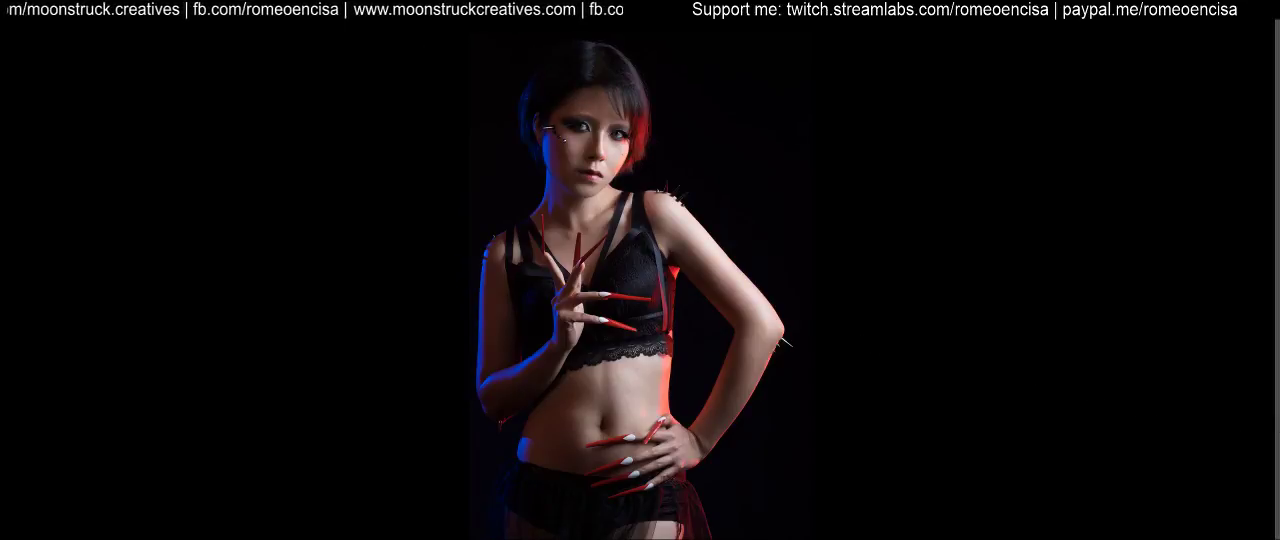
{"action": "left_click", "coordinate": [1168, 533], "text": "alt"}
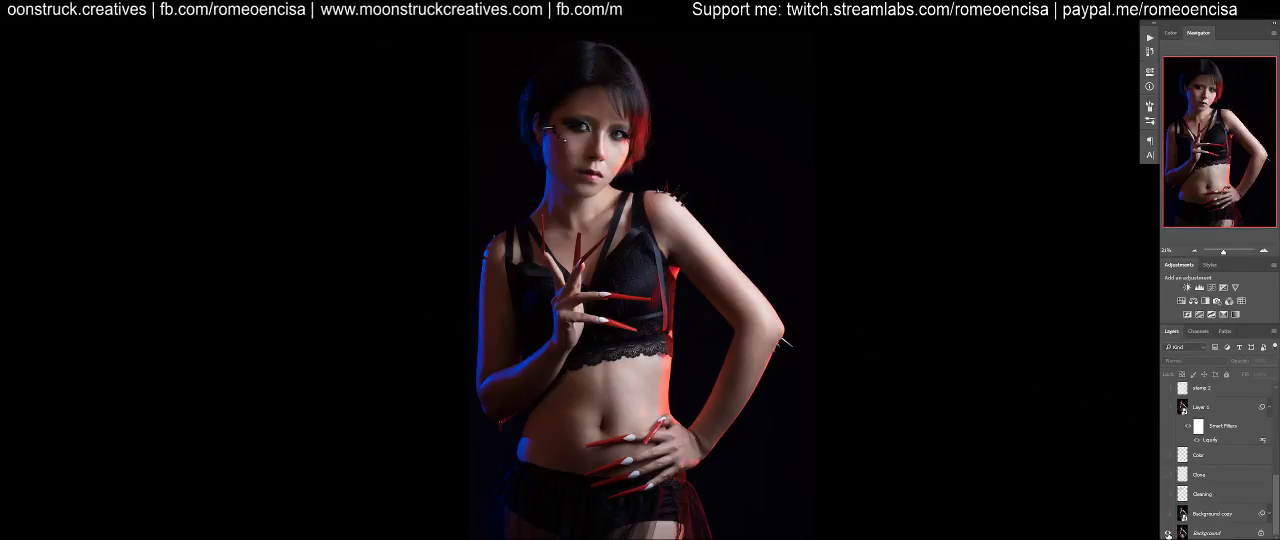
{"action": "left_click", "coordinate": [1168, 533], "text": "alt"}
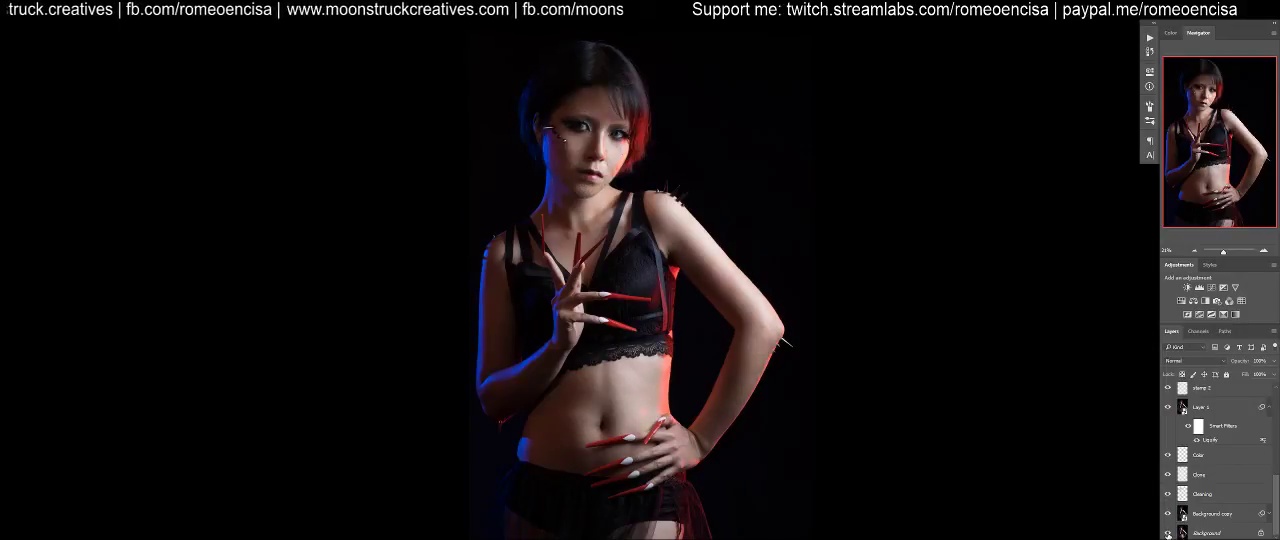
{"action": "left_click", "coordinate": [1168, 533], "text": "alt"}
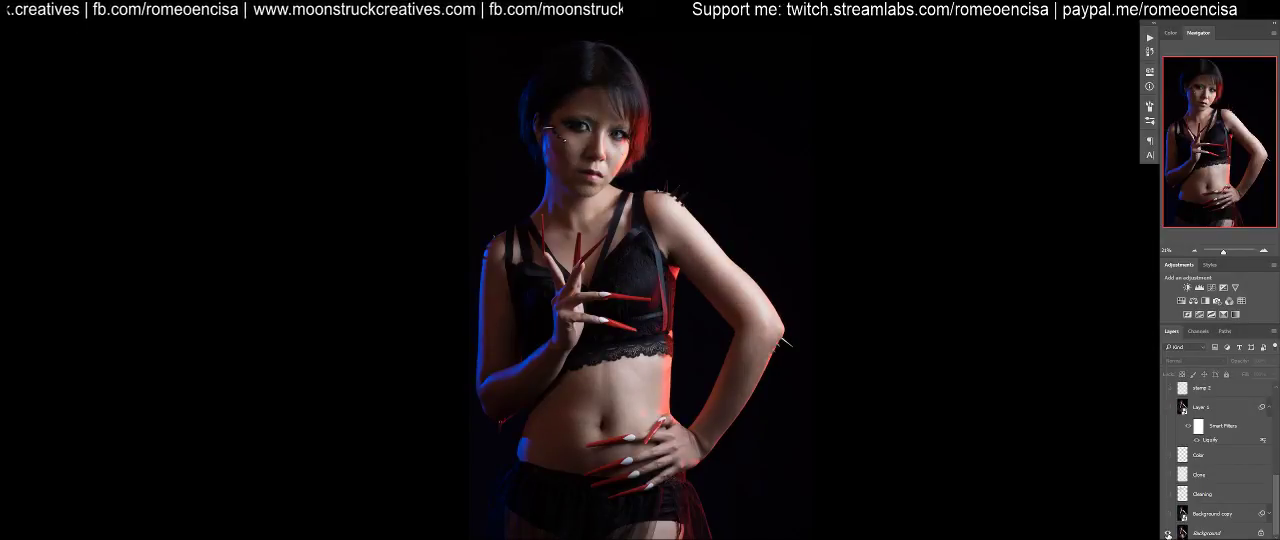
{"action": "left_click", "coordinate": [1168, 533], "text": "alt"}
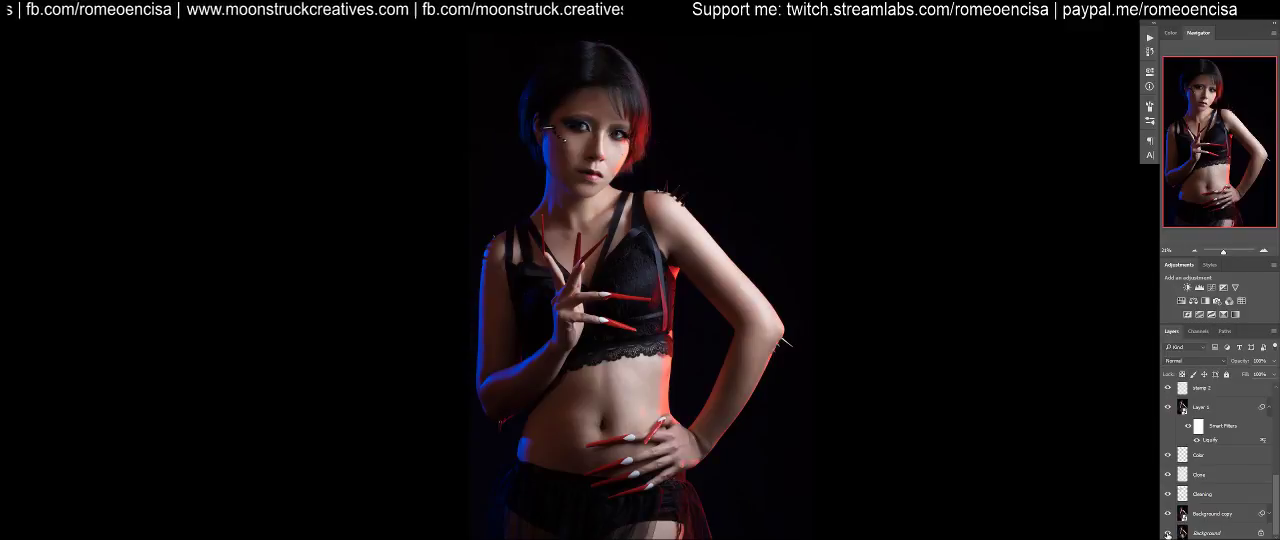
{"action": "key", "text": "Tab"}
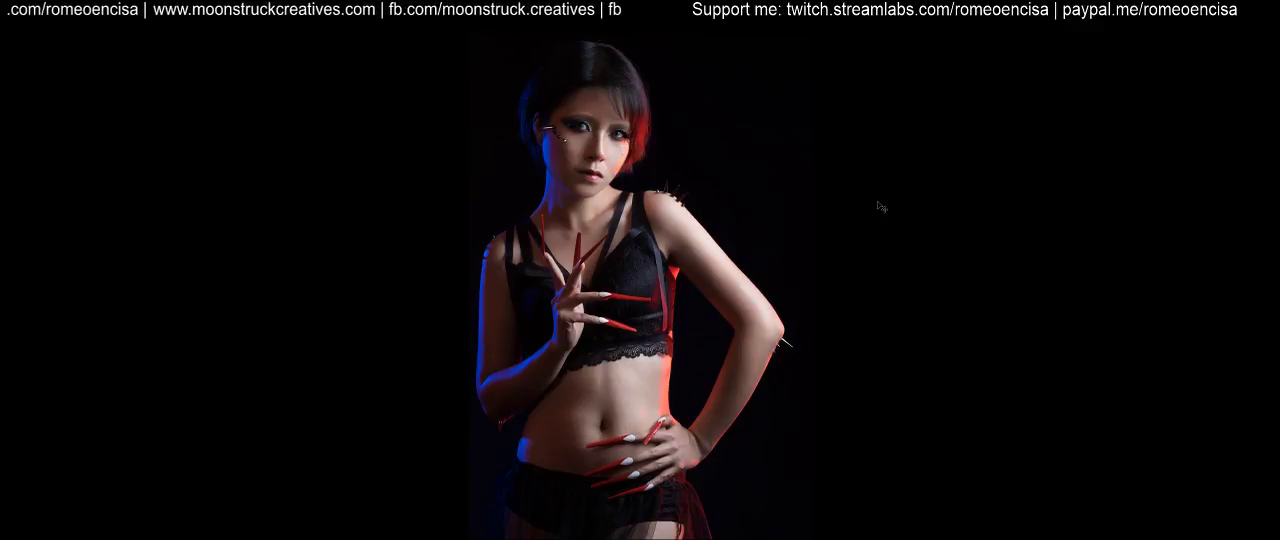